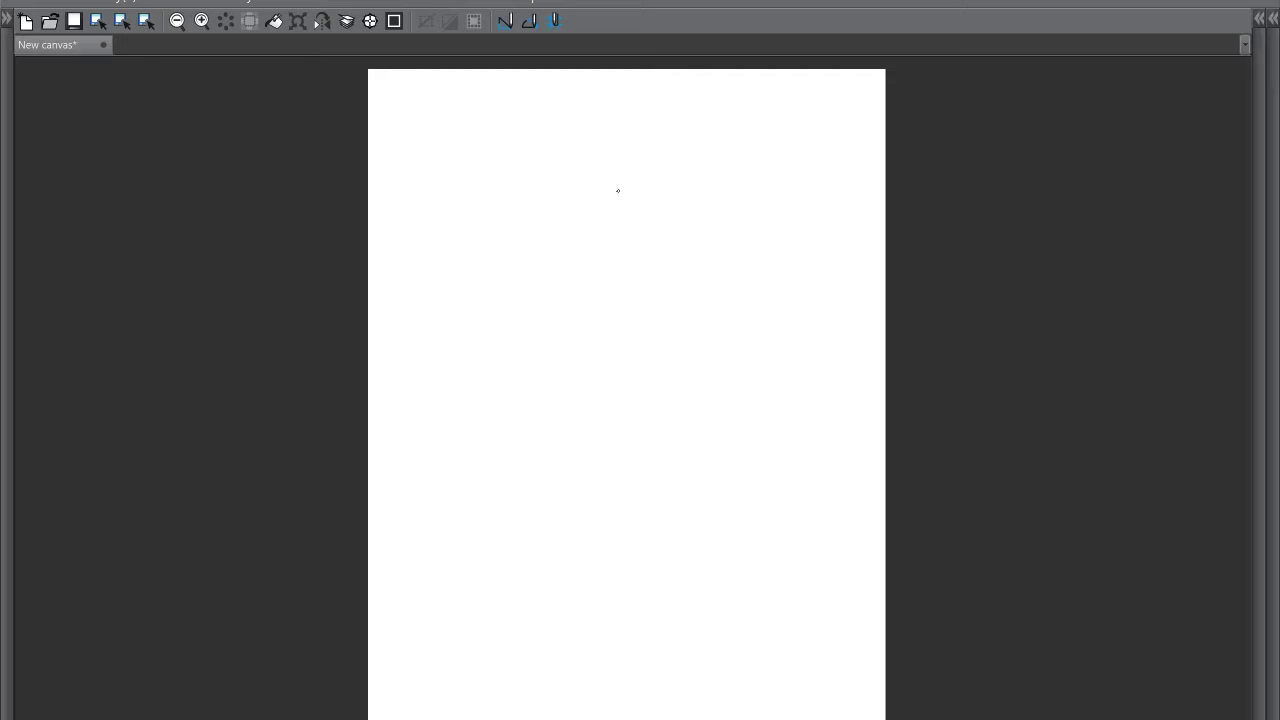
Sketch the head as a loose circle with curved face guidelines and a curved spine line sweeping down to the hips
mouse_move(618, 190)
mouse_down()
mouse_move(566, 230)
mouse_move(613, 160)
mouse_move(635, 289)
mouse_move(596, 174)
mouse_move(637, 292)
mouse_up()
drag(565, 355, 680, 508)
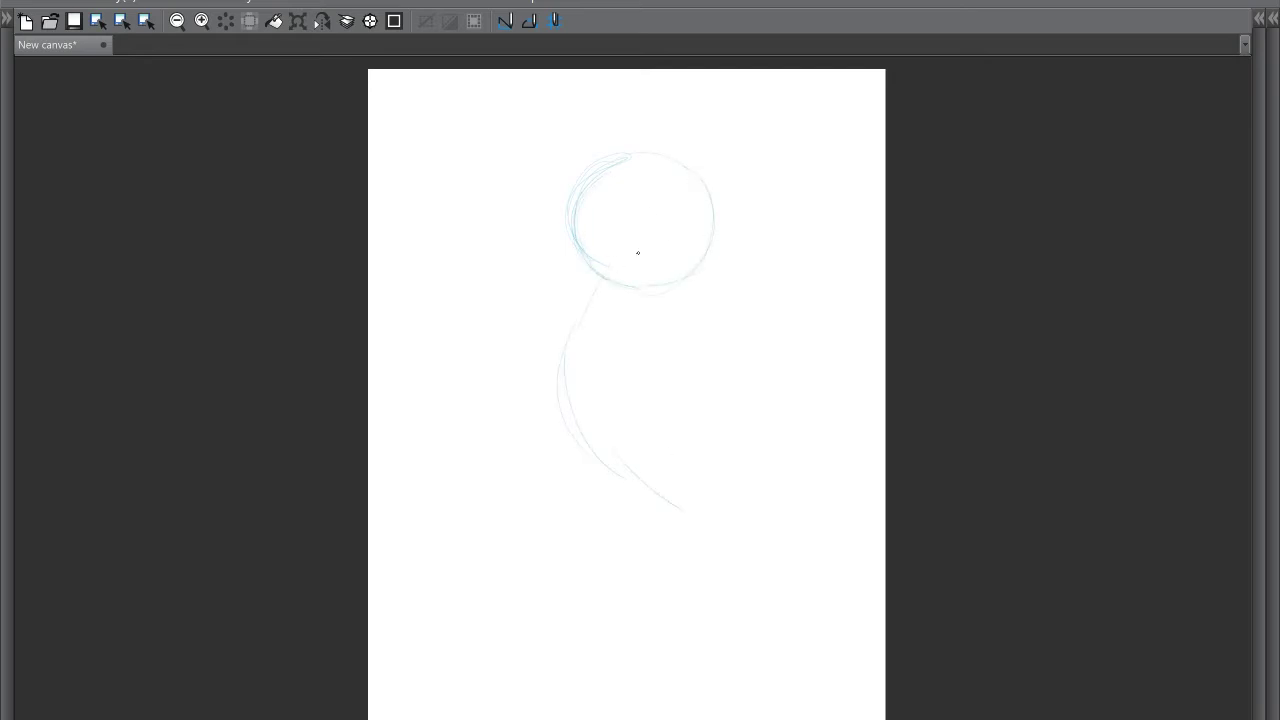
drag(563, 355, 695, 533)
mouse_move(580, 243)
mouse_down()
mouse_move(702, 251)
mouse_move(647, 199)
mouse_move(708, 236)
mouse_up()
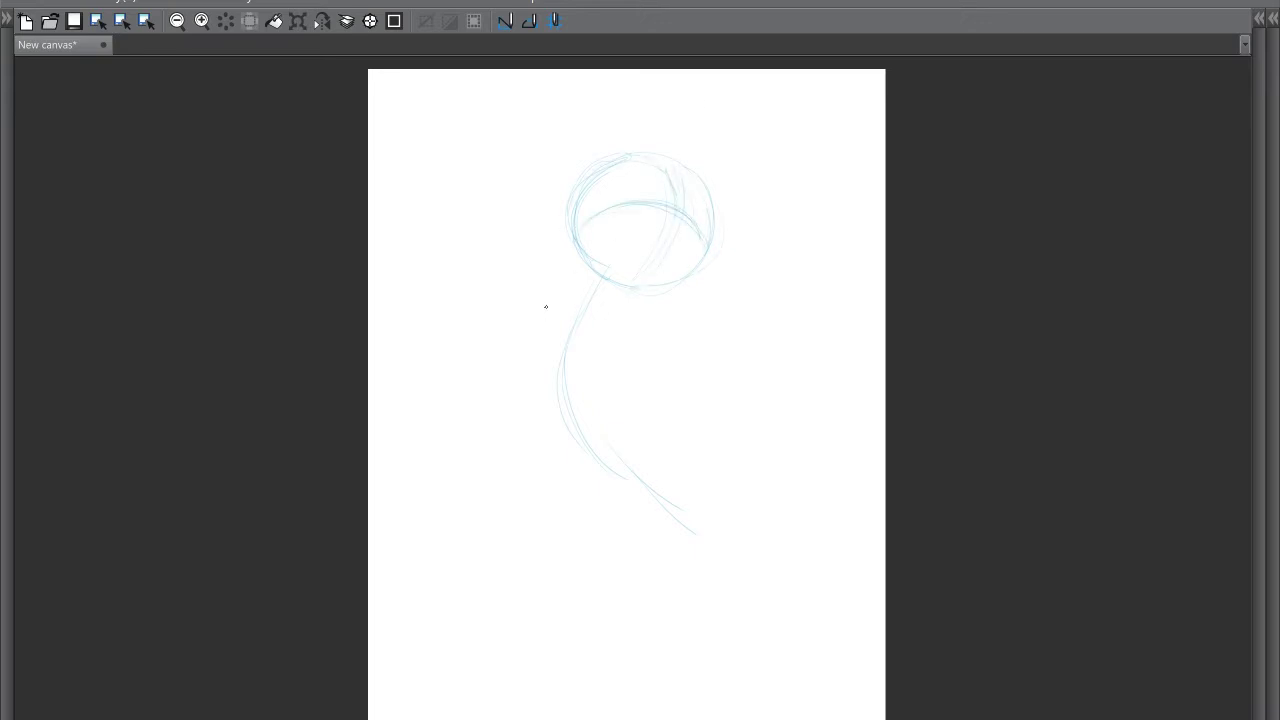
Rough in the rounded ribcage below the head and loose gesture lines for both arms and the legs
mouse_move(553, 290)
mouse_down()
mouse_move(629, 319)
mouse_move(524, 354)
mouse_move(529, 376)
mouse_move(559, 355)
mouse_move(591, 385)
mouse_move(568, 356)
mouse_move(610, 378)
mouse_up()
drag(519, 233, 464, 265)
drag(476, 285, 530, 297)
drag(640, 333, 724, 450)
drag(564, 420, 672, 503)
drag(505, 442, 565, 485)
drag(508, 414, 598, 440)
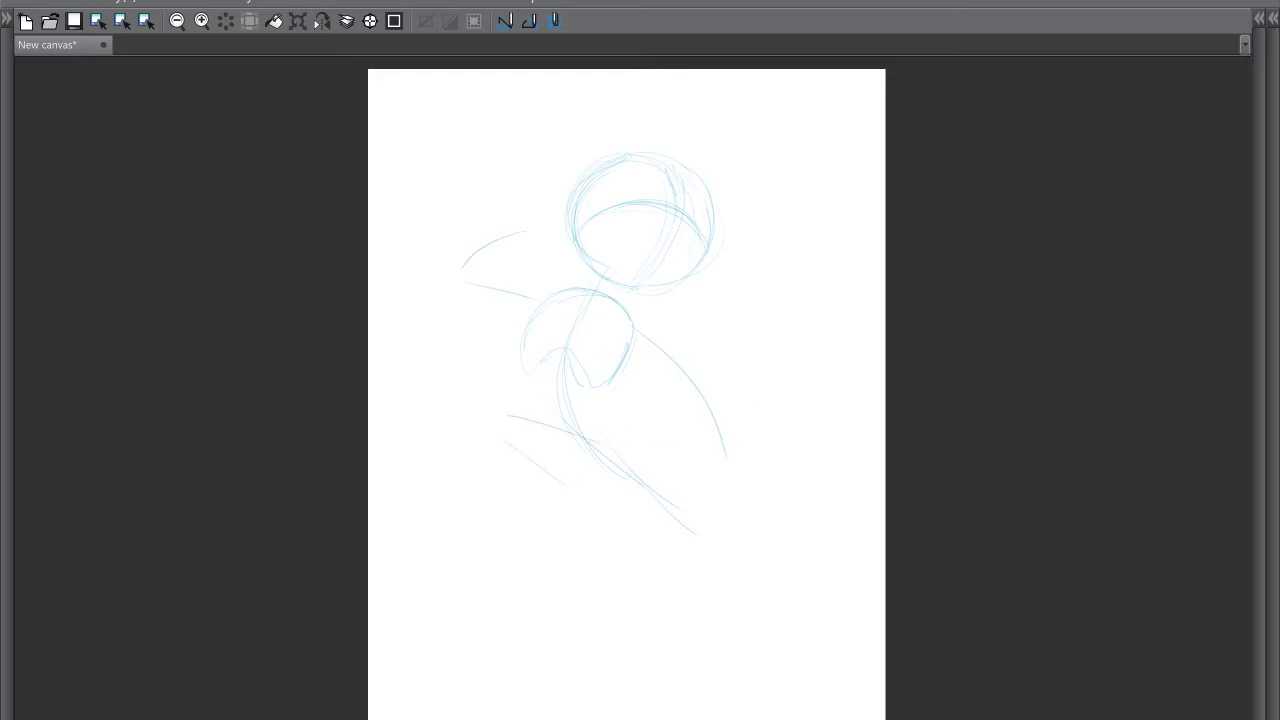
Undo the last gesture strokes and rework the chest's construction lines along the spine
key(ctrl+z)
key(ctrl+z)
mouse_move(588, 293)
mouse_down()
mouse_move(556, 355)
mouse_move(594, 293)
mouse_up()
key(ctrl+z)
mouse_move(565, 360)
mouse_down()
mouse_move(575, 386)
mouse_move(577, 357)
mouse_move(586, 369)
mouse_move(571, 291)
mouse_move(611, 300)
mouse_up()
drag(563, 358, 586, 388)
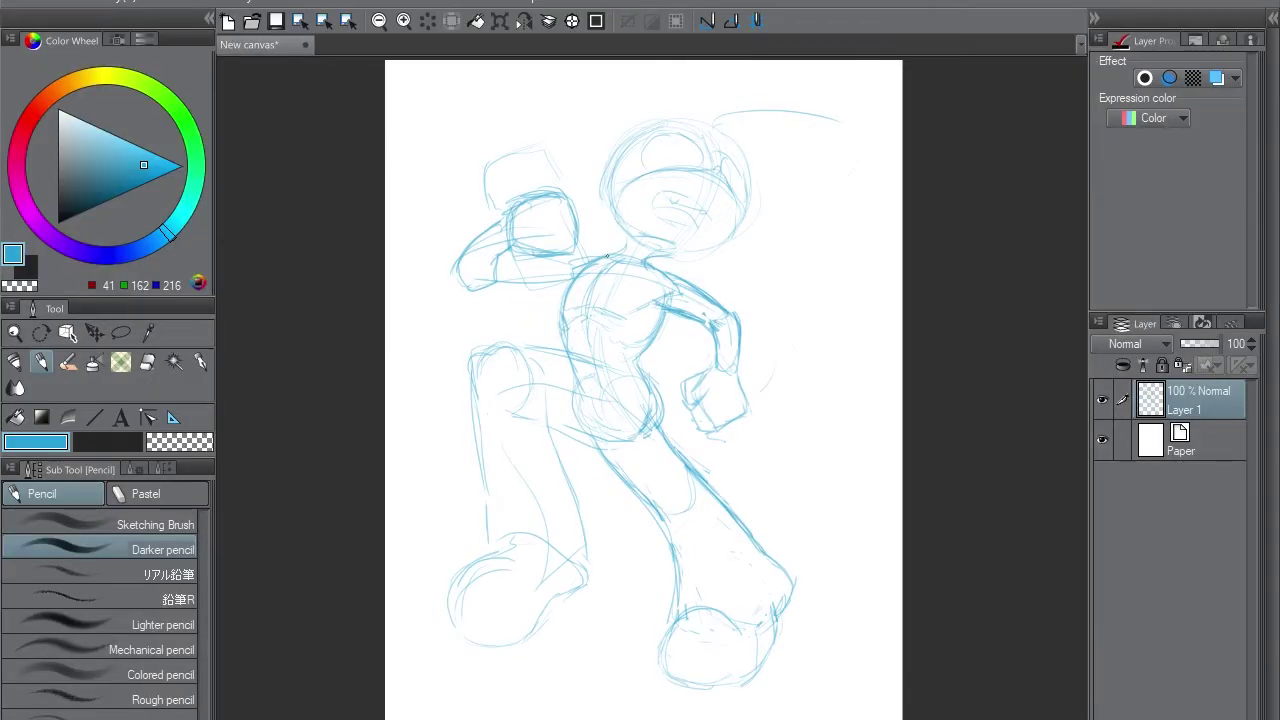
Redraw the raised arm's upper-arm lines between the shoulder and the elbow
mouse_move(607, 256)
mouse_down()
mouse_move(514, 278)
mouse_move(576, 290)
mouse_up()
mouse_move(516, 262)
mouse_down()
mouse_move(592, 258)
mouse_move(748, 287)
mouse_up()
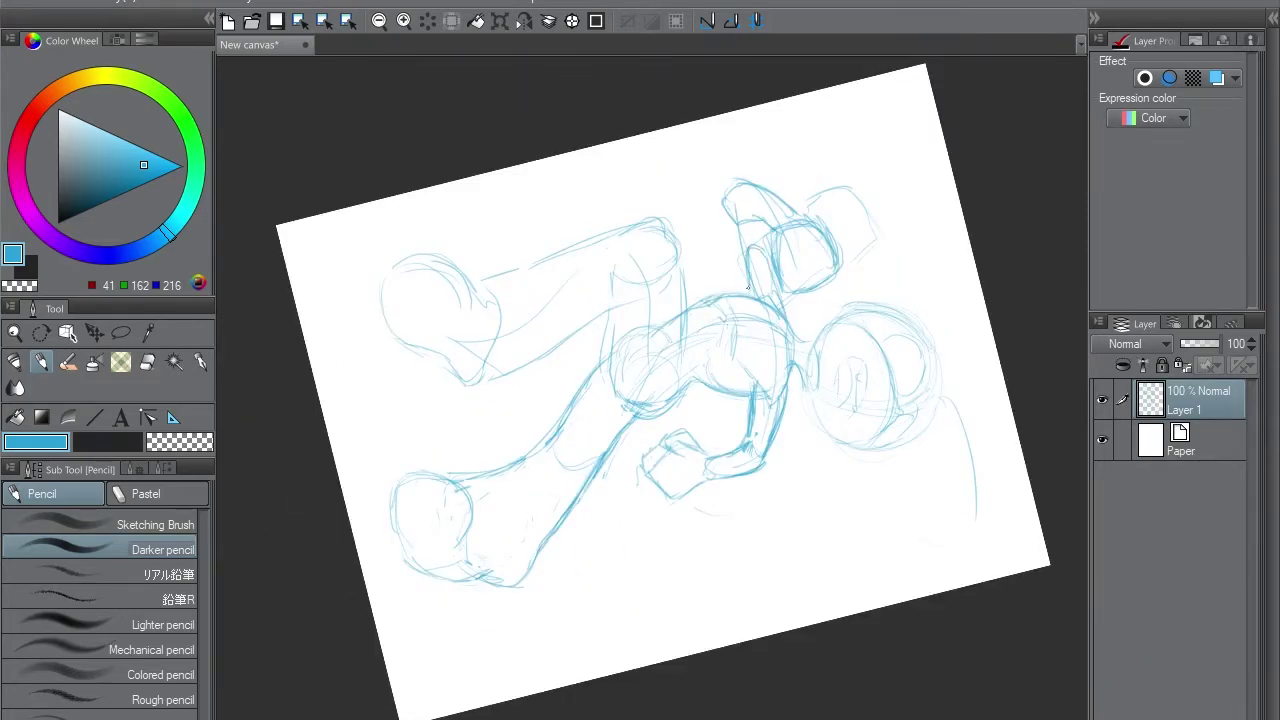
key(ctrl+@)
Select the raised forearm and fist with the Lasso marquee and transform them to sit closer to the head
key(m)
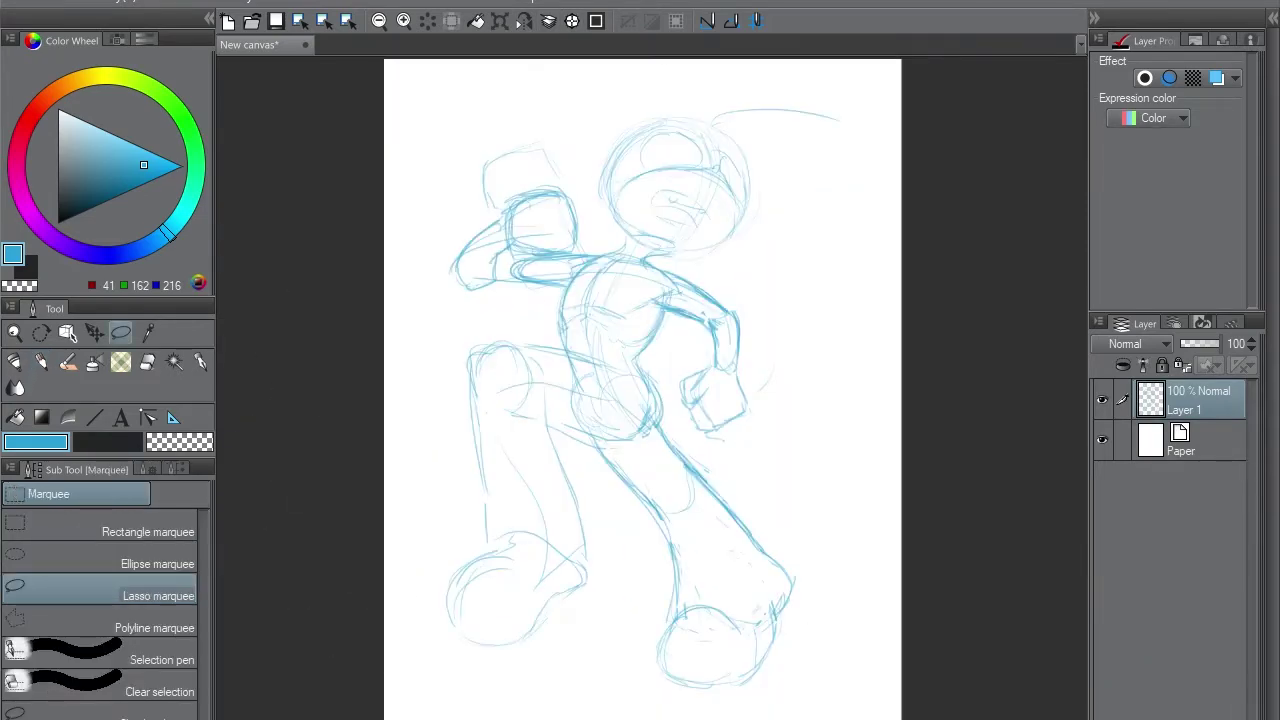
mouse_move(478, 302)
mouse_down()
mouse_move(530, 258)
mouse_move(480, 302)
mouse_up()
key(ctrl+t)
drag(512, 233, 547, 228)
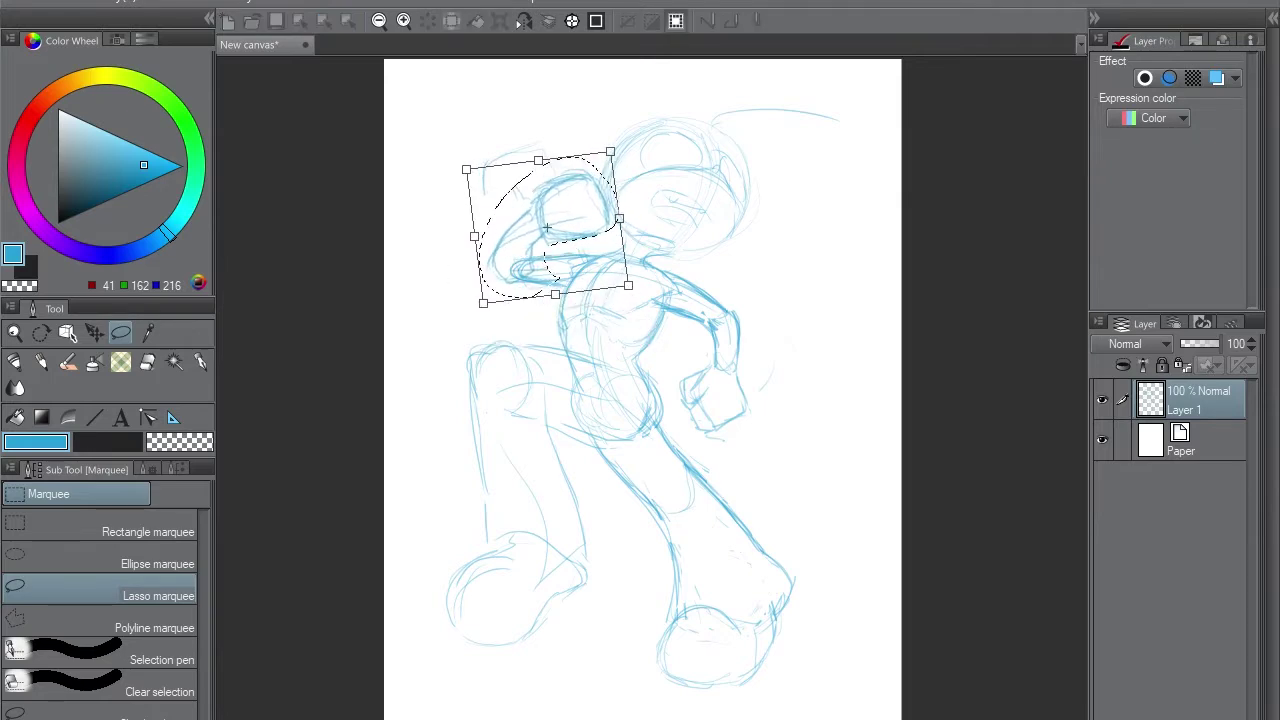
key(Return)
key(ctrl+d)
Clean up the moved forearm's outline and delete the leftover hand sketch above the fist
key(p)
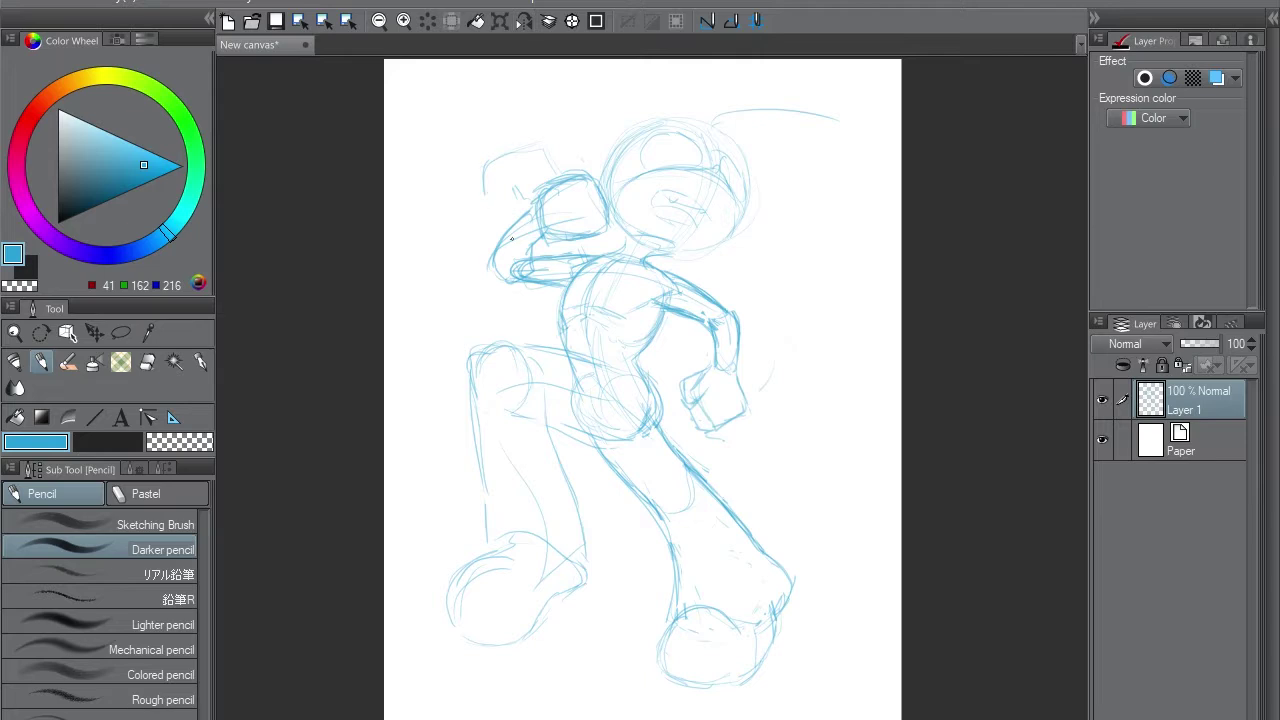
key(e)
key(m)
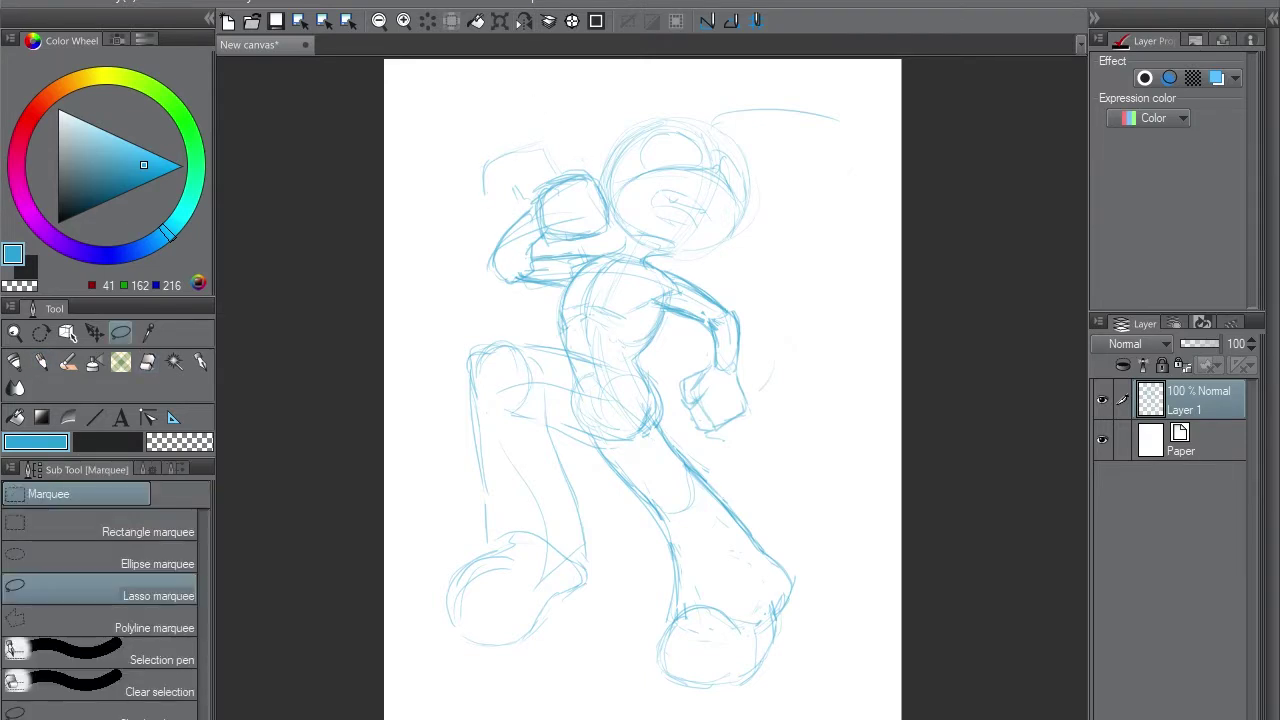
drag(480, 138, 478, 142)
key(Delete)
key(ctrl+d)
key(p)
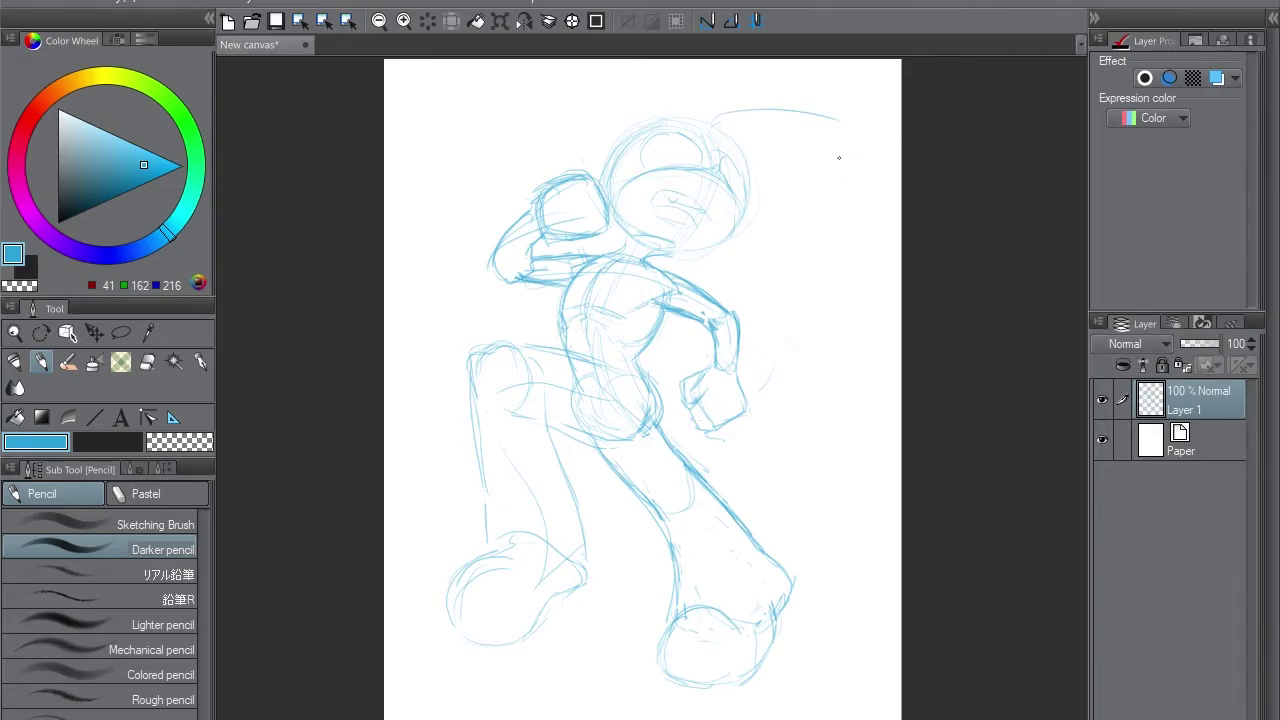
Refine the raised arm's elbow, shoulder and neck lines, and add a new layer above the sketch
key(asciicircum)
key(asciicircum)
key(asciicircum)
key(asciicircum)
key(e)
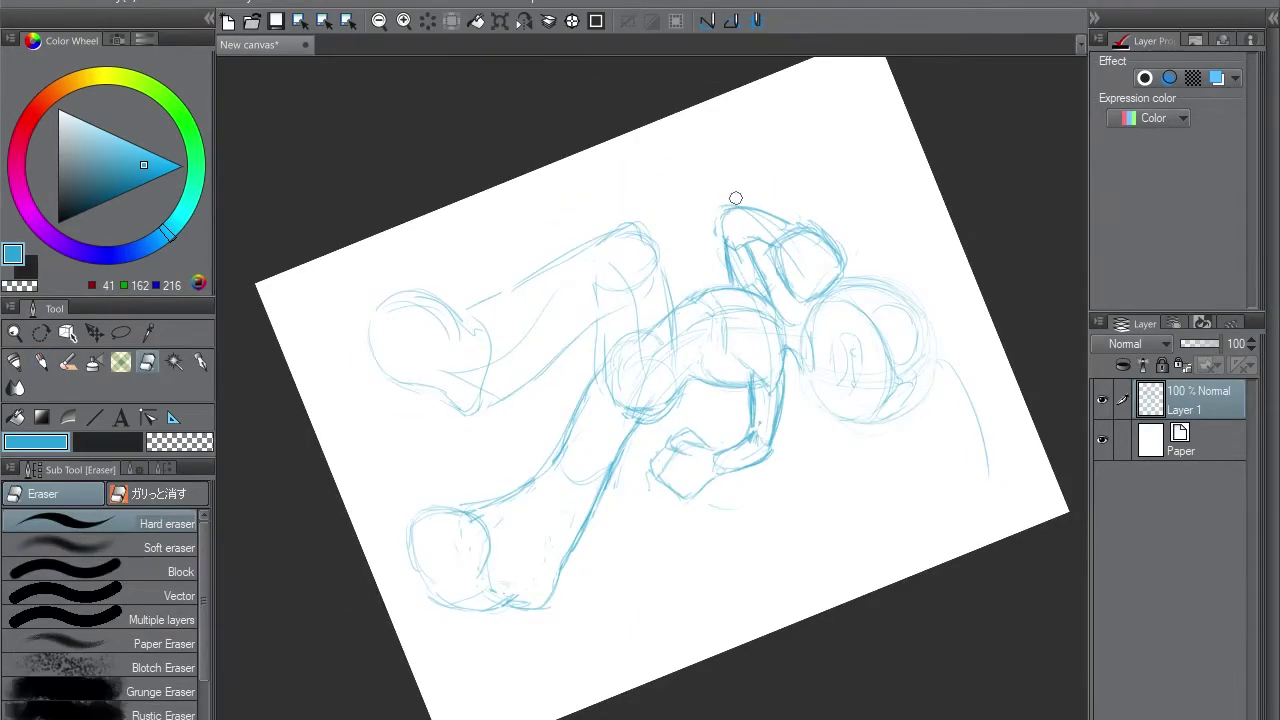
key(p)
key(minus)
key(minus)
key(minus)
key(minus)
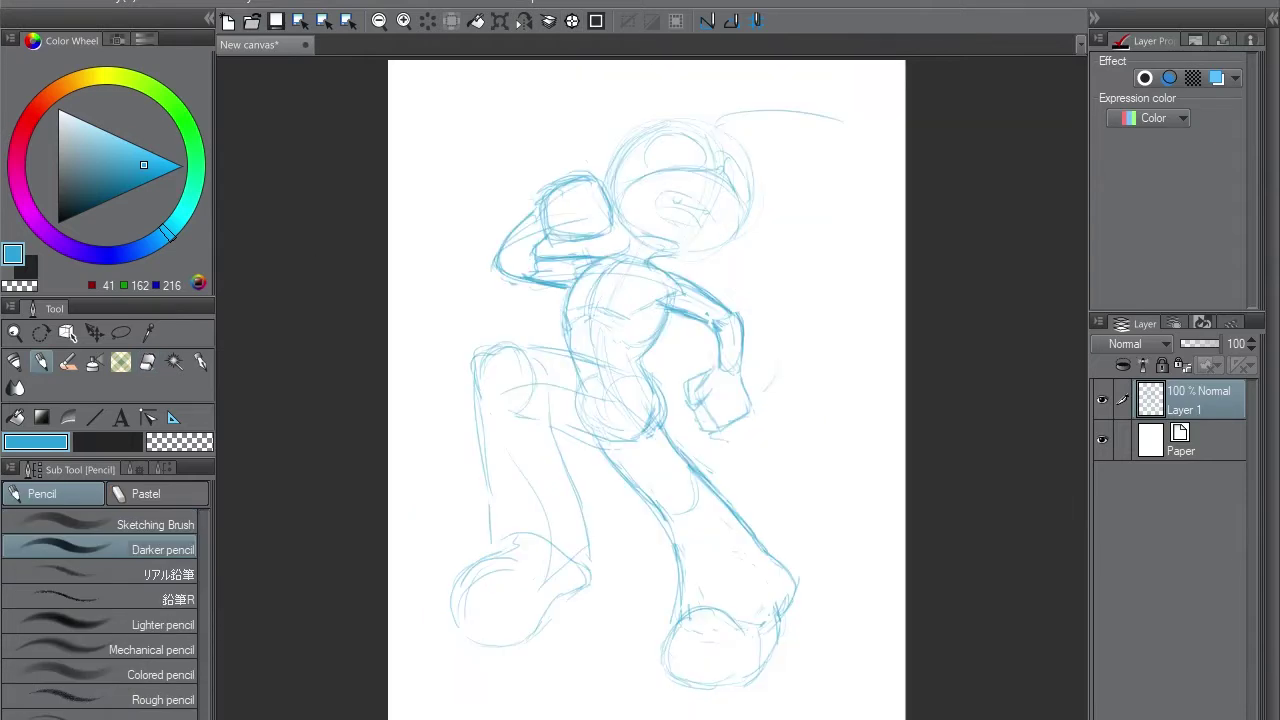
drag(547, 266, 585, 305)
drag(613, 224, 618, 262)
key(ctrl+shift+n)
Draw an upright rectangle over the raised arm on Layer 2 and tilt it counterclockwise to follow the shoulder
key(u)
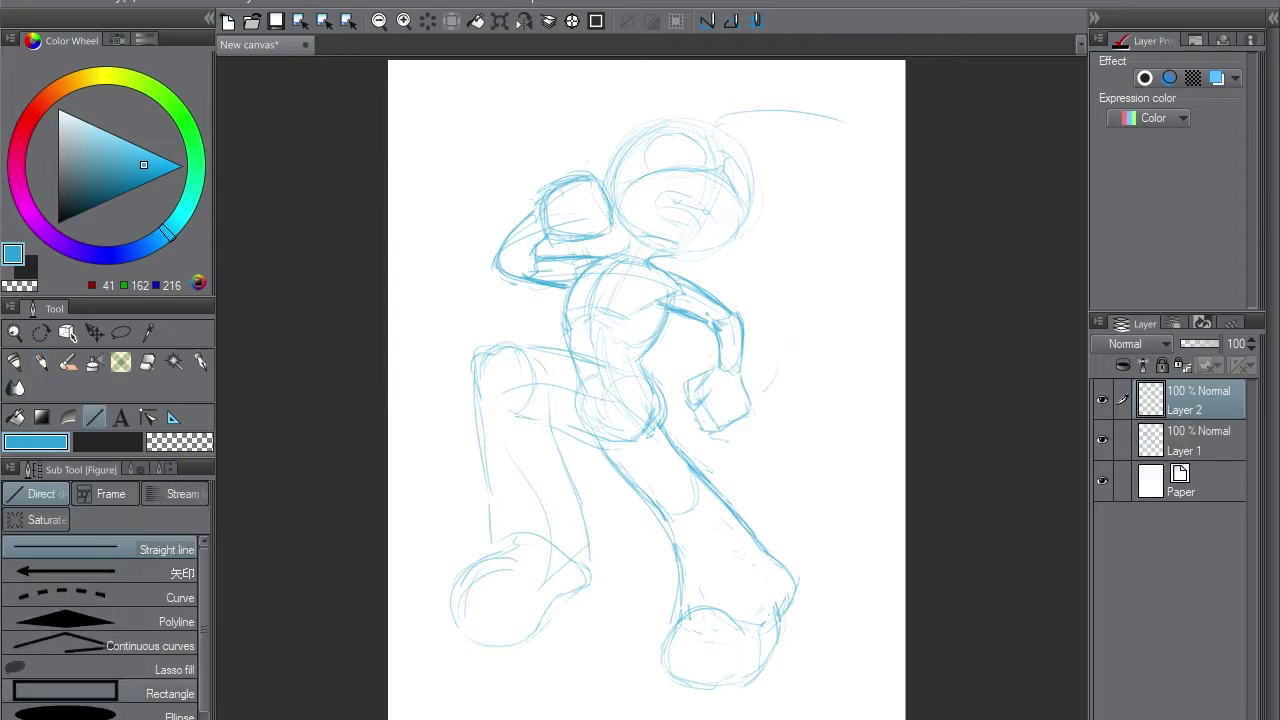
drag(516, 179, 606, 319)
key(ctrl+t)
mouse_move(561, 249)
mouse_down()
mouse_move(557, 221)
mouse_move(511, 240)
mouse_up()
drag(588, 287, 582, 300)
drag(532, 155, 530, 149)
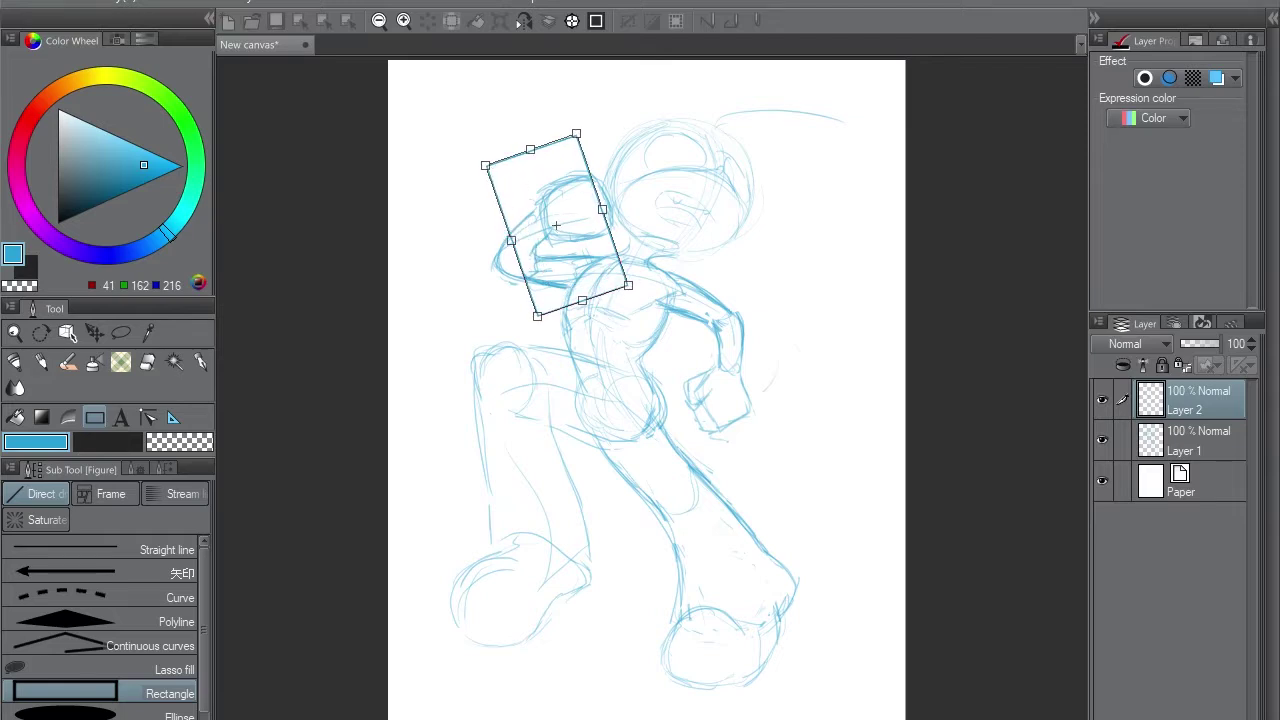
key(Return)
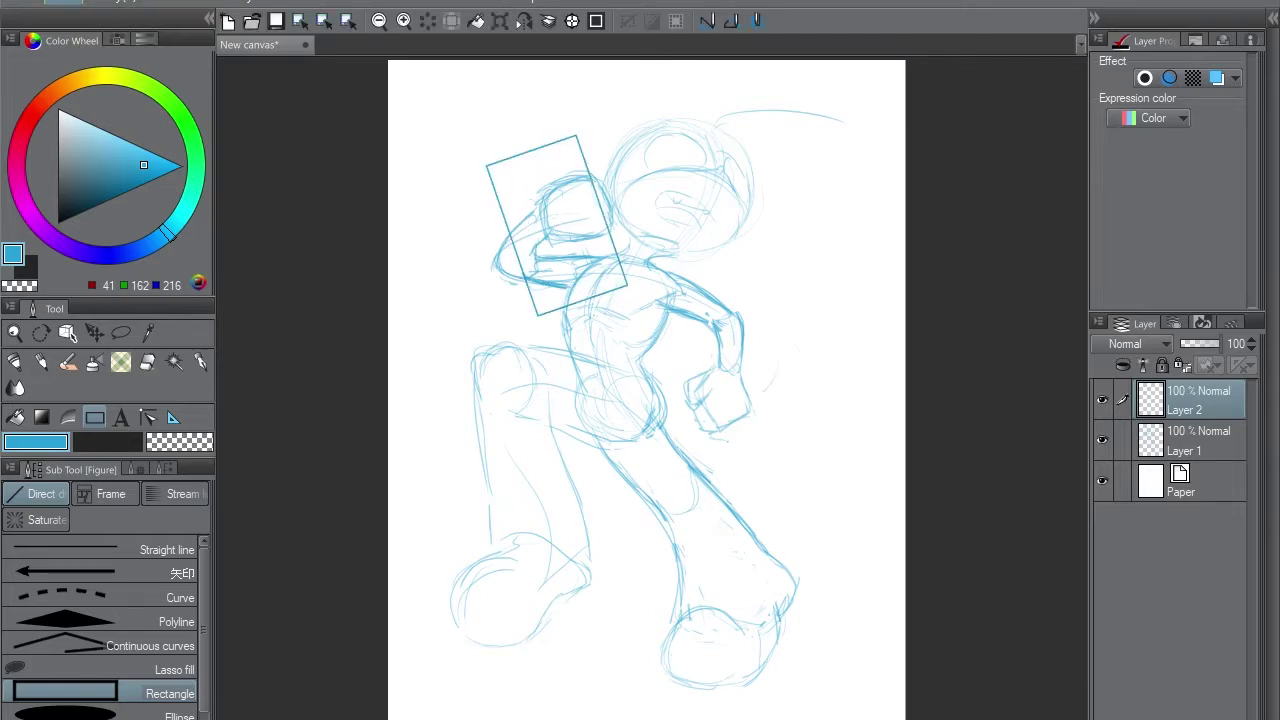
Distort the tilted rectangle so its upper end is narrower than its lower end, and shift it slightly up
key(ctrl+t)
drag(485, 133, 492, 135)
drag(628, 133, 559, 143)
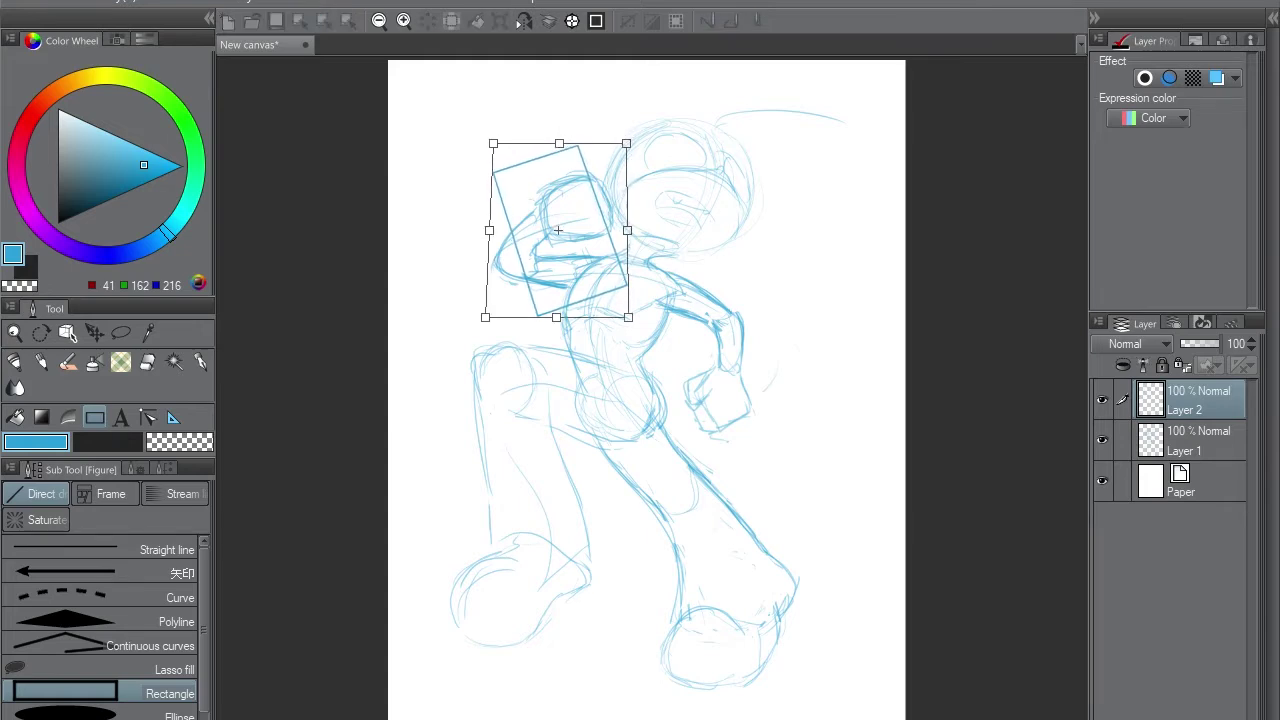
drag(628, 317, 635, 314)
drag(485, 317, 480, 319)
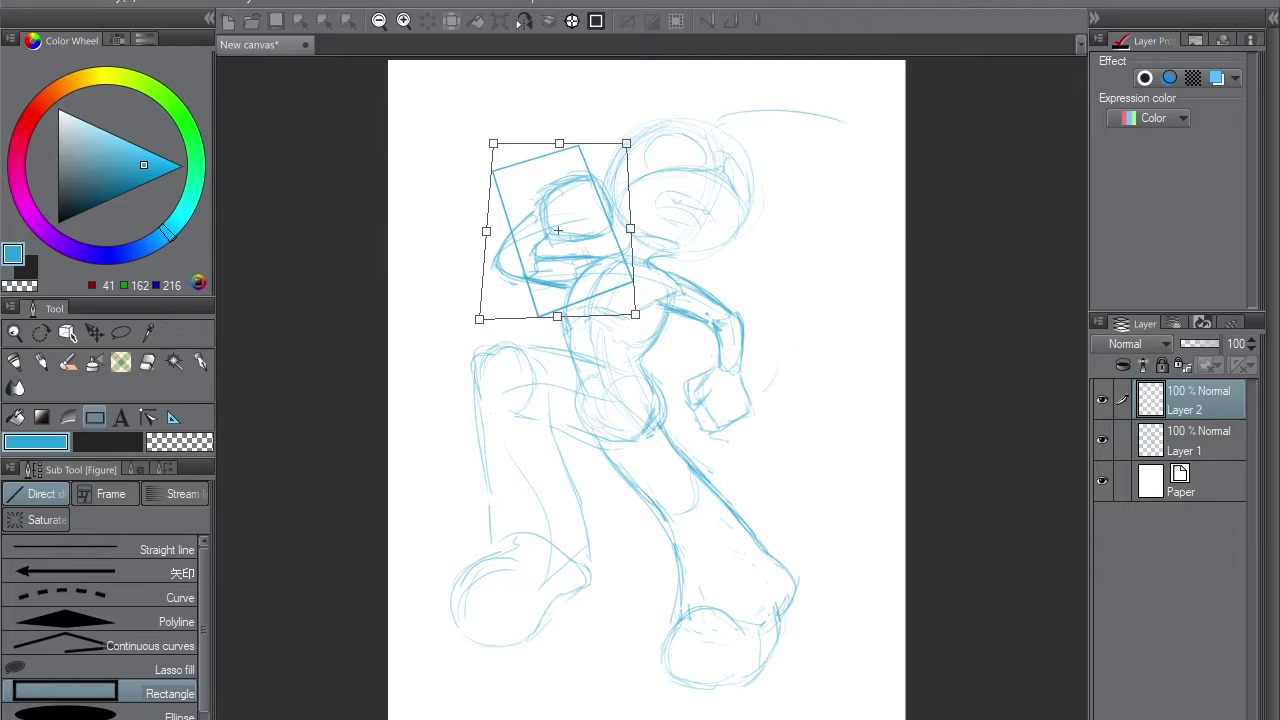
drag(558, 231, 558, 227)
key(Return)
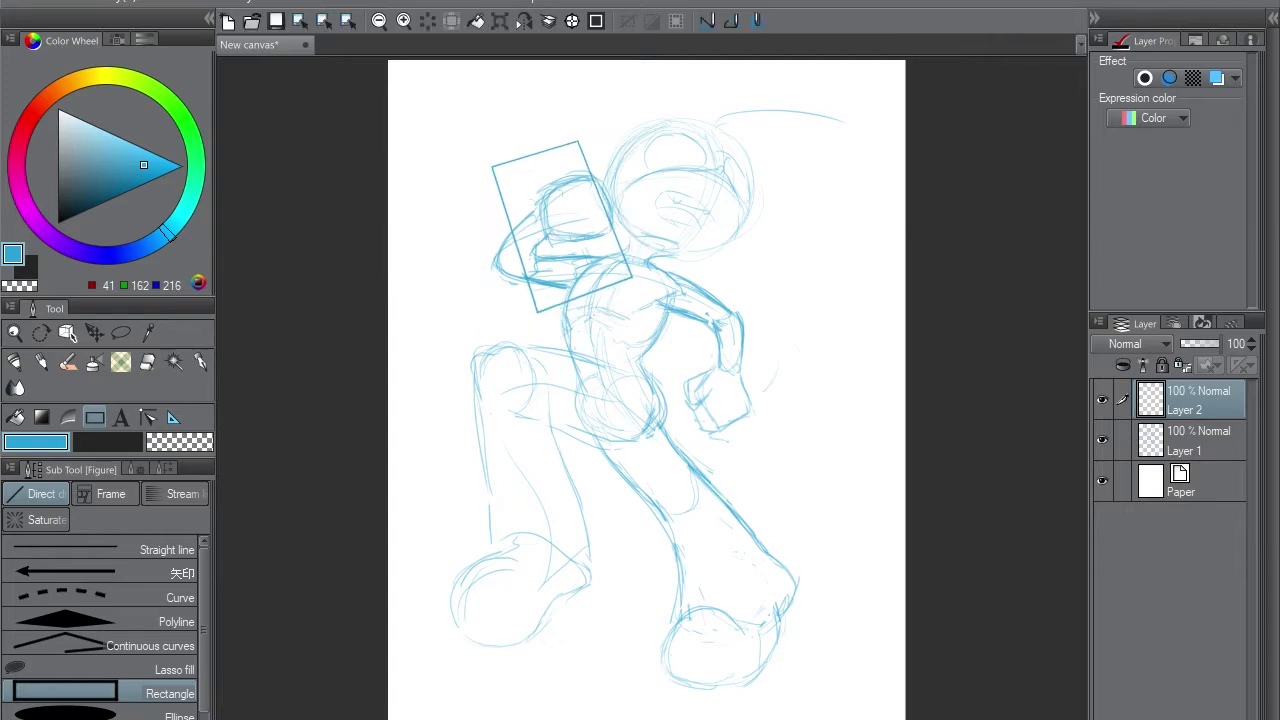
Draw a thickness edge along the rectangle's lower side on Layer 2 to turn it into a box
key(p)
key(alt+bracketleft)
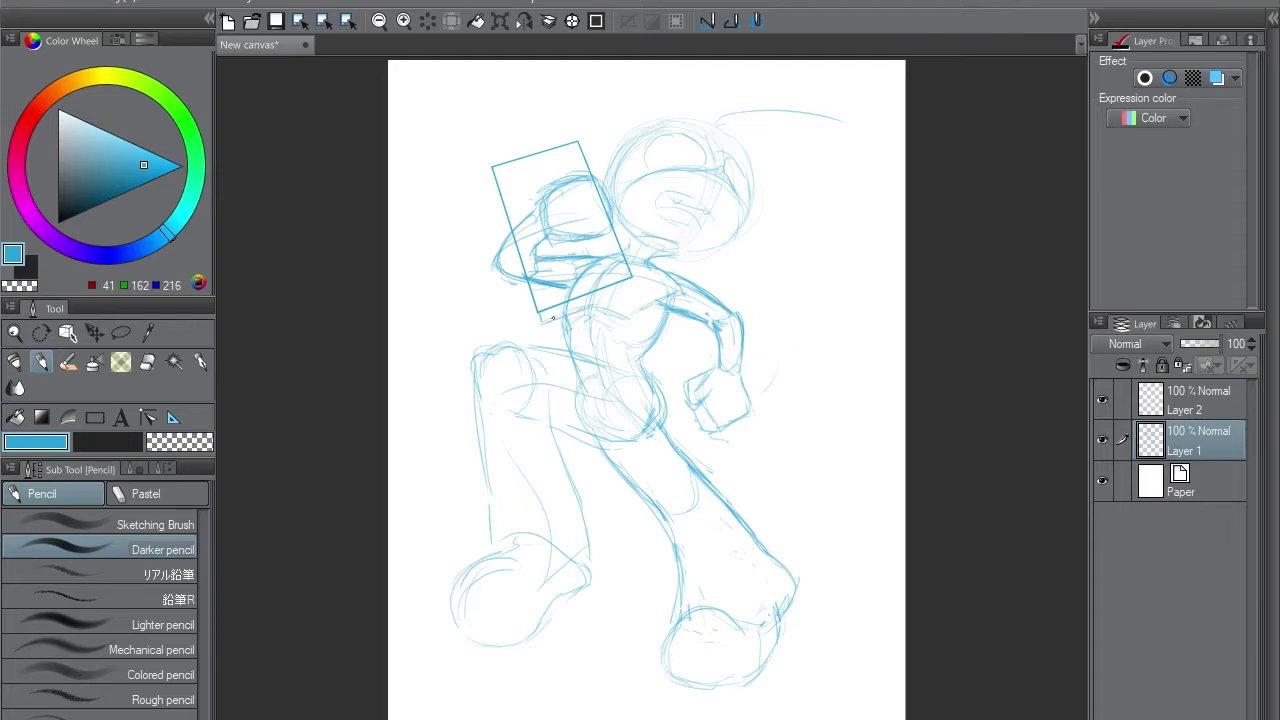
key(alt+bracketright)
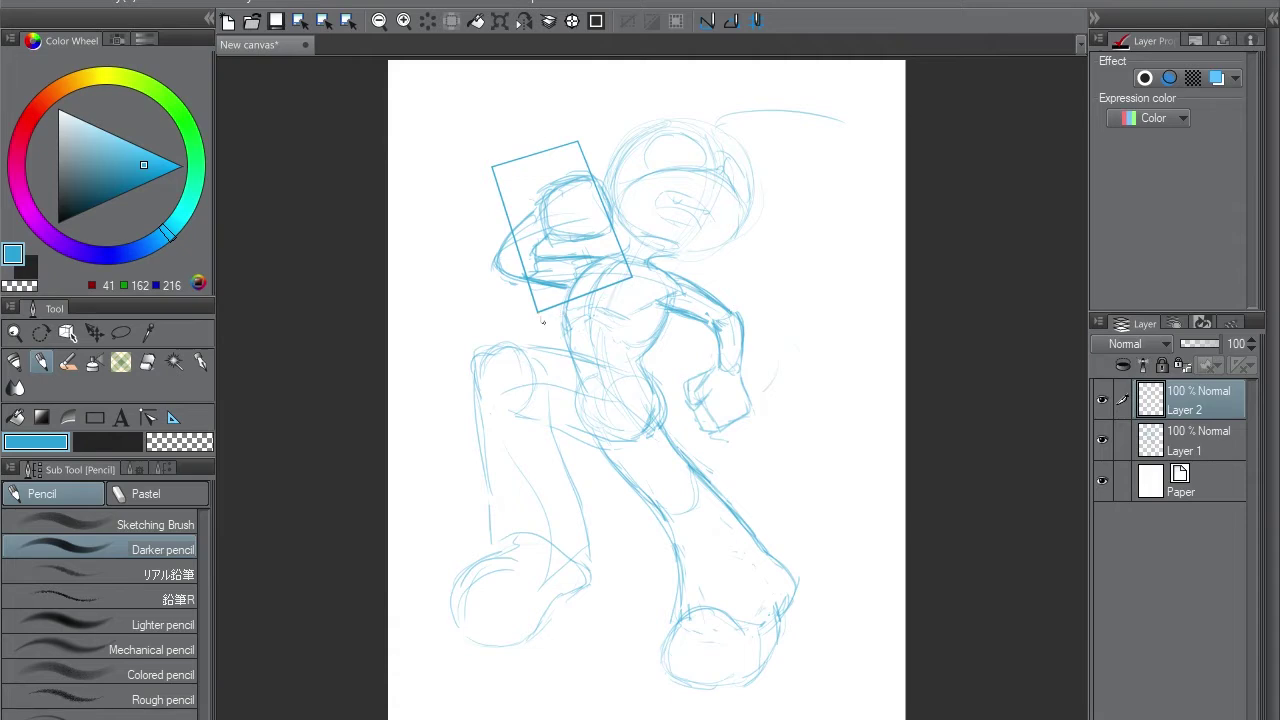
drag(543, 322, 632, 281)
drag(556, 311, 630, 283)
key(e)
key(p)
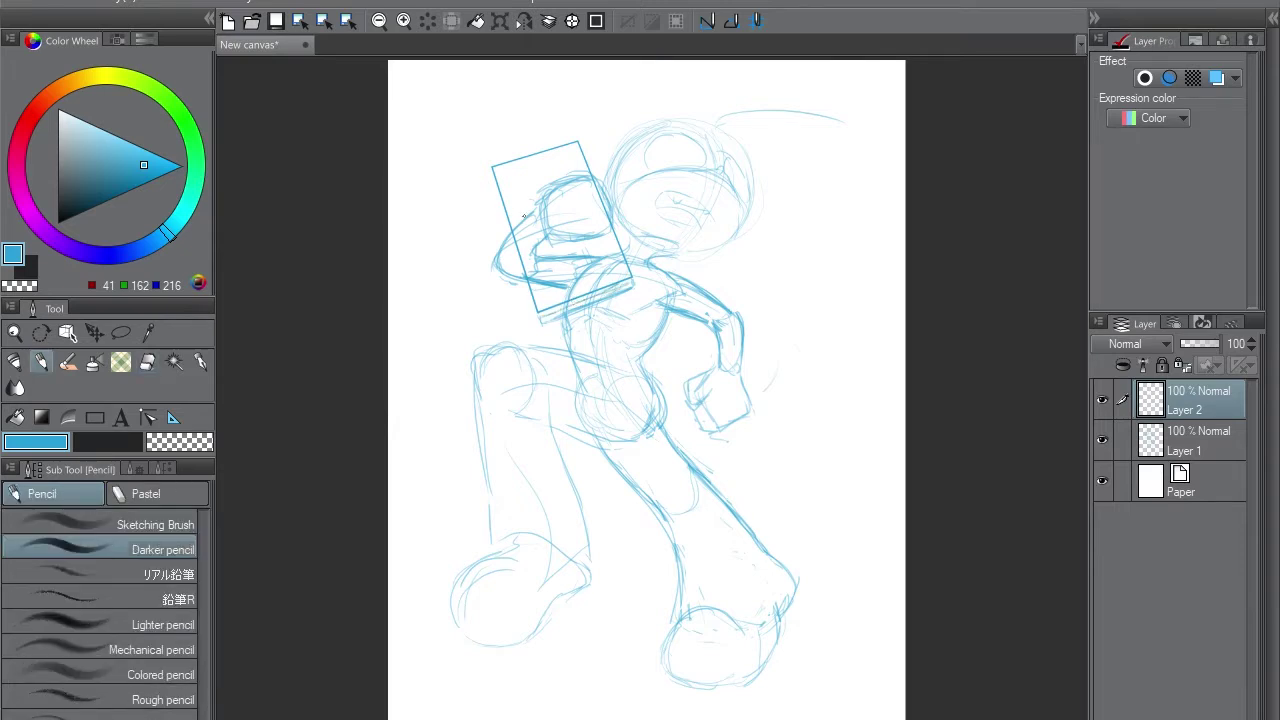
key(e)
key(p)
drag(540, 318, 632, 284)
Erase the raised forearm and fist from Layer 1, keeping the upper arm
key(alt+bracketleft)
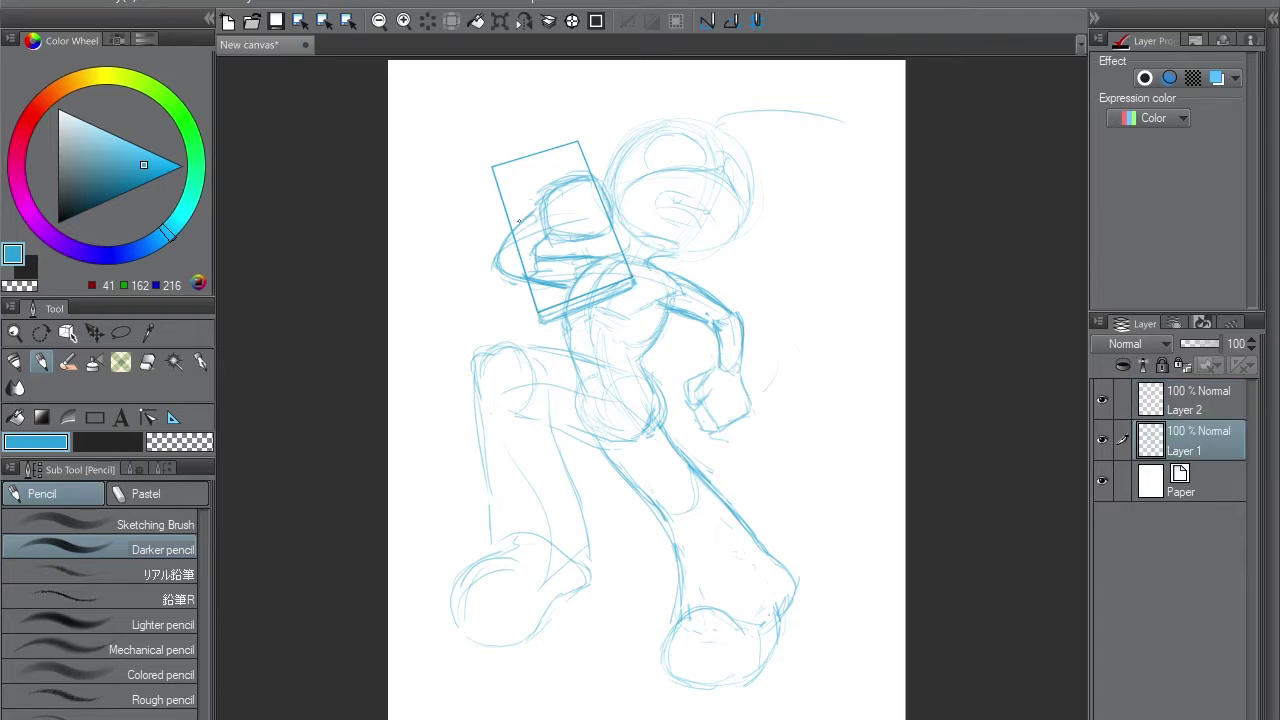
key(e)
mouse_move(496, 270)
mouse_down()
mouse_move(544, 240)
mouse_move(510, 280)
mouse_move(540, 240)
mouse_move(500, 265)
mouse_up()
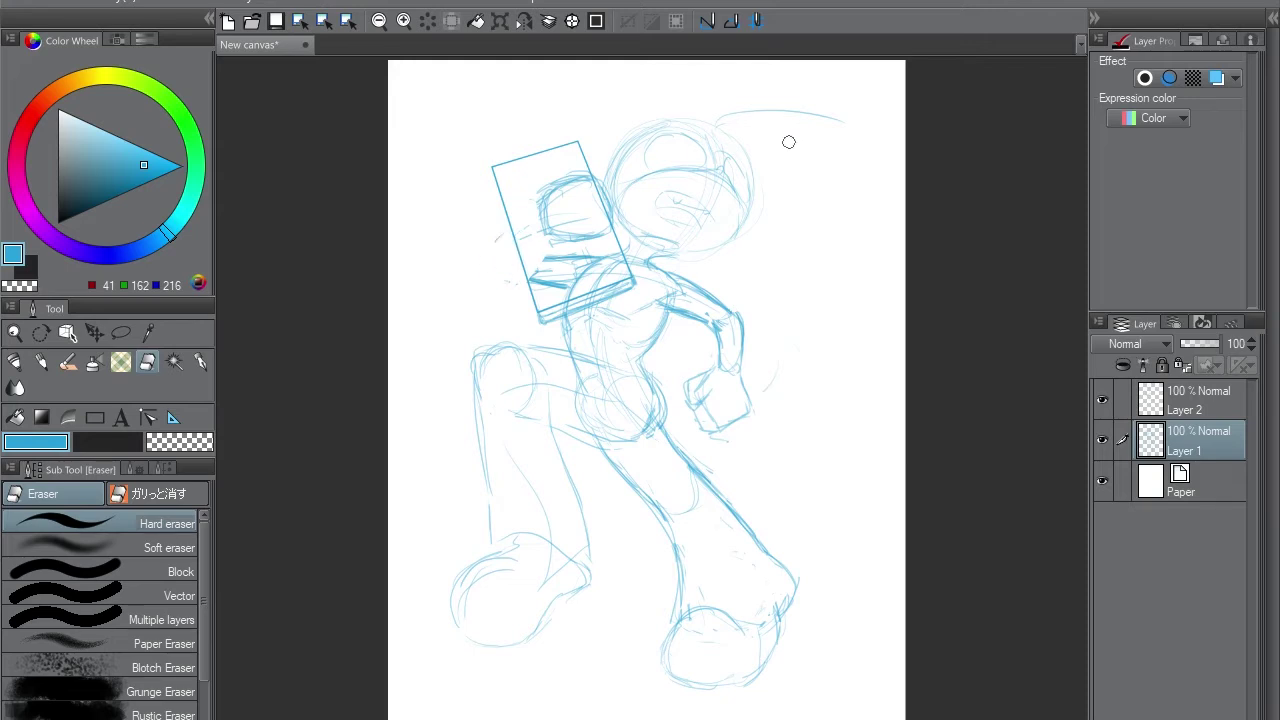
key(p)
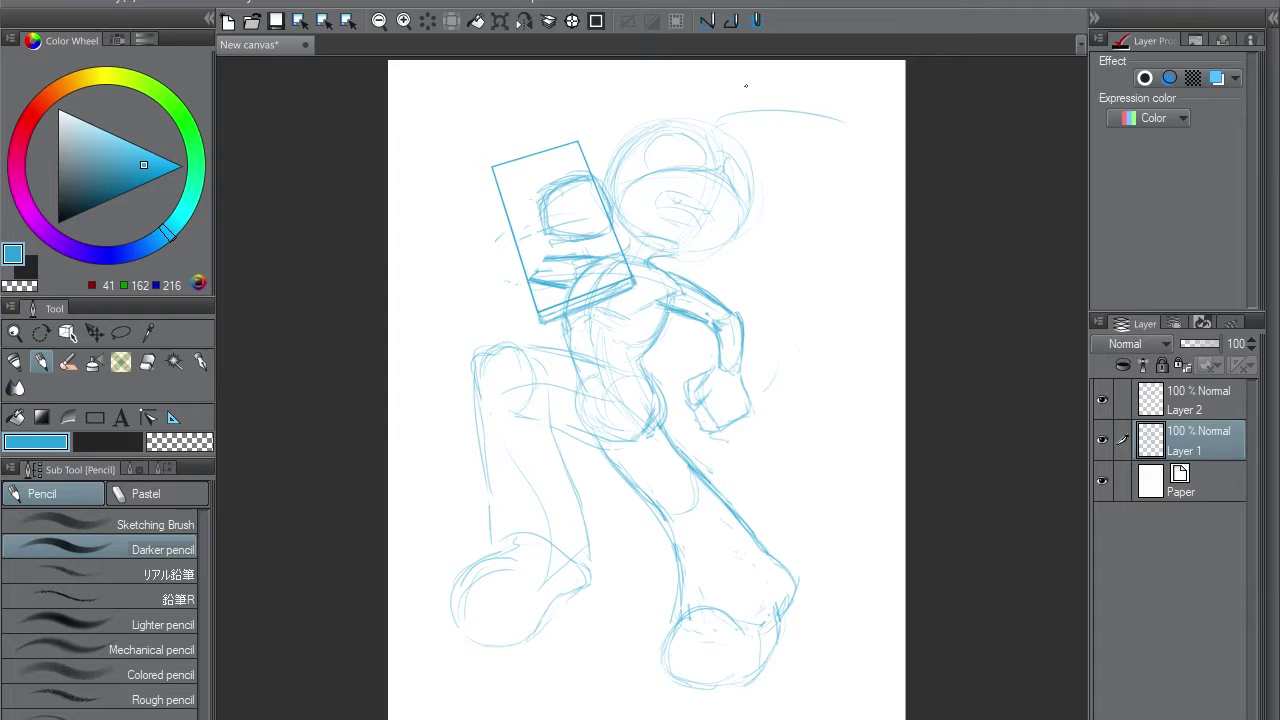
key(e)
key(m)
mouse_move(588, 170)
mouse_down()
mouse_move(545, 245)
mouse_move(553, 172)
mouse_up()
key(Delete)
key(ctrl+d)
Reposition and rotate the box beside the head, checking it in a mirrored view, and clear it from Layer 2
key(alt+])
key(k)
drag(550, 230, 533, 233)
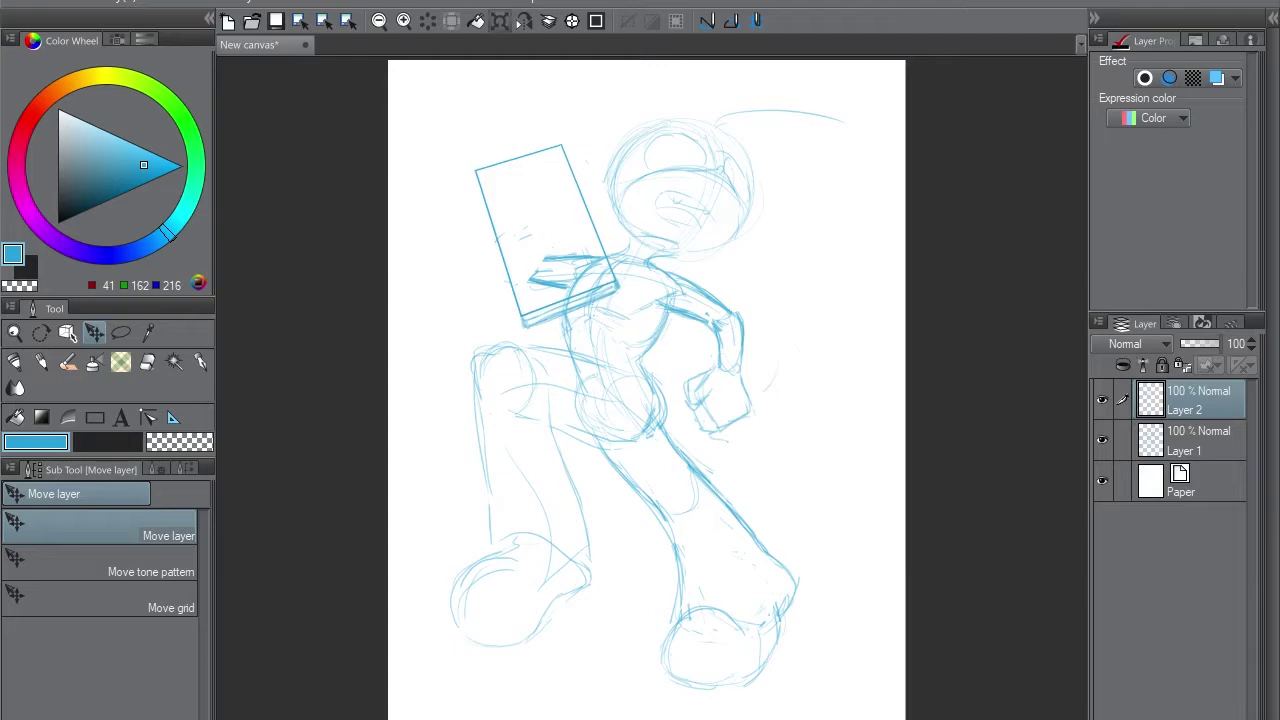
click(500, 20)
drag(532, 216, 556, 221)
key(h)
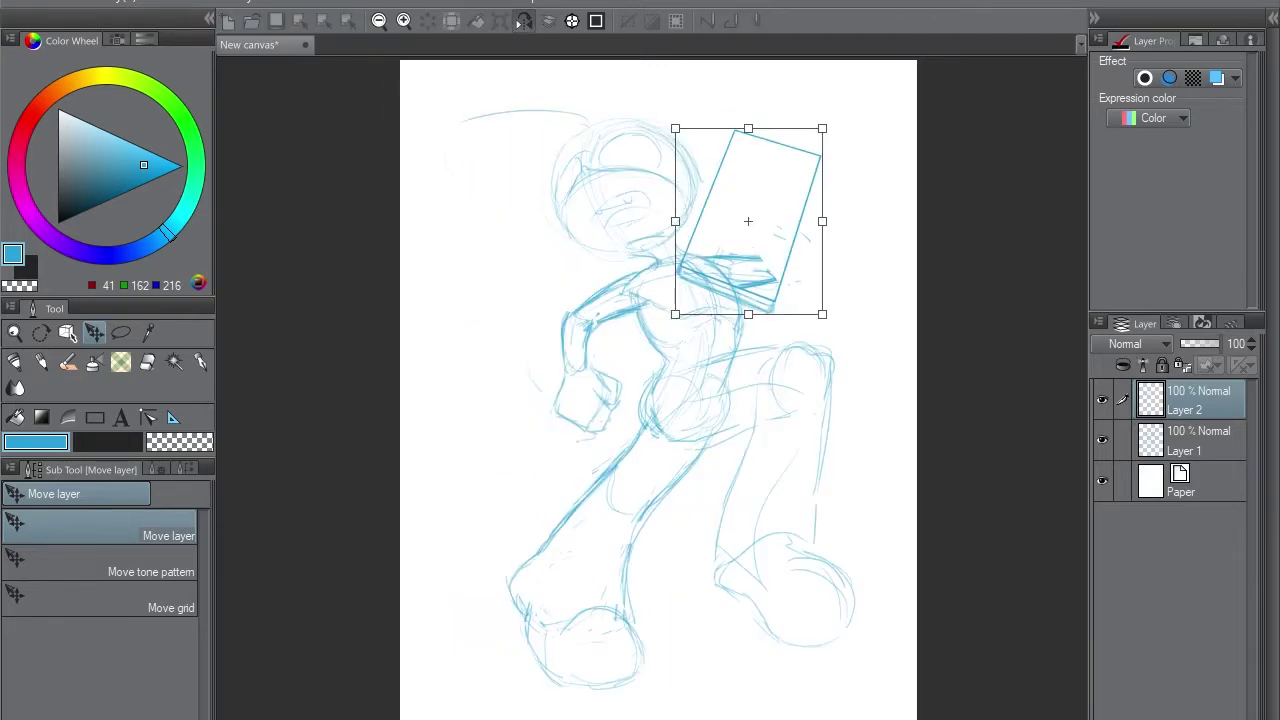
mouse_move(749, 217)
mouse_down()
mouse_move(772, 220)
mouse_move(752, 330)
mouse_move(771, 217)
mouse_move(754, 211)
mouse_move(772, 214)
mouse_up()
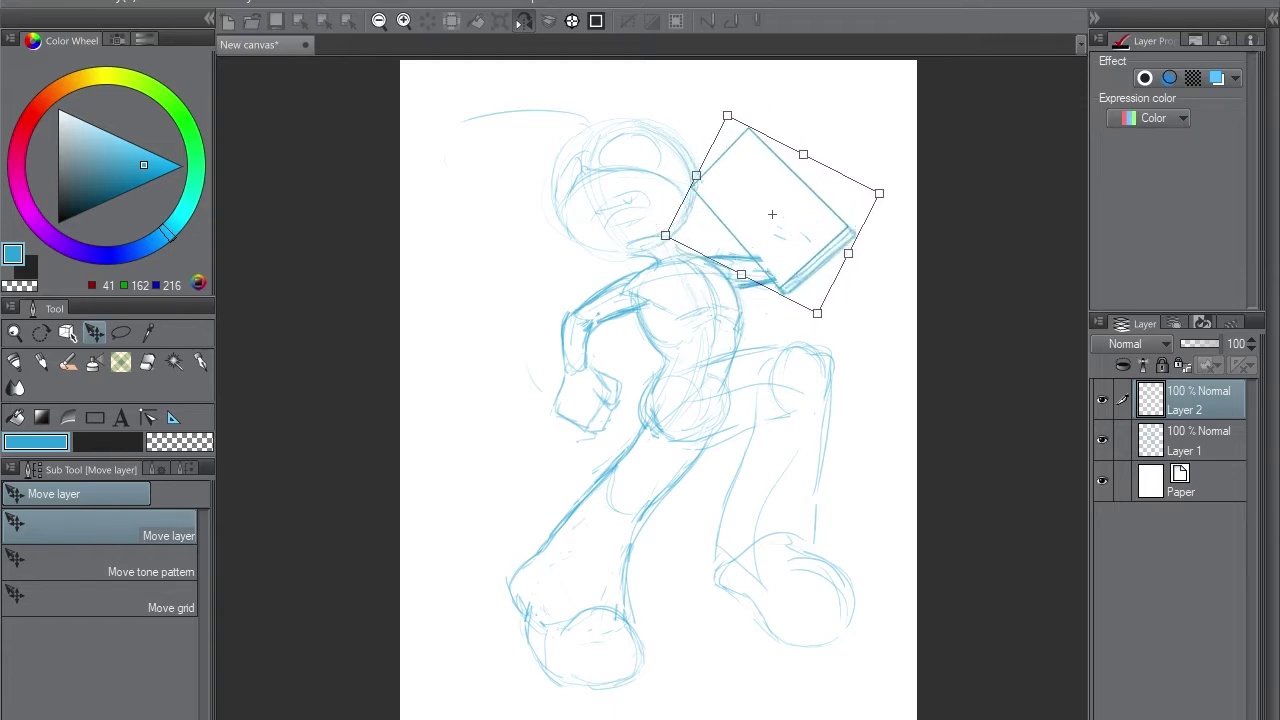
key(h)
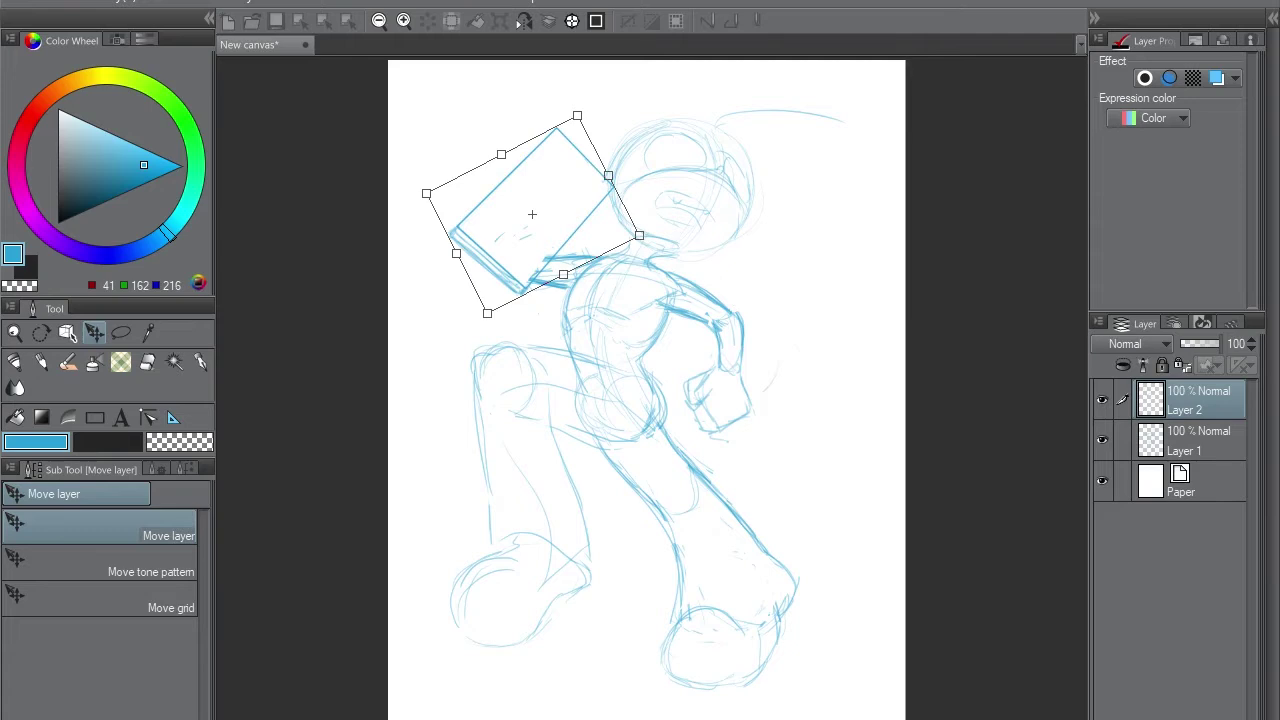
key(Return)
key(Delete)
Redraw the raised arm's rounded elbow end on Layer 1 and rough in new forearm lines
key(alt+bracketleft)
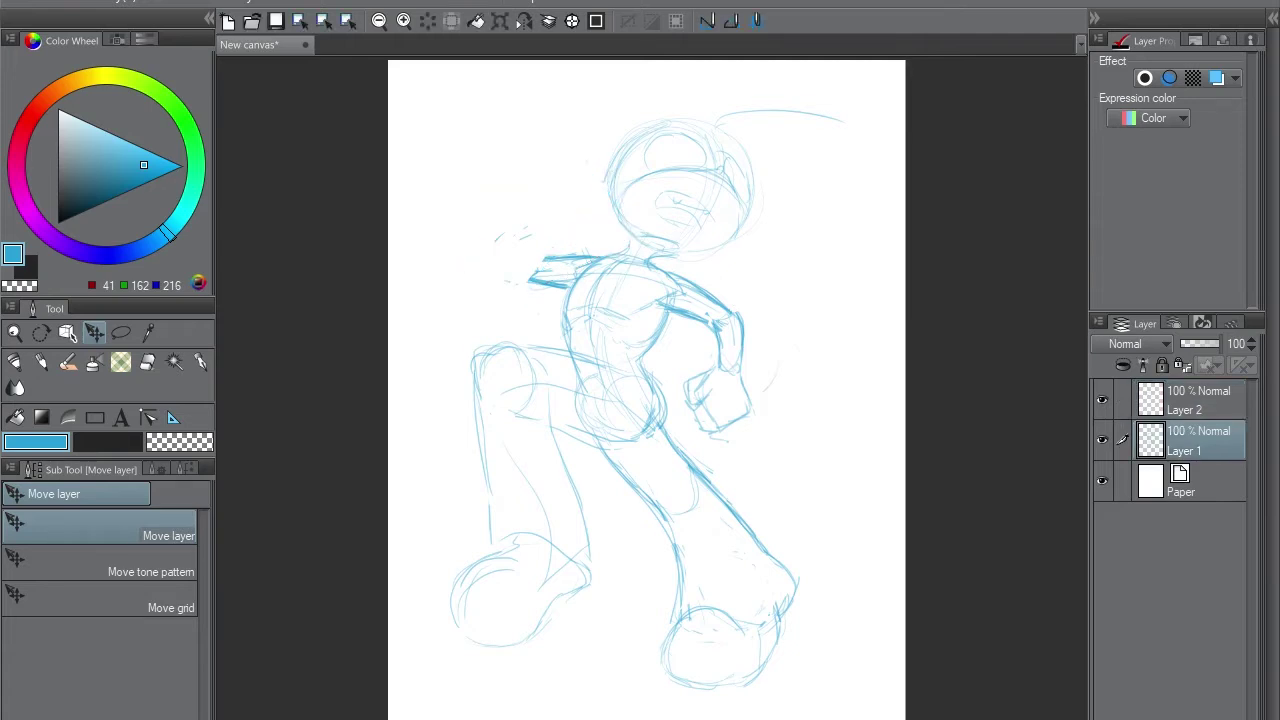
key(p)
mouse_move(548, 256)
mouse_down()
mouse_move(518, 260)
mouse_move(526, 280)
mouse_move(540, 254)
mouse_up()
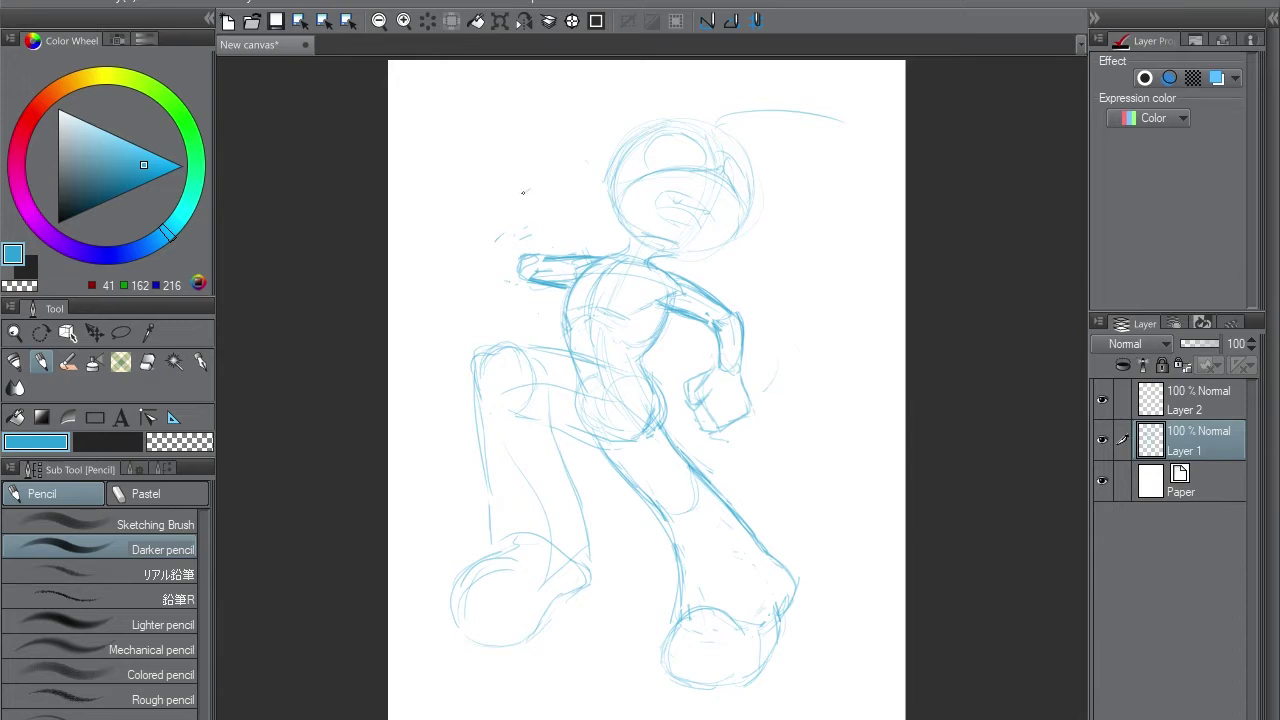
drag(523, 192, 482, 268)
drag(536, 196, 523, 241)
key(e)
mouse_move(528, 200)
mouse_down()
mouse_move(483, 254)
mouse_move(530, 238)
mouse_up()
Sketch the raised fist with finger lines beside the head and draw the forearm's contours down to the elbow
key(p)
drag(540, 190, 505, 258)
key(ctrl+z)
mouse_move(528, 204)
mouse_down()
mouse_move(490, 245)
mouse_move(548, 177)
mouse_up()
mouse_move(538, 230)
mouse_down()
mouse_move(584, 226)
mouse_move(552, 174)
mouse_move(520, 190)
mouse_move(510, 220)
mouse_move(514, 194)
mouse_move(562, 174)
mouse_move(586, 212)
mouse_move(558, 236)
mouse_up()
mouse_move(570, 202)
mouse_down()
mouse_move(572, 234)
mouse_move(584, 234)
mouse_up()
mouse_move(514, 200)
mouse_down()
mouse_move(472, 248)
mouse_move(514, 274)
mouse_up()
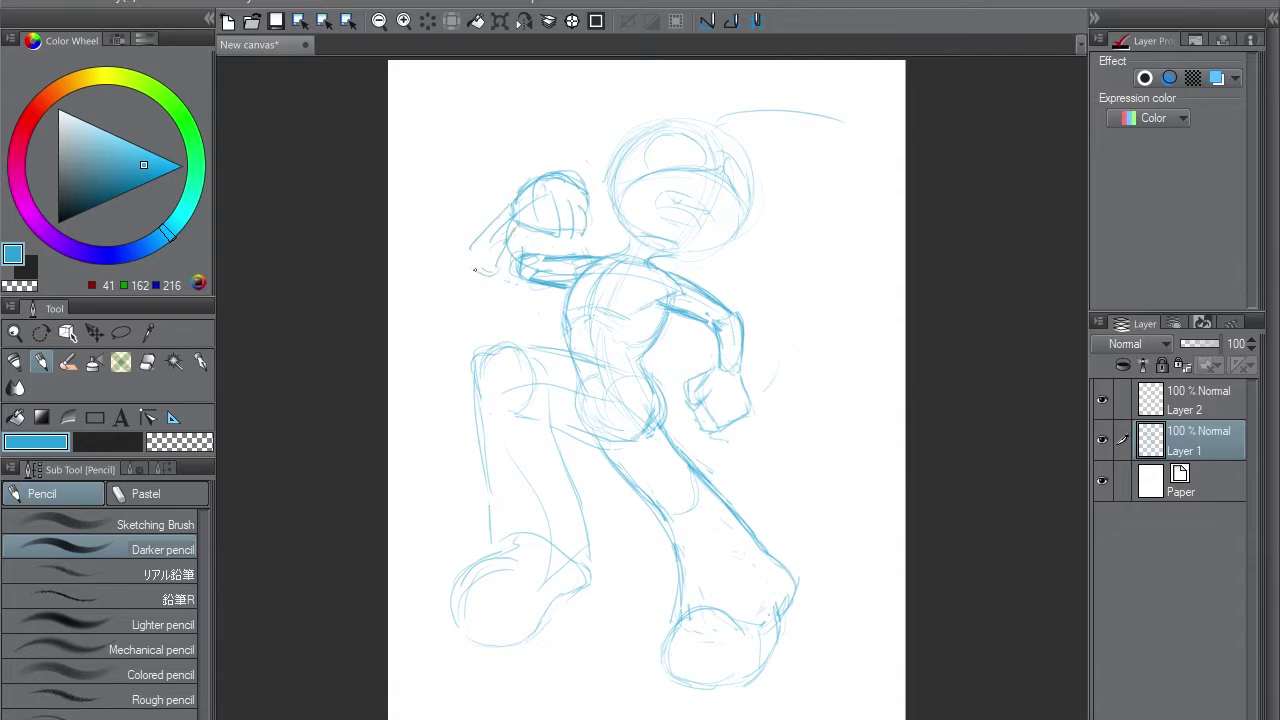
drag(502, 226, 500, 278)
Select the redrawn forearm and fist with the Lasso marquee and move them right against the head
key(m)
mouse_move(596, 232)
mouse_down()
mouse_move(504, 276)
mouse_move(594, 200)
mouse_move(547, 200)
mouse_move(546, 227)
mouse_move(520, 214)
mouse_move(549, 221)
mouse_up()
click(548, 311)
key(Return)
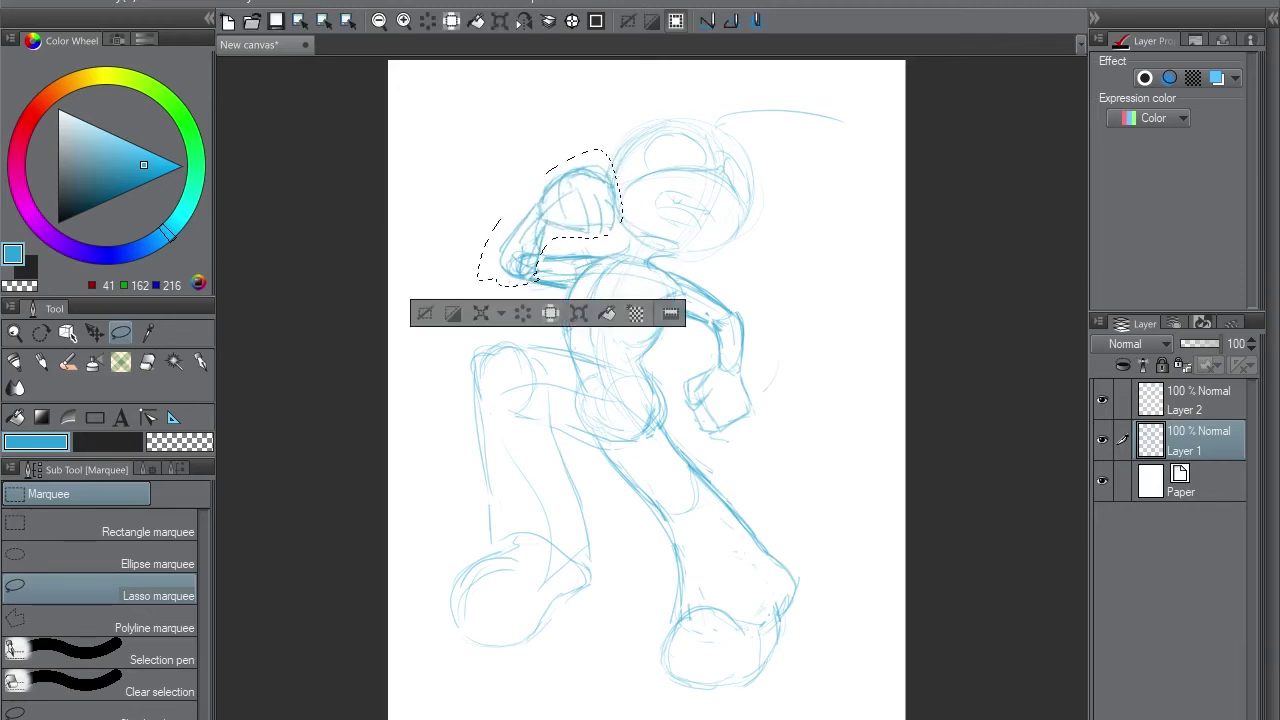
key(ctrl+d)
Deselect the moved forearm and clean up the raised arm's elbow lines on Layer 1
key(p)
key(e)
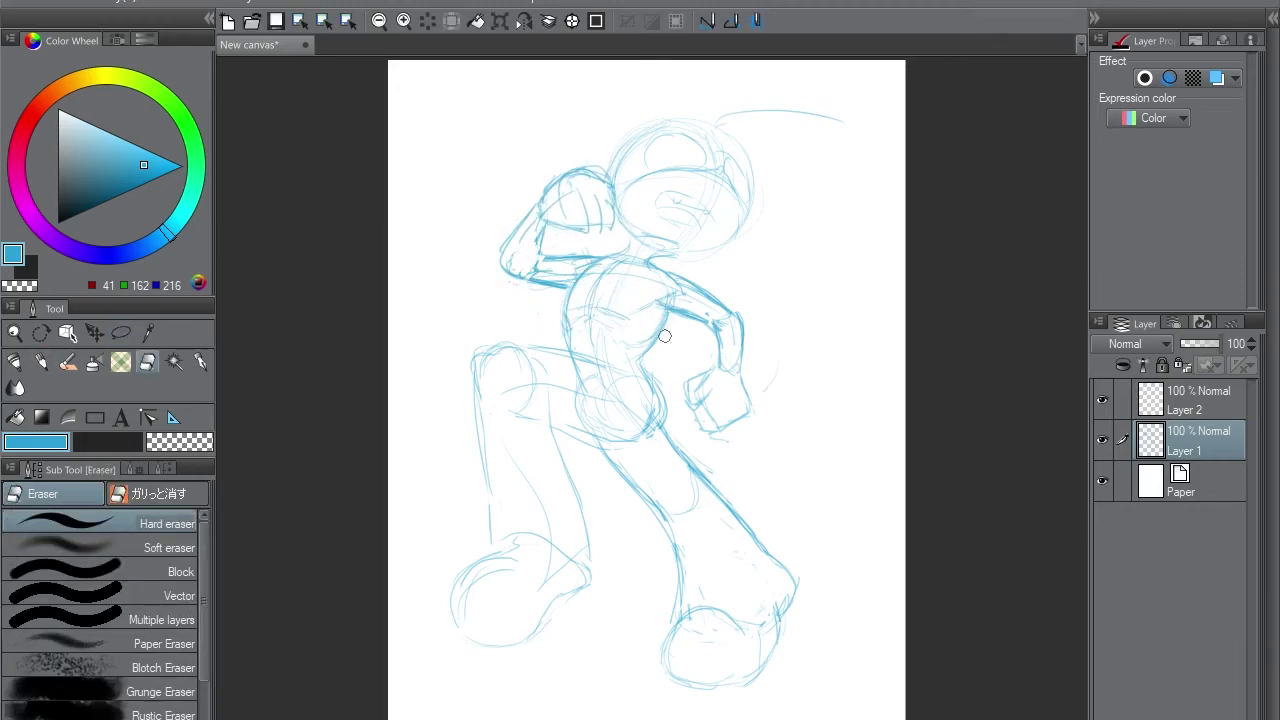
key(p)
Sketch a box on Layer 2 between the raised elbow and the bent knee, working in a rotated view
key(alt+bracketright)
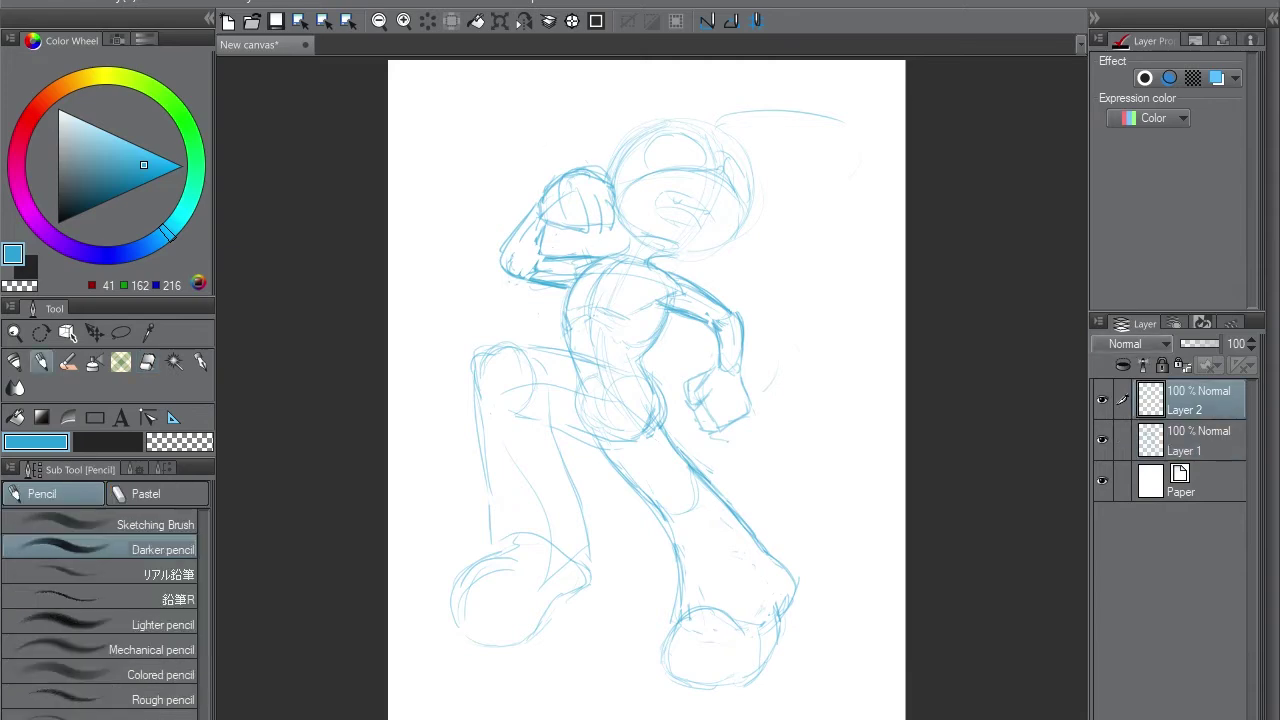
mouse_move(562, 266)
mouse_down()
mouse_move(650, 236)
mouse_move(769, 279)
mouse_up()
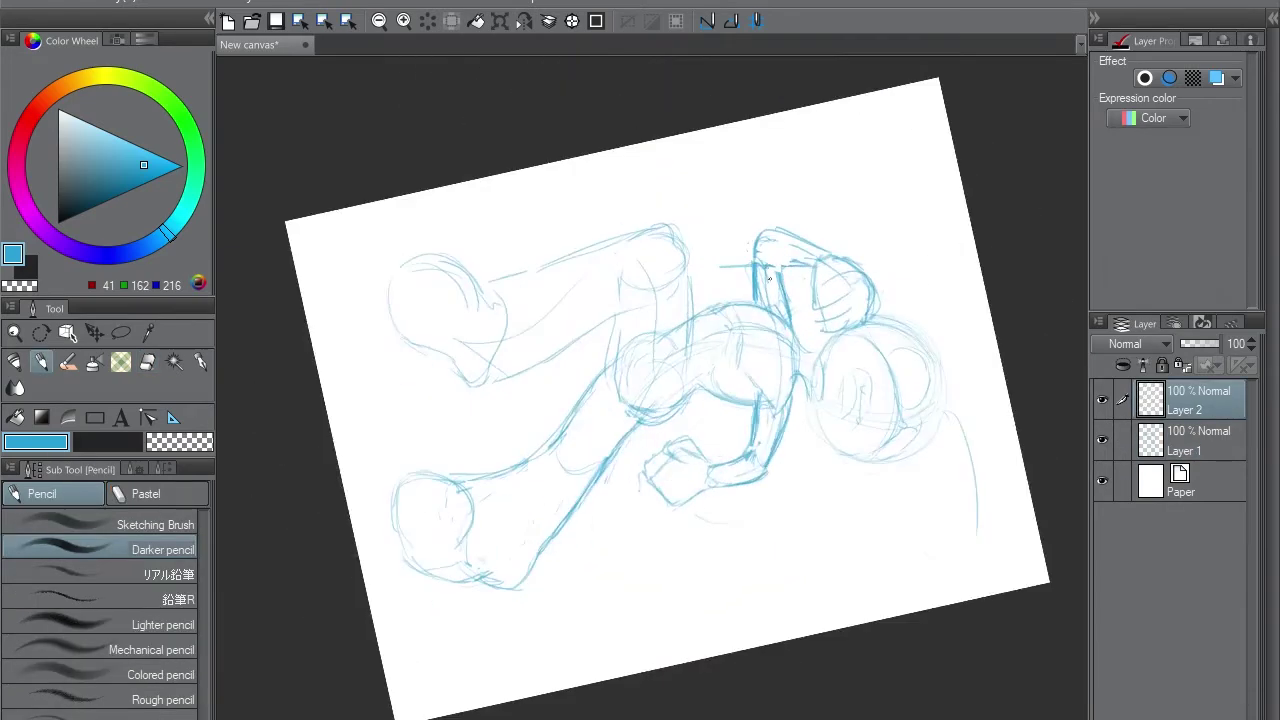
drag(700, 242, 696, 326)
key(ctrl+z)
drag(690, 266, 686, 340)
drag(762, 238, 680, 247)
key(ctrl+@)
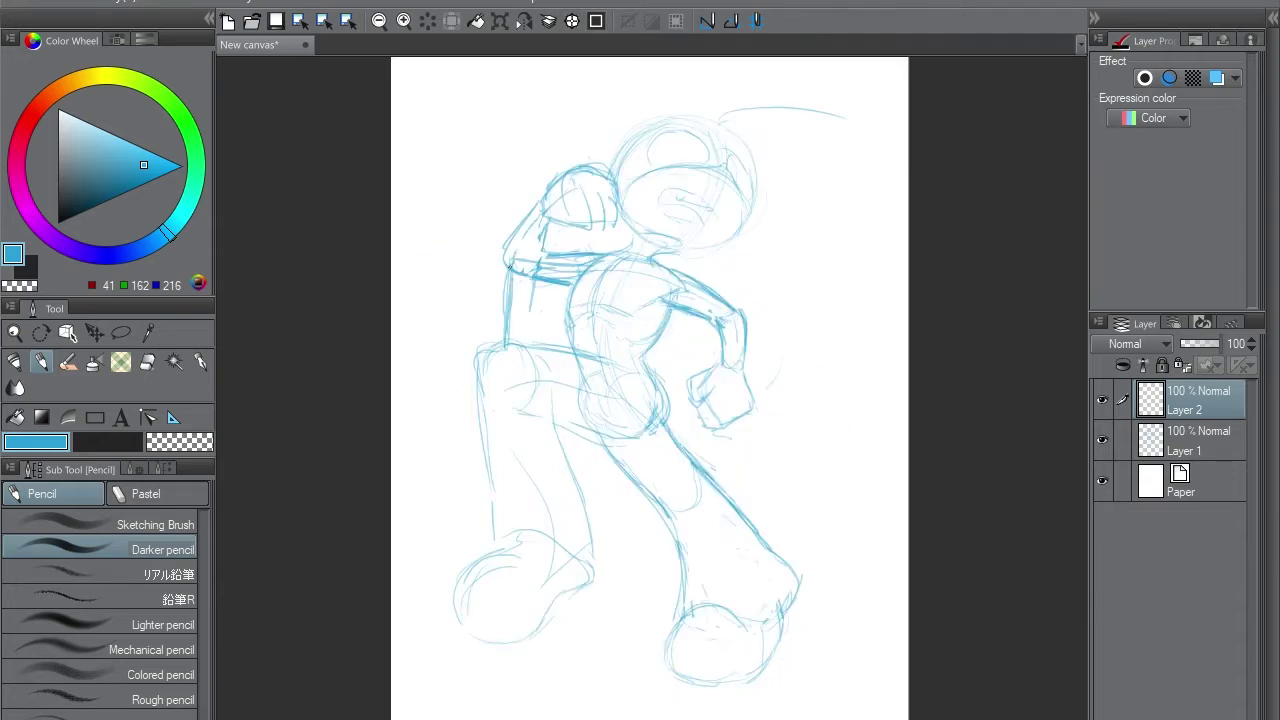
Add parallel strokes to the box's outer side and firm up its top edge under the elbow
drag(524, 278, 516, 348)
drag(513, 272, 512, 352)
key(e)
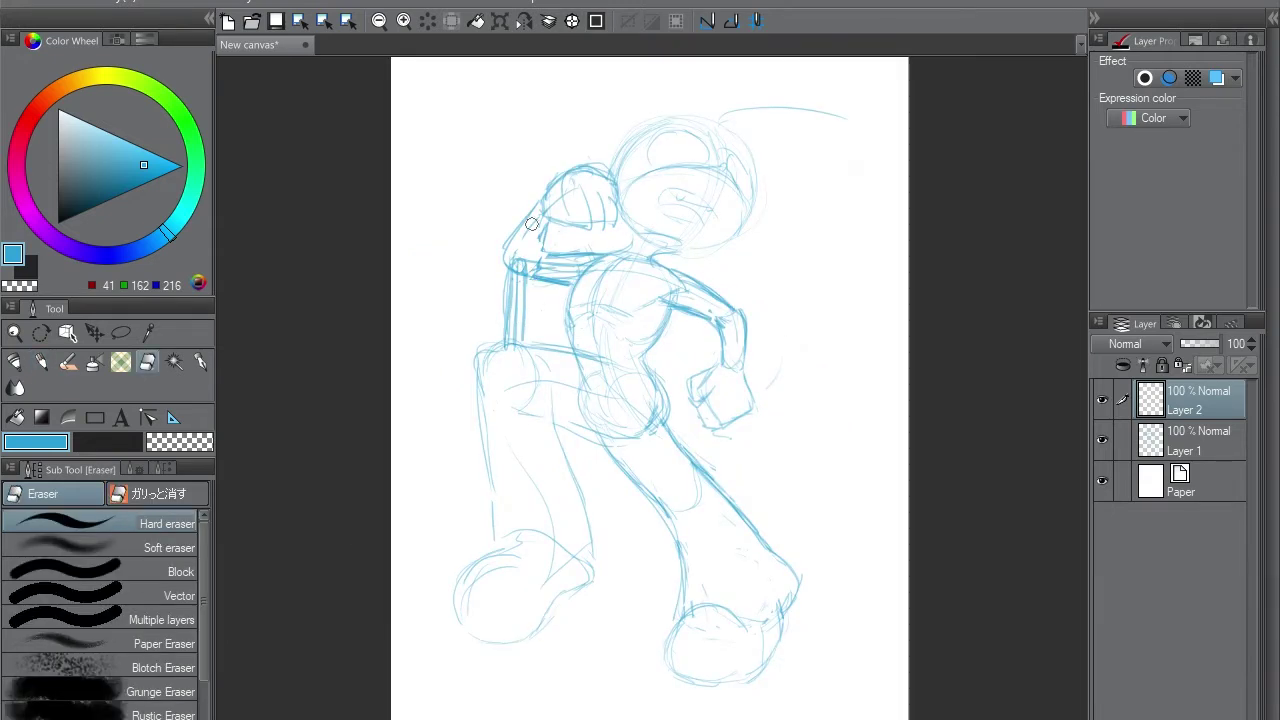
drag(505, 268, 510, 318)
key(p)
mouse_move(524, 258)
mouse_down()
mouse_move(524, 344)
mouse_move(772, 243)
mouse_move(781, 324)
mouse_up()
key(ctrl+@)
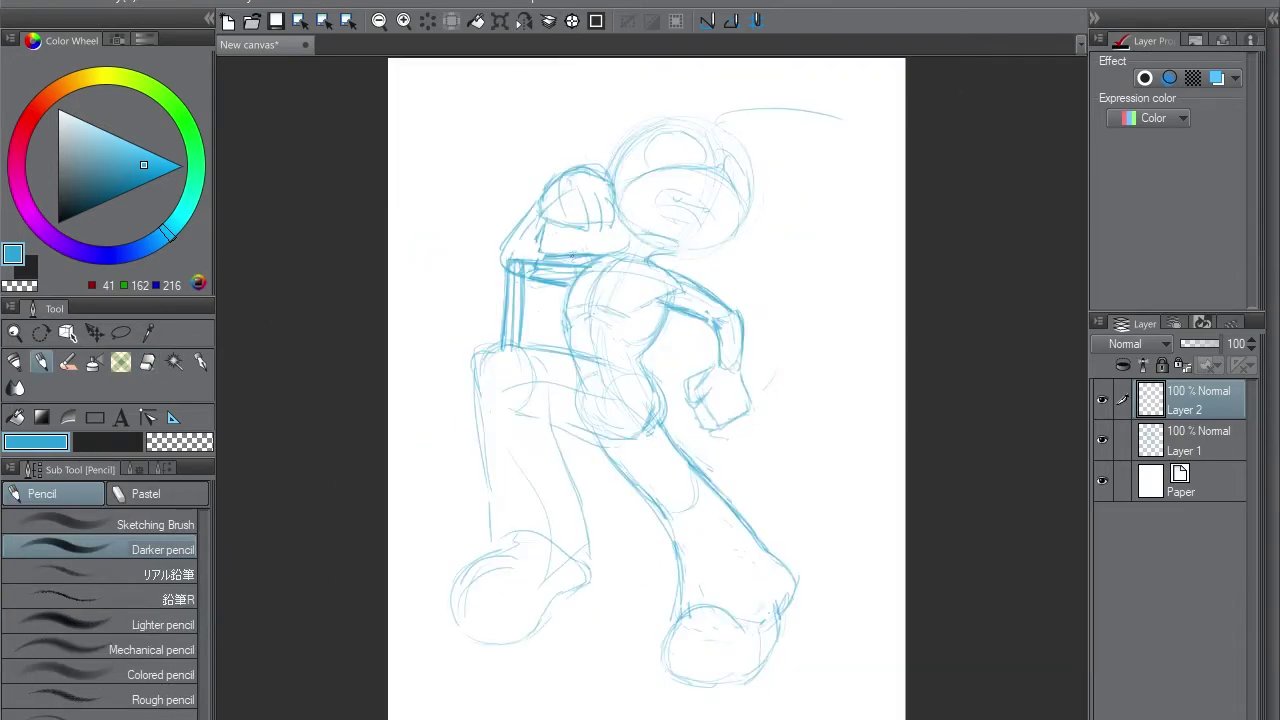
Erase the overlapping lines along the box's side and redraw its vertical edges down to the knee
key(e)
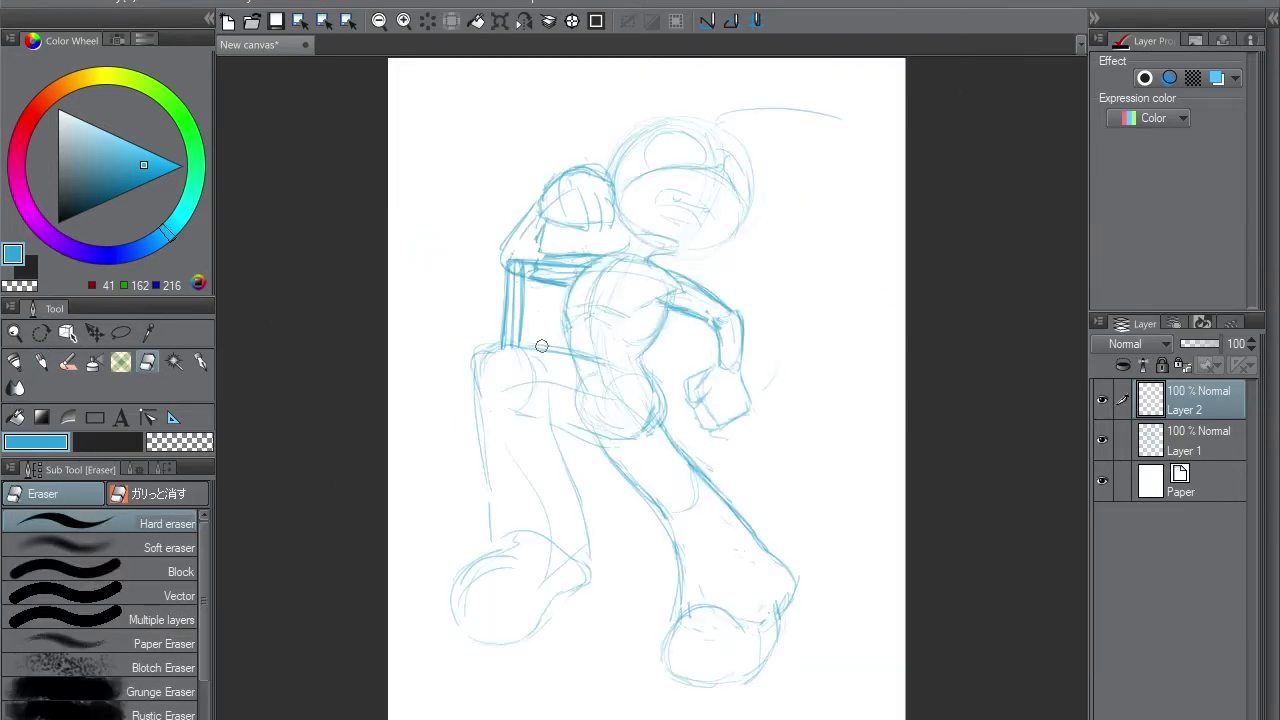
drag(541, 345, 566, 352)
key(p)
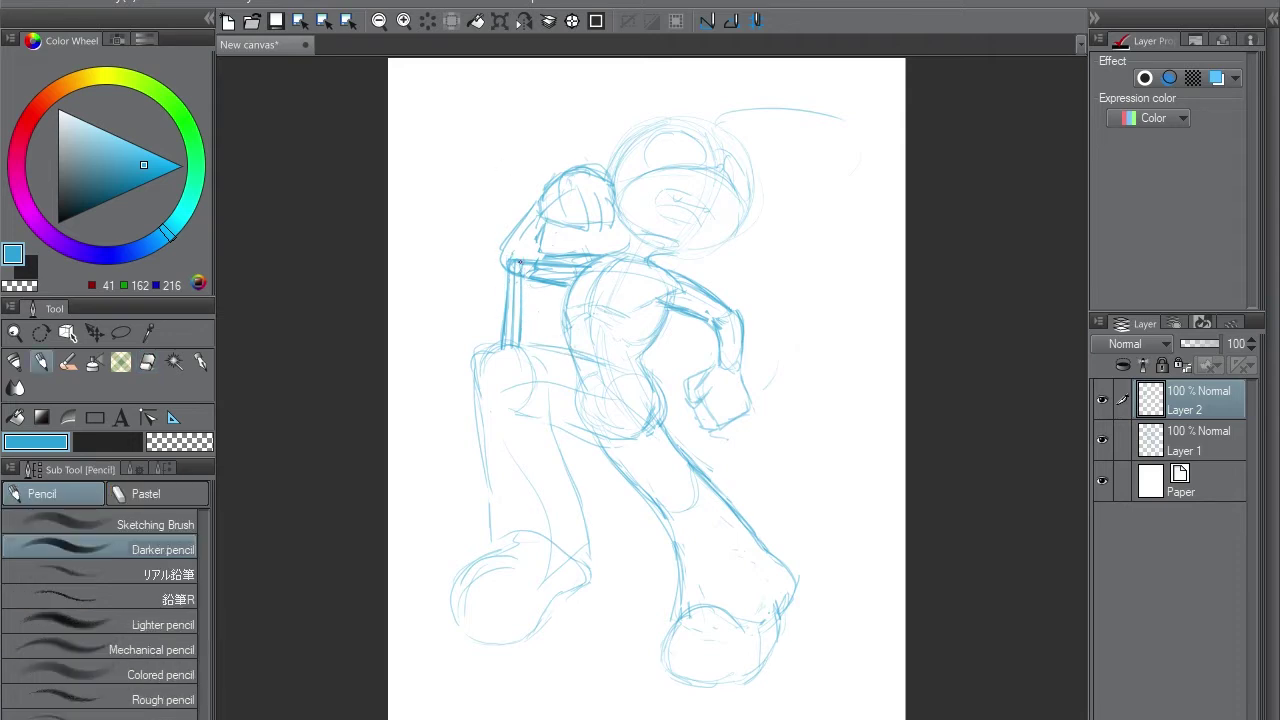
mouse_move(520, 261)
mouse_down()
mouse_move(521, 314)
mouse_move(507, 274)
mouse_move(514, 348)
mouse_up()
key(e)
key(p)
key(e)
key(p)
key(e)
drag(520, 298, 522, 345)
key(p)
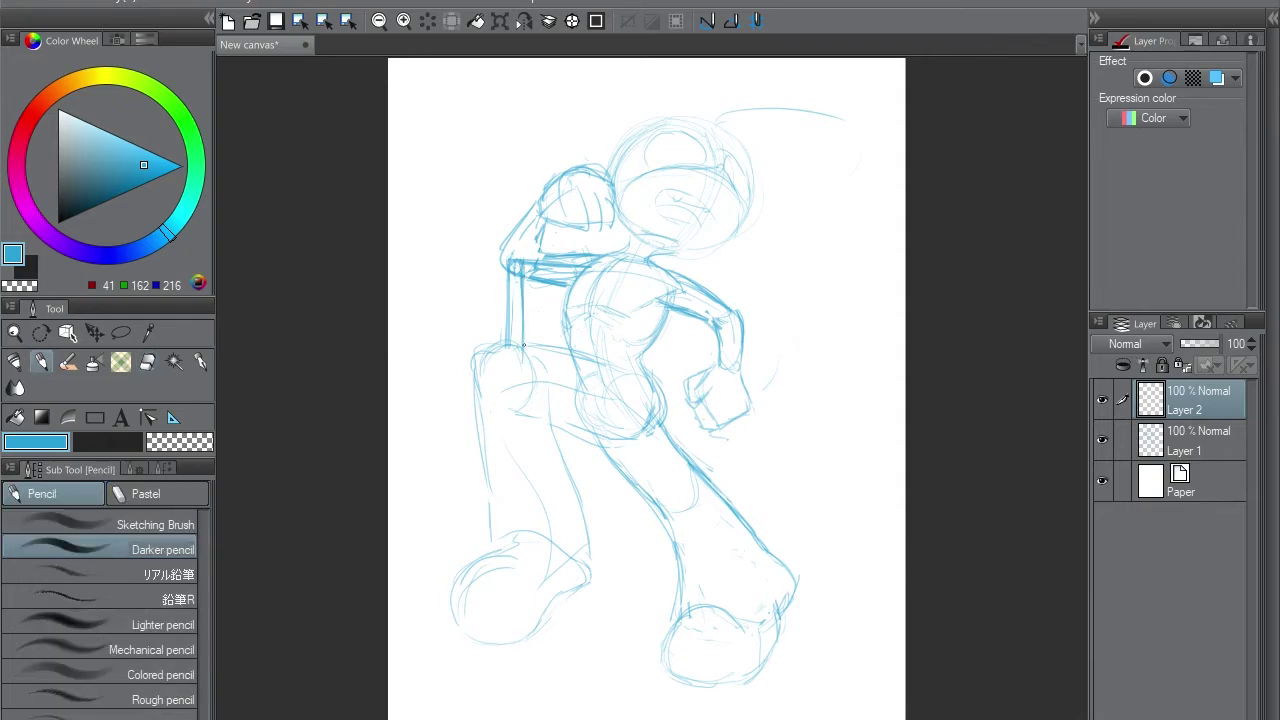
Erase the upper arm's underside lines on Layer 1 where they overlap the box
key(alt+bracketleft)
key(e)
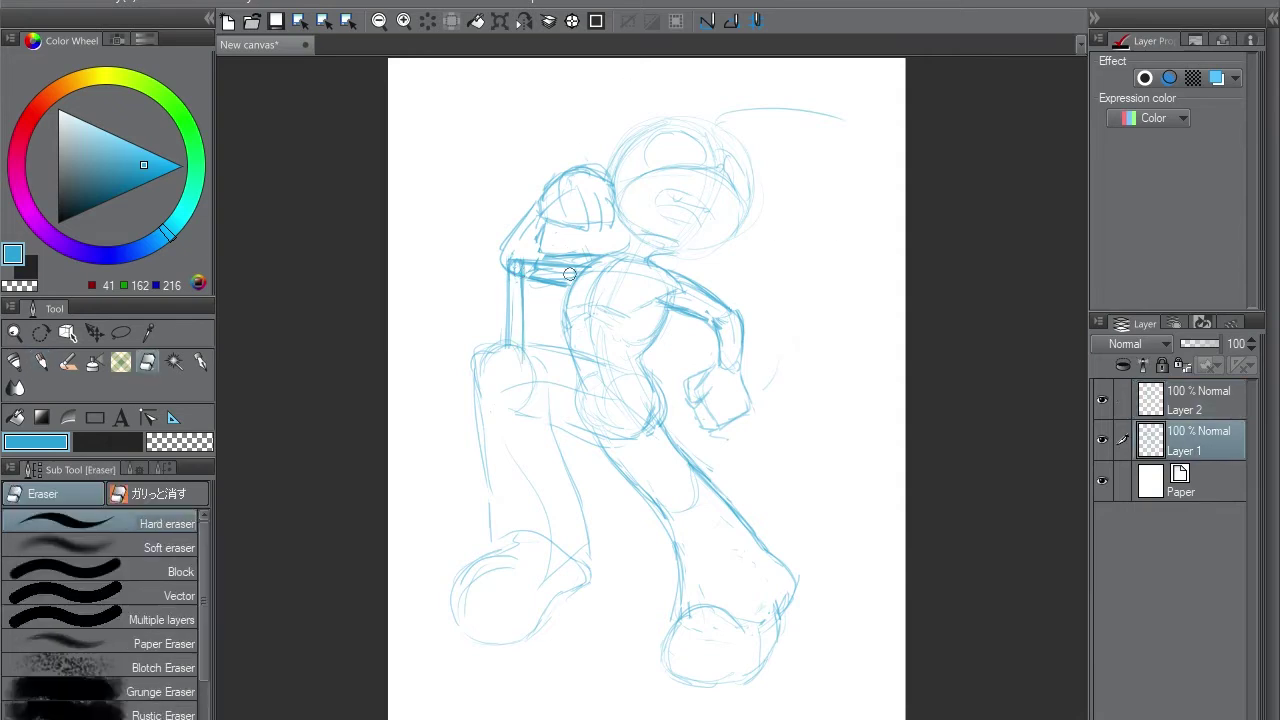
mouse_move(570, 288)
mouse_down()
mouse_move(517, 267)
mouse_move(575, 270)
mouse_up()
Replace the box's inner vertical line on Layer 2 with one closer to its outer edge
key(alt+bracketright)
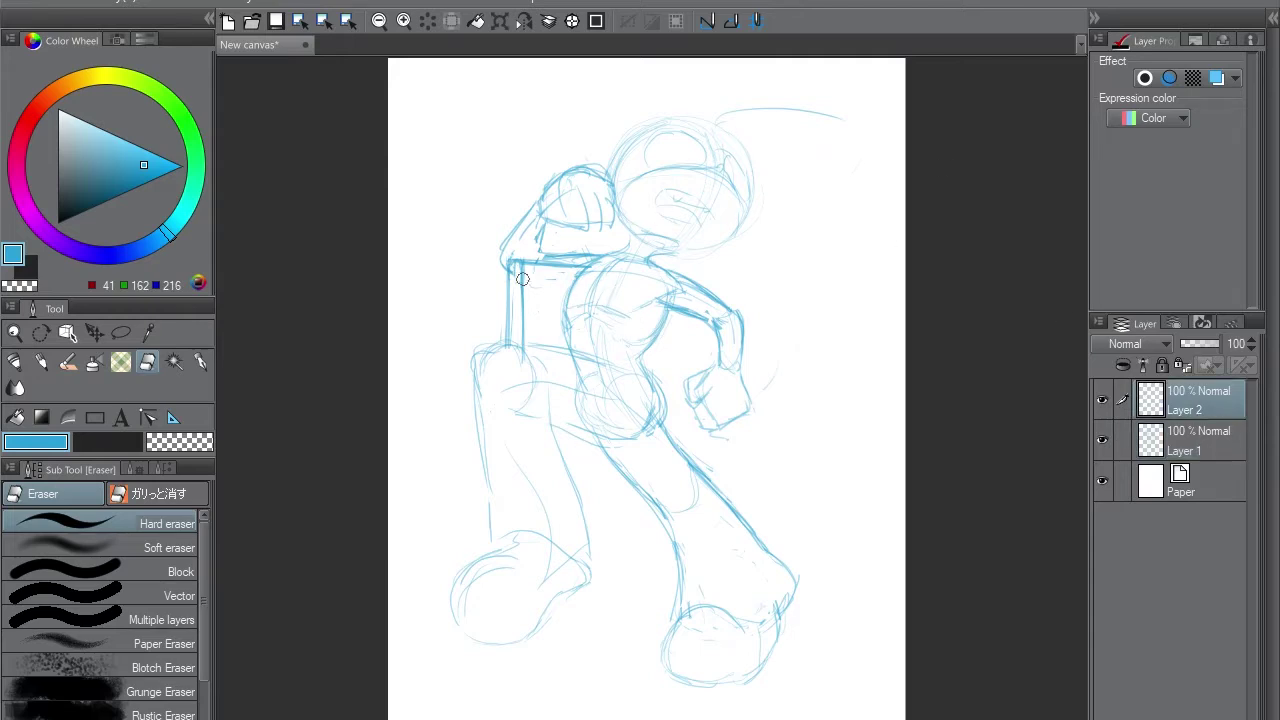
drag(524, 268, 524, 362)
key(p)
drag(516, 264, 512, 300)
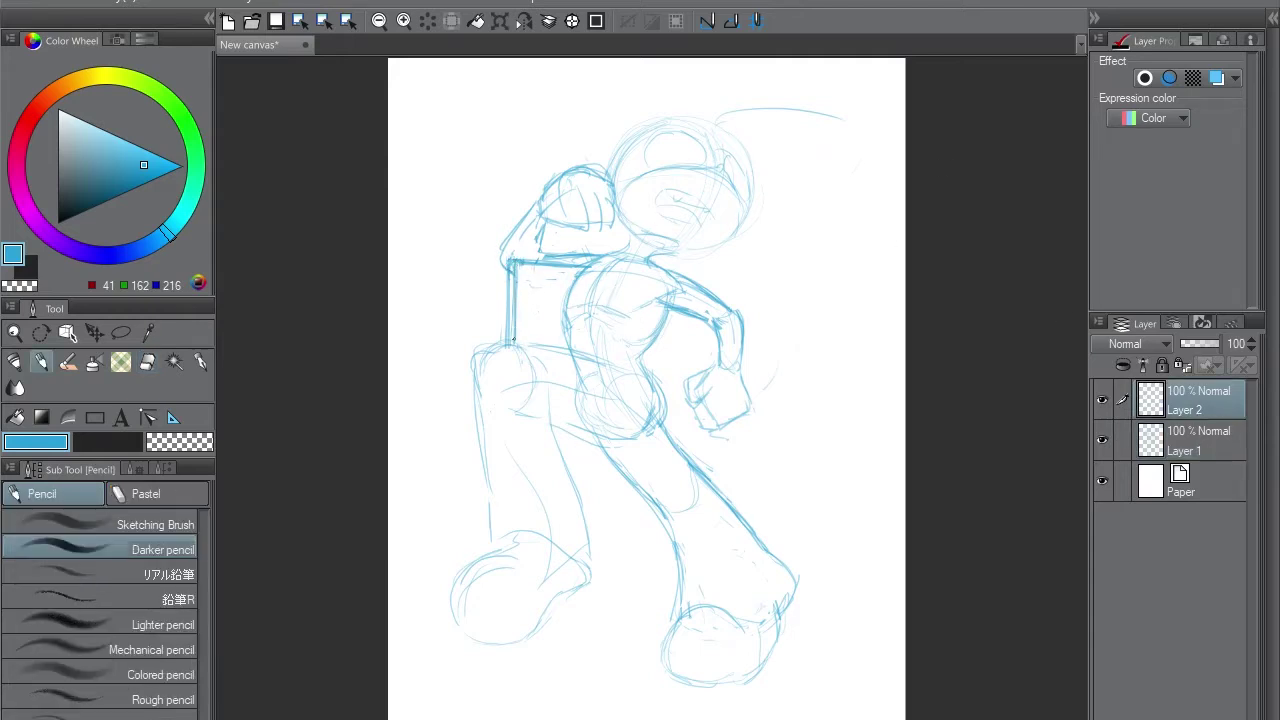
key(e)
mouse_move(510, 252)
mouse_down()
mouse_move(505, 345)
mouse_move(513, 258)
mouse_move(506, 297)
mouse_up()
key(p)
key(ctrl+z)
Rotate the box slightly clockwise with Transform and extend its side edge down to the knee
key(ctrl+t)
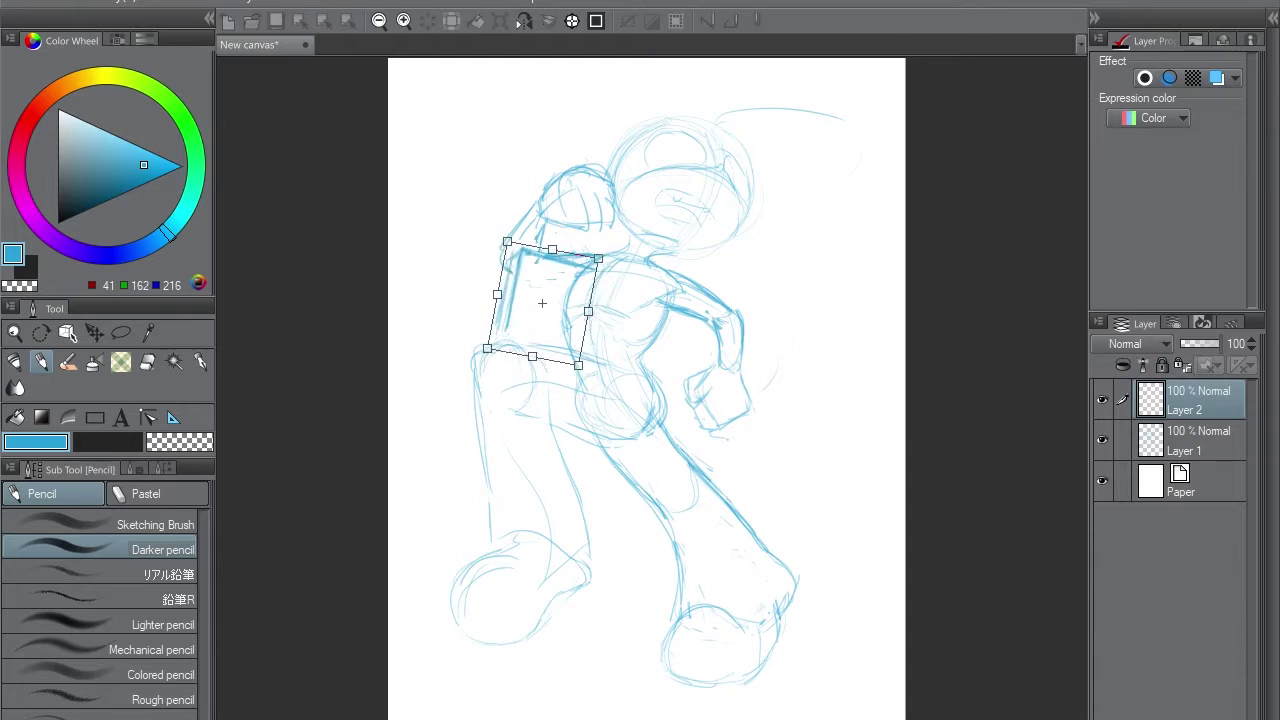
key(Return)
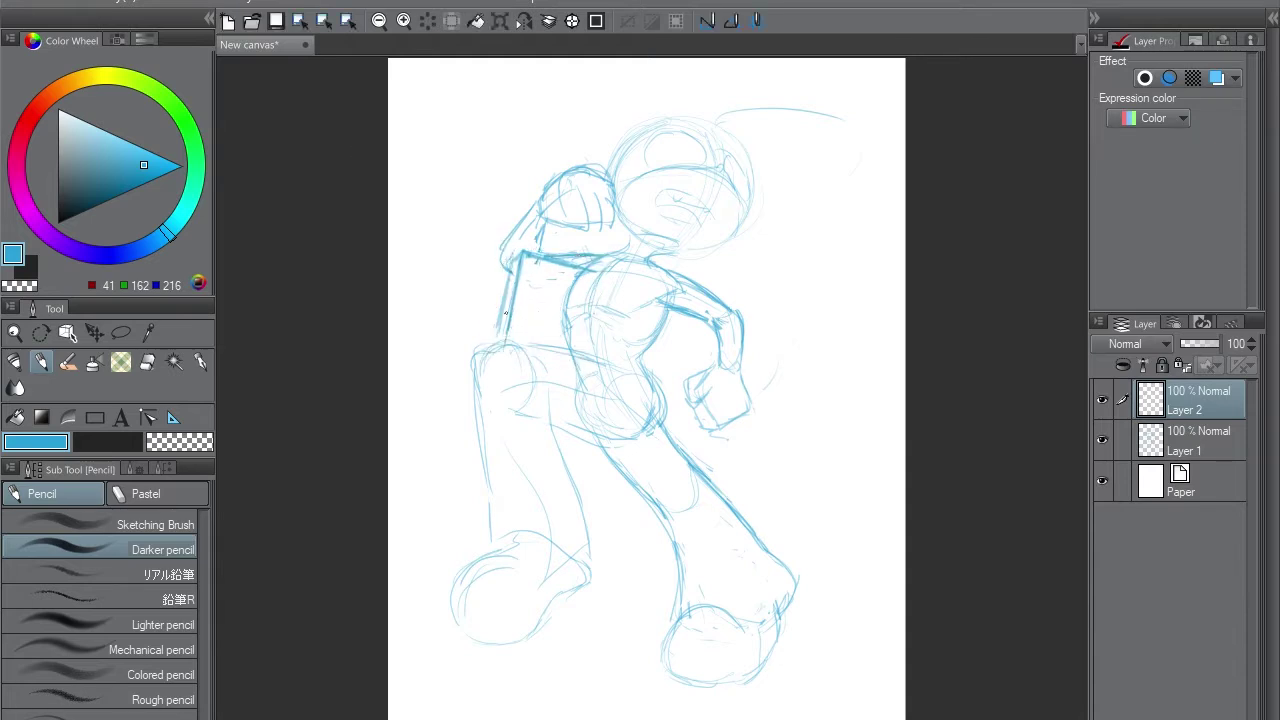
drag(506, 265, 497, 345)
Clean up the neck on Layer 1 and darken the jaw line of the head
key(e)
key(alt+bracketleft)
key(p)
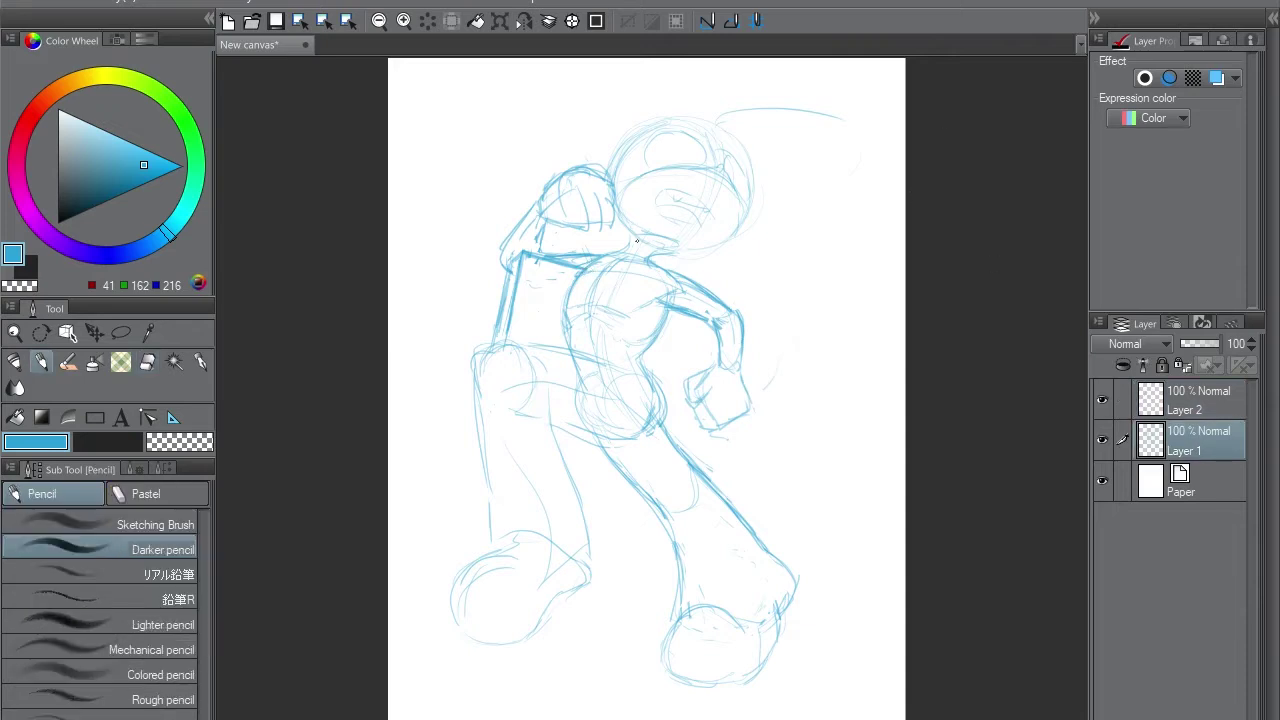
key(e)
drag(650, 262, 686, 246)
key(p)
drag(744, 212, 684, 250)
Darken the bent leg's upper and lower thigh contours and rework the start of its inner shin line
drag(488, 348, 667, 344)
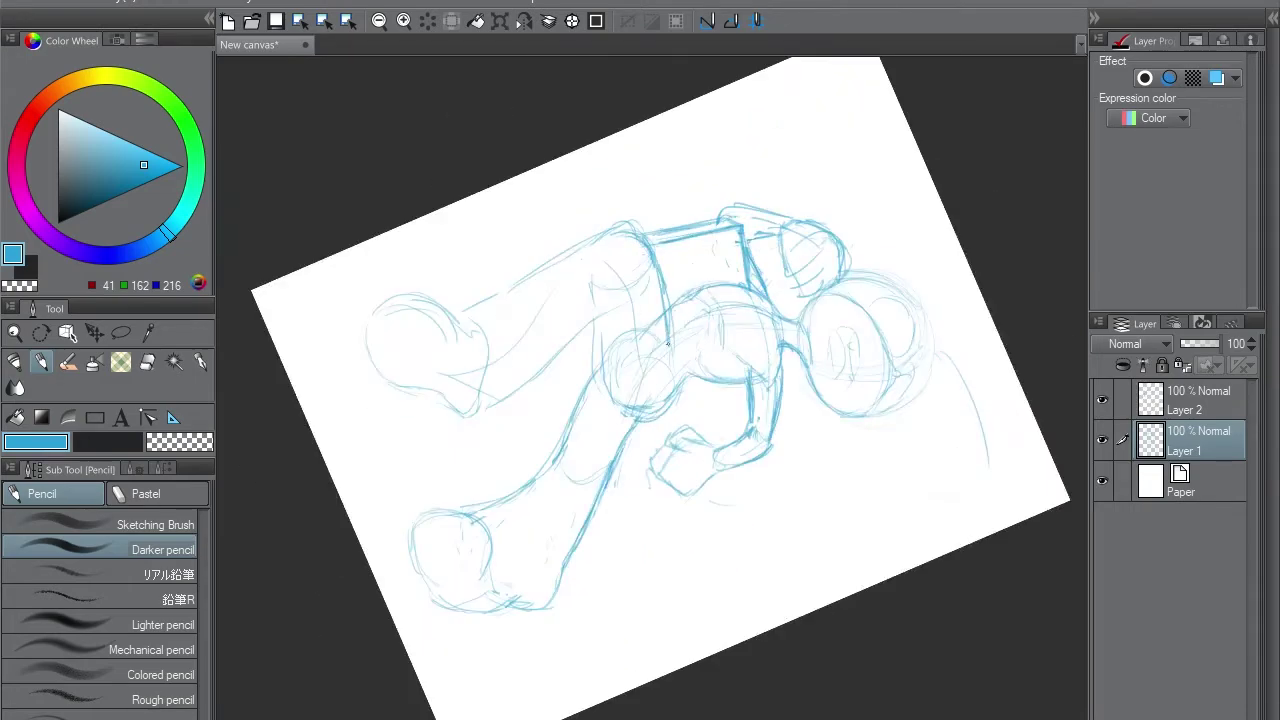
key(ctrl+0)
drag(544, 420, 646, 442)
mouse_move(548, 386)
mouse_down()
mouse_move(569, 485)
mouse_move(534, 376)
mouse_move(590, 535)
mouse_move(545, 418)
mouse_up()
key(ctrl+z)
key(e)
key(p)
Sketch a flared trouser hem across the bent leg's ankle and widen the lower leg toward its corner
drag(502, 548, 620, 556)
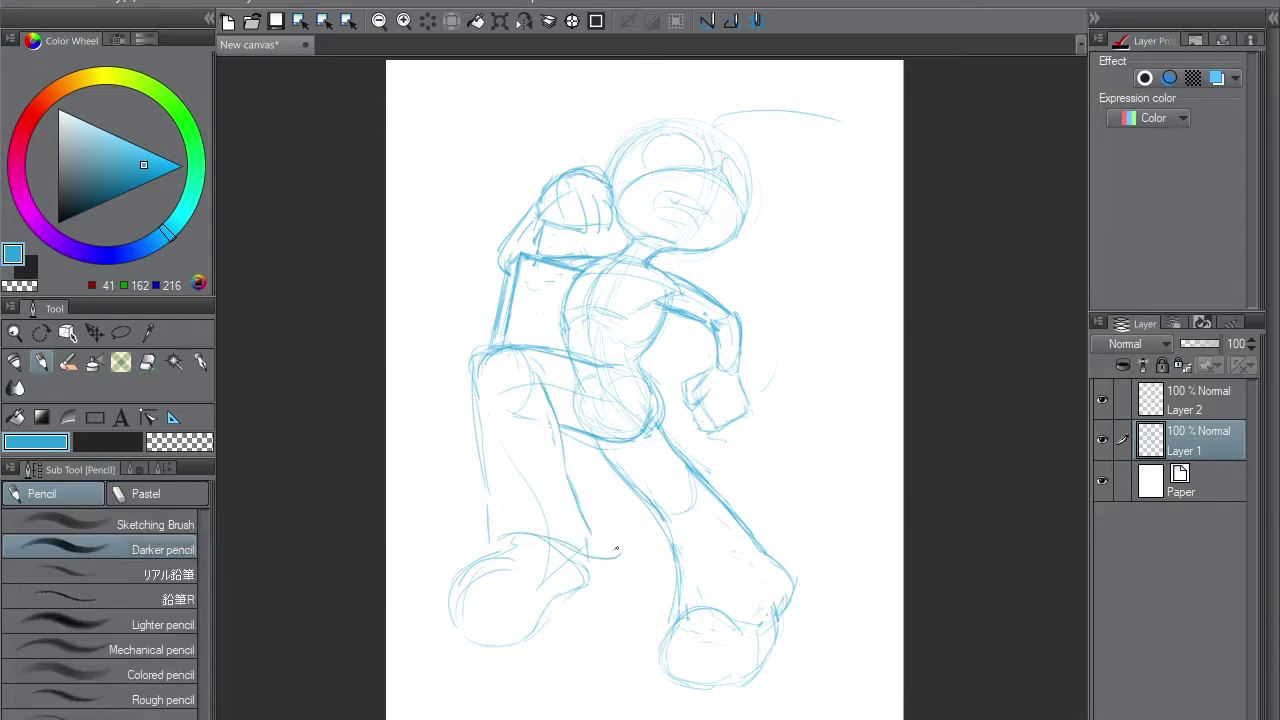
key(ctrl+z)
drag(492, 542, 602, 530)
drag(596, 536, 601, 563)
key(ctrl+z)
drag(496, 534, 622, 560)
drag(616, 572, 581, 568)
key(e)
key(p)
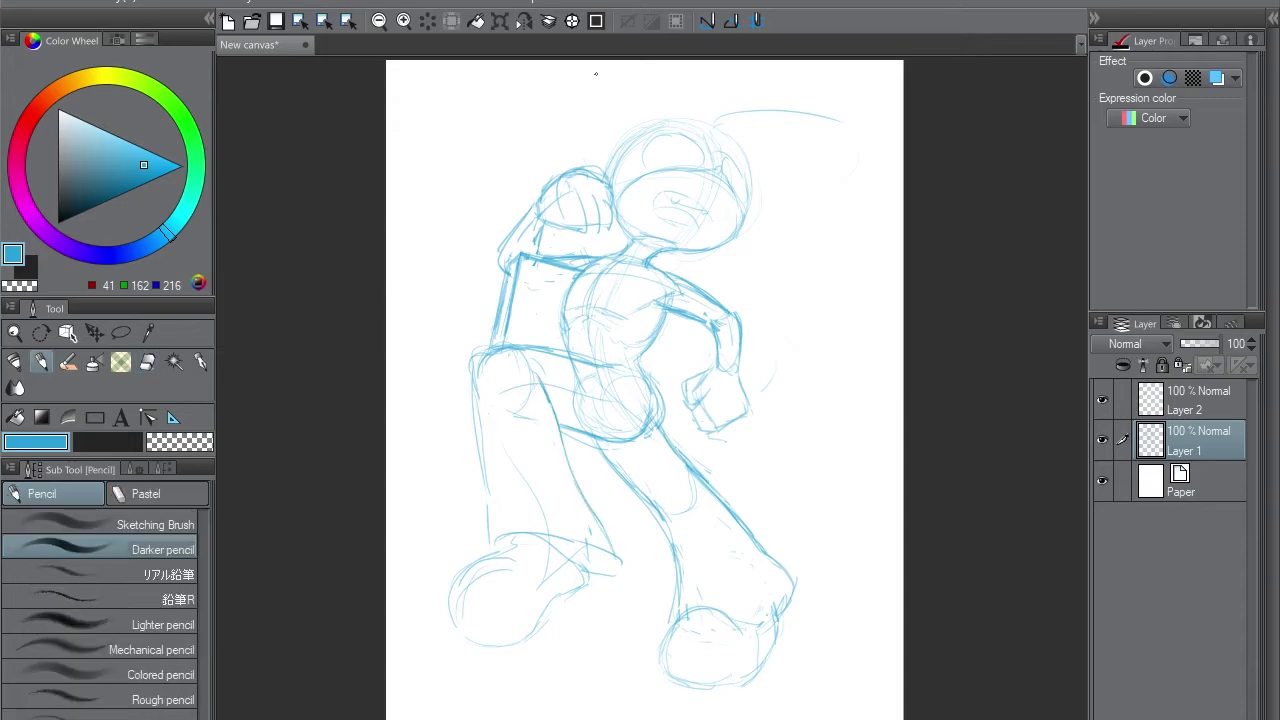
Redraw the bent leg's outer shin line from the knee down and join it to the flared hem
drag(597, 74, 330, 430)
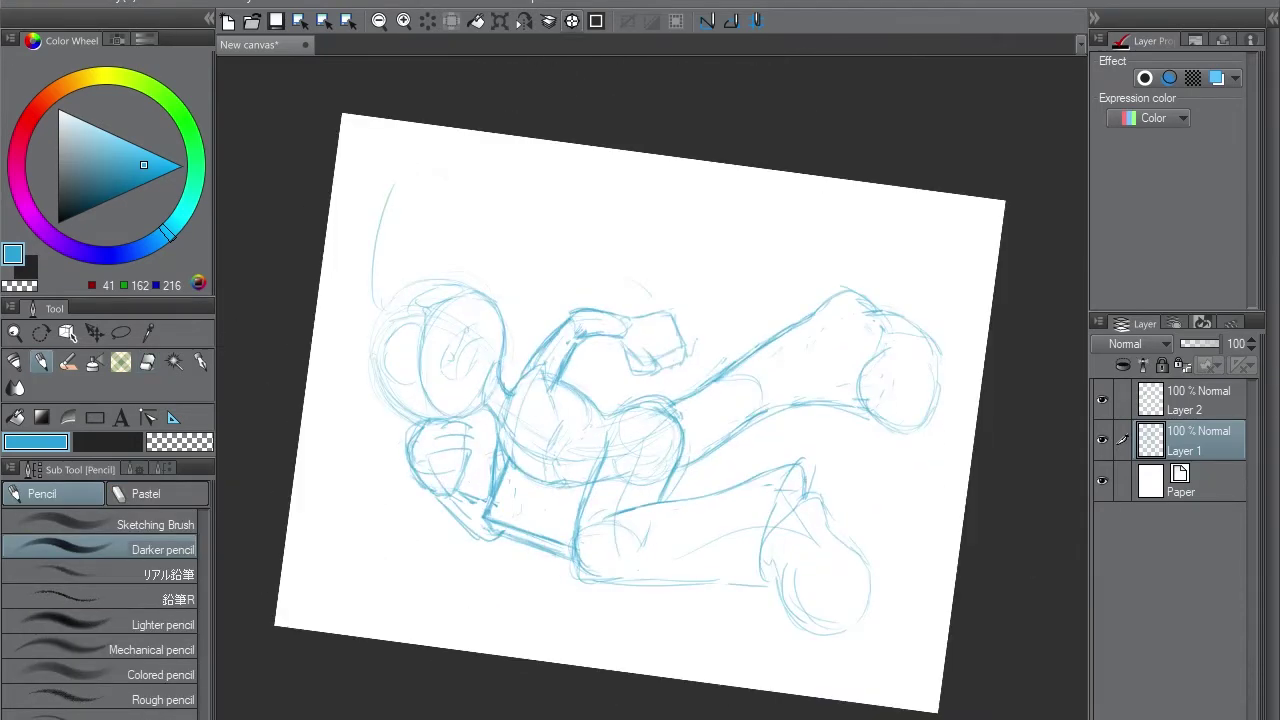
key(ctrl+shift+r)
mouse_move(476, 358)
mouse_down()
mouse_move(480, 420)
mouse_move(499, 536)
mouse_up()
key(ctrl+z)
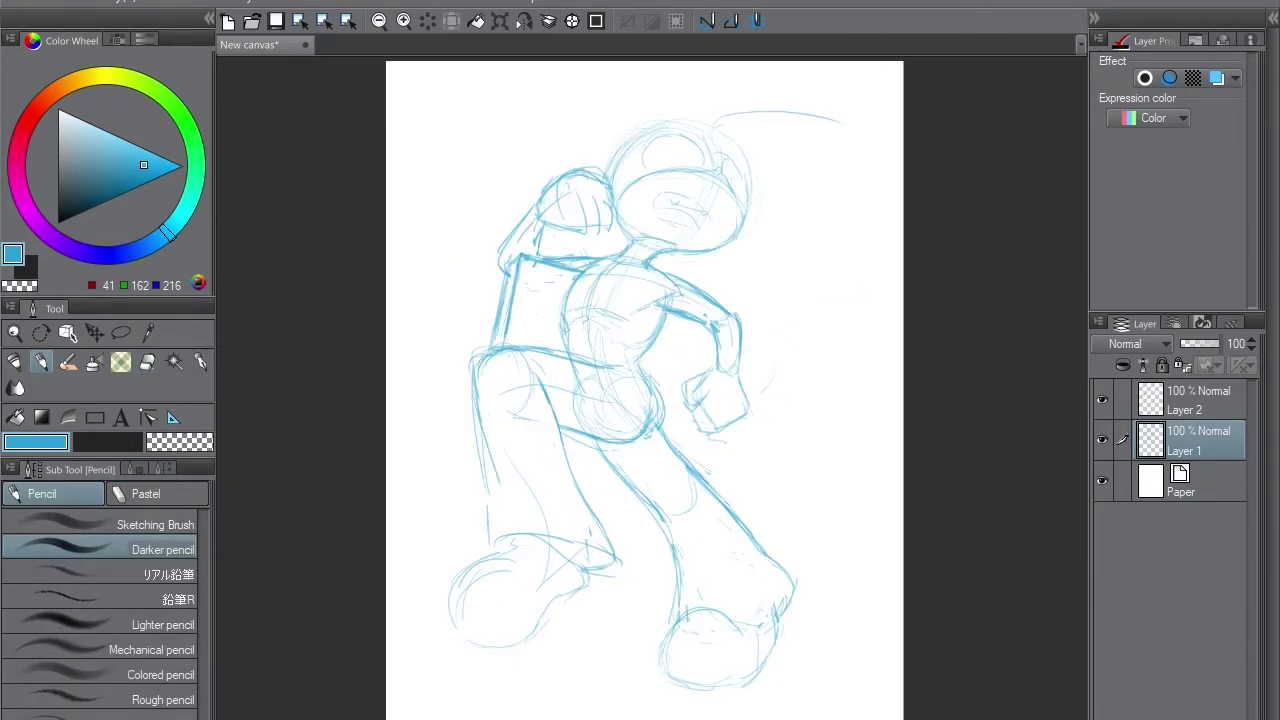
drag(482, 424, 502, 500)
key(e)
drag(486, 450, 476, 410)
key(p)
drag(510, 476, 518, 500)
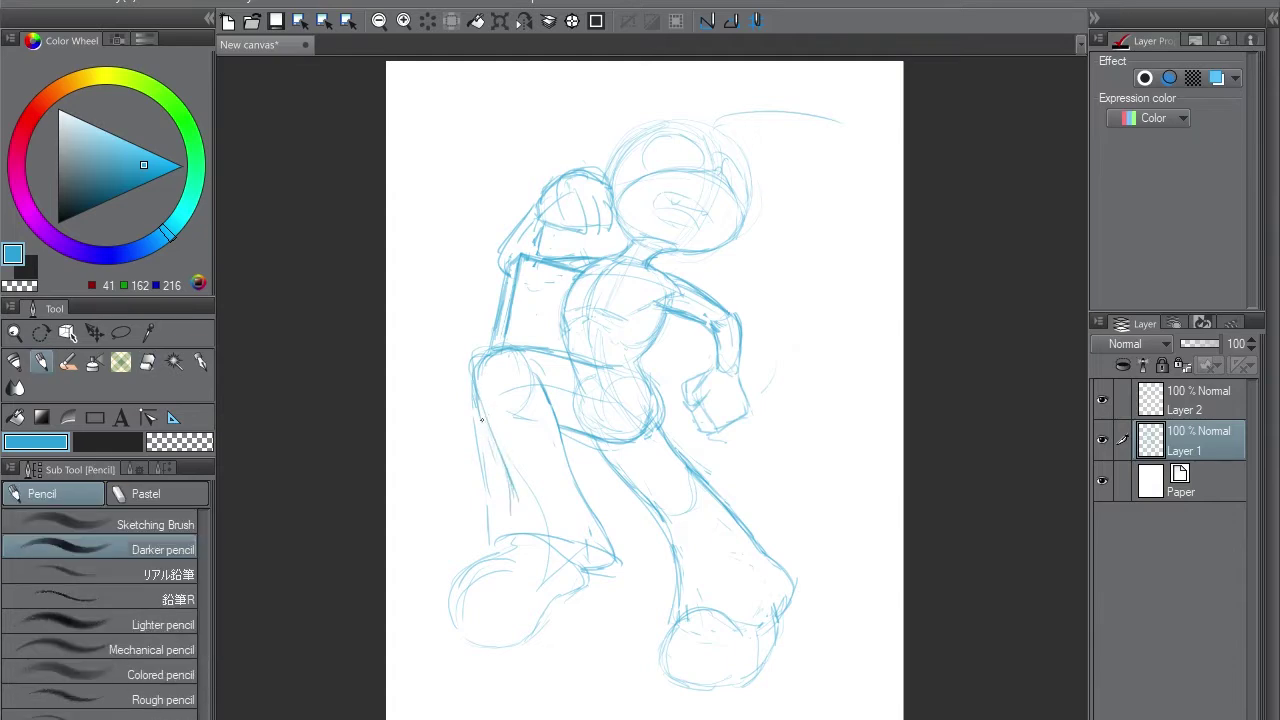
mouse_move(484, 420)
mouse_down()
mouse_move(494, 540)
mouse_move(478, 527)
mouse_up()
key(ctrl+z)
key(ctrl+z)
mouse_move(586, 540)
mouse_down()
mouse_move(498, 534)
mouse_move(482, 556)
mouse_move(489, 421)
mouse_move(481, 544)
mouse_up()
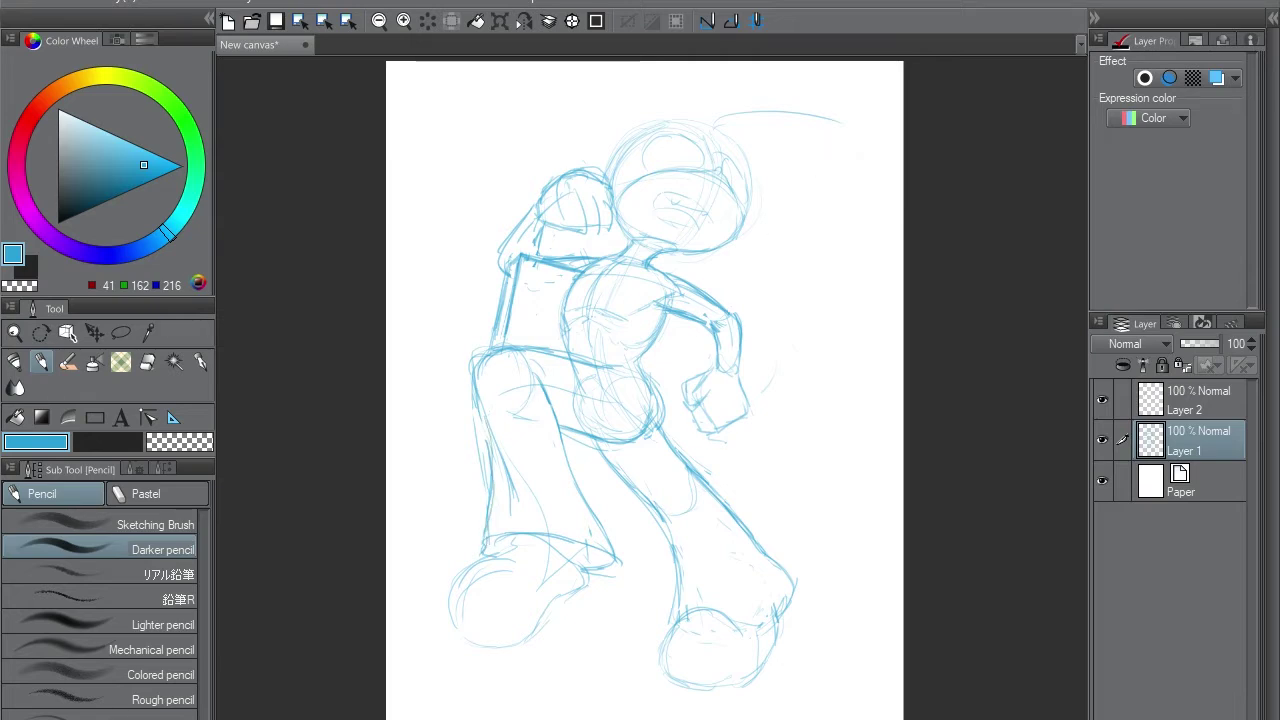
Hide Layer 2 and erase the stray outer shin lines below the bent knee
click(1101, 400)
key(e)
mouse_move(471, 423)
mouse_down()
mouse_move(490, 470)
mouse_move(498, 453)
mouse_up()
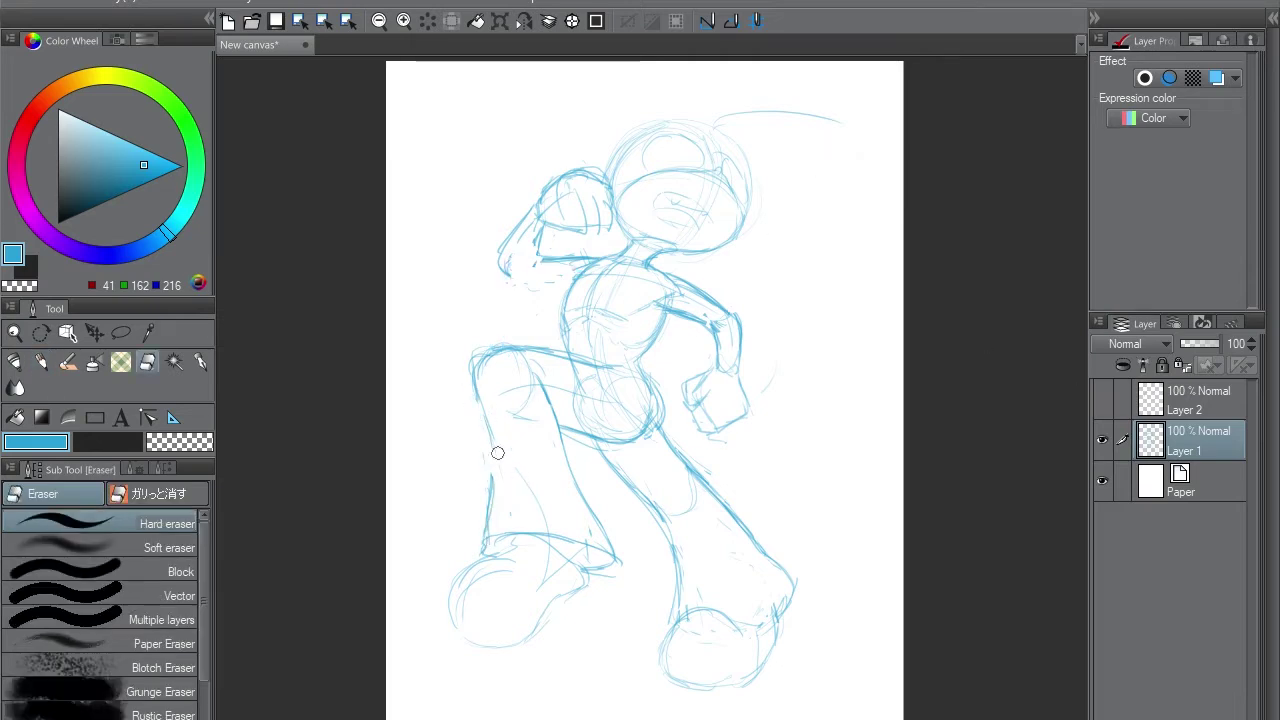
Mirror the view, then strengthen the bent leg's outer shin contour and redraw its trouser hem
click(524, 20)
key(p)
drag(830, 380, 815, 528)
mouse_move(820, 405)
mouse_down()
mouse_move(812, 490)
mouse_move(830, 336)
mouse_up()
key(e)
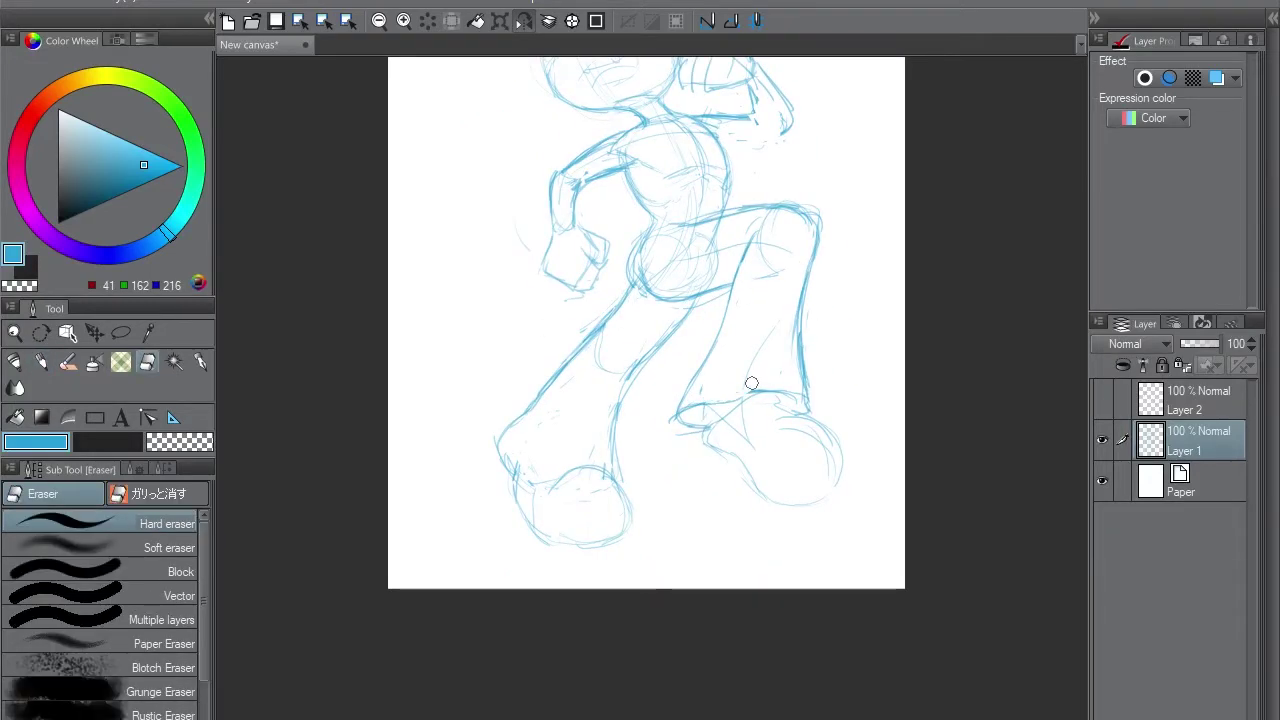
key(p)
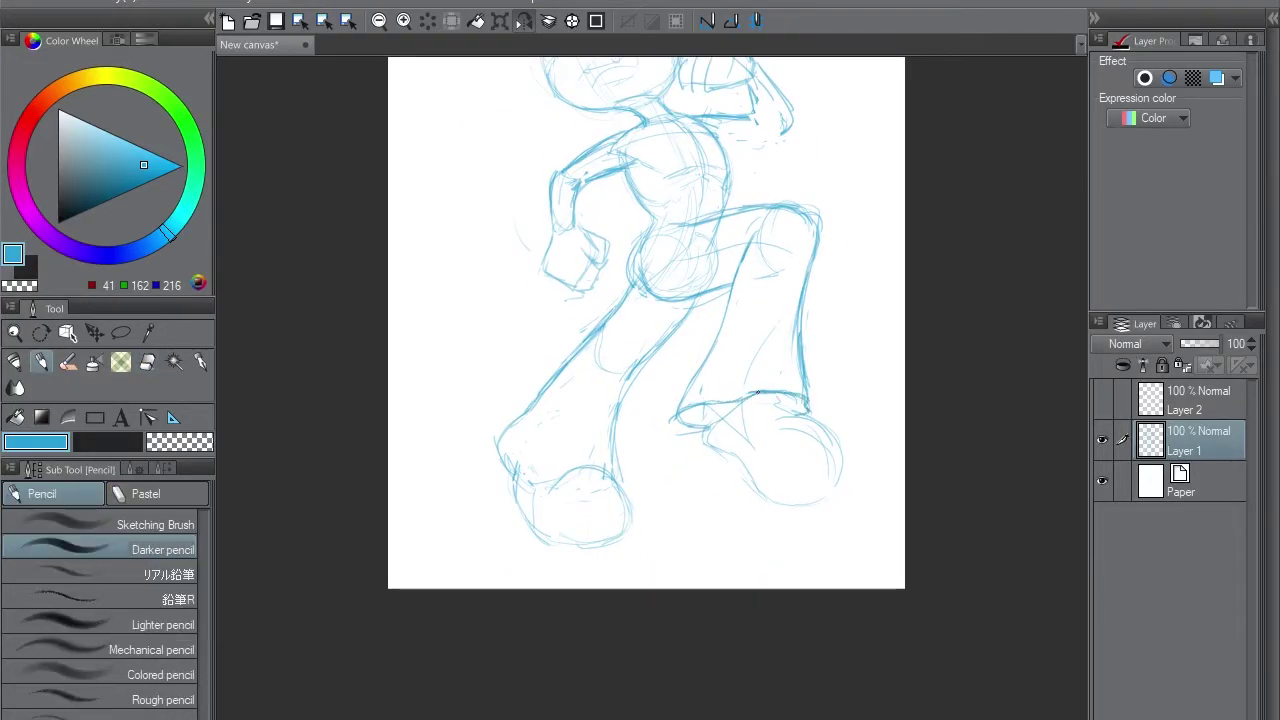
drag(757, 391, 676, 420)
Darken the extended leg's contours and the top of the bent thigh, and return to the unmirrored view
drag(490, 437, 624, 318)
mouse_move(614, 476)
mouse_down()
mouse_move(616, 418)
mouse_move(668, 338)
mouse_up()
key(e)
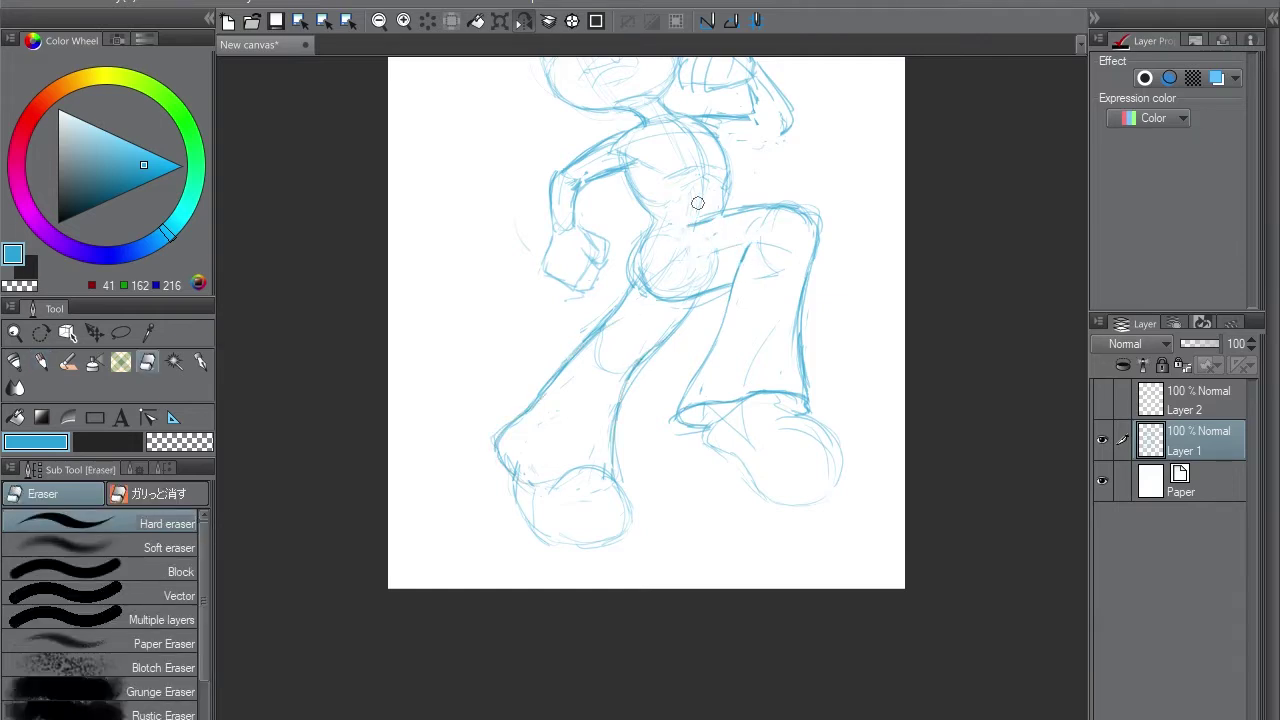
key(p)
drag(708, 216, 784, 208)
key(h)
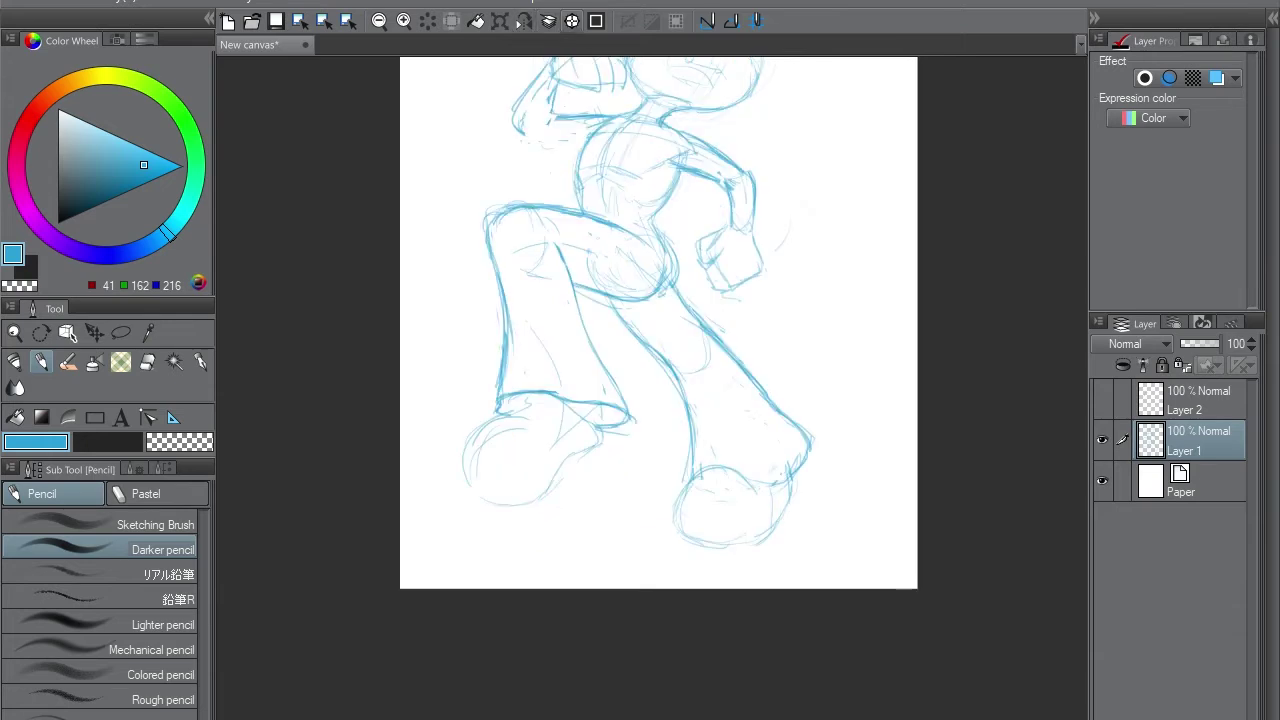
Clean up the waist and hip contours and darken the outline of the extended leg's rounded foot
scroll(580, 280, up, 3)
key(e)
key(p)
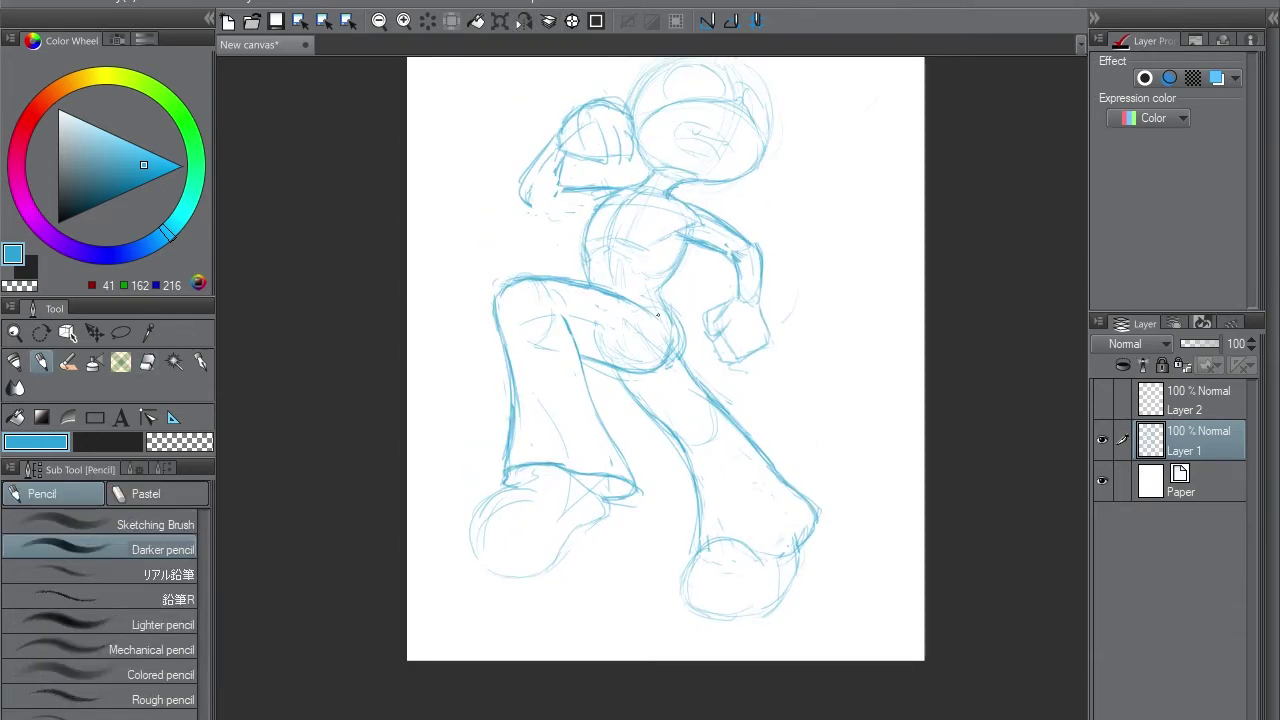
key(e)
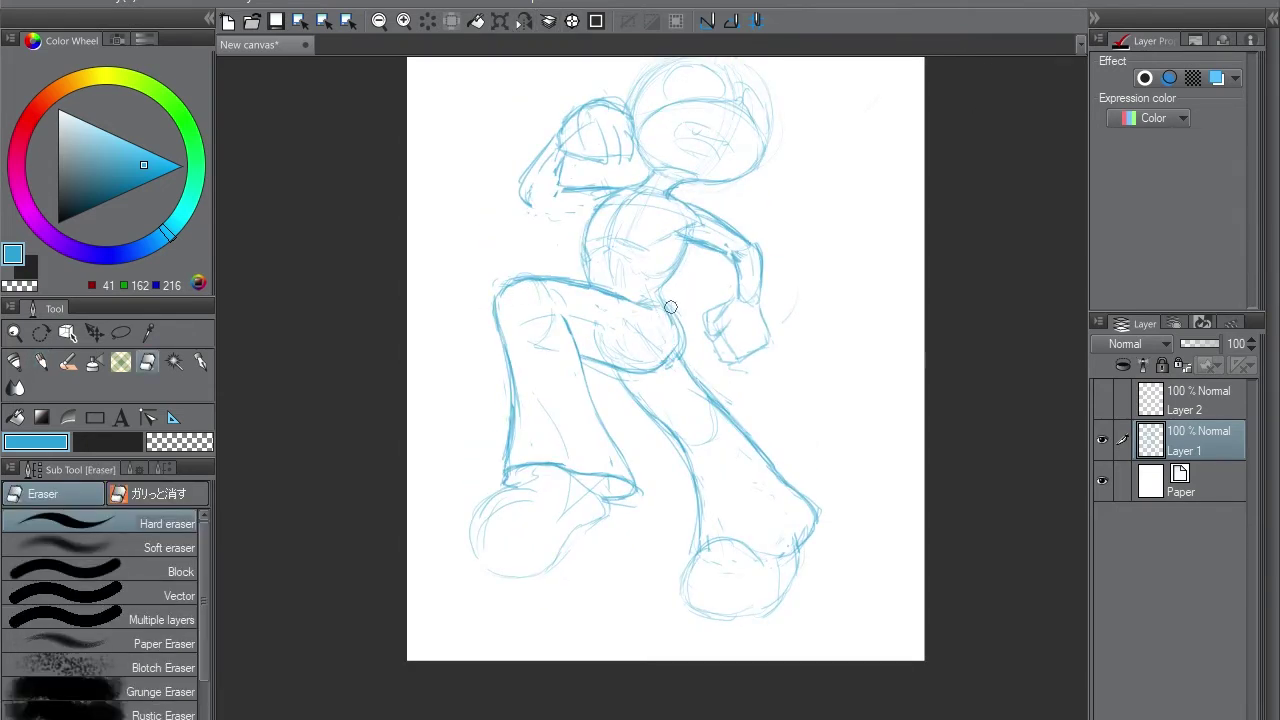
key(p)
key(e)
key(p)
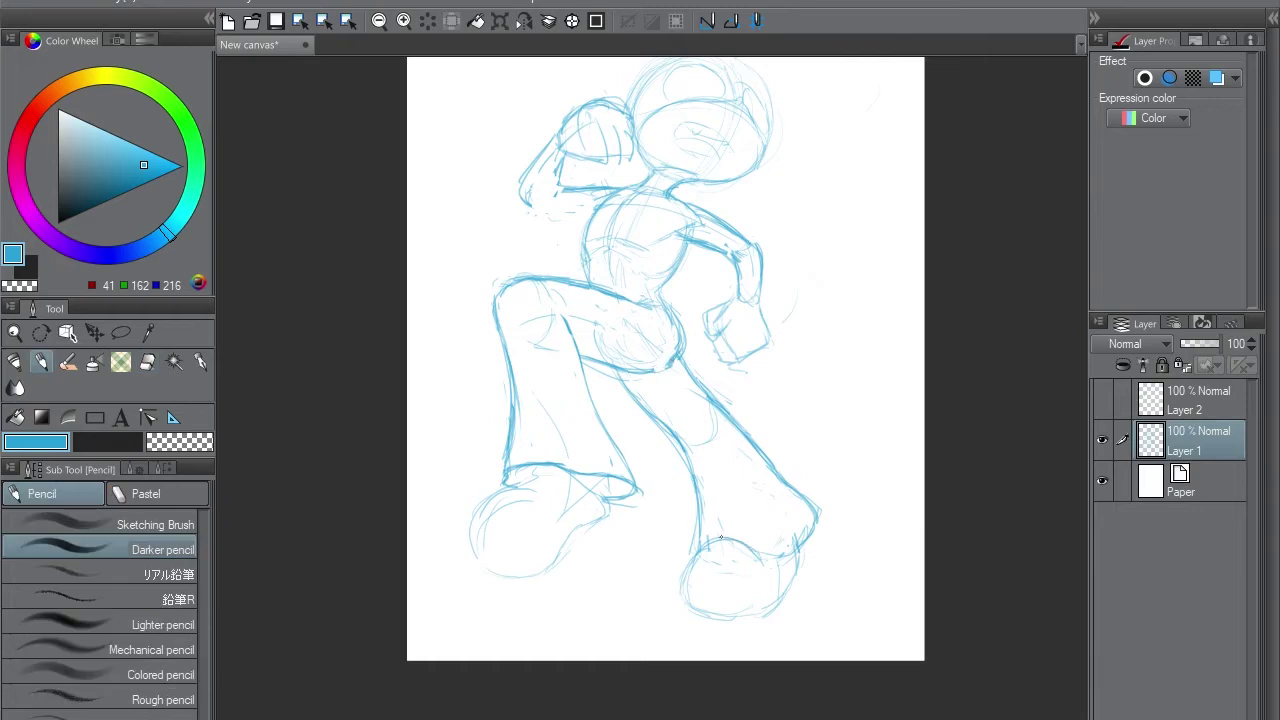
mouse_move(721, 538)
mouse_down()
mouse_move(683, 611)
mouse_move(743, 621)
mouse_move(787, 584)
mouse_up()
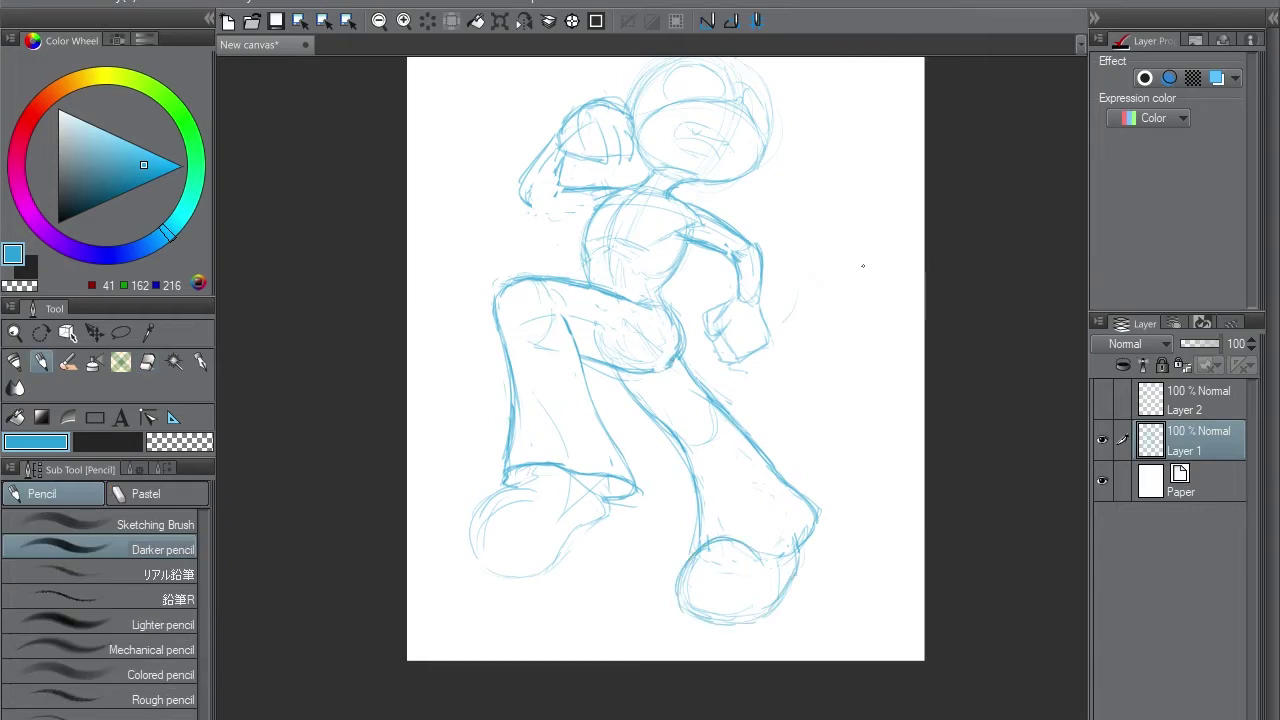
Erase the bent leg's hem line and redraw it as a single curve ending at the flared corner
key(e)
mouse_move(500, 470)
mouse_down()
mouse_move(580, 470)
mouse_move(630, 492)
mouse_up()
key(p)
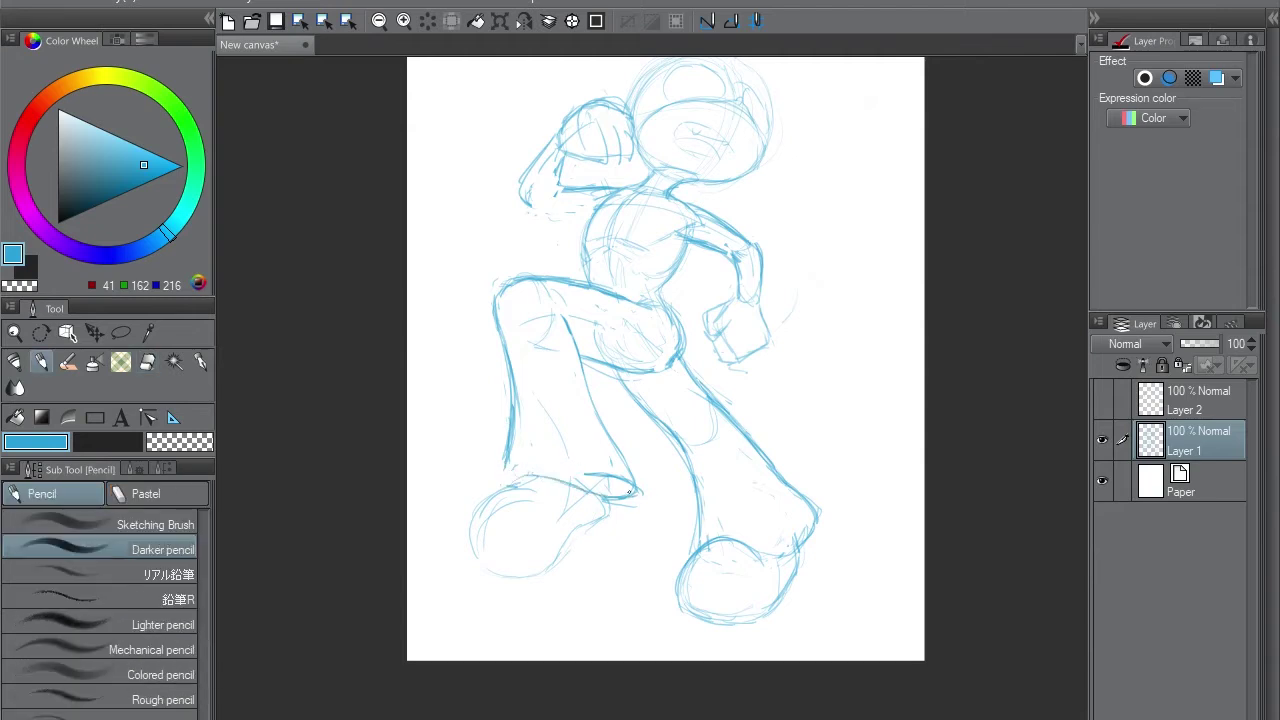
key(e)
key(p)
key(e)
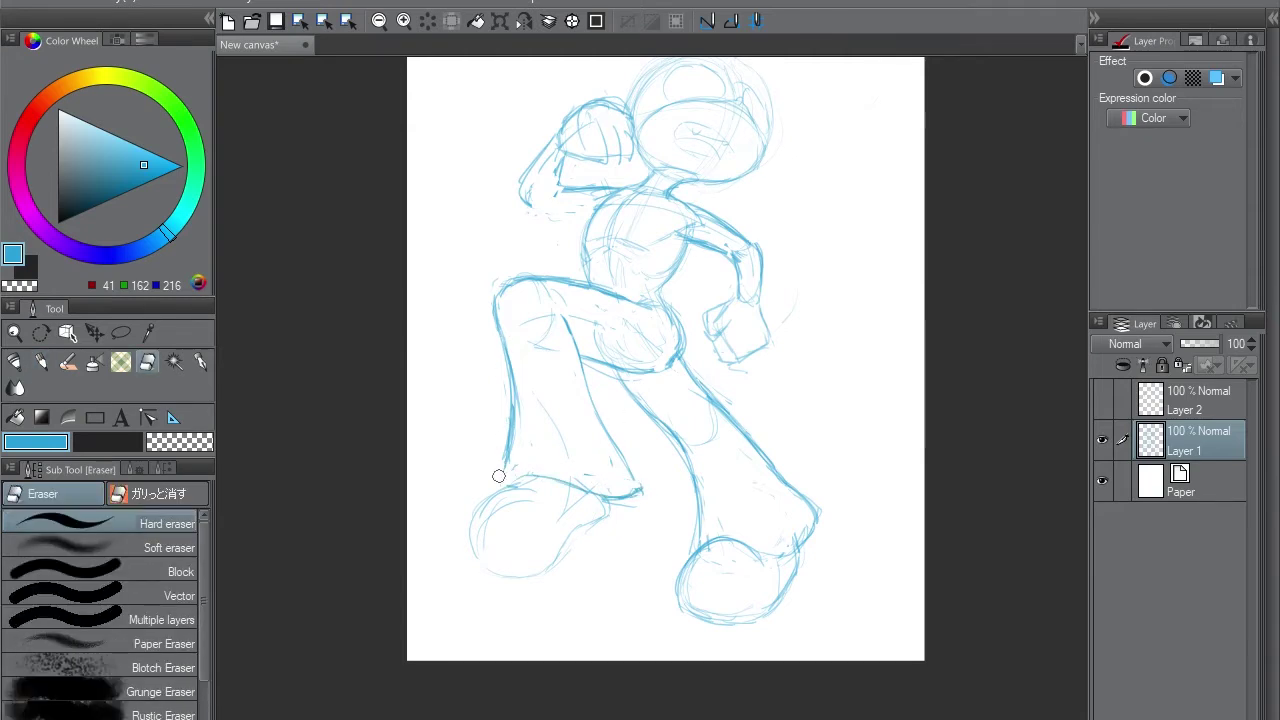
Rework the bent leg's lower shin and ankle, and darken the outline of its rounded shoe
mouse_move(498, 476)
mouse_down()
mouse_move(503, 346)
mouse_move(517, 474)
mouse_move(500, 520)
mouse_move(575, 496)
mouse_up()
key(p)
mouse_move(572, 498)
mouse_down()
mouse_move(501, 498)
mouse_move(515, 488)
mouse_move(539, 497)
mouse_move(483, 533)
mouse_move(500, 491)
mouse_move(469, 539)
mouse_move(494, 573)
mouse_move(471, 532)
mouse_up()
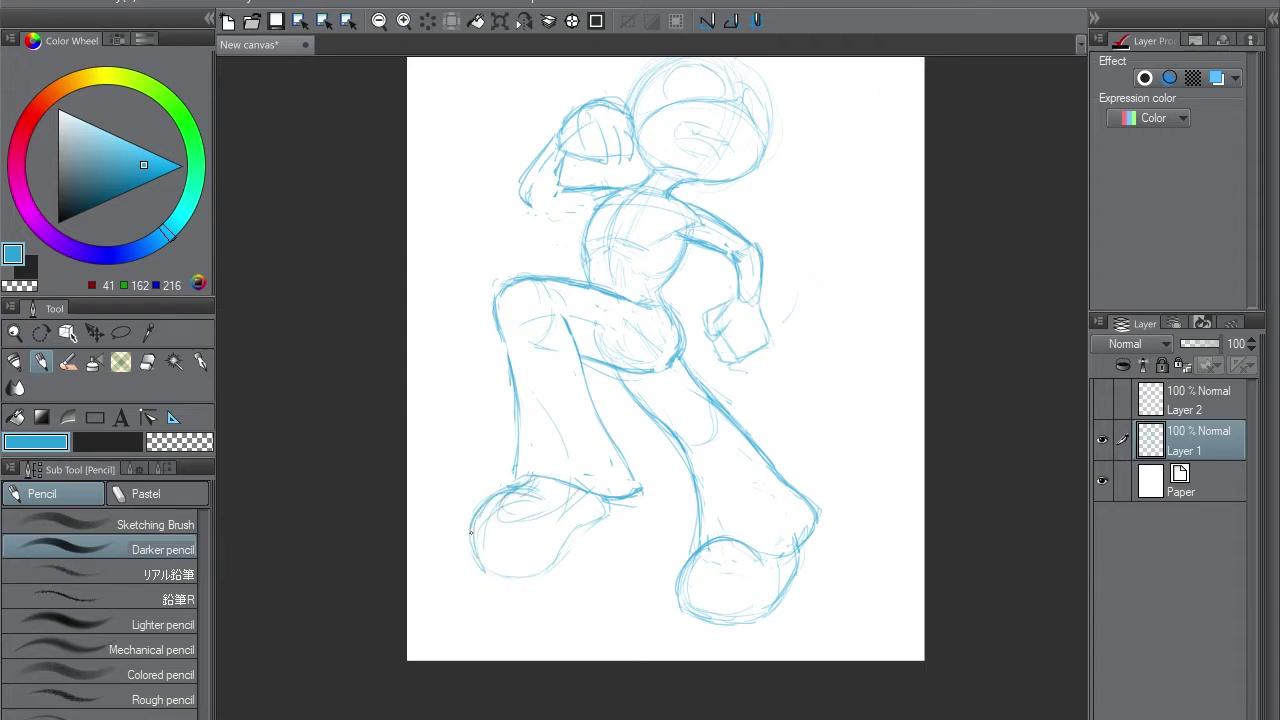
mouse_move(534, 575)
mouse_down()
mouse_move(607, 506)
mouse_move(550, 564)
mouse_up()
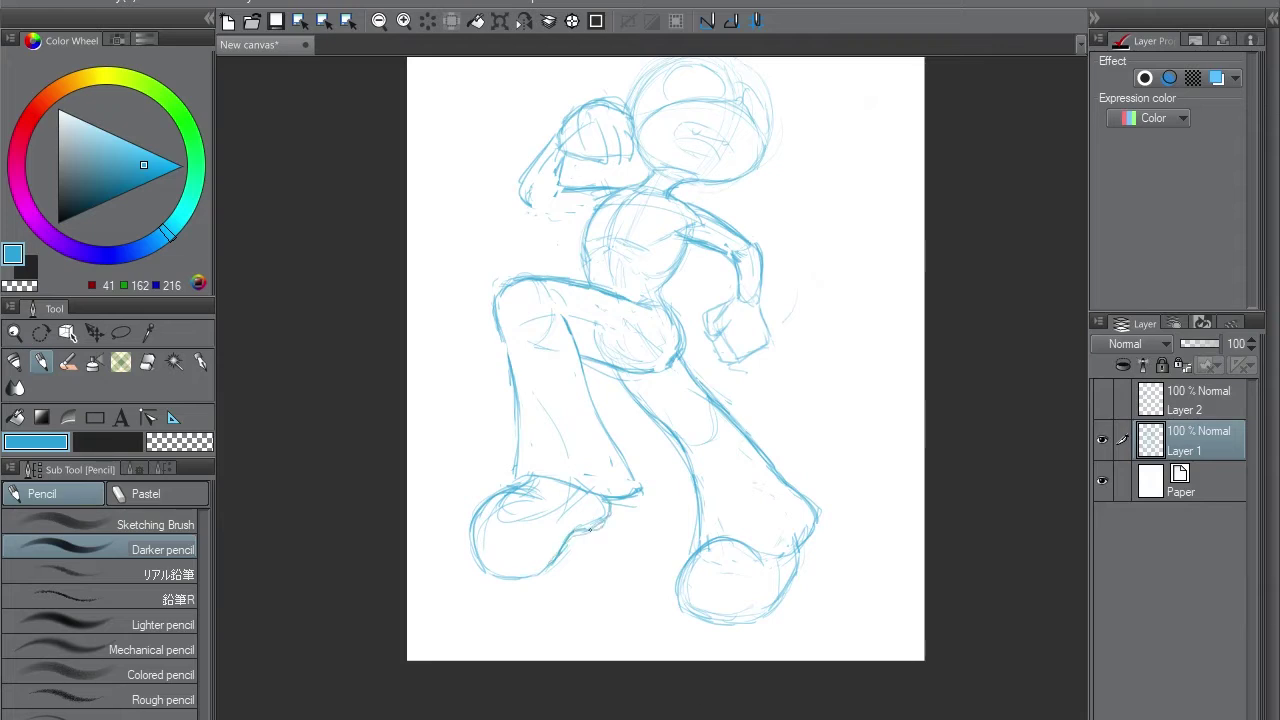
Erase stray lines around the bent leg's shoe and touch up the outlines of both shoes
key(e)
mouse_move(606, 506)
mouse_down()
mouse_move(590, 530)
mouse_move(605, 512)
mouse_up()
key(p)
key(e)
mouse_move(482, 530)
mouse_down()
mouse_move(505, 498)
mouse_move(494, 512)
mouse_up()
key(p)
key(e)
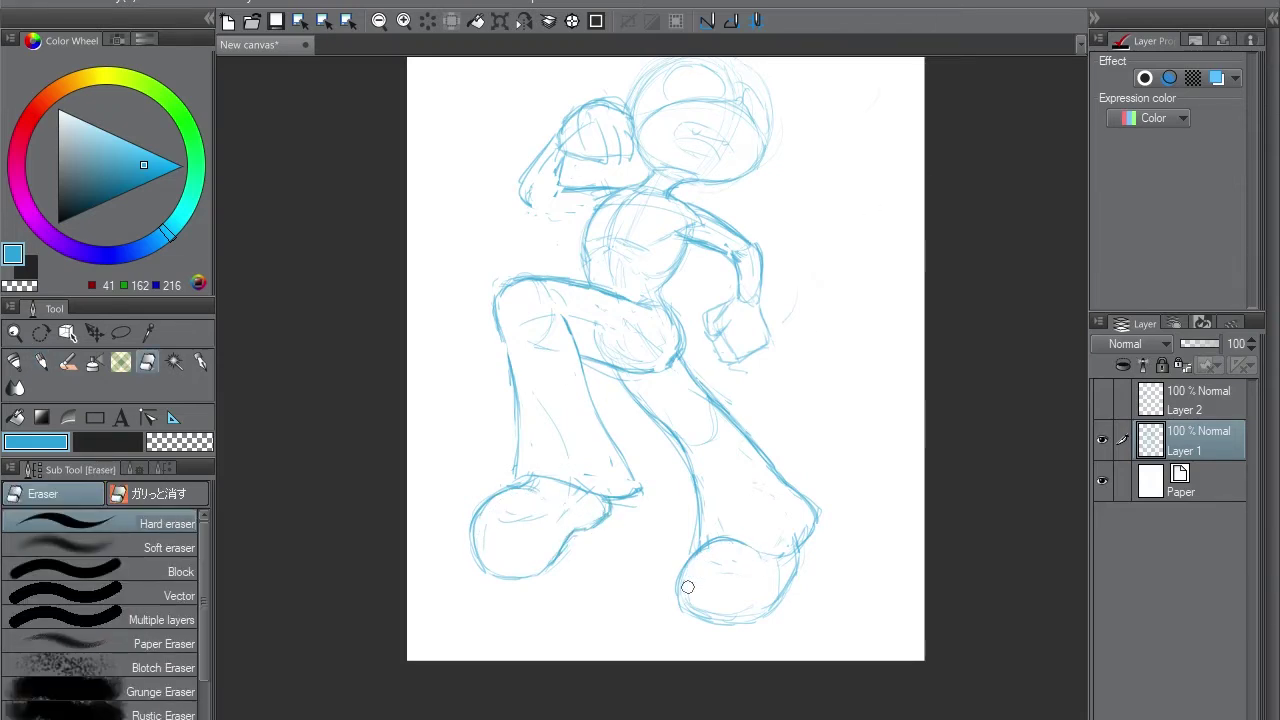
key(p)
Sketch a hair guide curve sweeping back from the head and a rectangular panel between the raised elbow and bent knee
drag(712, 131, 835, 140)
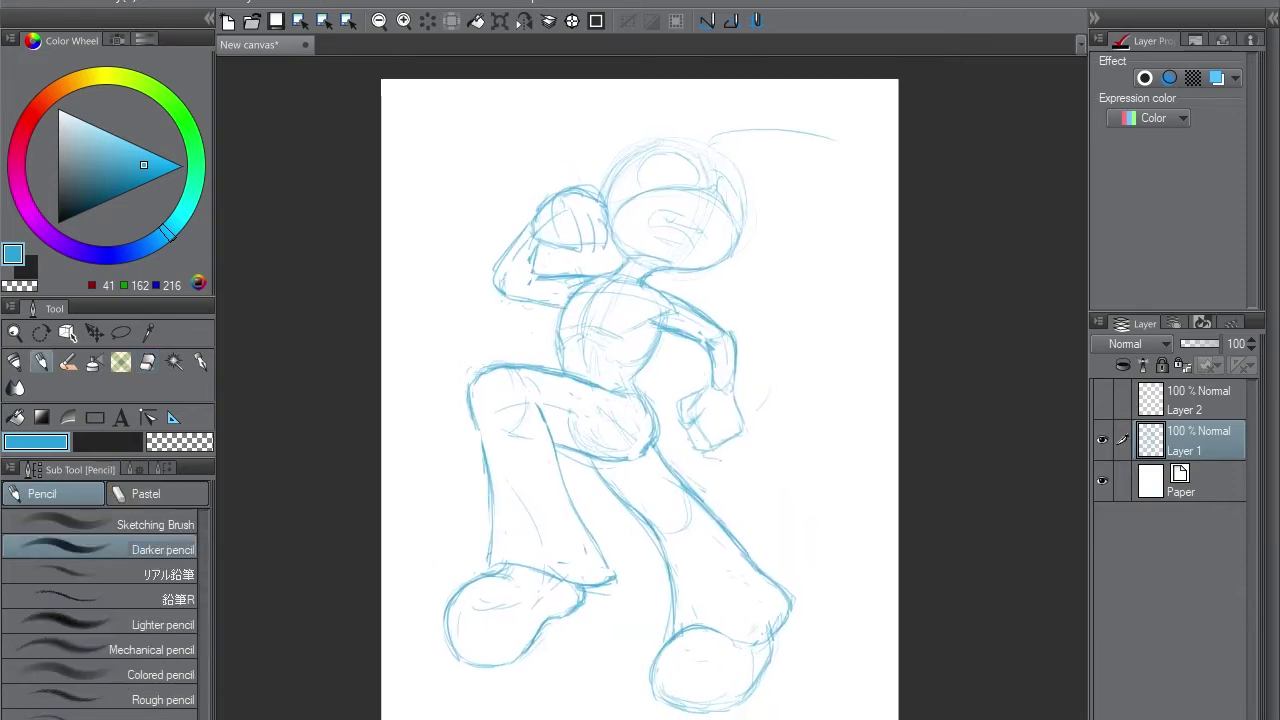
drag(578, 278, 488, 362)
drag(790, 140, 785, 190)
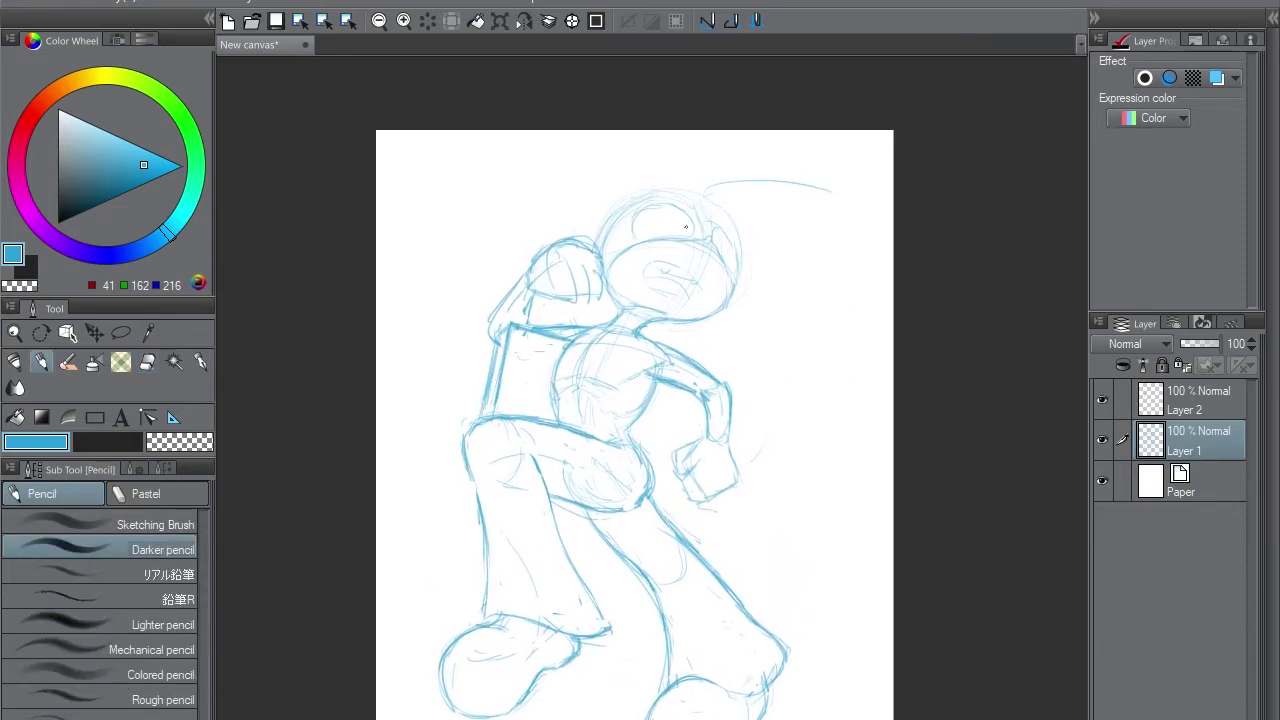
Darken both eye outlines and reshape the large eye into a rounder oval
drag(697, 232, 650, 199)
drag(670, 205, 630, 222)
drag(726, 258, 718, 244)
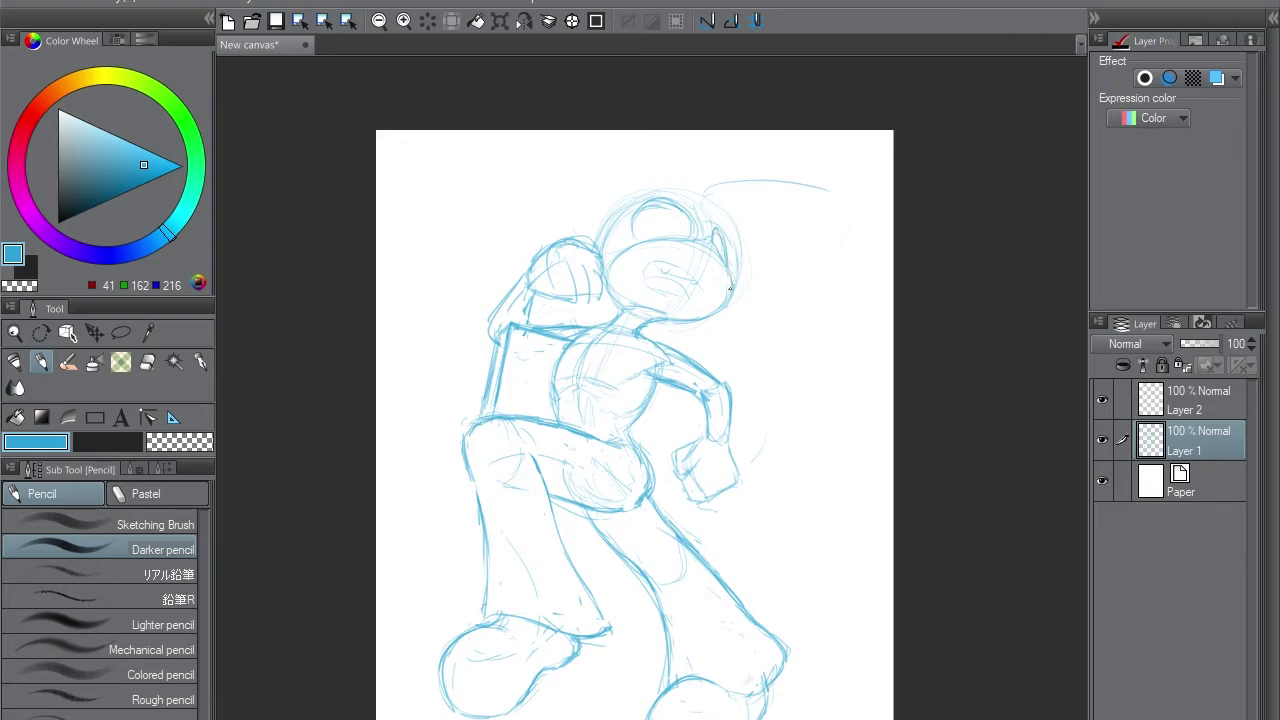
key(e)
mouse_move(675, 230)
mouse_down()
mouse_move(691, 209)
mouse_move(614, 214)
mouse_move(628, 226)
mouse_move(642, 206)
mouse_up()
key(p)
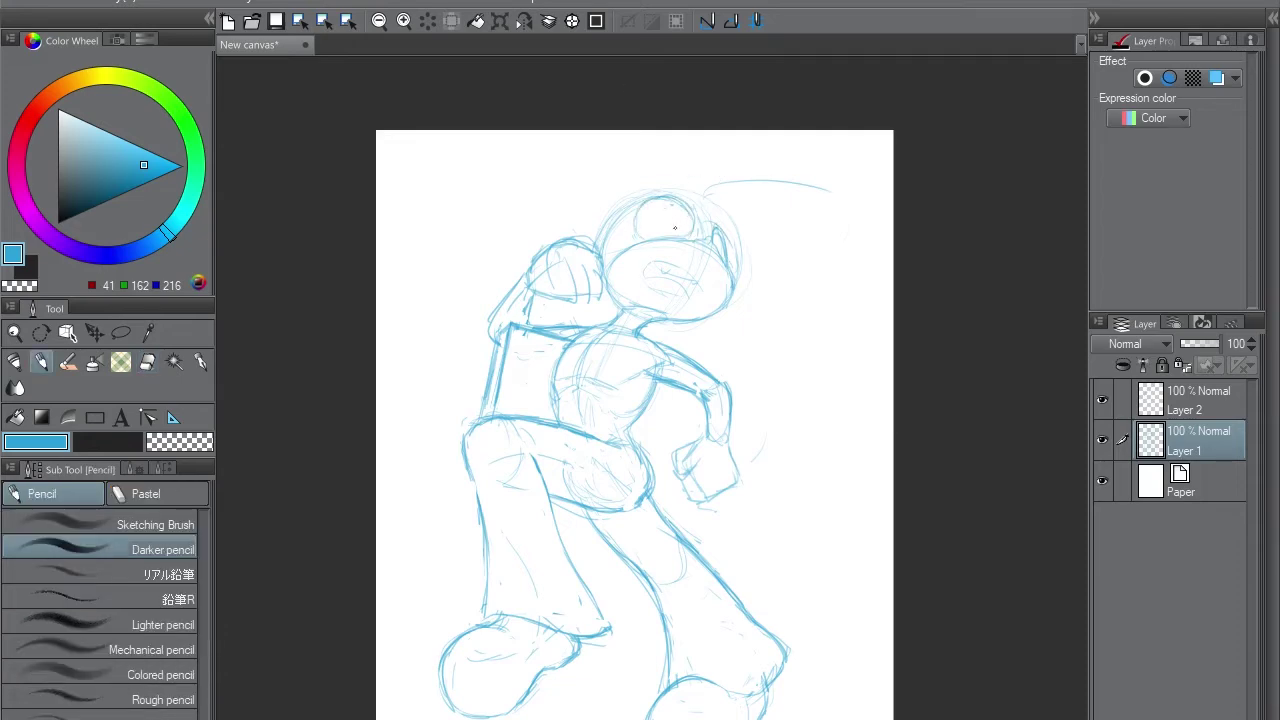
key(Tab)
key(Tab)
drag(632, 201, 613, 127)
Clean up the raised fist and sketch its thumb along the lower edge
key(e)
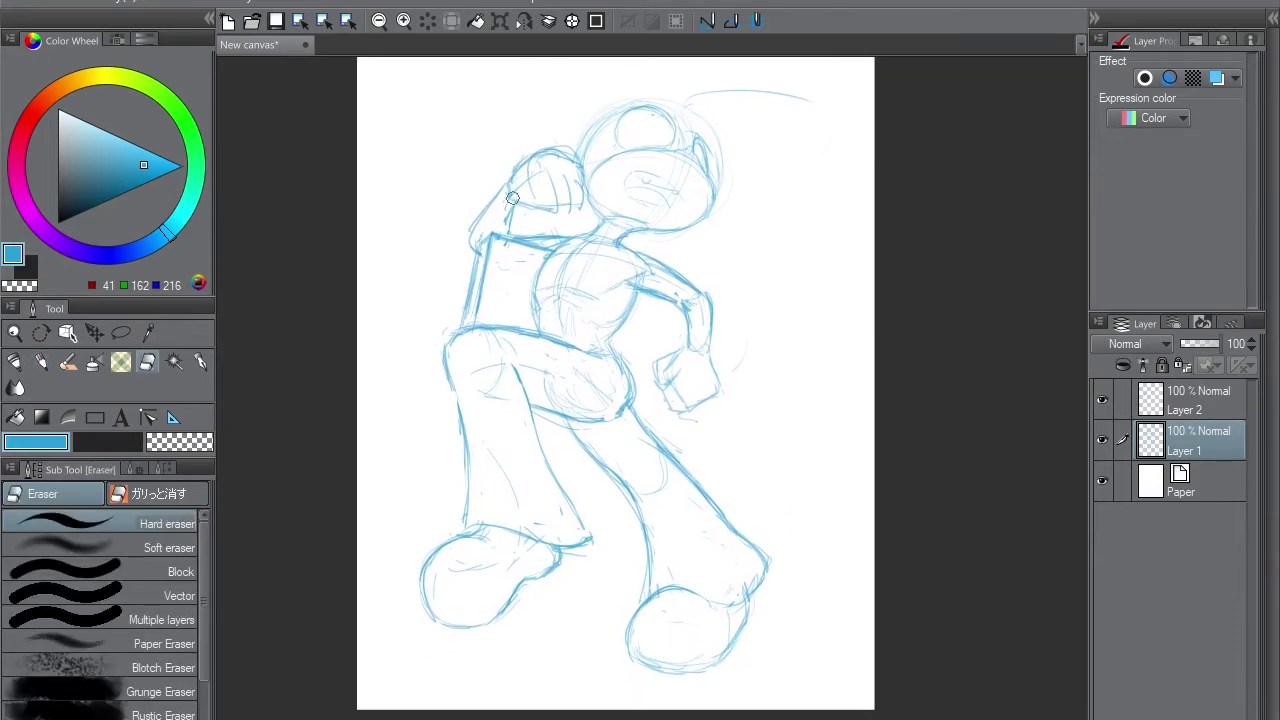
key(p)
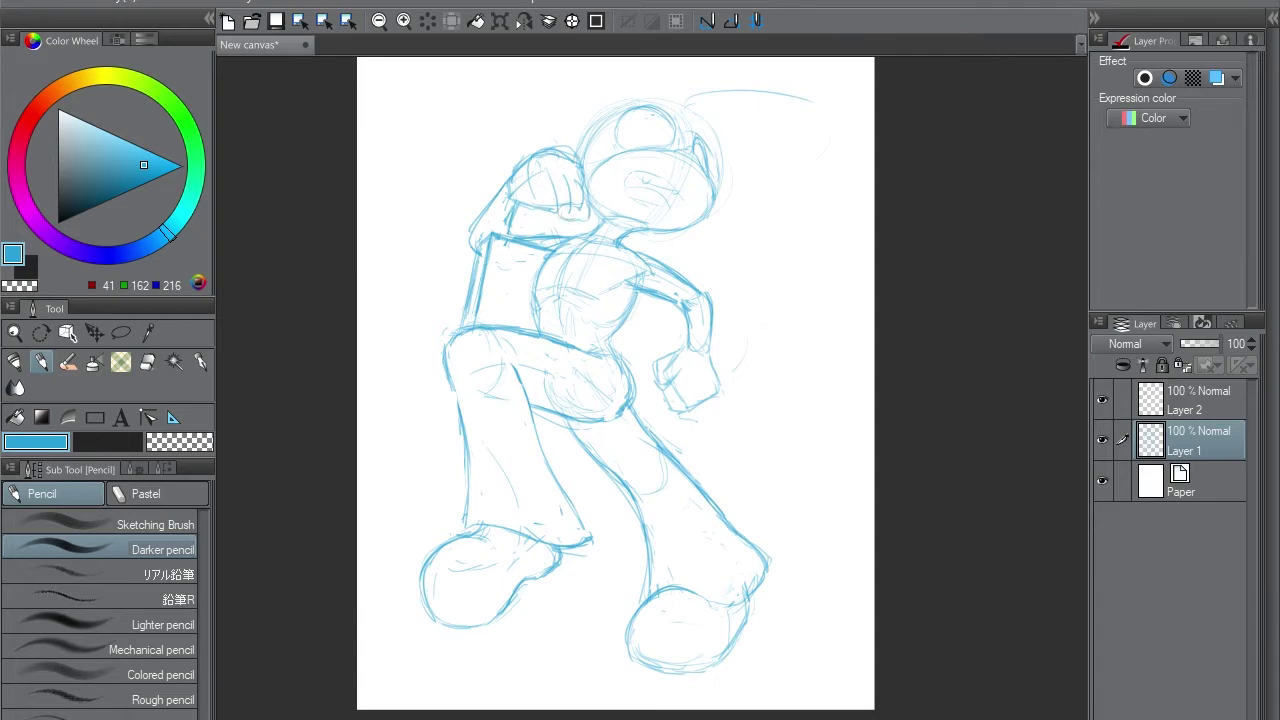
drag(765, 139, 771, 171)
key(e)
key(p)
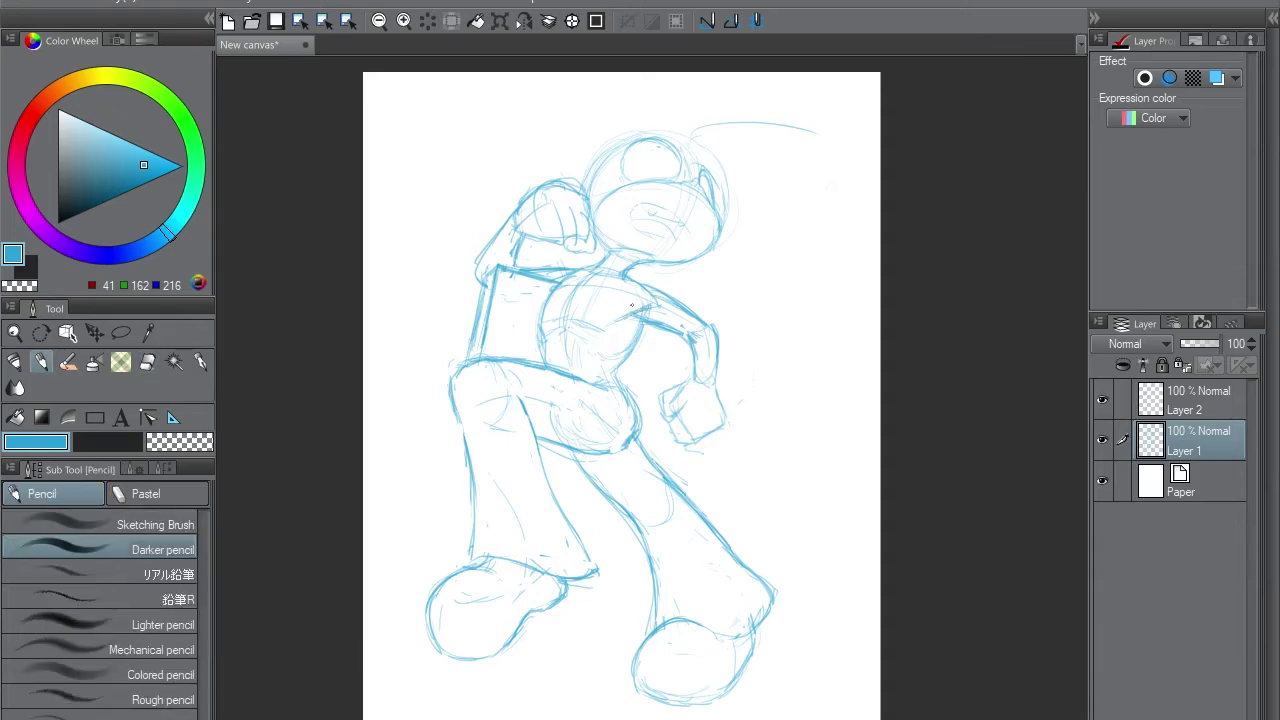
Rework the torso's side contours and sketch the curved garment line across the chest
mouse_move(541, 318)
mouse_down()
mouse_move(640, 328)
mouse_move(600, 398)
mouse_up()
key(e)
mouse_move(638, 336)
mouse_down()
mouse_move(612, 362)
mouse_move(626, 382)
mouse_move(620, 412)
mouse_up()
key(p)
key(ctrl+at)
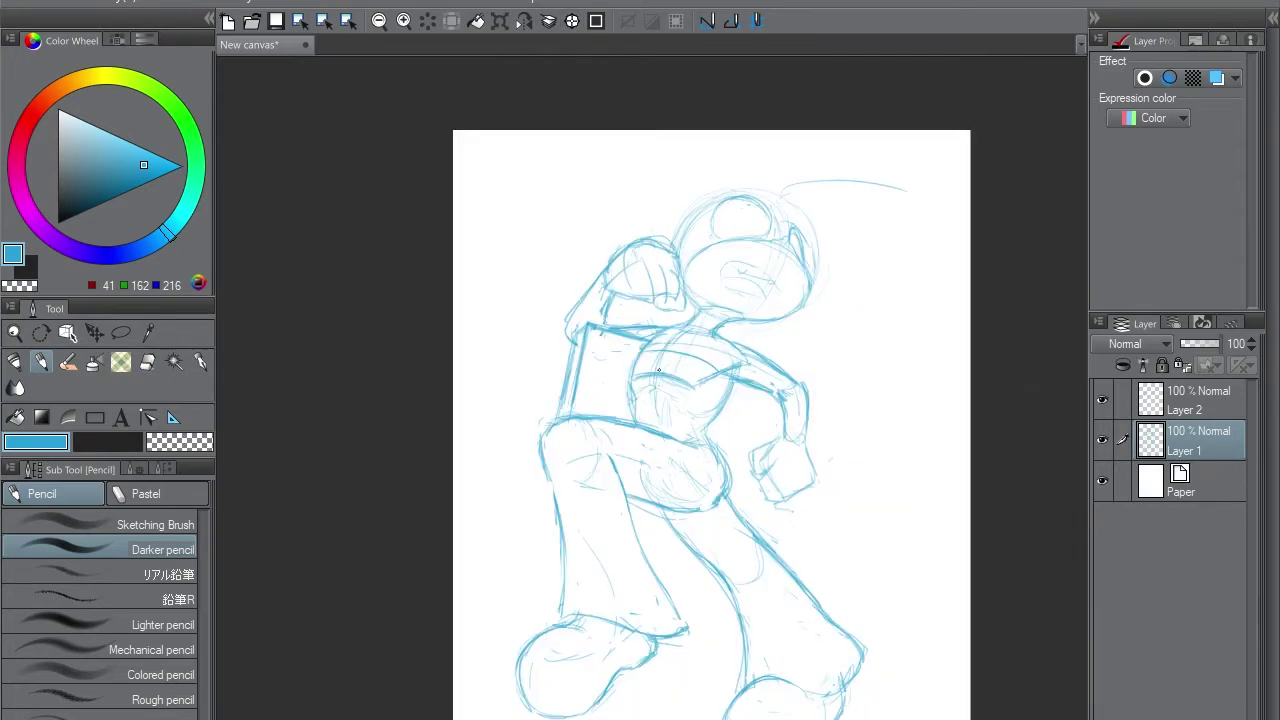
Redraw the chest's garment line with a pointed dip and tidy the surrounding sketch lines
key(e)
key(p)
key(ctrl+z)
key(ctrl+z)
key(minus)
key(minus)
key(minus)
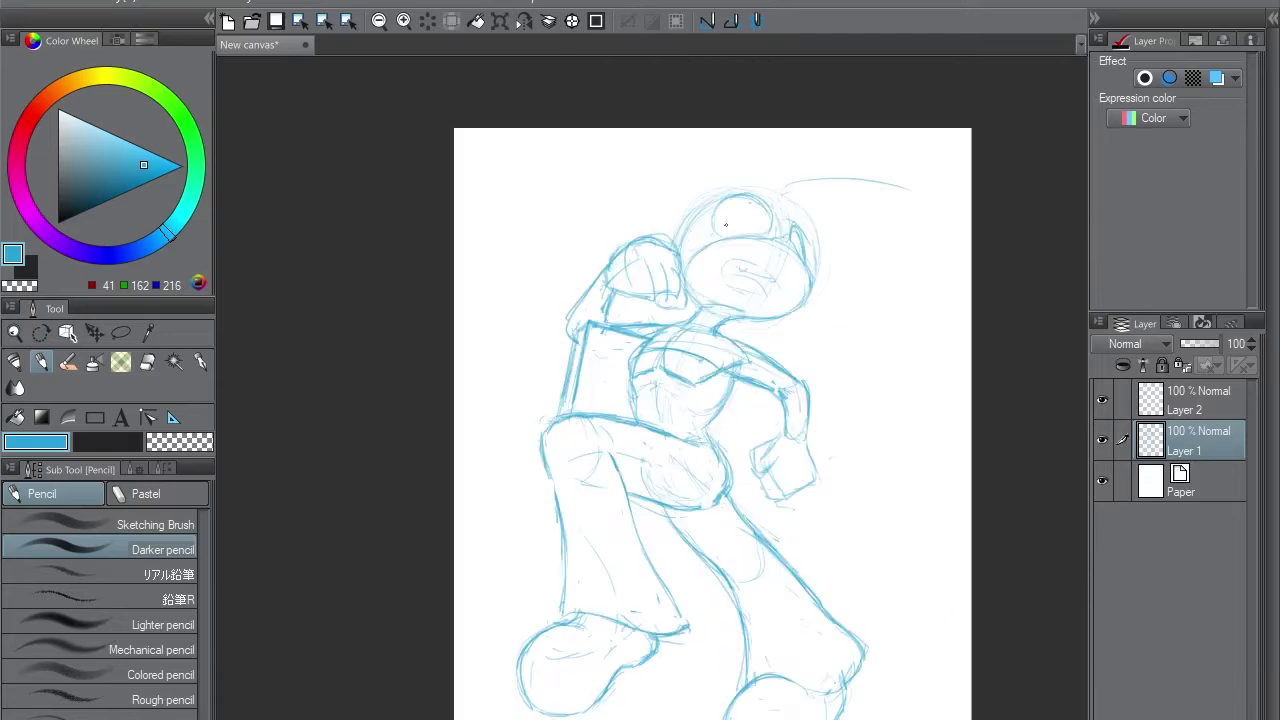
key(e)
key(p)
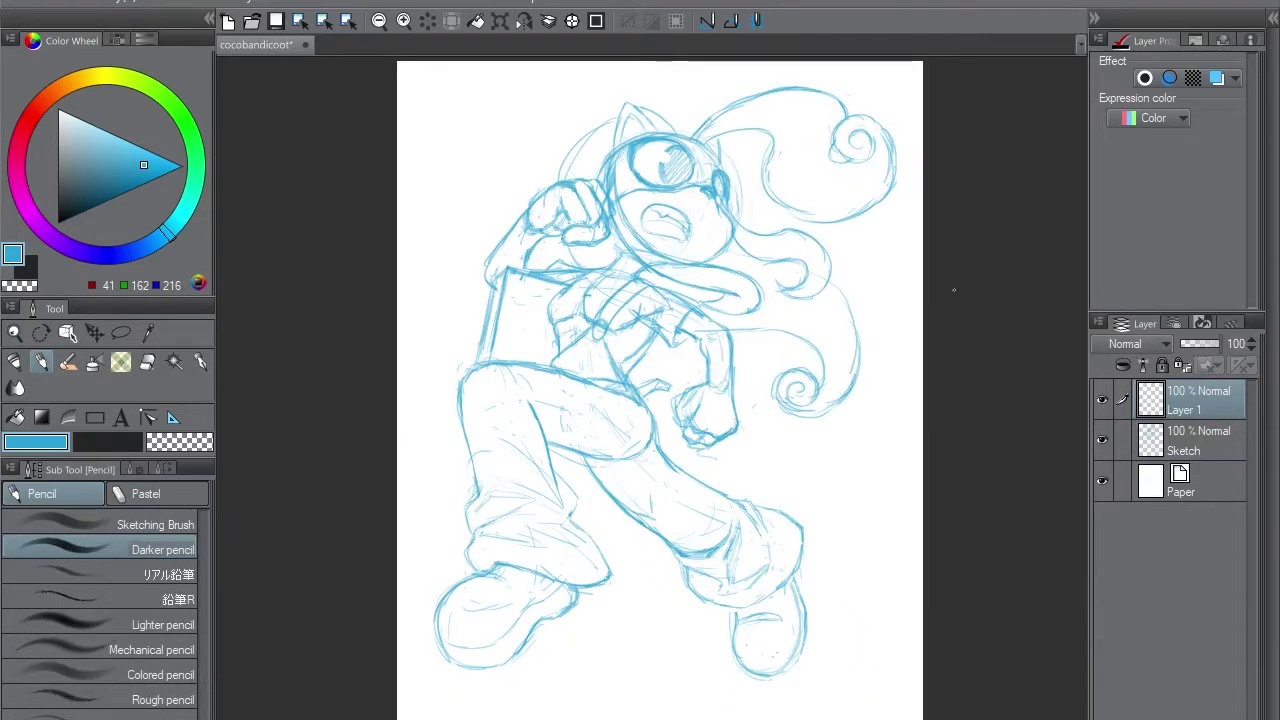
Lower the Sketch layer's opacity to 34% and make Layer 1 the active layer for inking
key(p)
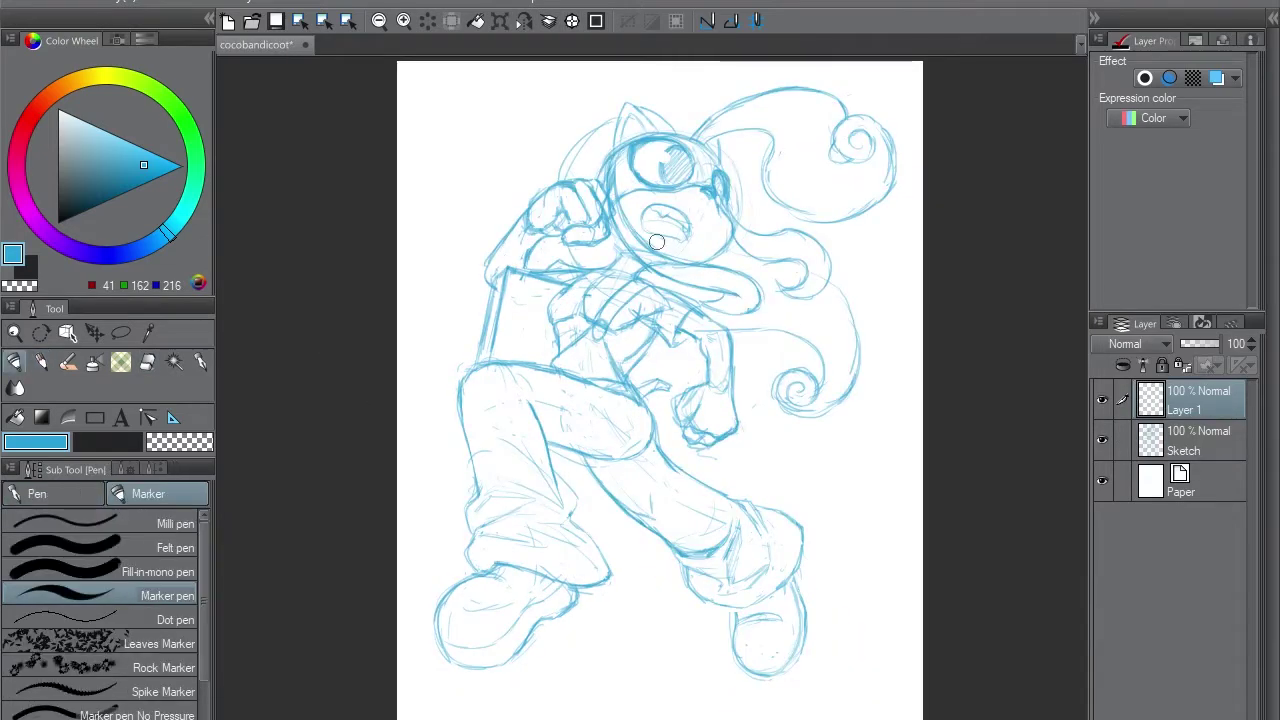
click(1190, 440)
drag(1218, 343, 1185, 343)
click(1190, 400)
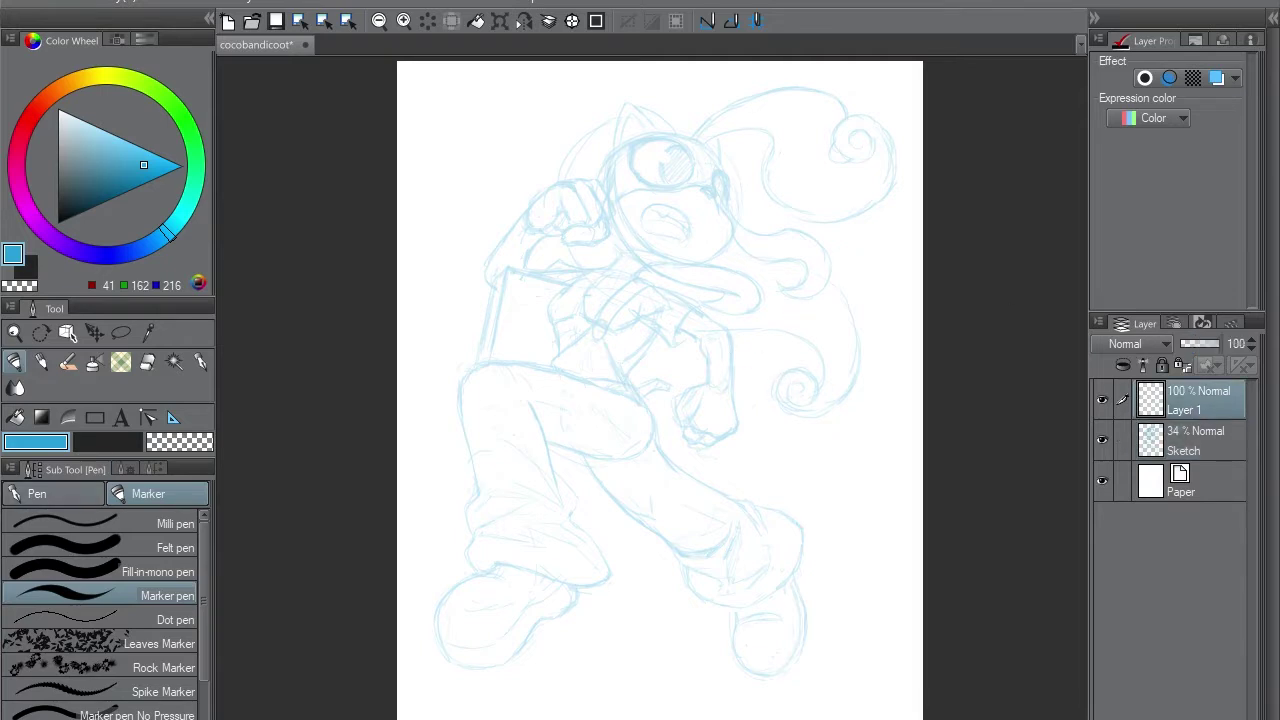
Try a Turnip pen stroke, undo it, and set the drawing colour to orange (RGB 212, 121, 15)
click(36, 493)
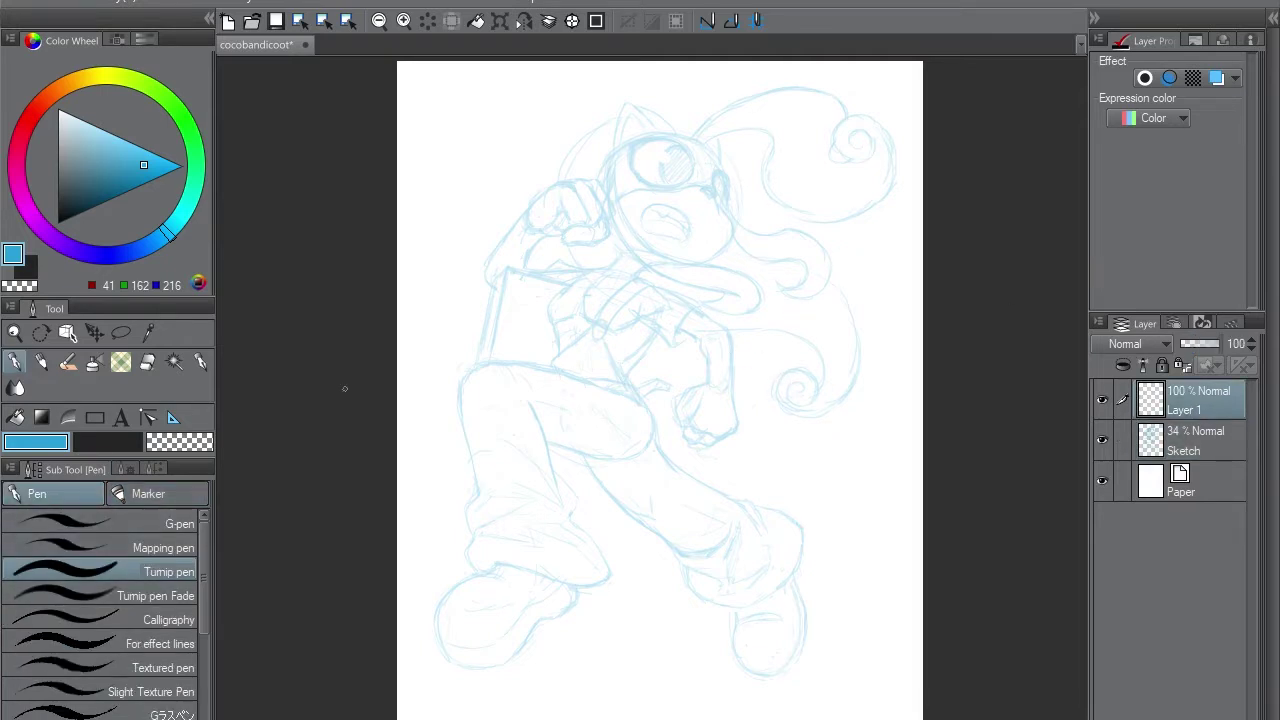
mouse_move(520, 310)
mouse_down()
mouse_move(553, 358)
mouse_move(632, 380)
mouse_up()
key(ctrl+z)
drag(167, 232, 62, 85)
drag(143, 165, 155, 172)
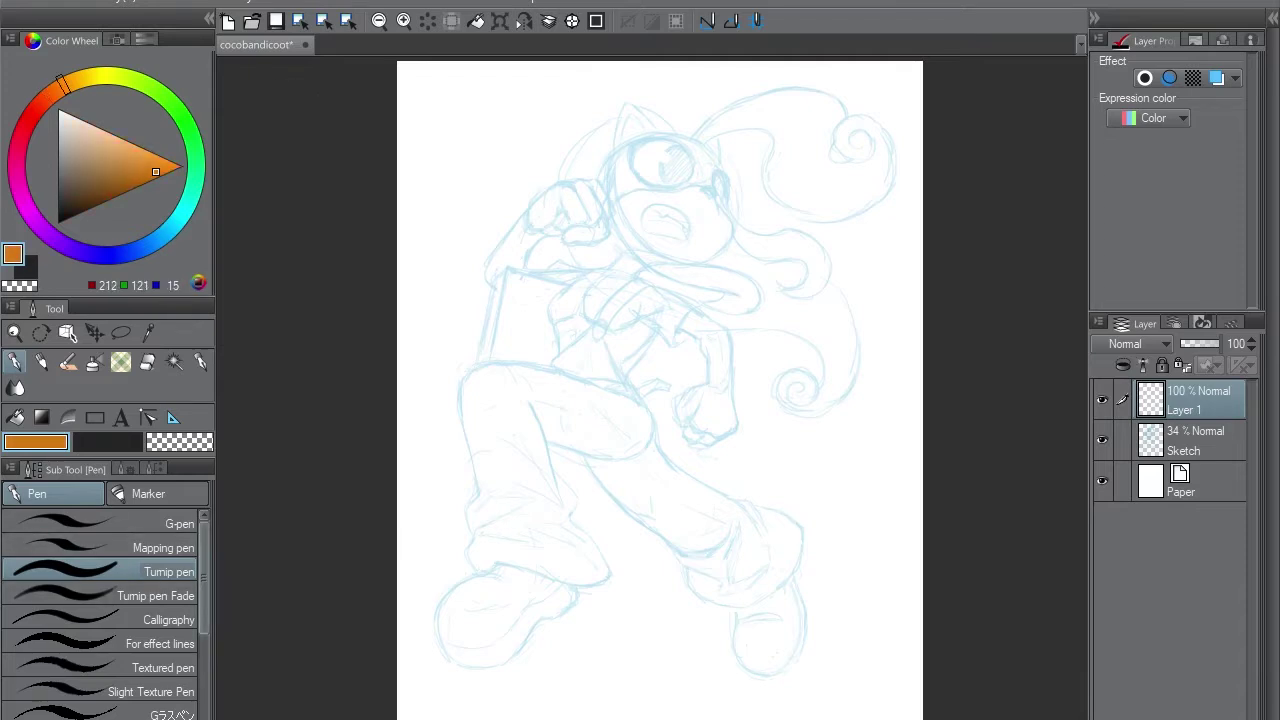
Try inking the lowered arm's sleeve hem with the Felt pen, undoing each stroke
click(148, 493)
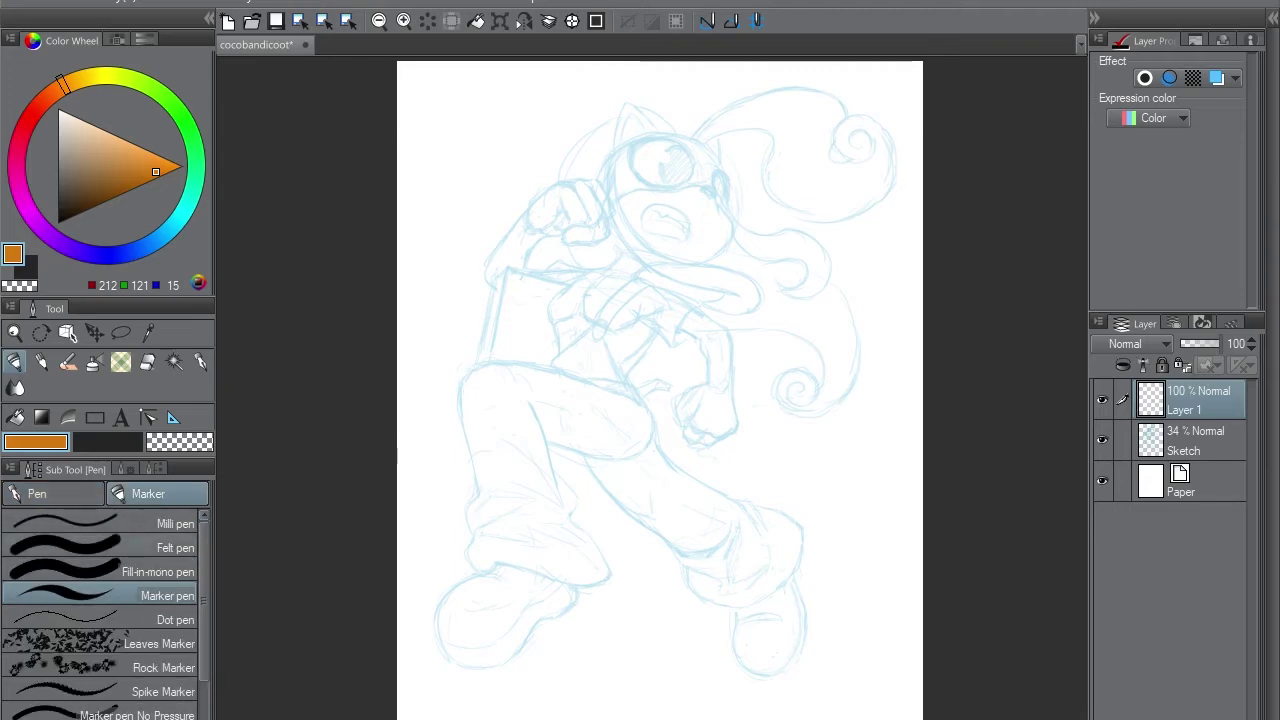
click(137, 546)
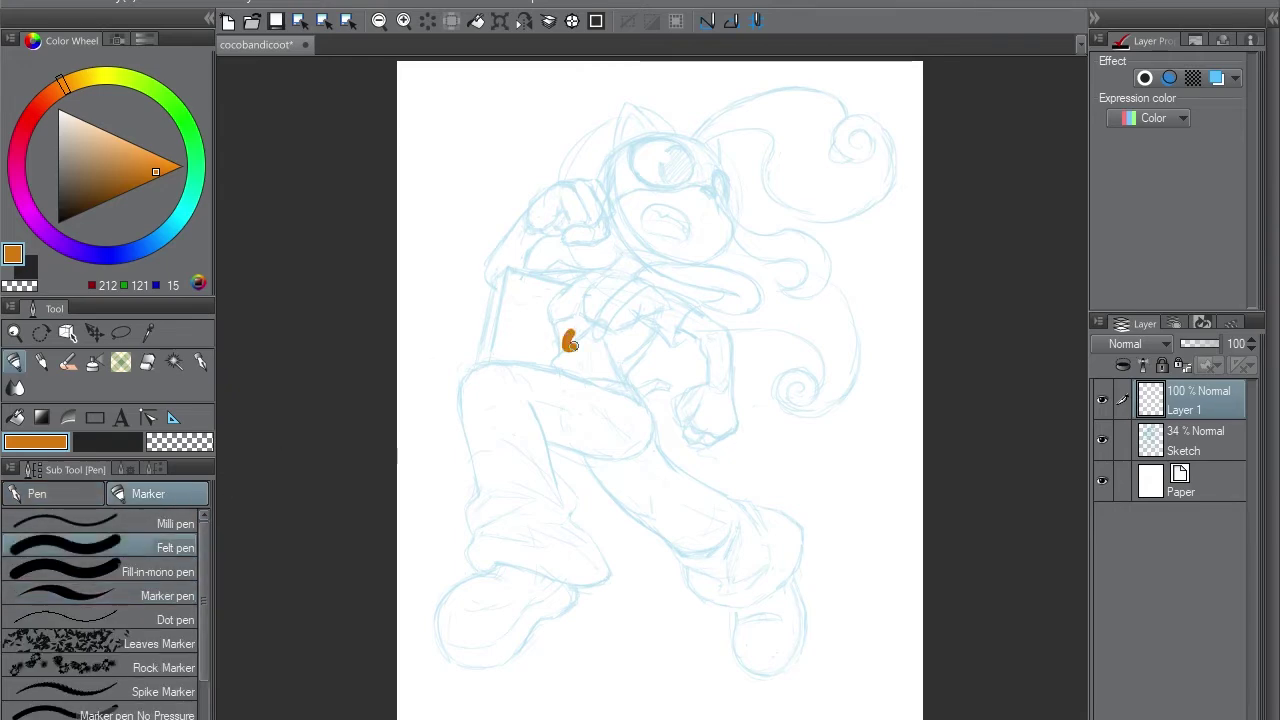
scroll(637, 349, up, 5)
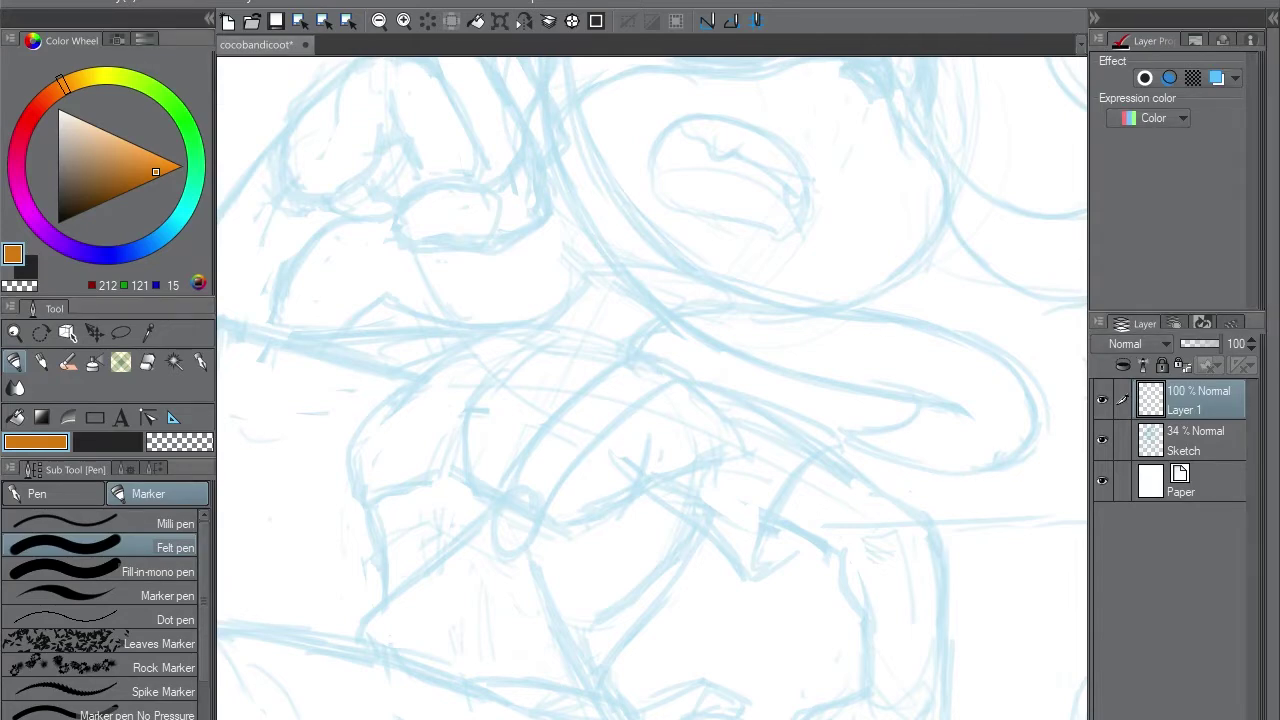
scroll(694, 291, up, 3)
drag(693, 404, 792, 350)
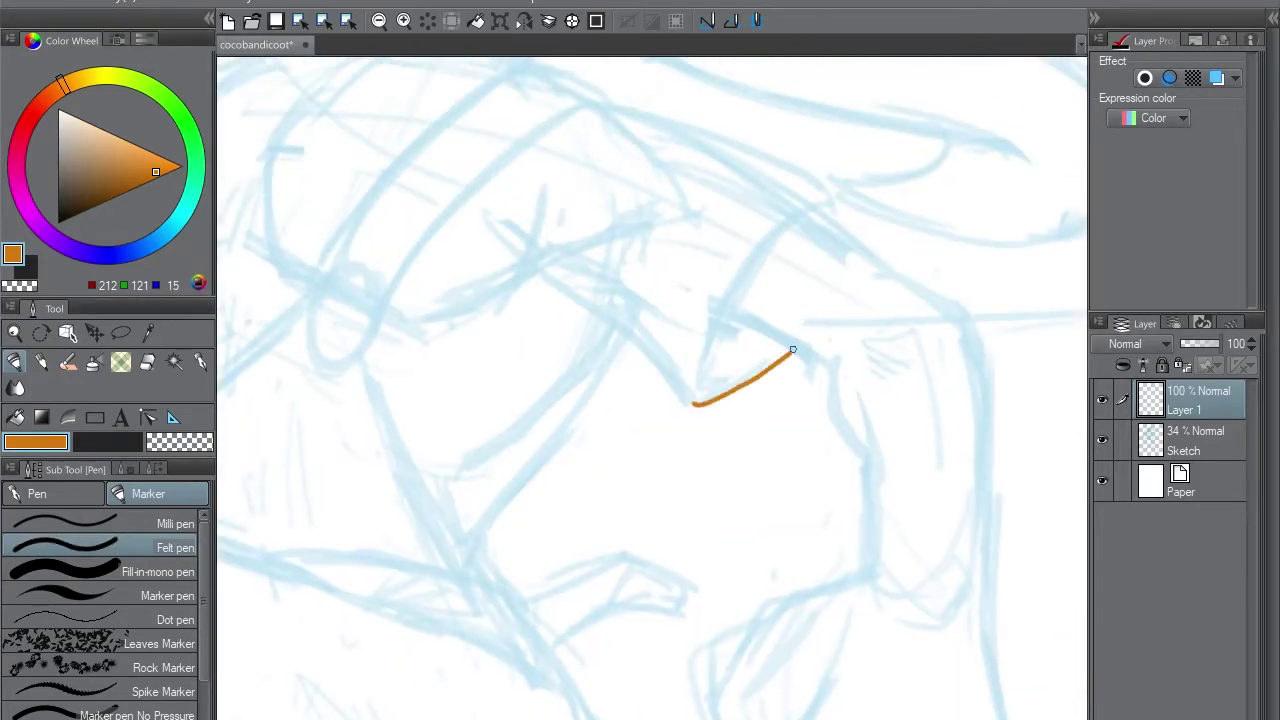
click(127, 468)
key(ctrl+z)
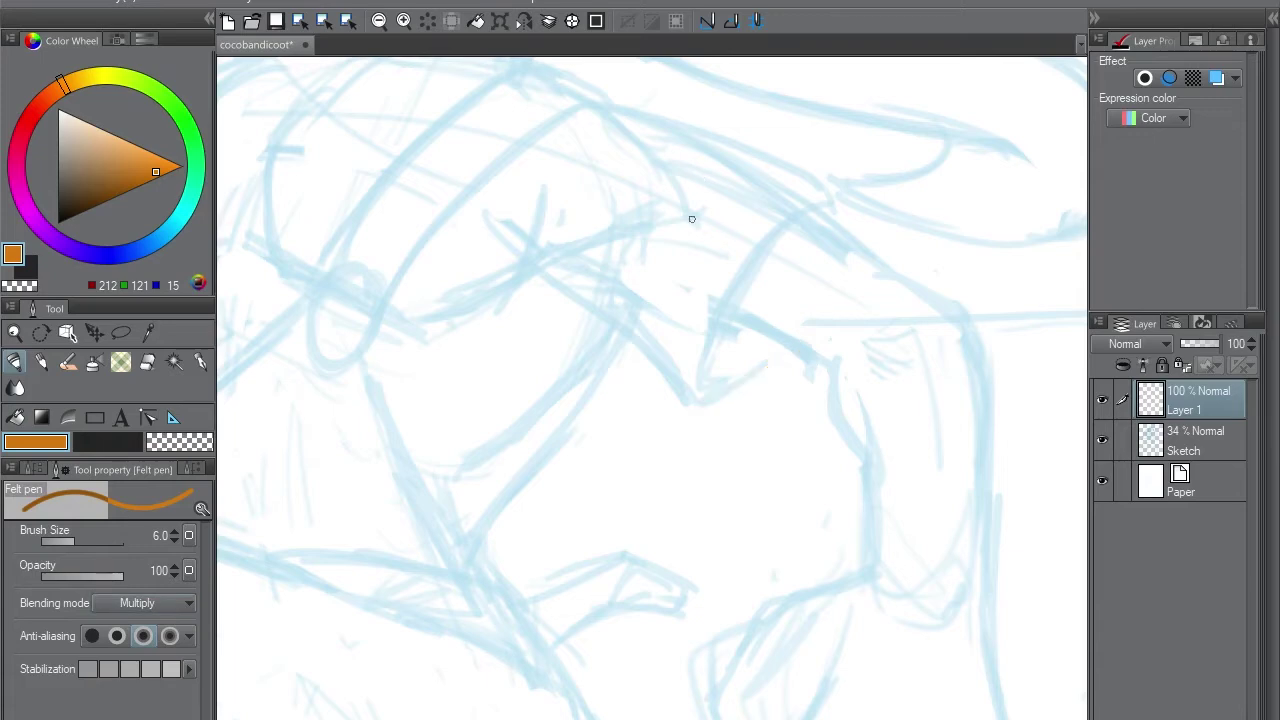
drag(676, 390, 752, 376)
mouse_move(529, 277)
mouse_down()
mouse_move(629, 386)
mouse_move(591, 471)
mouse_up()
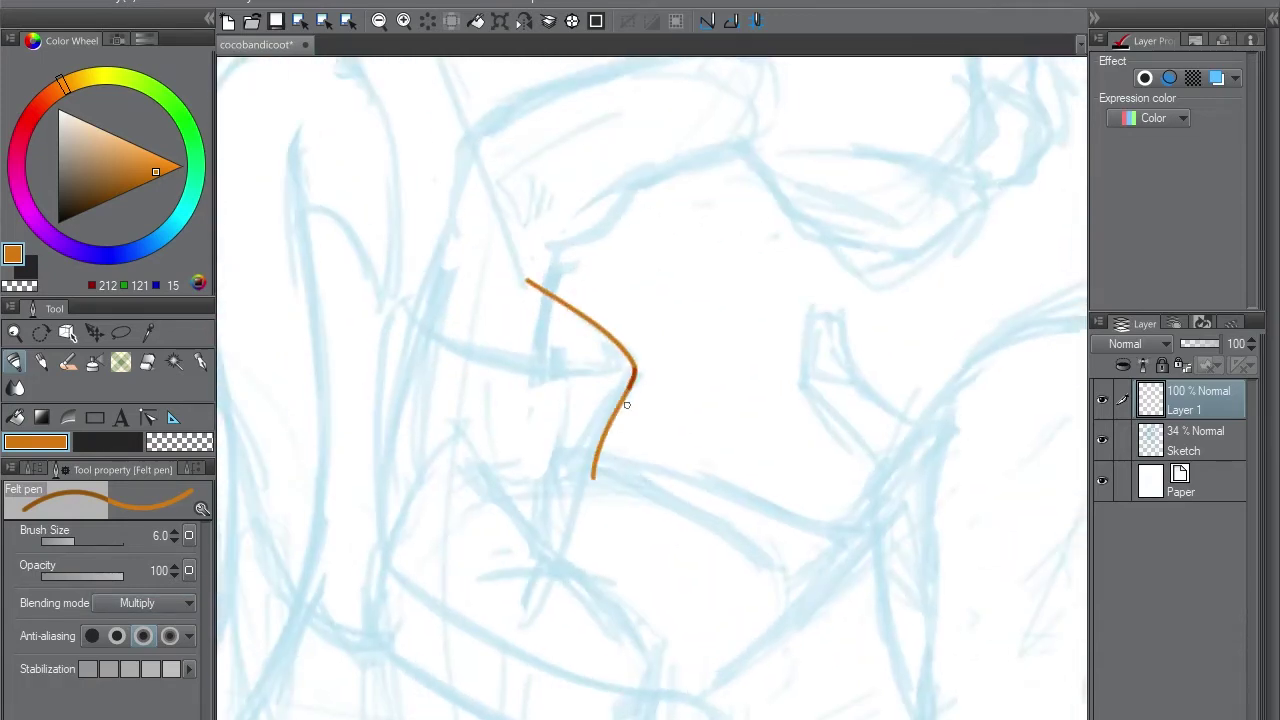
key(ctrl+z)
Ink the lowered arm's pointed sleeve hem in orange with the Milli pen
click(75, 469)
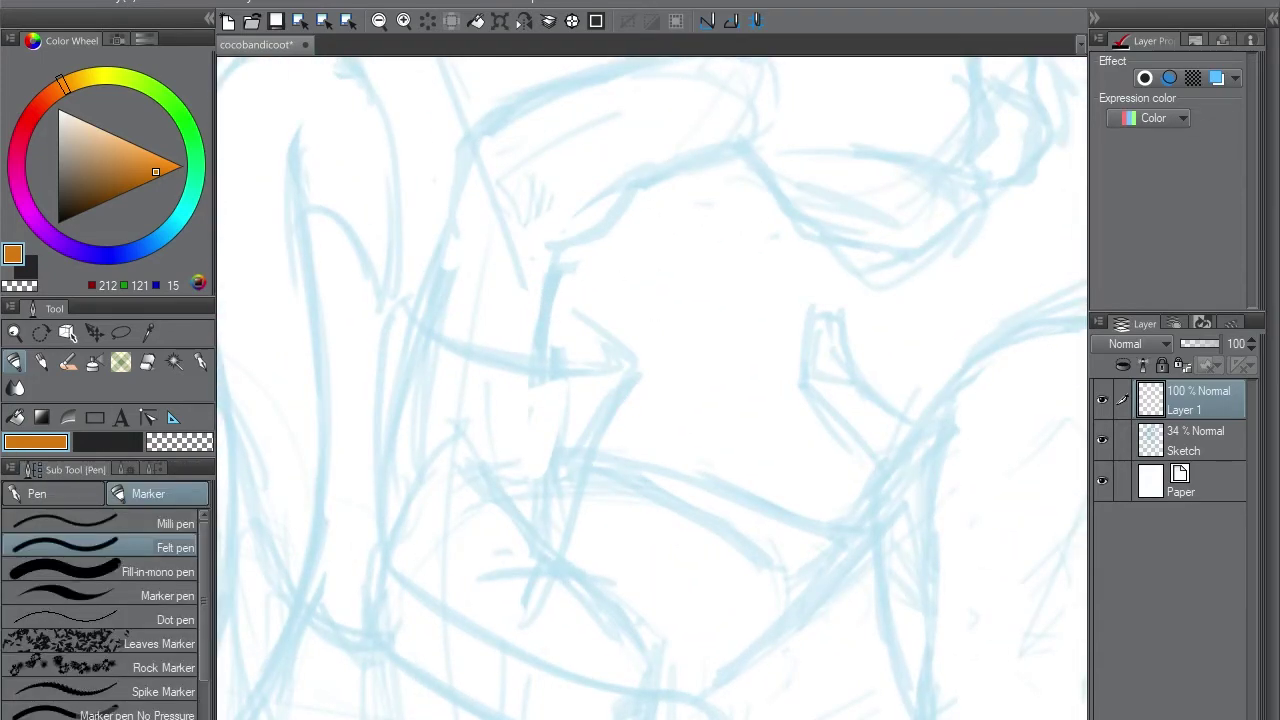
click(100, 523)
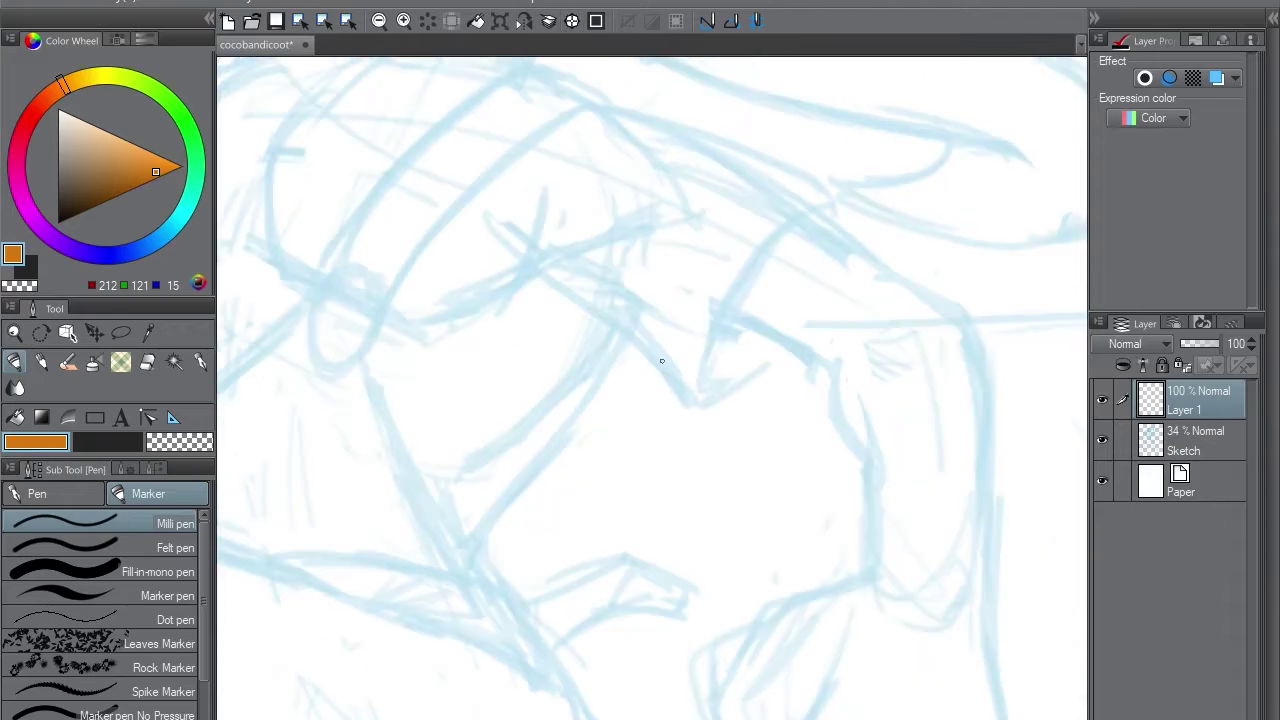
mouse_move(600, 326)
mouse_down()
mouse_move(708, 398)
mouse_move(691, 400)
mouse_move(798, 346)
mouse_move(828, 197)
mouse_move(743, 314)
mouse_up()
key(ctrl+z)
key(ctrl+z)
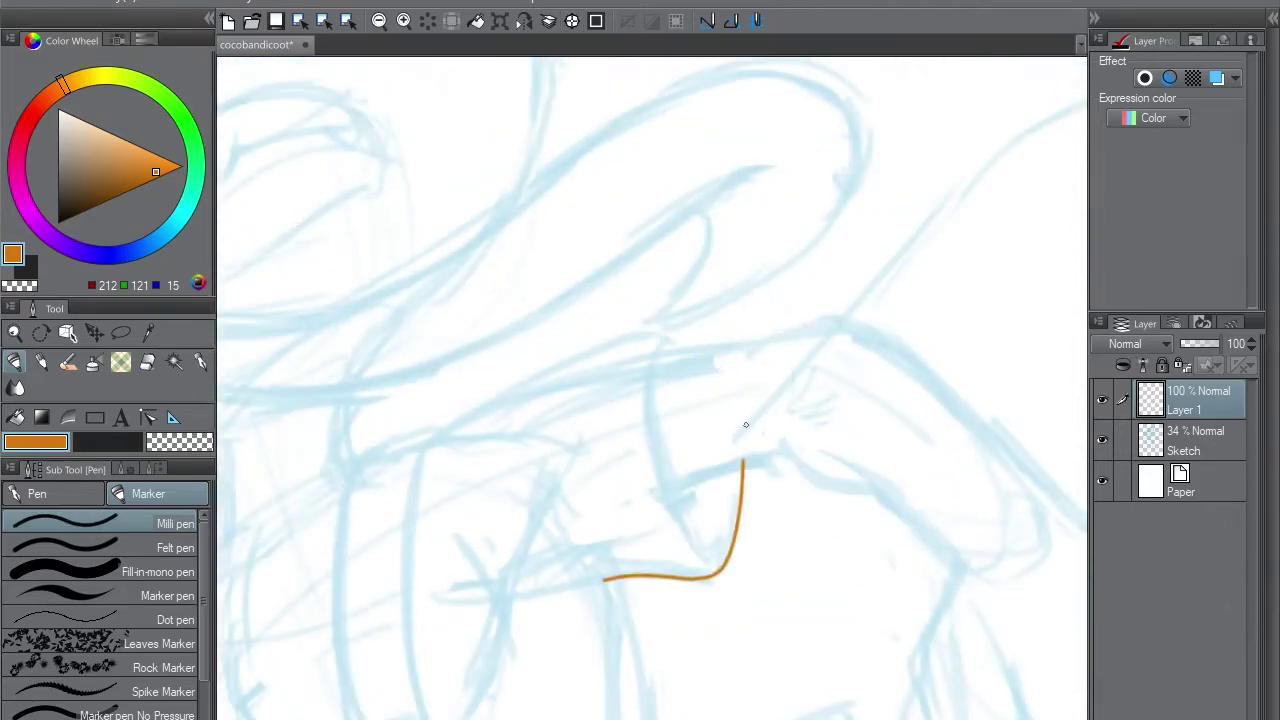
mouse_move(737, 385)
mouse_down()
mouse_move(602, 365)
mouse_move(610, 340)
mouse_move(541, 330)
mouse_up()
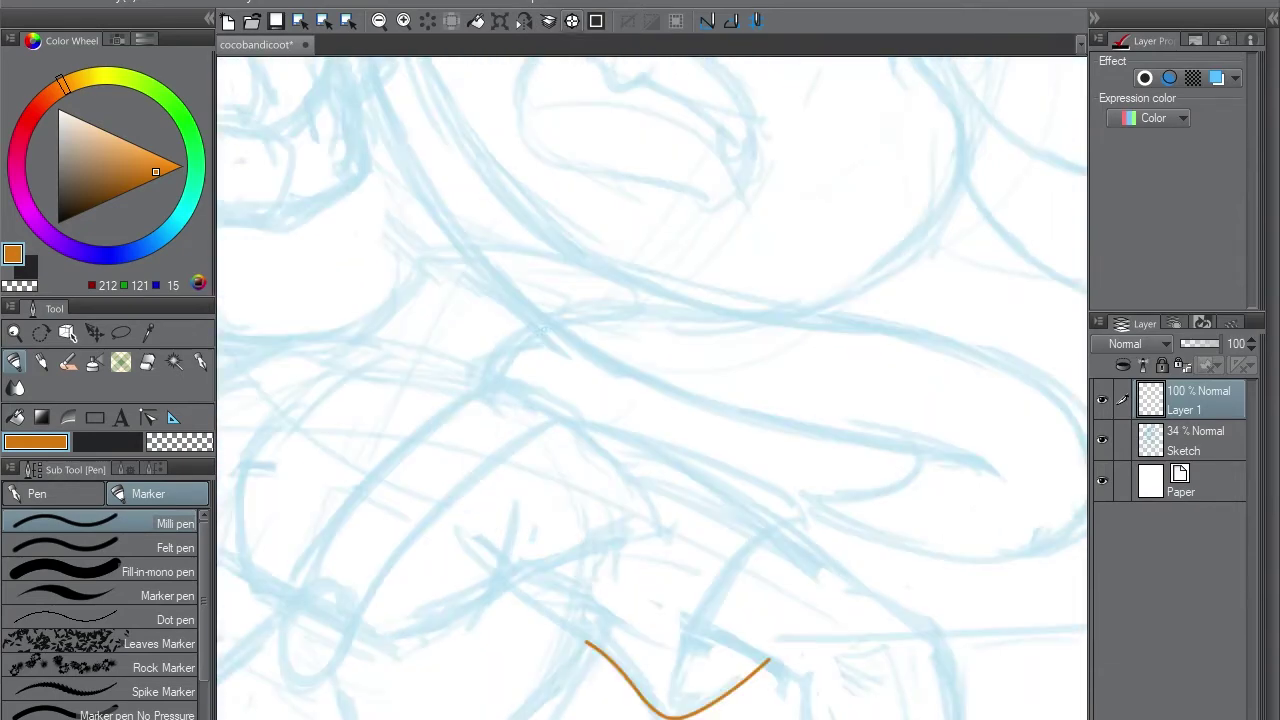
Ink the shoulder line from the neck to the sleeve and connect it down to the sleeve hem
mouse_move(478, 388)
mouse_down()
mouse_move(571, 428)
mouse_move(629, 494)
mouse_move(816, 322)
mouse_up()
key(ctrl+z)
mouse_move(779, 333)
mouse_down()
mouse_move(952, 393)
mouse_move(749, 286)
mouse_up()
mouse_move(737, 377)
mouse_down()
mouse_move(743, 477)
mouse_move(640, 400)
mouse_up()
key(ctrl+z)
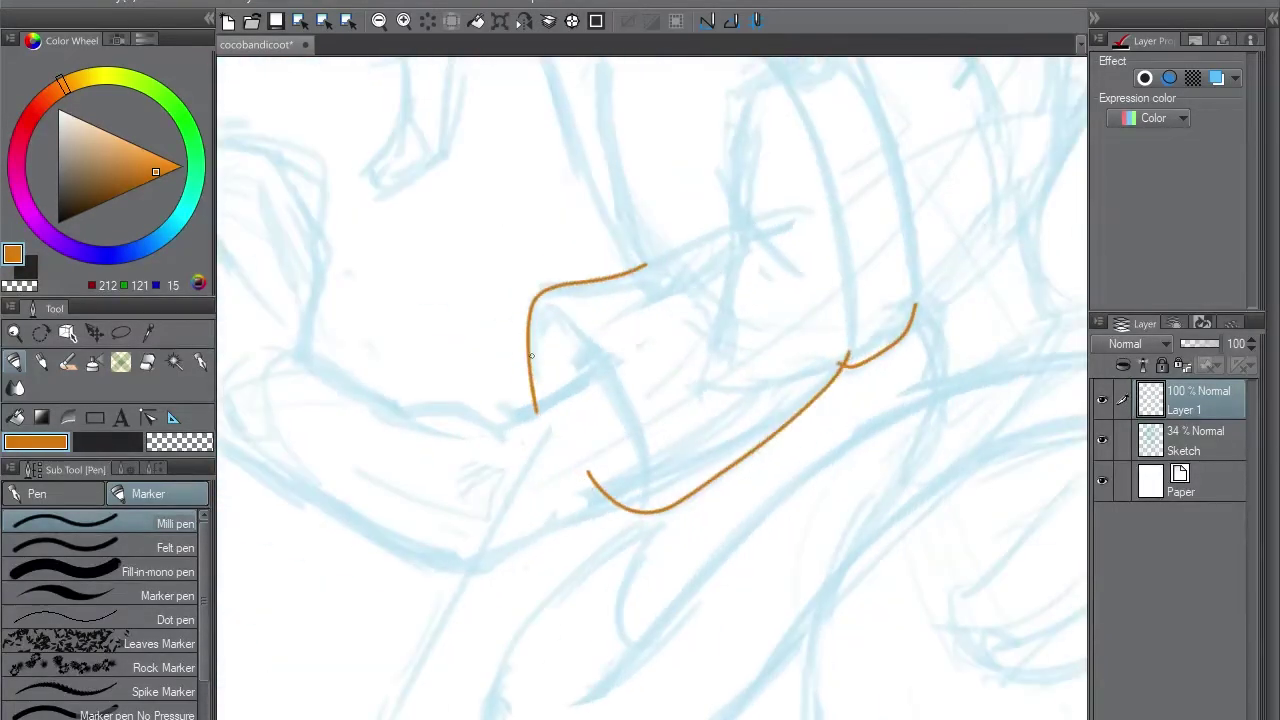
mouse_move(530, 350)
mouse_down()
mouse_move(632, 510)
mouse_move(773, 316)
mouse_up()
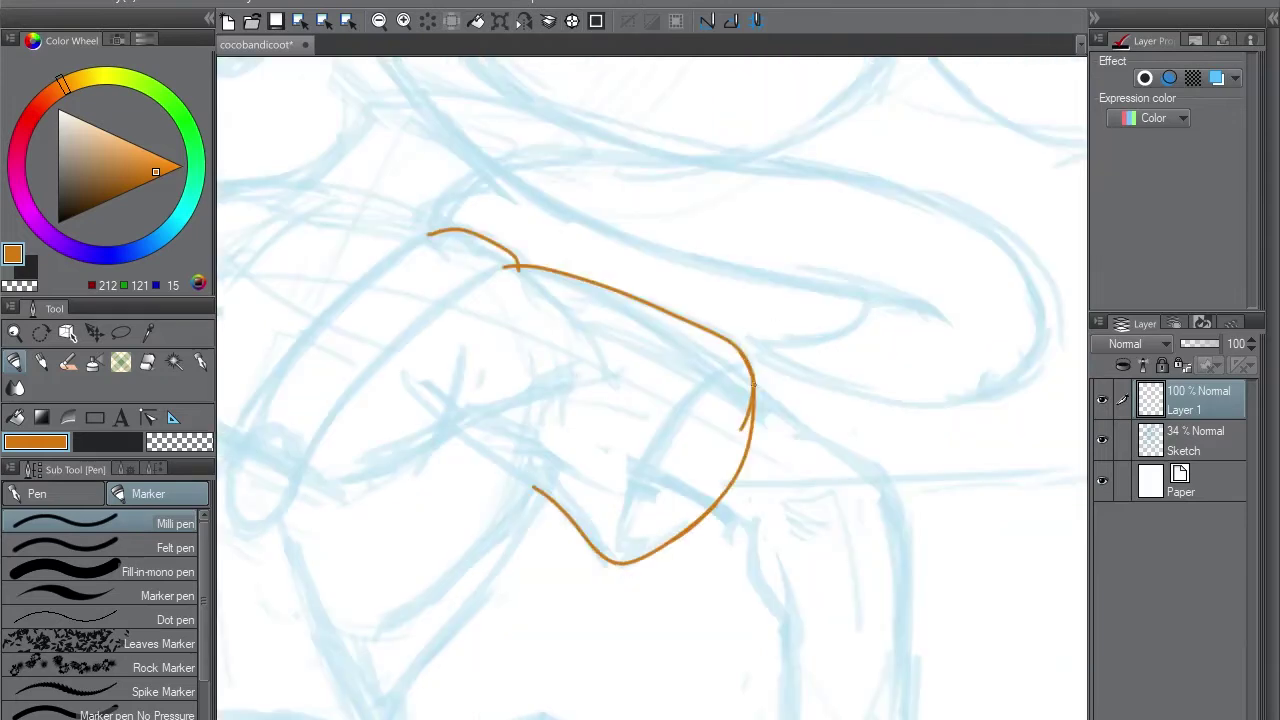
Ink both contours of the lowered arm and outline its fist with the curled fingers
key(e)
key(p)
mouse_move(705, 496)
mouse_down()
mouse_move(617, 203)
mouse_move(712, 341)
mouse_move(706, 455)
mouse_up()
key(ctrl+z)
mouse_move(688, 298)
mouse_down()
mouse_move(694, 457)
mouse_move(504, 419)
mouse_up()
mouse_move(458, 515)
mouse_down()
mouse_move(536, 354)
mouse_move(916, 216)
mouse_move(671, 433)
mouse_move(691, 607)
mouse_move(685, 478)
mouse_move(622, 477)
mouse_move(595, 524)
mouse_move(491, 498)
mouse_move(452, 372)
mouse_move(455, 316)
mouse_move(560, 232)
mouse_move(636, 208)
mouse_up()
drag(510, 432, 596, 477)
mouse_move(603, 482)
mouse_down()
mouse_move(669, 487)
mouse_move(659, 493)
mouse_move(694, 478)
mouse_move(730, 438)
mouse_up()
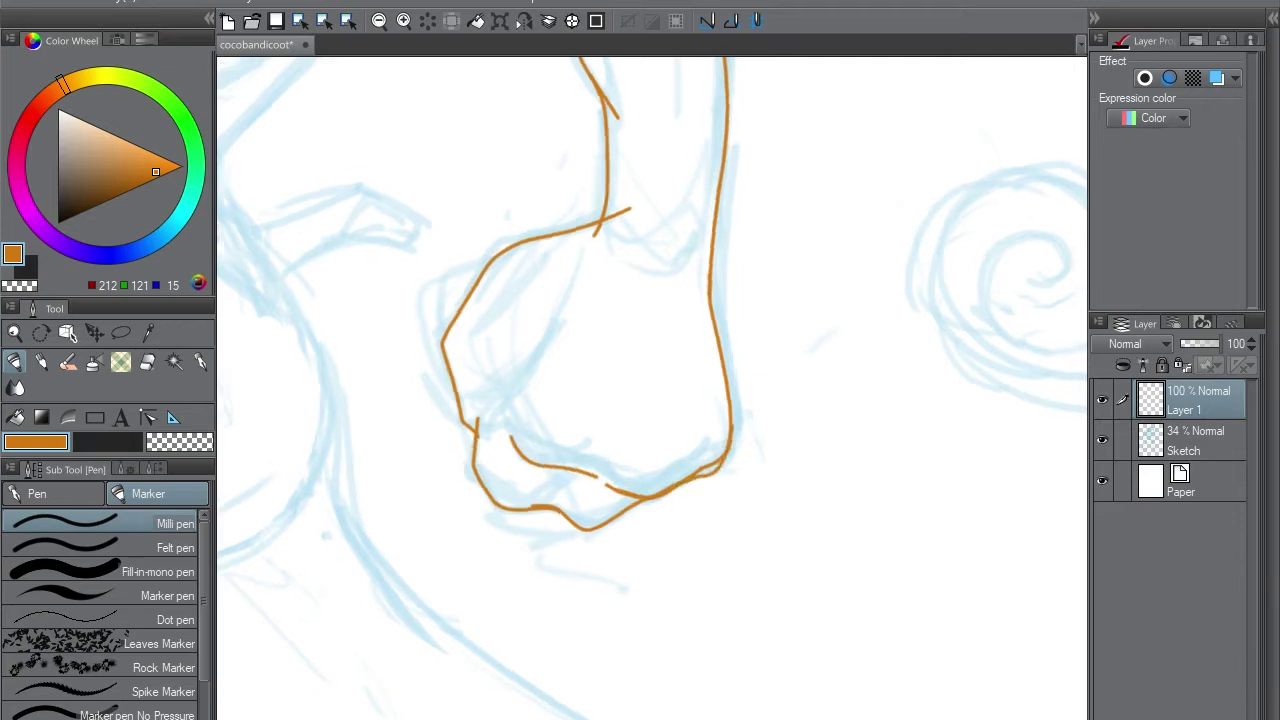
Touch up the outer contour where the lowered arm's wrist meets the fist
key(ctrl+@)
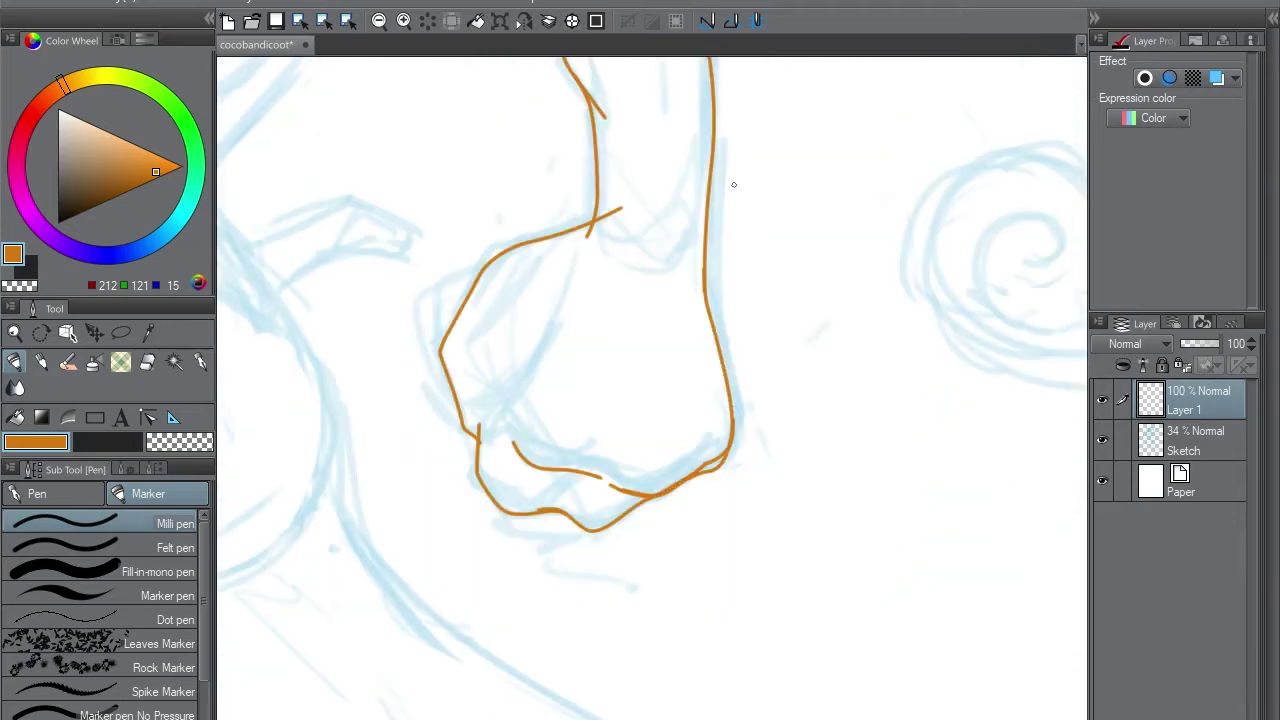
key(e)
mouse_move(716, 340)
mouse_down()
mouse_move(723, 377)
mouse_move(714, 309)
mouse_move(722, 456)
mouse_move(704, 270)
mouse_up()
key(p)
key(ctrl+z)
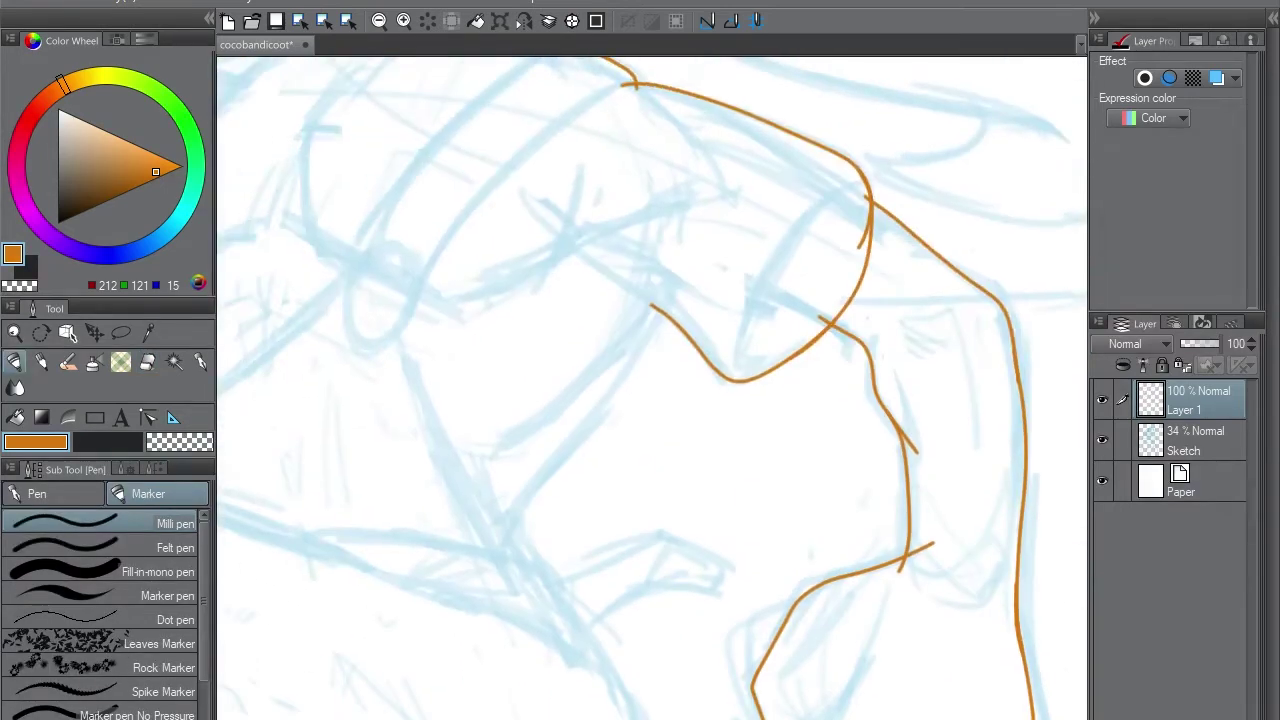
Ink the torso's side from the sleeve to the waist, along with the garment's inner edge
mouse_move(660, 300)
mouse_down()
mouse_move(652, 330)
mouse_move(495, 537)
mouse_up()
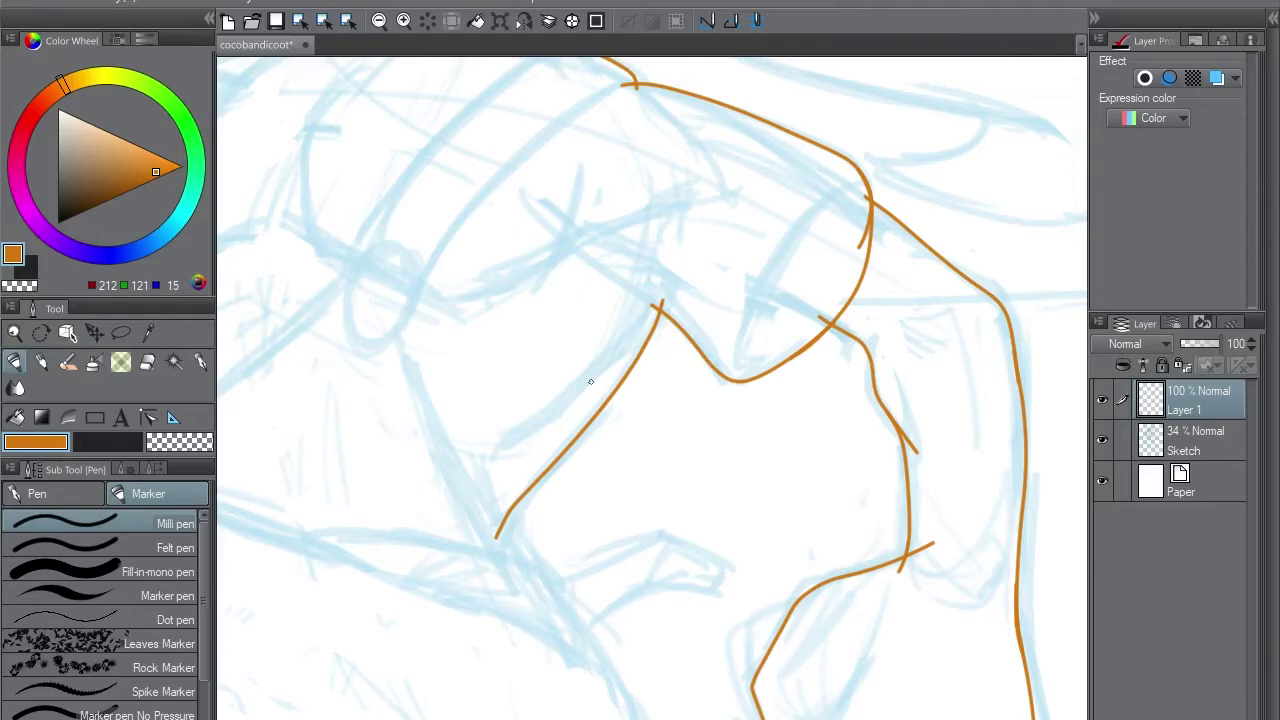
mouse_move(590, 381)
mouse_down()
mouse_move(787, 195)
mouse_move(900, 120)
mouse_up()
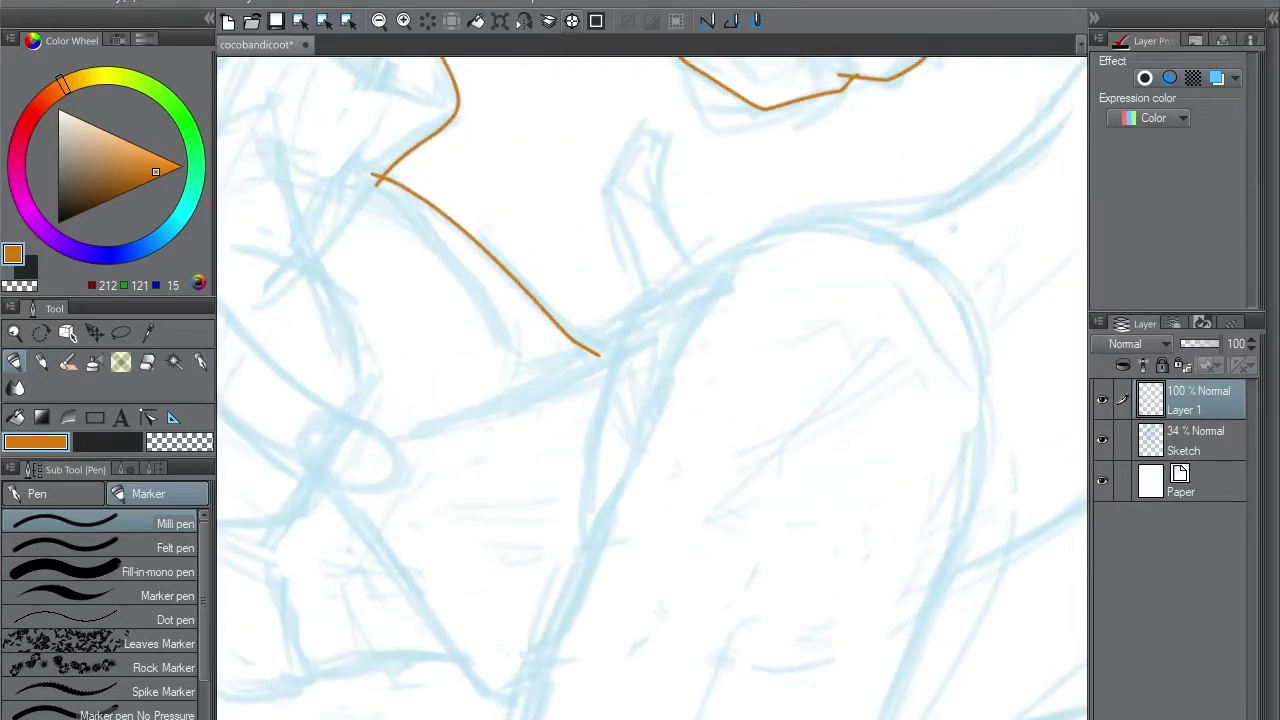
mouse_move(480, 400)
mouse_down()
mouse_move(900, 376)
mouse_move(863, 461)
mouse_up()
mouse_move(772, 248)
mouse_down()
mouse_move(598, 432)
mouse_move(661, 552)
mouse_up()
drag(778, 237, 600, 490)
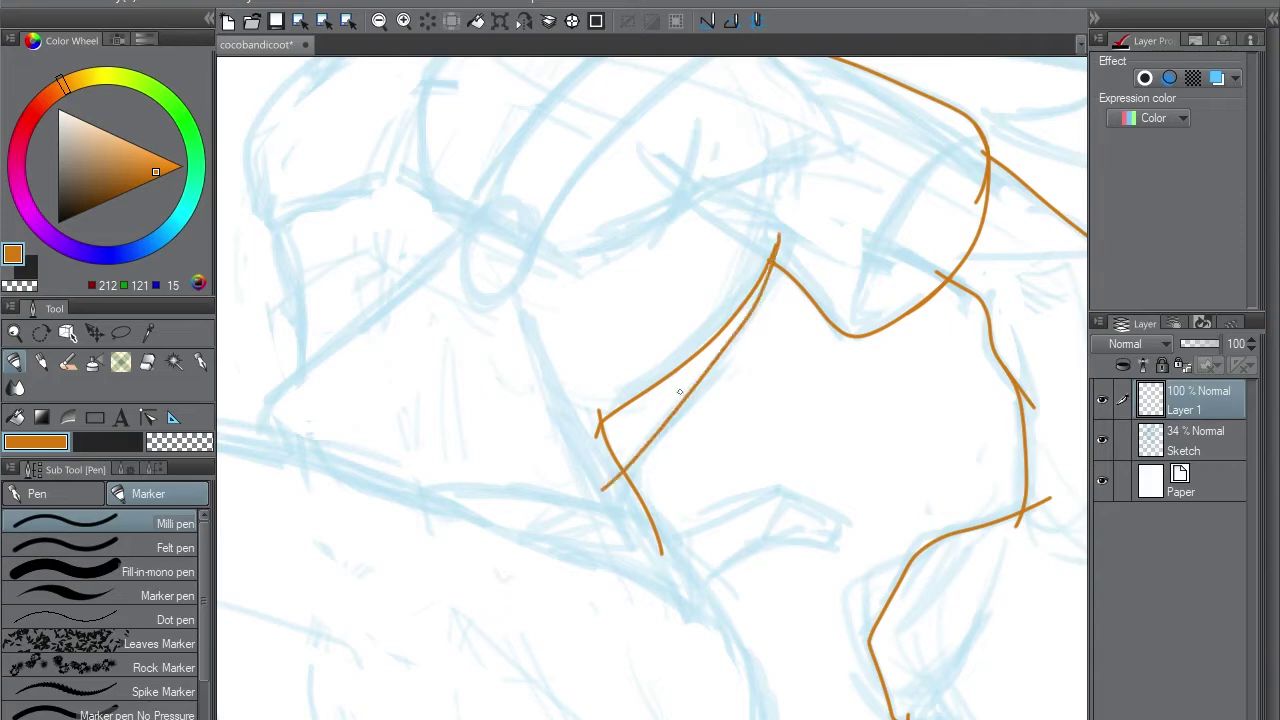
Ink the waistline below the torso and continue the contour over the curve of the hip
drag(704, 458, 644, 298)
drag(594, 363, 616, 402)
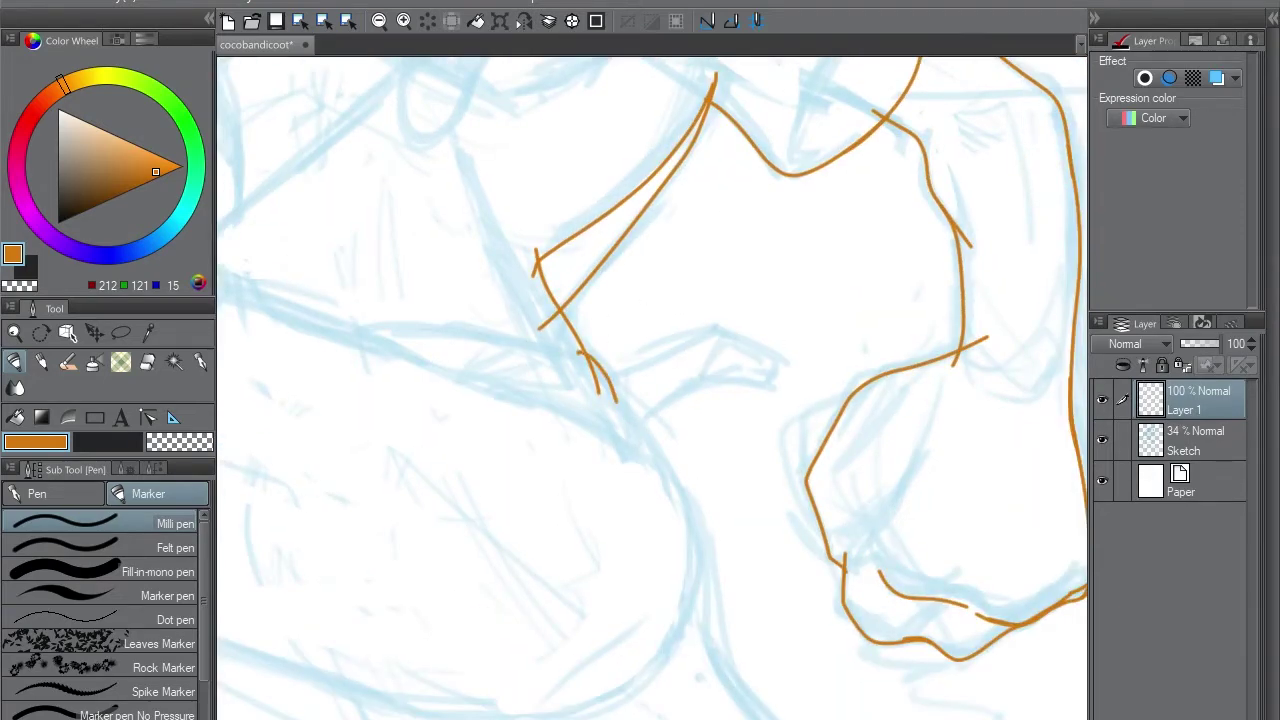
key(ctrl+z)
drag(580, 350, 616, 400)
mouse_move(634, 443)
mouse_down()
mouse_move(766, 414)
mouse_move(620, 440)
mouse_move(708, 410)
mouse_move(888, 408)
mouse_up()
key(ctrl+z)
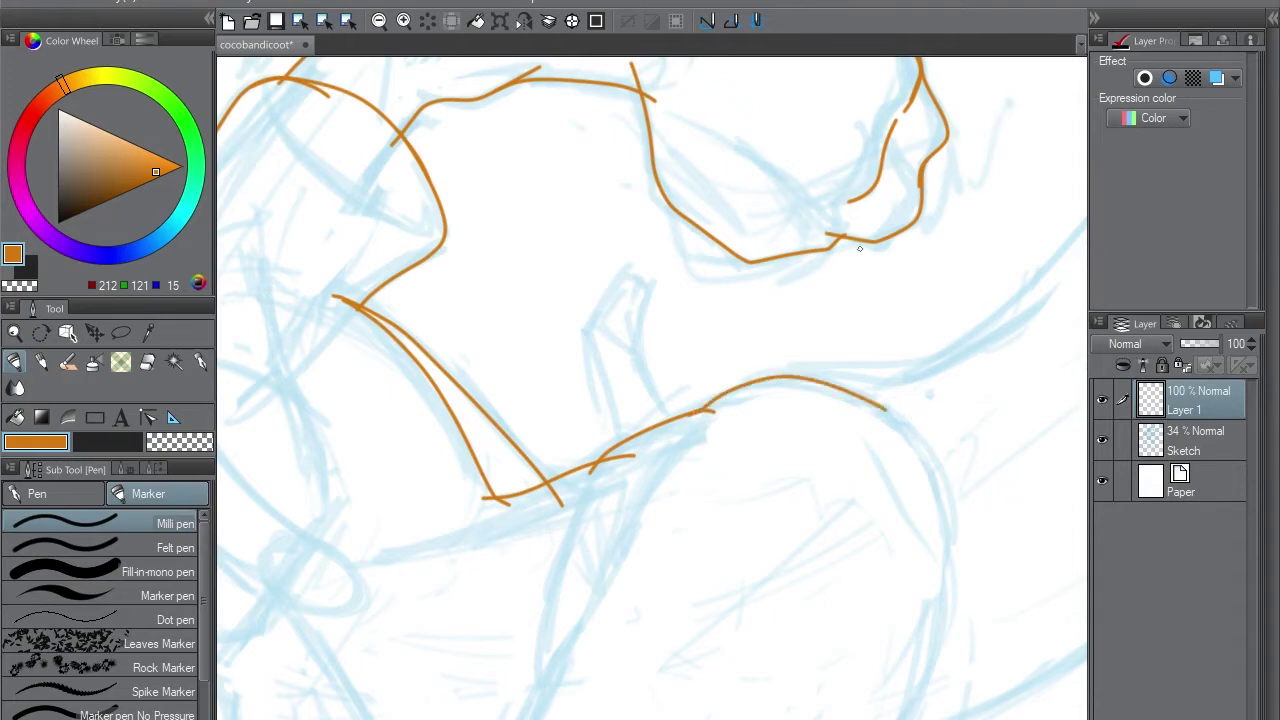
Ink the short angled line at the front of the waist, opposite the finished side of the torso
drag(858, 247, 700, 420)
drag(617, 367, 836, 482)
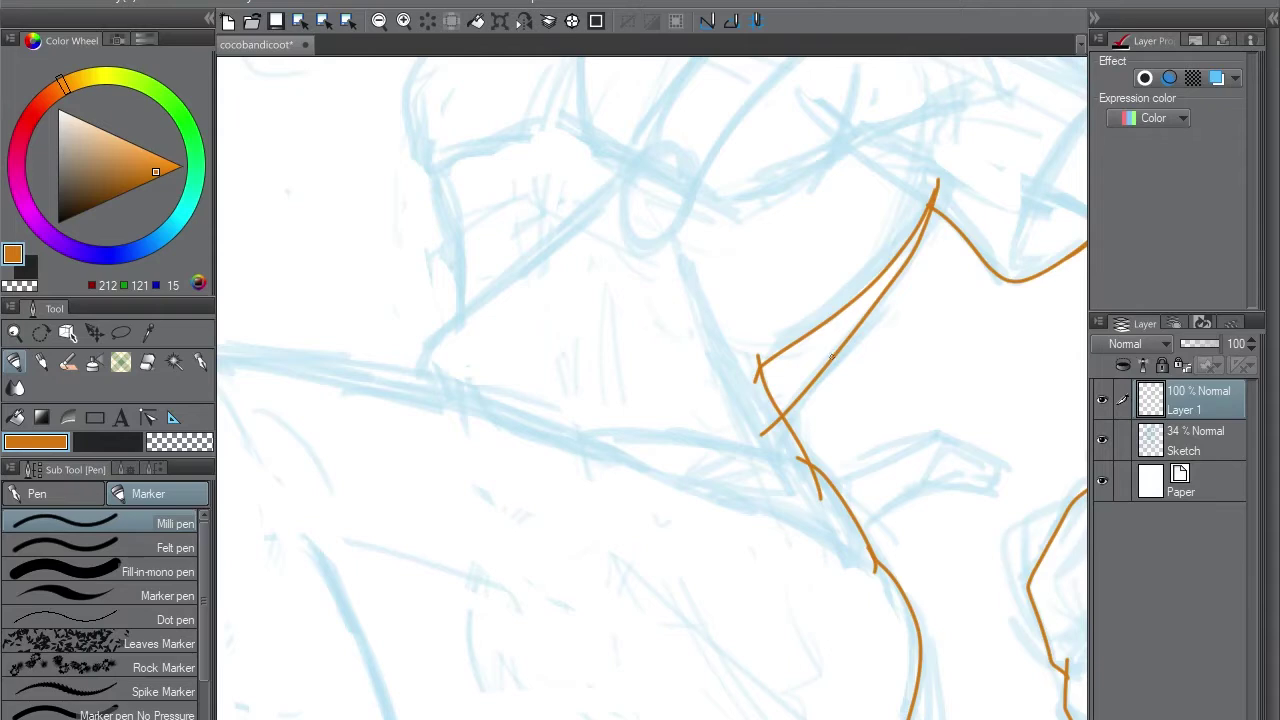
drag(611, 109, 678, 242)
mouse_move(488, 517)
mouse_down()
mouse_move(567, 420)
mouse_move(585, 535)
mouse_up()
Ink the chest curve along the torso's front and carry the contour down to the waist
mouse_move(527, 293)
mouse_down()
mouse_move(515, 319)
mouse_move(522, 428)
mouse_up()
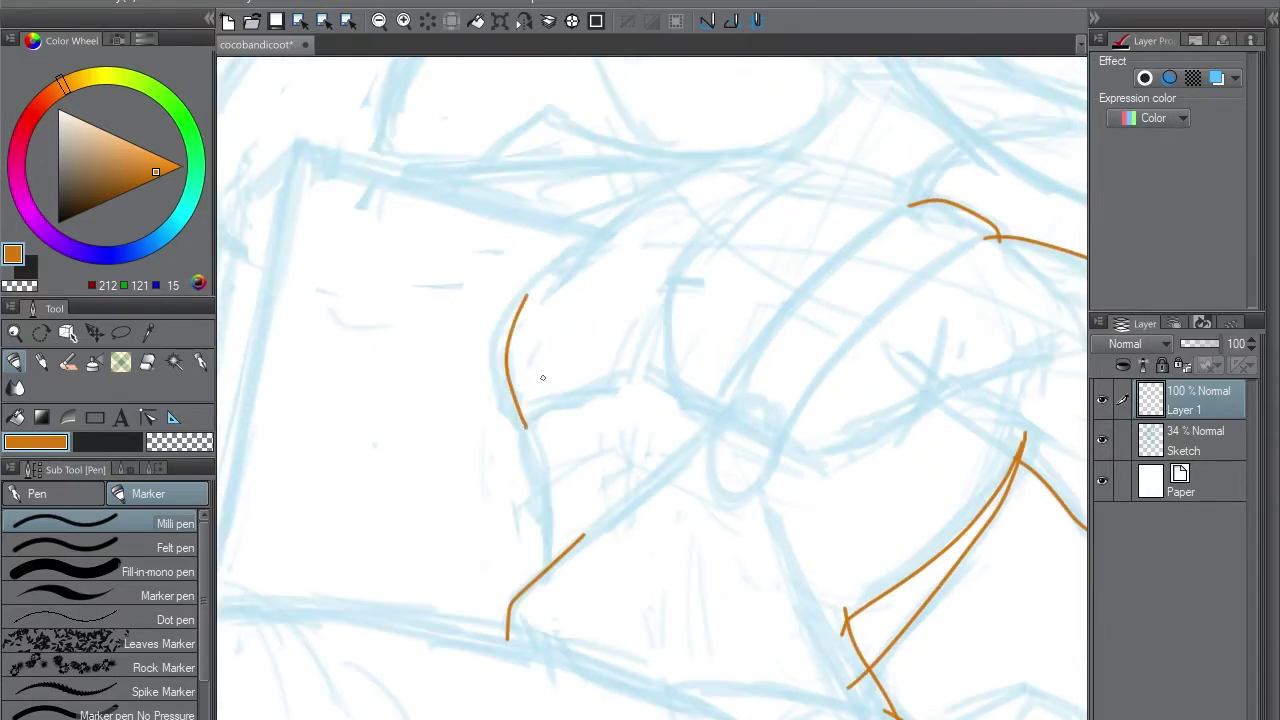
key(ctrl+z)
mouse_move(547, 570)
mouse_down()
mouse_move(520, 425)
mouse_move(567, 250)
mouse_move(510, 403)
mouse_up()
mouse_move(650, 390)
mouse_down()
mouse_move(680, 380)
mouse_move(660, 330)
mouse_move(615, 335)
mouse_up()
key(ctrl+z)
drag(650, 390, 578, 350)
mouse_move(555, 255)
mouse_down()
mouse_move(432, 408)
mouse_move(471, 282)
mouse_move(434, 440)
mouse_move(437, 336)
mouse_move(439, 430)
mouse_up()
key(ctrl+z)
key(ctrl+z)
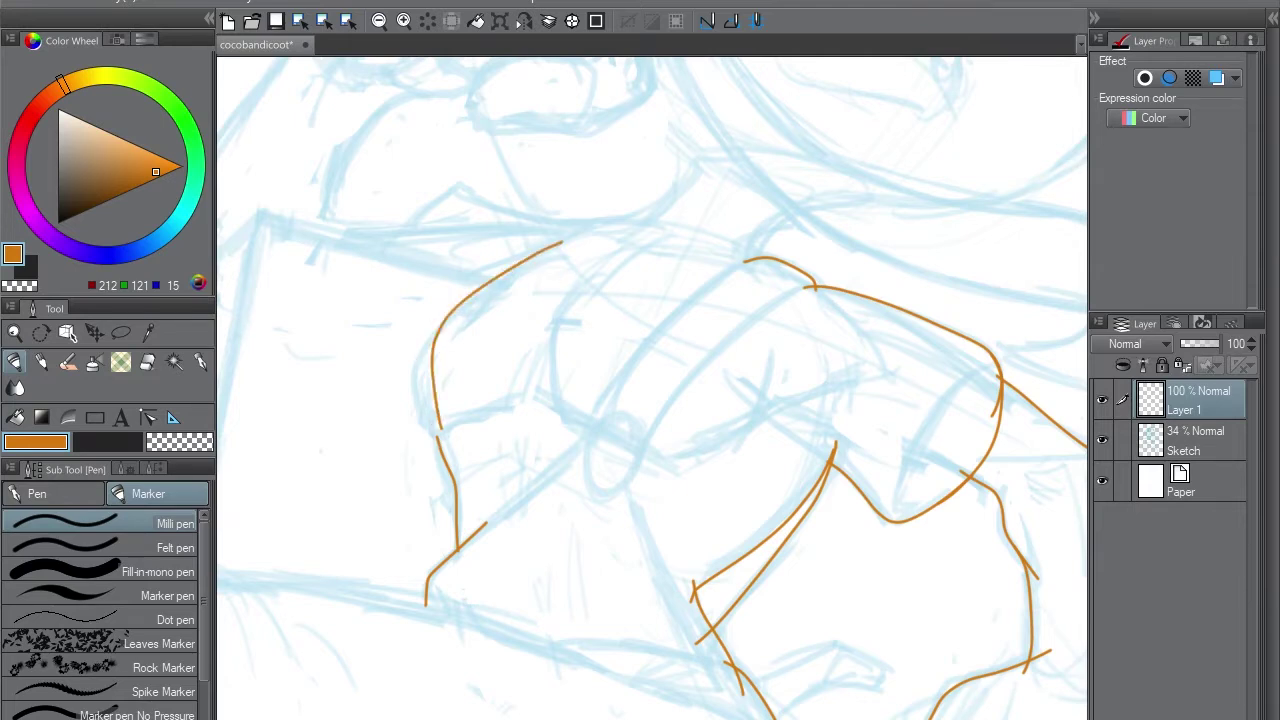
Clean up the junction below the chest curve with the Sketch layer hidden, and show the sketch again
click(1102, 440)
key(e)
drag(440, 457, 462, 482)
key(p)
key(ctrl+z)
key(ctrl+z)
drag(441, 424, 454, 480)
key(e)
key(p)
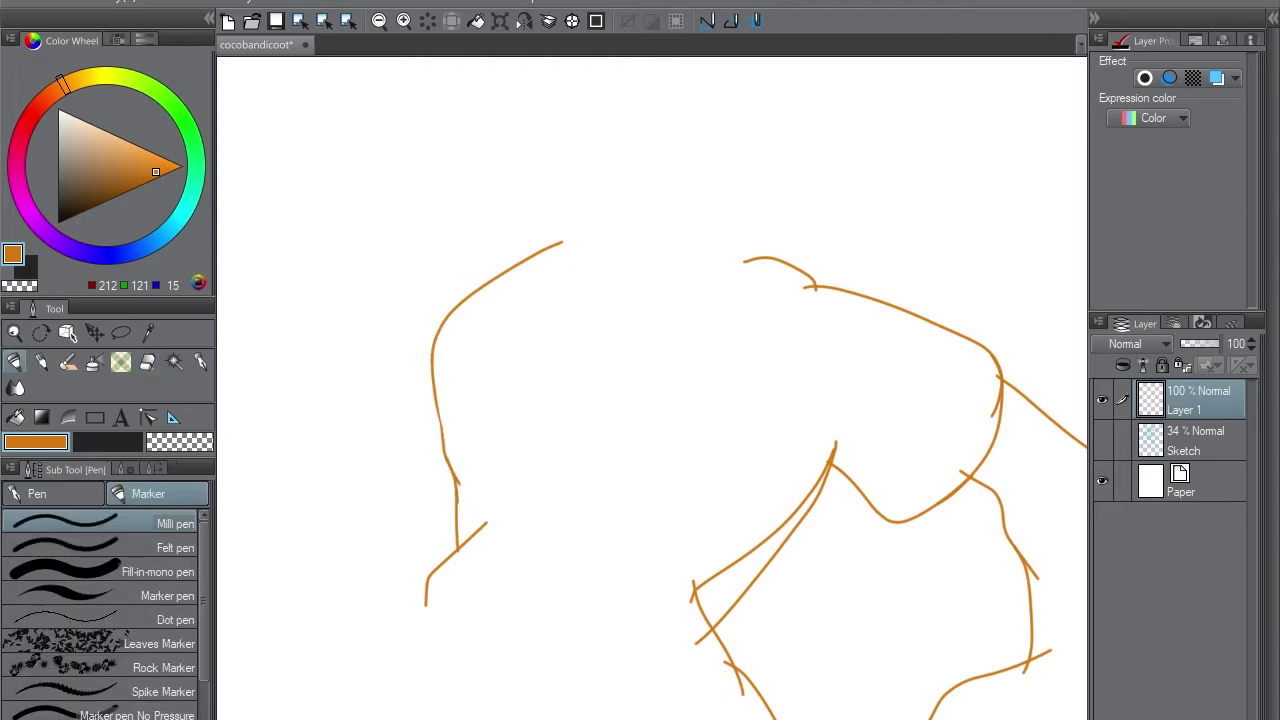
click(1102, 440)
Ink the upper arm contour beneath the raised fist, the shoulder curve and the short neck lines beside the head
mouse_move(650, 390)
mouse_down()
mouse_move(825, 457)
mouse_move(802, 526)
mouse_up()
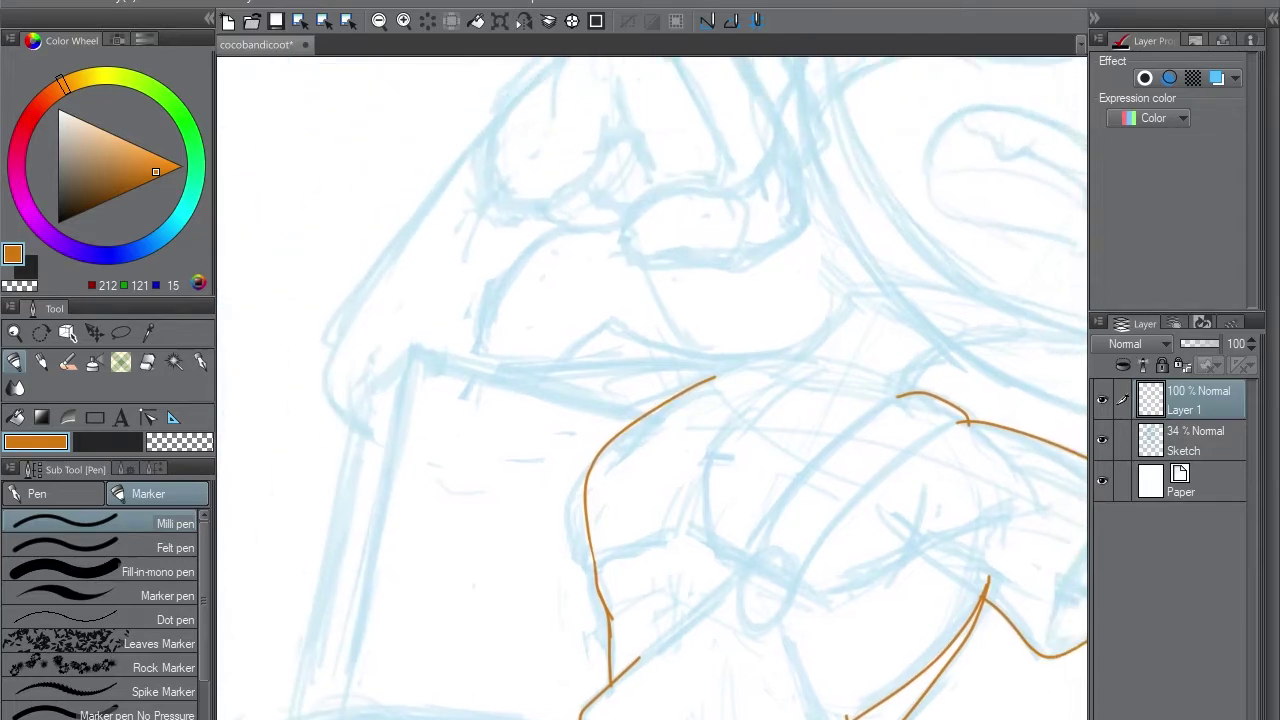
mouse_move(524, 404)
mouse_down()
mouse_move(614, 322)
mouse_move(796, 366)
mouse_move(790, 340)
mouse_move(720, 327)
mouse_move(708, 440)
mouse_up()
mouse_move(612, 396)
mouse_down()
mouse_move(620, 464)
mouse_move(676, 445)
mouse_move(696, 408)
mouse_move(732, 390)
mouse_up()
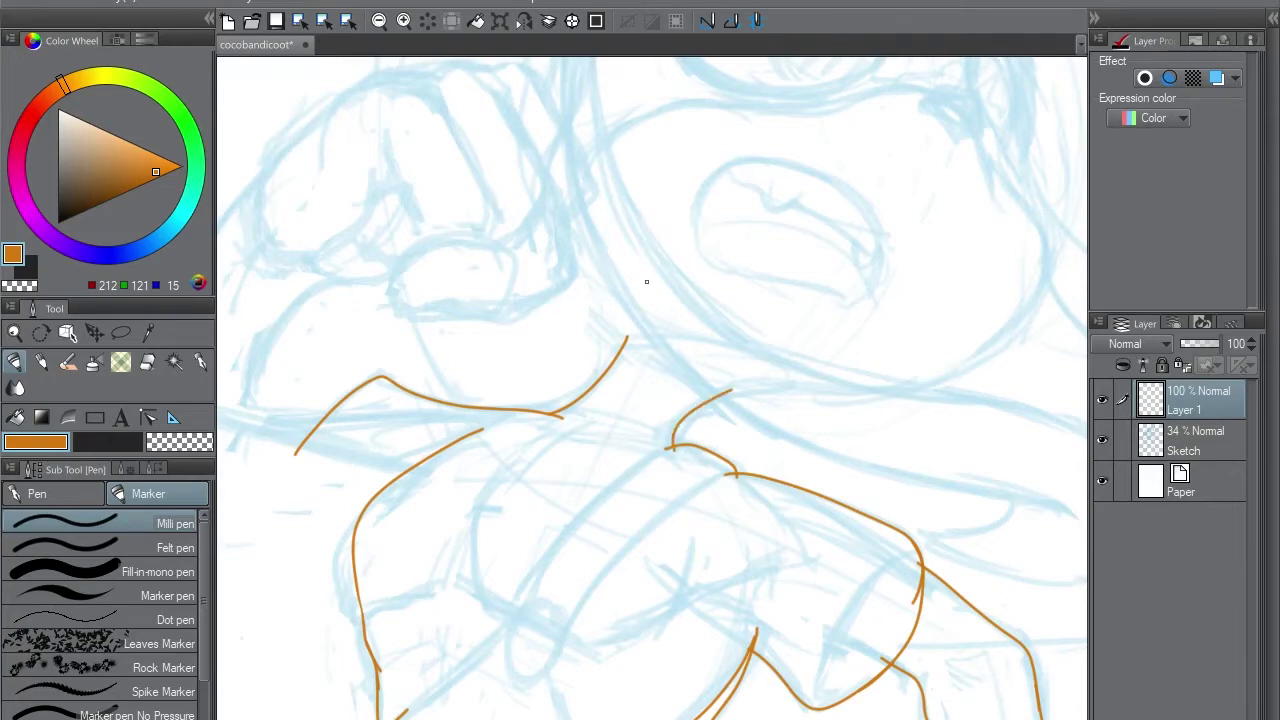
mouse_move(853, 297)
mouse_down()
mouse_move(571, 258)
mouse_move(664, 285)
mouse_move(592, 305)
mouse_up()
key(ctrl+z)
key(ctrl+z)
drag(545, 343, 684, 284)
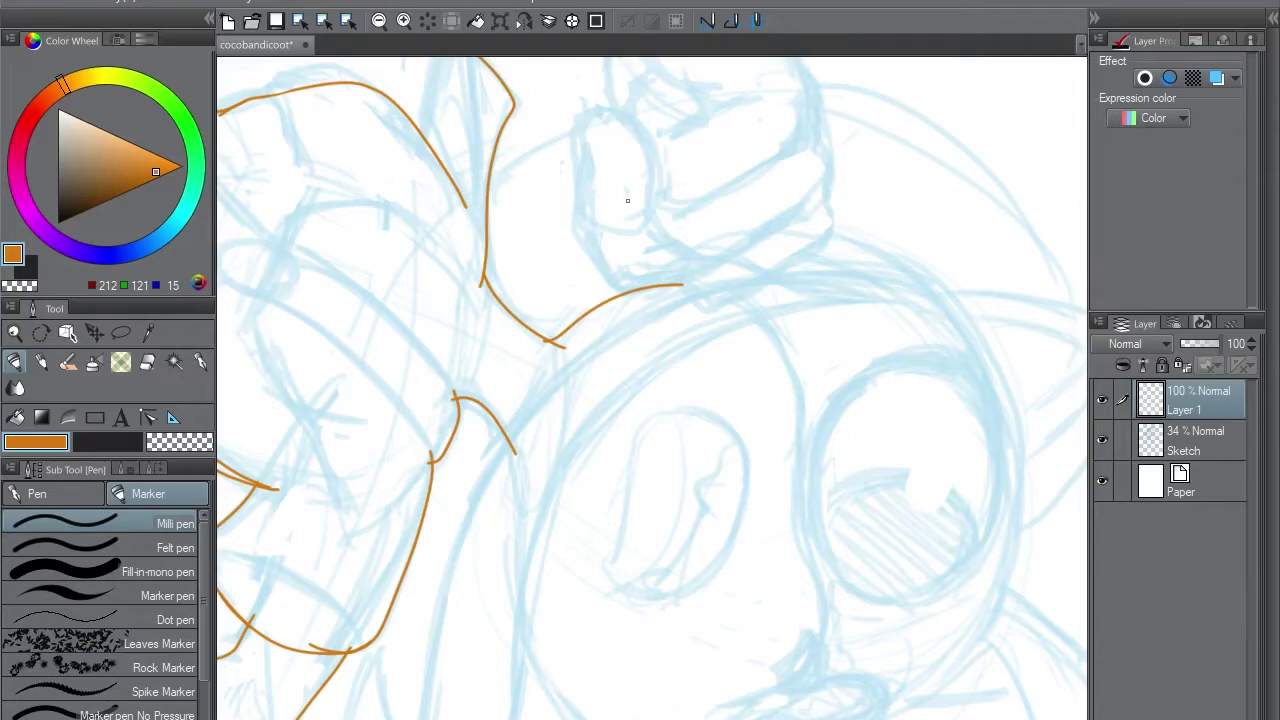
drag(628, 200, 560, 260)
key(ctrl+z)
mouse_move(529, 398)
mouse_down()
mouse_move(543, 470)
mouse_move(588, 512)
mouse_move(514, 400)
mouse_move(670, 337)
mouse_up()
key(ctrl+z)
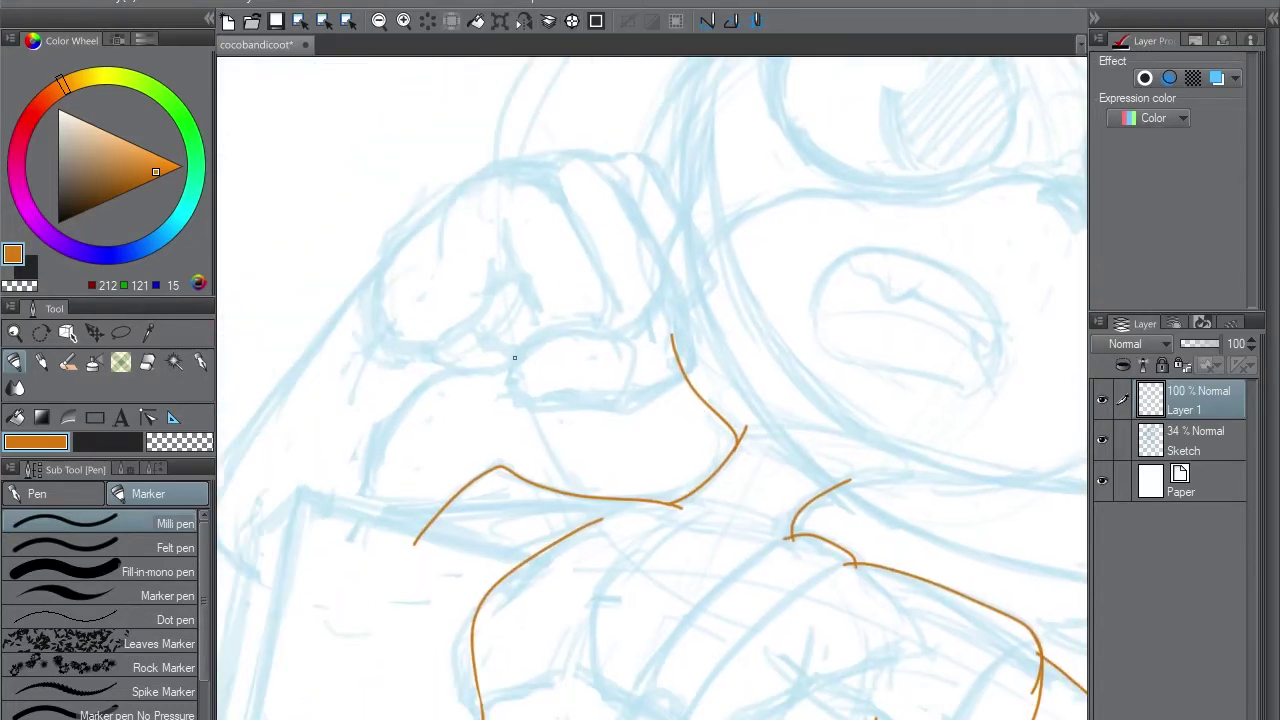
Ink the raised fist's outline from around the thumb up along the side facing the head
mouse_move(508, 355)
mouse_down()
mouse_move(538, 405)
mouse_move(616, 415)
mouse_move(691, 372)
mouse_move(714, 276)
mouse_up()
mouse_move(640, 420)
mouse_down()
mouse_move(660, 230)
mouse_move(700, 130)
mouse_up()
drag(618, 352, 655, 502)
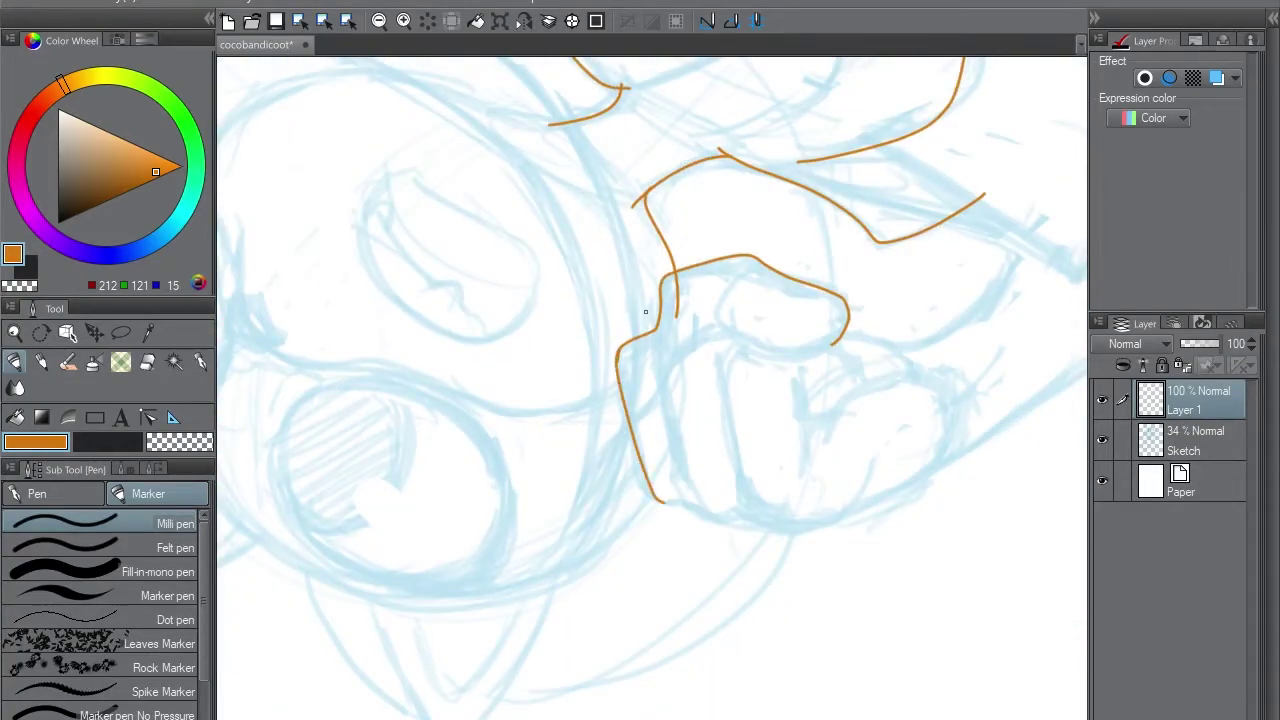
mouse_move(640, 420)
mouse_down()
mouse_move(660, 300)
mouse_move(700, 310)
mouse_move(620, 315)
mouse_up()
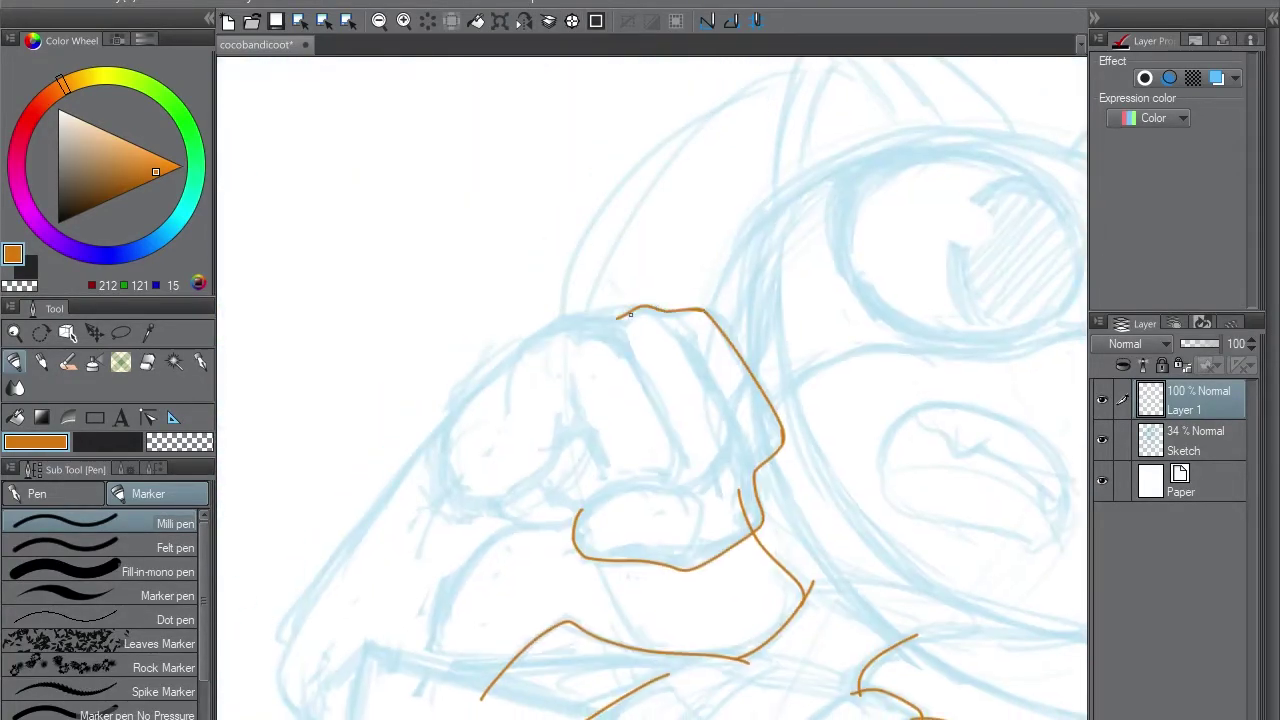
key(ctrl+z)
drag(704, 310, 626, 314)
key(ctrl+z)
drag(720, 263, 685, 175)
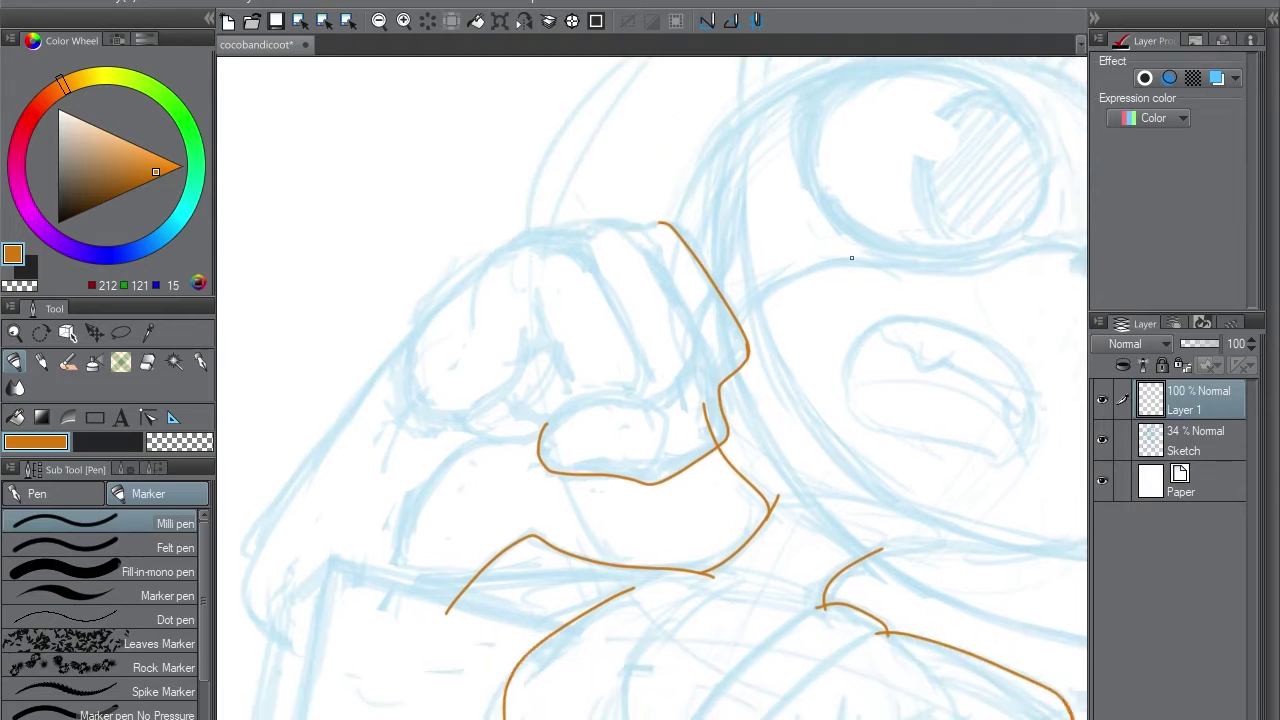
Erase the line overlap below the fist, and cut and paste the lassoed fist outline onto its own layer
key(e)
mouse_move(724, 452)
mouse_down()
mouse_move(714, 434)
mouse_move(745, 470)
mouse_up()
drag(750, 453, 684, 351)
key(m)
mouse_move(508, 128)
mouse_down()
mouse_move(571, 94)
mouse_move(480, 400)
mouse_move(505, 115)
mouse_up()
key(ctrl+x)
key(ctrl+v)
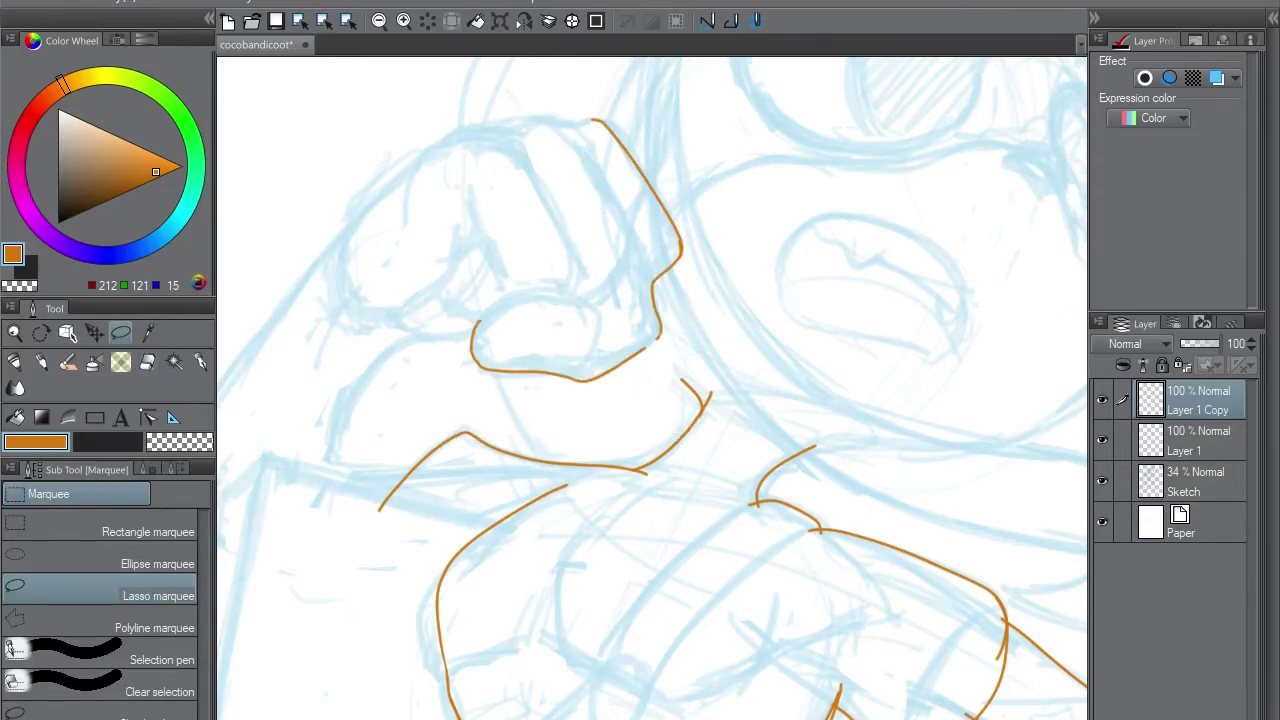
Close the raised arm's outline over the knuckles, down the forearm, around the elbow and back to the thumb
key(p)
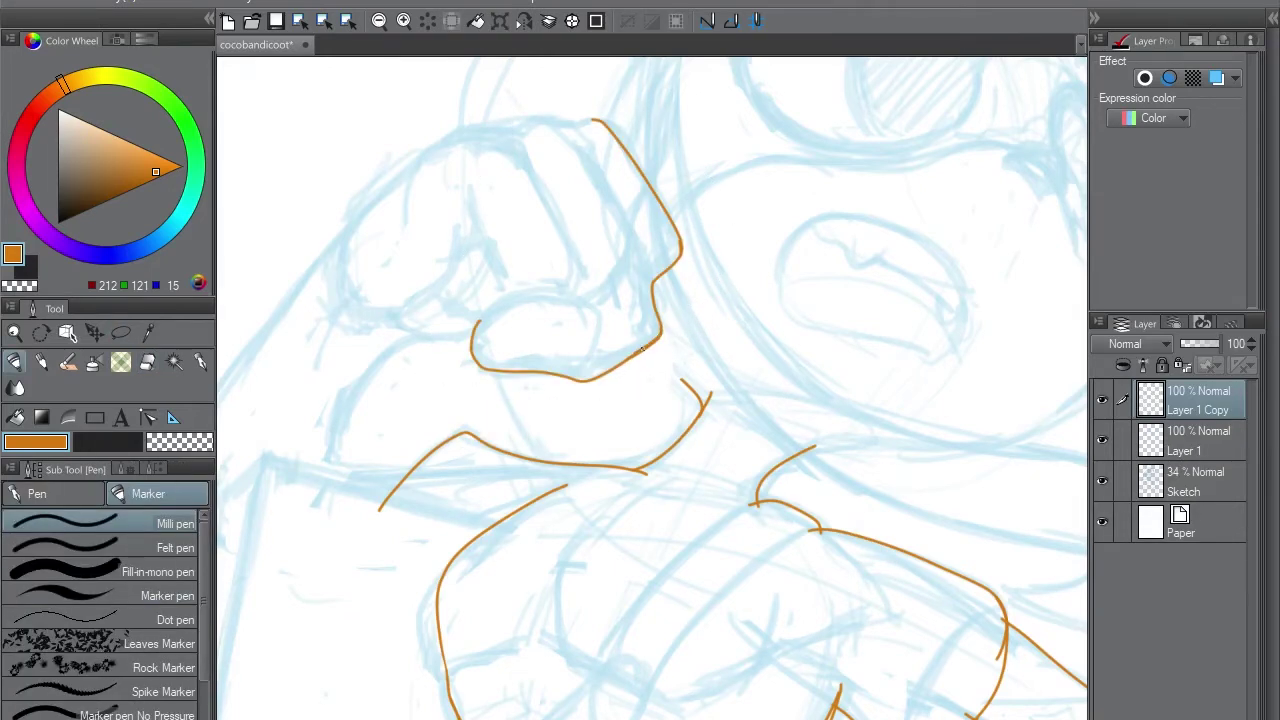
drag(643, 347, 779, 415)
mouse_move(712, 191)
mouse_down()
mouse_move(645, 200)
mouse_move(598, 268)
mouse_up()
drag(516, 290, 678, 260)
mouse_move(518, 288)
mouse_down()
mouse_move(418, 388)
mouse_move(533, 318)
mouse_move(450, 414)
mouse_move(425, 628)
mouse_up()
mouse_move(677, 395)
mouse_down()
mouse_move(609, 407)
mouse_move(530, 556)
mouse_up()
key(ctrl+z)
drag(614, 404, 515, 553)
scroll(650, 400, down, 3)
drag(425, 490, 513, 422)
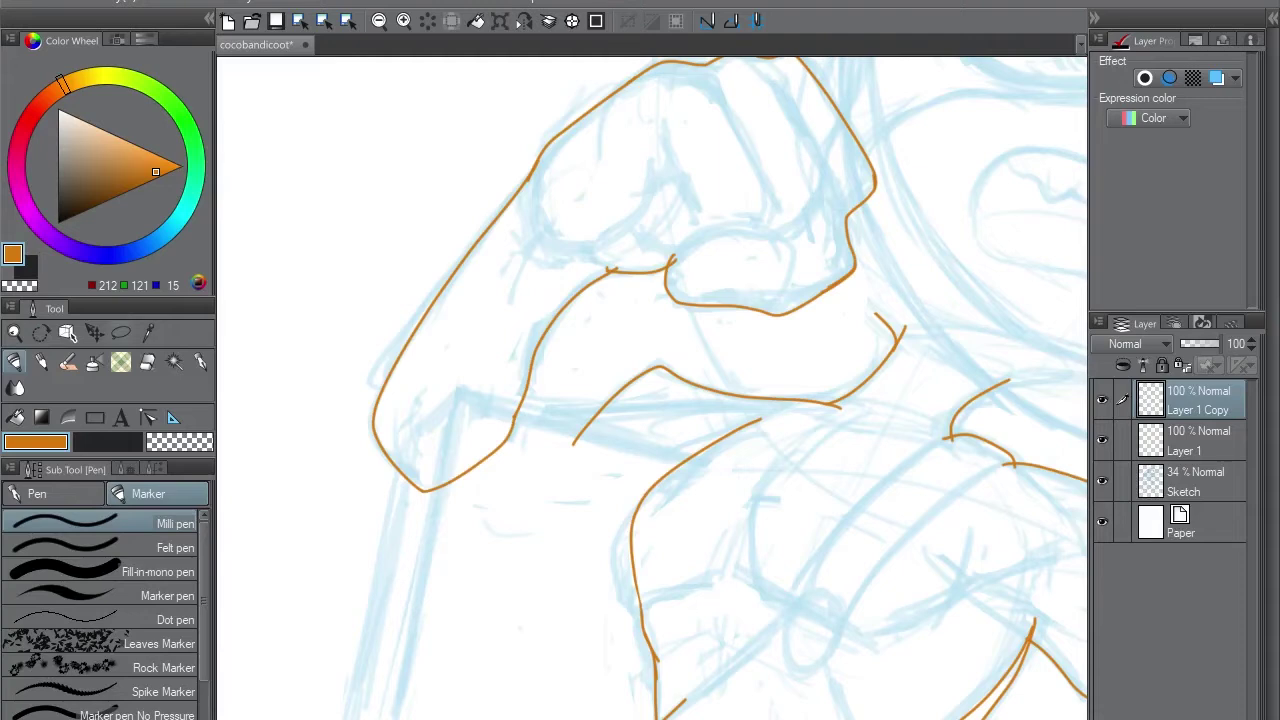
Select the enclosed raised arm and fist with the Magic wand, fill the area with orange and deselect
key(w)
click(650, 180)
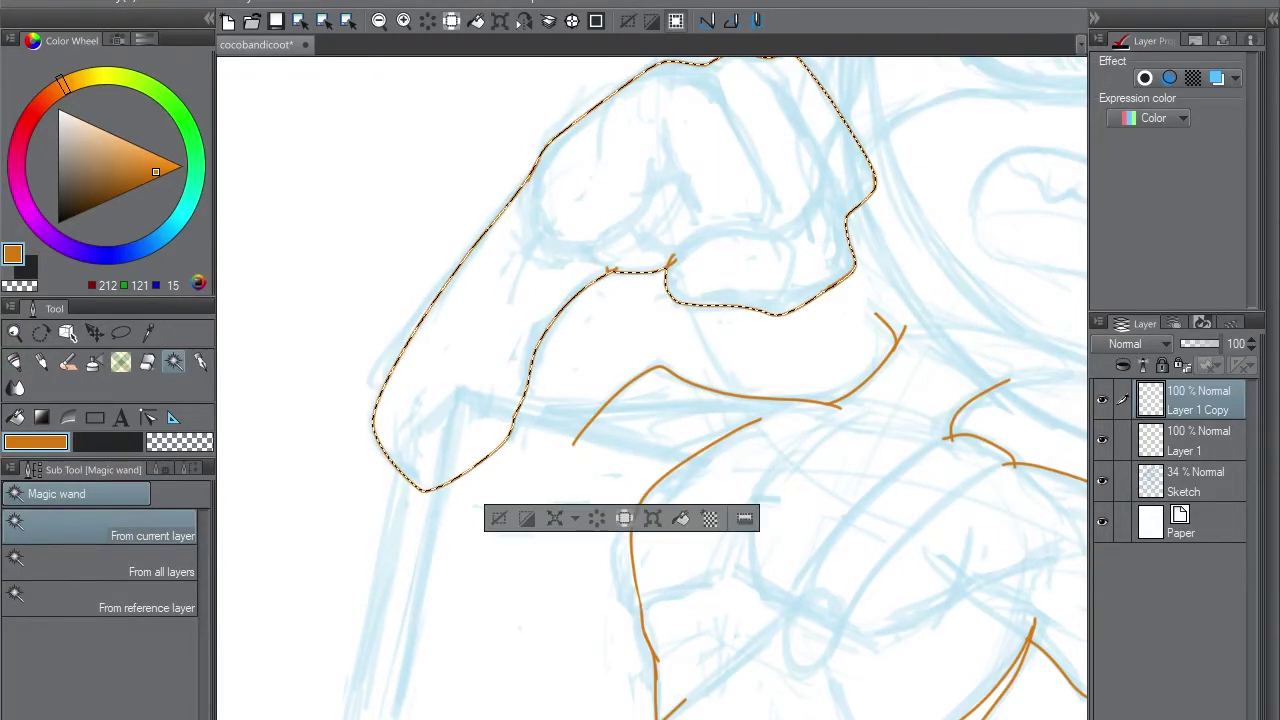
key(alt+BackSpace)
key(ctrl+d)
key(p)
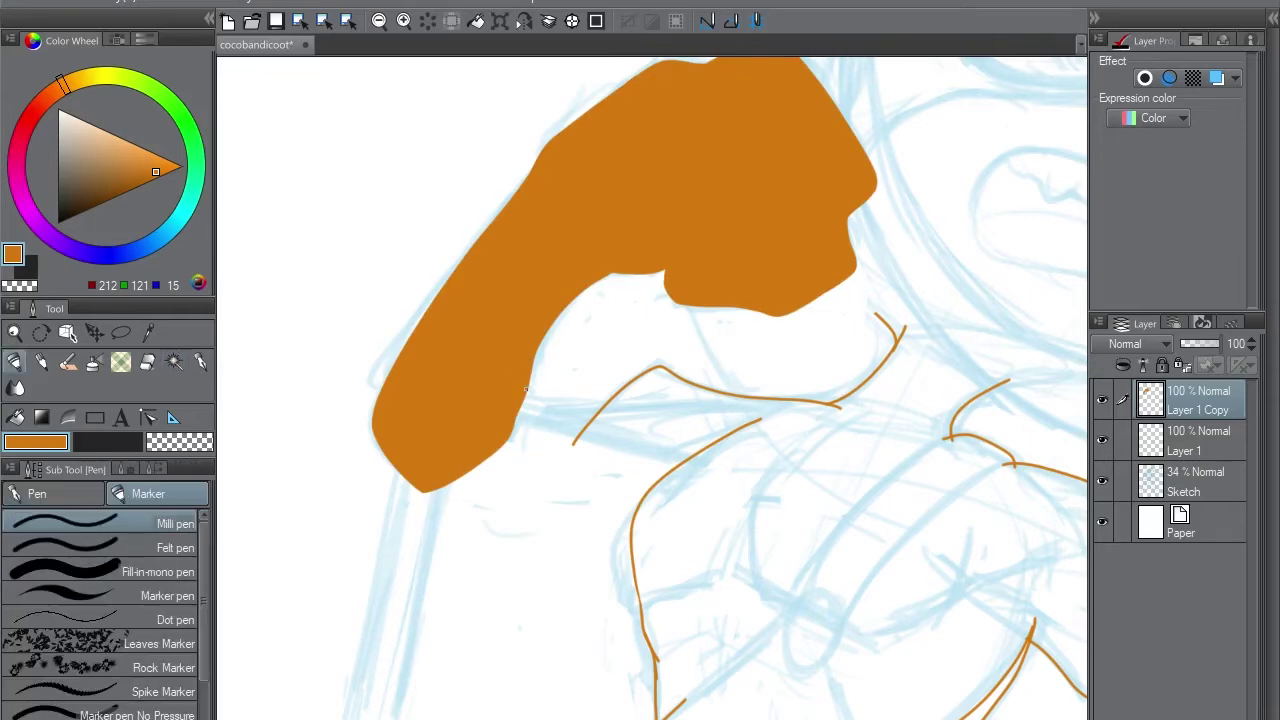
Touch up the filled arm's edge, hide its layer, rename it RightArm and make Layer 1 active
mouse_move(525, 390)
mouse_down()
mouse_move(518, 411)
mouse_move(526, 387)
mouse_up()
drag(650, 380, 644, 251)
click(1102, 399)
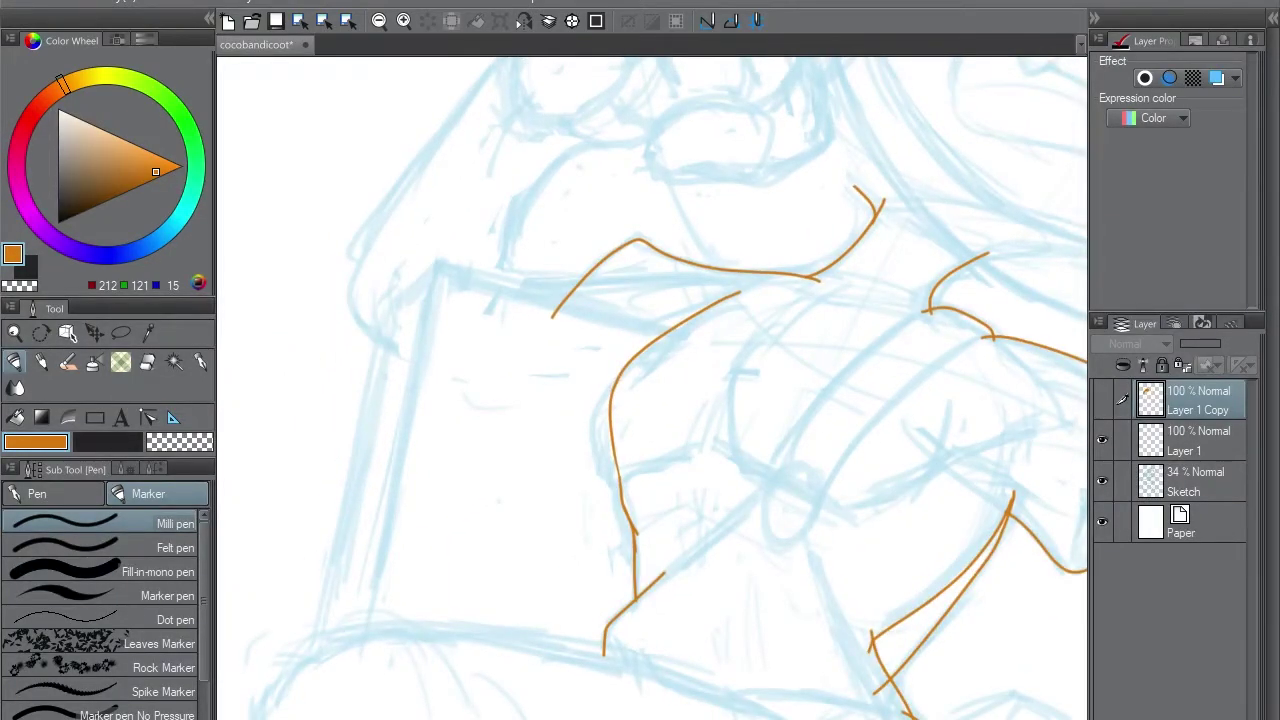
click(1190, 440)
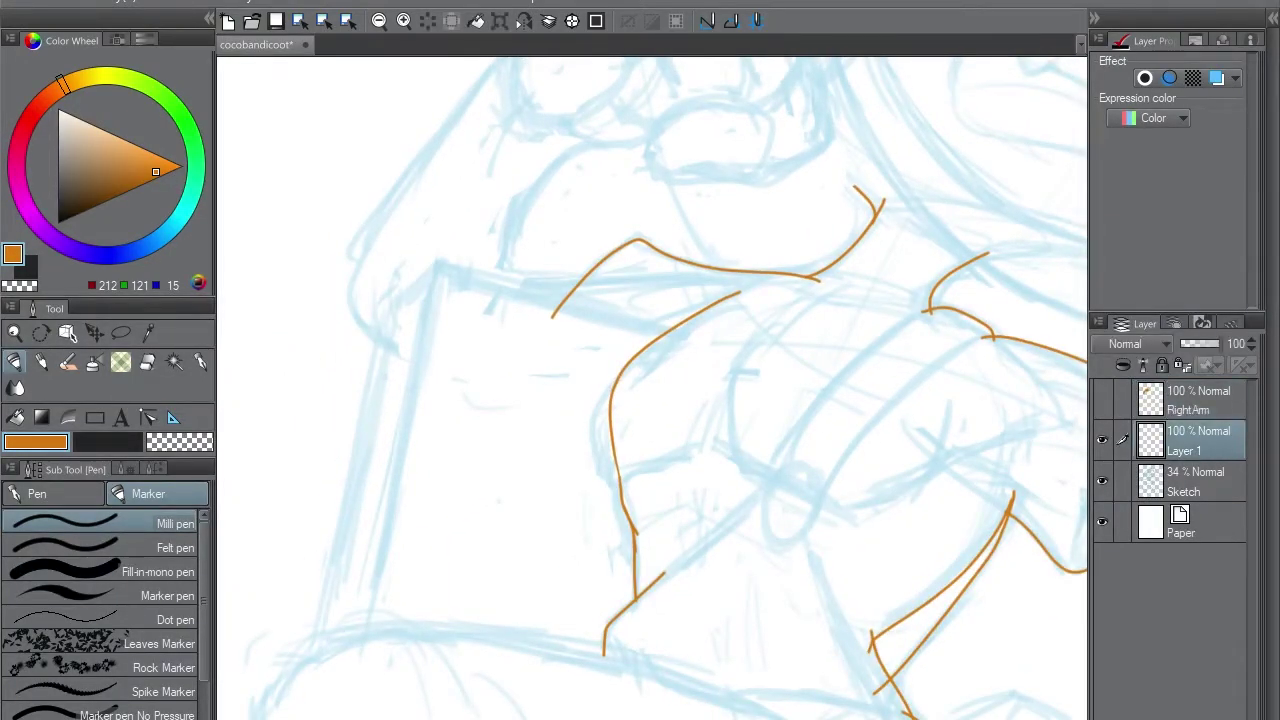
Add a new layer named Laptop above Layer 1 and set the secondary colour to pink (242, 68, 146)
key(ctrl+shift+n)
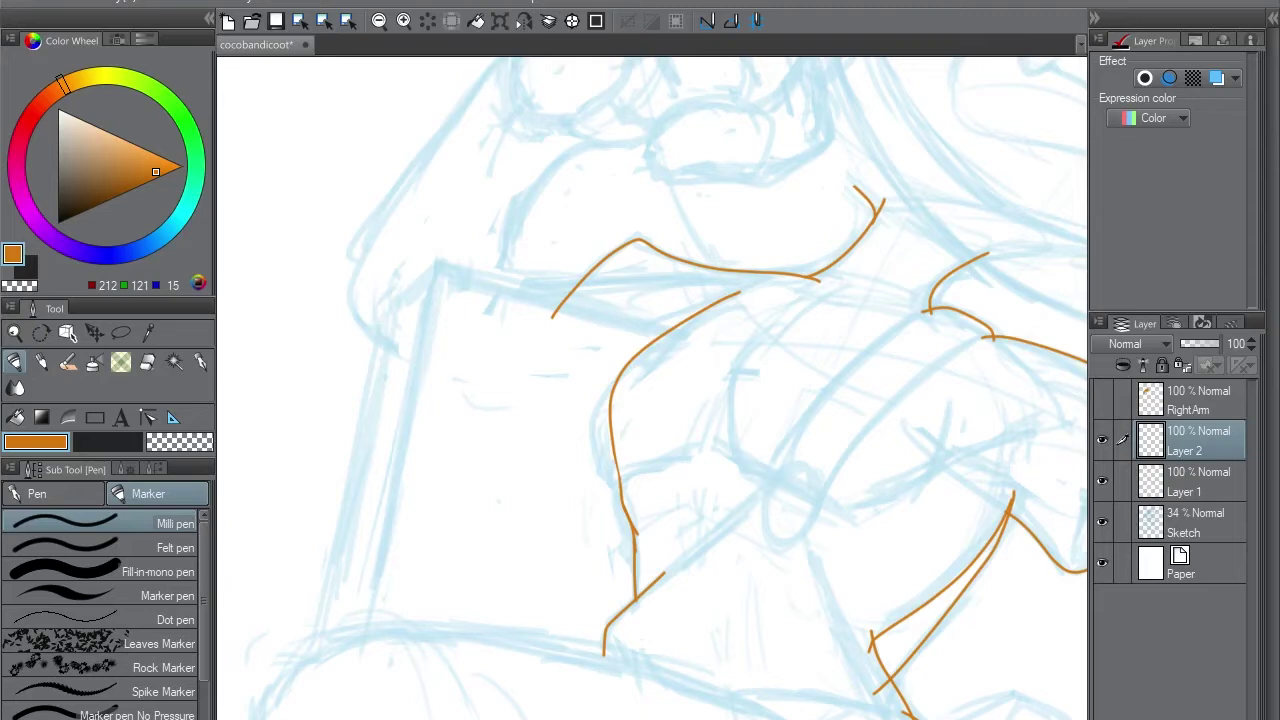
click(12, 192)
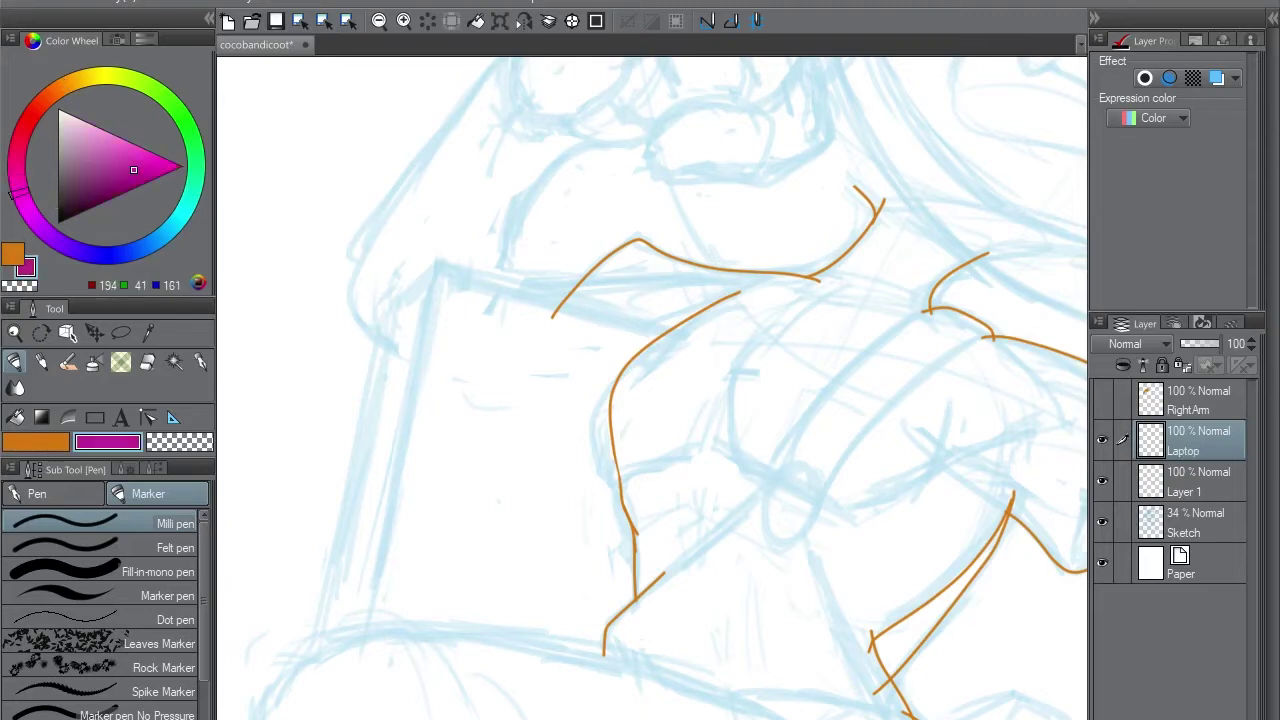
drag(12, 192, 12, 160)
click(142, 152)
drag(348, 391, 377, 347)
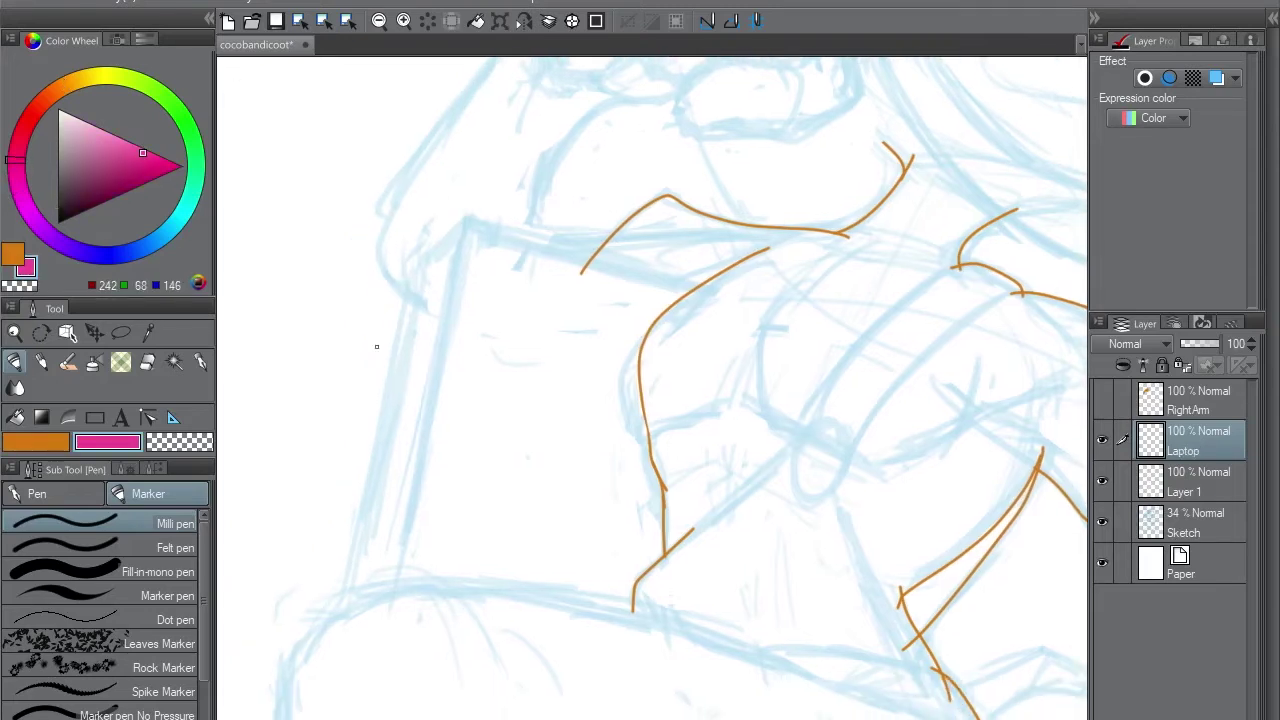
shift+click(466, 220)
shift+click(423, 264)
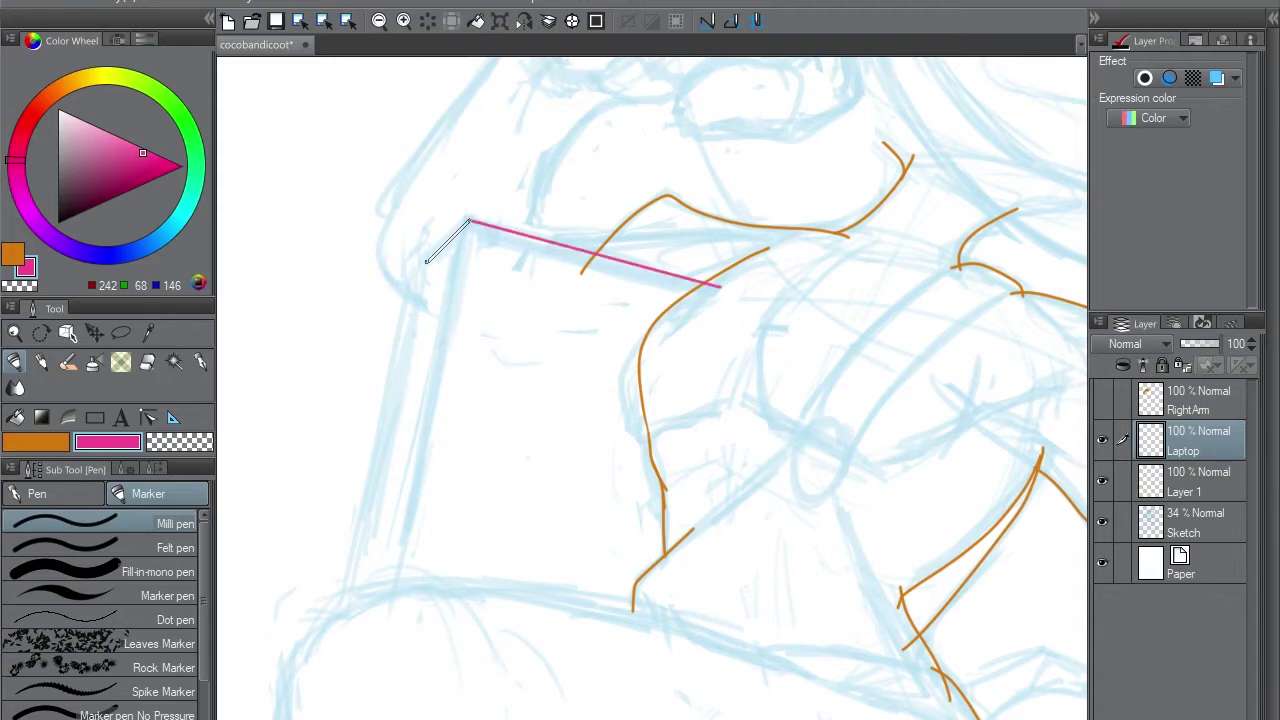
shift+click(337, 623)
key(ctrl+z)
key(ctrl+z)
key(ctrl+z)
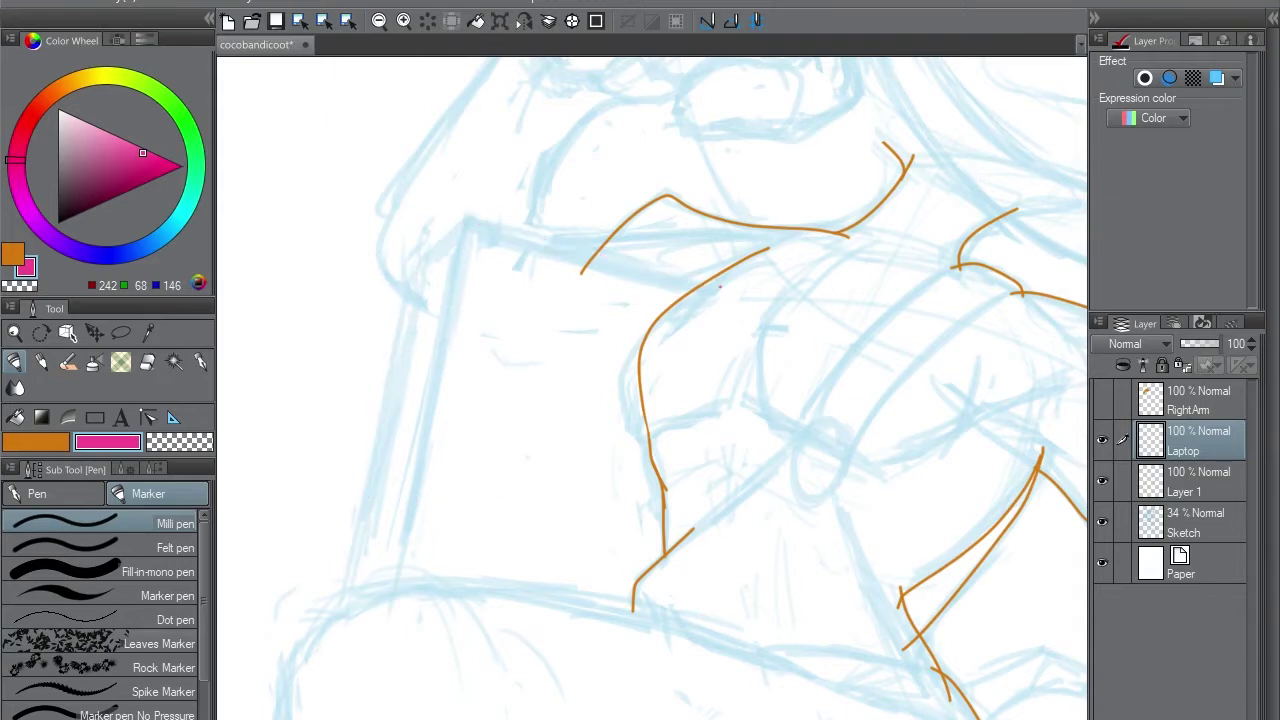
Draw the laptop lid as a filled pink polygon with a bevelled upper corner using the Continuous curves tool
key(u)
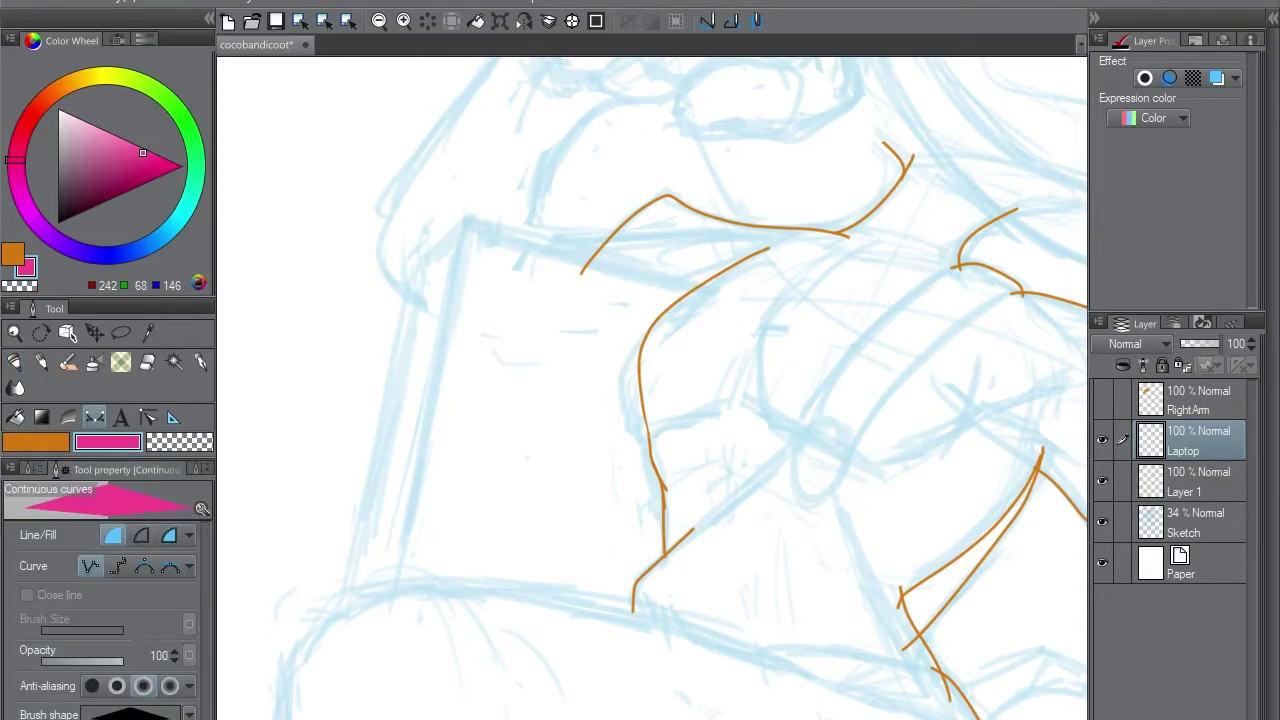
click(632, 238)
click(468, 220)
click(422, 262)
click(336, 638)
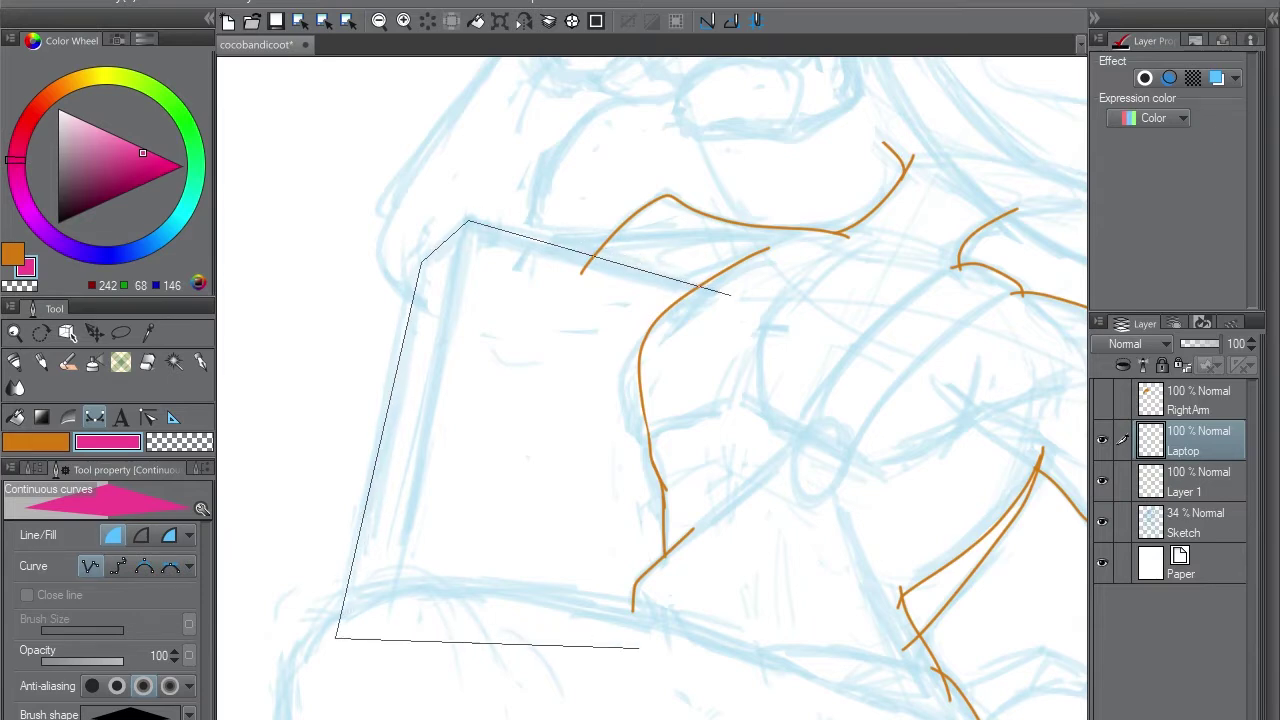
click(684, 670)
double_click(730, 296)
Show the RightArm layer, place it beneath Laptop, and bring Layer 1 above both
click(1102, 400)
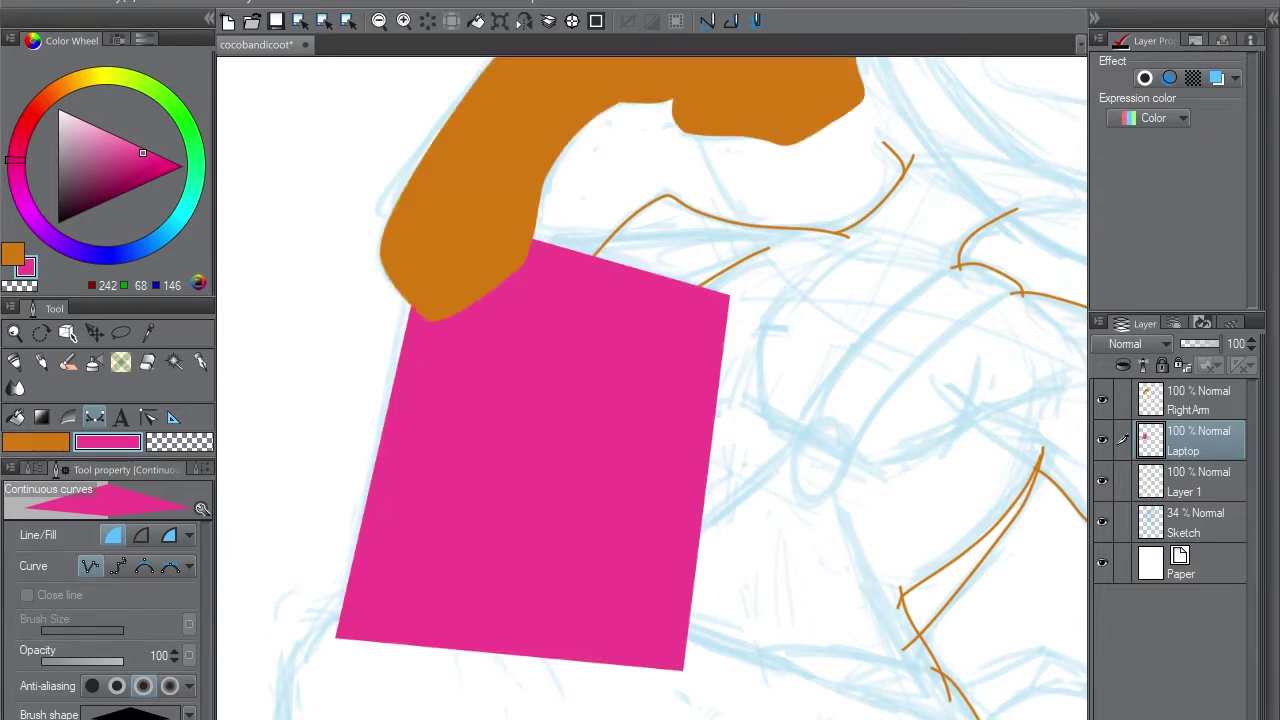
drag(1190, 400, 1190, 460)
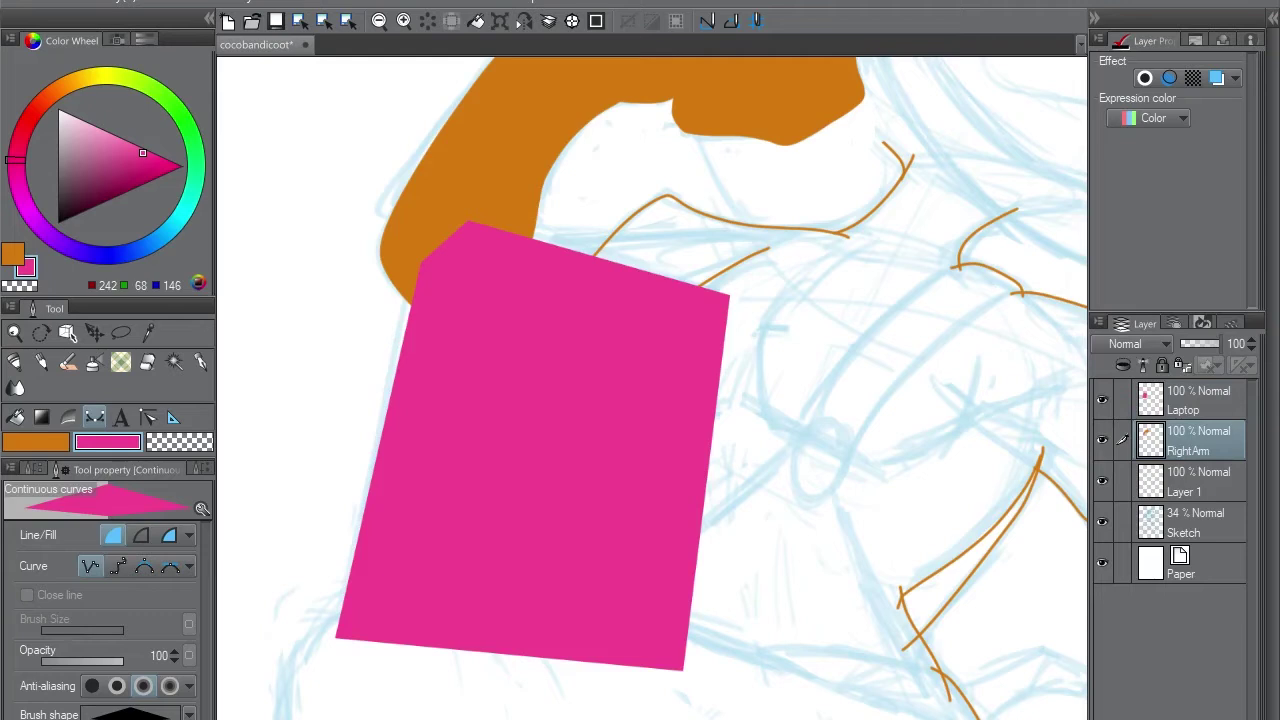
click(1190, 481)
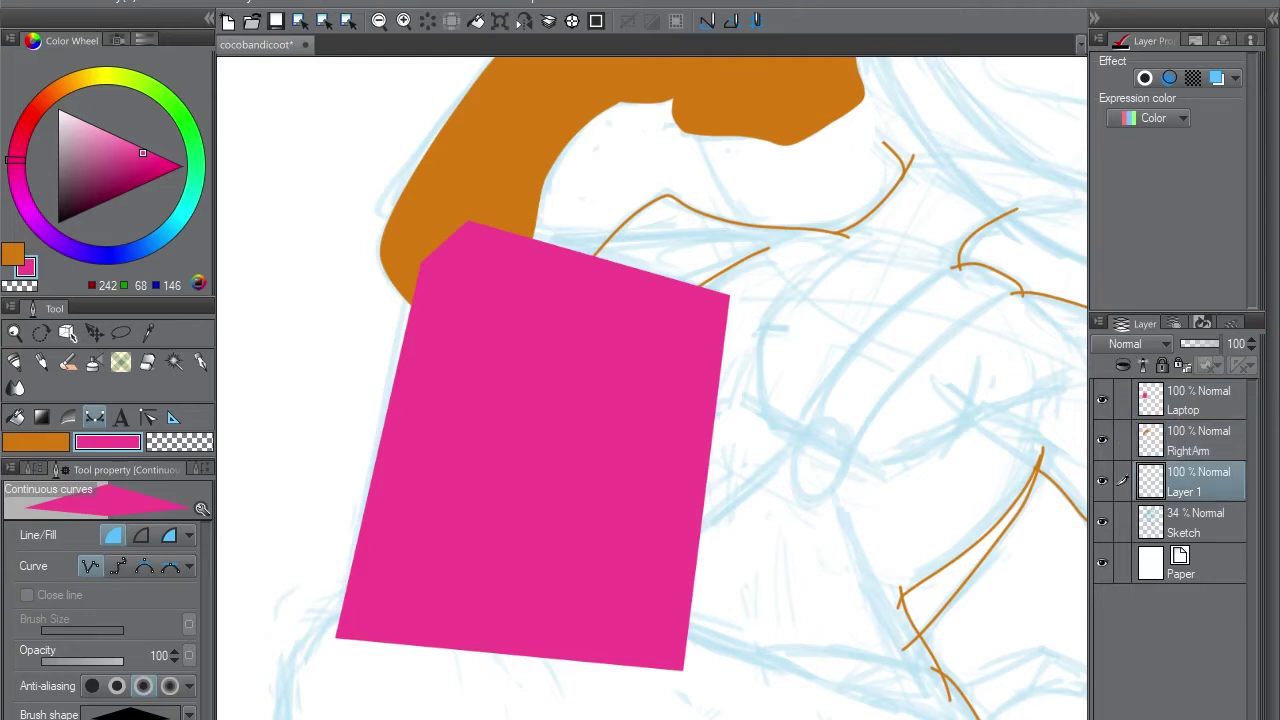
drag(1190, 481, 1190, 392)
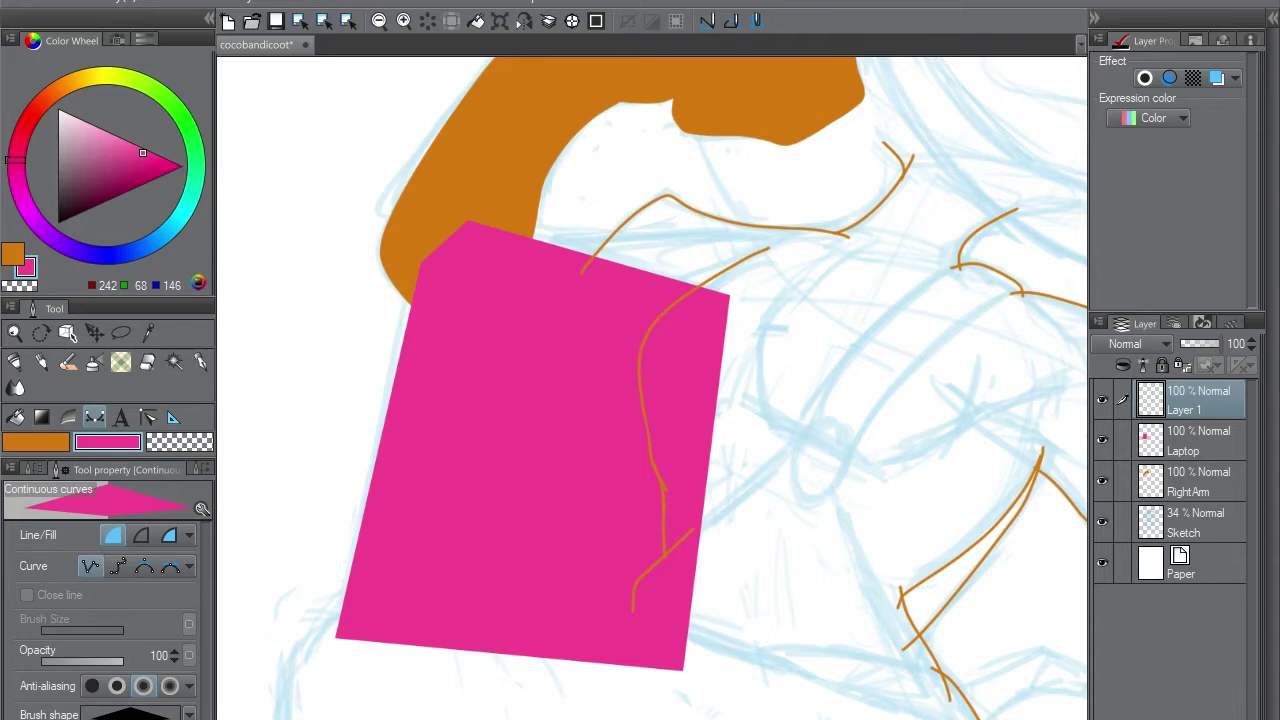
Switch back to the Milli pen, make the RightArm layer active and hide the Laptop layer
key(p)
click(1190, 481)
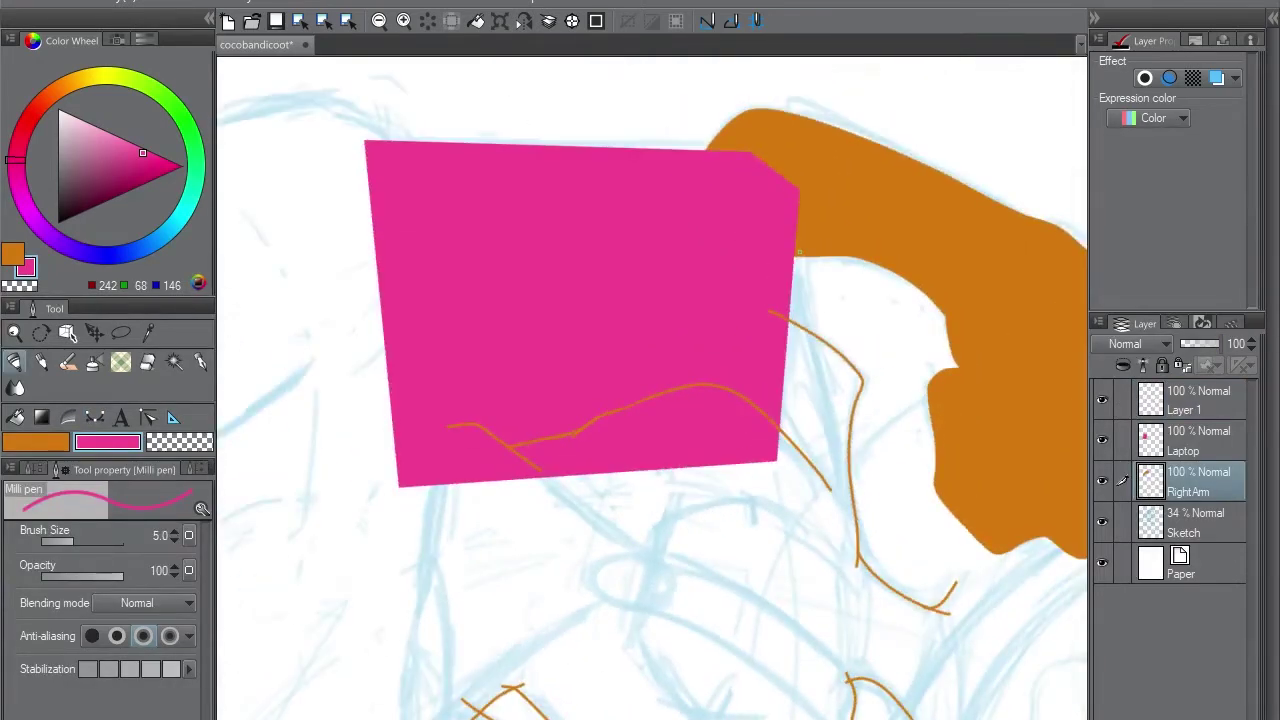
click(1102, 439)
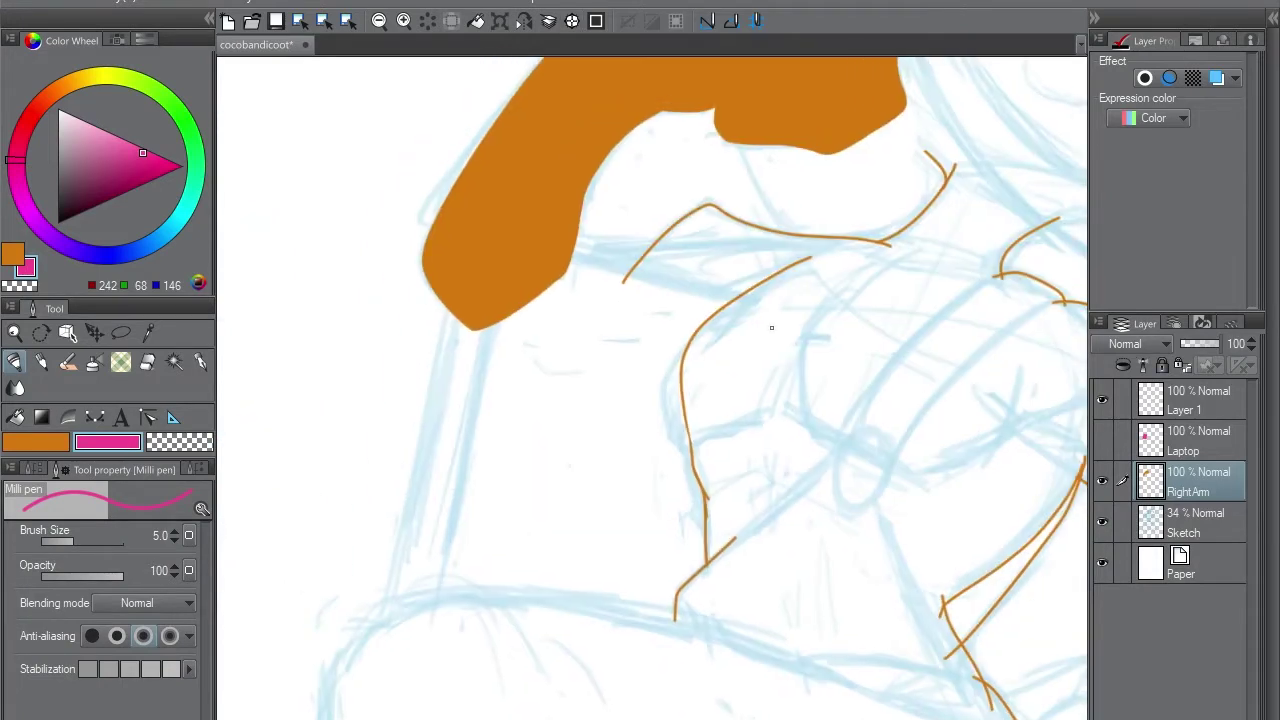
Try to ink an orange line from the forearm's lower end across the upper arm contour
drag(574, 263, 680, 245)
key(ctrl+z)
key(x)
drag(572, 265, 697, 250)
key(ctrl+z)
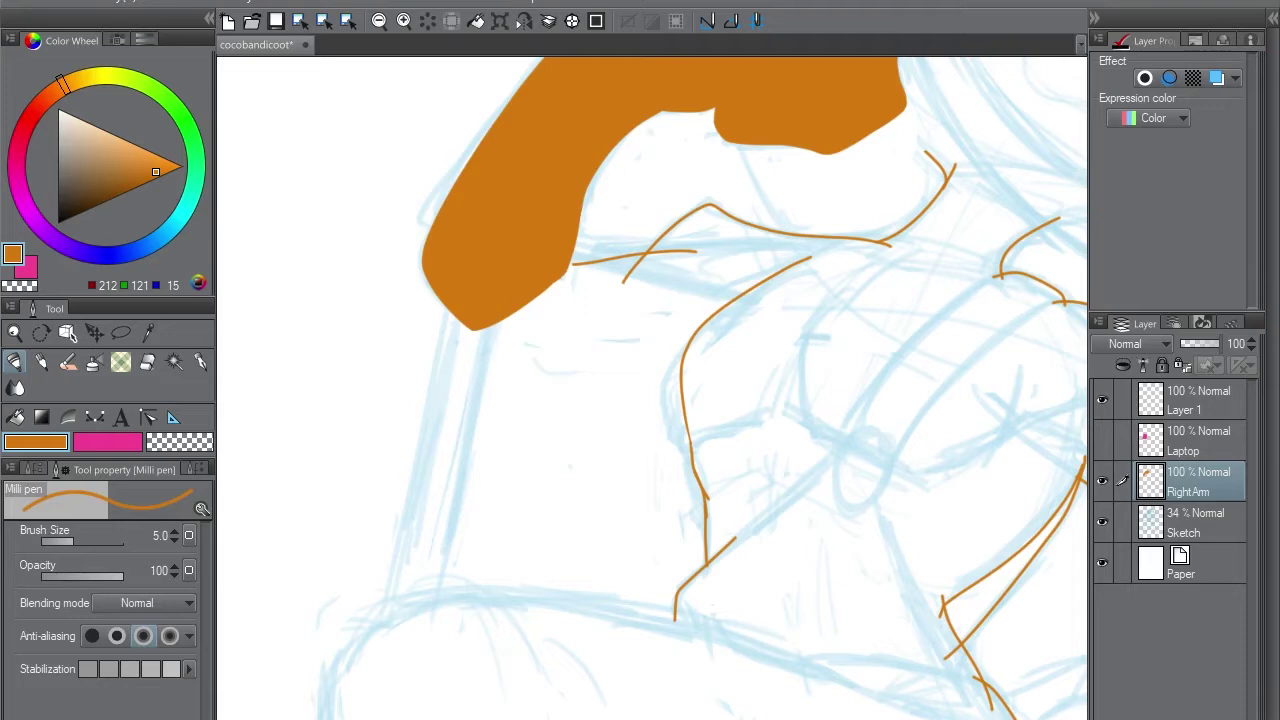
Hide the RightArm layer and check the sketch with Layer 1's line work turned off and on again
click(1102, 399)
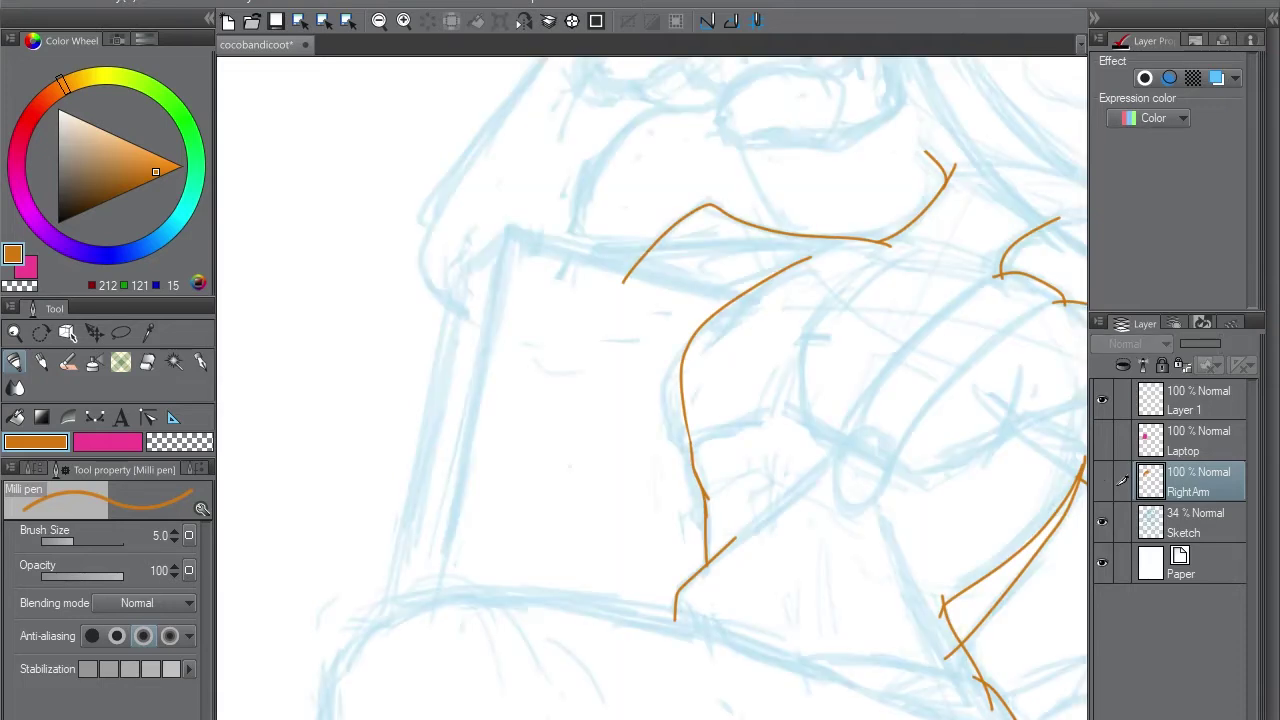
click(1102, 481)
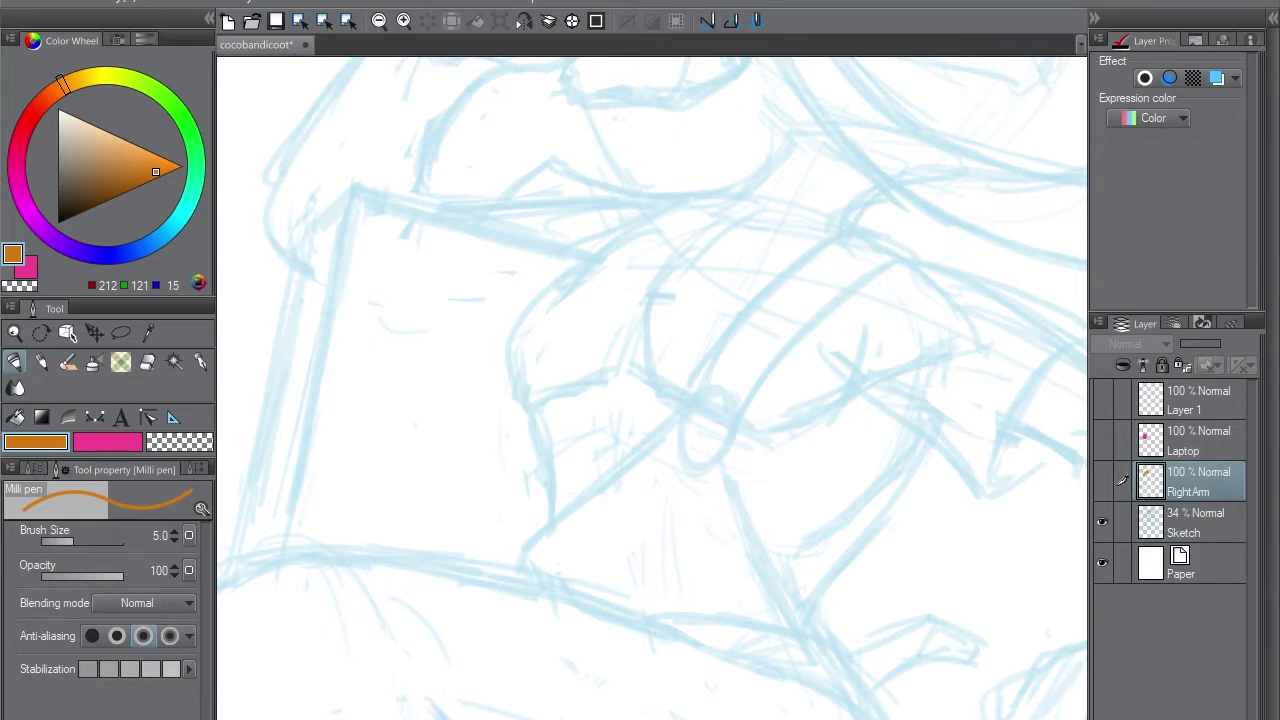
click(1102, 399)
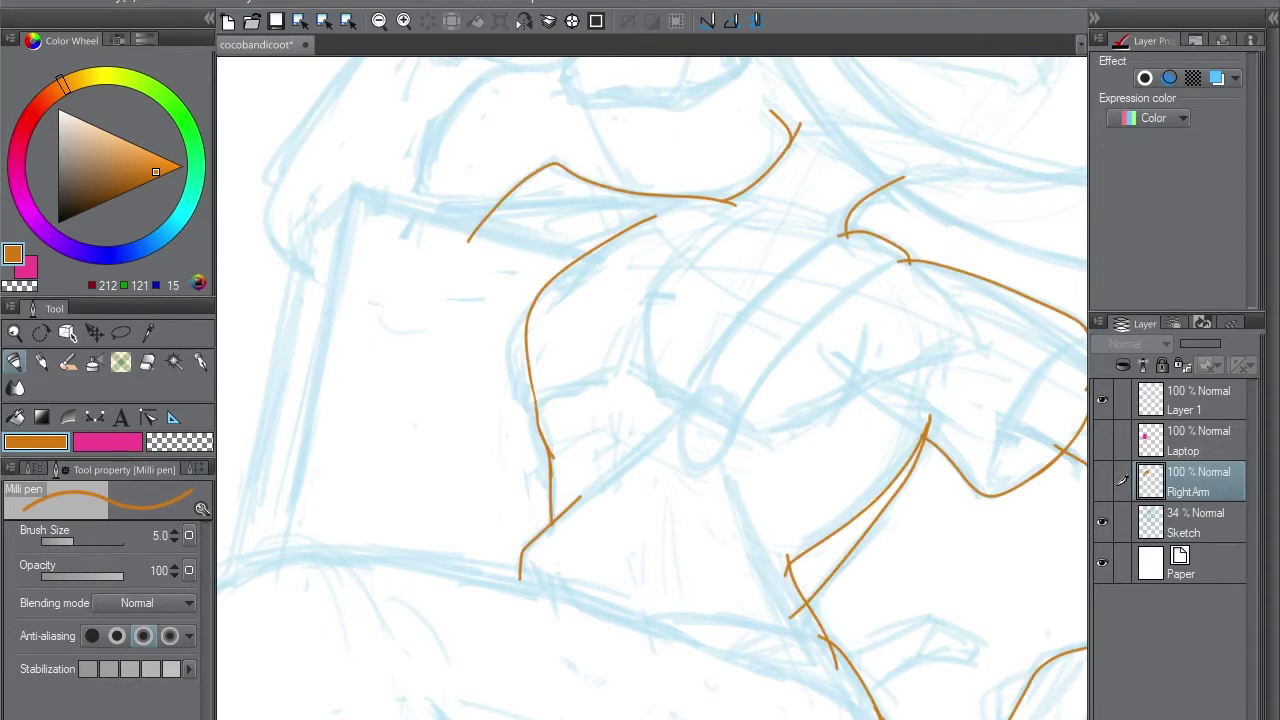
On Layer 1, erase the end of the orange line that overlaps the Laptop shape's top edge, using the Laptop layer's selection as a mask
click(1195, 400)
click(1102, 440)
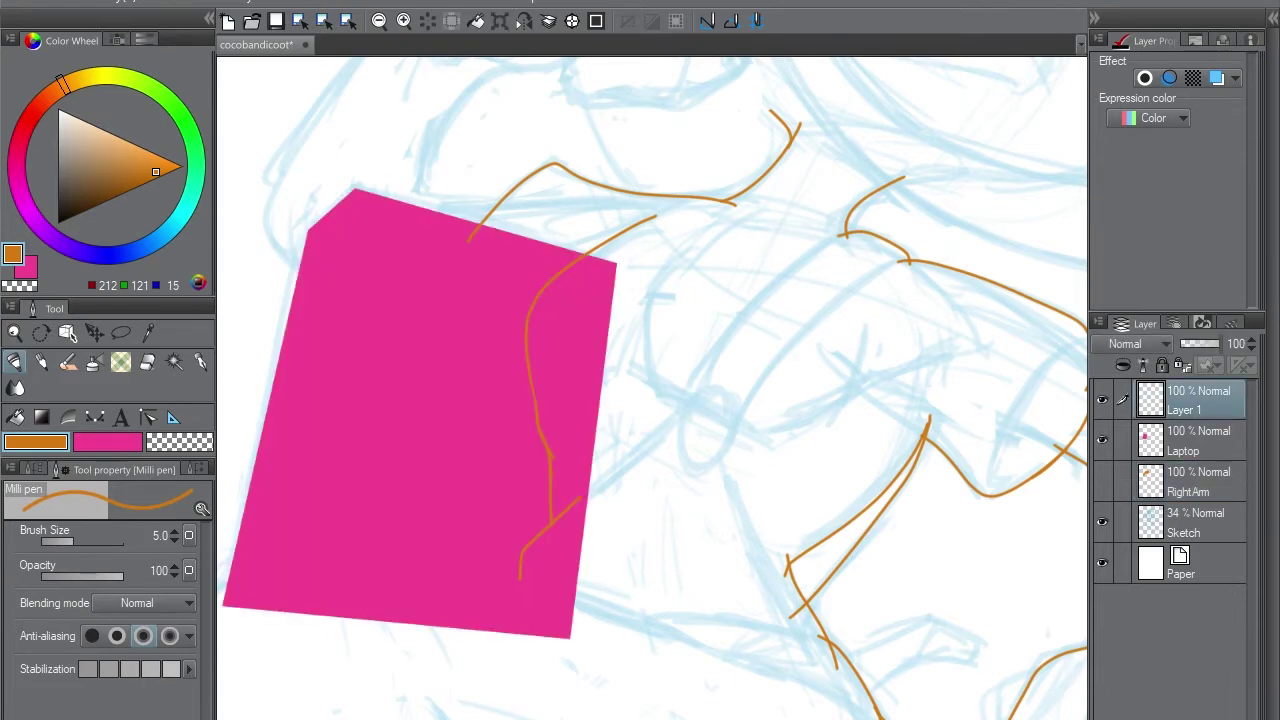
click(1195, 440)
ctrl+click(1150, 440)
click(1195, 400)
key(e)
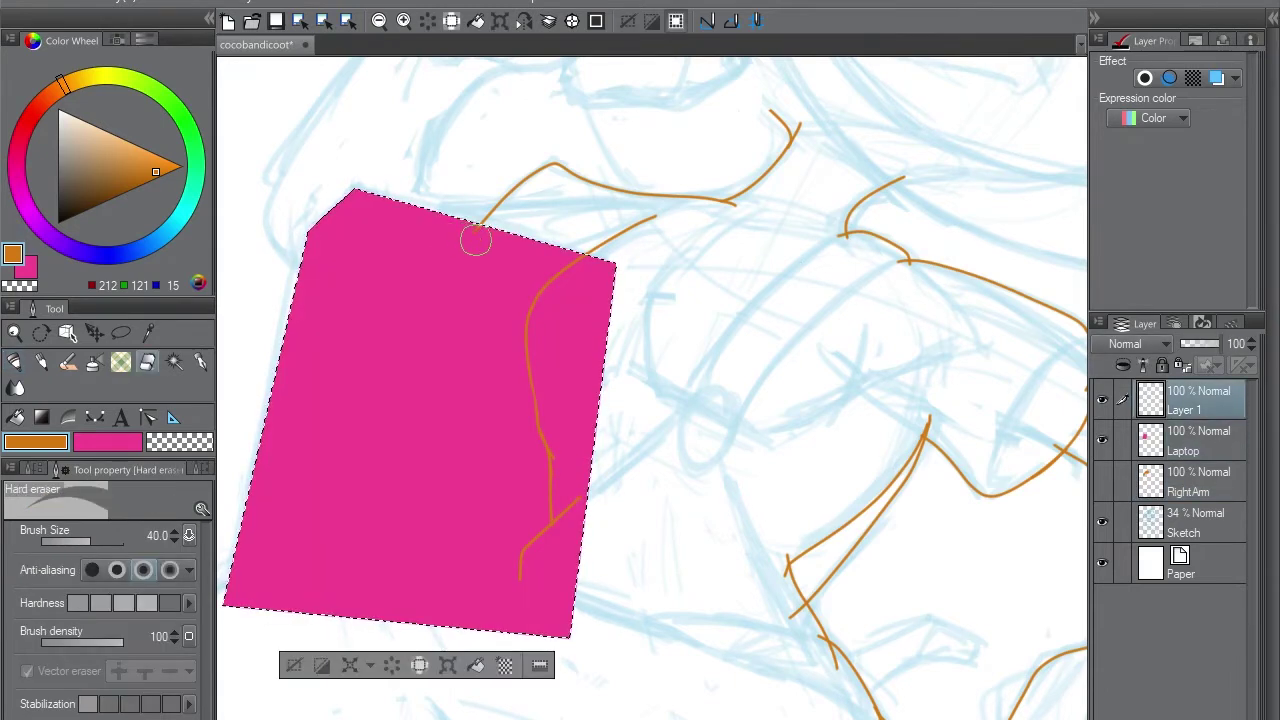
drag(471, 237, 480, 223)
key(ctrl+d)
key(p)
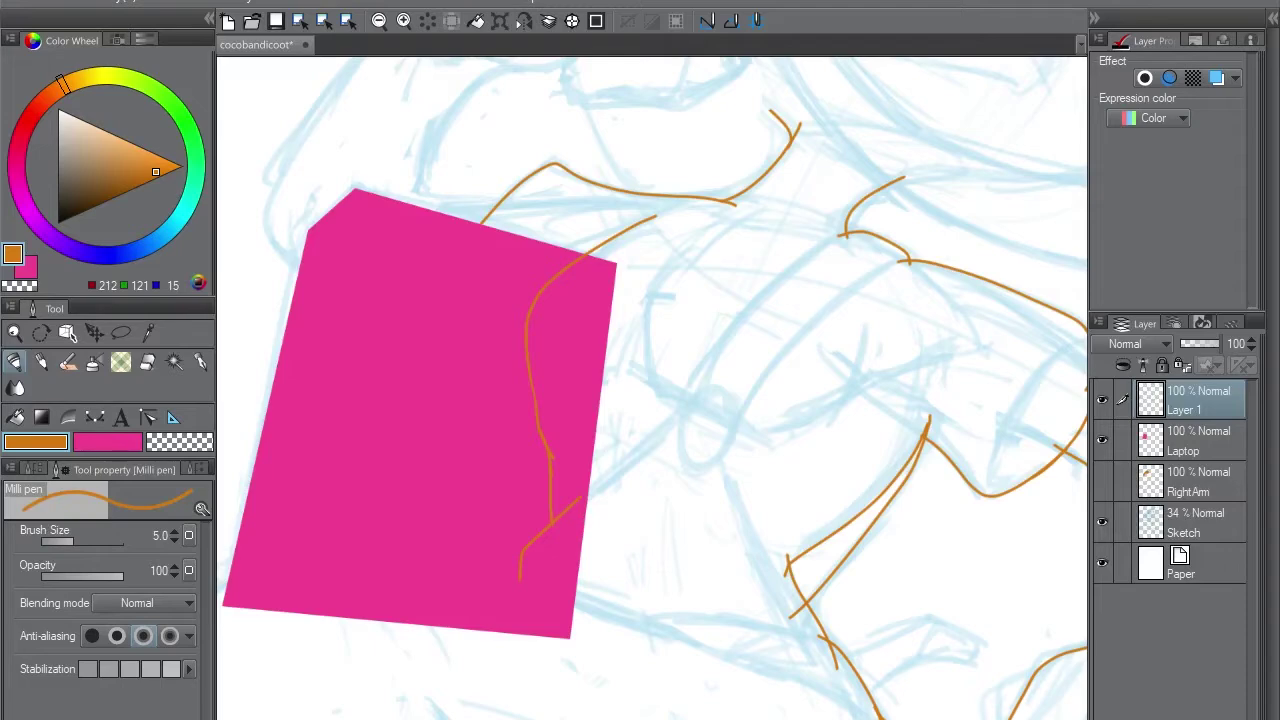
Hide the Laptop layer and ink the rounded knee contour in orange with the Milli pen on Layer 1
scroll(650, 390, up, 3)
click(1102, 440)
mouse_move(469, 462)
mouse_down()
mouse_move(466, 433)
mouse_move(623, 320)
mouse_up()
key(-)
key(ctrl+z)
mouse_move(496, 445)
mouse_down()
mouse_move(535, 553)
mouse_move(581, 350)
mouse_move(826, 237)
mouse_up()
key(ctrl+z)
mouse_move(548, 380)
mouse_down()
mouse_move(824, 227)
mouse_move(752, 254)
mouse_move(866, 226)
mouse_up()
key(ctrl+z)
key(-)
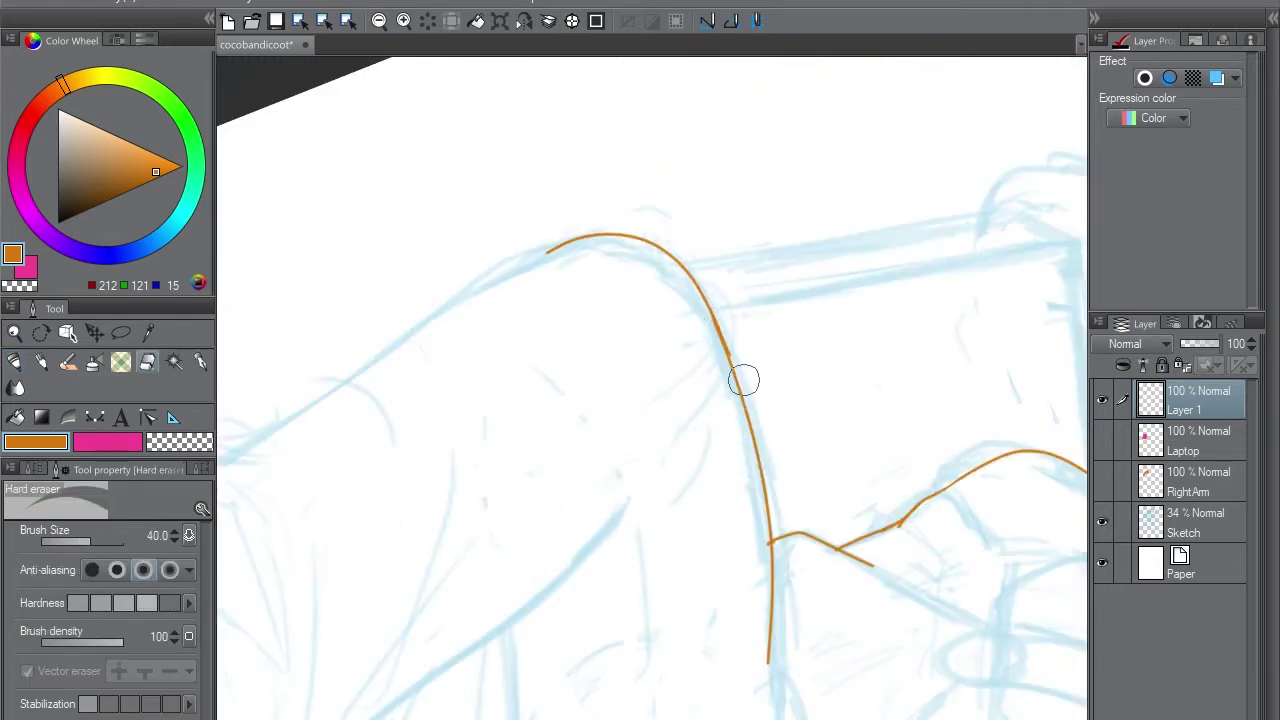
Clean up the knee line with the Hard eraser and ink the leg's outer contour from the knee toward the trouser cuff
key(e)
key(minus)
key(p)
key(minus)
key(minus)
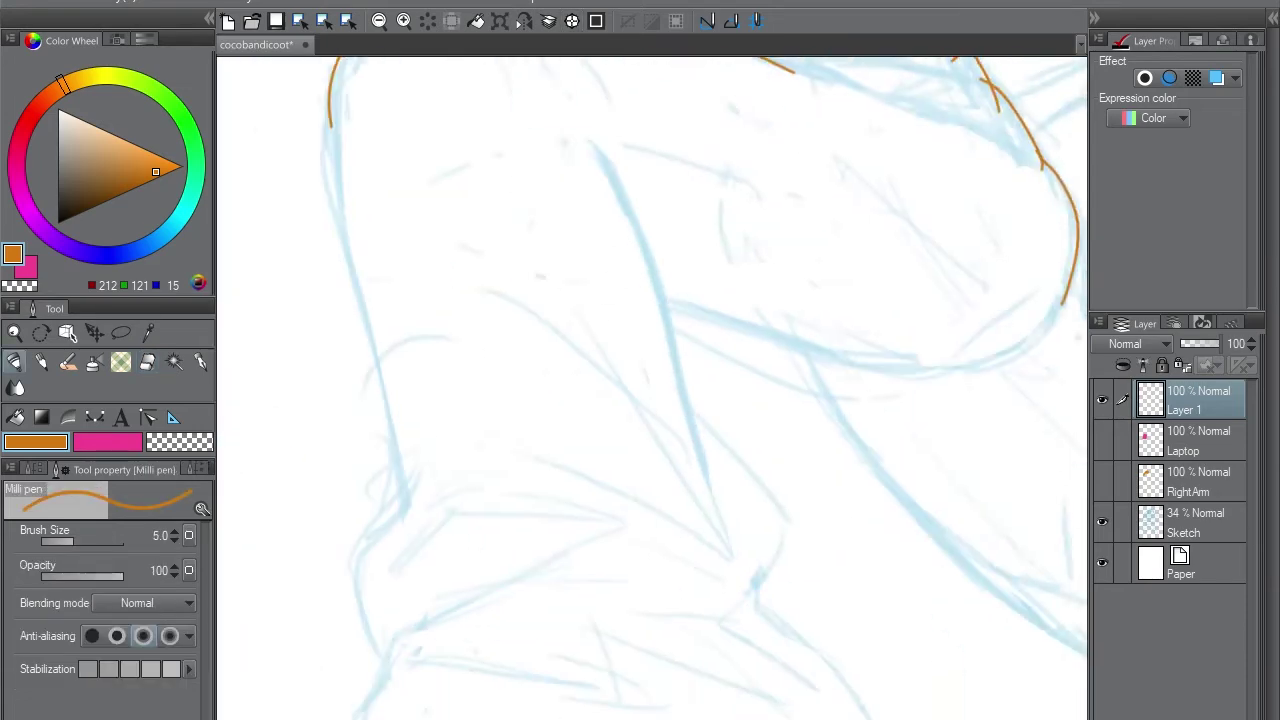
key(minus)
drag(554, 205, 611, 482)
key(minus)
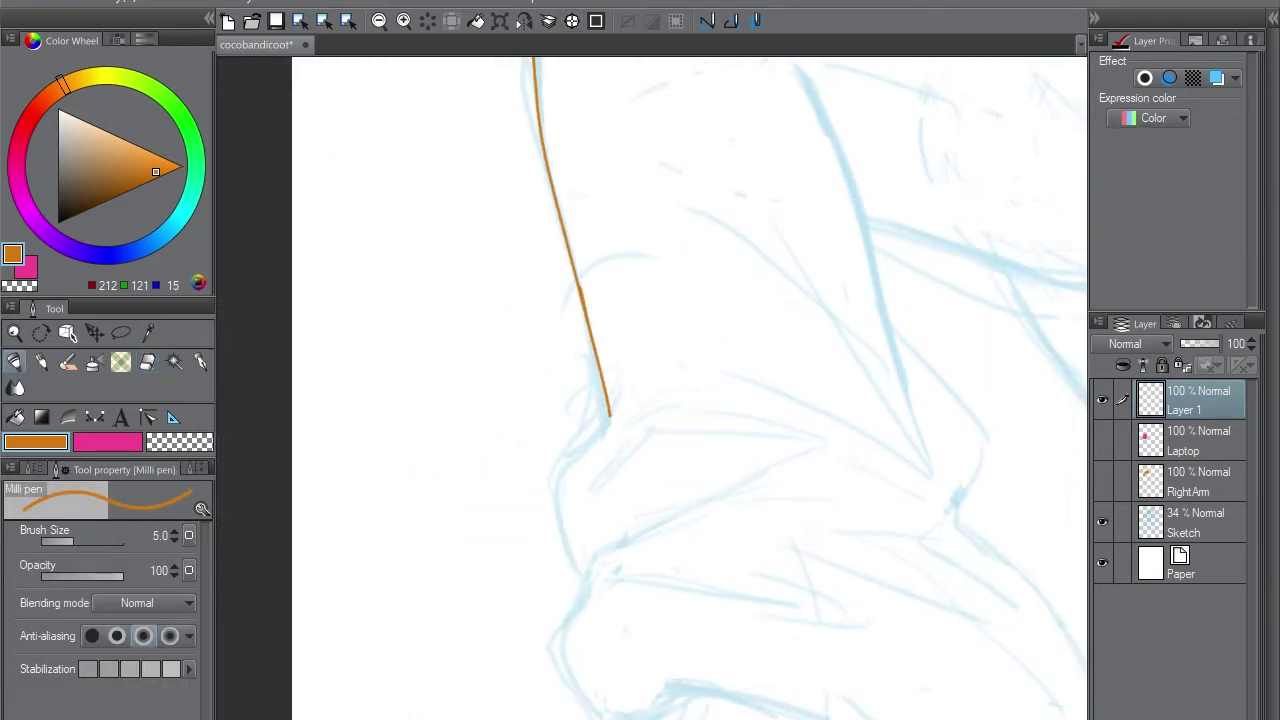
Ink the bunched trouser folds below the outer leg line and start the leg's inner contour
mouse_move(608, 380)
mouse_down()
mouse_move(591, 586)
mouse_move(563, 459)
mouse_move(600, 590)
mouse_up()
key(ctrl+z)
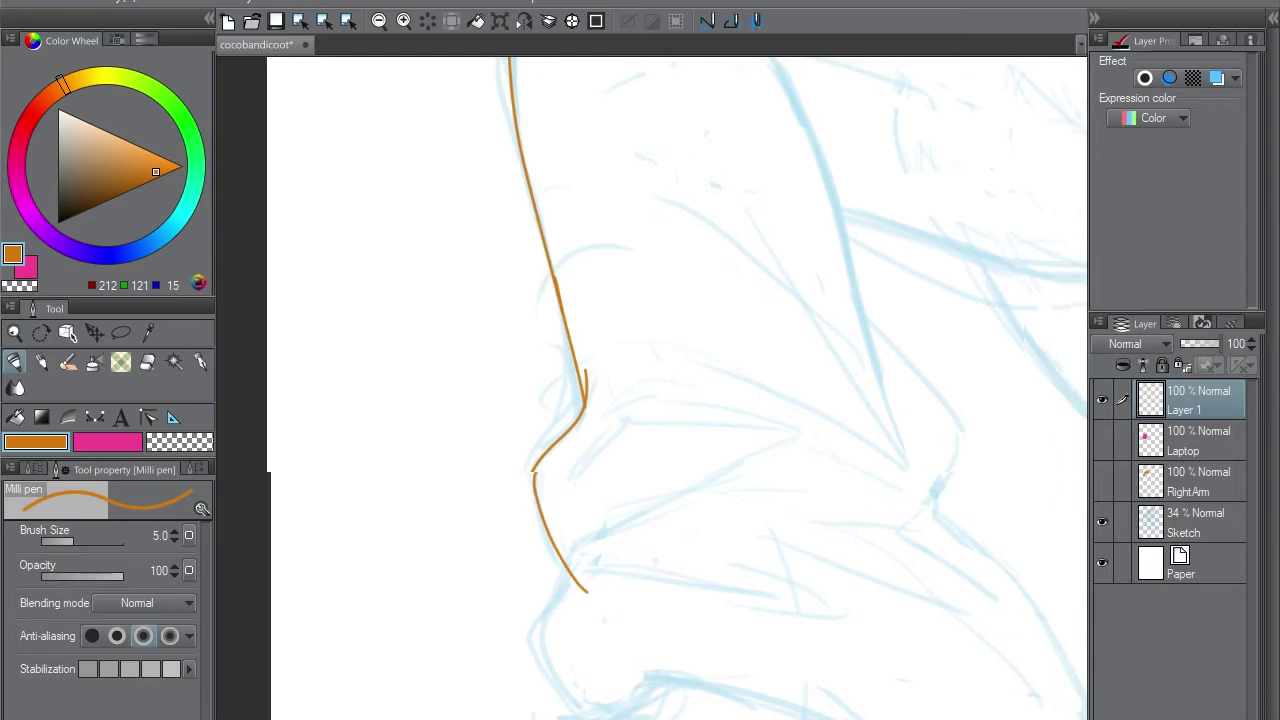
key(minus)
drag(589, 146, 695, 460)
key(minus)
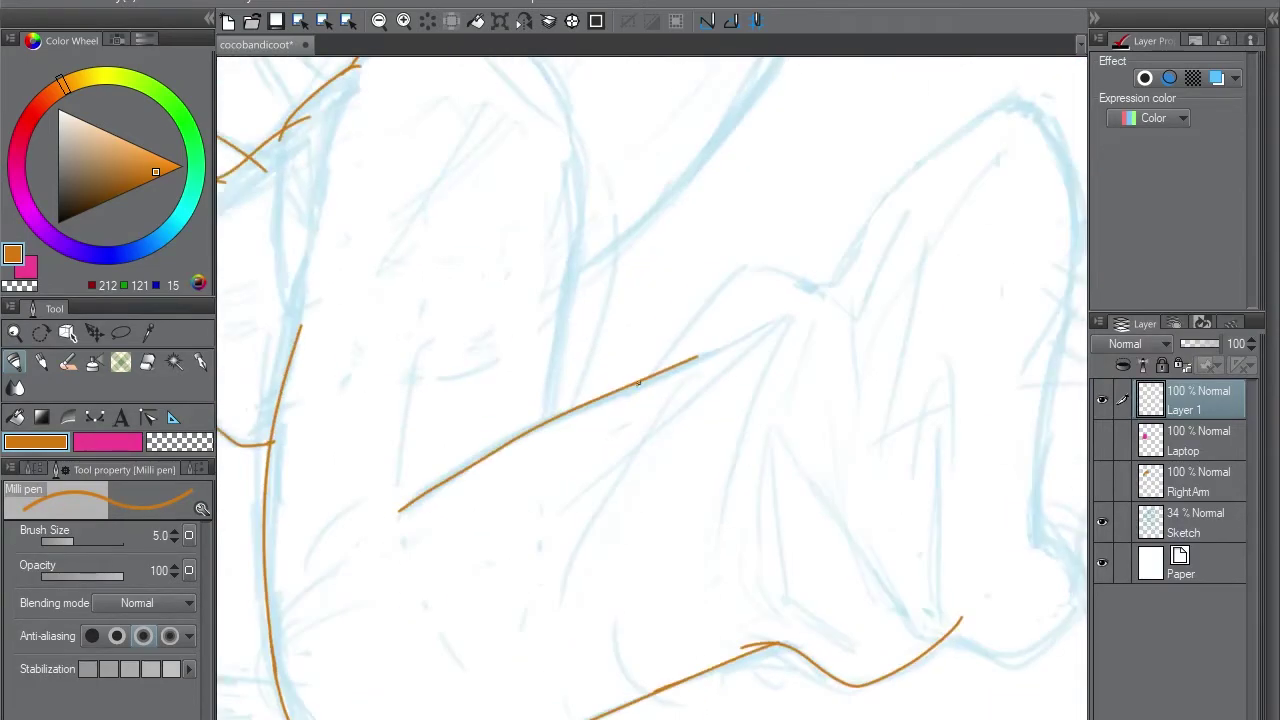
Extend the inner leg line to the trouser folds and trace the cuff's remaining sides and lower edge in orange
drag(638, 381, 834, 287)
key(minus)
mouse_move(662, 307)
mouse_down()
mouse_move(820, 550)
mouse_move(363, 490)
mouse_up()
key(minus)
mouse_move(441, 275)
mouse_down()
mouse_move(429, 318)
mouse_move(475, 443)
mouse_up()
drag(837, 497, 897, 282)
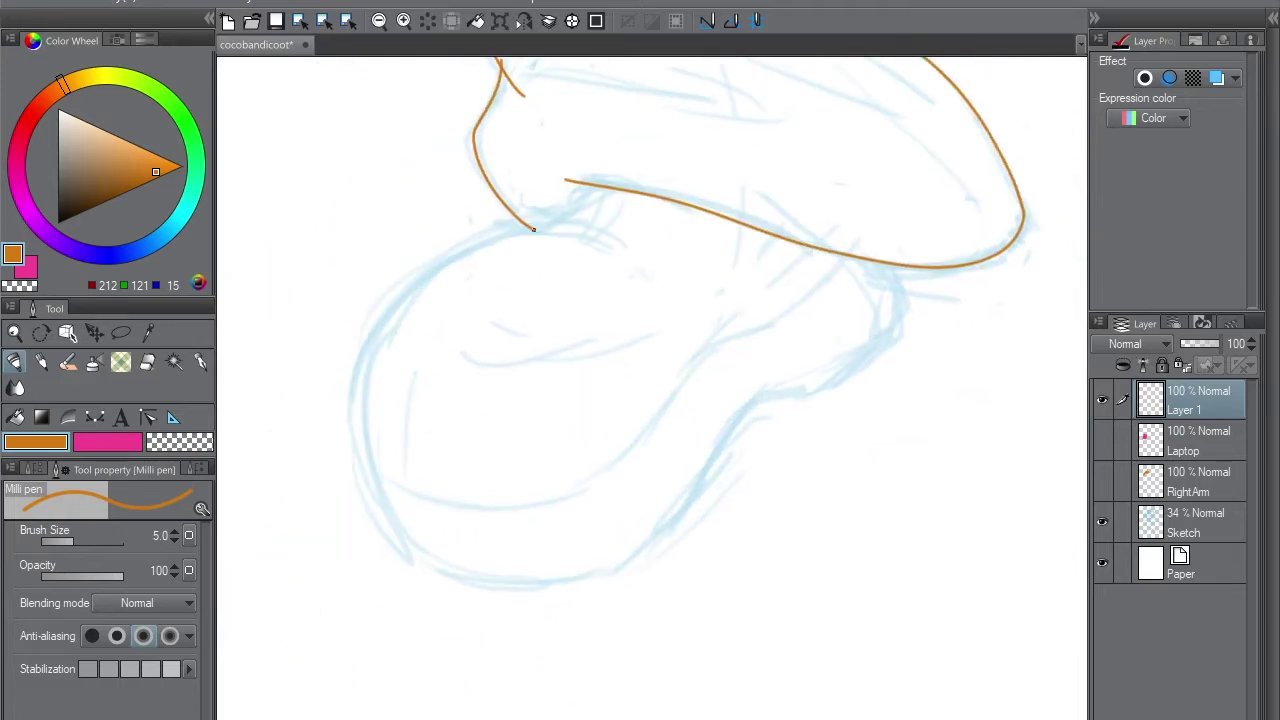
drag(534, 229, 649, 181)
key(ctrl+z)
Add a layer named Shoes above Laptop and ink a short pink line where the shoe meets the trouser cuff
click(1190, 440)
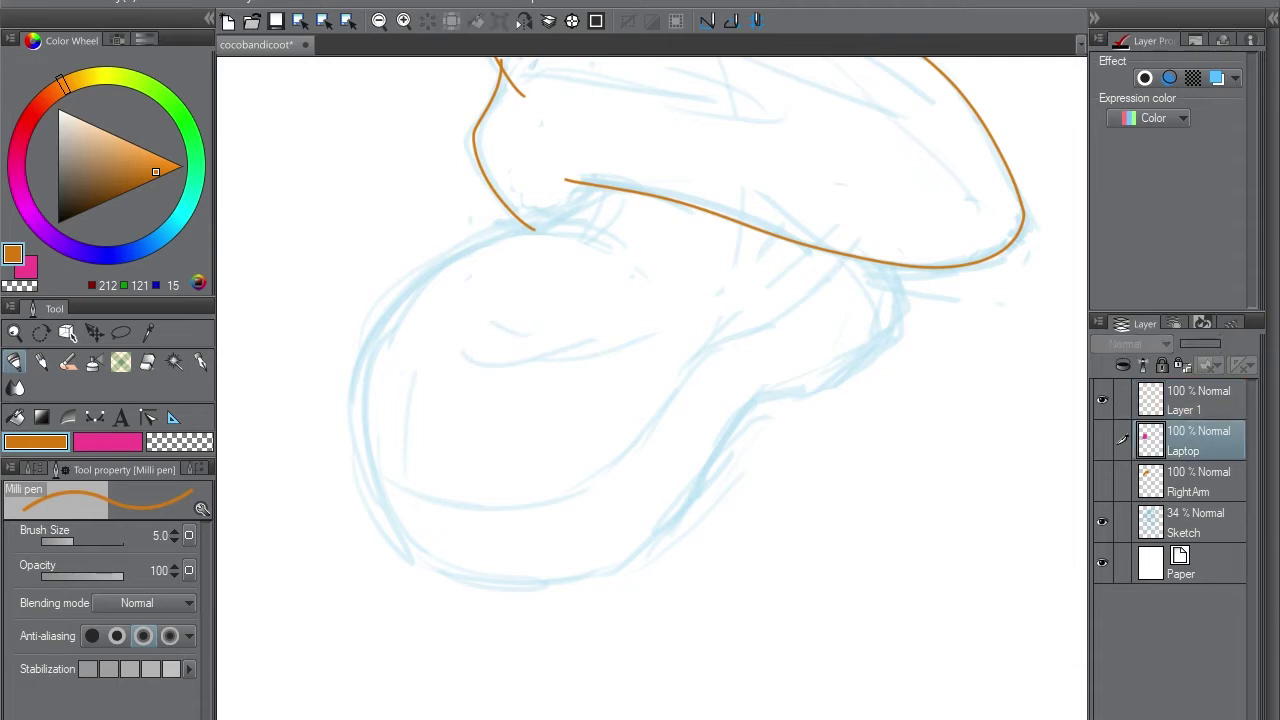
key(ctrl+shift+n)
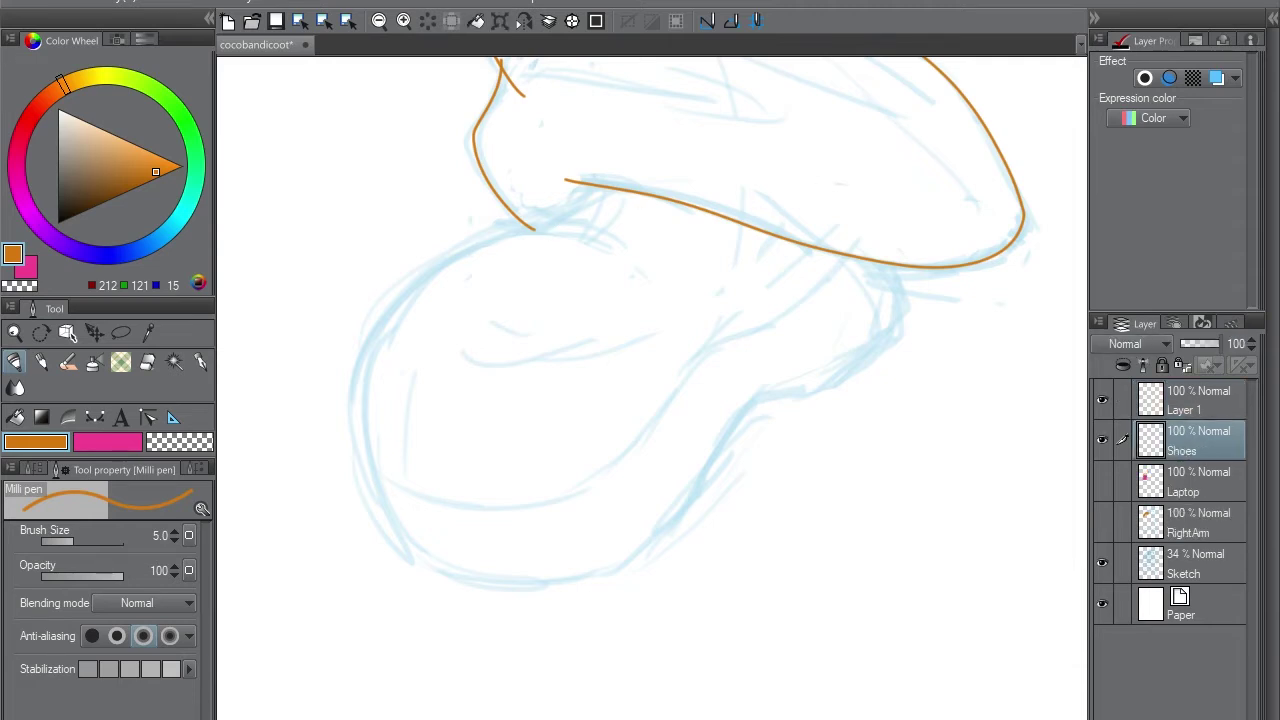
key(x)
mouse_move(627, 182)
mouse_down()
mouse_move(526, 235)
mouse_move(636, 185)
mouse_up()
key(ctrl+z)
Try to trace the shoe's rounded toe with a pink curve starting at the cuff
mouse_move(548, 227)
mouse_down()
mouse_move(369, 355)
mouse_move(443, 557)
mouse_up()
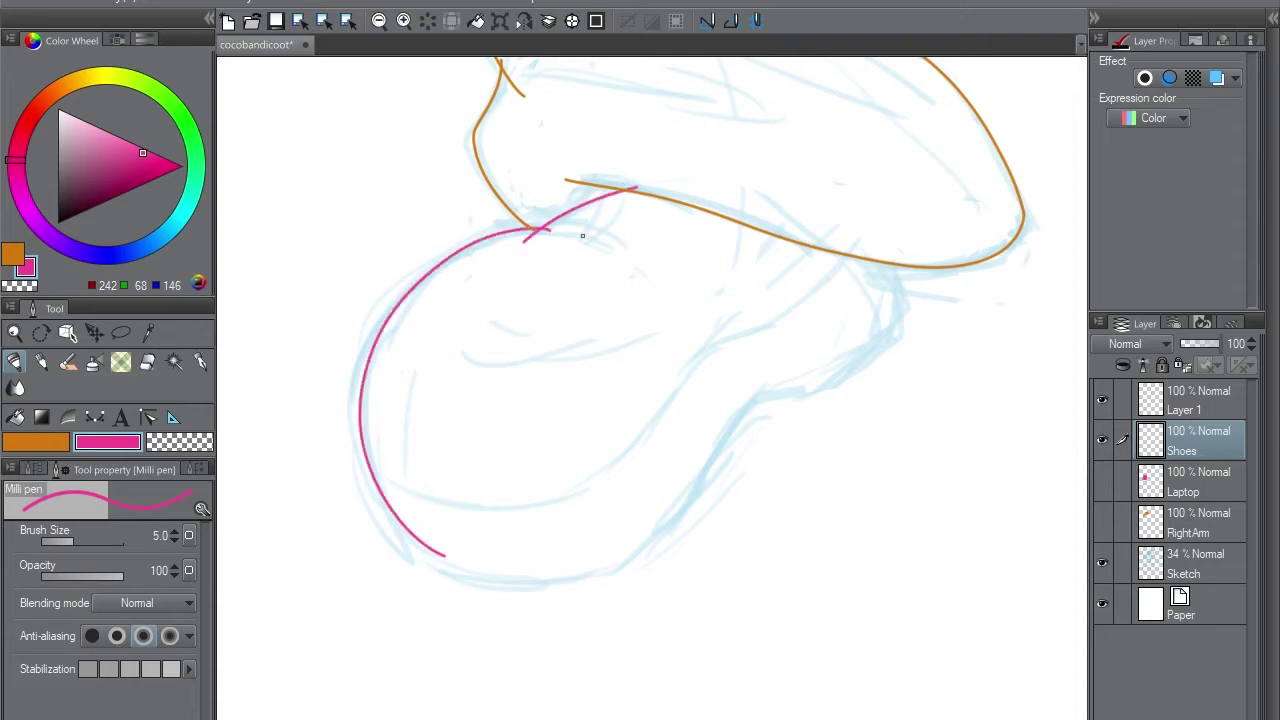
key(ctrl+z)
mouse_move(366, 471)
mouse_down()
mouse_move(363, 430)
mouse_move(552, 232)
mouse_move(372, 457)
mouse_up()
key(ctrl+z)
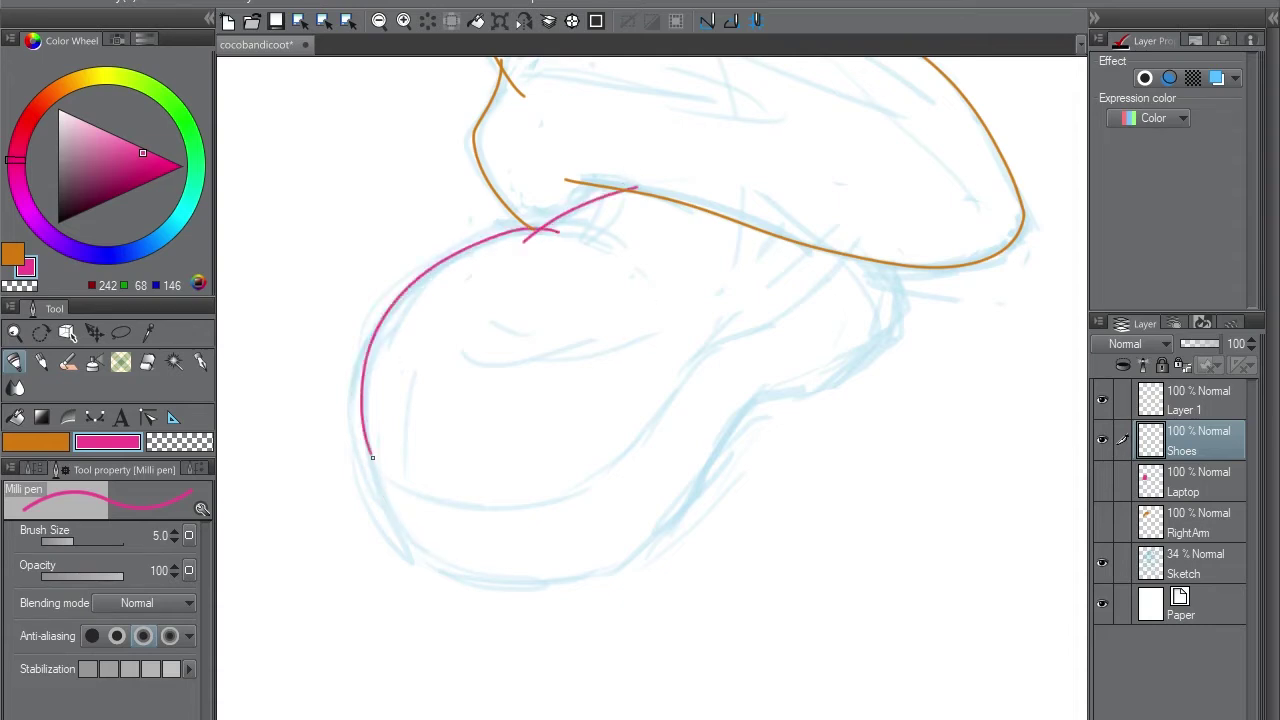
key(ctrl+z)
mouse_move(556, 231)
mouse_down()
mouse_move(453, 279)
mouse_move(374, 349)
mouse_move(368, 460)
mouse_move(572, 244)
mouse_up()
key(ctrl+z)
key(ctrl+z)
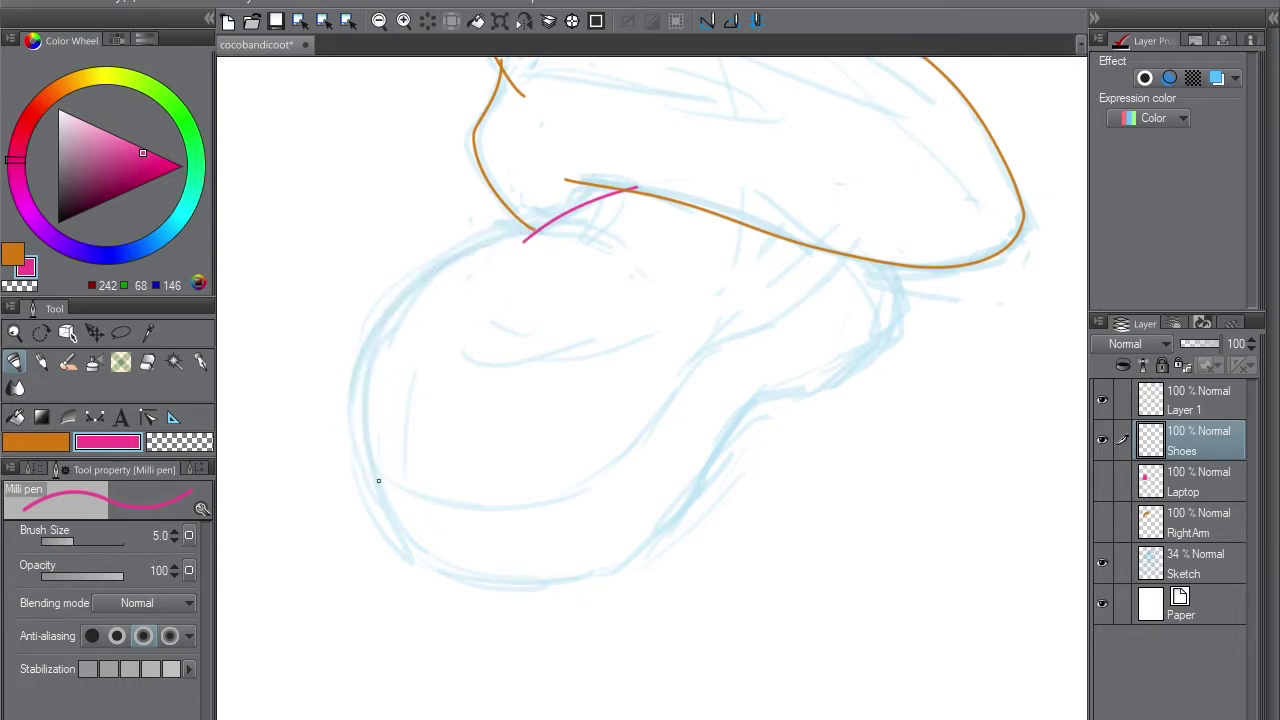
Trace the first shoe's full outline in pink, from the rounded toe along the sole to the heel under the cuff
drag(378, 481, 590, 229)
mouse_move(377, 490)
mouse_down()
mouse_move(541, 265)
mouse_move(560, 420)
mouse_up()
key(ctrl+z)
mouse_move(494, 214)
mouse_down()
mouse_move(488, 267)
mouse_move(663, 181)
mouse_move(641, 574)
mouse_up()
key(ctrl+z)
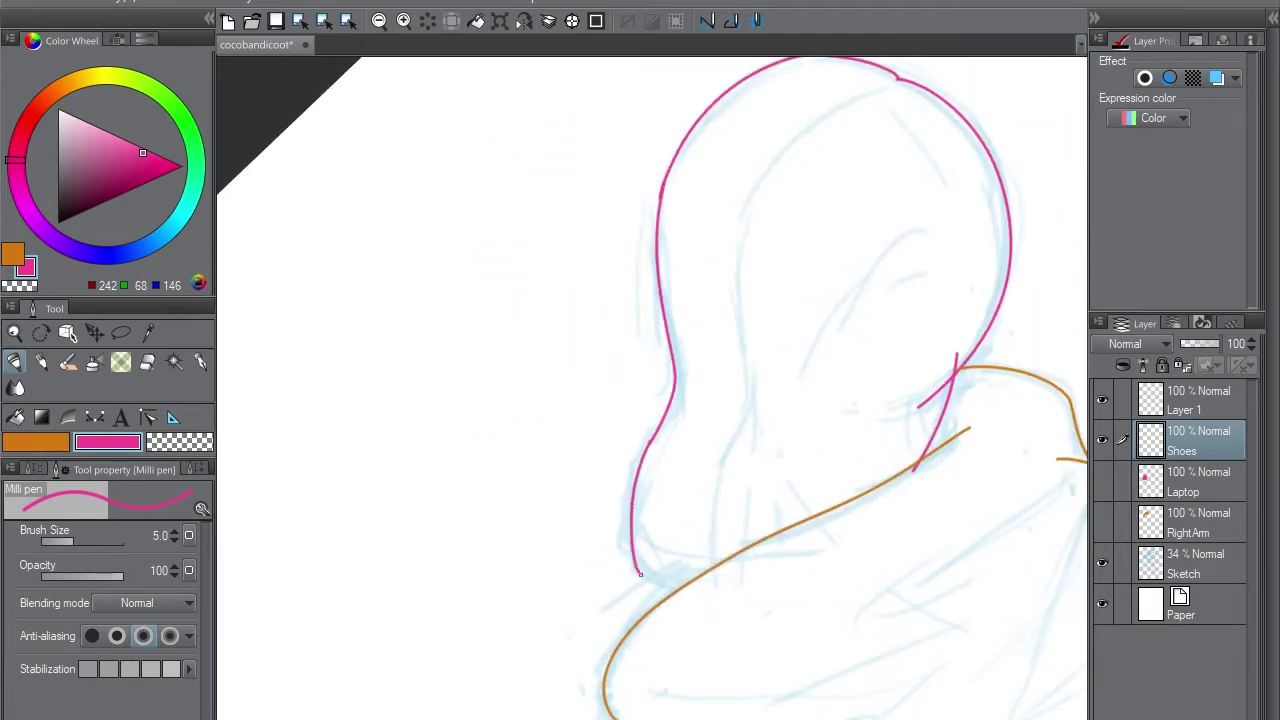
drag(638, 187, 560, 320)
Trace the second shoe's rounded outline in pink on the Shoes layer, from one side of the leg opening to the other
mouse_move(774, 230)
mouse_down()
mouse_move(849, 248)
mouse_move(620, 230)
mouse_move(611, 353)
mouse_move(734, 620)
mouse_move(826, 331)
mouse_up()
key(ctrl+z)
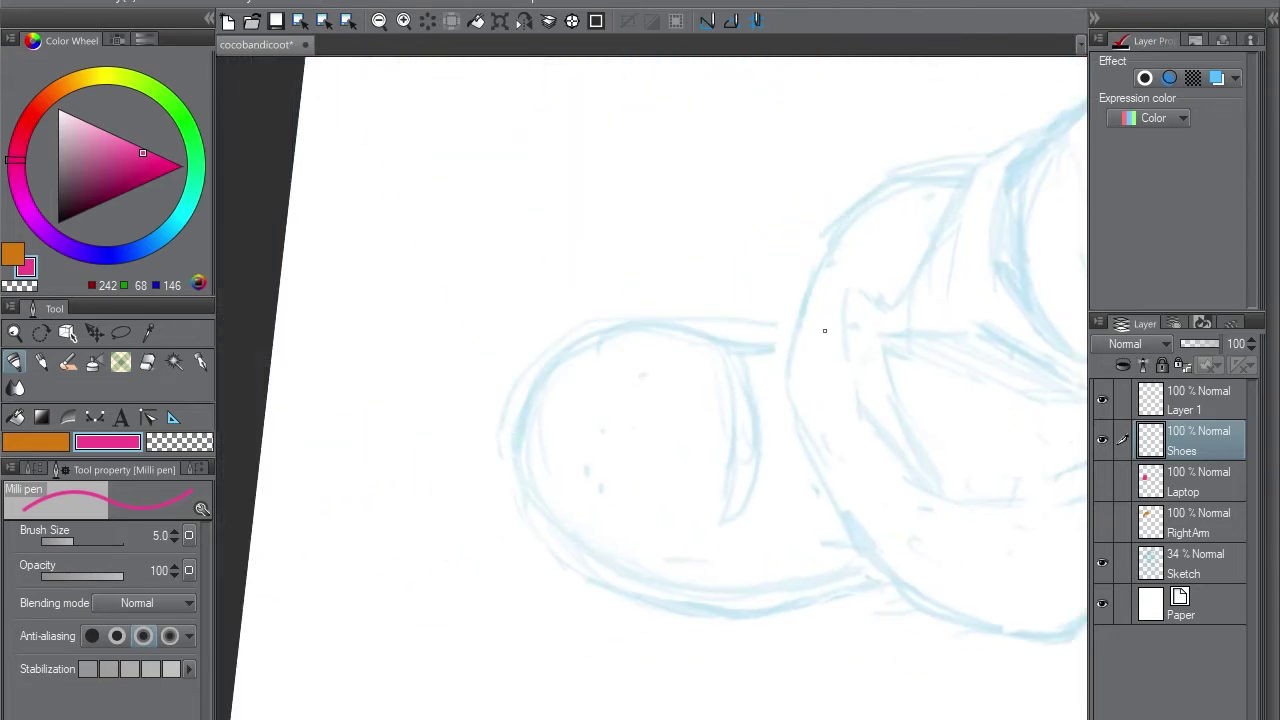
mouse_move(897, 563)
mouse_down()
mouse_move(728, 597)
mouse_move(814, 349)
mouse_up()
key(ctrl+z)
mouse_move(885, 557)
mouse_down()
mouse_move(523, 480)
mouse_move(811, 347)
mouse_up()
mouse_move(547, 368)
mouse_down()
mouse_move(521, 535)
mouse_move(518, 410)
mouse_move(522, 535)
mouse_up()
key(ctrl+z)
mouse_move(522, 535)
mouse_down()
mouse_move(736, 223)
mouse_move(645, 540)
mouse_move(780, 642)
mouse_up()
key(ctrl+z)
key(ctrl+z)
drag(742, 222, 818, 630)
key(ctrl+z)
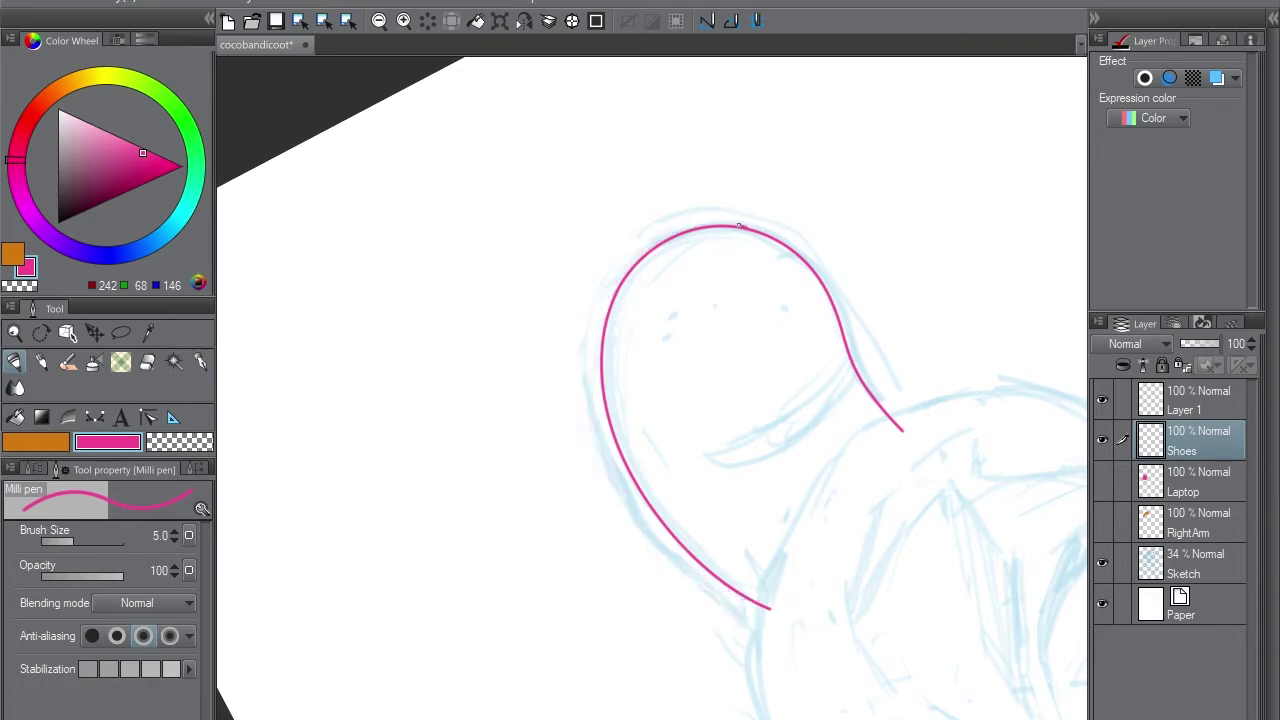
Try to trace a wider outer curve around the second shoe along the outer sketch line
mouse_move(742, 224)
mouse_down()
mouse_move(816, 650)
mouse_move(640, 260)
mouse_move(810, 645)
mouse_move(706, 590)
mouse_move(806, 662)
mouse_up()
key(ctrl+z)
key(ctrl+z)
key(ctrl+z)
drag(700, 224, 812, 676)
key(ctrl+z)
drag(690, 230, 600, 500)
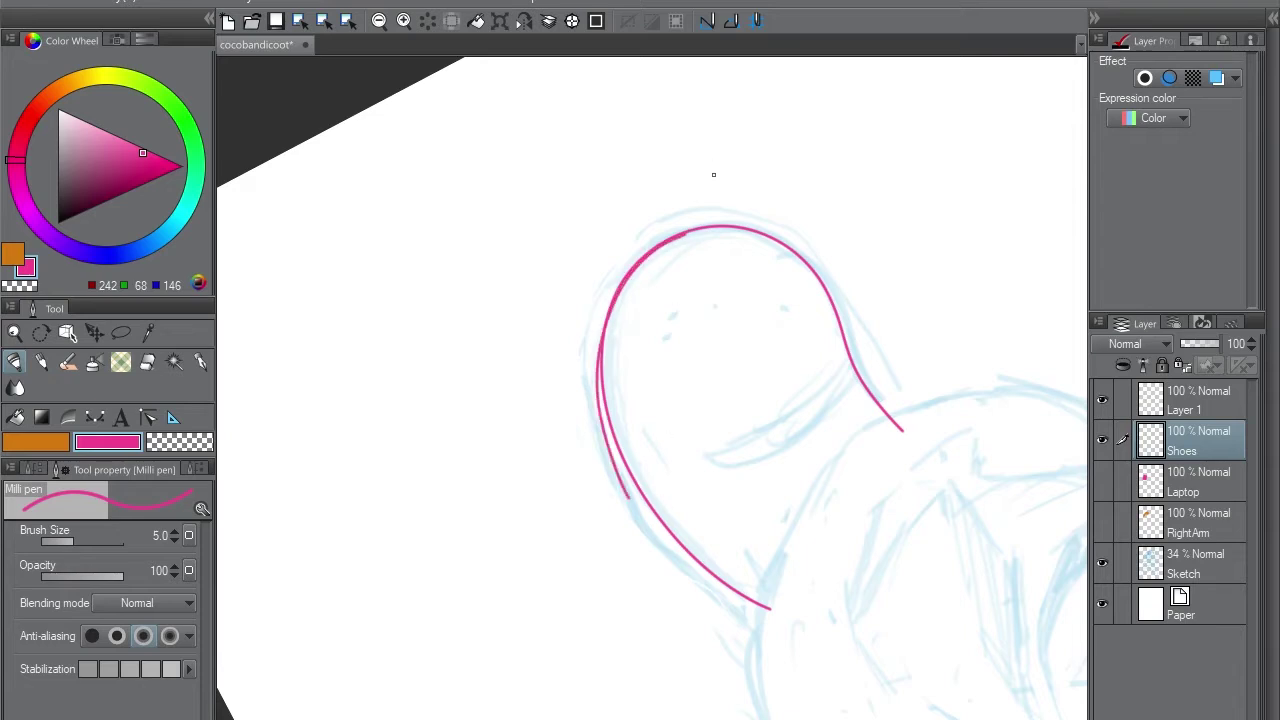
key(ctrl+z)
mouse_move(646, 254)
mouse_down()
mouse_move(594, 392)
mouse_move(745, 632)
mouse_move(585, 345)
mouse_move(771, 622)
mouse_up()
key(ctrl+z)
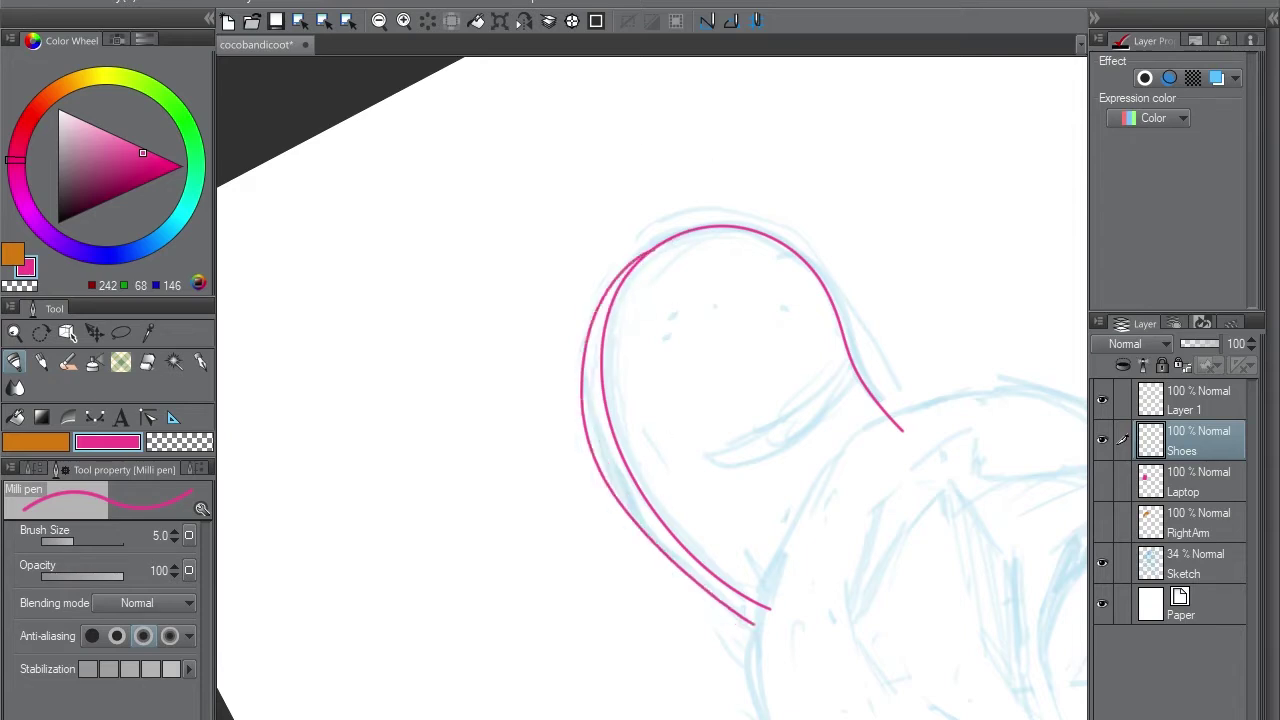
key(ctrl+z)
drag(652, 248, 777, 634)
key(ctrl+shift+r)
key(ctrl+z)
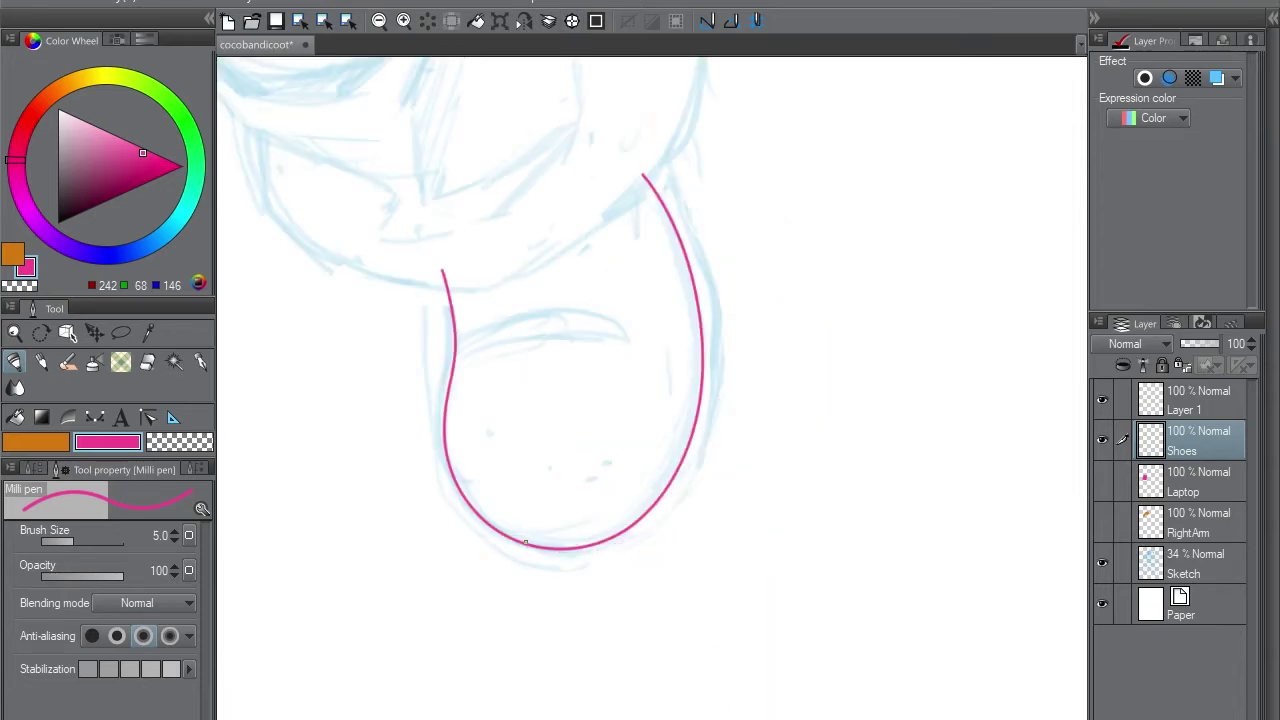
Try to redraw the second shoe's outer curve with the canvas rotated, sweeping from the toe up to the leg opening
mouse_move(512, 552)
mouse_down()
mouse_move(708, 414)
mouse_move(645, 145)
mouse_move(676, 490)
mouse_move(668, 128)
mouse_move(690, 465)
mouse_move(492, 550)
mouse_move(685, 483)
mouse_move(657, 142)
mouse_up()
key(ctrl+z)
key(ctrl+z)
key(ctrl+z)
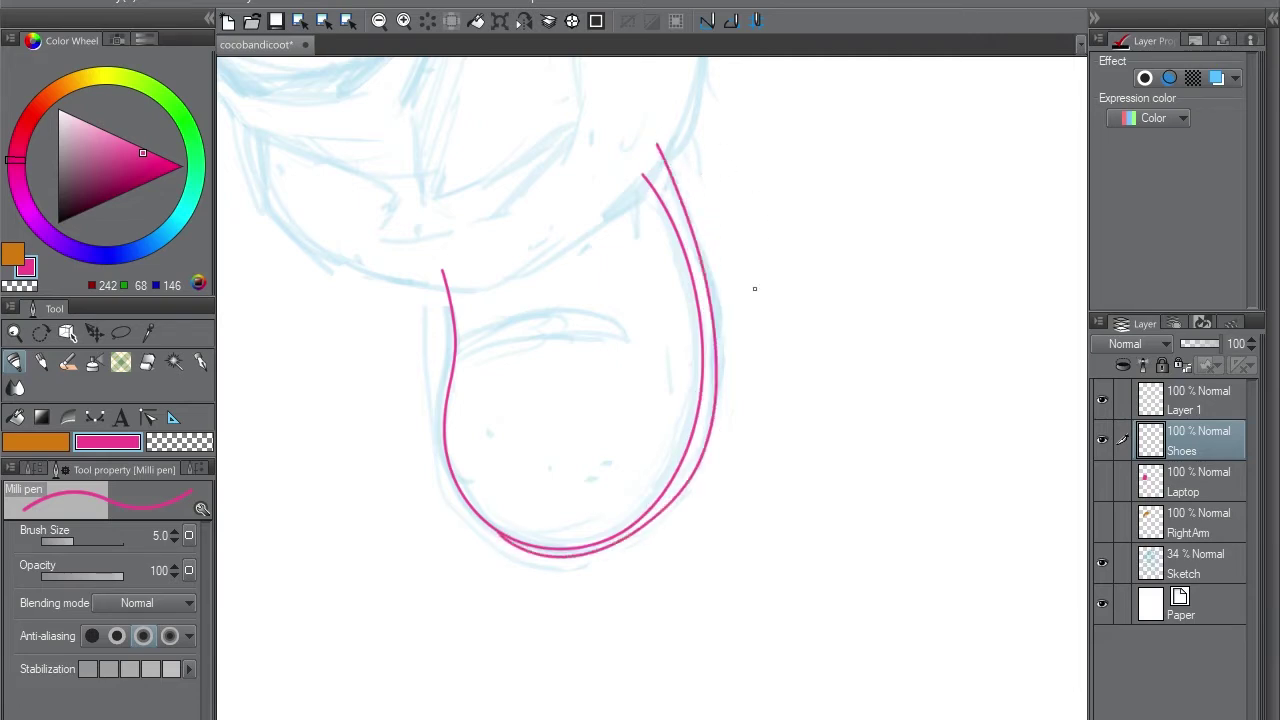
key(ctrl+z)
mouse_move(490, 527)
mouse_down()
mouse_move(502, 540)
mouse_move(657, 141)
mouse_up()
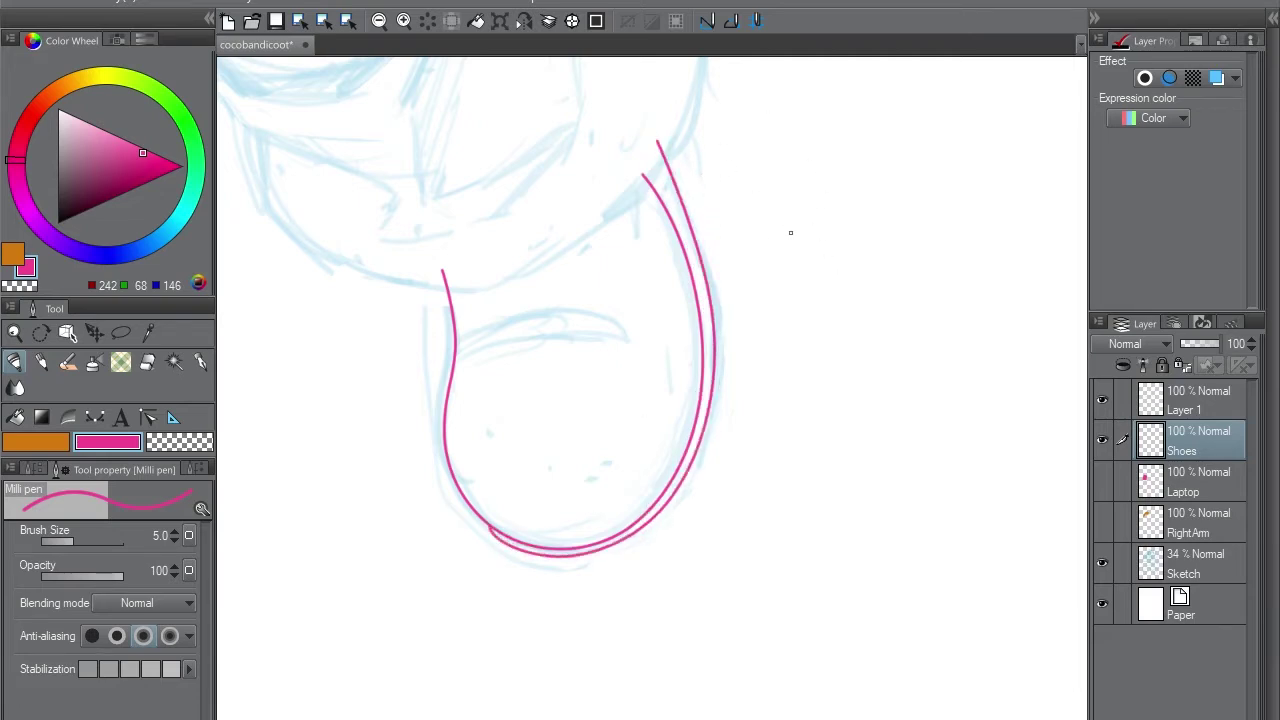
key(ctrl+z)
mouse_move(490, 527)
mouse_down()
mouse_move(579, 550)
mouse_move(655, 142)
mouse_up()
key(ctrl+z)
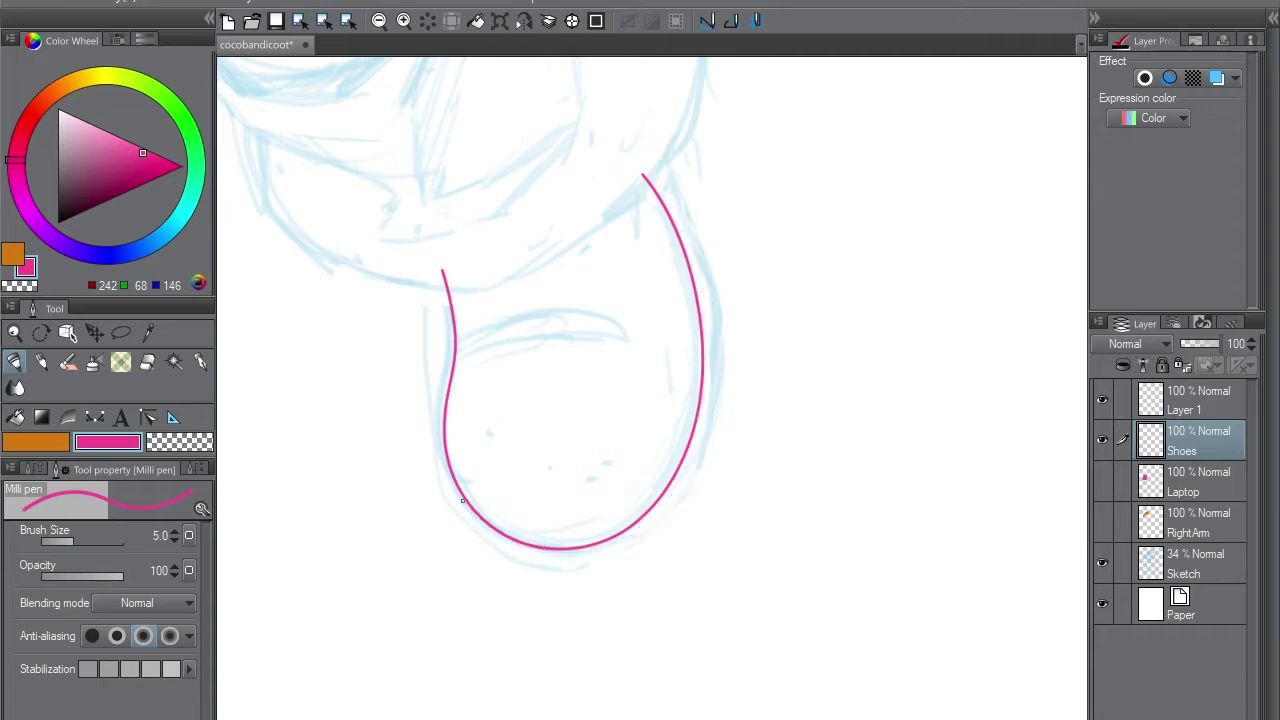
Trace the second shoe's wider outer curve in pink and close its outline with a curved line across the leg opening
mouse_move(465, 502)
mouse_down()
mouse_move(708, 434)
mouse_move(660, 130)
mouse_up()
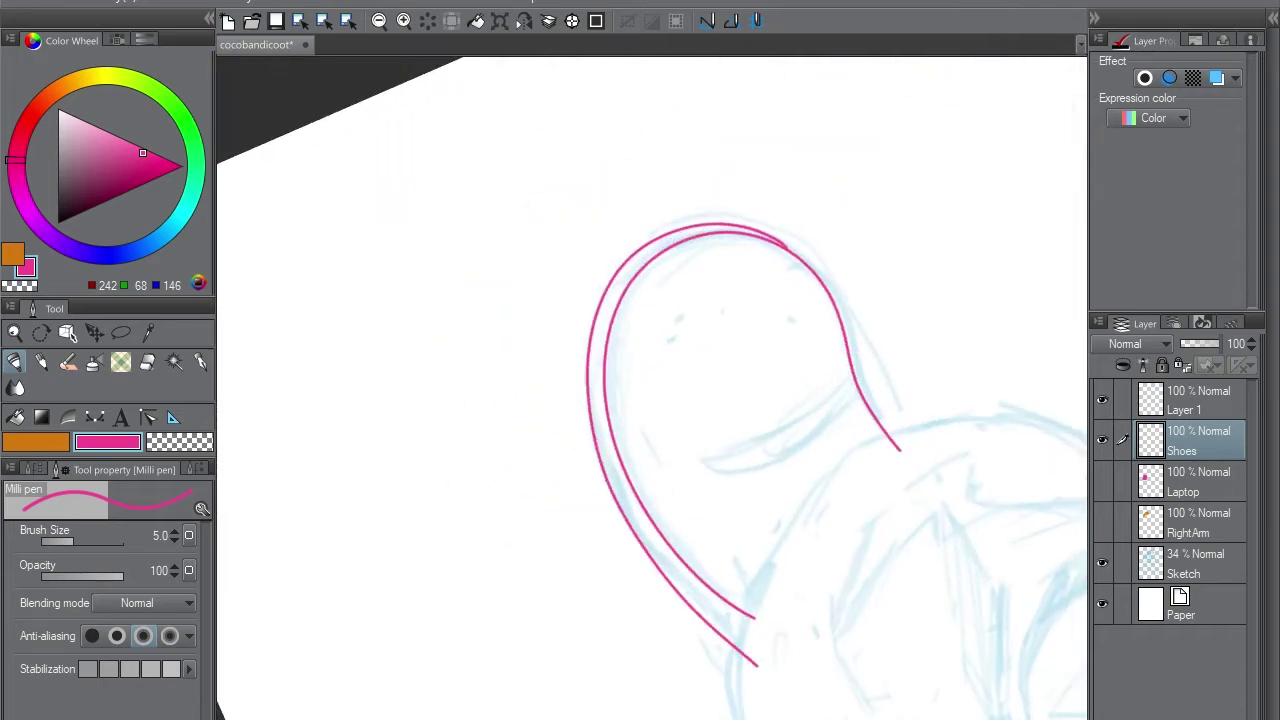
mouse_move(755, 640)
mouse_down()
mouse_move(826, 509)
mouse_move(895, 460)
mouse_move(879, 458)
mouse_move(782, 570)
mouse_move(752, 644)
mouse_up()
key(ctrl+z)
drag(764, 484, 797, 179)
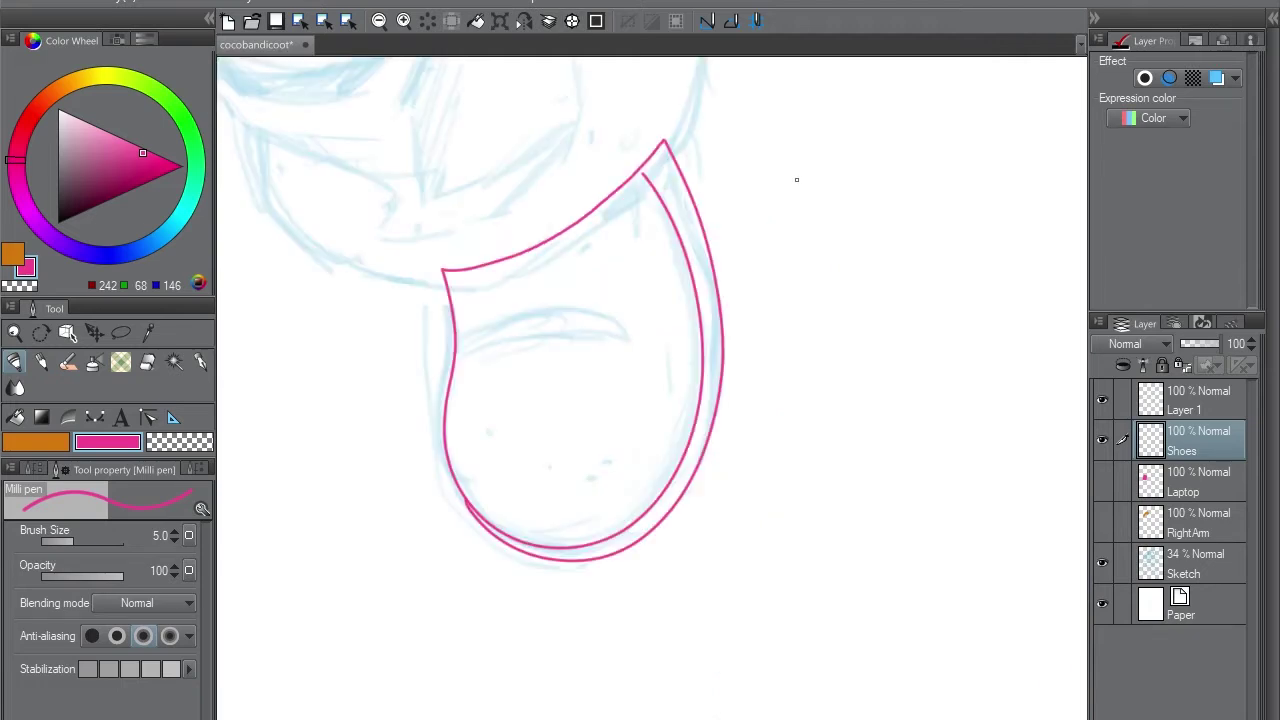
Select the areas inside both shoe outlines with the From current layer selection tool, fill them with pink and clear the selection
key(w)
click(900, 400)
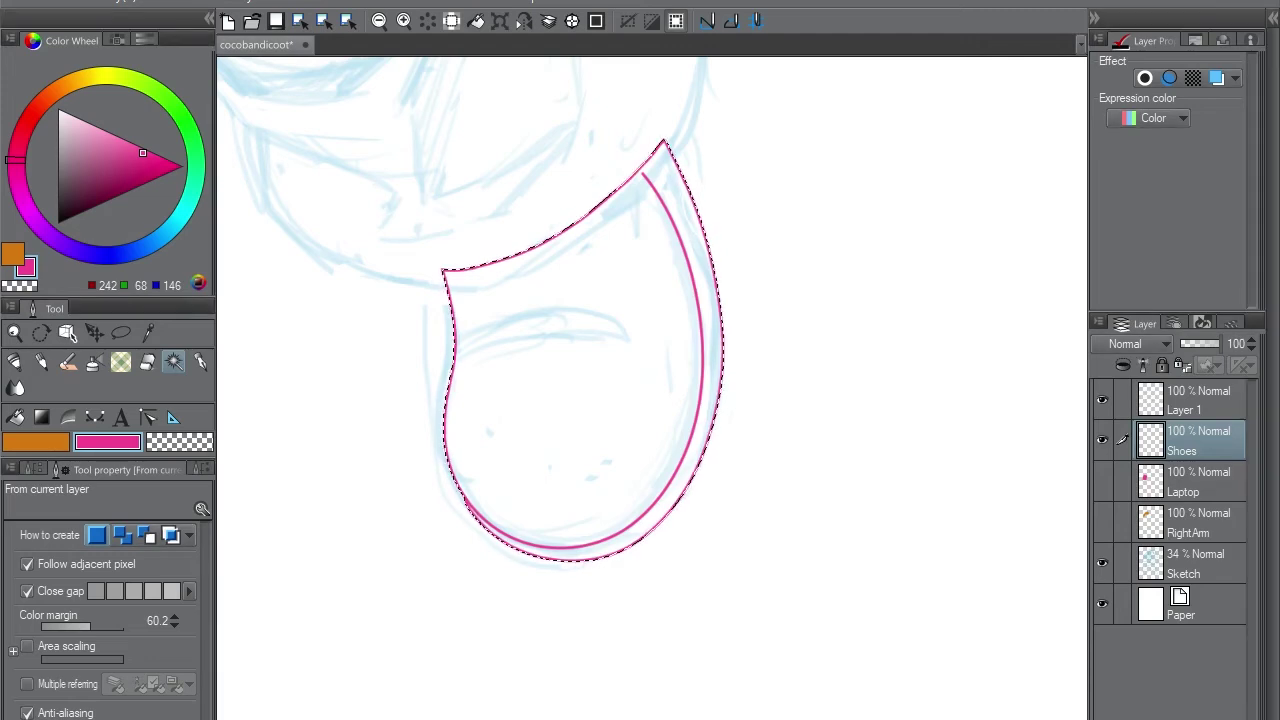
drag(640, 400, 1040, 210)
key(alt+BackSpace)
key(ctrl+d)
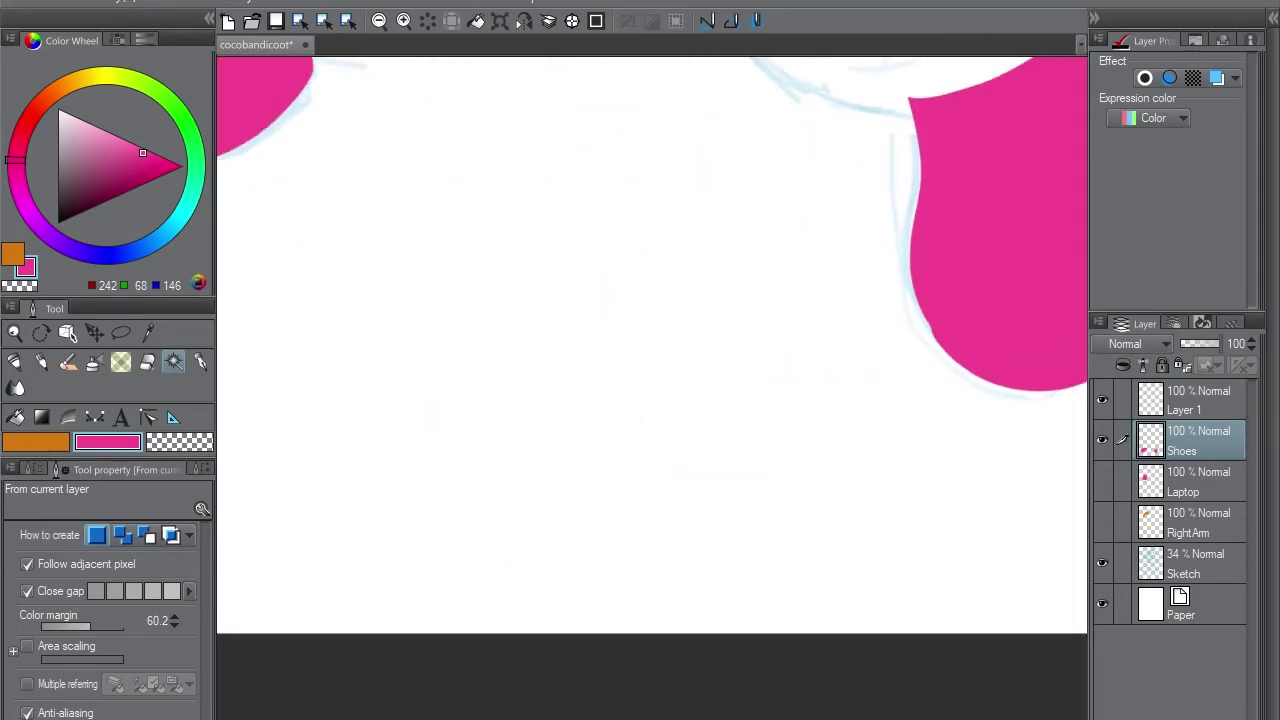
Smooth the first filled shoe's edges with small eraser touches and pink Milli pen strokes
key(e)
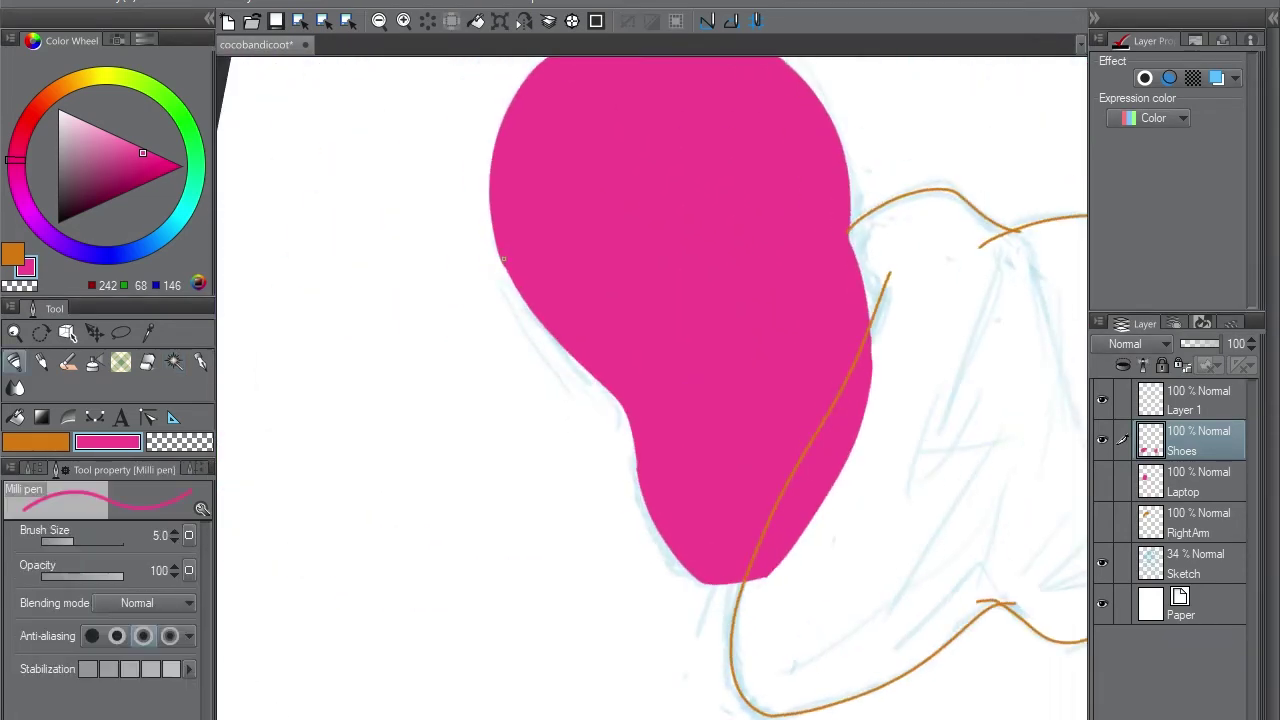
key(p)
drag(509, 236, 572, 541)
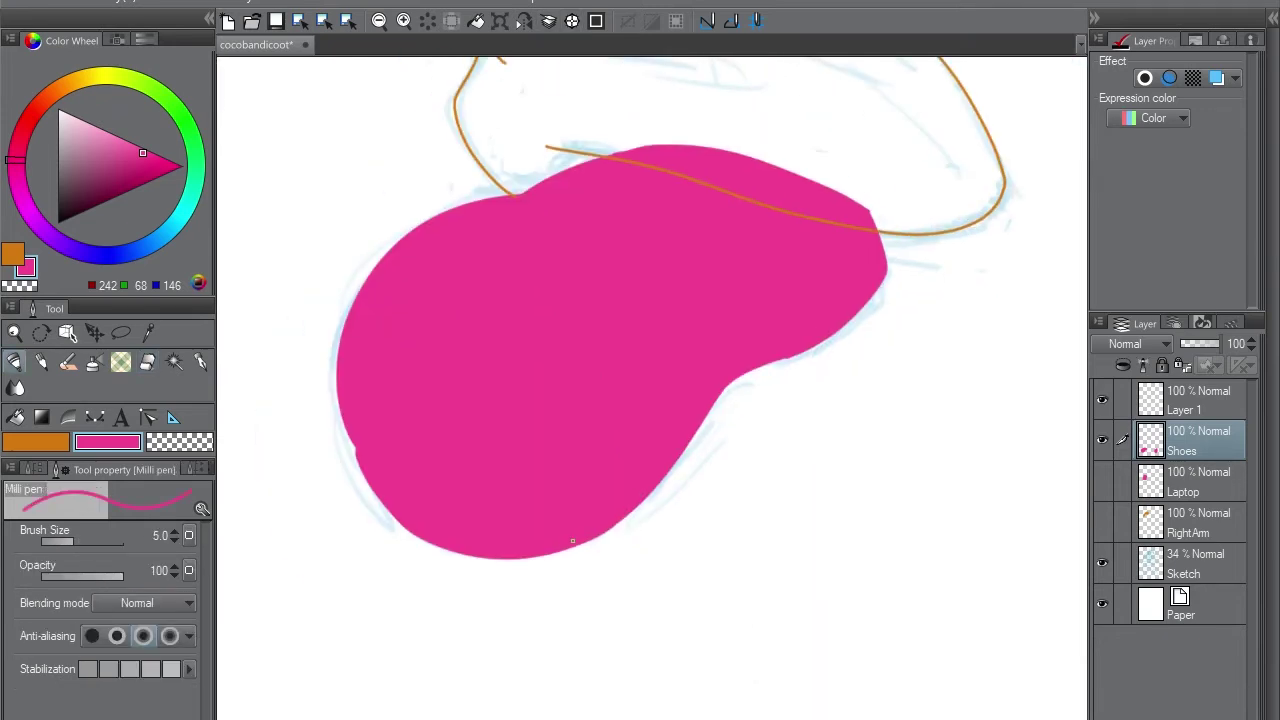
scroll(655, 482, up, 3)
scroll(624, 380, down, 3)
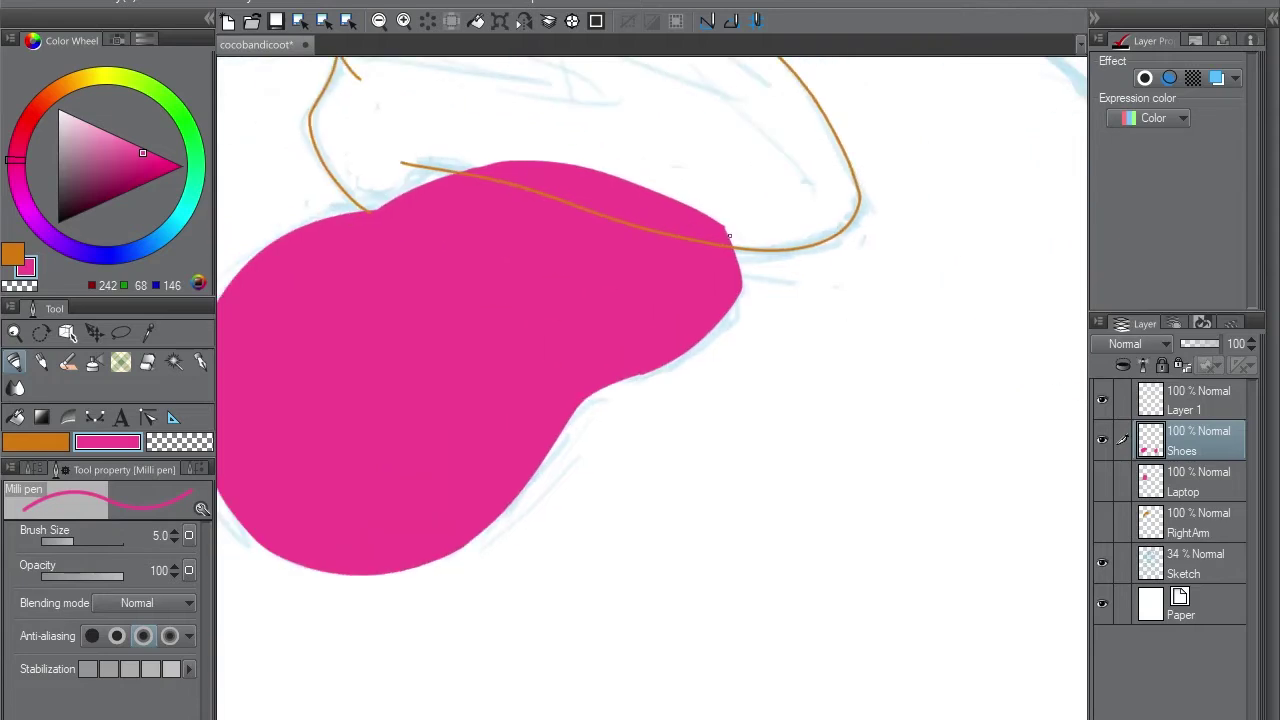
key(e)
key(p)
drag(682, 337, 738, 460)
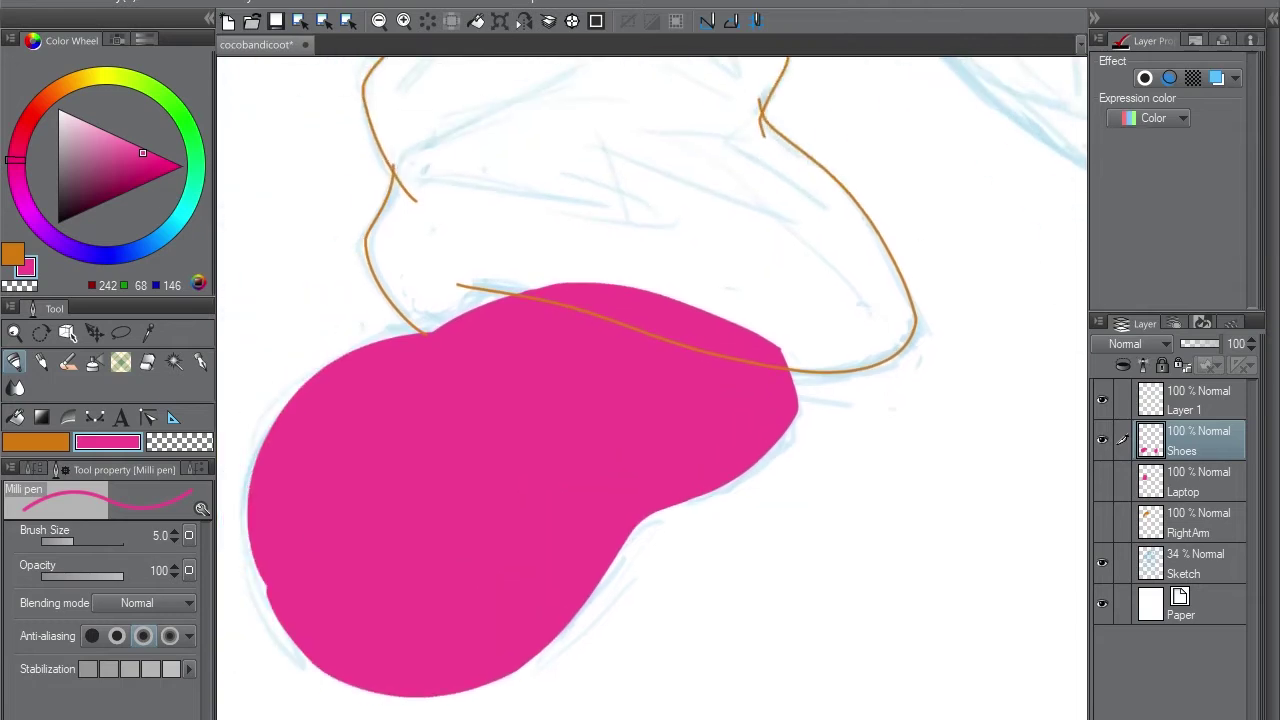
drag(1054, 416, 874, 561)
Return to Layer 1 and ink an orange line from the trouser cuff's corner along the first shoe's upper edge
key(alt+])
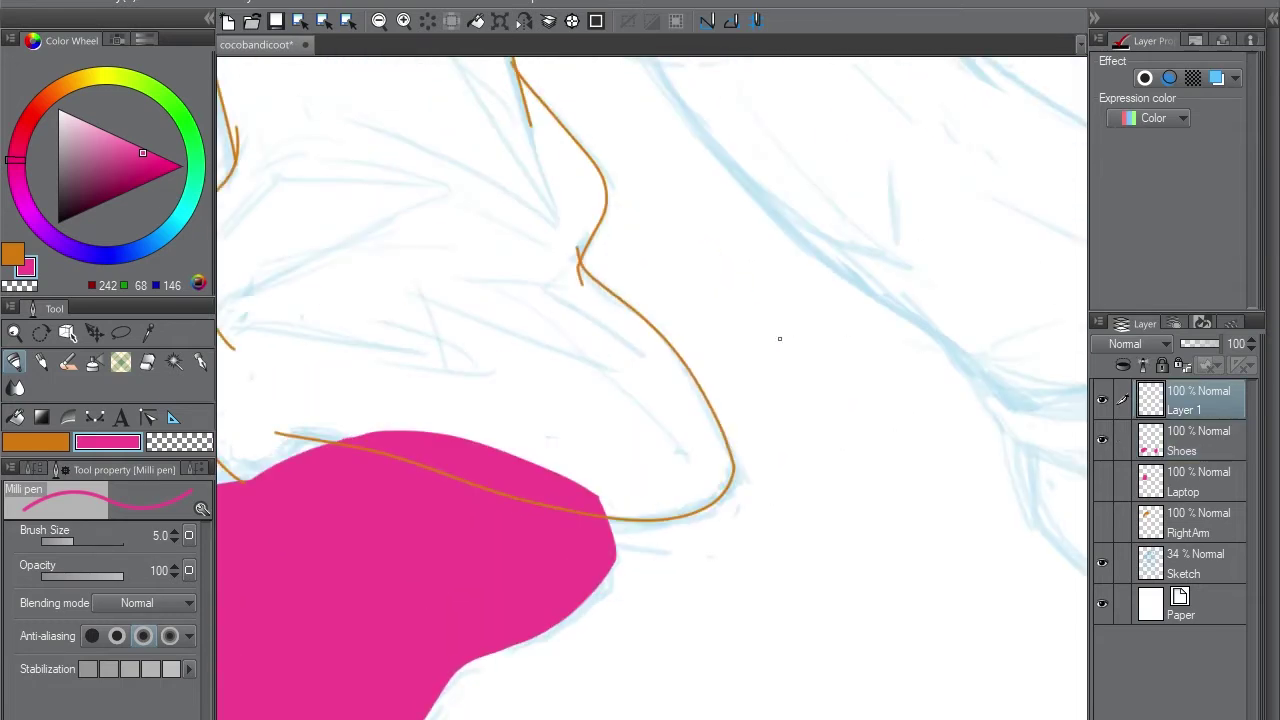
key(x)
mouse_move(244, 480)
mouse_down()
mouse_move(499, 420)
mouse_move(520, 383)
mouse_move(760, 483)
mouse_move(920, 43)
mouse_move(920, 383)
mouse_move(1005, 553)
mouse_up()
scroll(520, 383, up, 3)
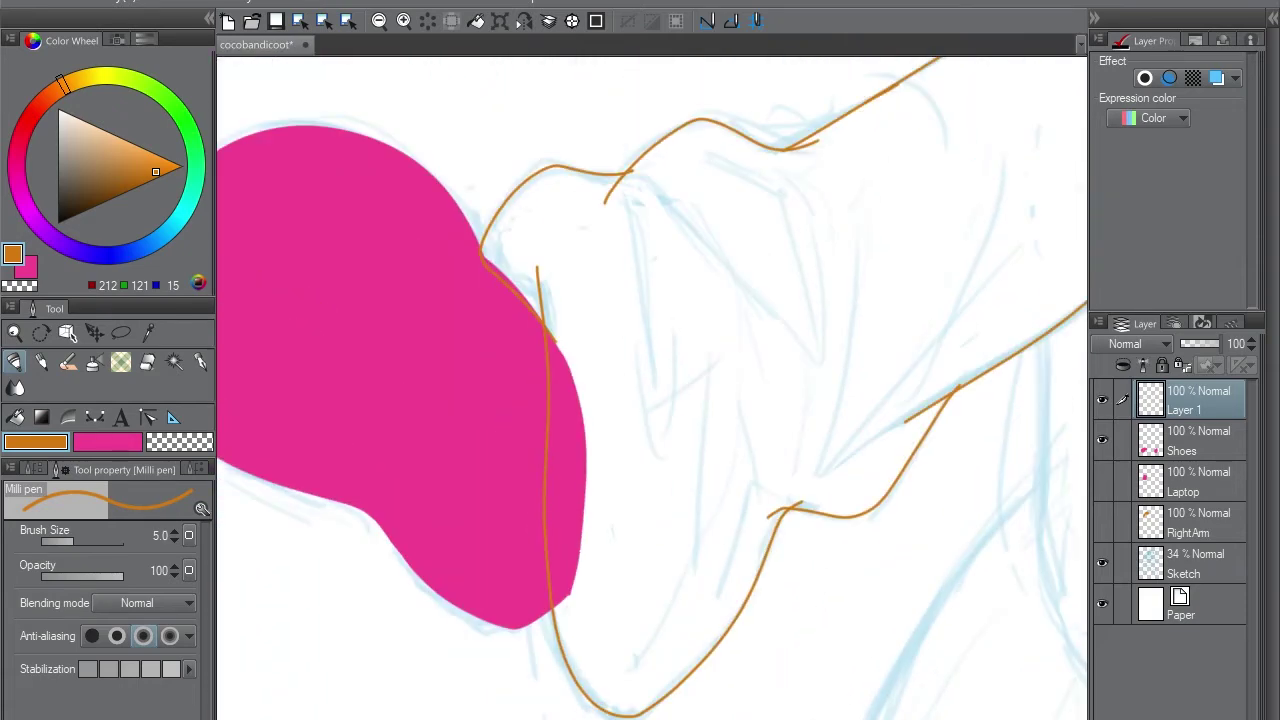
Select the shoe shapes and erase the part of the new orange cuff line that overlaps the first shoe
key(ctrl+shift+a)
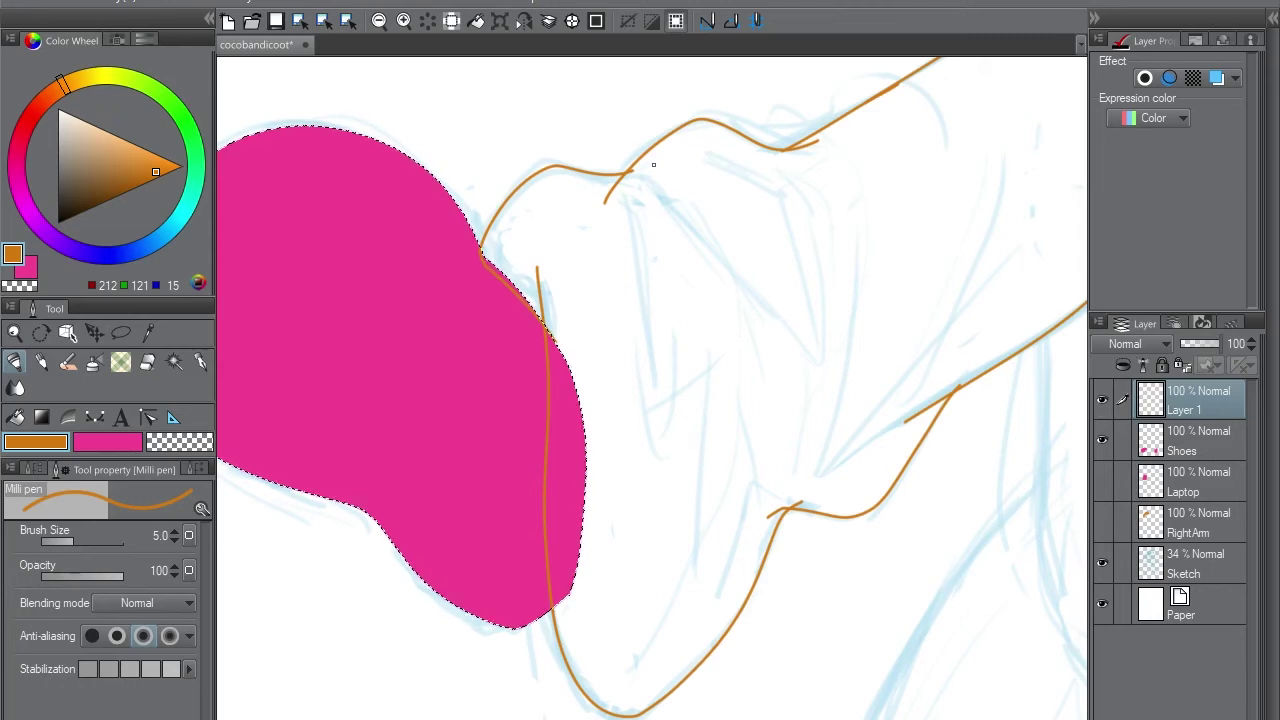
key(e)
drag(516, 296, 480, 249)
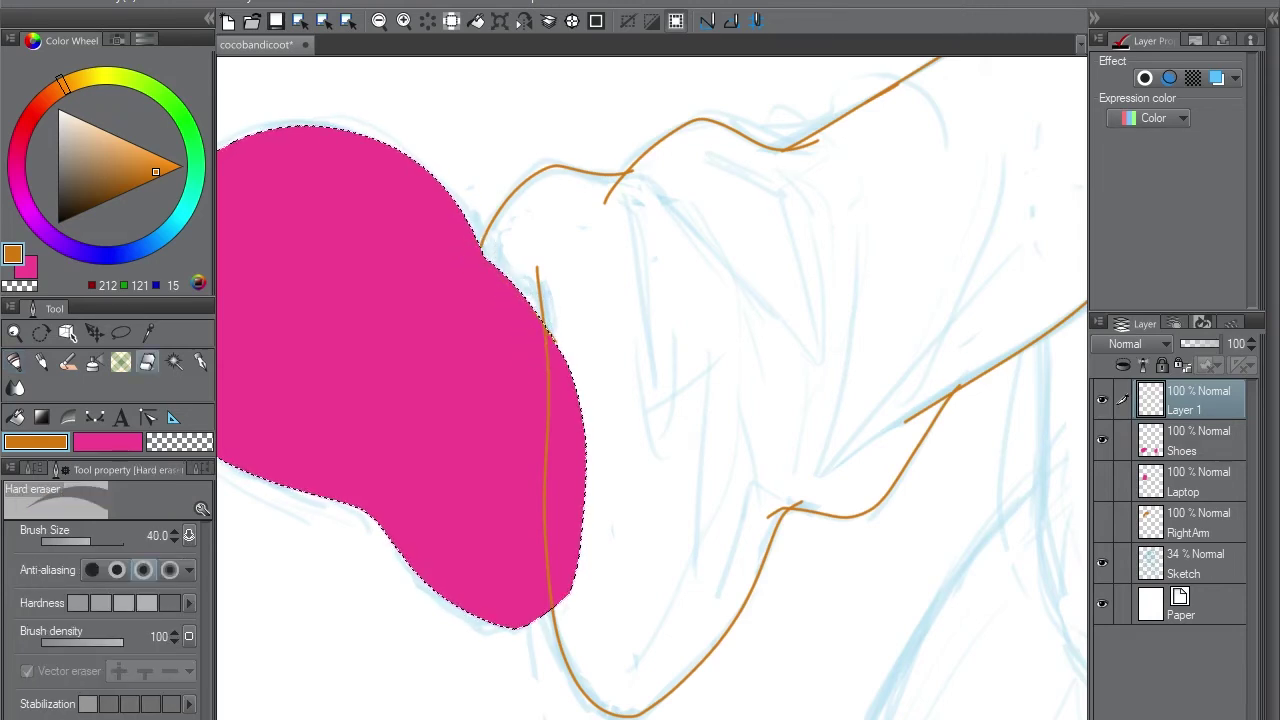
Ink the cuff line along the first shoe's upper edge, clear the selection and hide the Shoes layer
key(p)
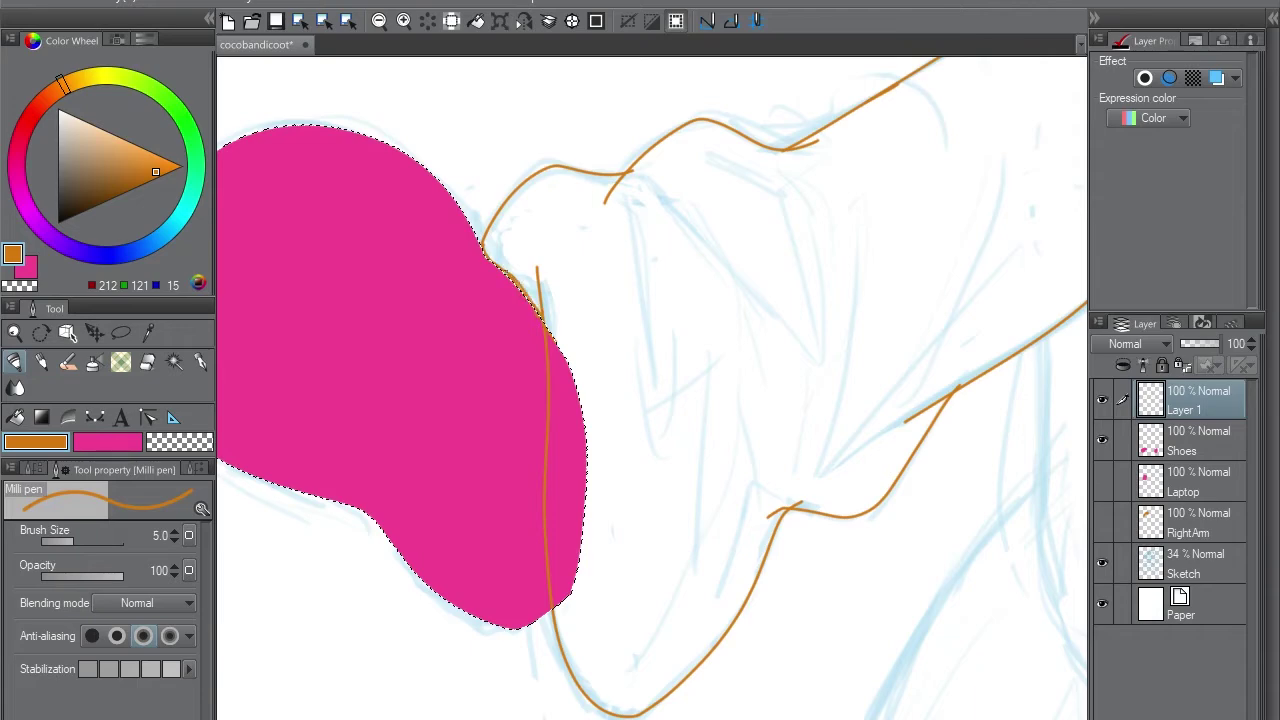
key(ctrl+d)
mouse_move(483, 150)
mouse_down()
mouse_move(600, 400)
mouse_move(700, 480)
mouse_up()
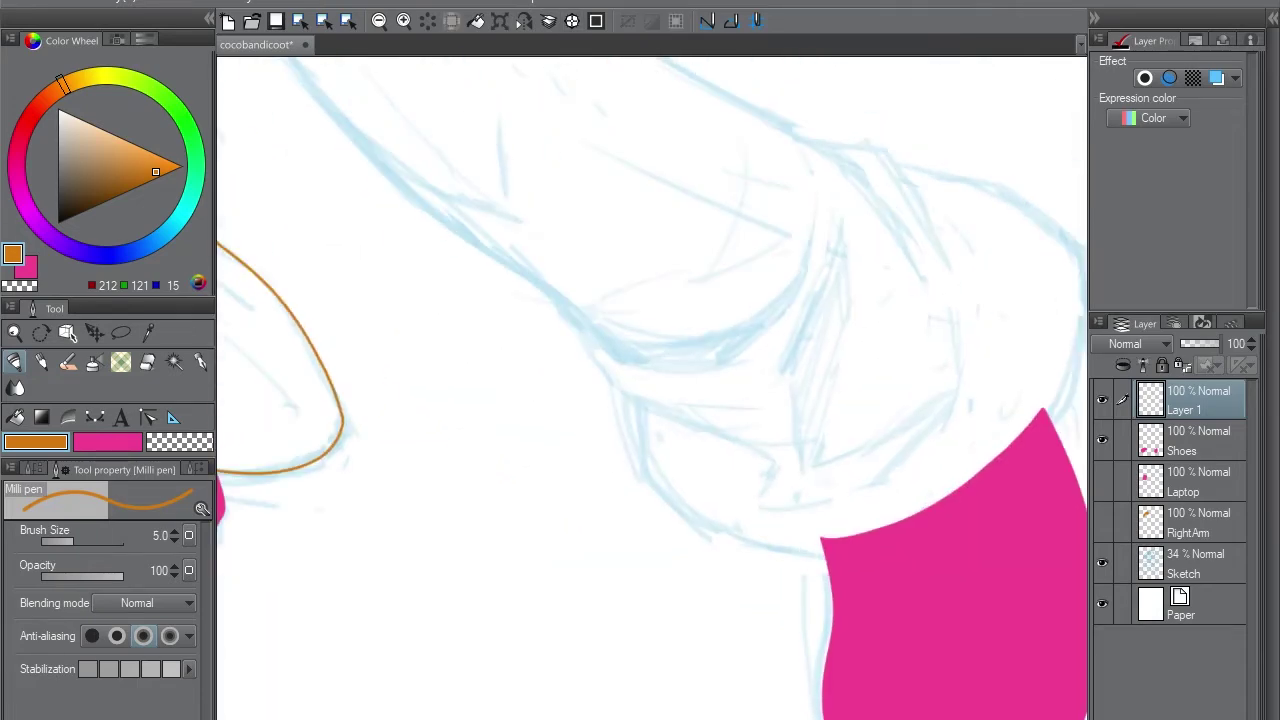
drag(960, 118, 825, 168)
drag(761, 213, 894, 257)
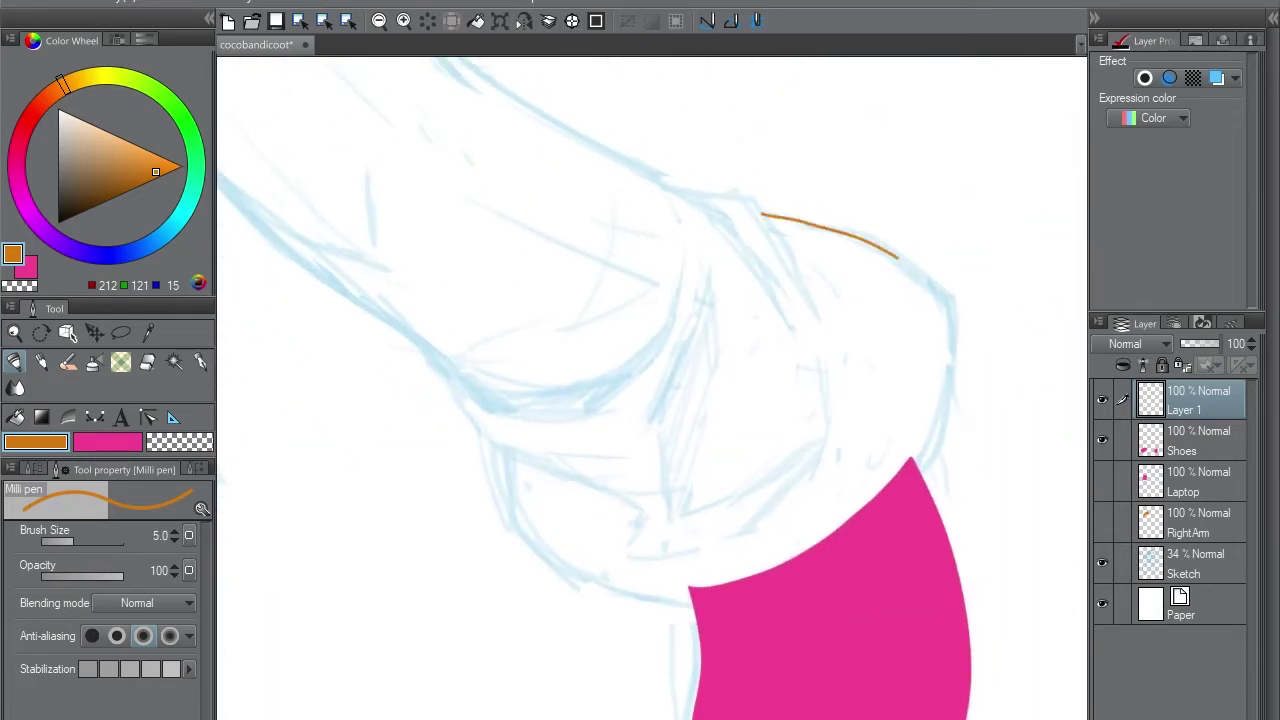
click(1102, 440)
key(ctrl+z)
mouse_move(491, 429)
mouse_down()
mouse_move(643, 586)
mouse_move(600, 400)
mouse_up()
key(ctrl+z)
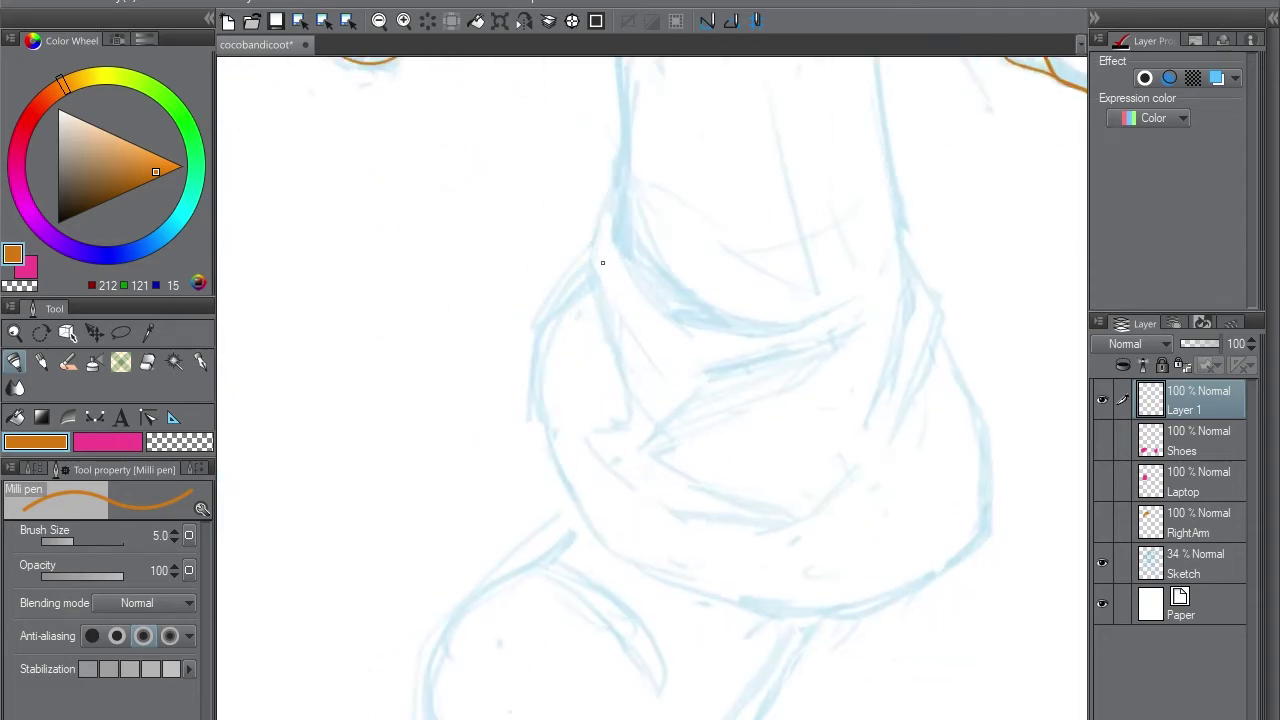
Ink the second trouser cuff in orange, following the sketch around its rounded bottom and up to its upper corners
mouse_move(600, 262)
mouse_down()
mouse_move(611, 505)
mouse_move(700, 316)
mouse_up()
drag(580, 330, 640, 615)
mouse_move(640, 615)
mouse_down()
mouse_move(580, 351)
mouse_move(728, 500)
mouse_up()
drag(751, 437, 685, 432)
key(ctrl+z)
mouse_move(606, 578)
mouse_down()
mouse_move(588, 440)
mouse_move(612, 360)
mouse_move(690, 326)
mouse_up()
key(ctrl+z)
mouse_move(612, 358)
mouse_down()
mouse_move(684, 317)
mouse_move(667, 143)
mouse_move(650, 240)
mouse_move(686, 314)
mouse_move(709, 465)
mouse_up()
key(e)
key(p)
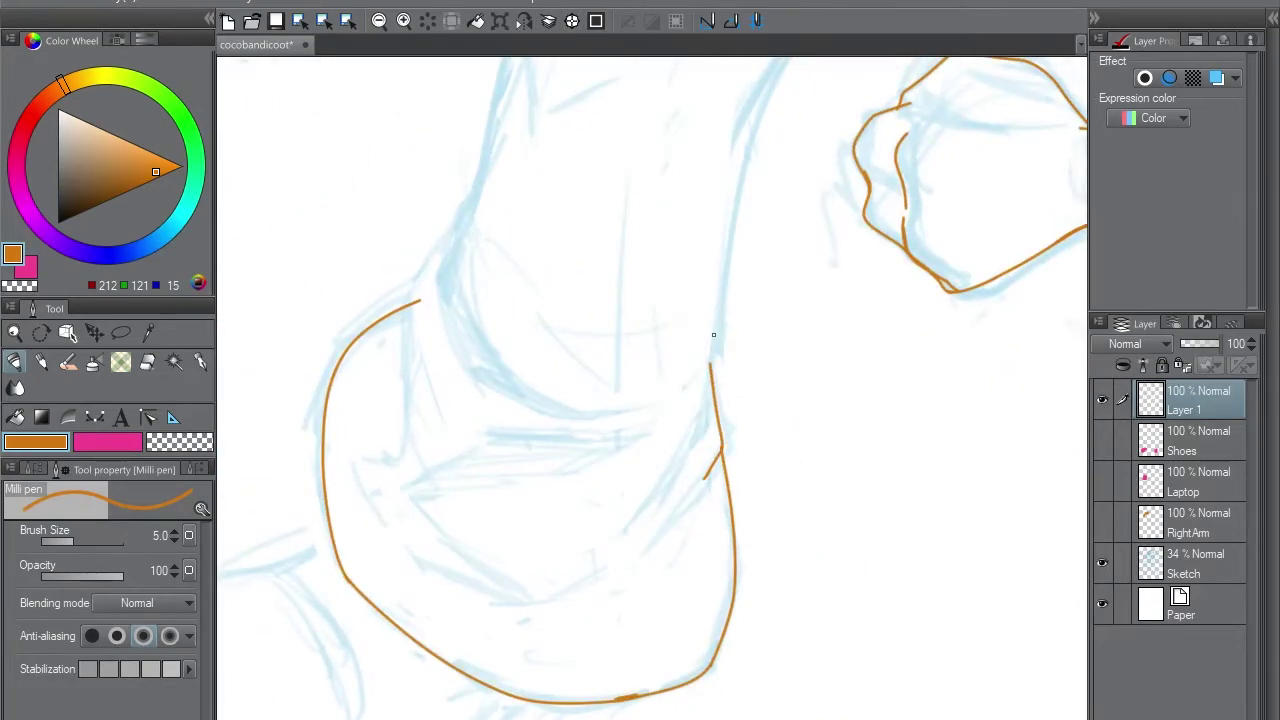
drag(714, 337, 528, 357)
drag(441, 492, 445, 470)
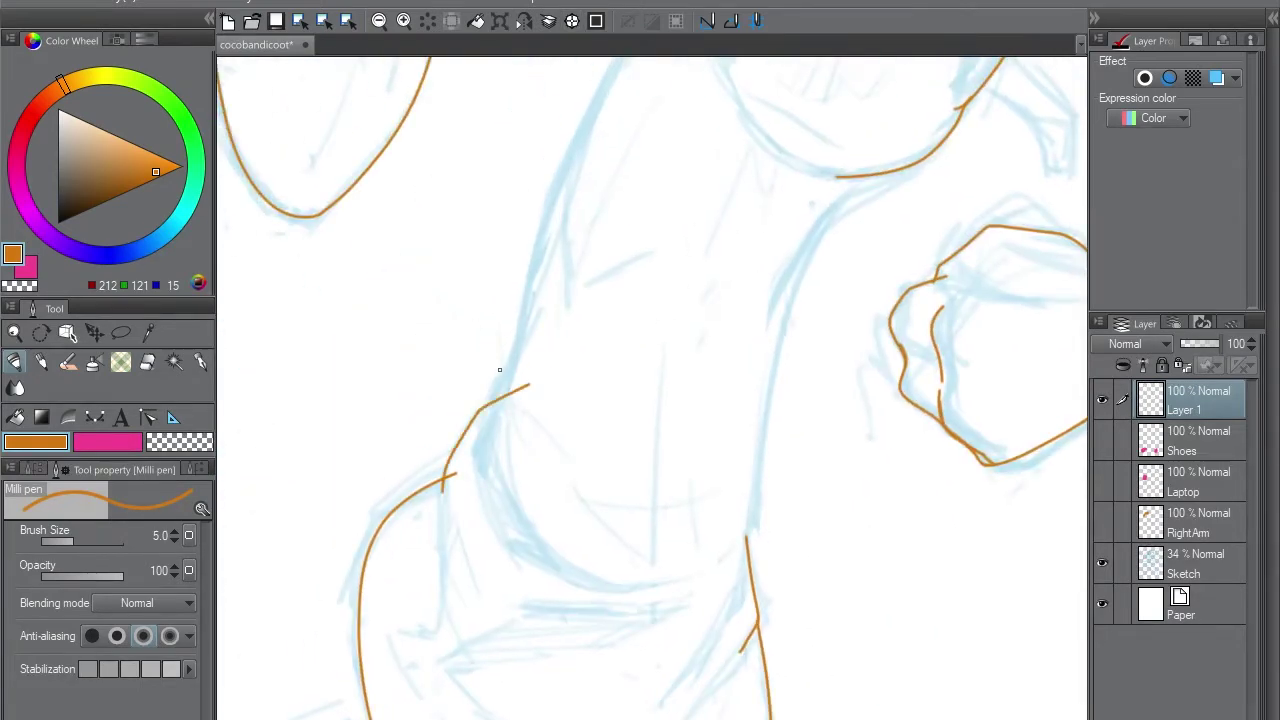
Ink both sides of the leg from the second cuff up to the lines above it
mouse_move(500, 371)
mouse_down()
mouse_move(473, 500)
mouse_move(587, 190)
mouse_move(645, 122)
mouse_up()
drag(650, 400, 610, 278)
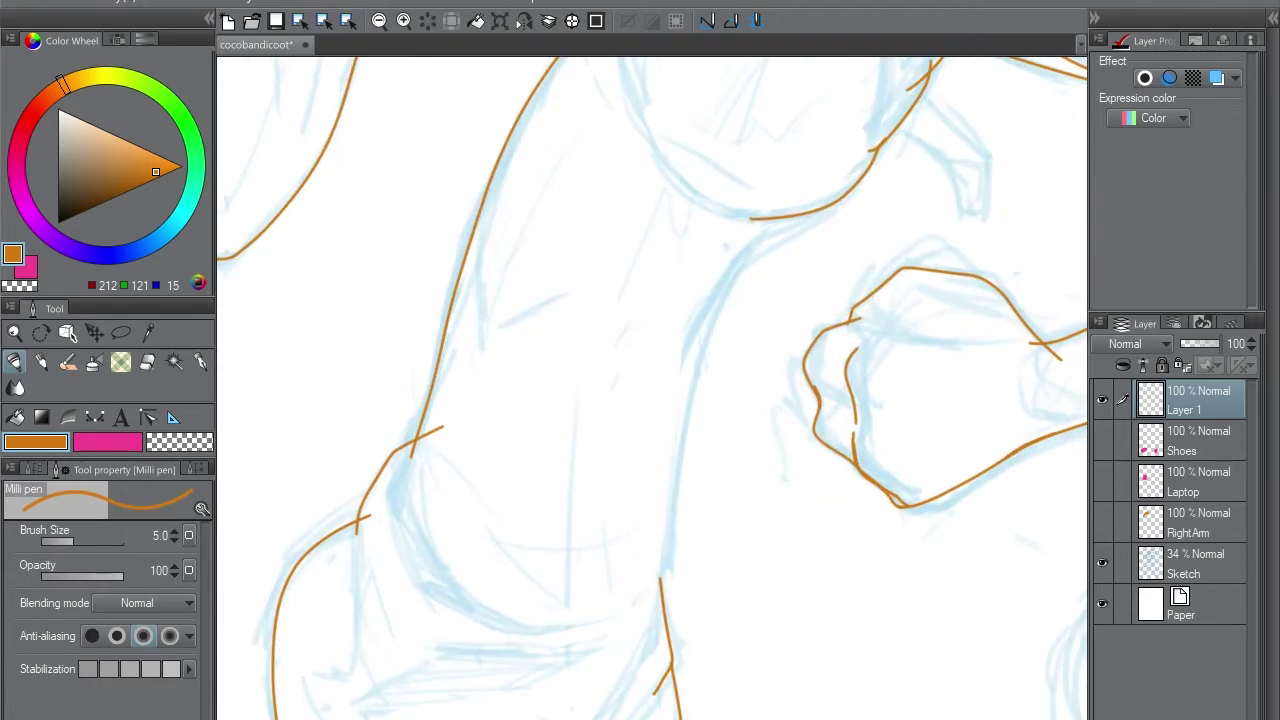
drag(656, 595, 826, 196)
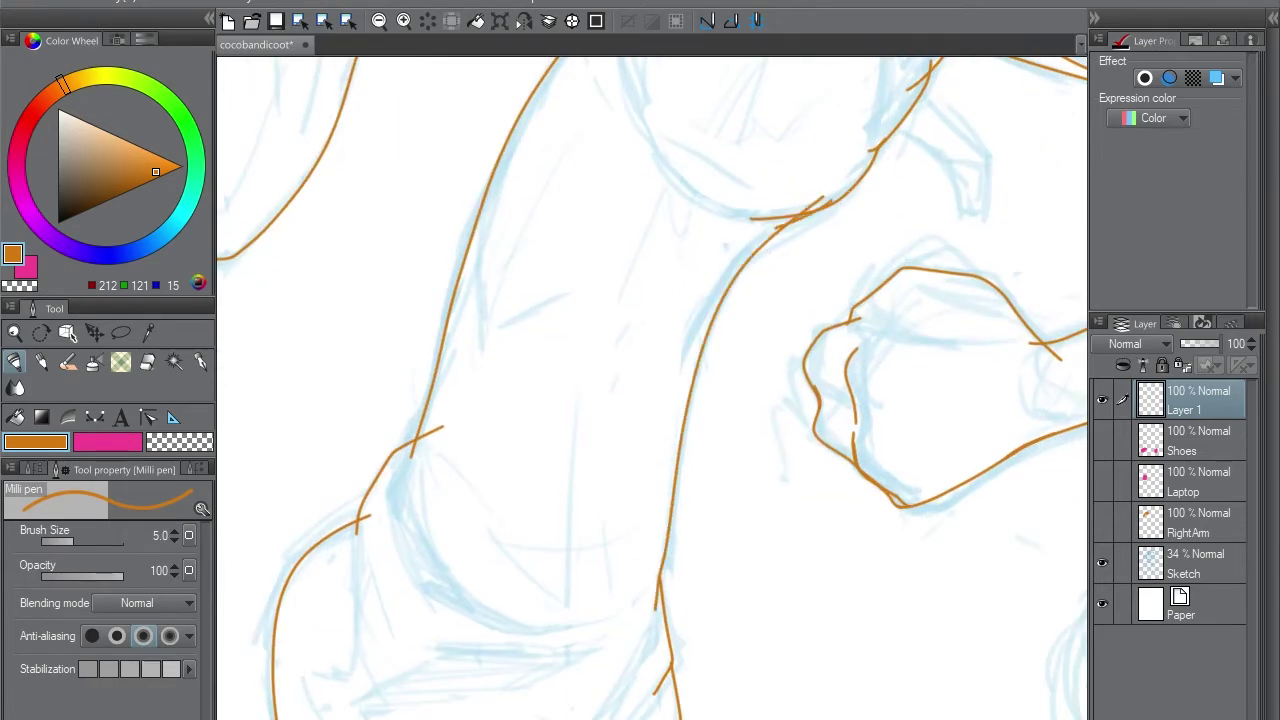
Try several orange curves over the rounded upper end of the leg where it meets the body outline
key(minus)
key(minus)
key(minus)
key(minus)
drag(632, 432, 765, 368)
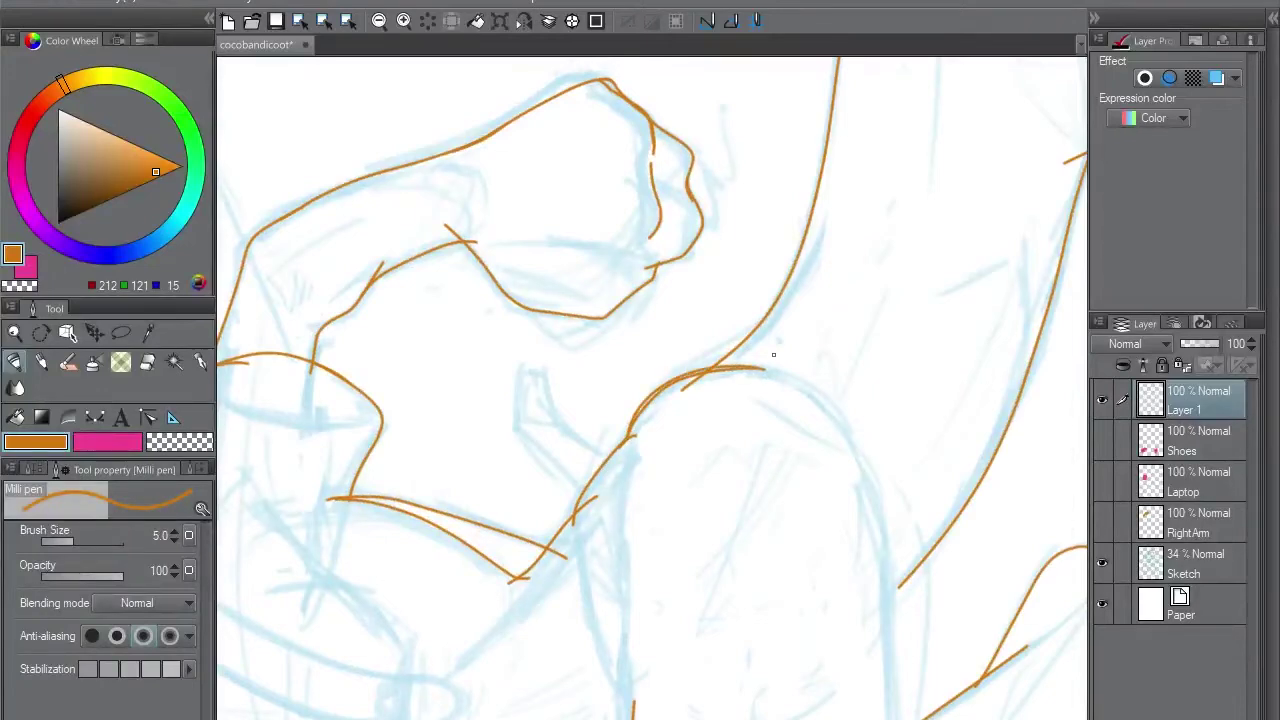
key(ctrl+z)
drag(626, 440, 760, 367)
key(ctrl+z)
mouse_move(626, 440)
mouse_down()
mouse_move(766, 368)
mouse_move(680, 380)
mouse_move(770, 370)
mouse_up()
key(ctrl+z)
Reselect the laptop area, ink a short orange line along its edge from the sleeve corner and clear the selection
key(minus)
key(minus)
key(minus)
key(minus)
key(minus)
key(minus)
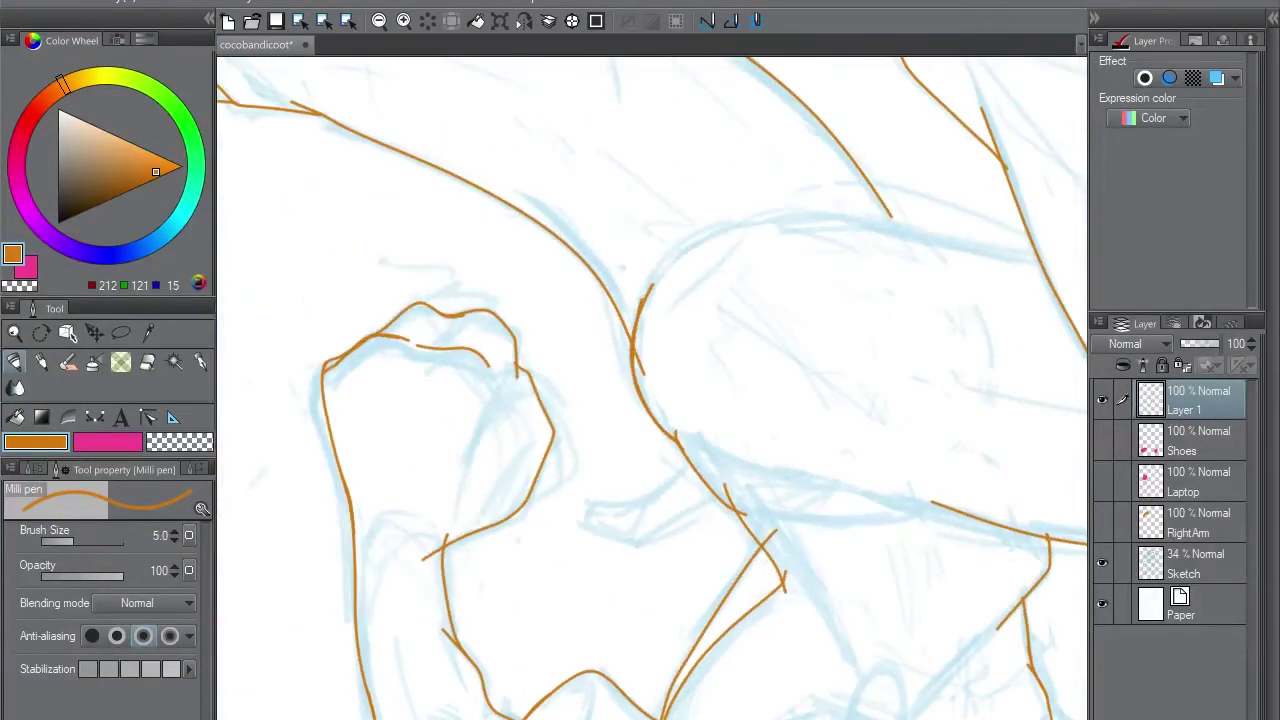
key(asciicircum)
key(asciicircum)
key(asciicircum)
key(asciicircum)
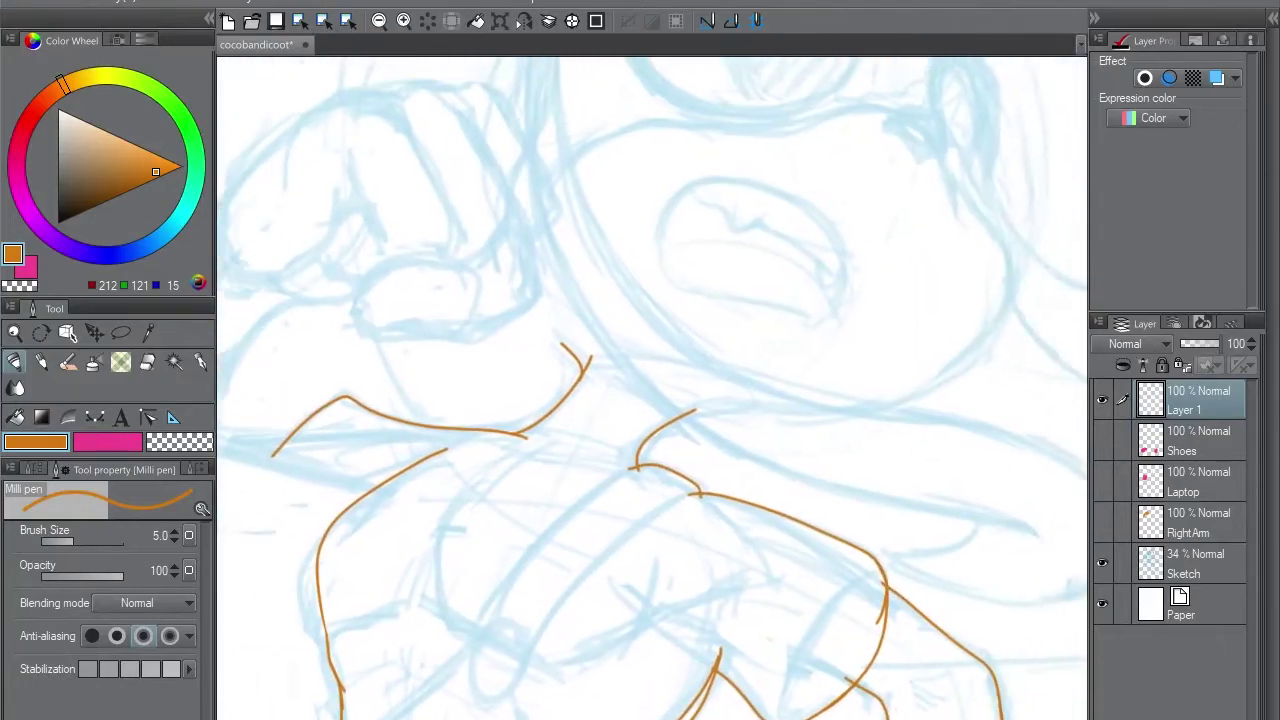
key(minus)
key(minus)
key(minus)
key(minus)
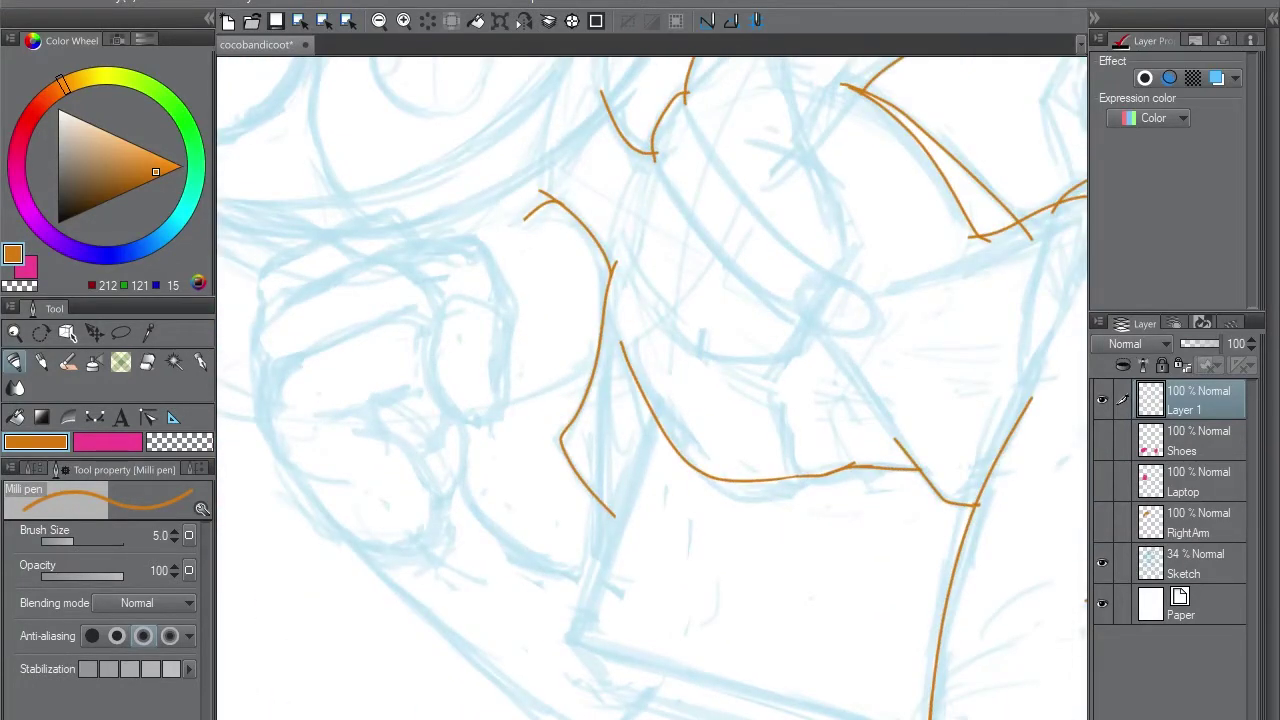
key(ctrl+shift+d)
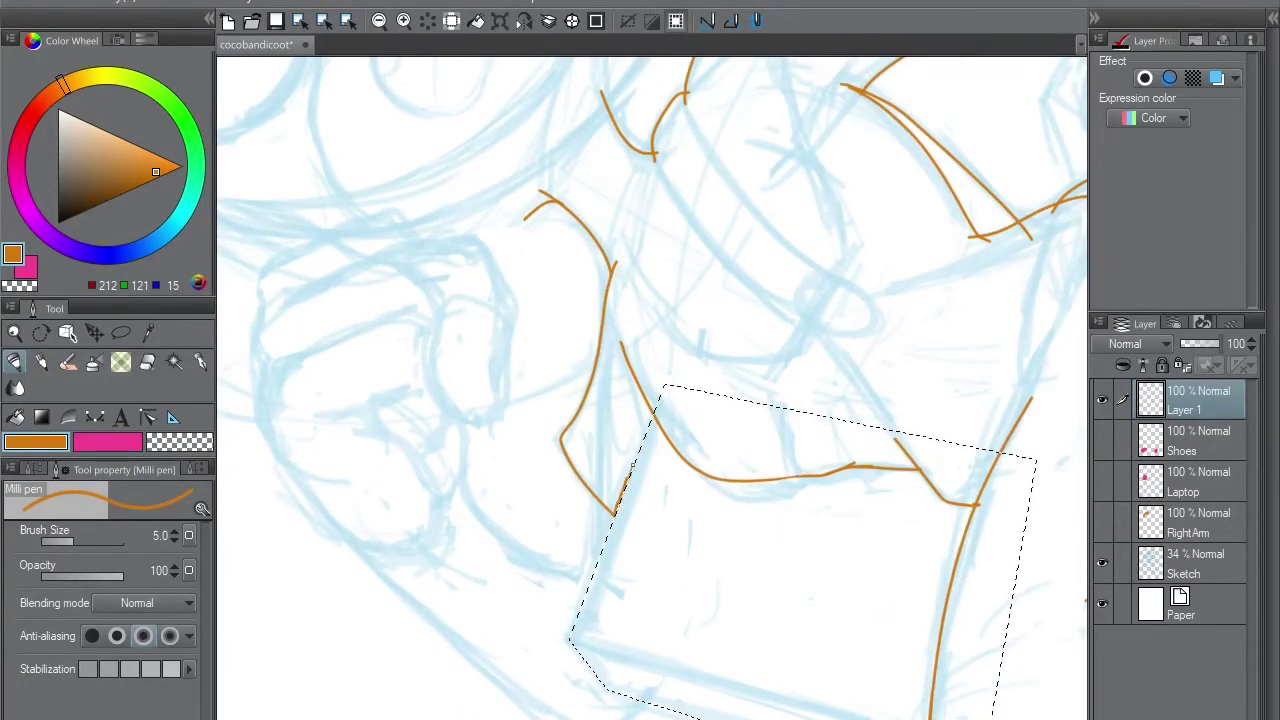
key(ctrl+d)
Try several orange curves for the cheek and jaw, running from the side of the muzzle to the collar
scroll(572, 483, up, 4)
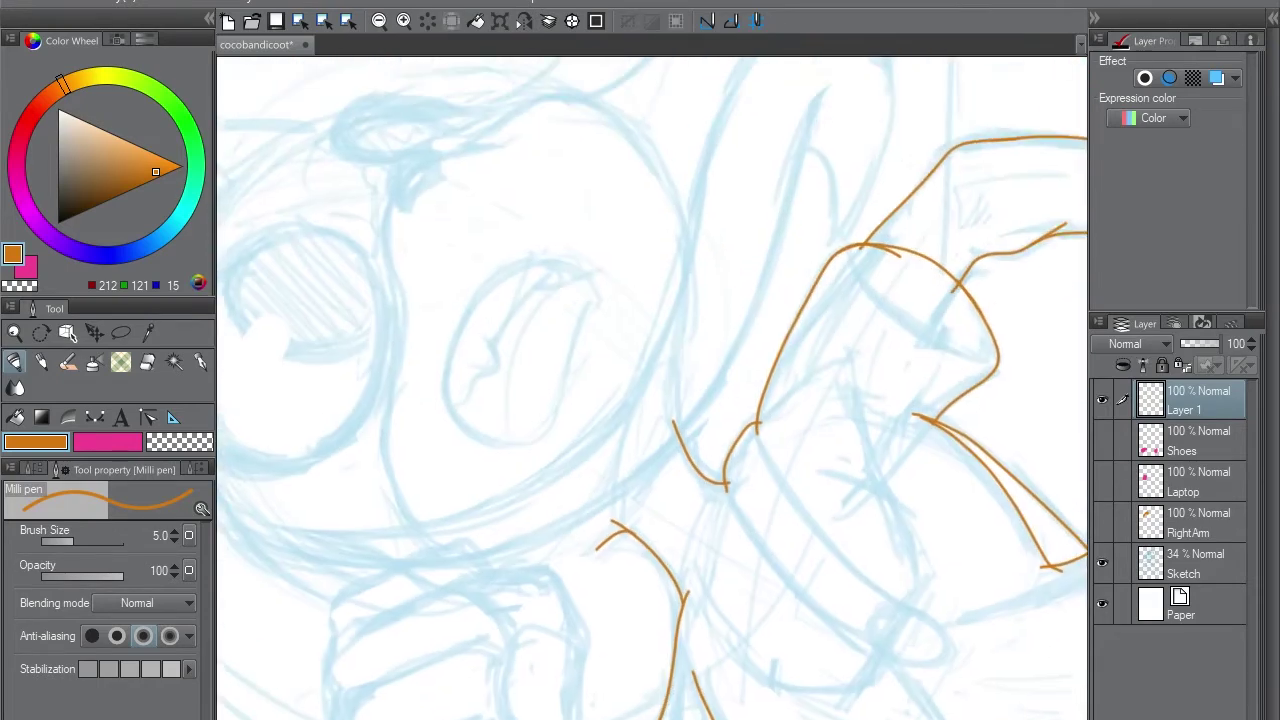
mouse_move(532, 488)
mouse_down()
mouse_move(850, 358)
mouse_move(795, 264)
mouse_up()
key(minus)
key(minus)
key(minus)
mouse_move(630, 545)
mouse_down()
mouse_move(586, 551)
mouse_move(488, 212)
mouse_up()
key(minus)
key(minus)
key(minus)
key(minus)
mouse_move(872, 337)
mouse_down()
mouse_move(560, 522)
mouse_move(850, 472)
mouse_move(878, 318)
mouse_up()
key(ctrl+z)
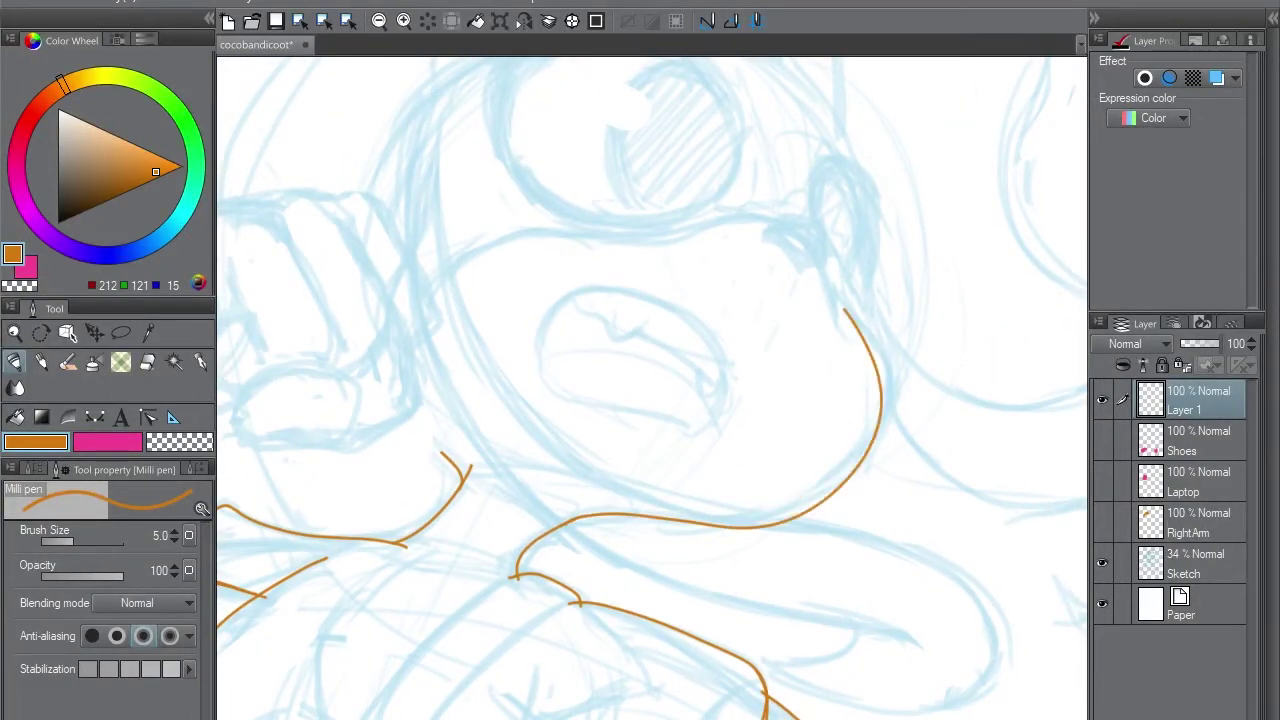
key(ctrl+z)
mouse_move(565, 520)
mouse_down()
mouse_move(604, 515)
mouse_move(860, 245)
mouse_move(808, 486)
mouse_up()
key(ctrl+z)
key(ctrl+z)
Try another cheek line from beside the nose down to the collar, and remove it again
drag(840, 283, 711, 531)
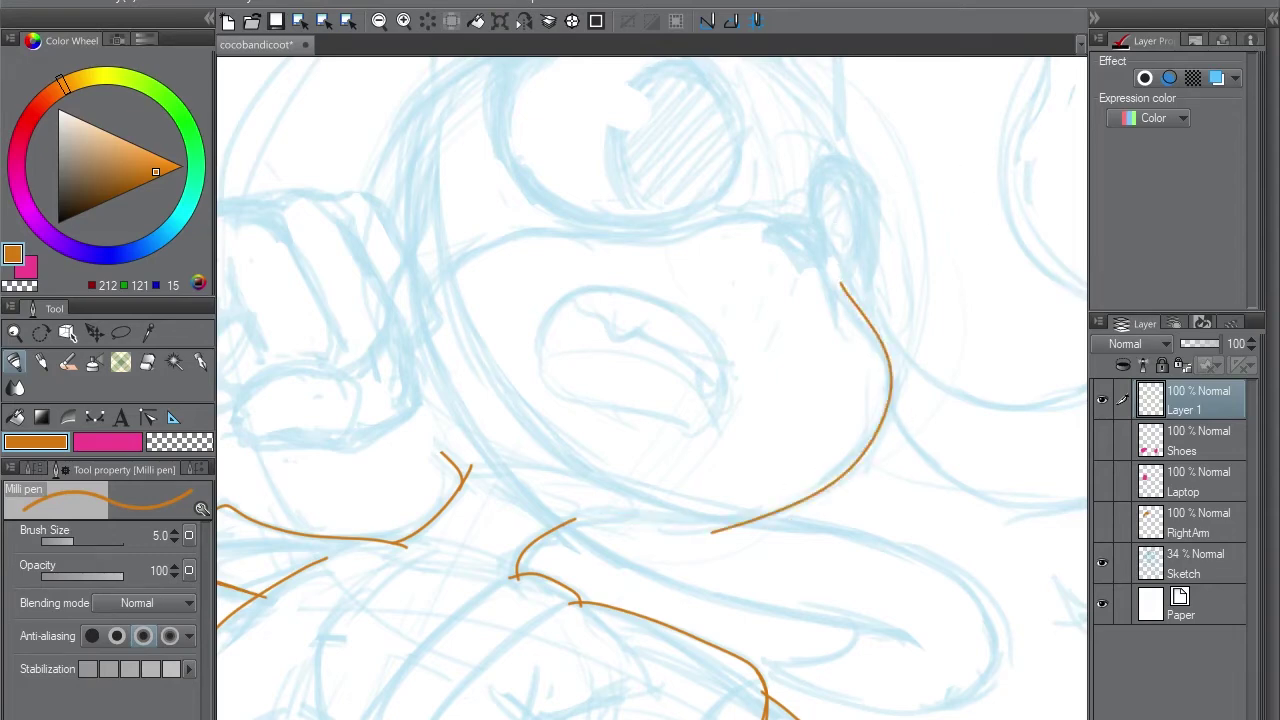
key(minus)
mouse_move(801, 380)
mouse_down()
mouse_move(708, 560)
mouse_move(801, 386)
mouse_up()
key(ctrl+z)
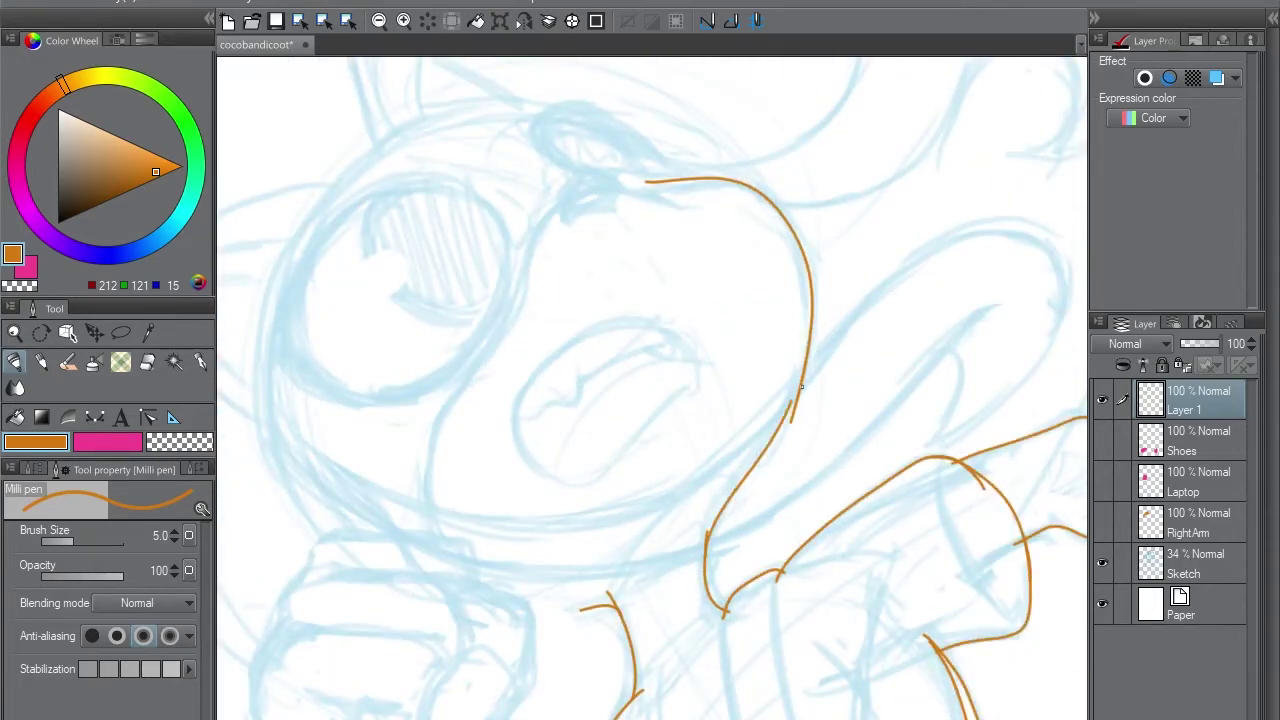
key(e)
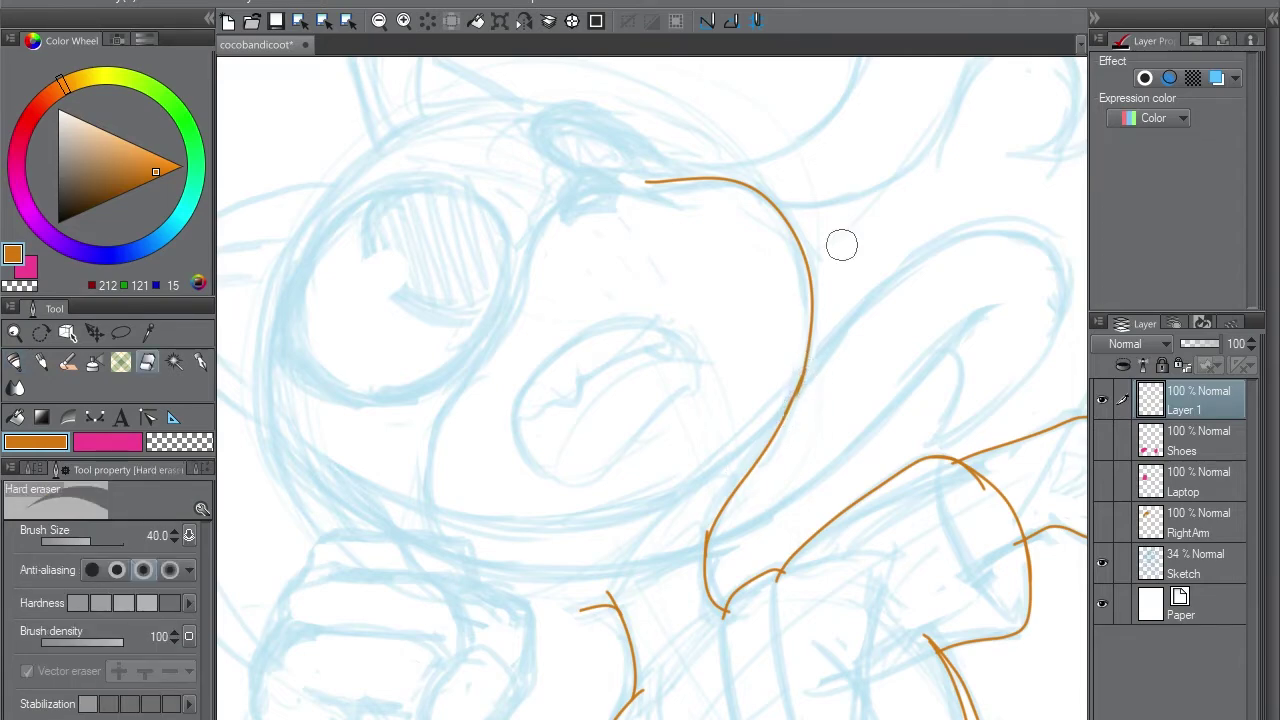
drag(715, 555, 648, 180)
key(p)
key(minus)
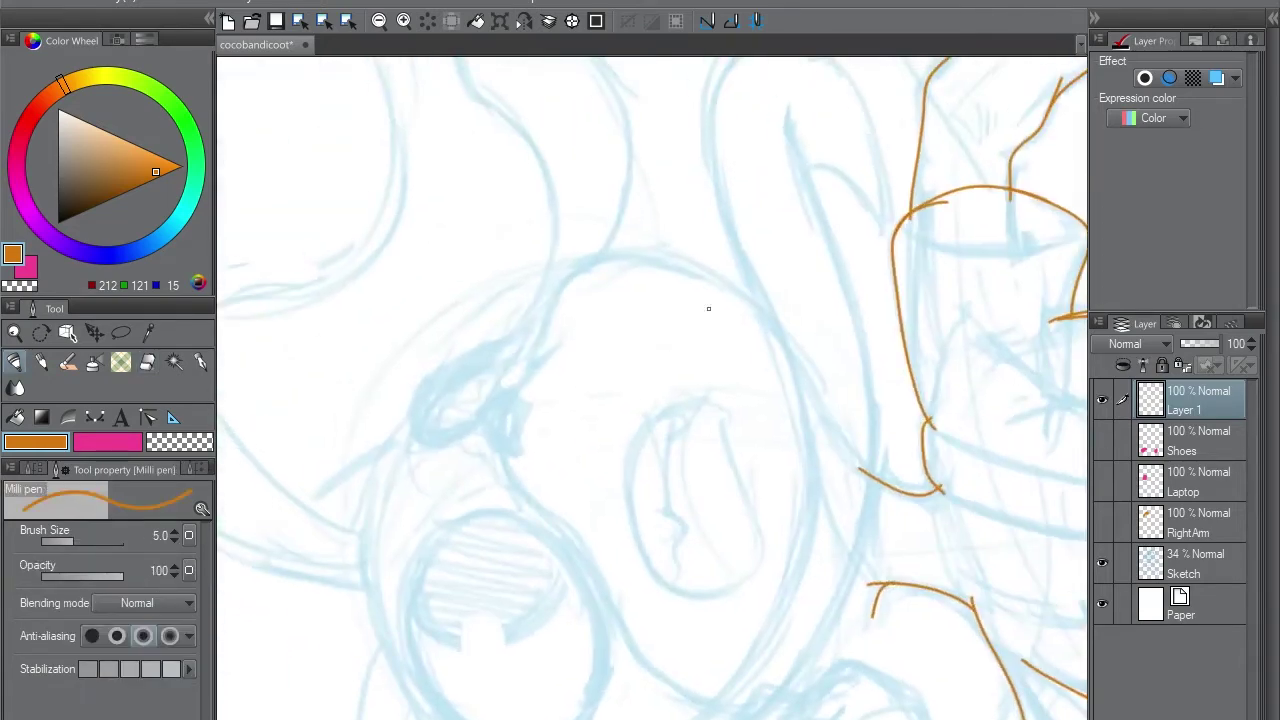
Ink the side of the head past the nose and around the cheek, joining it to the collar line
mouse_move(366, 555)
mouse_down()
mouse_move(371, 506)
mouse_move(542, 313)
mouse_move(748, 297)
mouse_up()
key(minus)
key(ctrl+z)
mouse_move(510, 432)
mouse_down()
mouse_move(500, 400)
mouse_move(740, 267)
mouse_up()
key(minus)
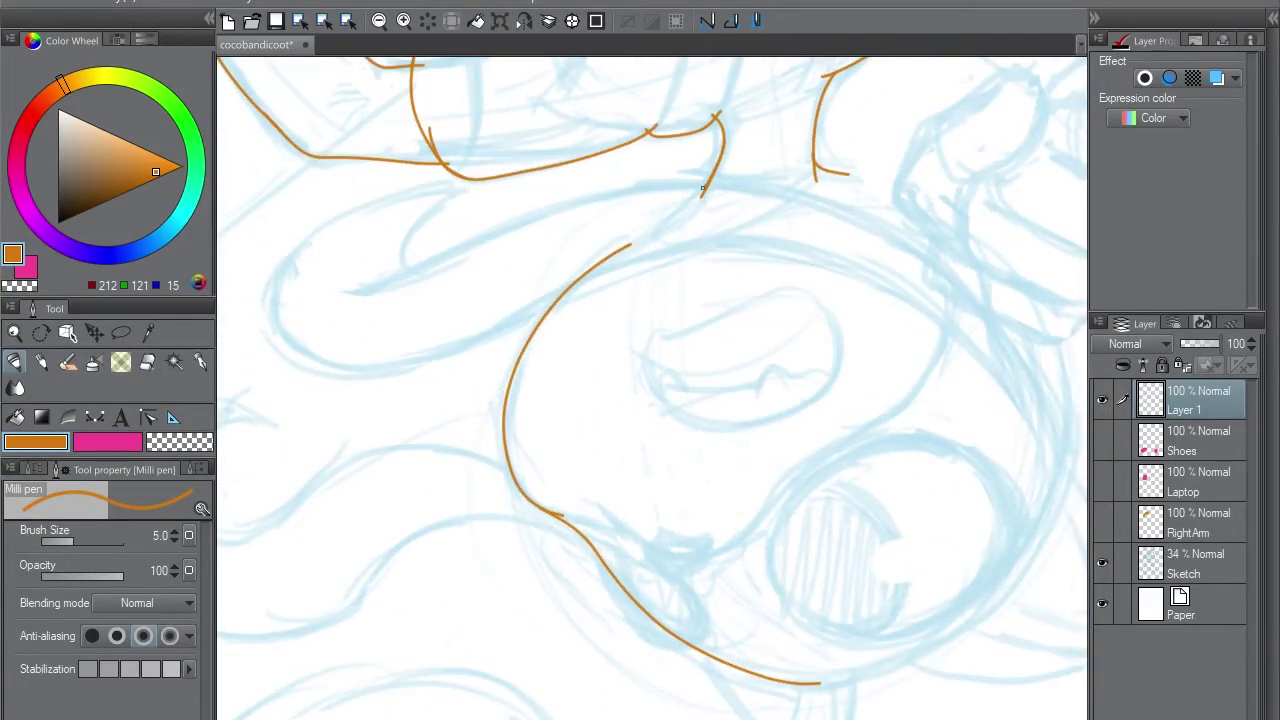
drag(702, 188, 600, 268)
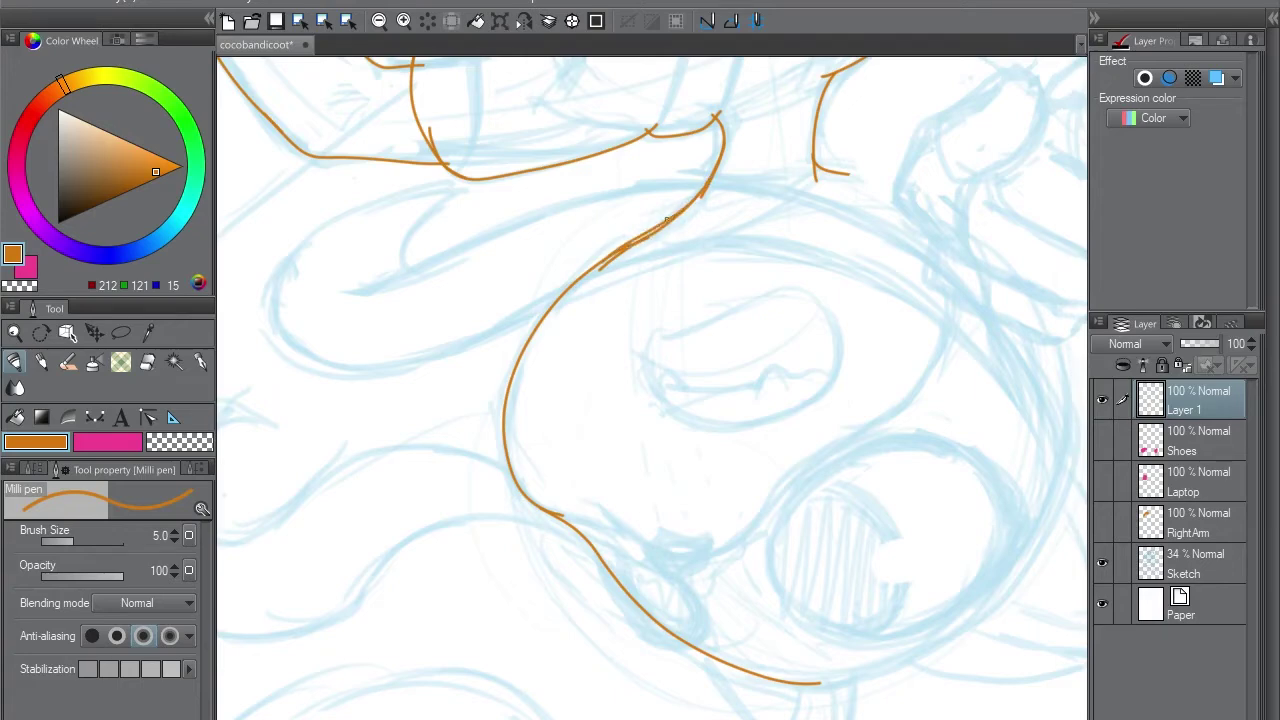
Refine the head outline beside the nose and extend it around the forehead next to the eye
key(minus)
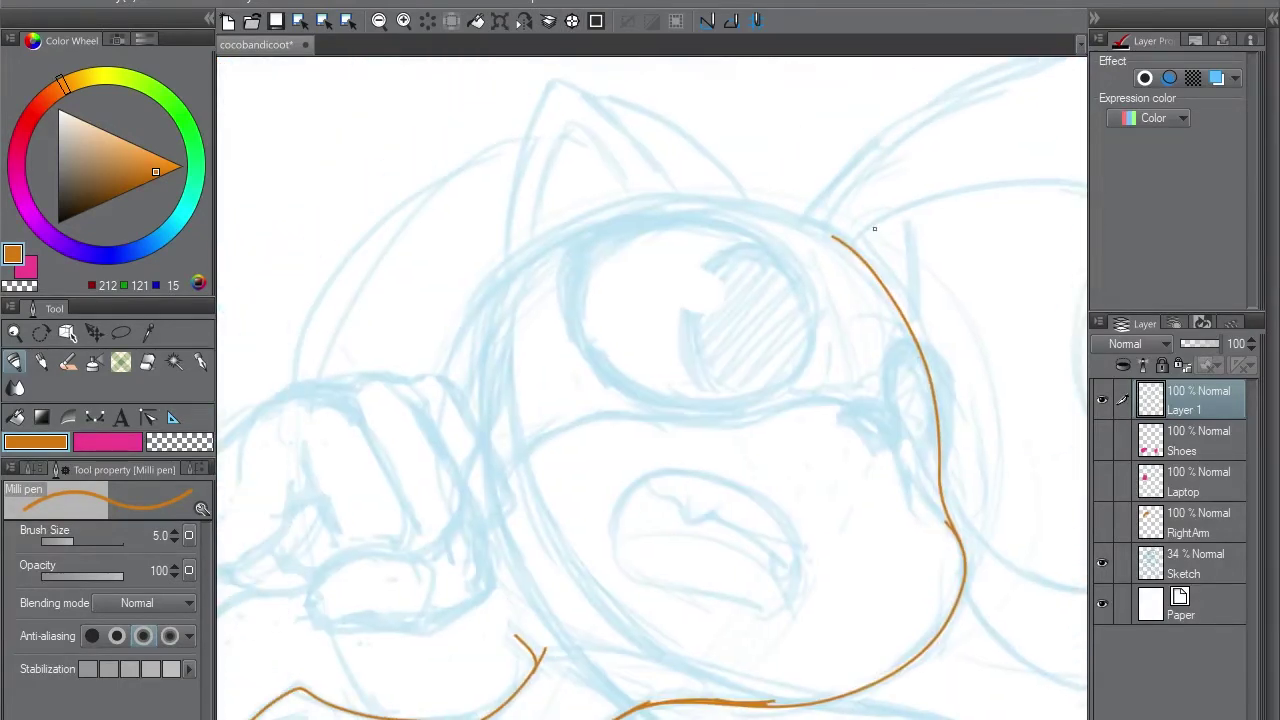
key(minus)
key(minus)
key(minus)
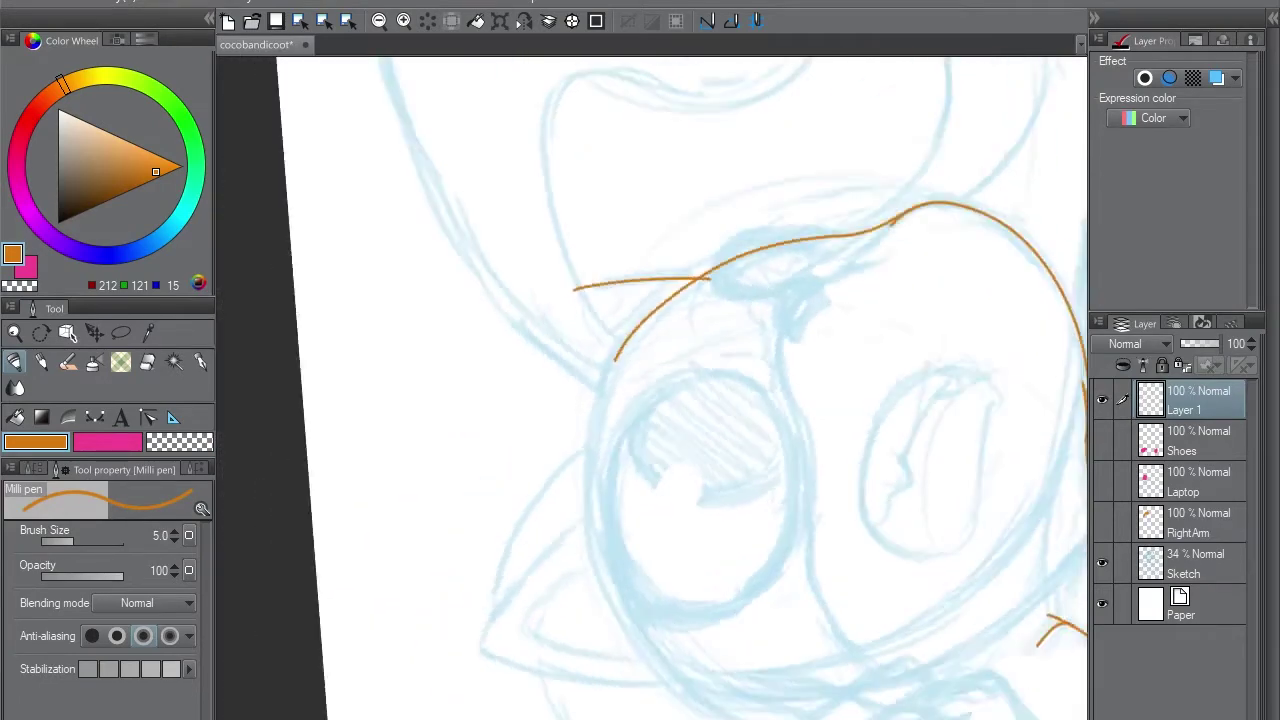
drag(604, 456, 728, 178)
key(ctrl+z)
drag(609, 467, 767, 165)
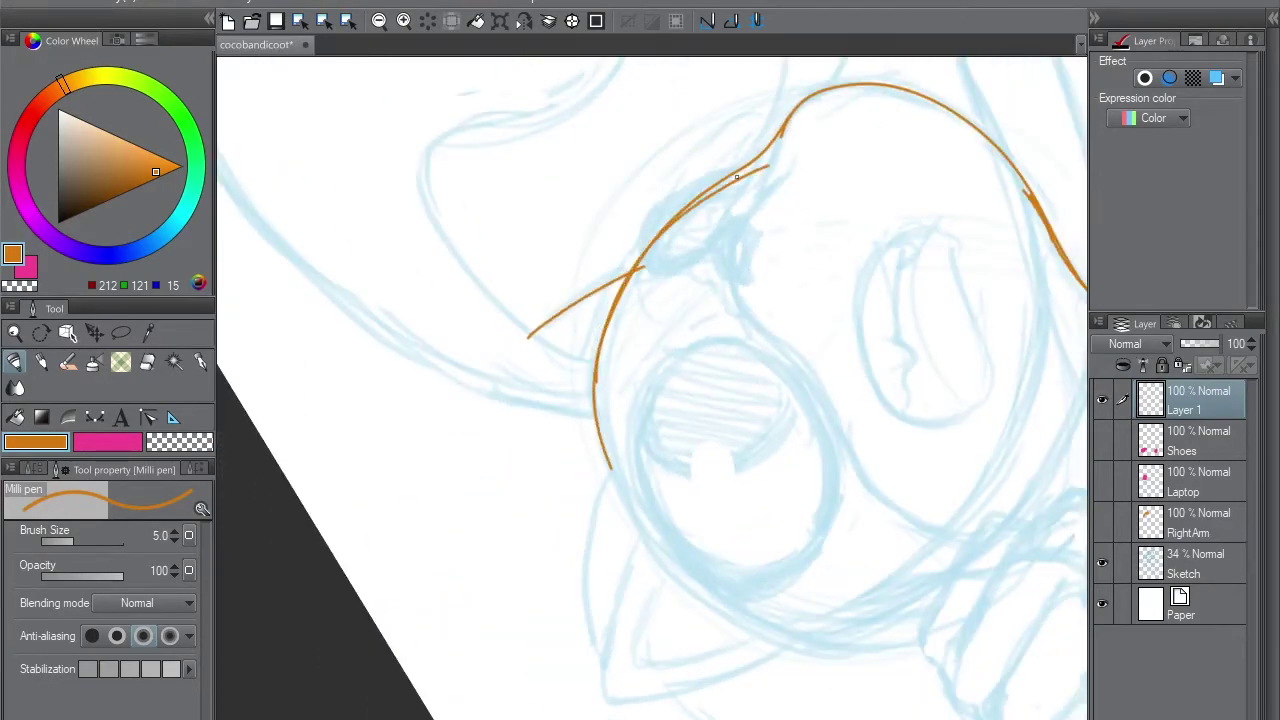
drag(596, 375, 700, 586)
key(minus)
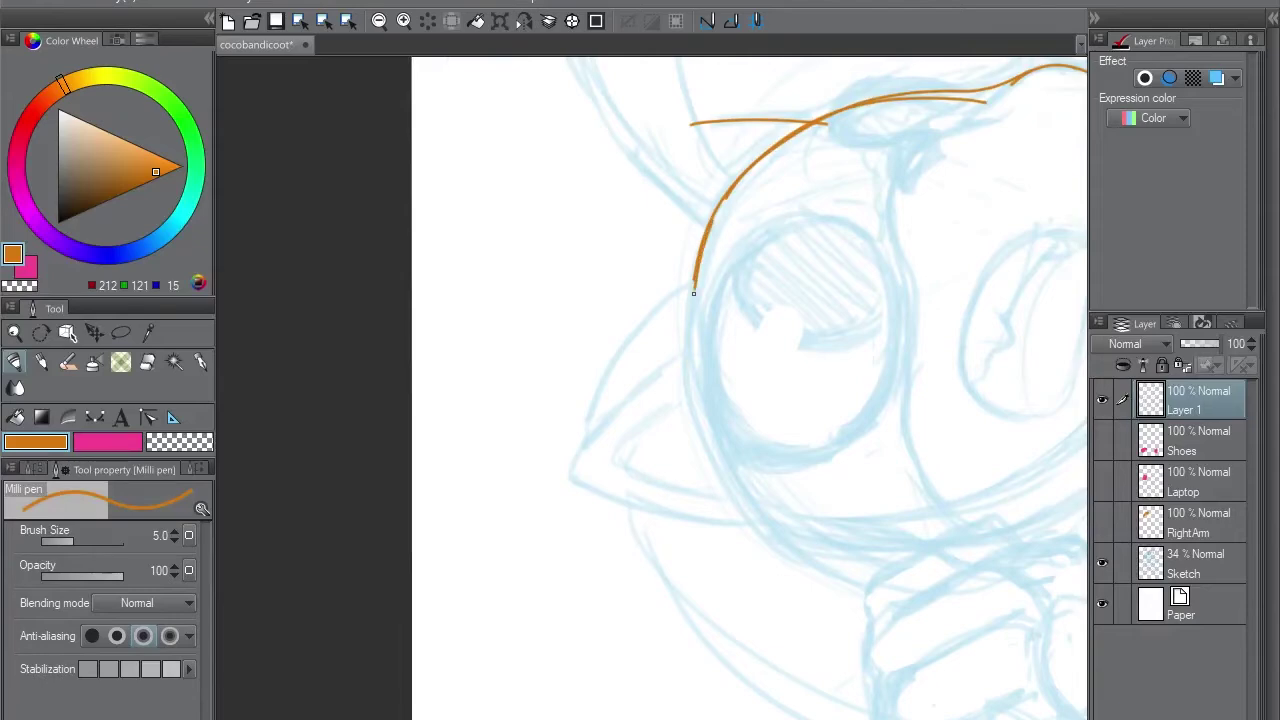
Complete the head outline over the top and down the far side to the shoulder line, redoing unsatisfactory strokes
drag(693, 292, 770, 555)
key(minus)
key(ctrl+z)
key(minus)
drag(795, 205, 778, 540)
key(ctrl+z)
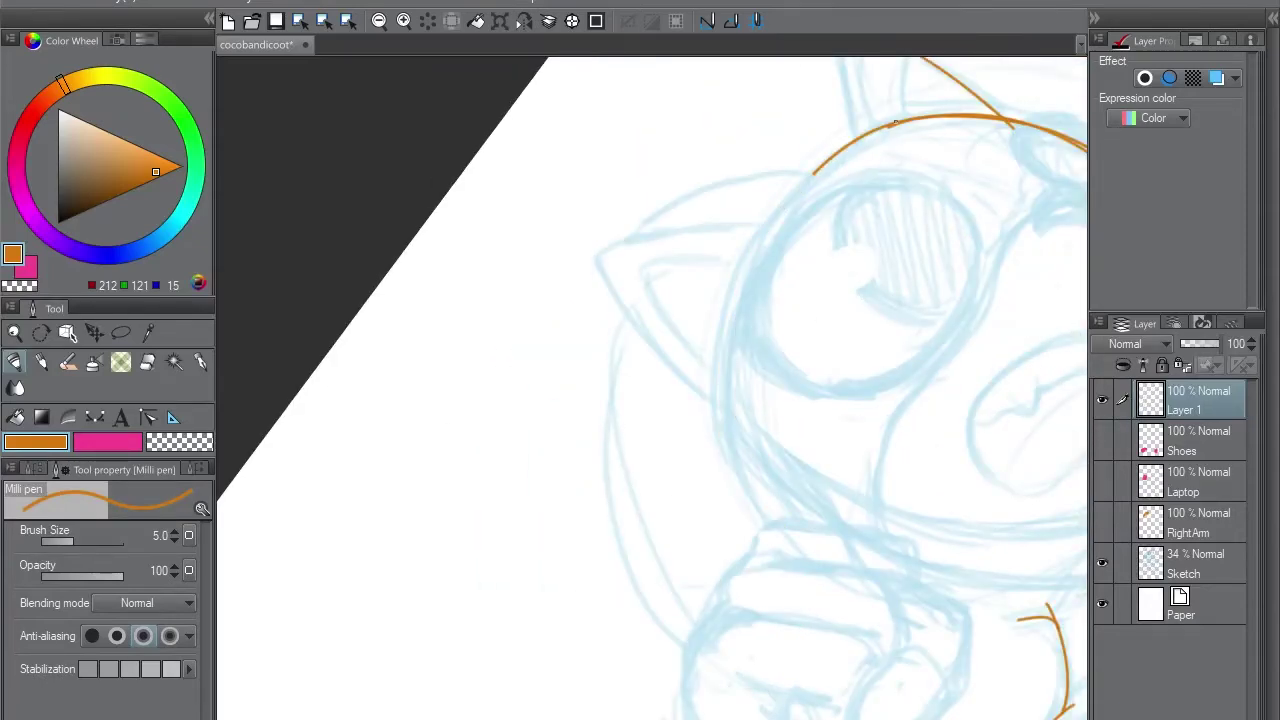
drag(895, 122, 735, 575)
key(ctrl+z)
key(minus)
key(ctrl+z)
mouse_move(595, 523)
mouse_down()
mouse_move(568, 406)
mouse_move(576, 288)
mouse_up()
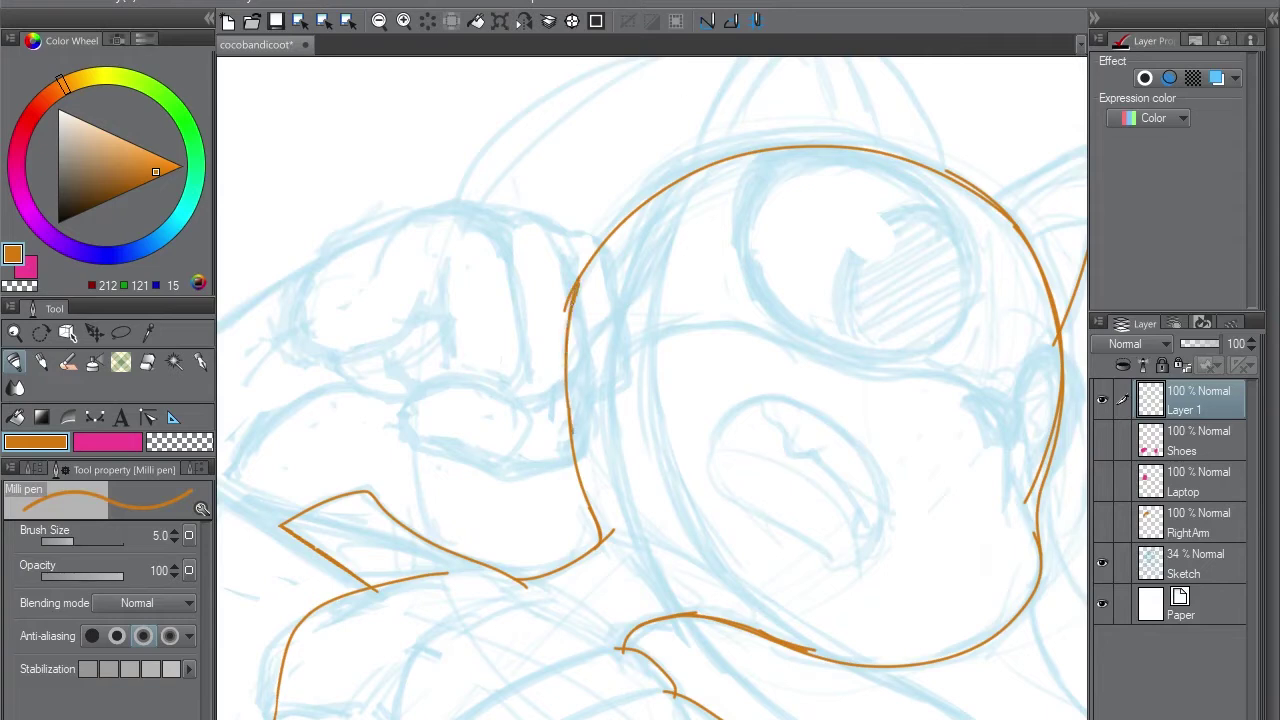
Move the RightArm layer to the top of the layer stack and show it together with the Laptop layer
click(1102, 522)
drag(1190, 522, 1190, 390)
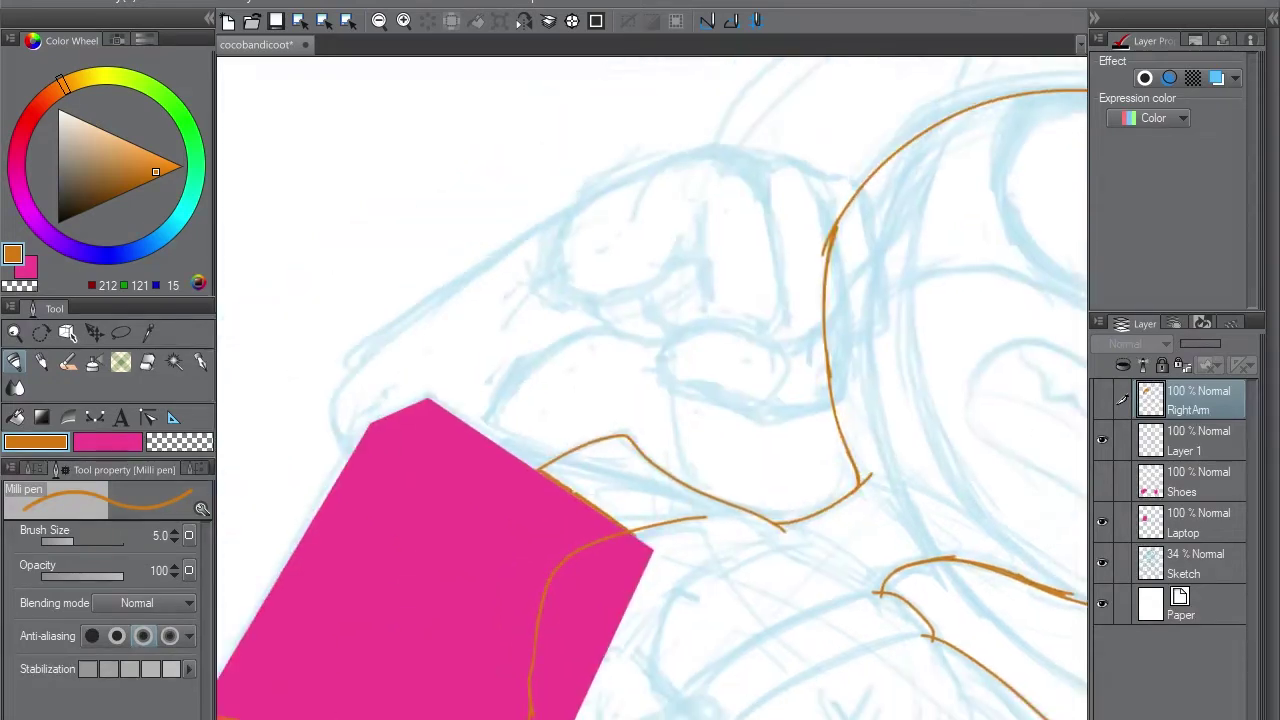
click(1102, 399)
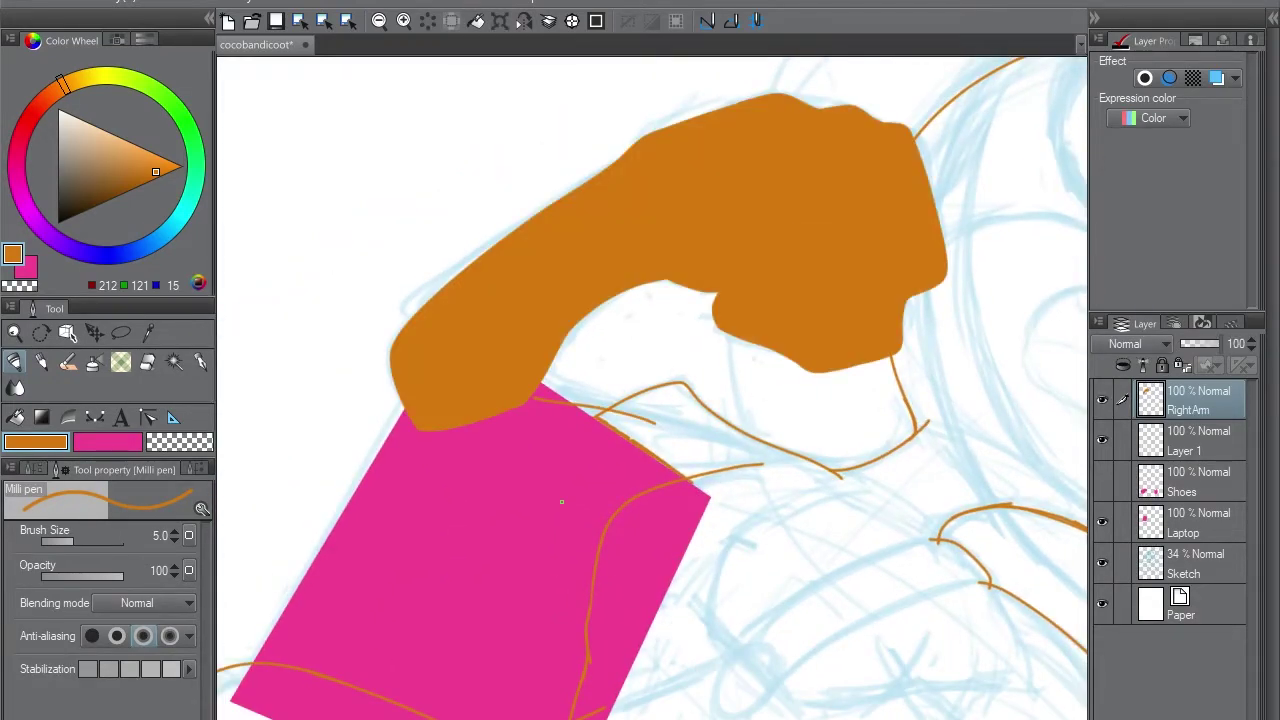
Select the laptop shape, mask the RightArm layer to hide the arm where the laptop overlaps it, and clear the selection
ctrl+click(1150, 522)
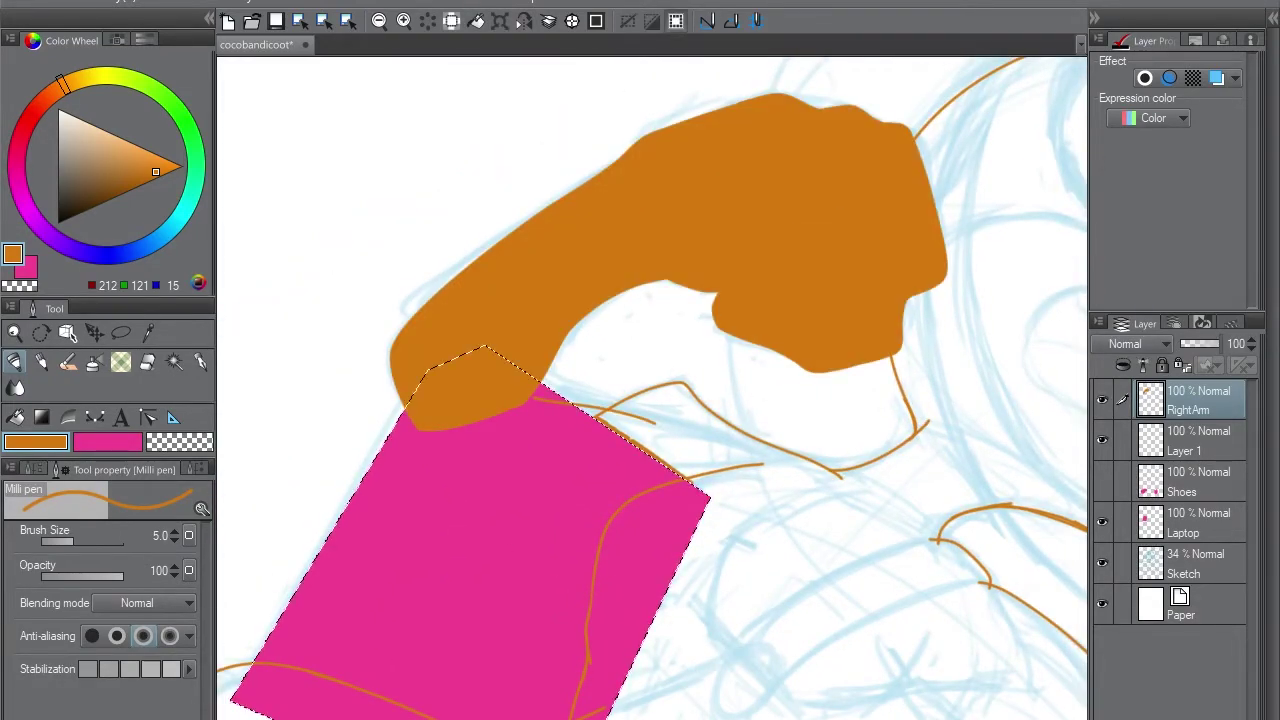
click(1205, 365)
key(ctrl+i)
key(ctrl+d)
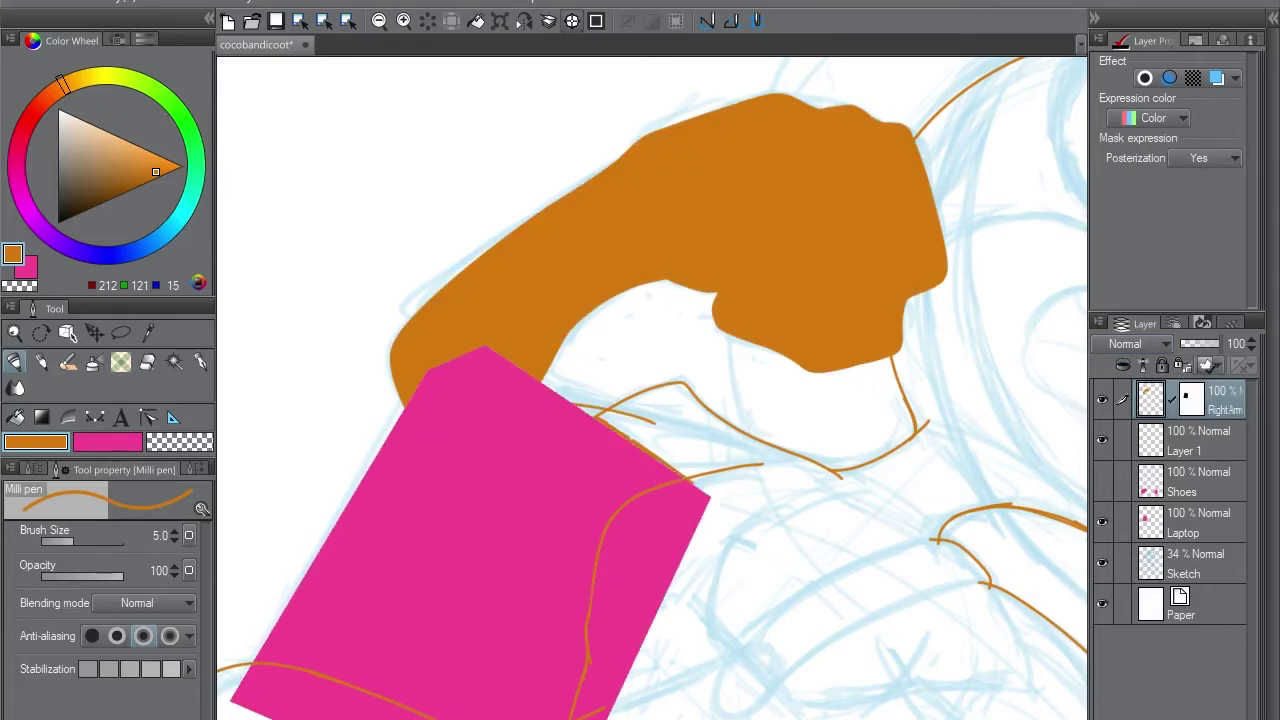
Return to Layer 1 and ink both sides of the pointed ear on top of the head
key(minus)
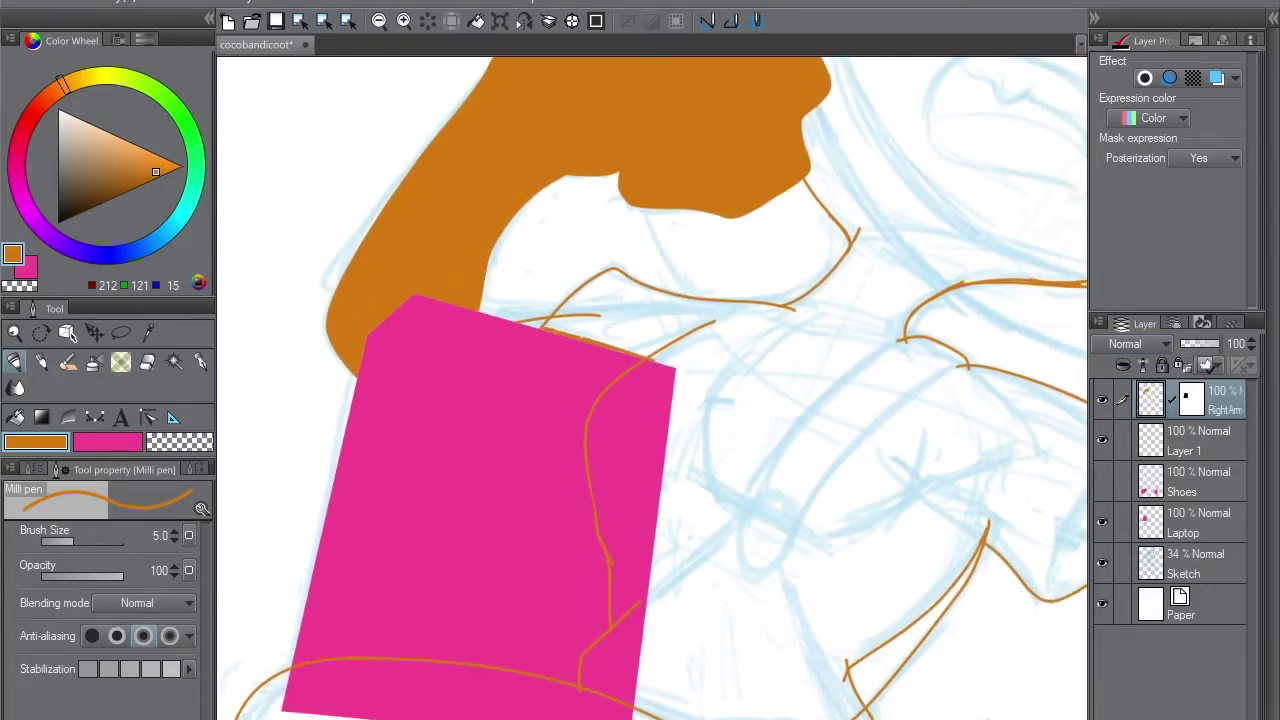
key(alt+bracketleft)
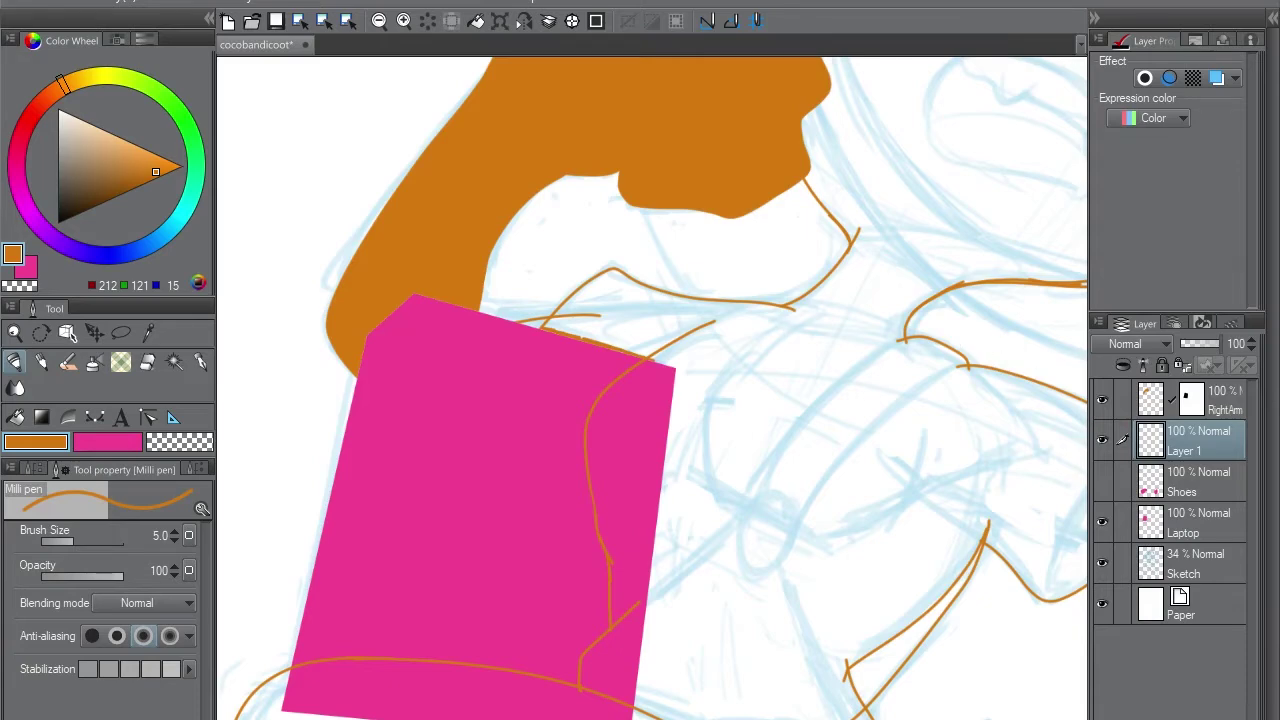
mouse_move(800, 300)
mouse_down()
mouse_move(520, 420)
mouse_move(490, 400)
mouse_move(530, 410)
mouse_up()
mouse_move(541, 128)
mouse_down()
mouse_move(513, 483)
mouse_move(632, 292)
mouse_up()
key(ctrl+z)
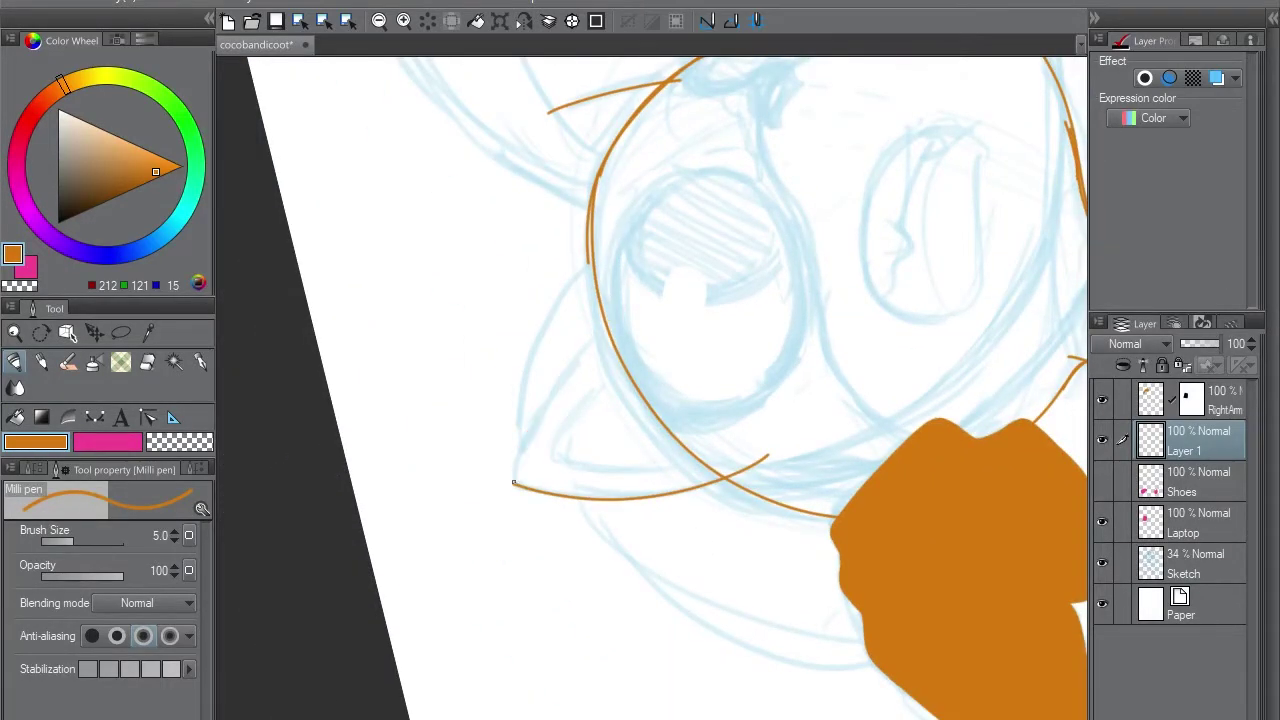
mouse_move(513, 483)
mouse_down()
mouse_move(632, 292)
mouse_move(516, 470)
mouse_move(634, 308)
mouse_up()
key(ctrl+z)
key(ctrl+@)
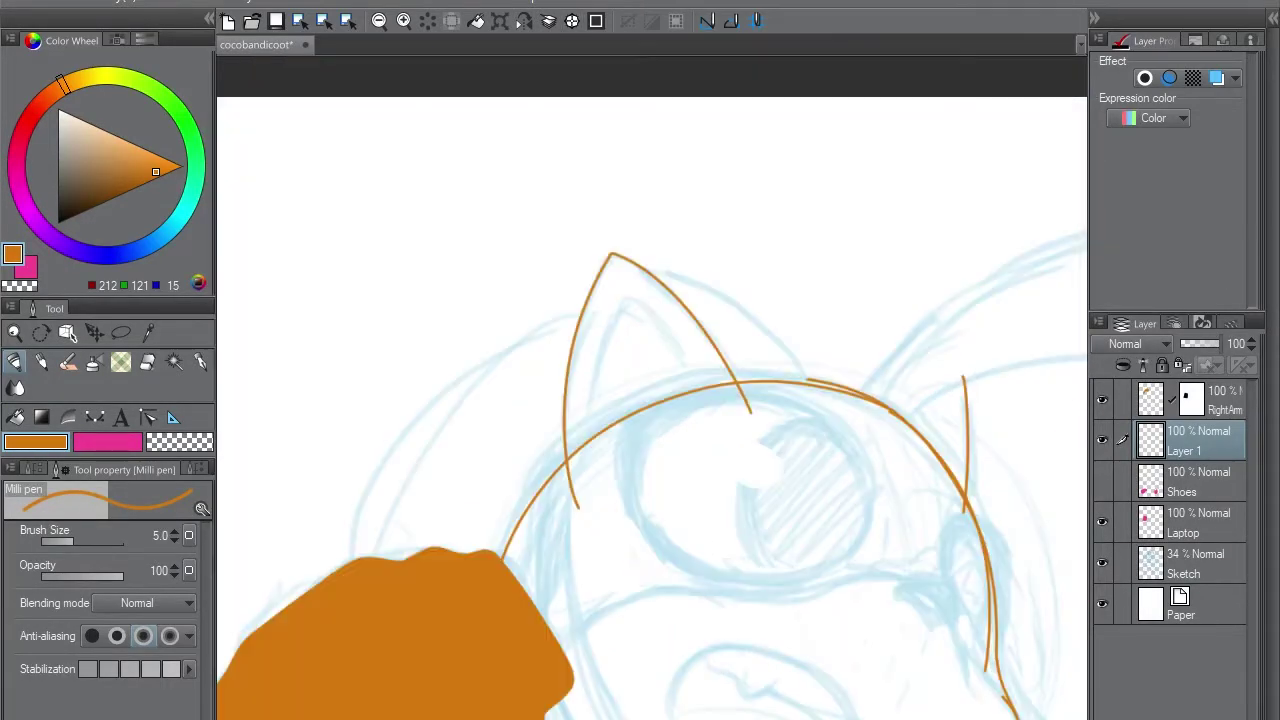
Place a vertical symmetrical ruler through the near ear's tip on Layer 1 and ink both mirrored sides of the pointed ear
key(Tab)
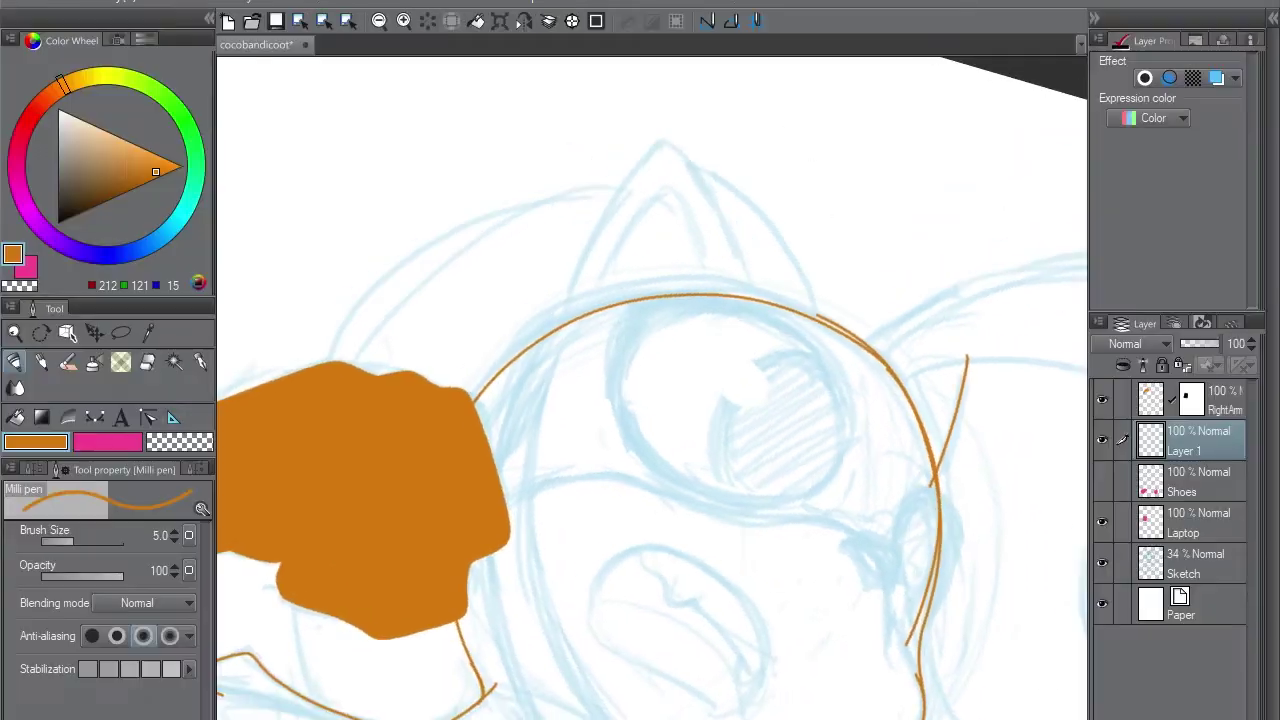
click(173, 417)
click(33, 469)
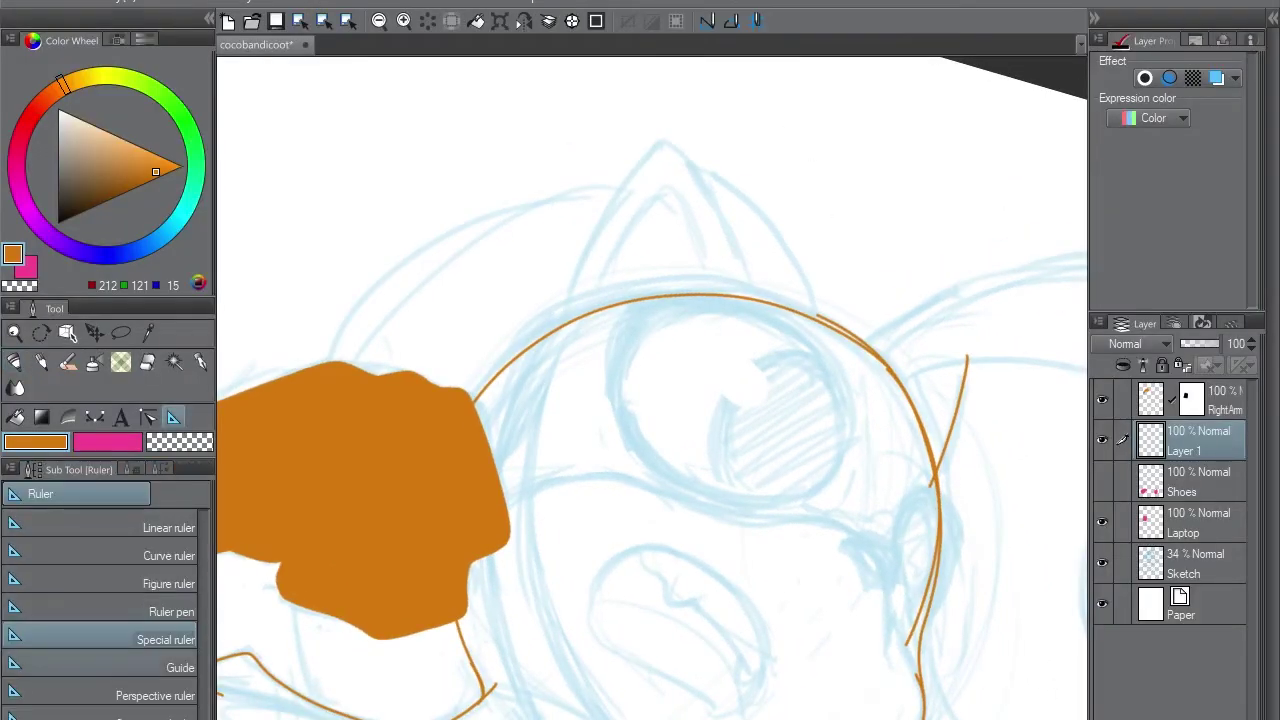
drag(662, 140, 662, 250)
key(p)
drag(775, 345, 666, 129)
Clean up the near ear's tip into a neat rounded point and remove the symmetrical ruler from Layer 1
key(e)
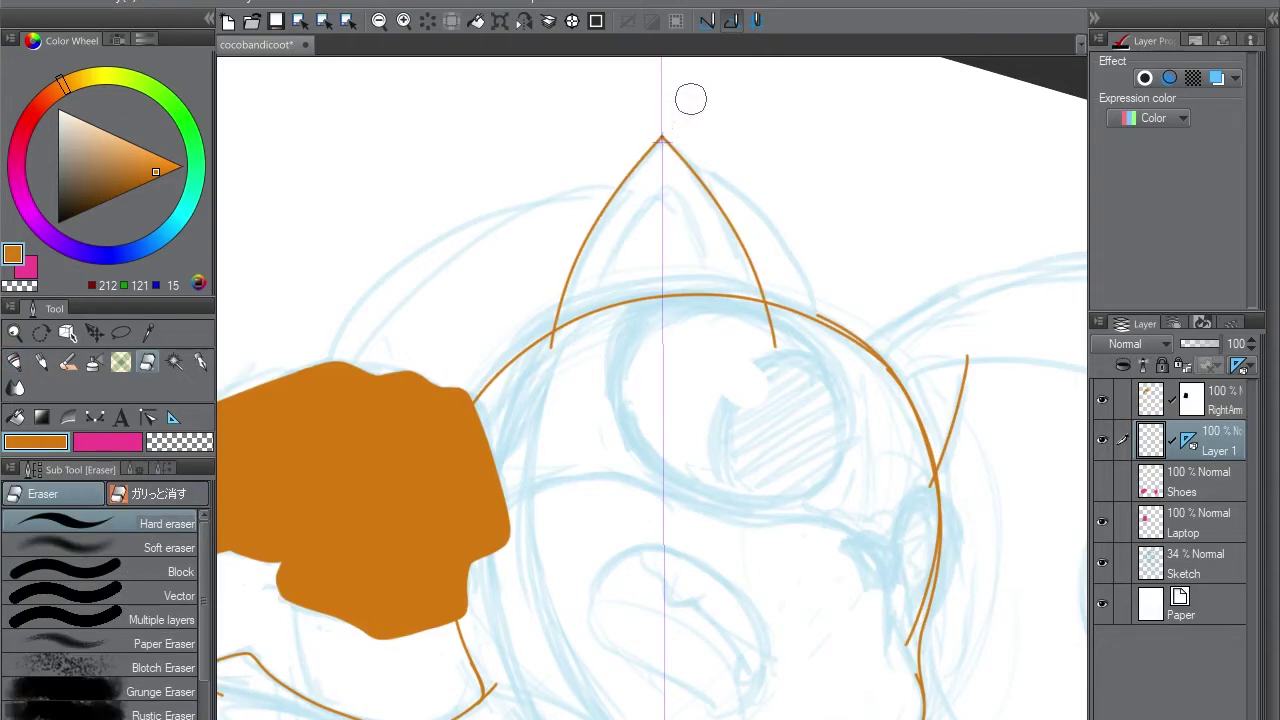
key(p)
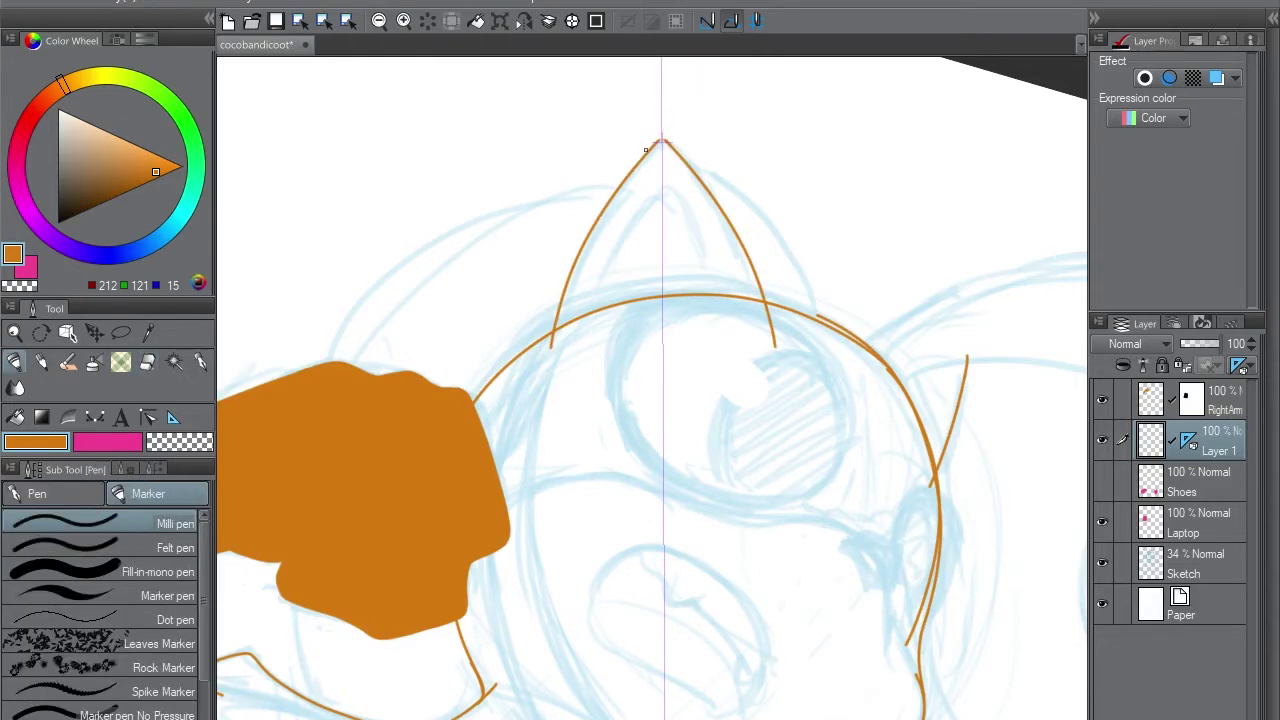
key(e)
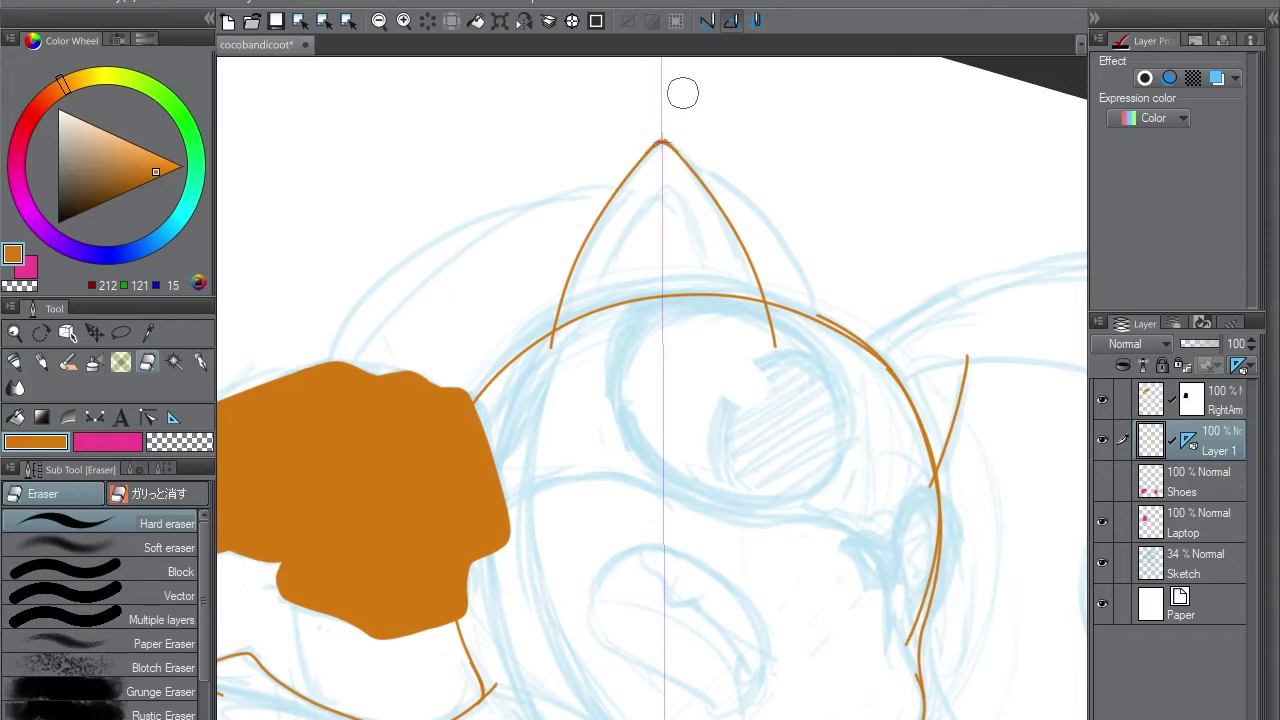
key(p)
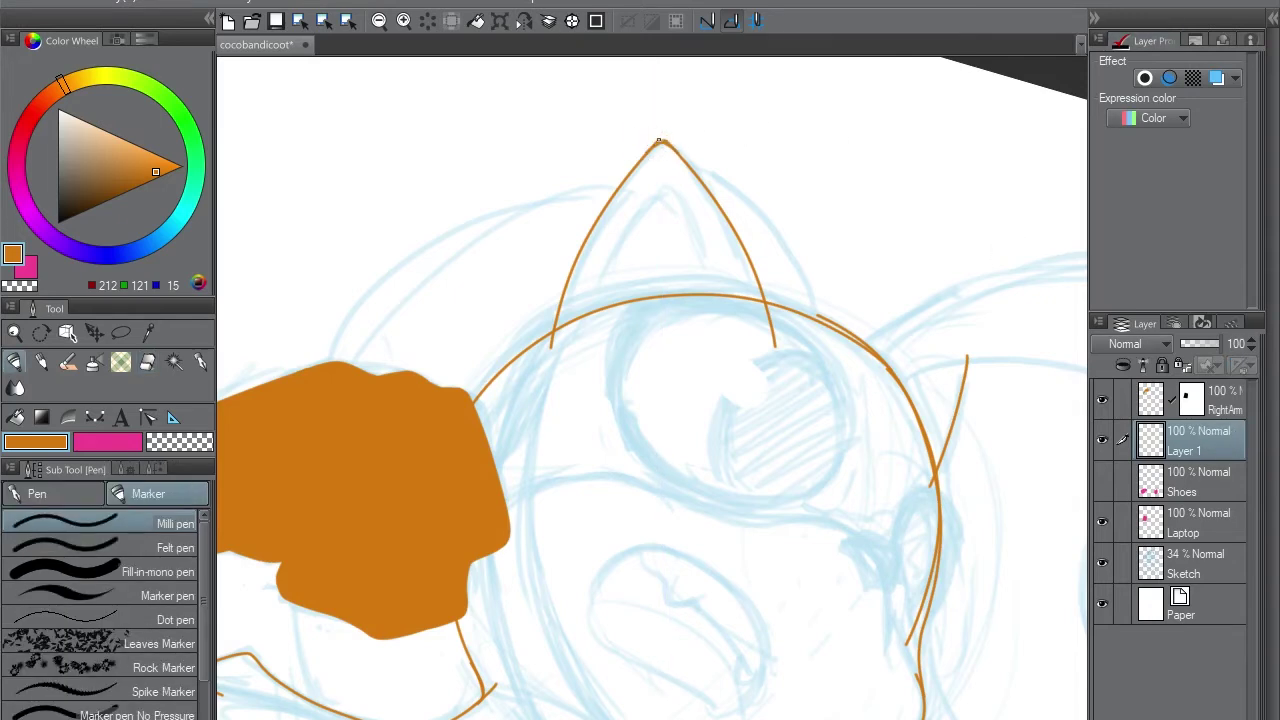
Ink the missing side of the smaller far ear, joining its peak back to the top of the head
drag(965, 350, 874, 348)
key(minus)
key(minus)
key(minus)
key(e)
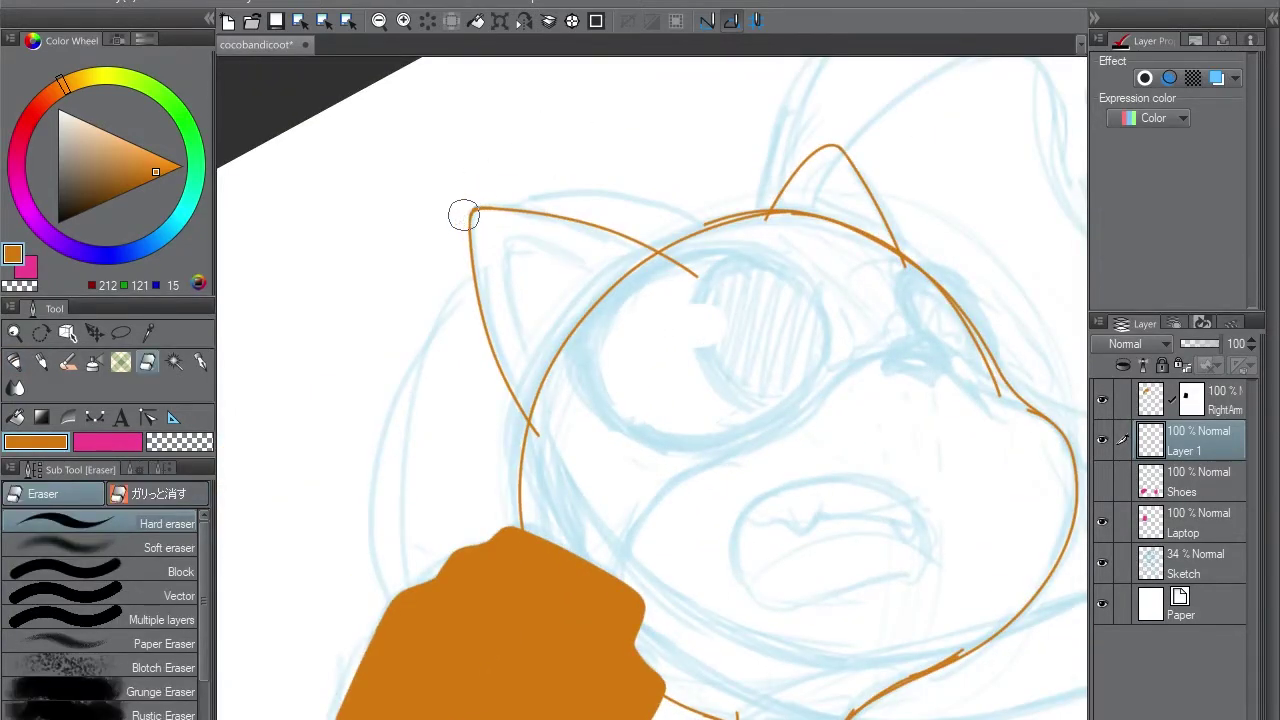
scroll(652, 388, down, 5)
key(ctrl+space)
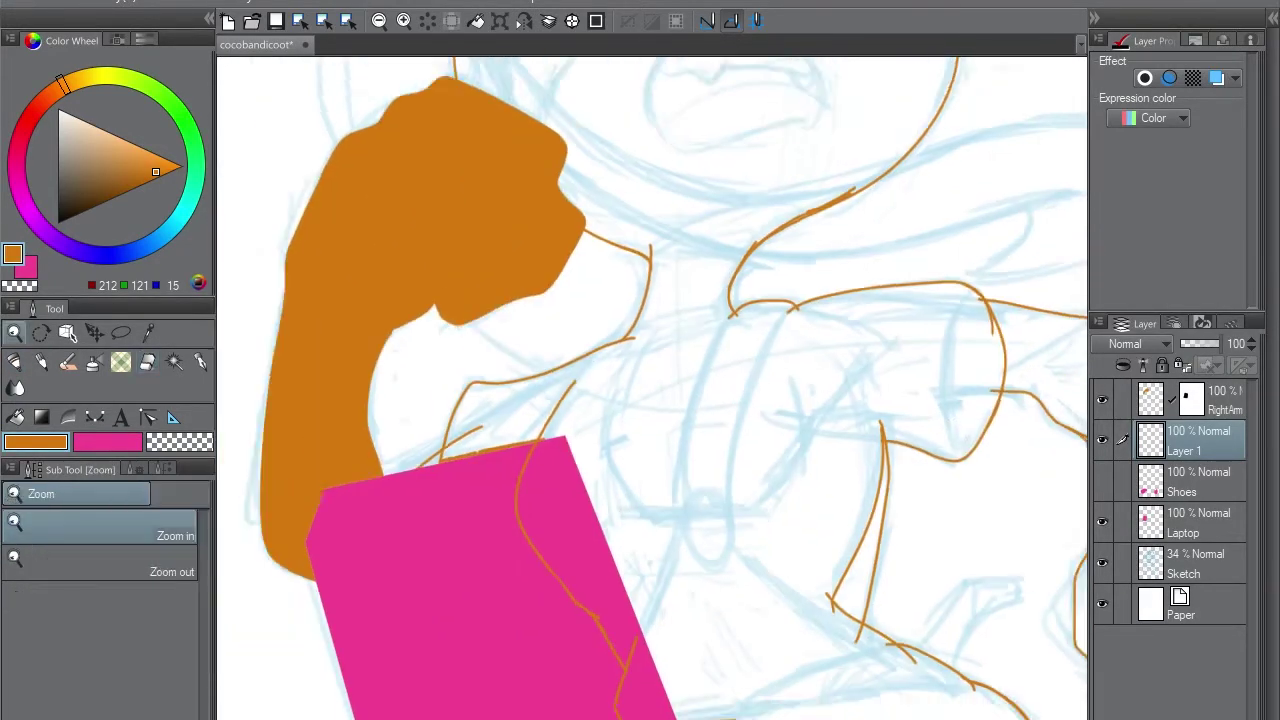
key(ctrl+minus)
key(w)
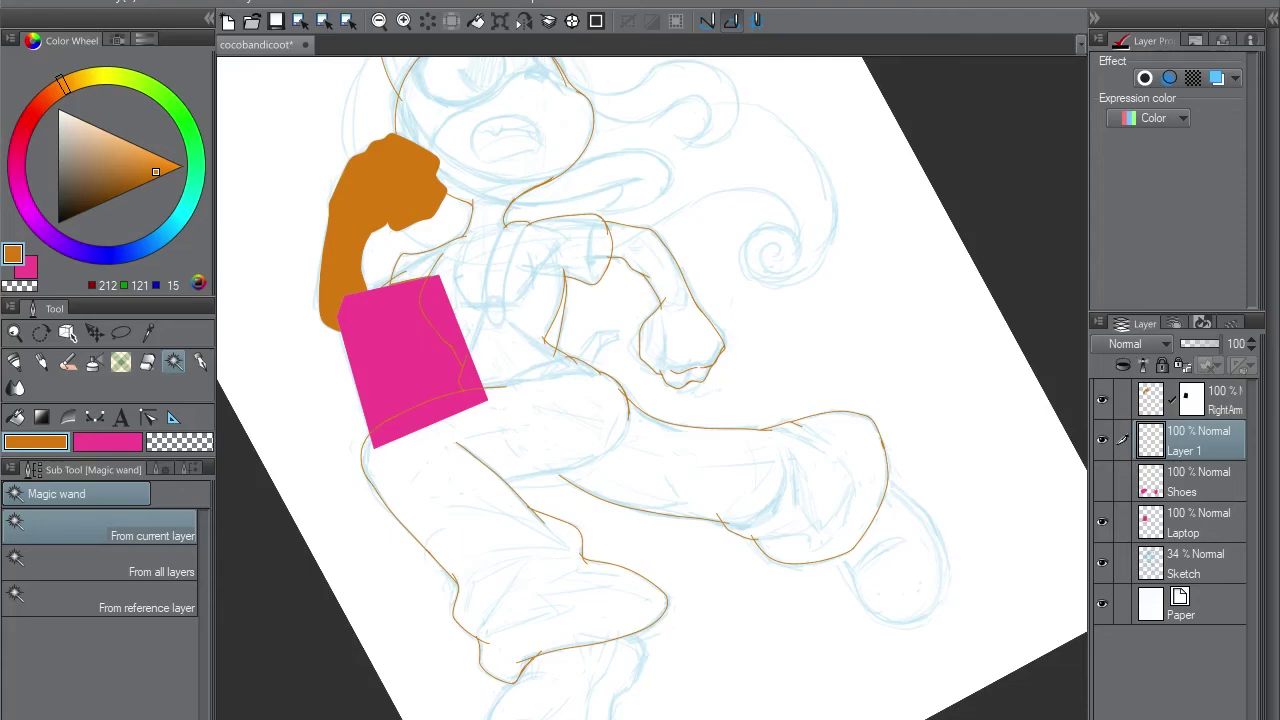
click(980, 300)
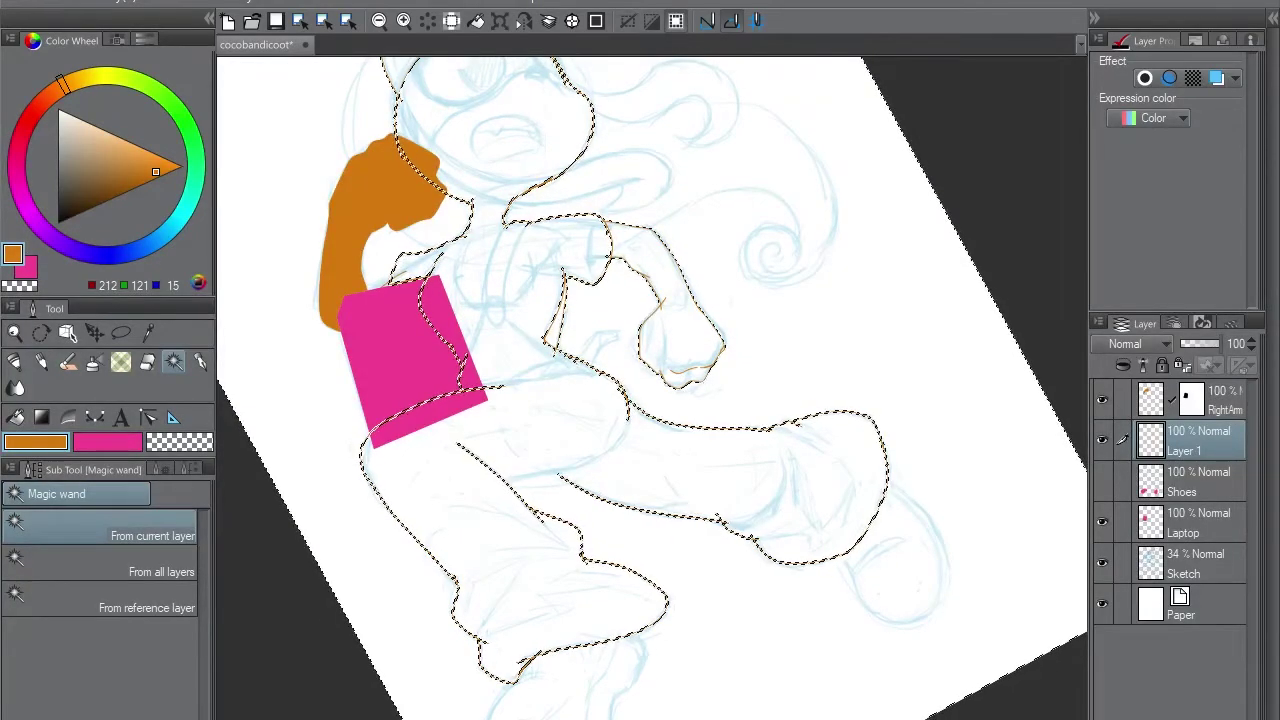
key(ctrl+d)
Close the outline gap at the crotch by extending the rear leg's line and inking a stroke that joins the two legs
key(ctrl+plus)
key(p)
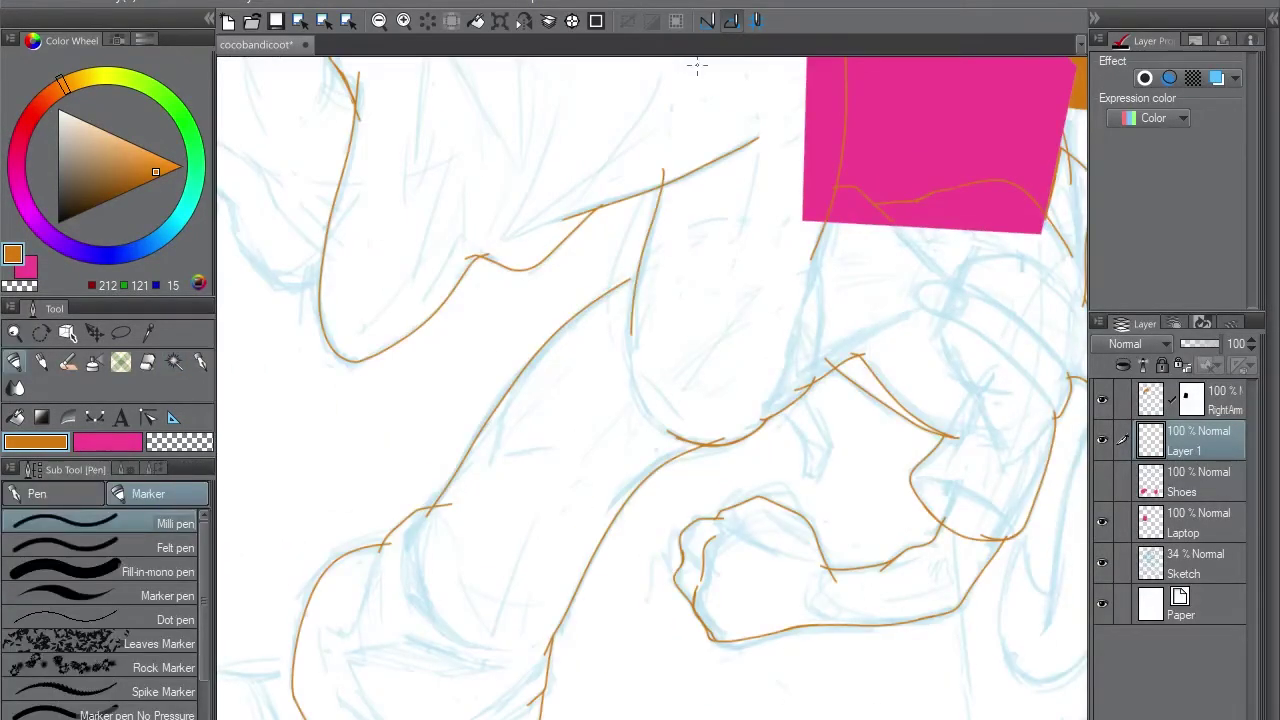
ctrl+click(640, 268)
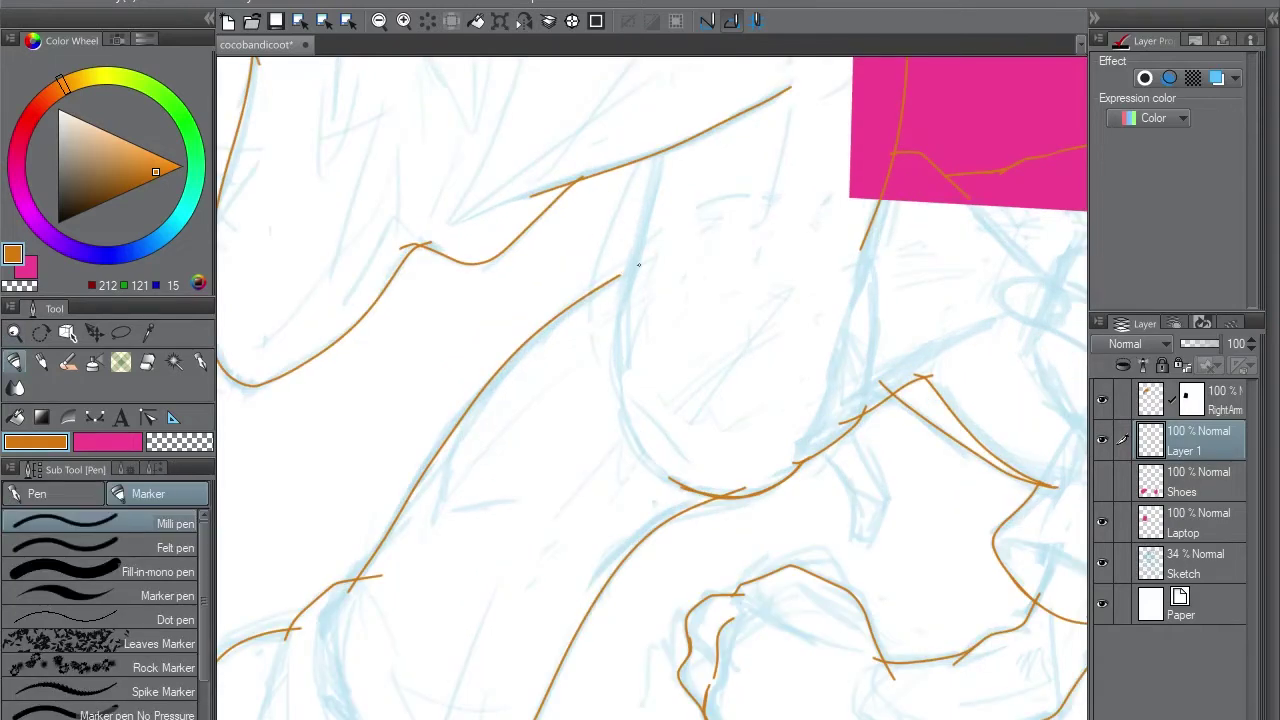
drag(585, 297, 664, 250)
drag(666, 112, 620, 354)
Use the area outside the closed outline as a Magic wand selection to fill the whole body with orange, and clear the selection
key(w)
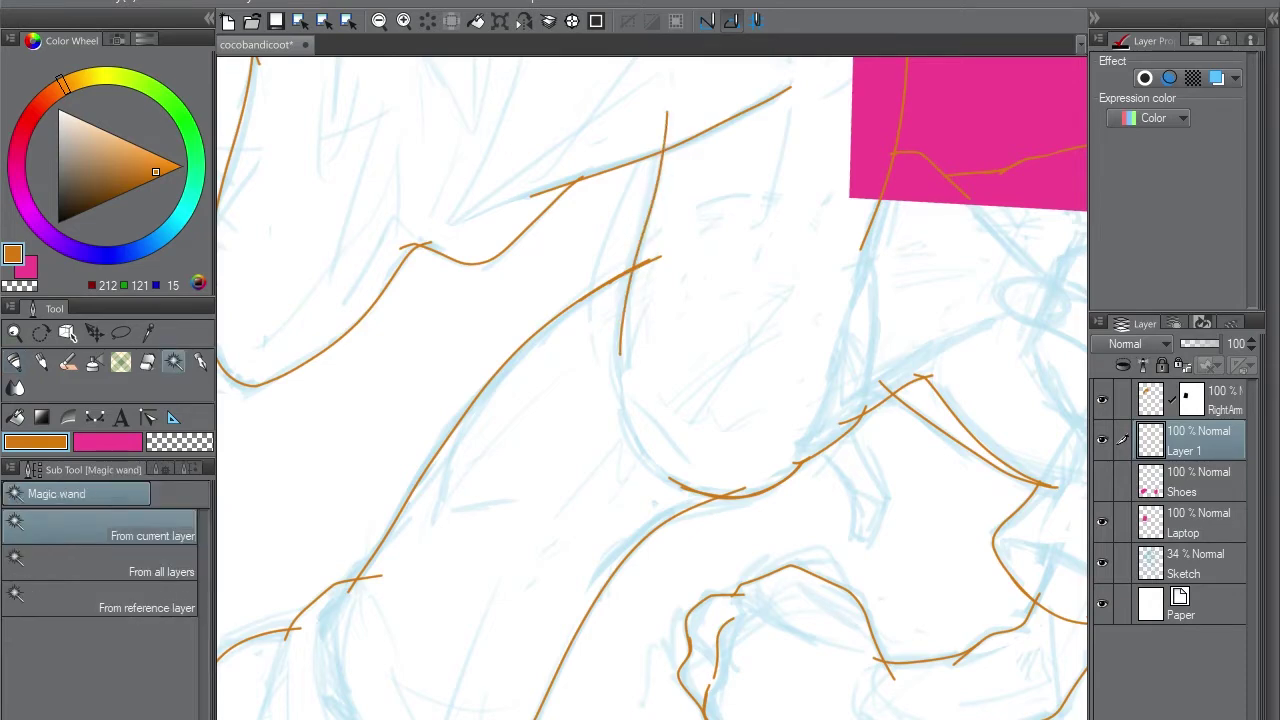
click(231, 283)
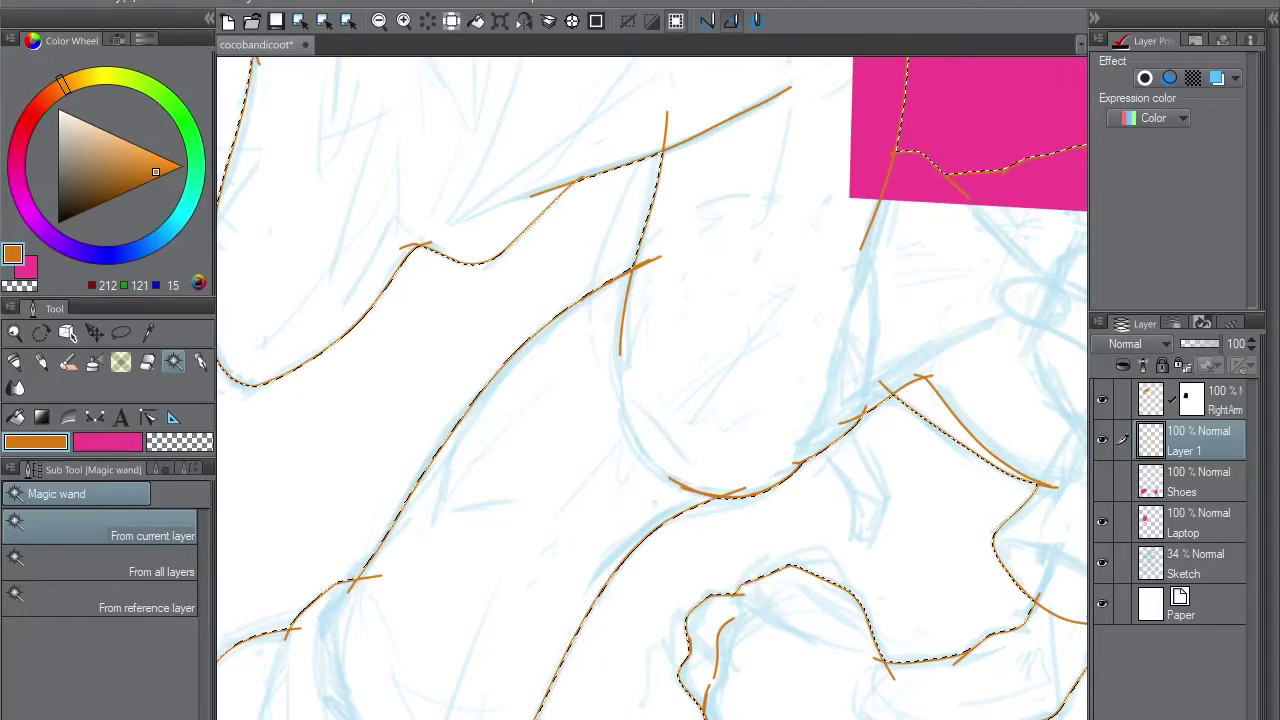
key(alt+BackSpace)
key(ctrl+d)
mouse_move(900, 300)
mouse_down()
mouse_move(260, 460)
mouse_move(620, 350)
mouse_up()
key(p)
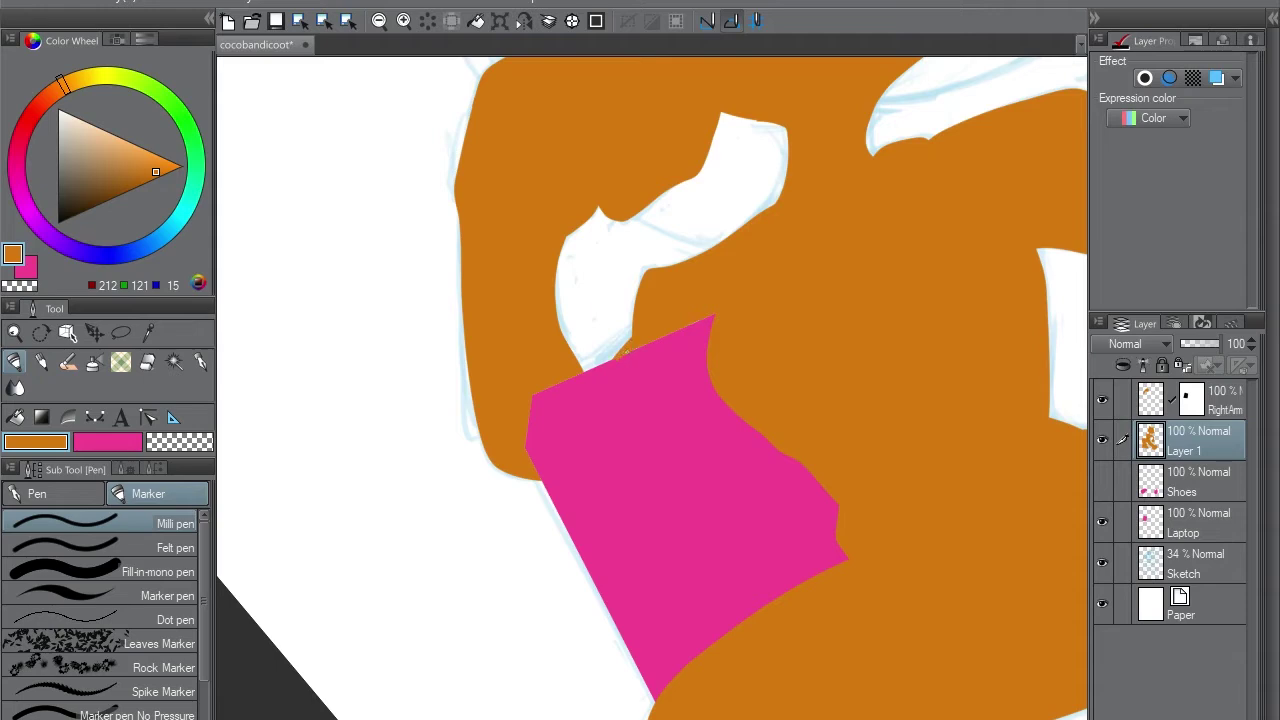
Try to mask the RightArm layer with Layer 1's body silhouette so the arm is hidden where they overlap
click(1102, 399)
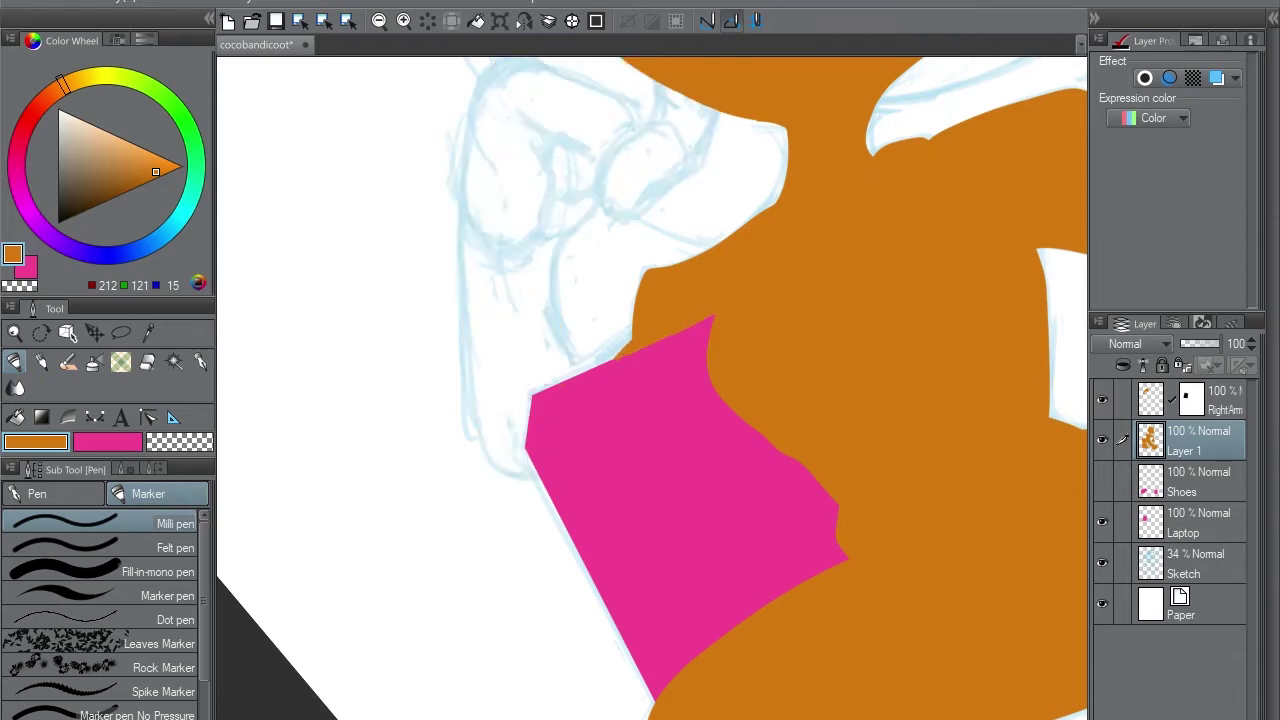
click(1200, 399)
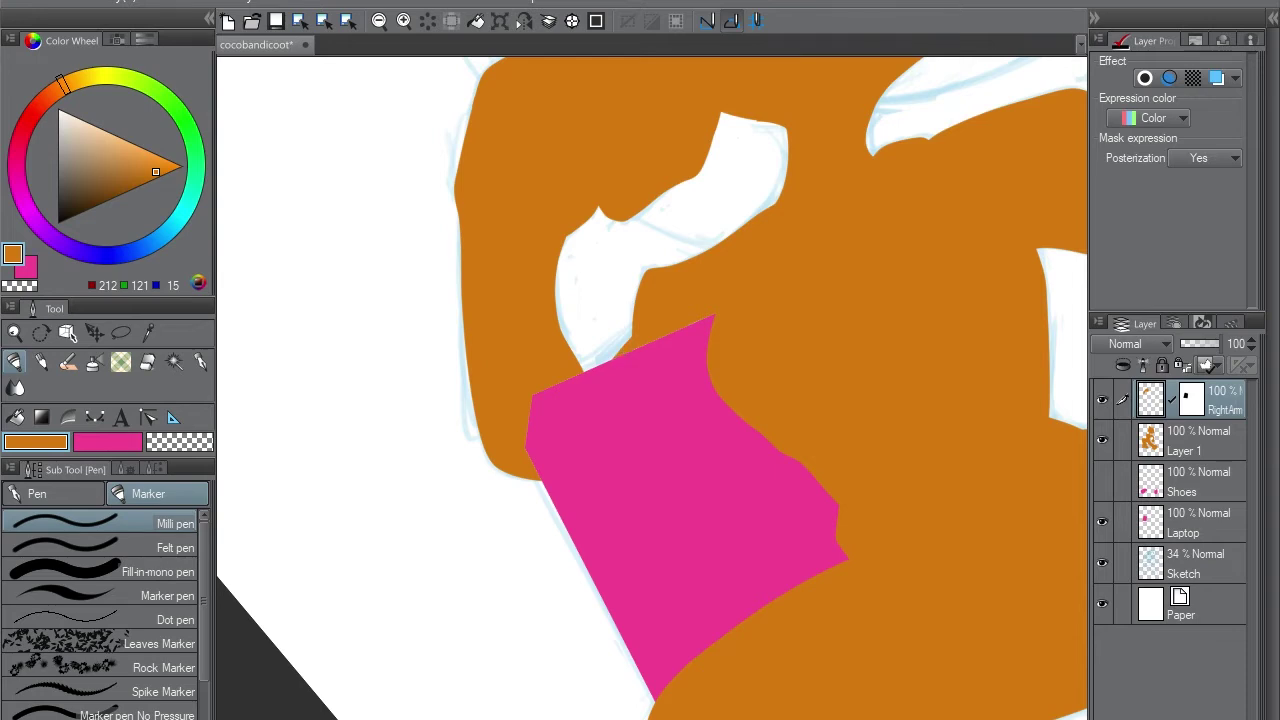
ctrl+click(1150, 440)
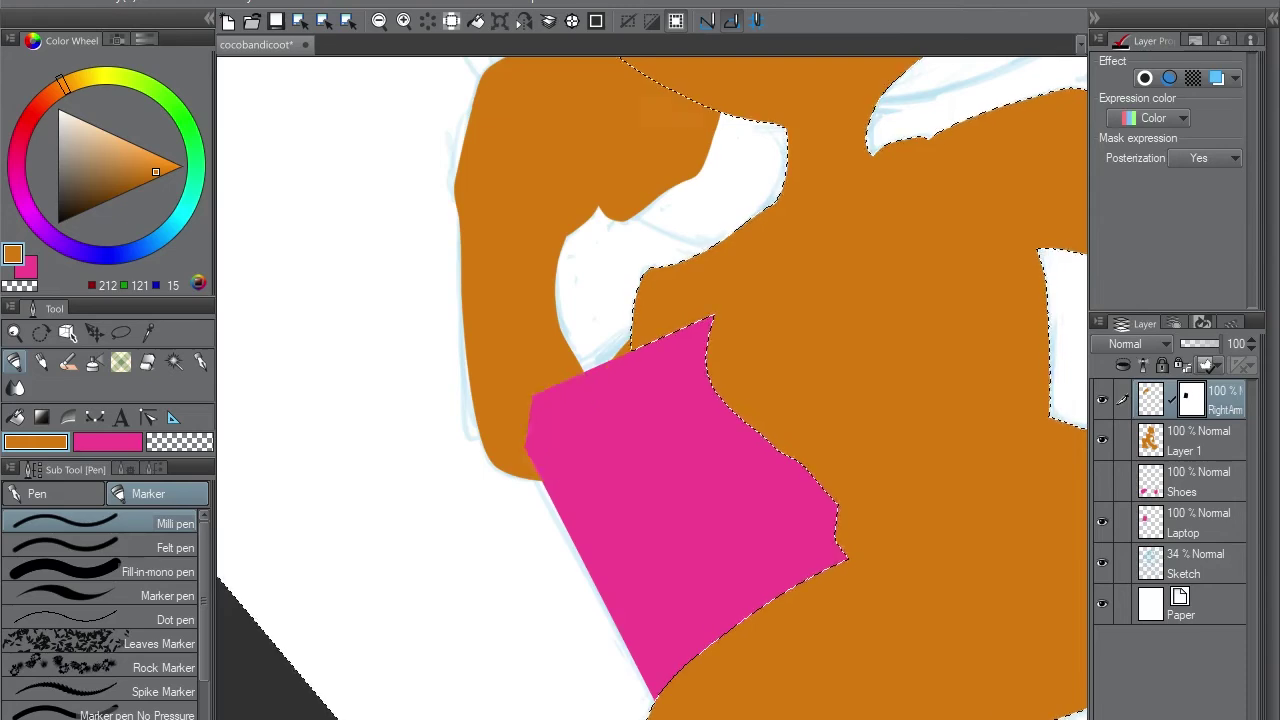
key(Delete)
key(ctrl+z)
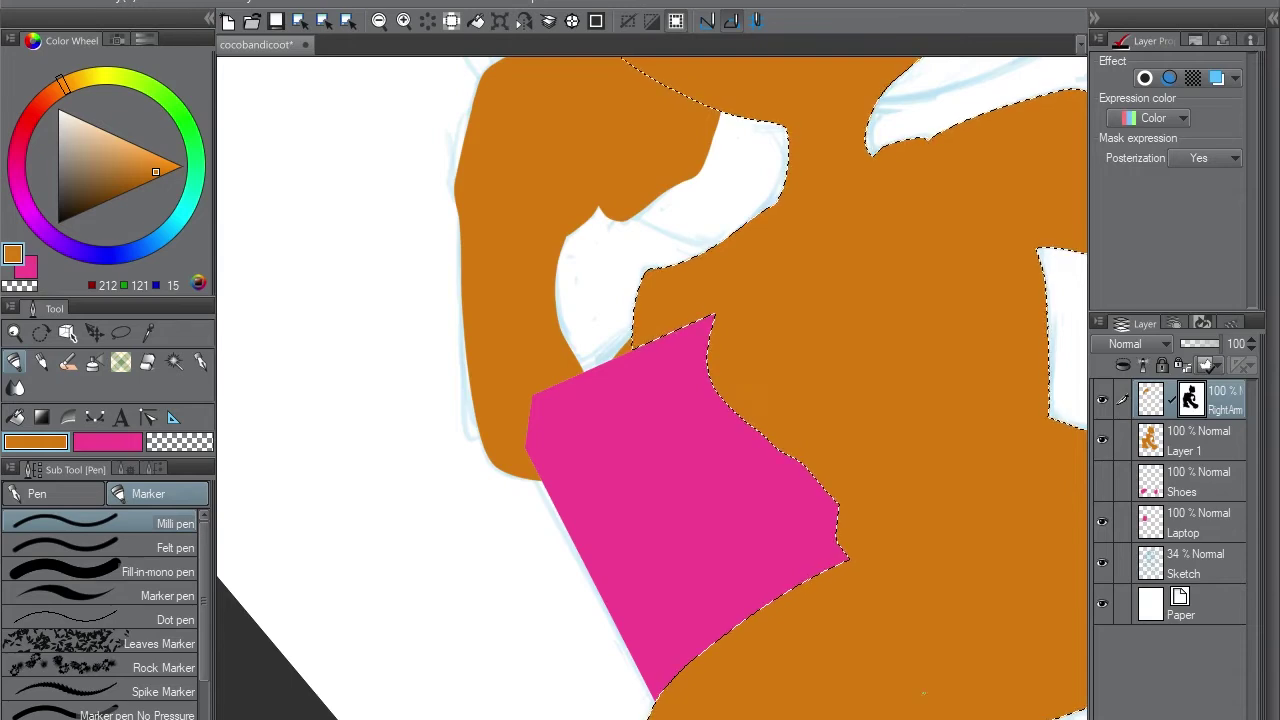
key(ctrl+d)
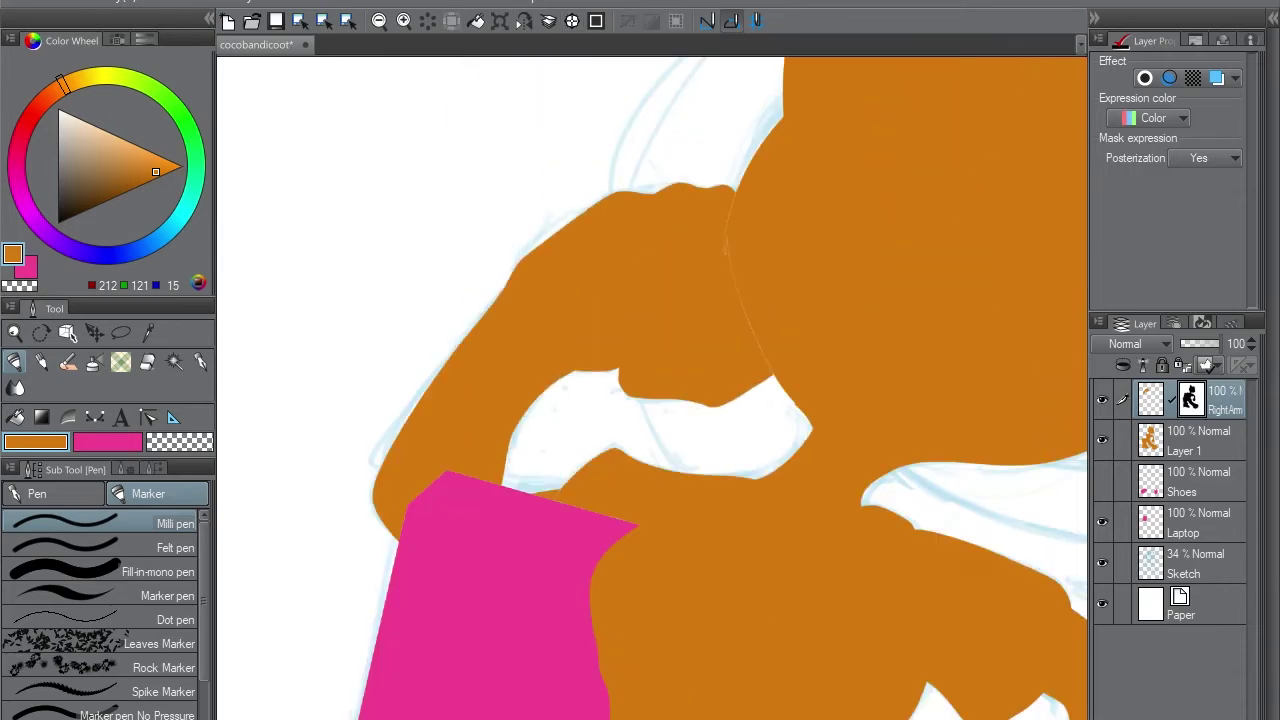
key(ctrl+z)
key(ctrl+d)
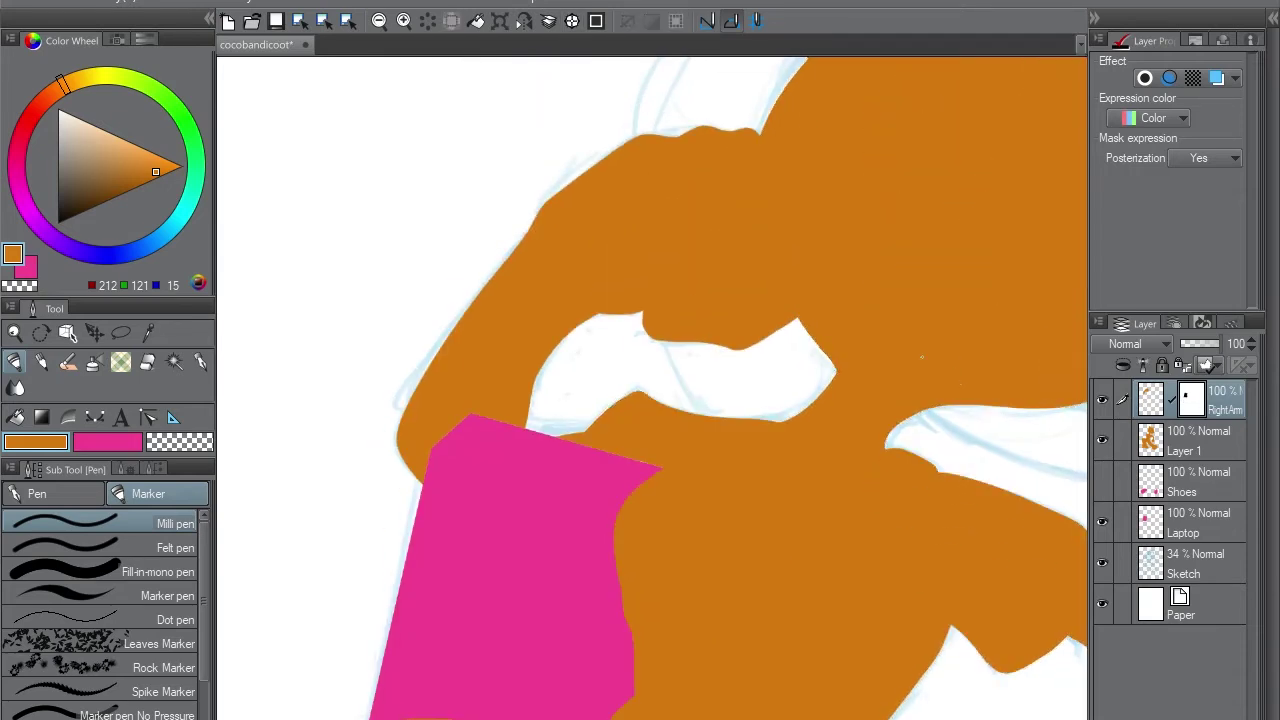
click(1102, 399)
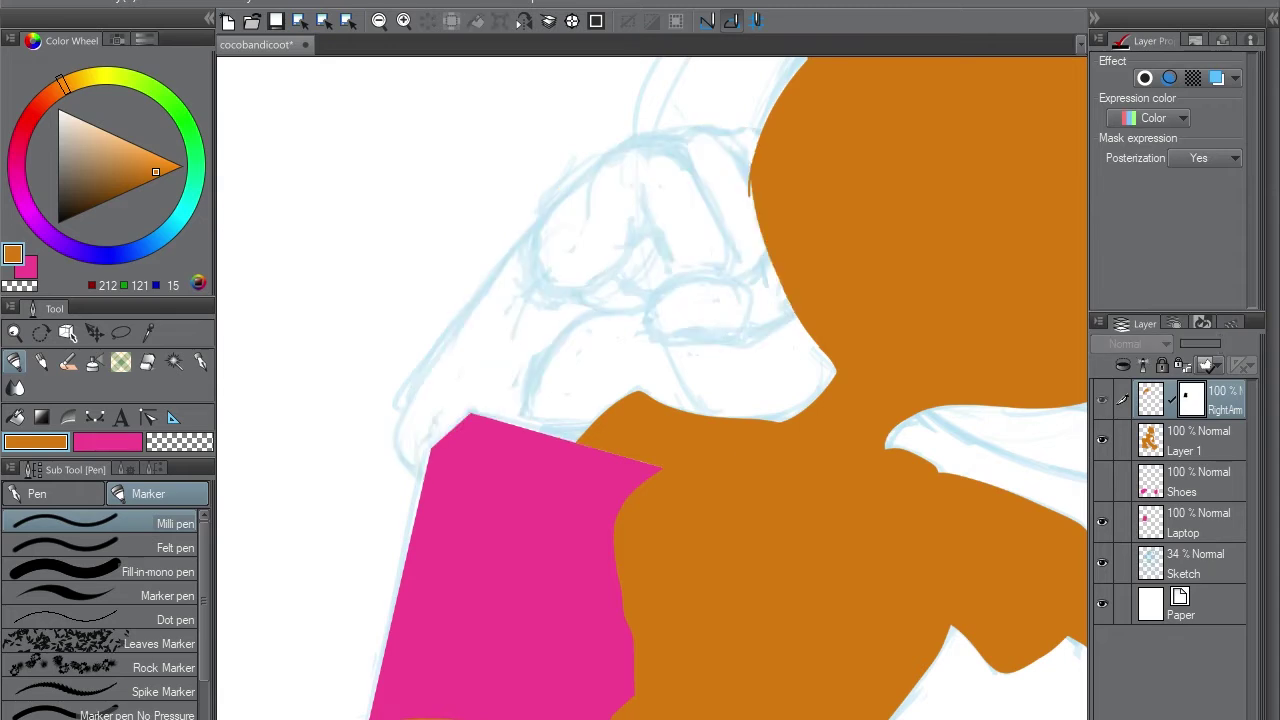
click(1102, 399)
key(ctrl+z)
key(e)
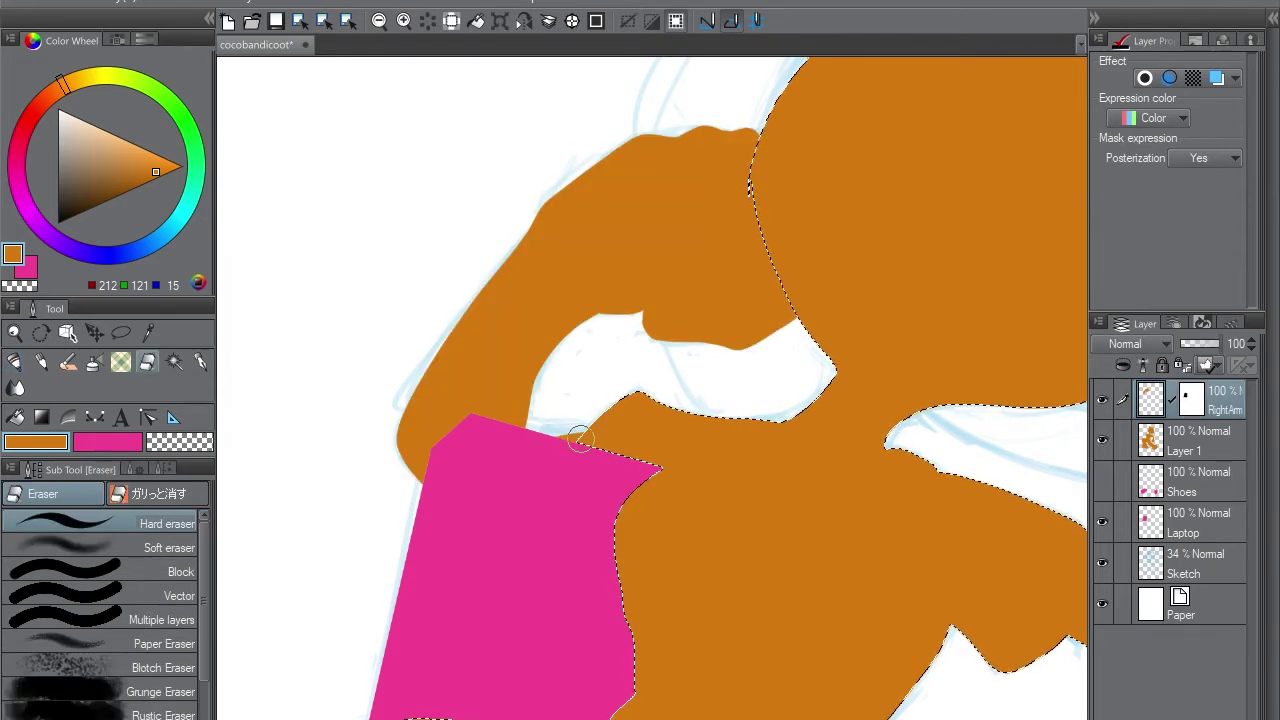
key(ctrl+d)
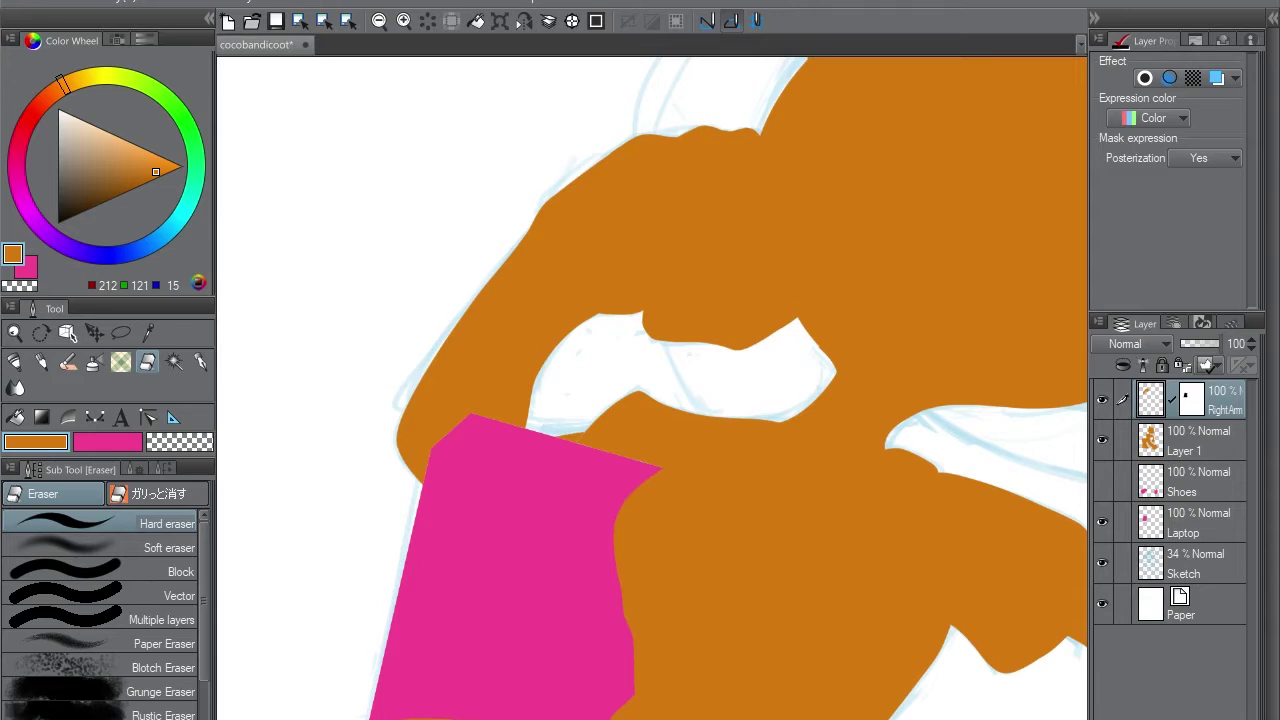
key(p)
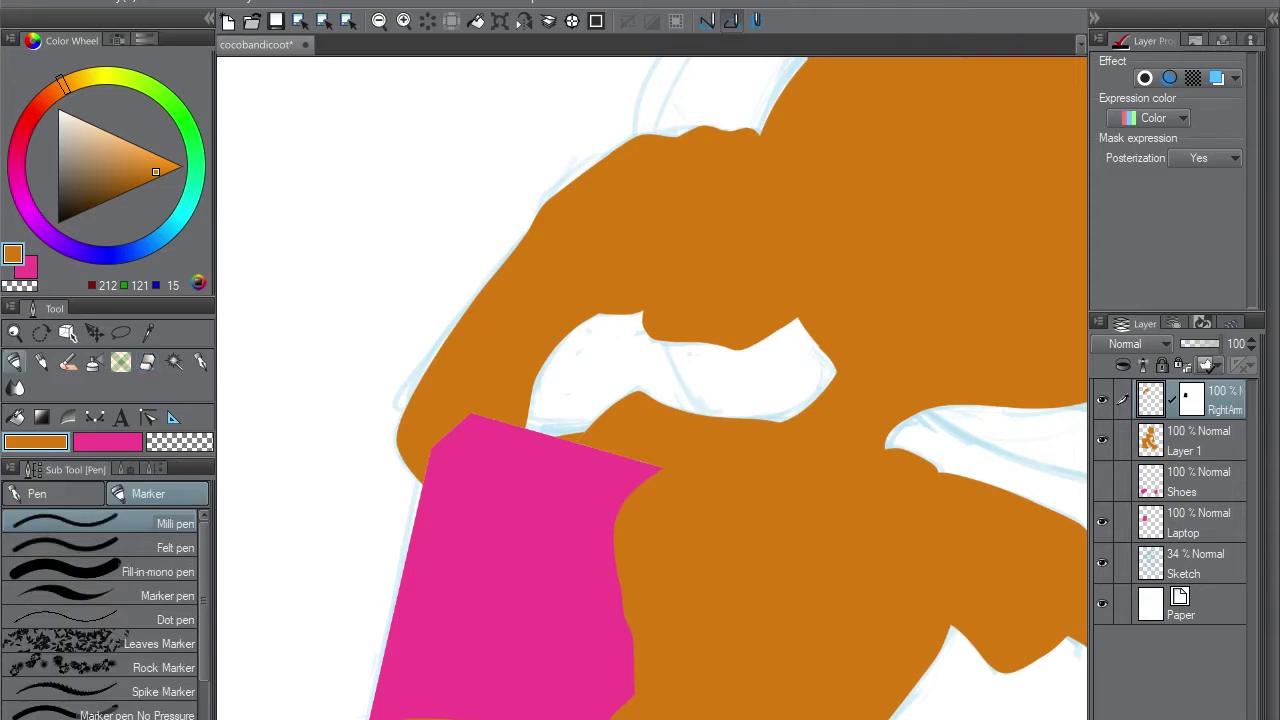
Hide RightArm, select the laptop's shape, erase Layer 1's orange fill spilling over the laptop's upper edge, and clear the selection
click(1195, 440)
click(1102, 399)
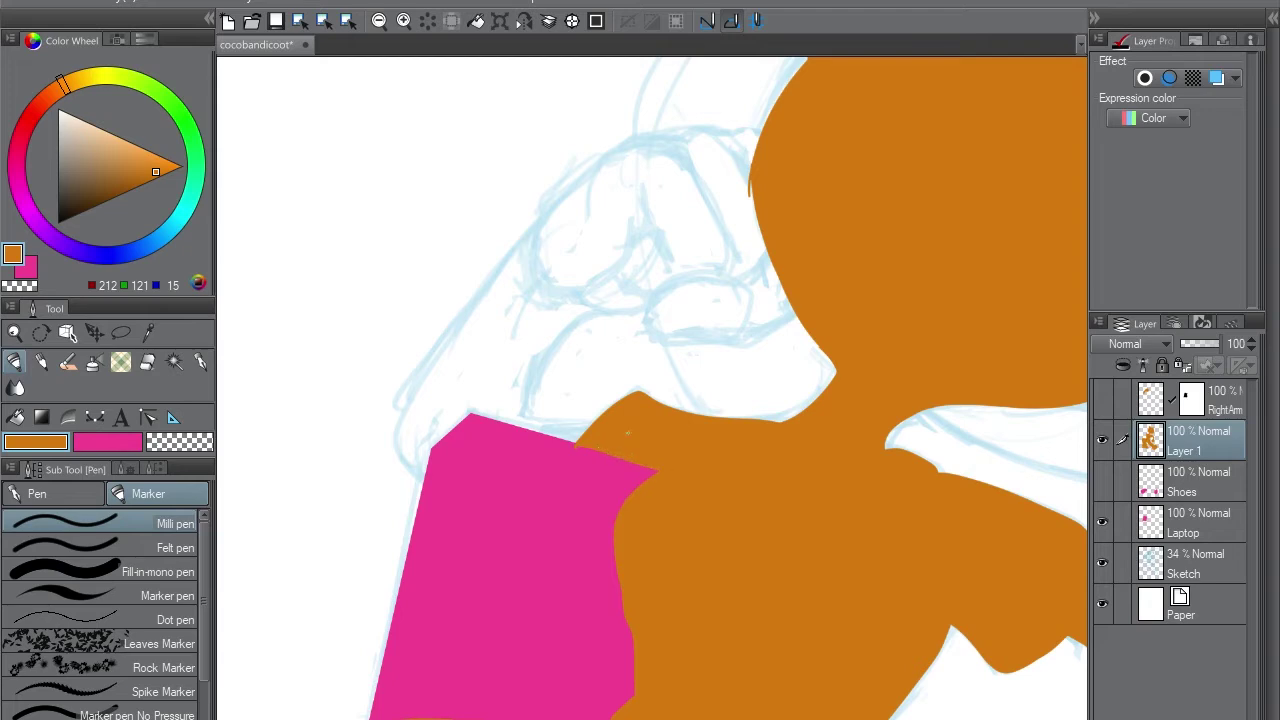
drag(650, 400, 680, 318)
ctrl+click(1150, 522)
key(e)
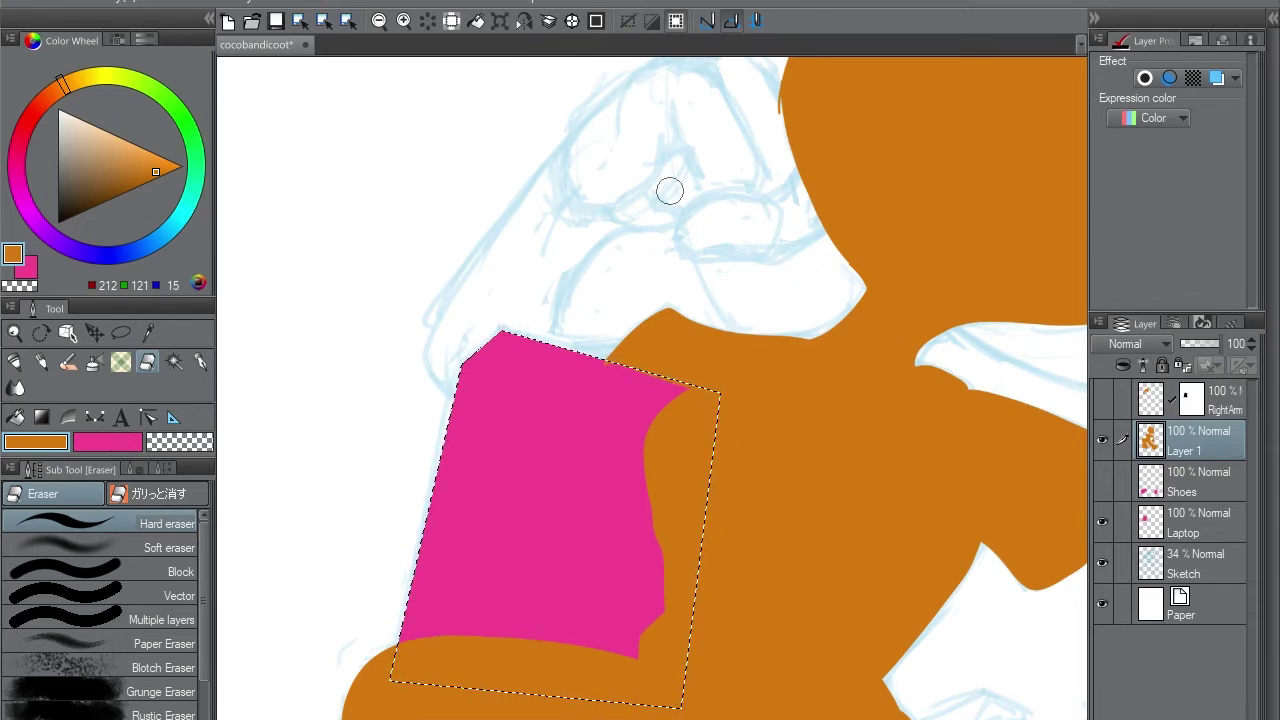
key(/)
click(651, 366)
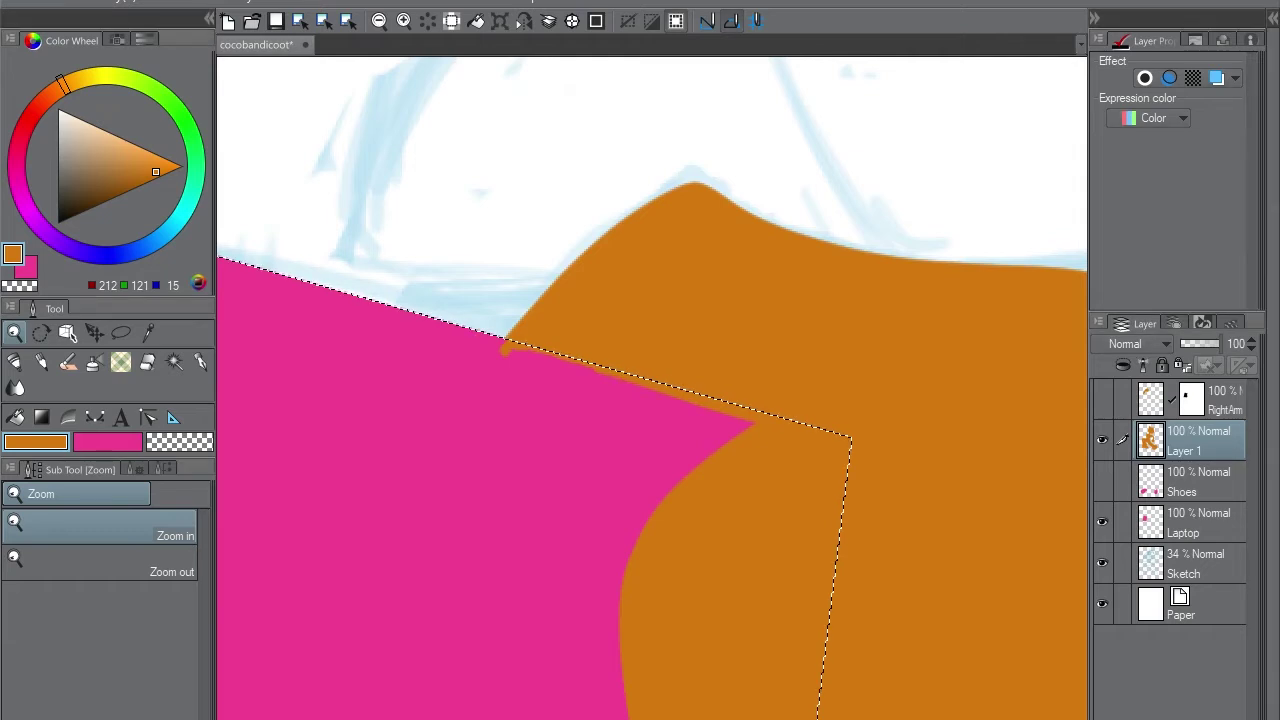
key(e)
mouse_move(511, 346)
mouse_down()
mouse_move(540, 330)
mouse_move(728, 343)
mouse_up()
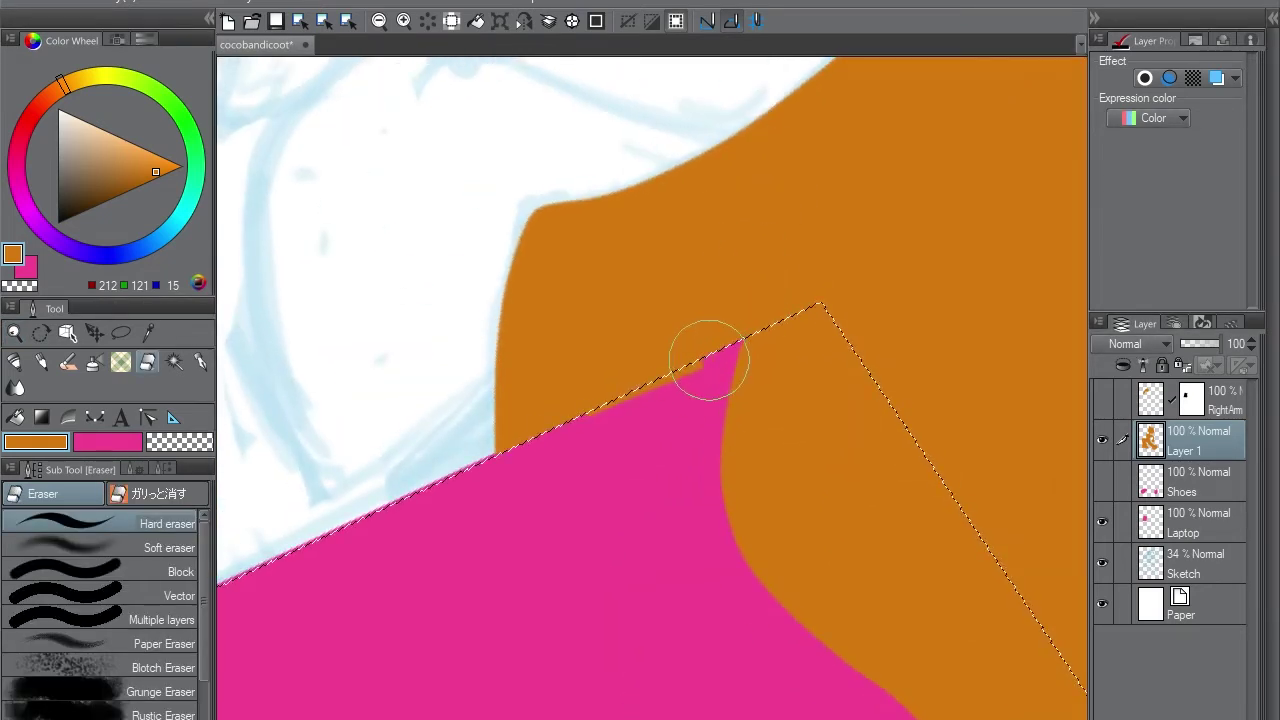
key(ctrl+d)
key(p)
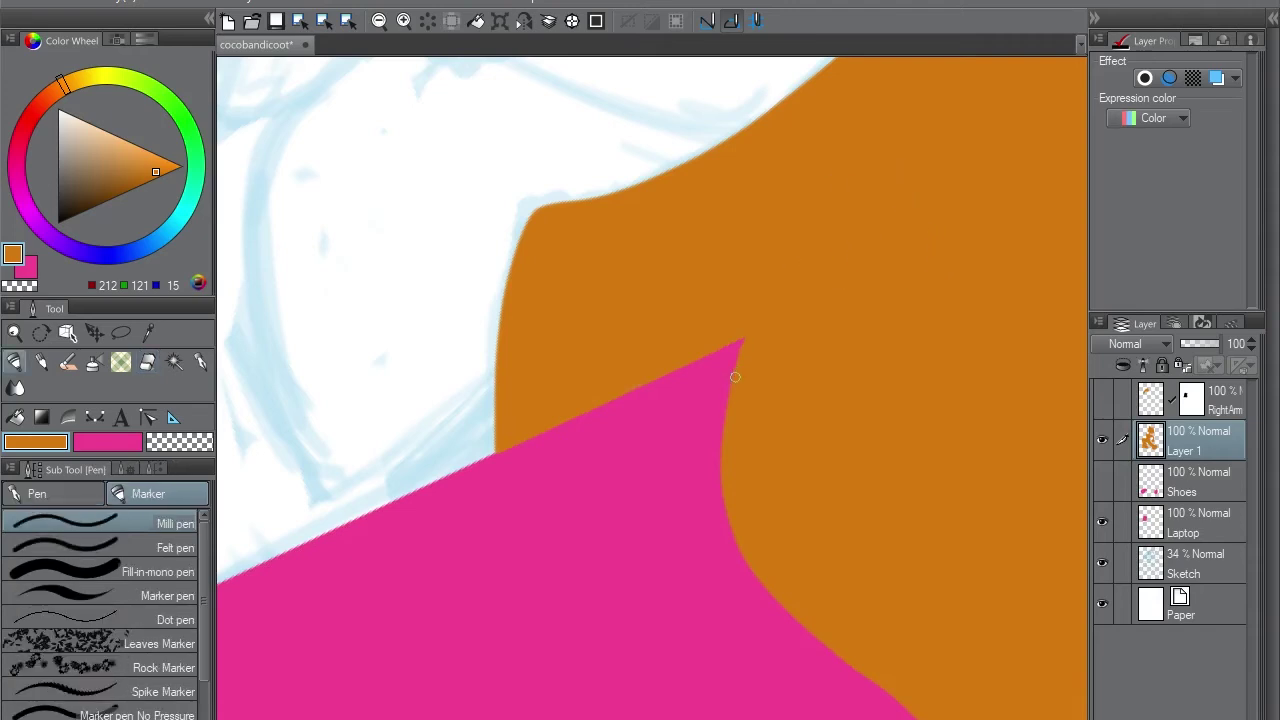
Show the Shoes and RightArm layers together with the body and save the drawing
key(ctrl+0)
scroll(767, 388, down, 2)
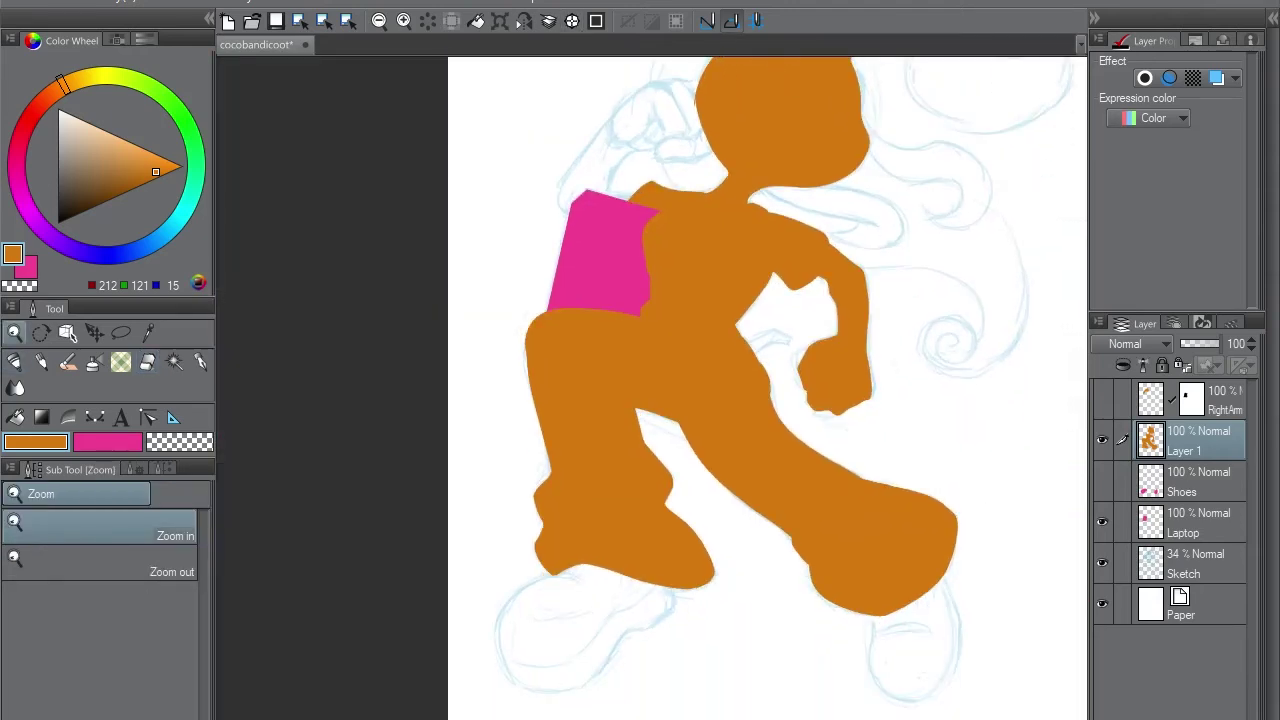
click(1102, 480)
click(1102, 399)
scroll(710, 390, up, 3)
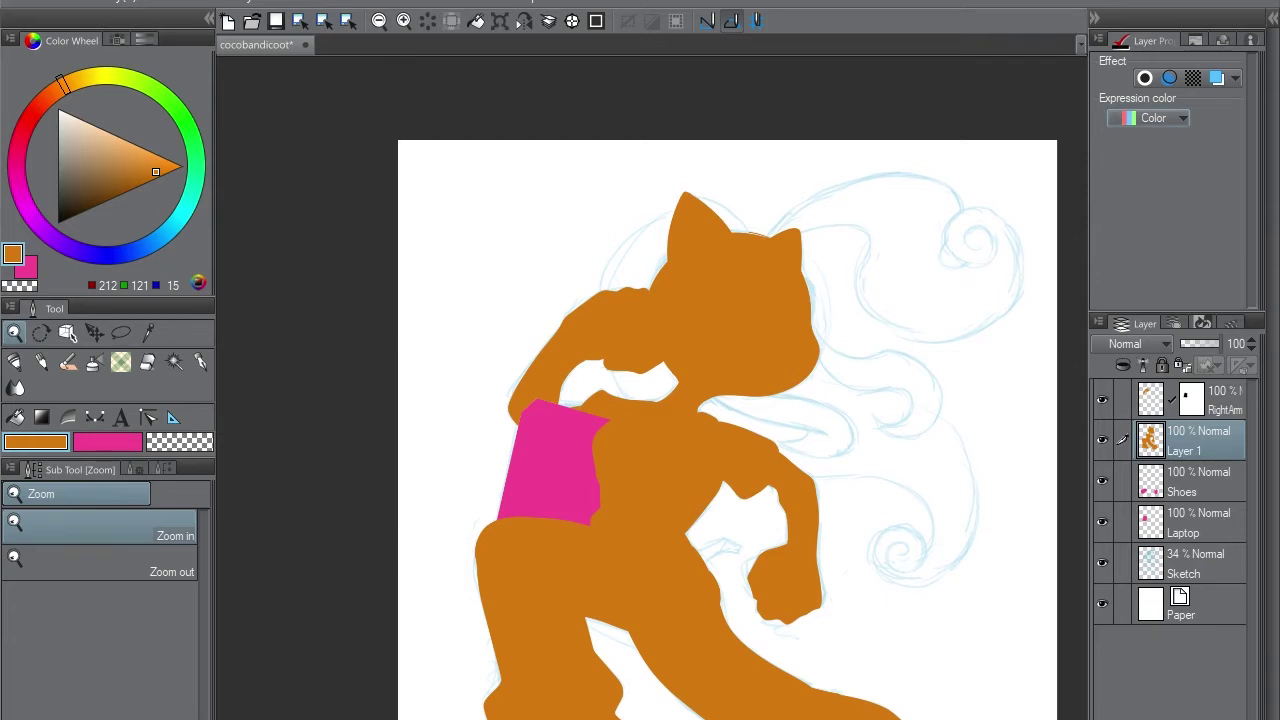
key(ctrl+s)
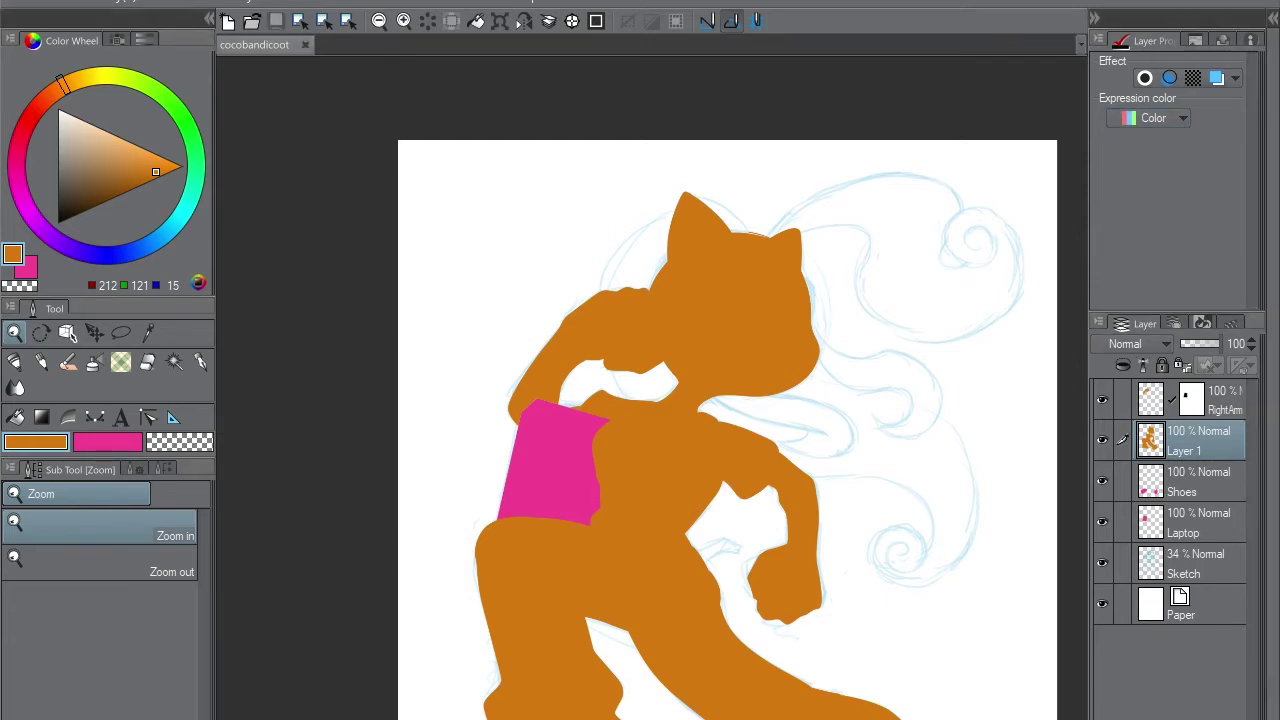
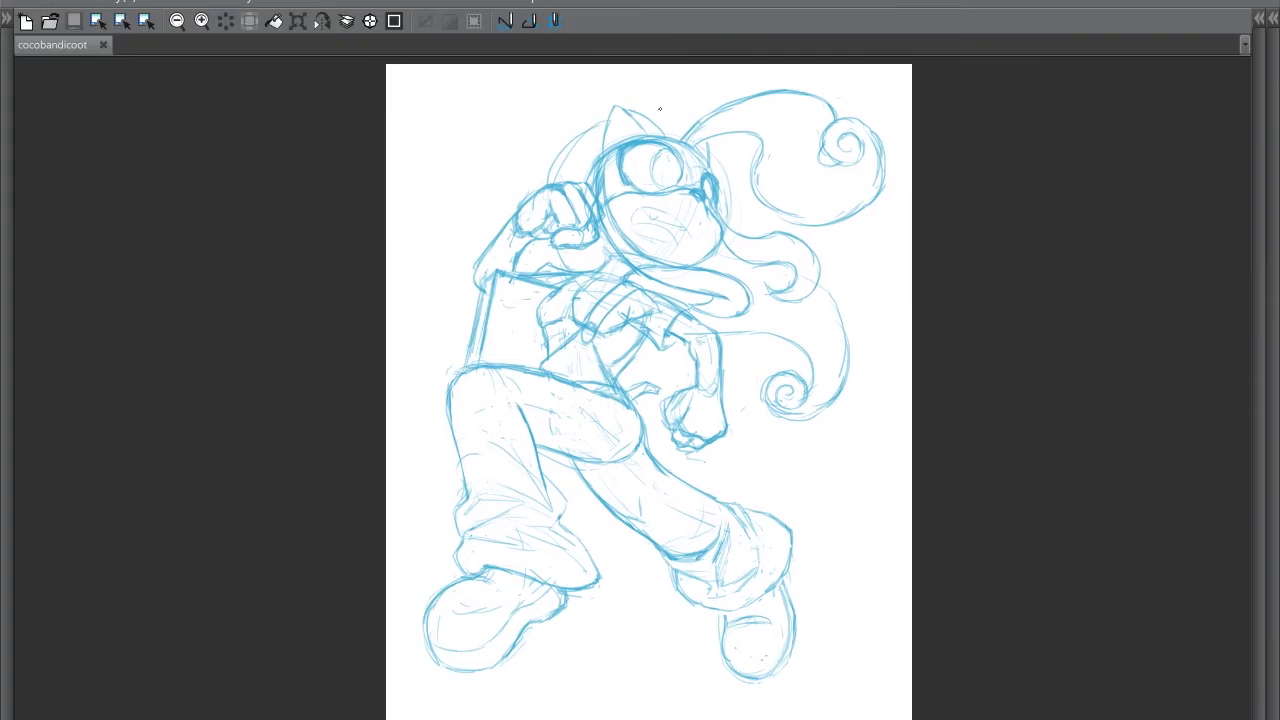
drag(650, 172, 674, 150)
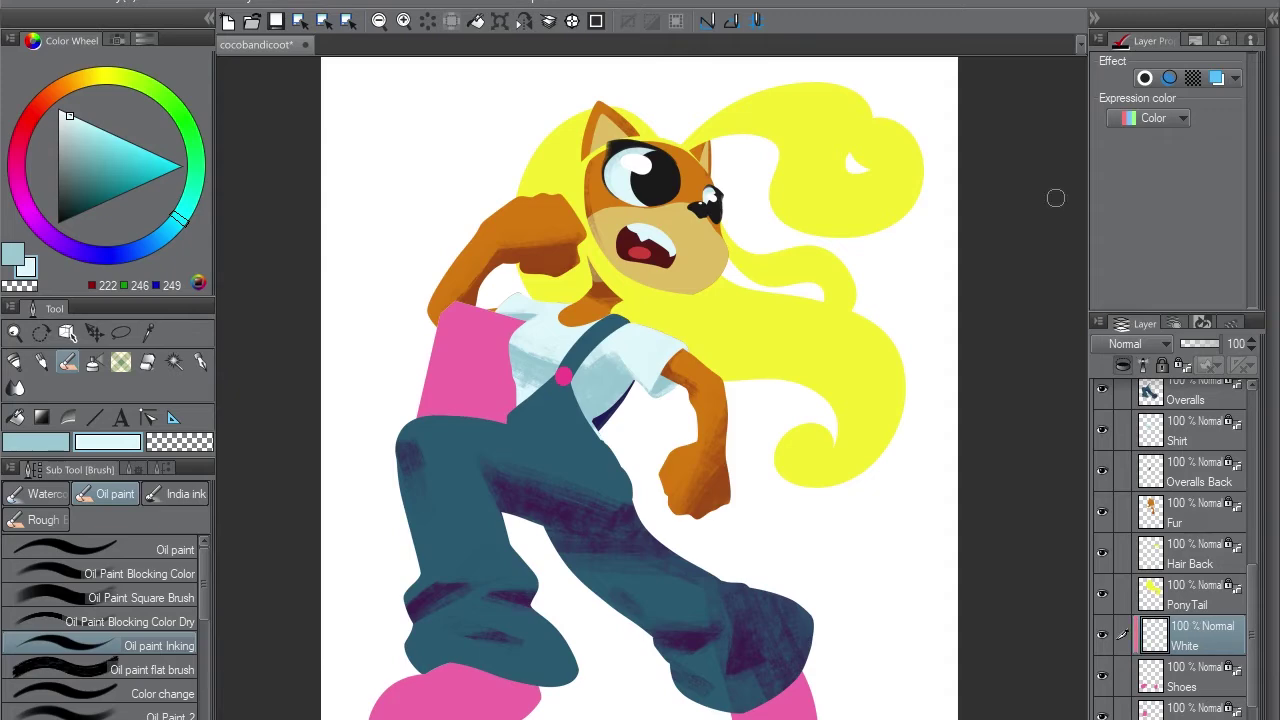
Draw a thin pale blue sole line across the front shoe on the White layer with the Milli pen, redoing unsatisfactory strokes
scroll(871, 266, down, 3)
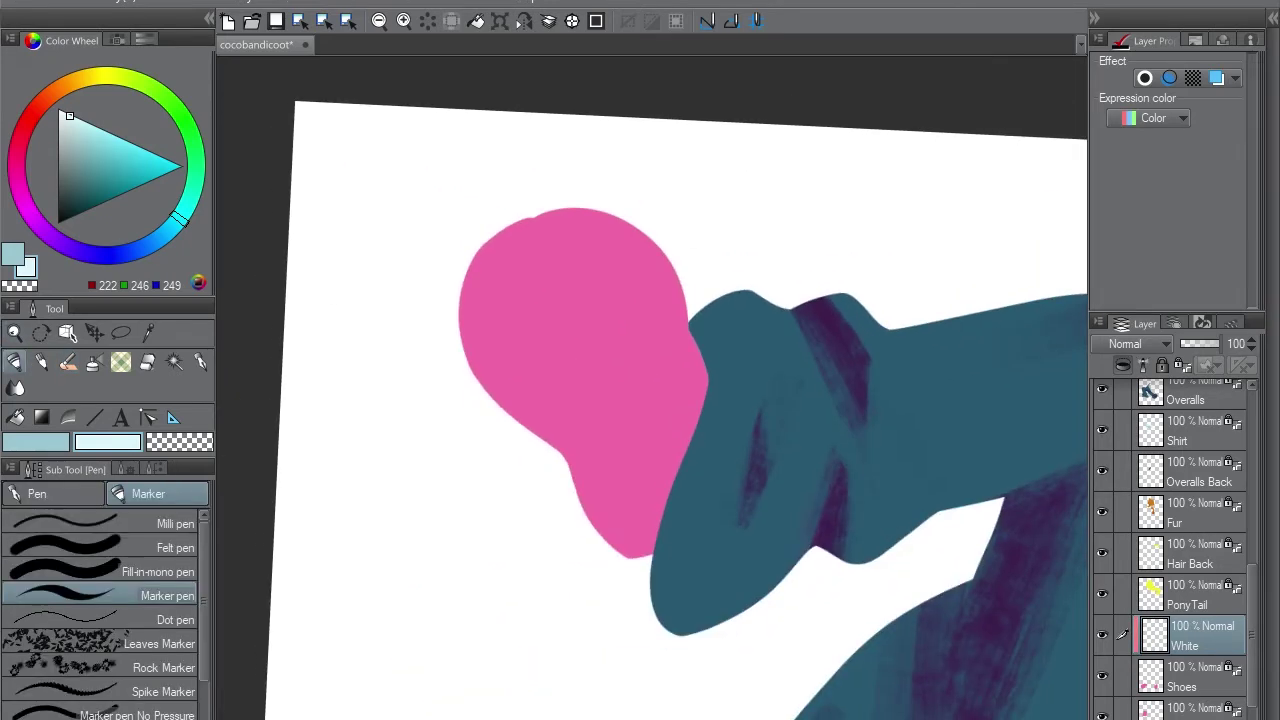
click(150, 521)
mouse_move(530, 214)
mouse_down()
mouse_move(543, 330)
mouse_move(650, 522)
mouse_up()
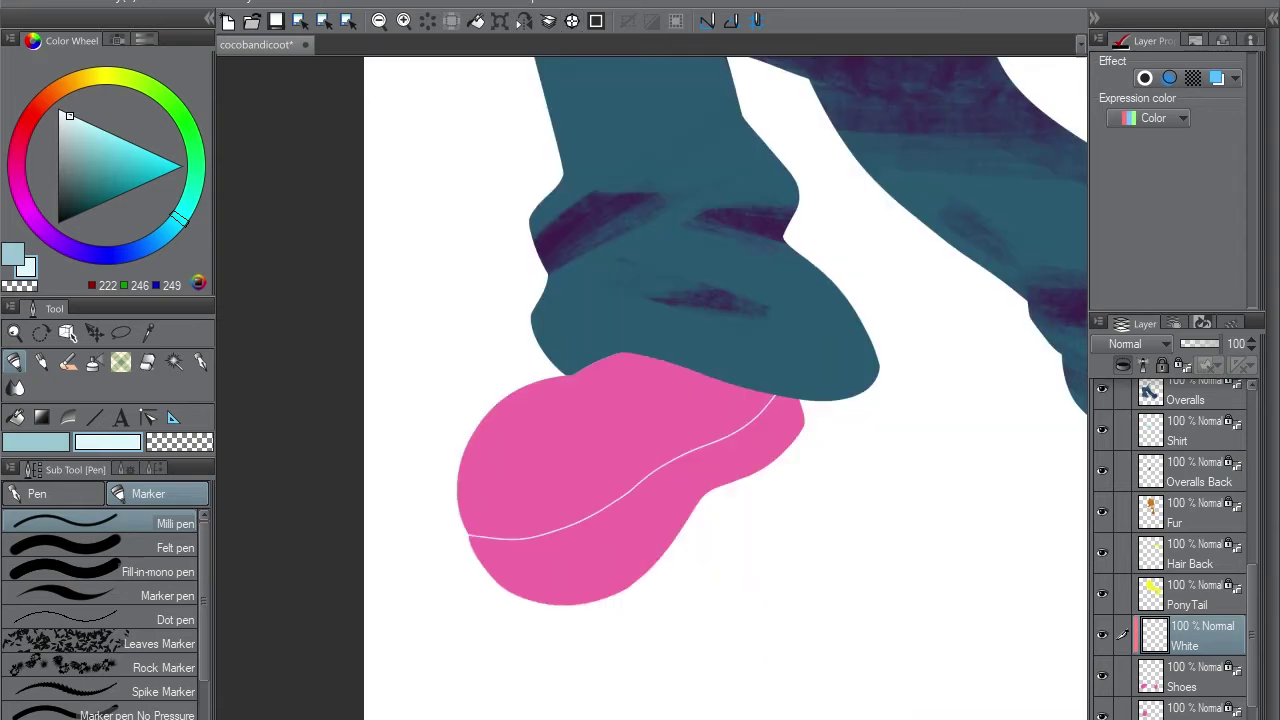
key(ctrl+z)
mouse_move(468, 540)
mouse_down()
mouse_move(599, 529)
mouse_move(665, 455)
mouse_up()
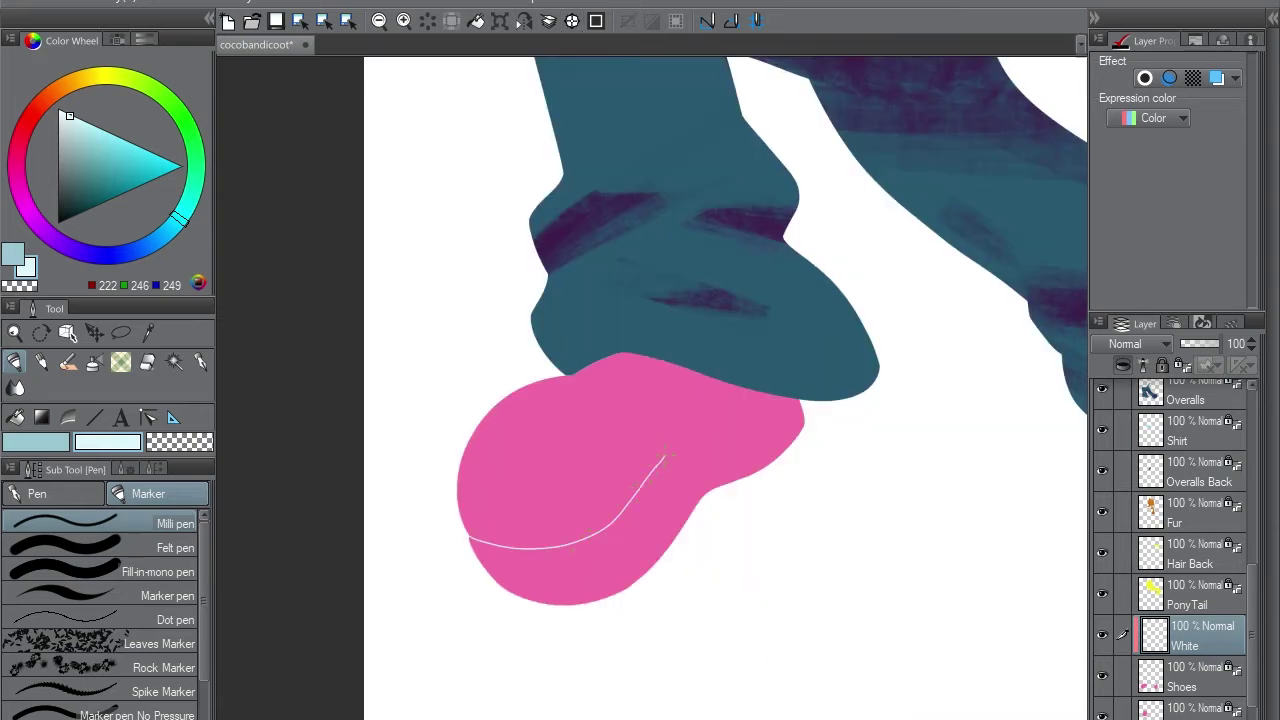
key(ctrl+z)
mouse_move(464, 533)
mouse_down()
mouse_move(514, 540)
mouse_move(639, 514)
mouse_move(797, 381)
mouse_up()
drag(917, 179, 648, 594)
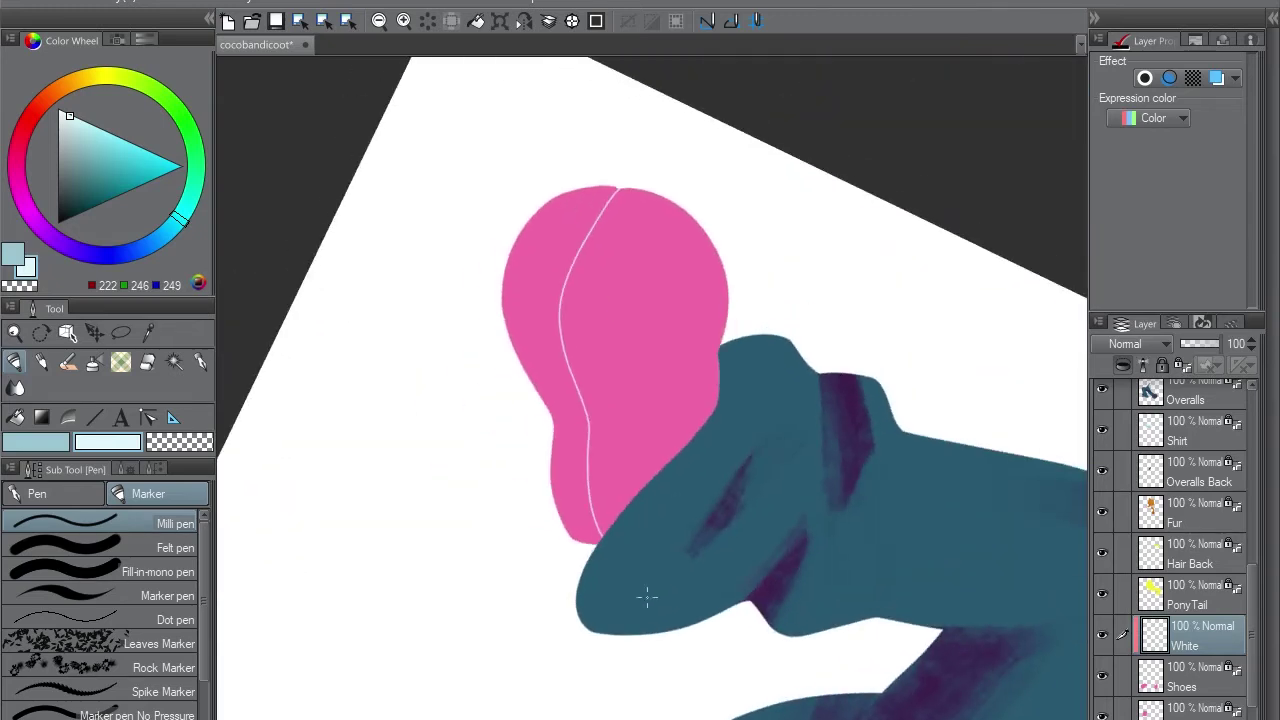
Erase a thin cut along the underside of the front shoe on the Shoes layer with the Hard eraser, undoing the first attempts
key(e)
key(alt+bracketleft)
mouse_move(547, 413)
mouse_down()
mouse_move(572, 190)
mouse_move(547, 408)
mouse_up()
key(ctrl+z)
key(ctrl+z)
mouse_move(590, 182)
mouse_down()
mouse_move(519, 312)
mouse_move(535, 392)
mouse_up()
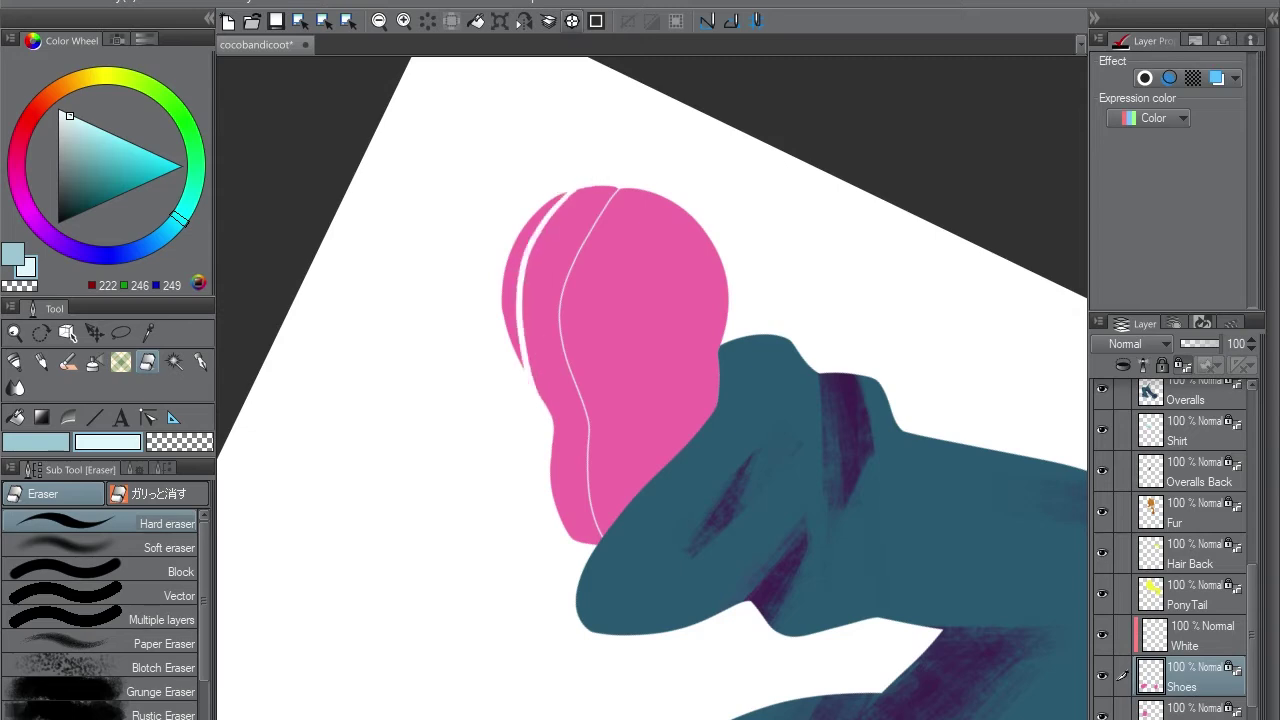
key(ctrl+@)
key(ctrl+z)
drag(487, 572, 660, 556)
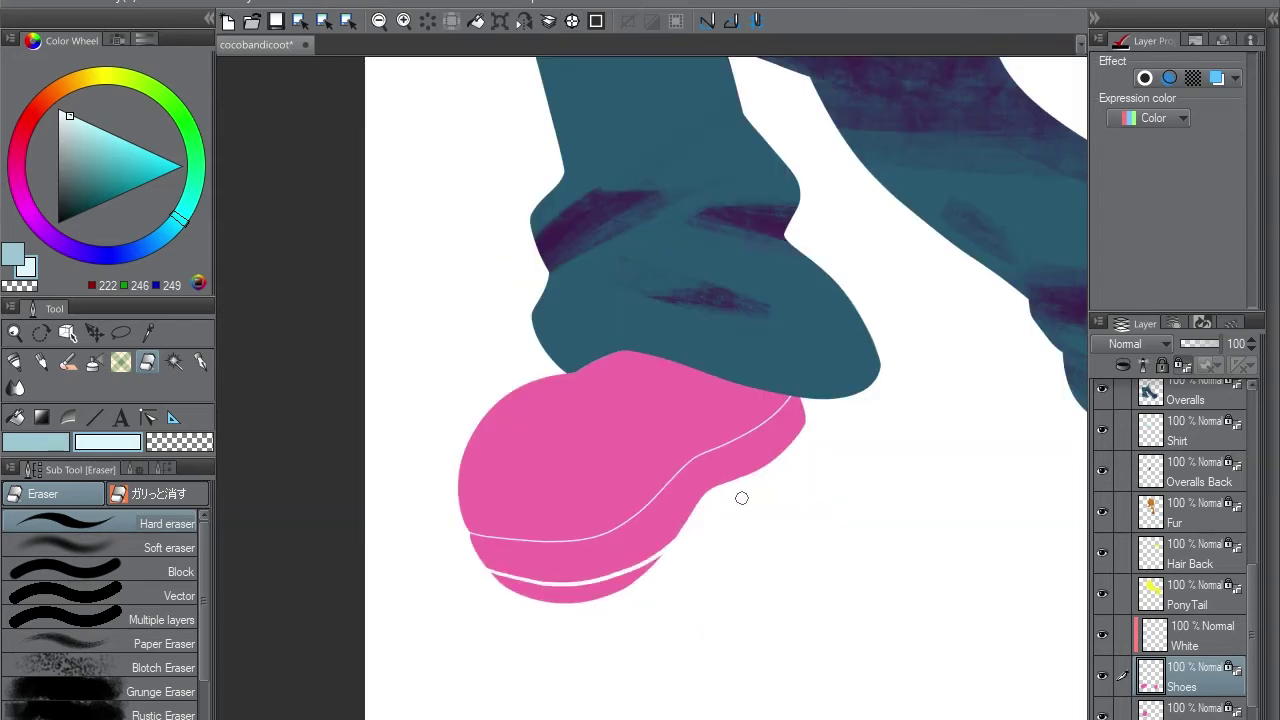
drag(745, 495, 528, 373)
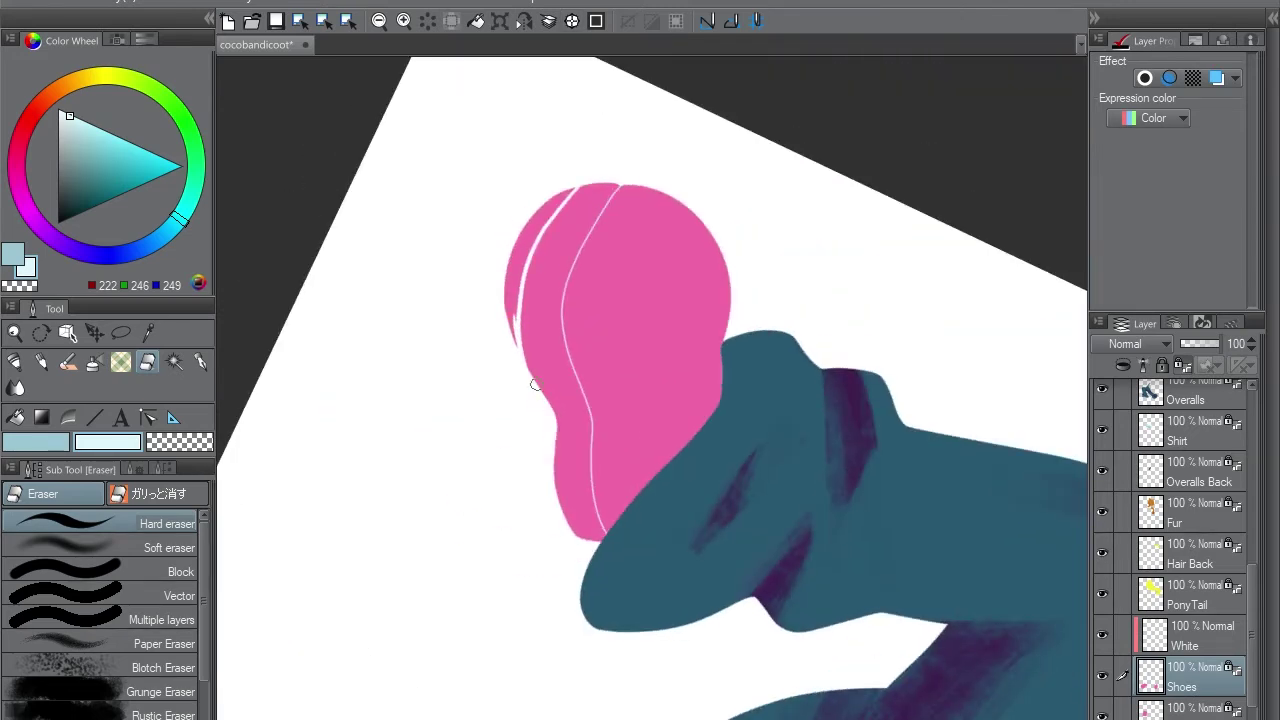
Lasso the pink sliver separated from the shoe's underside, delete it, and clear the selection
key(m)
mouse_move(525, 200)
mouse_down()
mouse_move(577, 184)
mouse_move(515, 330)
mouse_move(486, 310)
mouse_move(500, 240)
mouse_up()
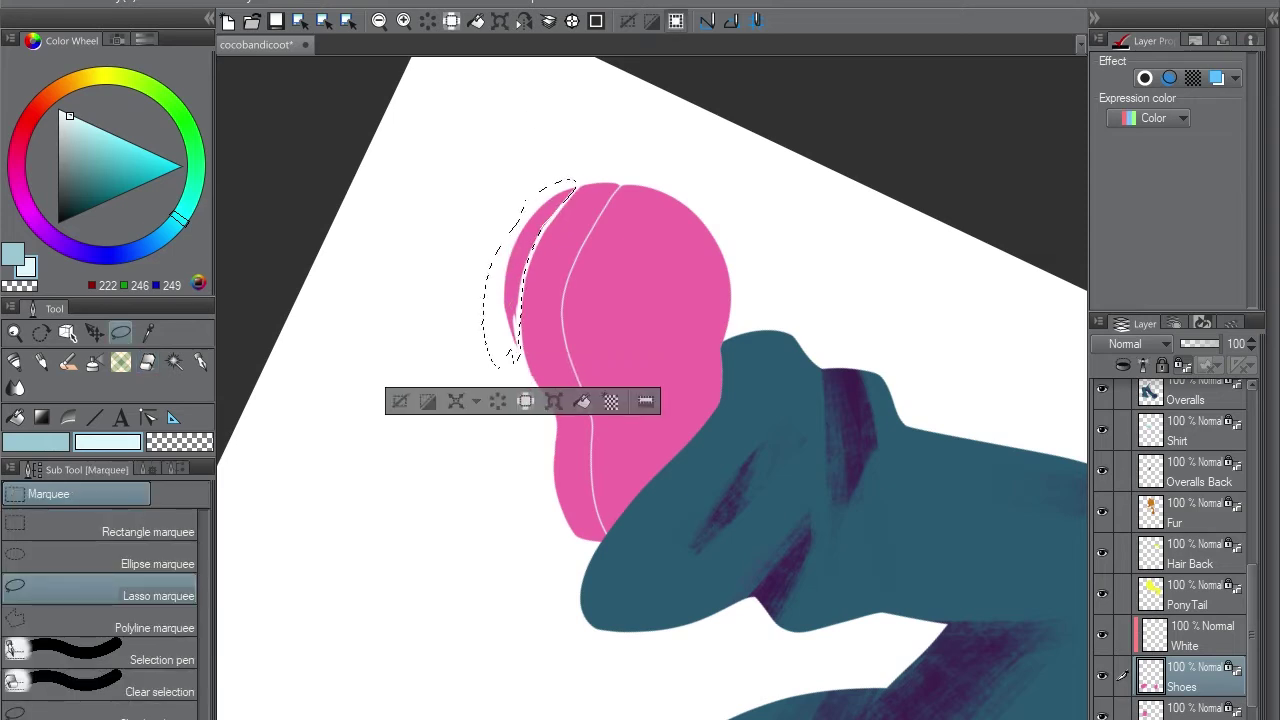
key(Delete)
key(ctrl+d)
key(e)
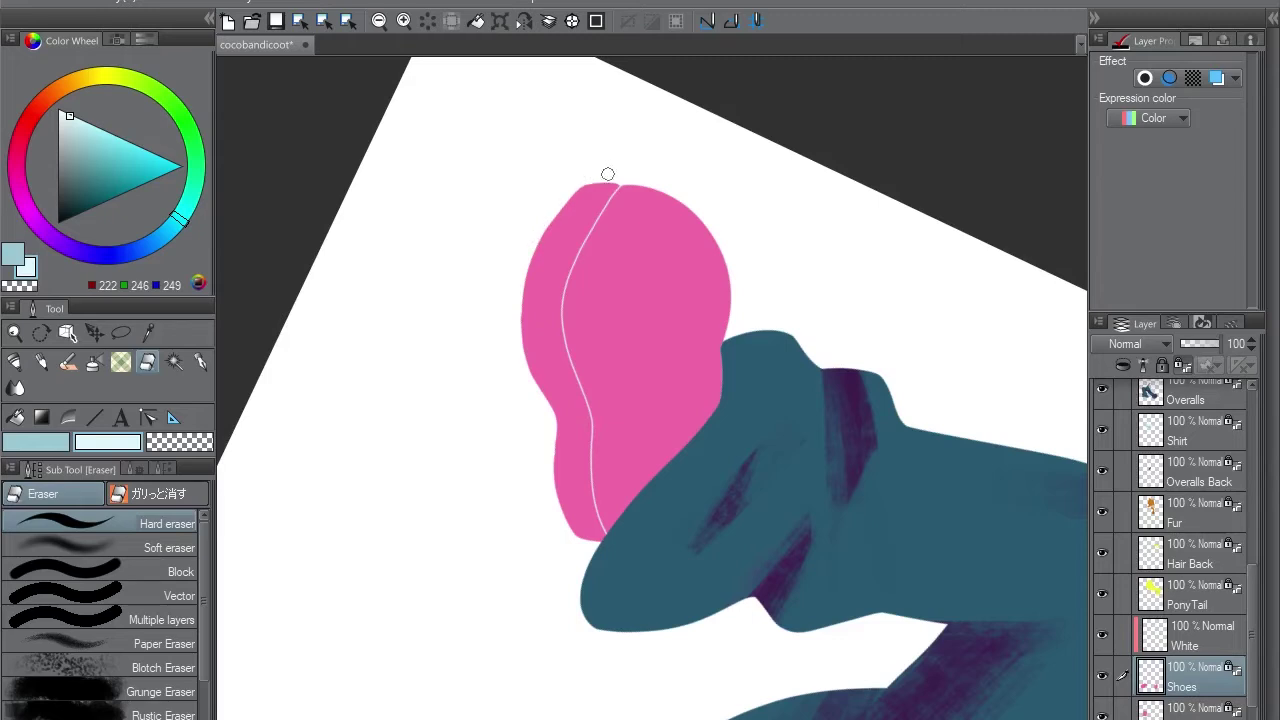
Sample the shoe's pink and round off the trimmed sole edge on the Shoes layer with the Marker pen
key(p)
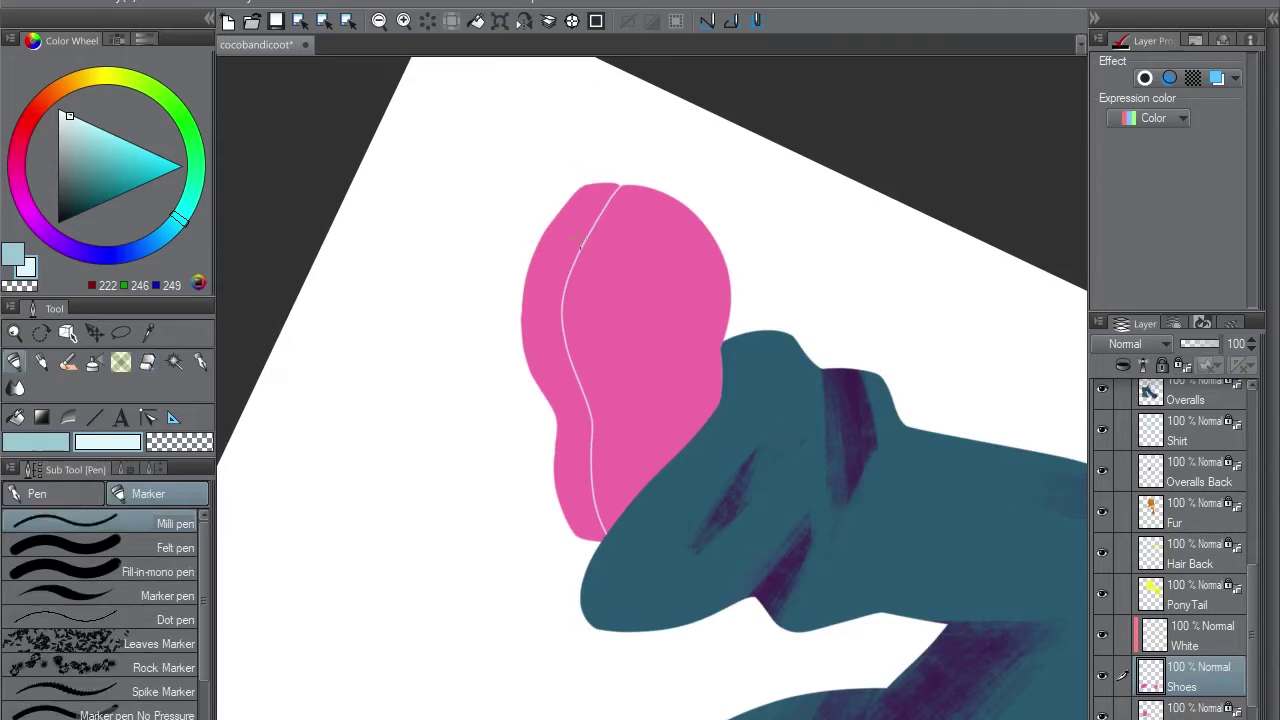
alt+click(572, 241)
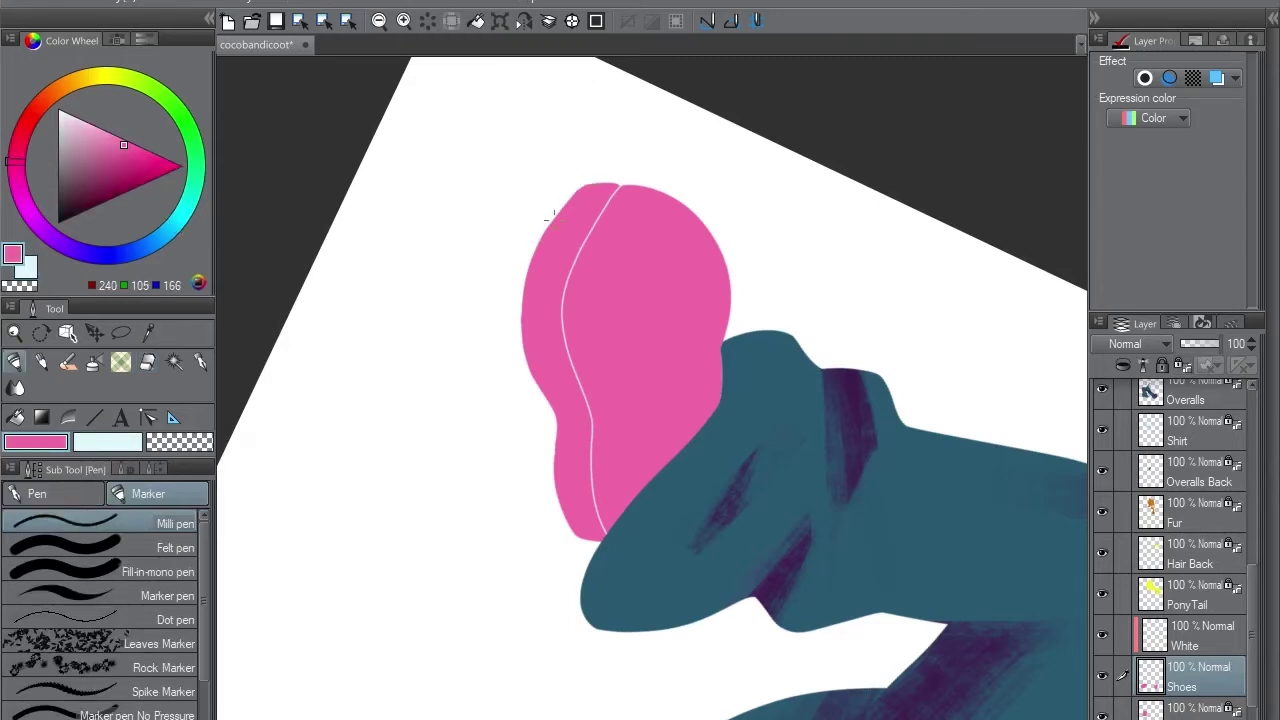
drag(549, 215, 580, 129)
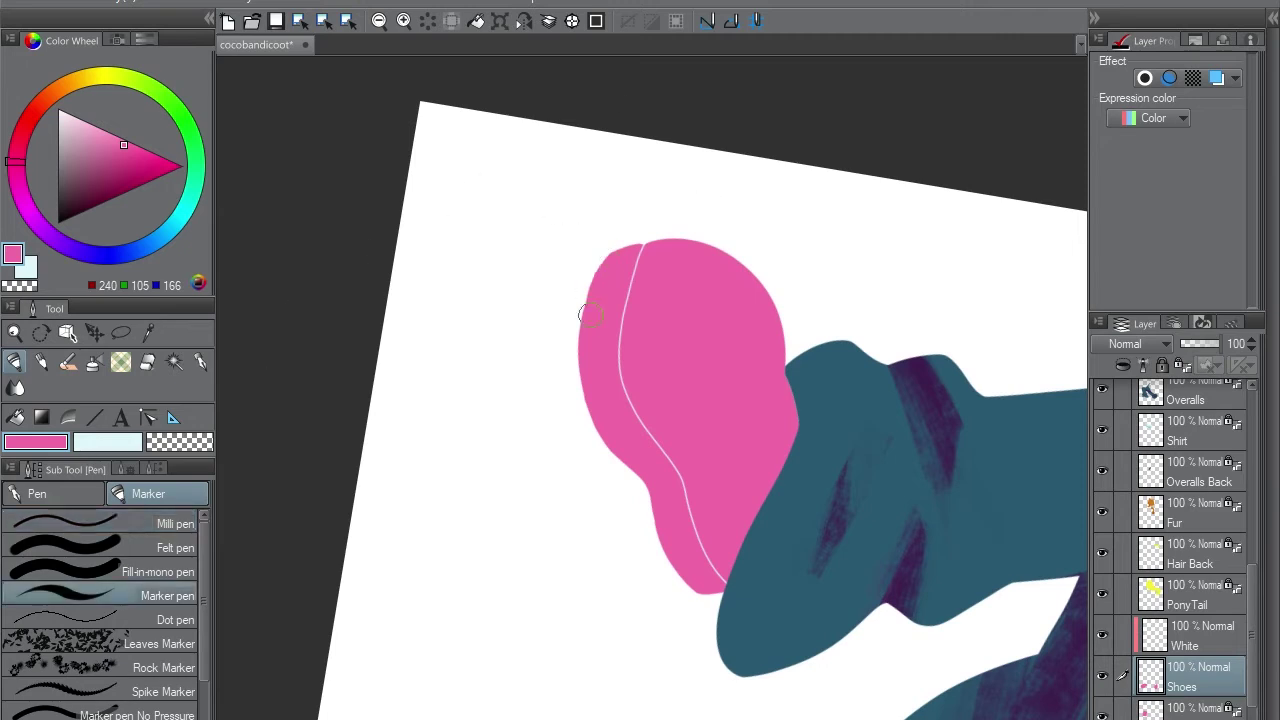
drag(590, 315, 557, 277)
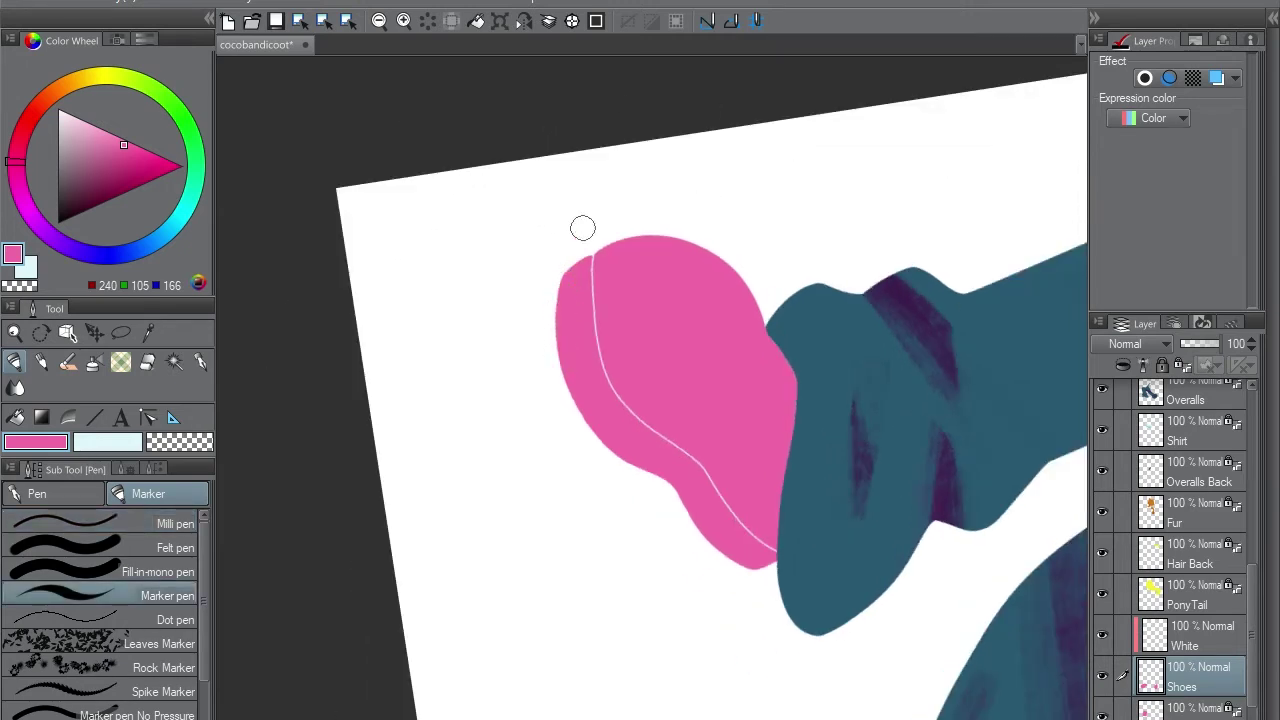
key(ctrl+asciicircum)
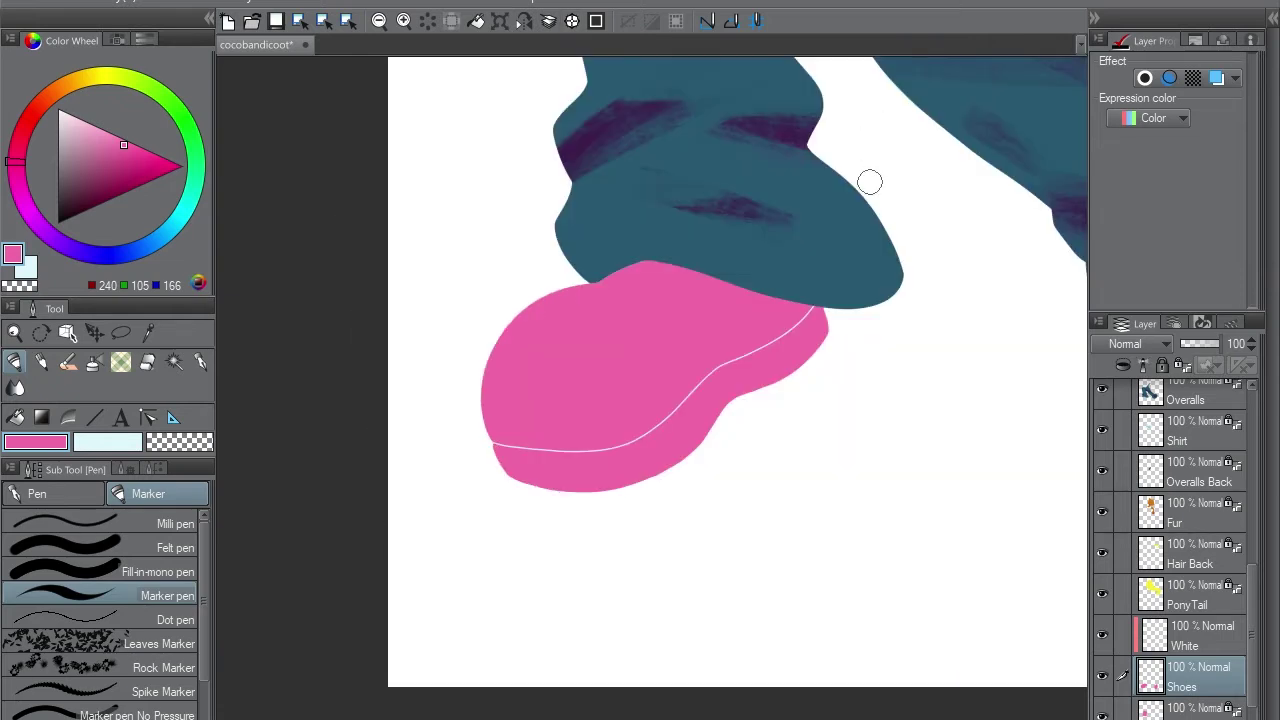
Paint the front shoe's sole pale blue on the White layer, covering the area between the sole line and the bottom edge
key(x)
key(alt+bracketright)
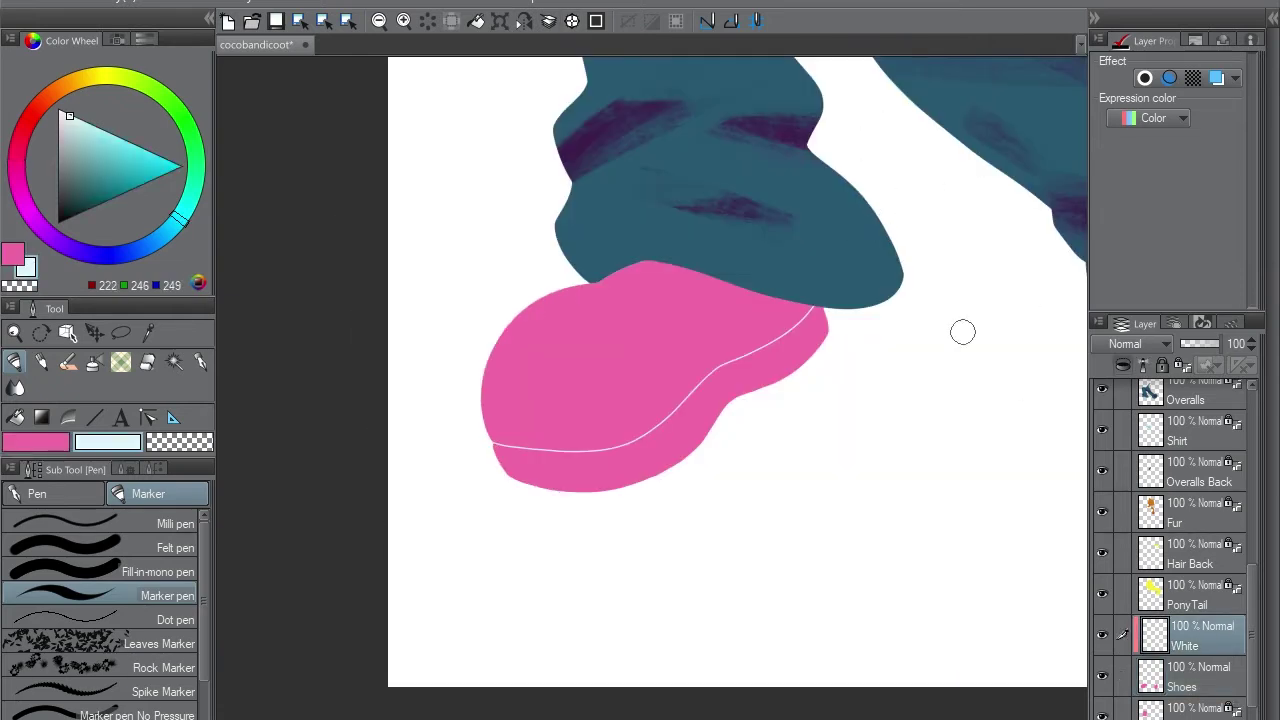
key(g)
key(p)
mouse_move(492, 447)
mouse_down()
mouse_move(540, 489)
mouse_move(694, 442)
mouse_move(635, 476)
mouse_move(819, 346)
mouse_move(817, 316)
mouse_up()
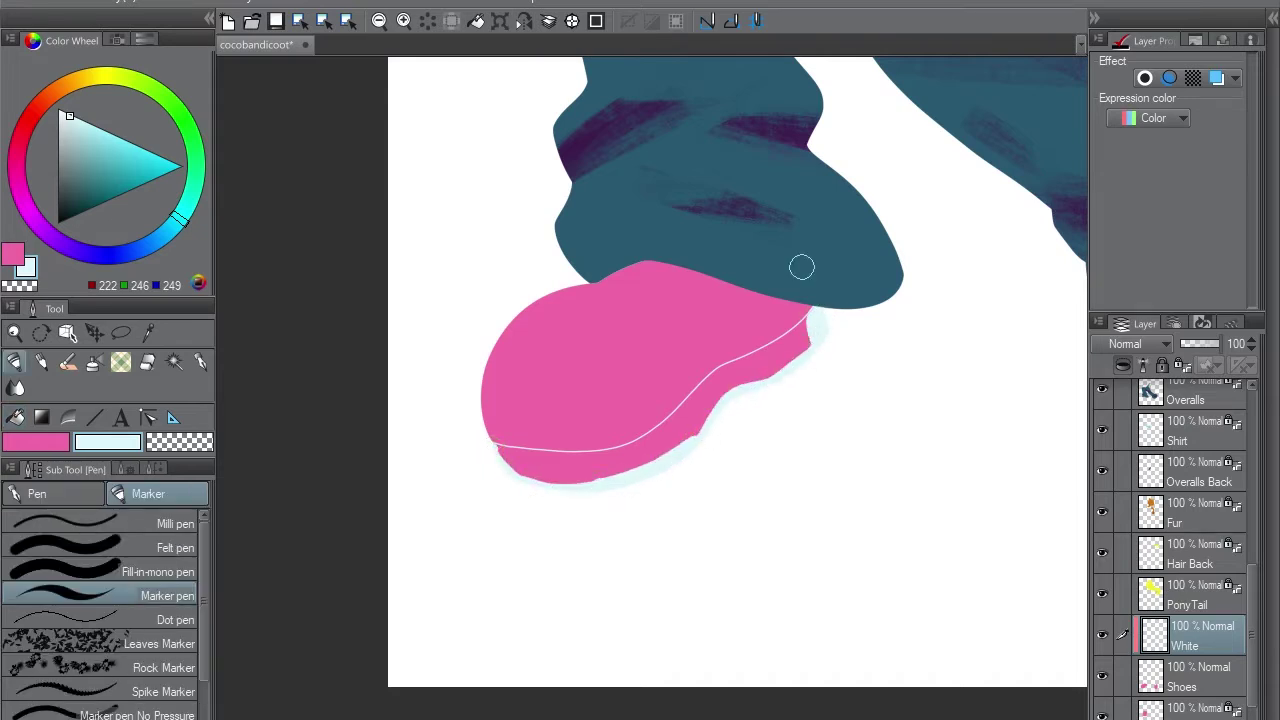
key(g)
key(p)
mouse_move(740, 400)
mouse_down()
mouse_move(628, 248)
mouse_move(652, 432)
mouse_up()
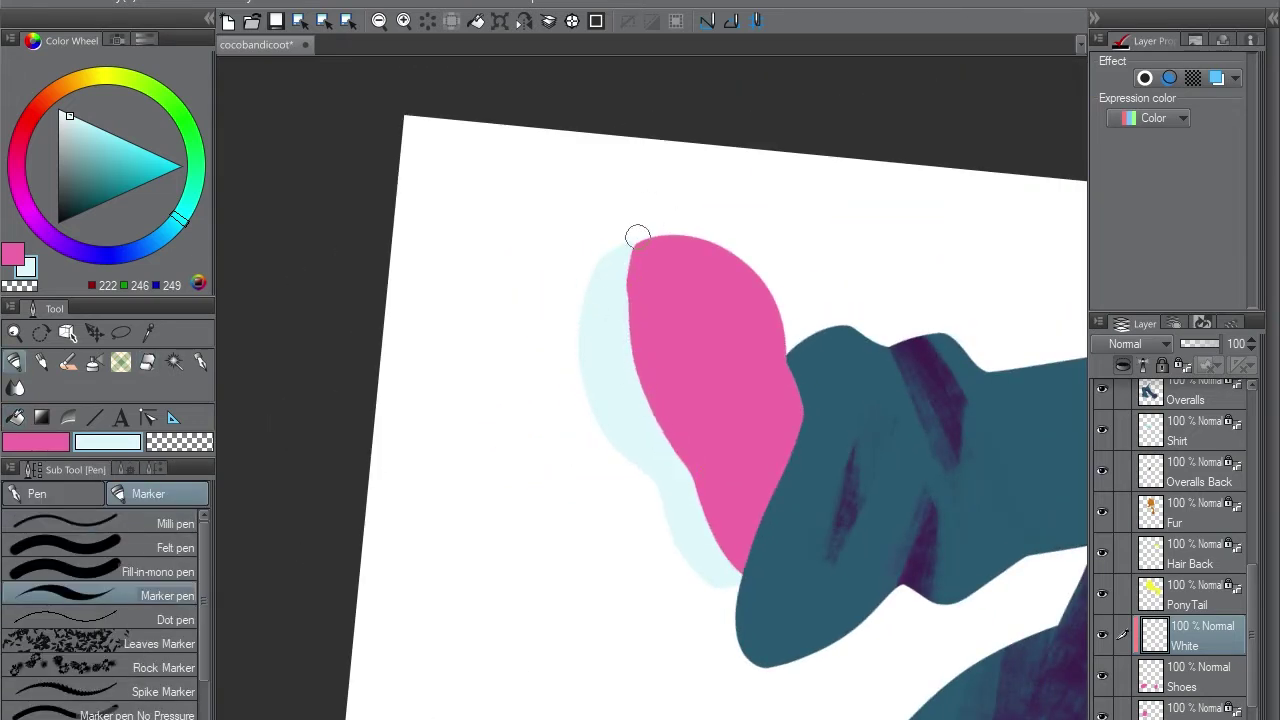
Refine the border between the pale blue sole and the pink upper with pen and eraser strokes
drag(638, 240, 674, 457)
key(e)
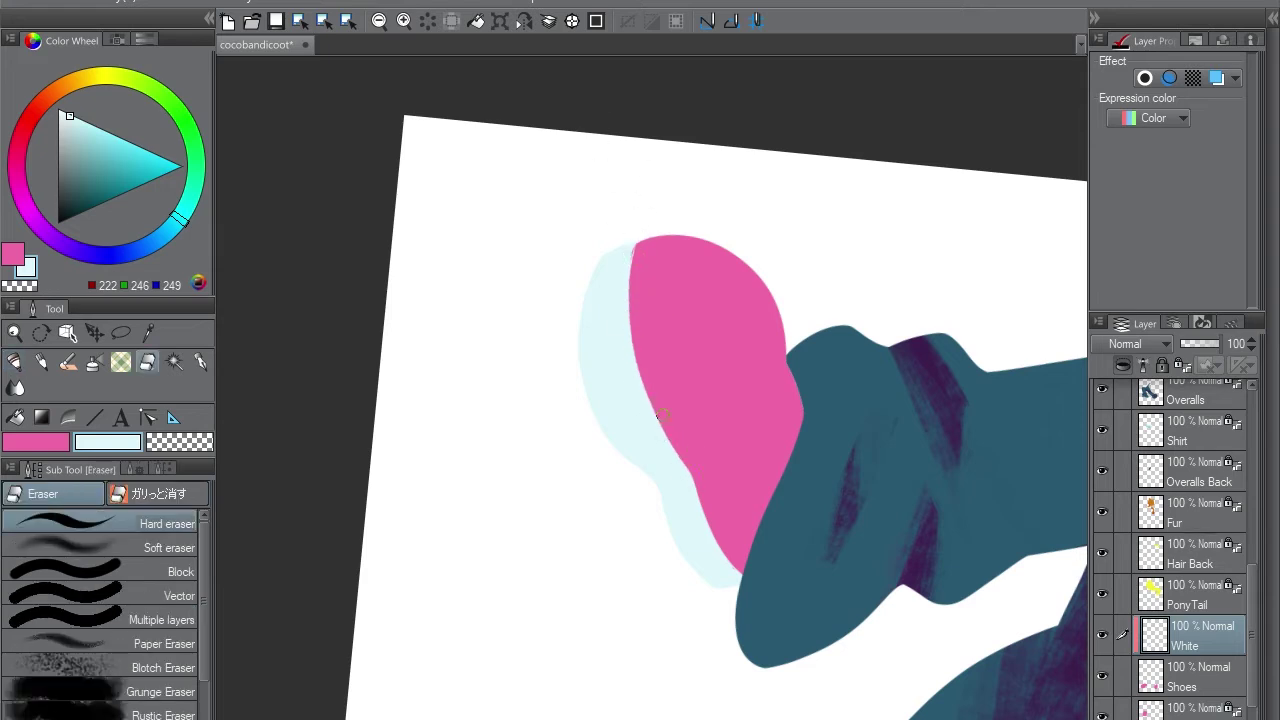
drag(644, 396, 631, 244)
key(p)
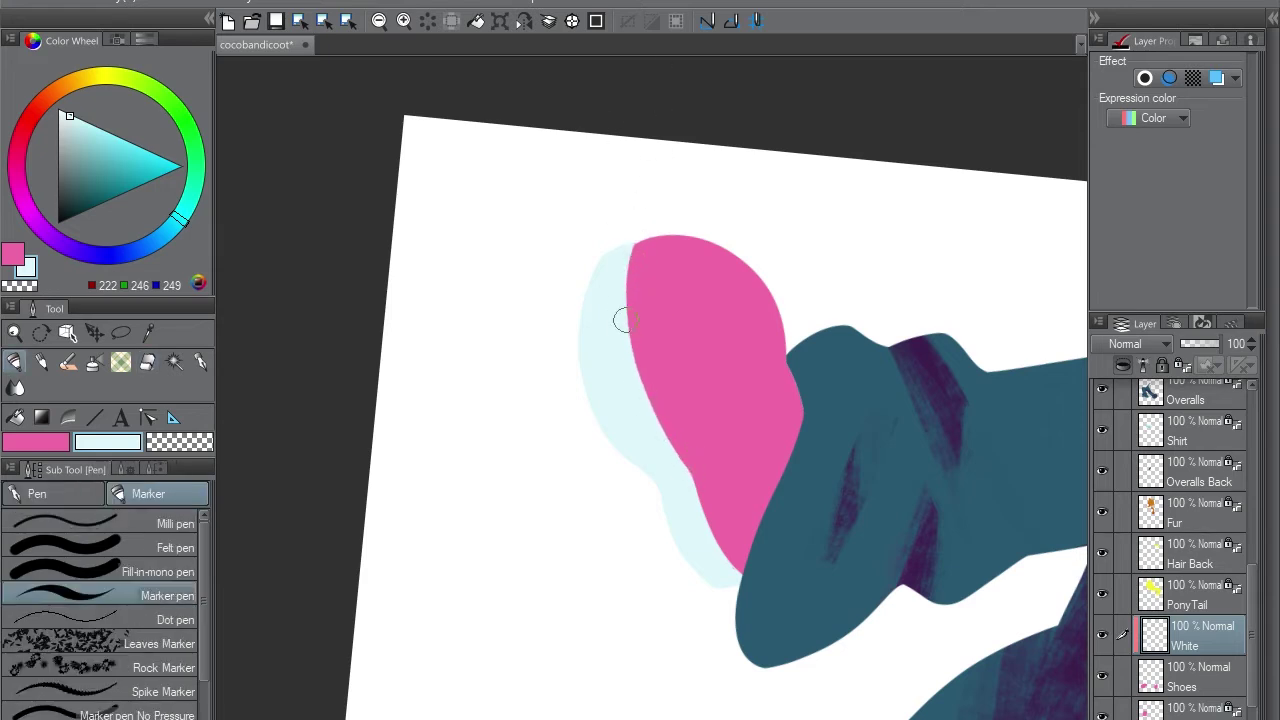
key(minus)
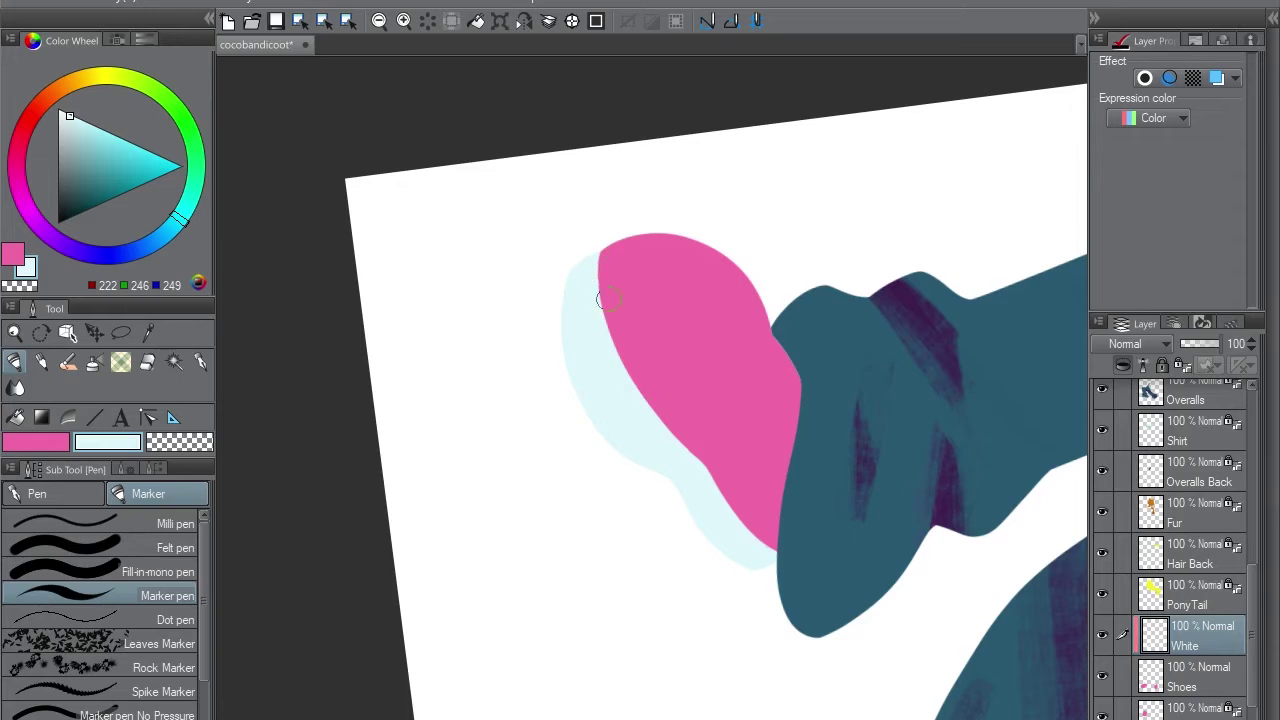
key(ctrl+at)
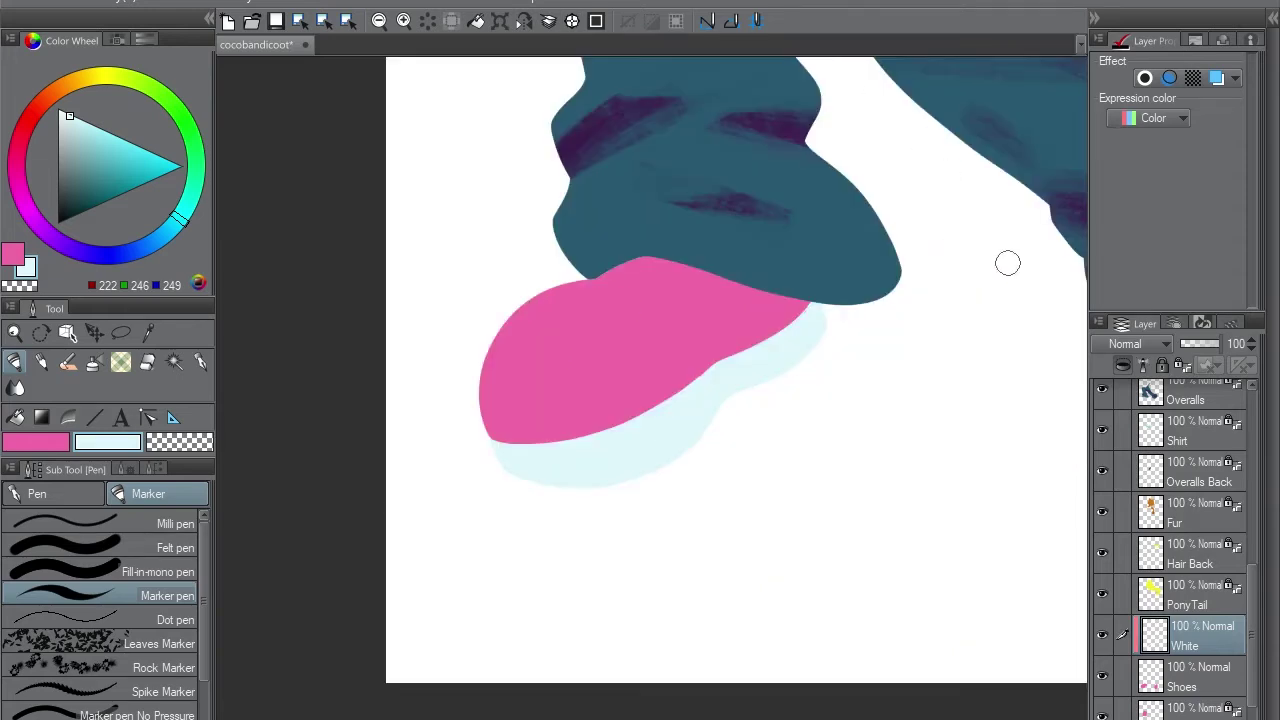
Erase a curved strip from the sole's upper edge near the toe so more of the pink upper shows
key(asciicircum)
key(asciicircum)
key(asciicircum)
key(asciicircum)
key(asciicircum)
key(asciicircum)
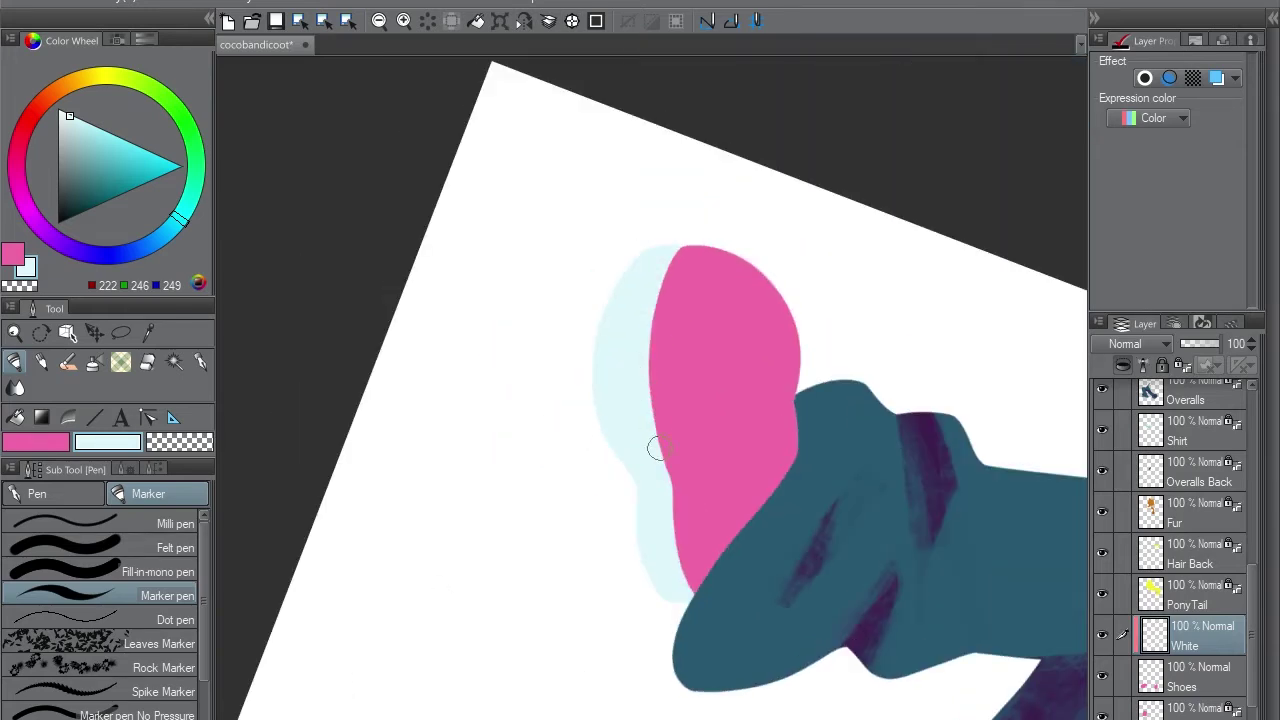
key(e)
drag(655, 450, 668, 256)
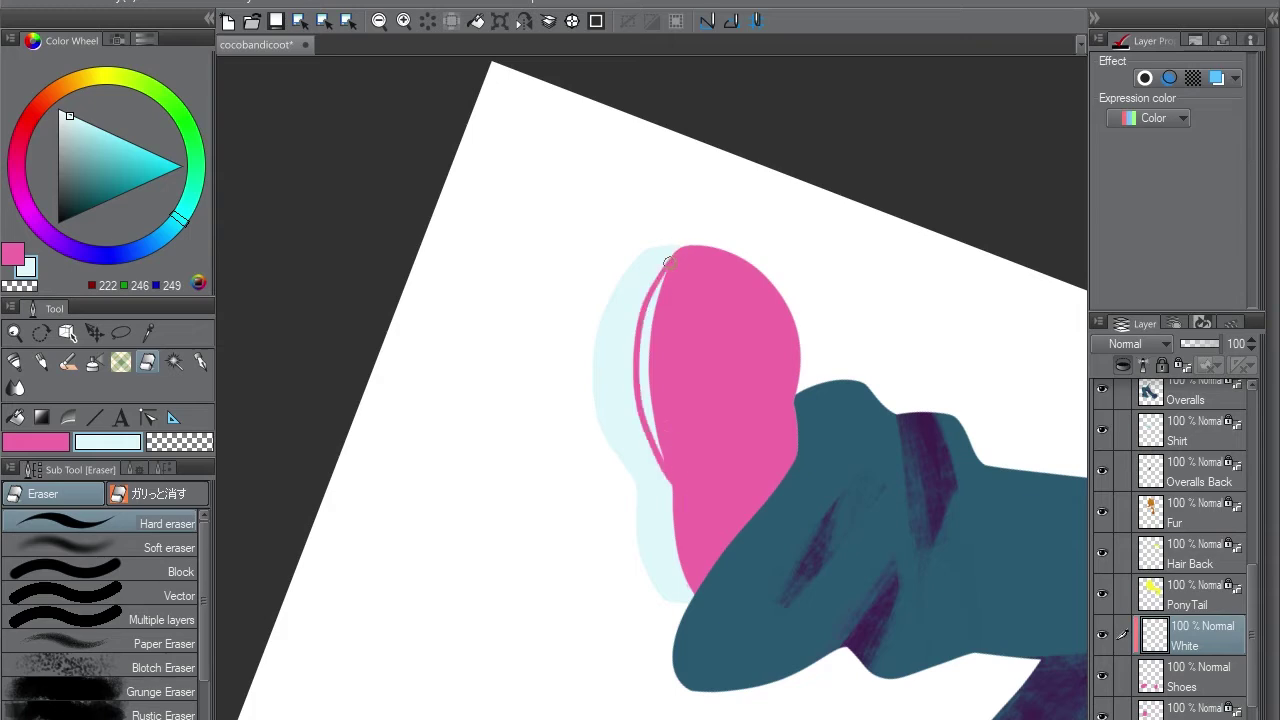
key(ctrl+z)
key(ctrl+z)
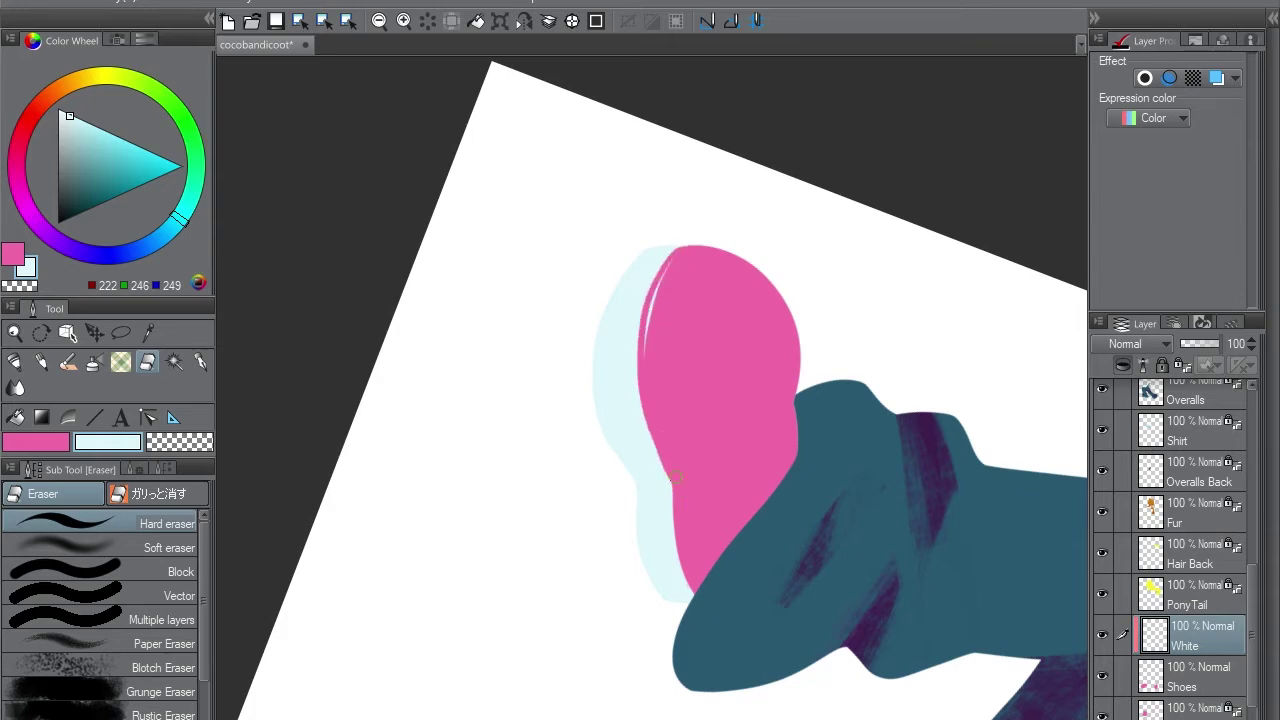
drag(647, 356, 663, 292)
key(p)
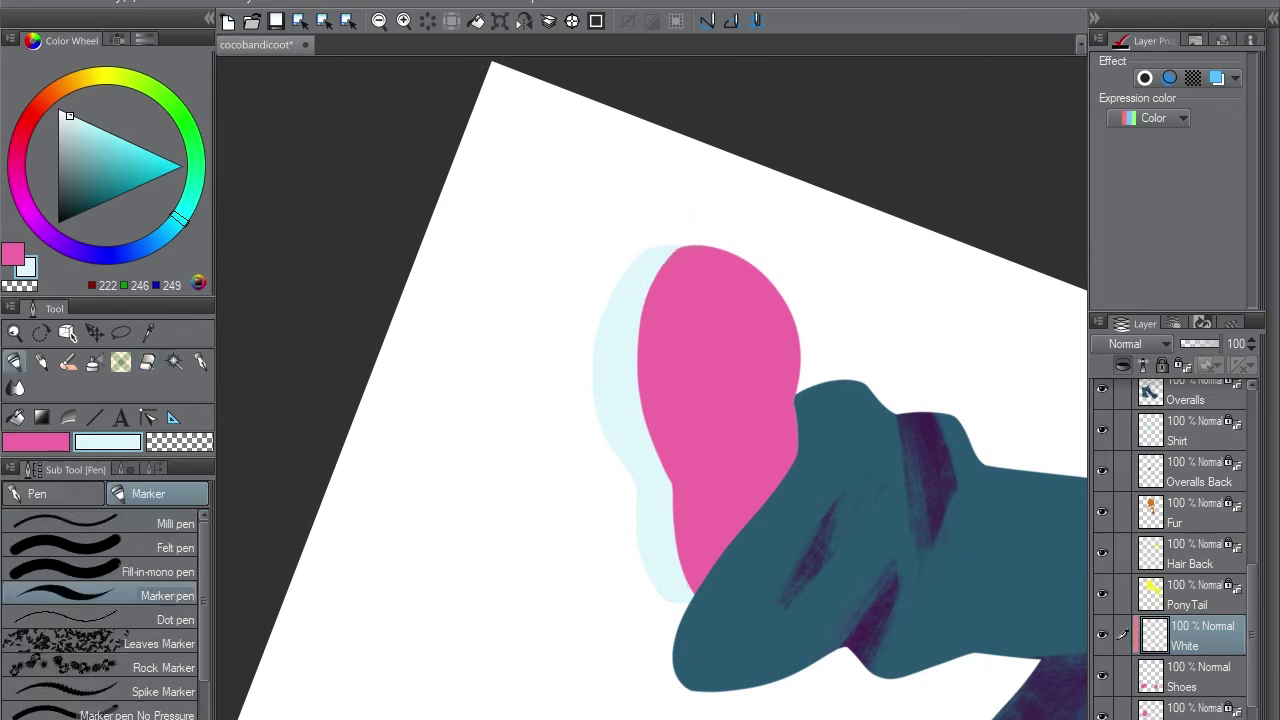
Make the Shoes layer active, mirror the canvas view, and hide the White layer to expose the pink shoe shape
key(e)
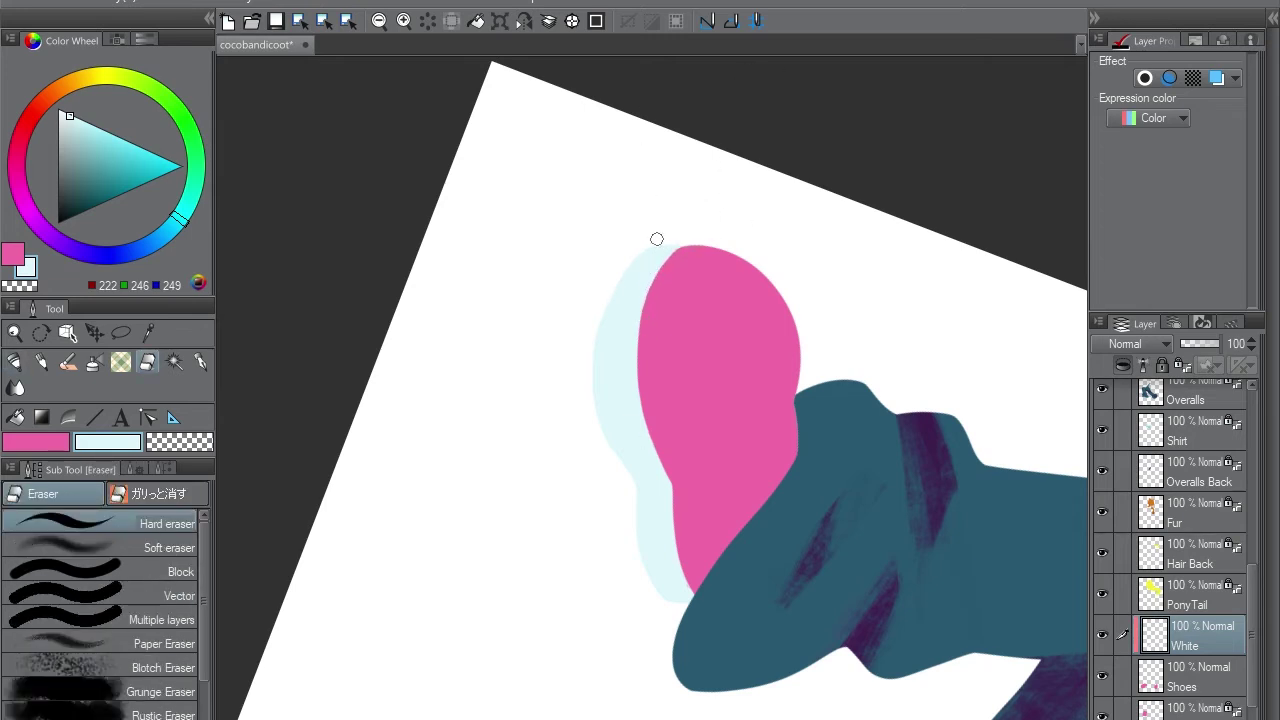
key(alt+bracketleft)
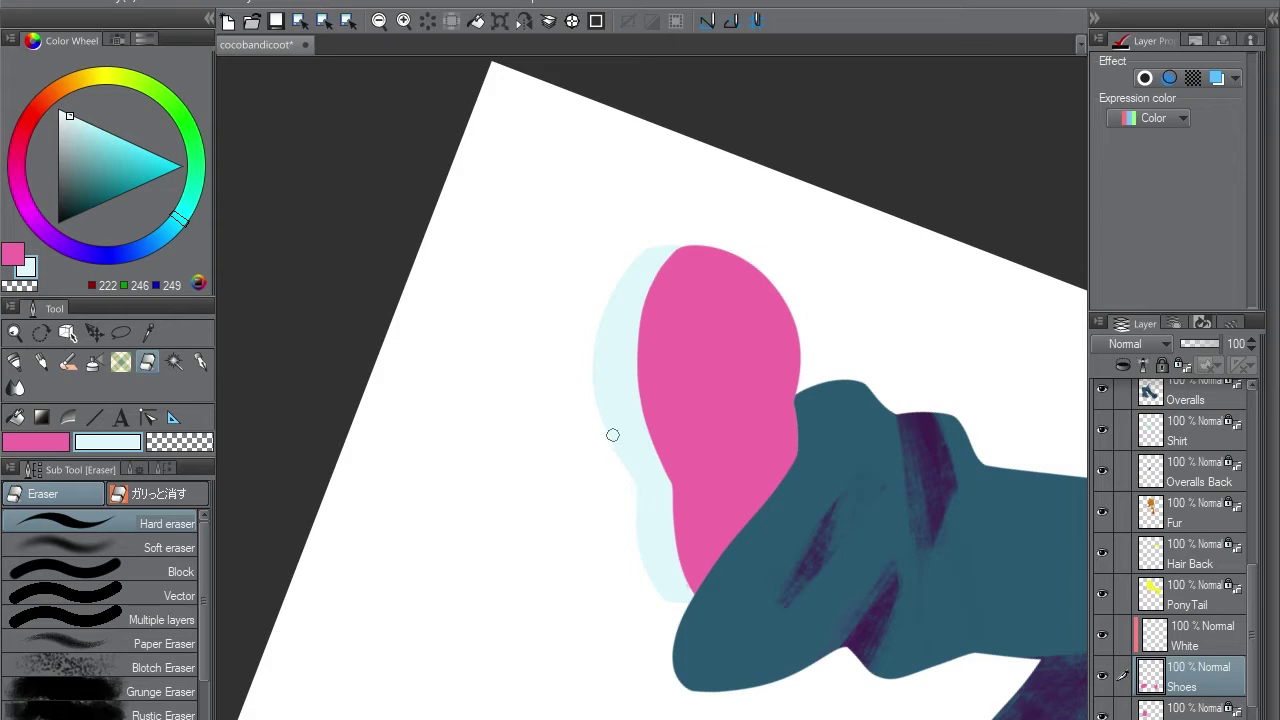
key(ctrl+alt+r)
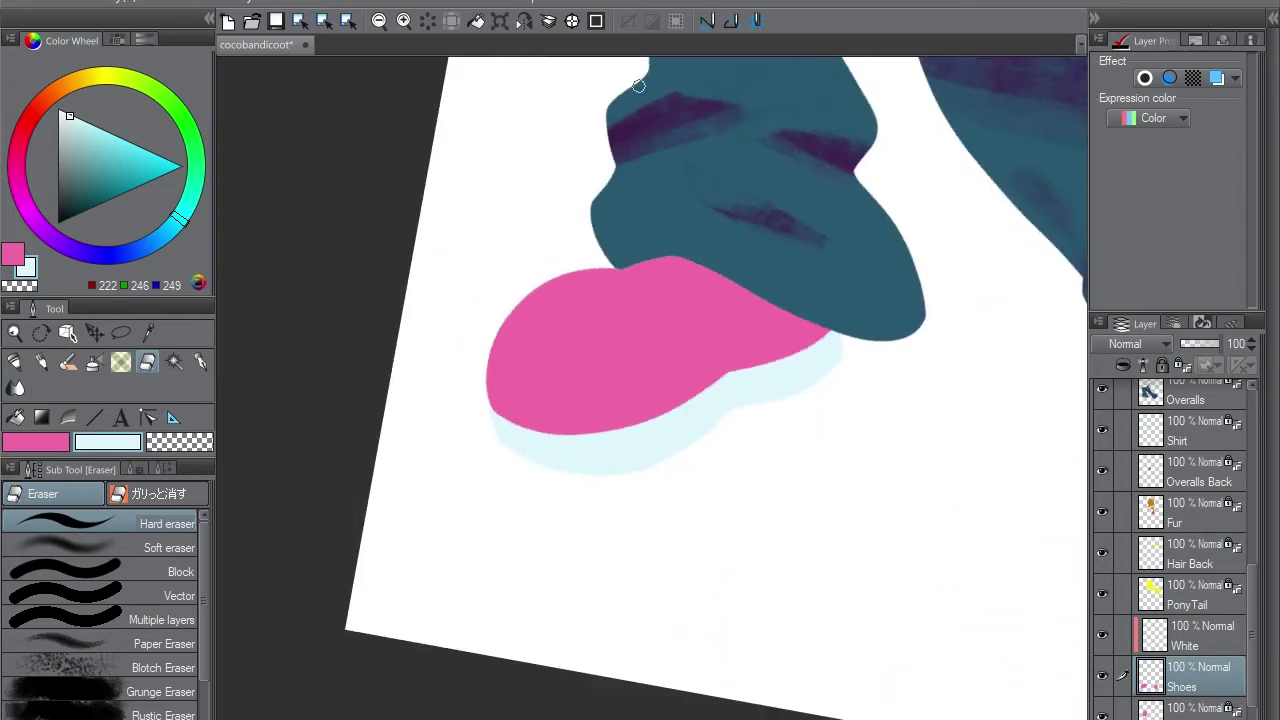
click(524, 20)
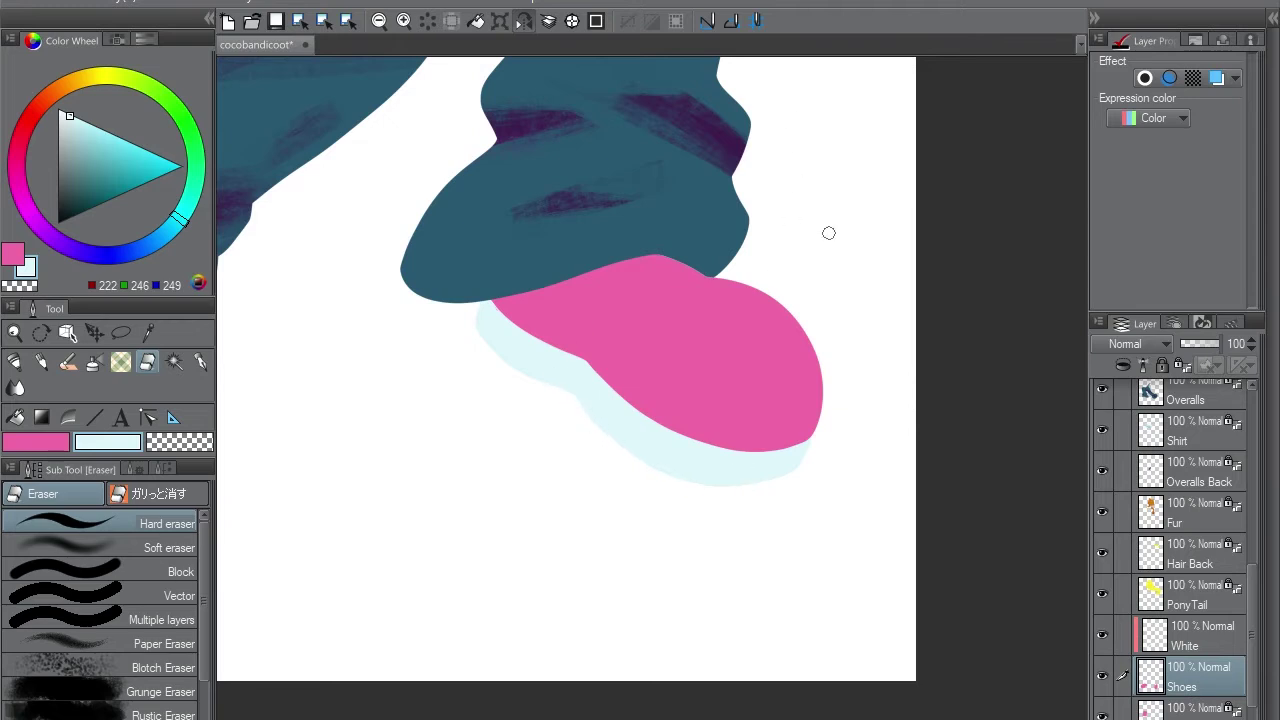
key(p)
click(1102, 634)
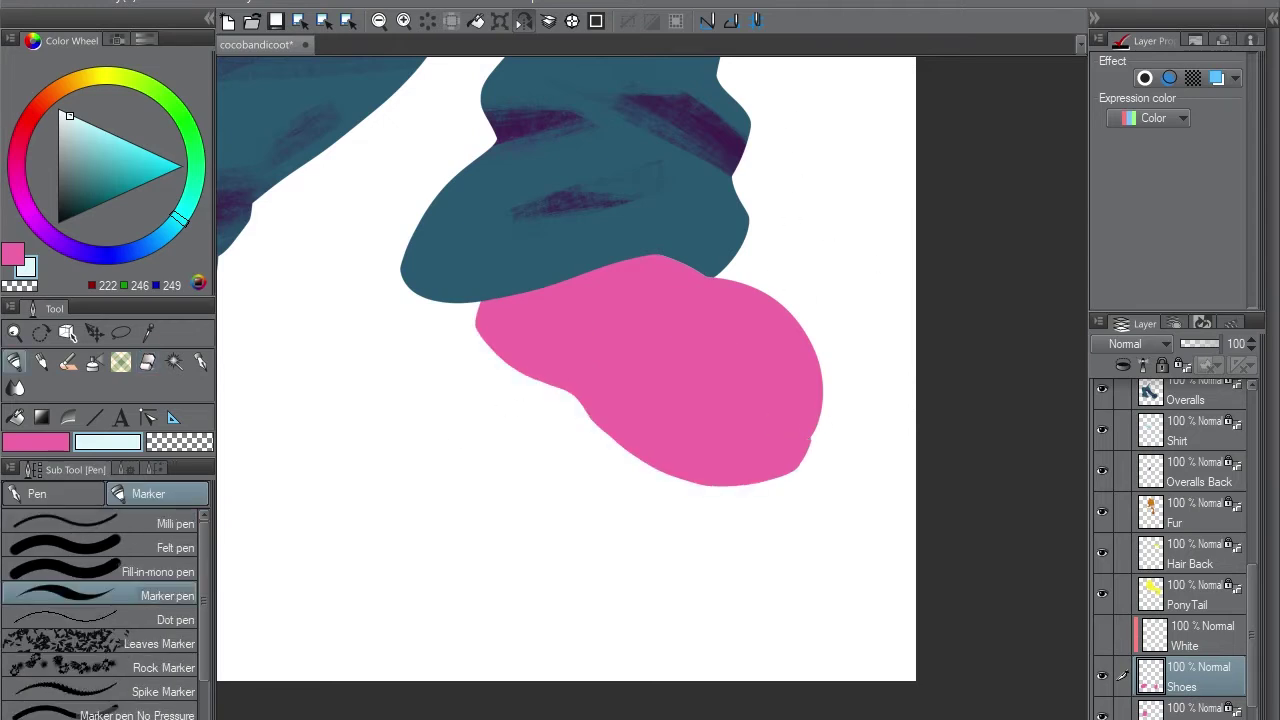
Smooth the pink front shoe's outline along the heel and underside with alternating pen and eraser strokes on the Shoes layer
key(x)
mouse_move(773, 401)
mouse_down()
mouse_move(611, 357)
mouse_move(612, 530)
mouse_up()
key(e)
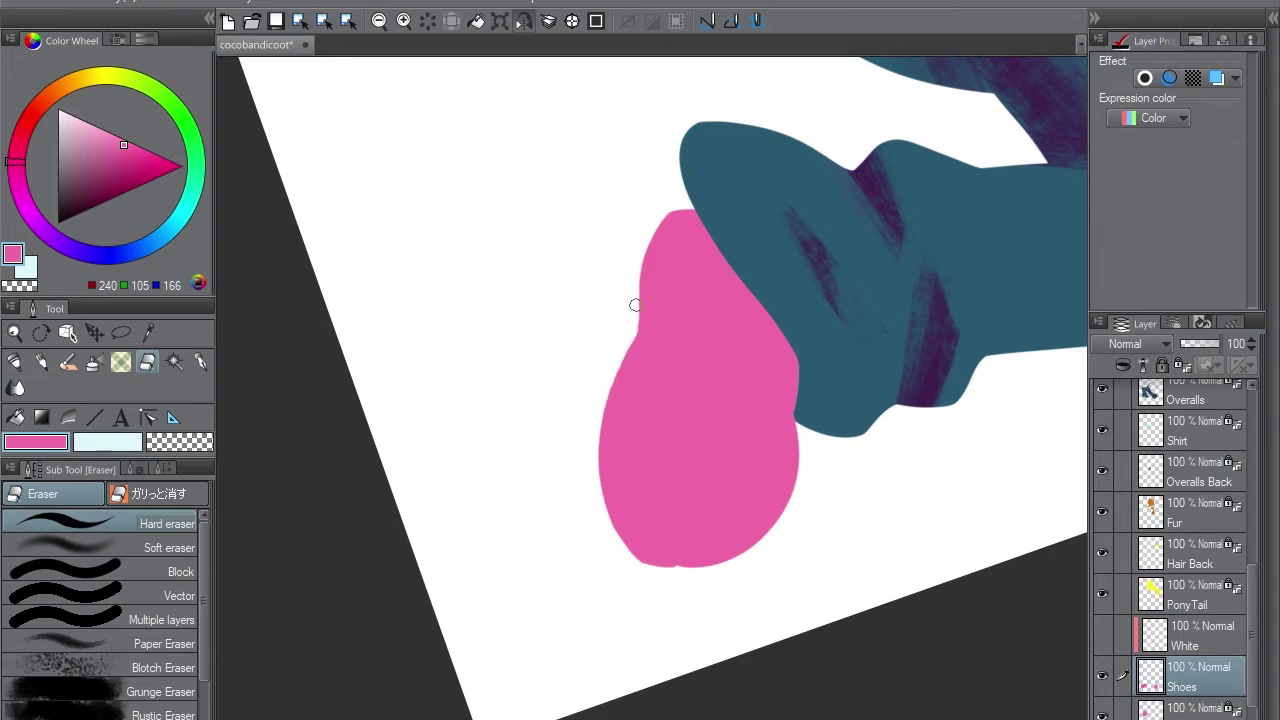
key(p)
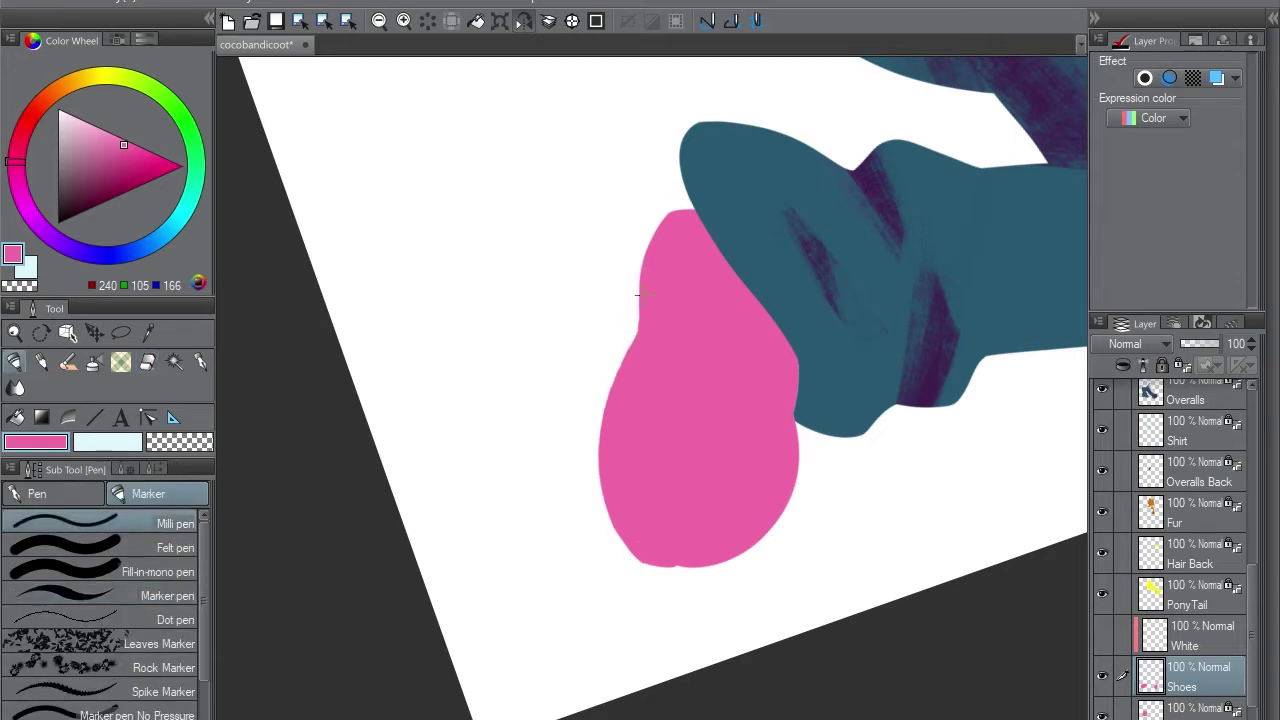
key(e)
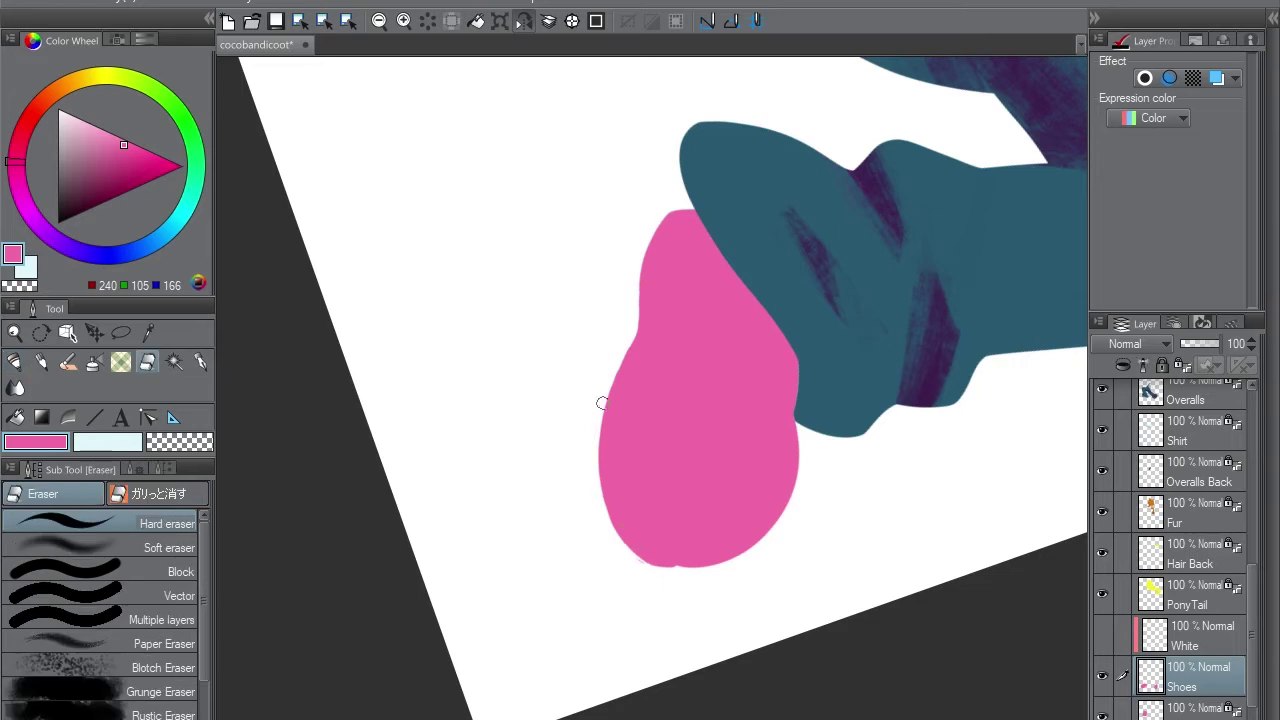
drag(600, 400, 514, 451)
drag(514, 495, 531, 415)
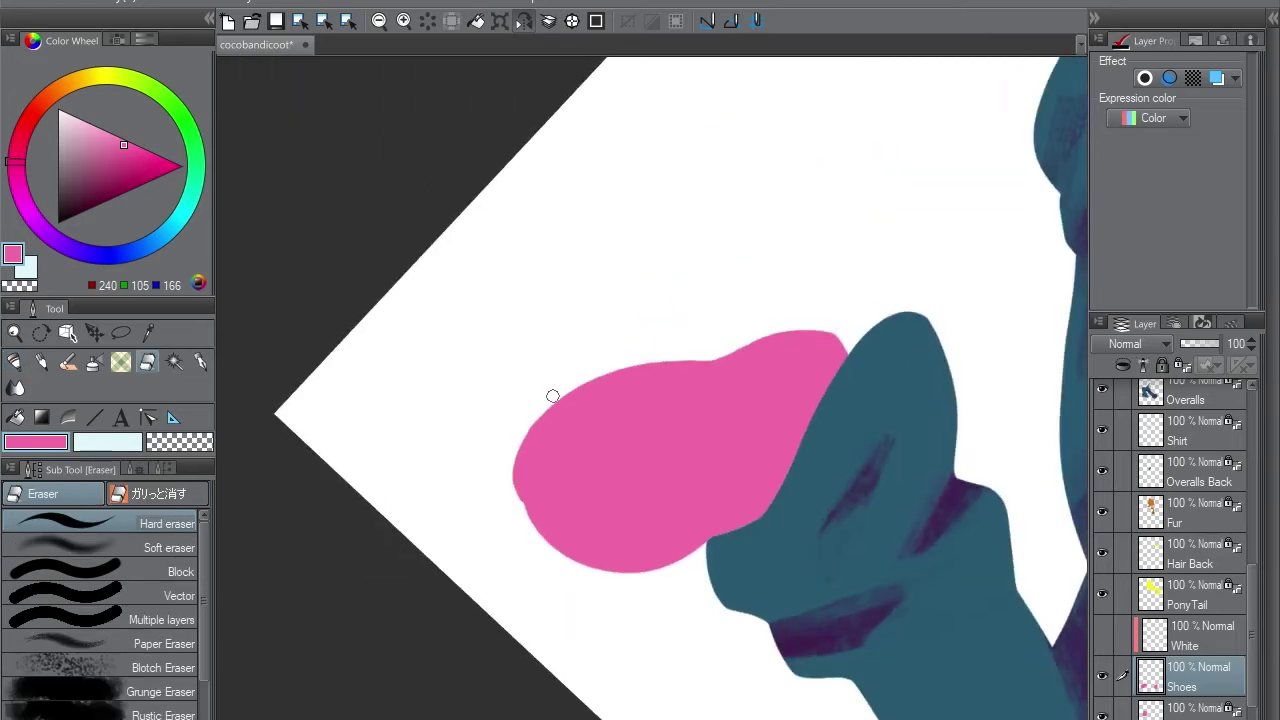
Clean up the front shoe's lower contour around the toe and the instep curve with pink pen strokes and the Hard eraser
key(p)
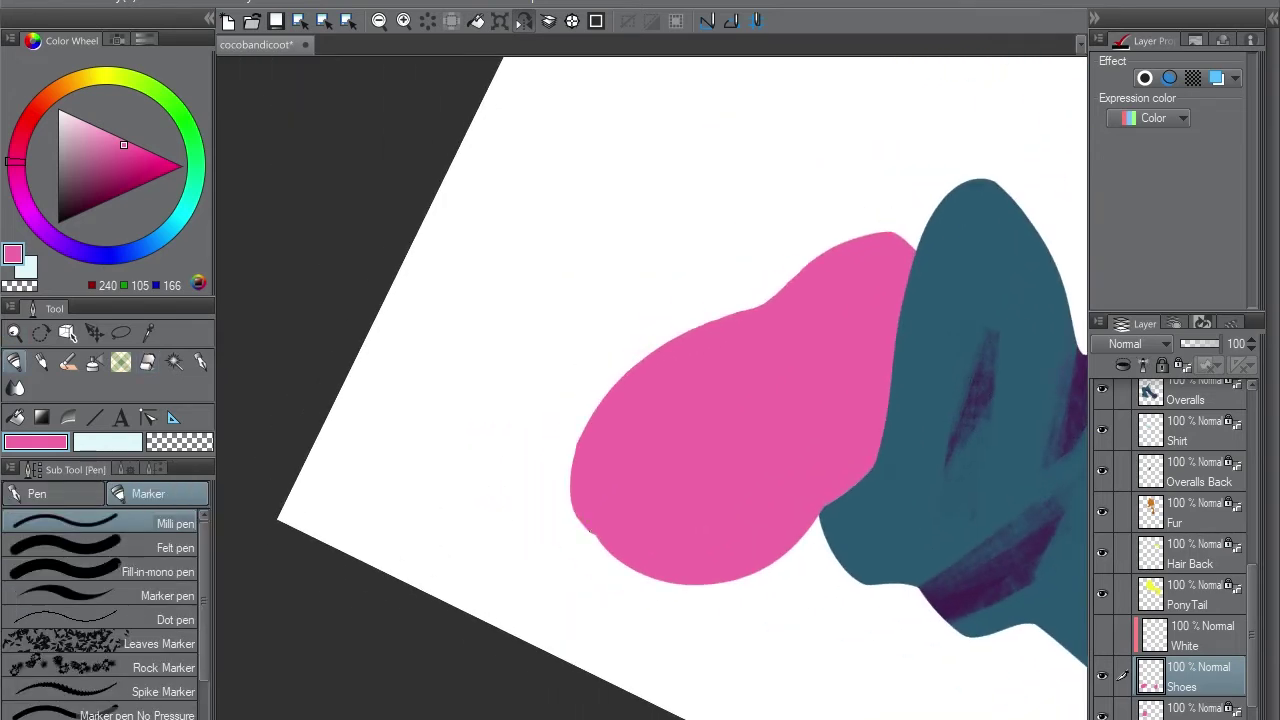
drag(569, 491, 577, 443)
drag(573, 455, 640, 355)
drag(577, 442, 595, 410)
drag(629, 362, 609, 289)
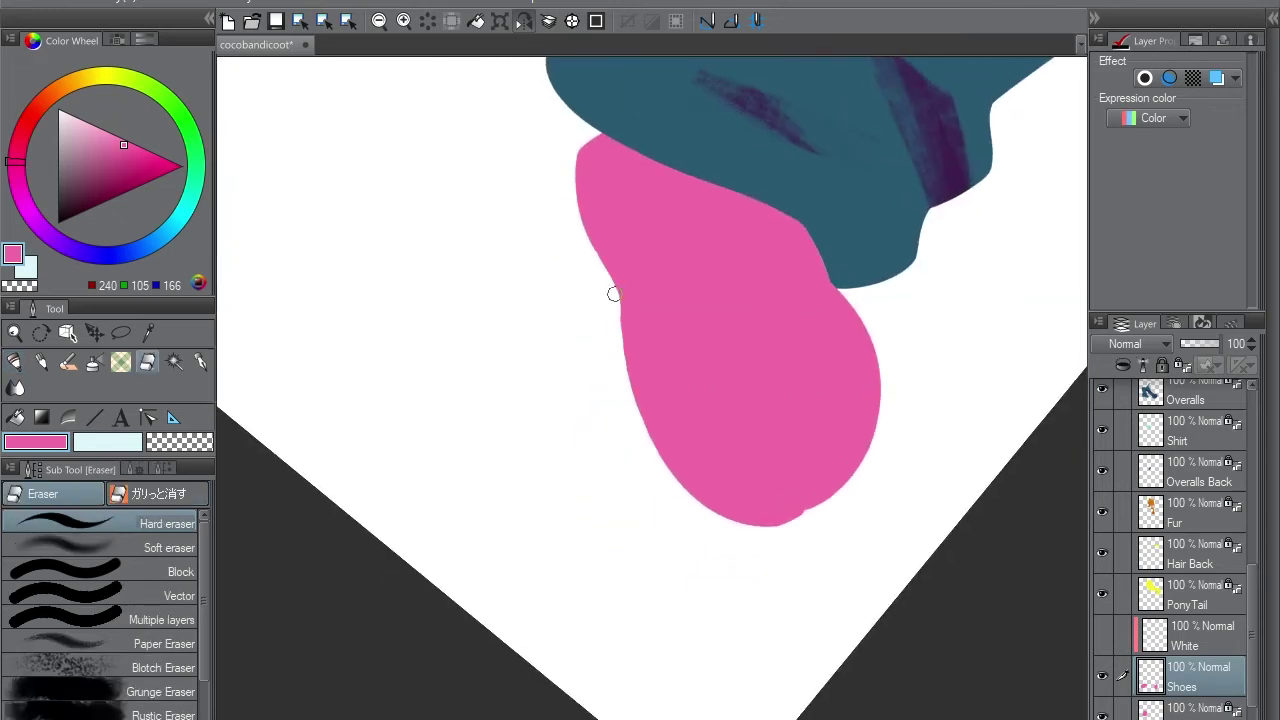
click(150, 595)
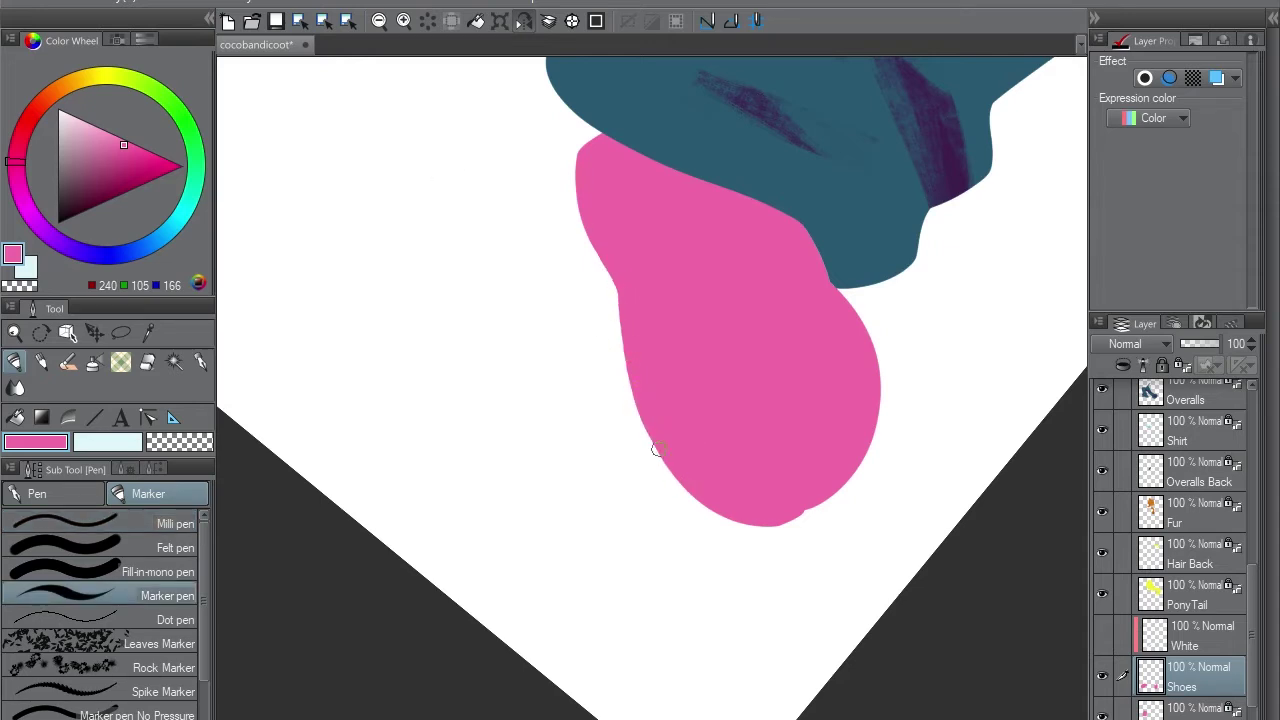
key(ctrl+@)
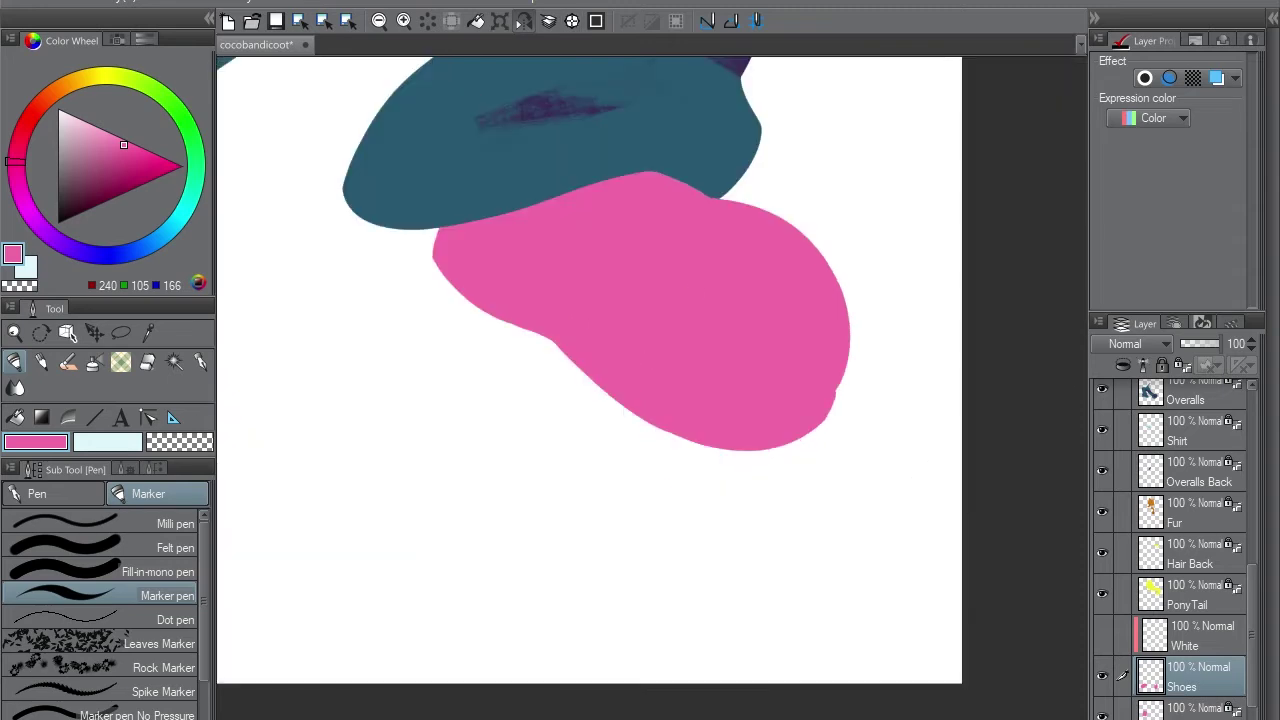
key(e)
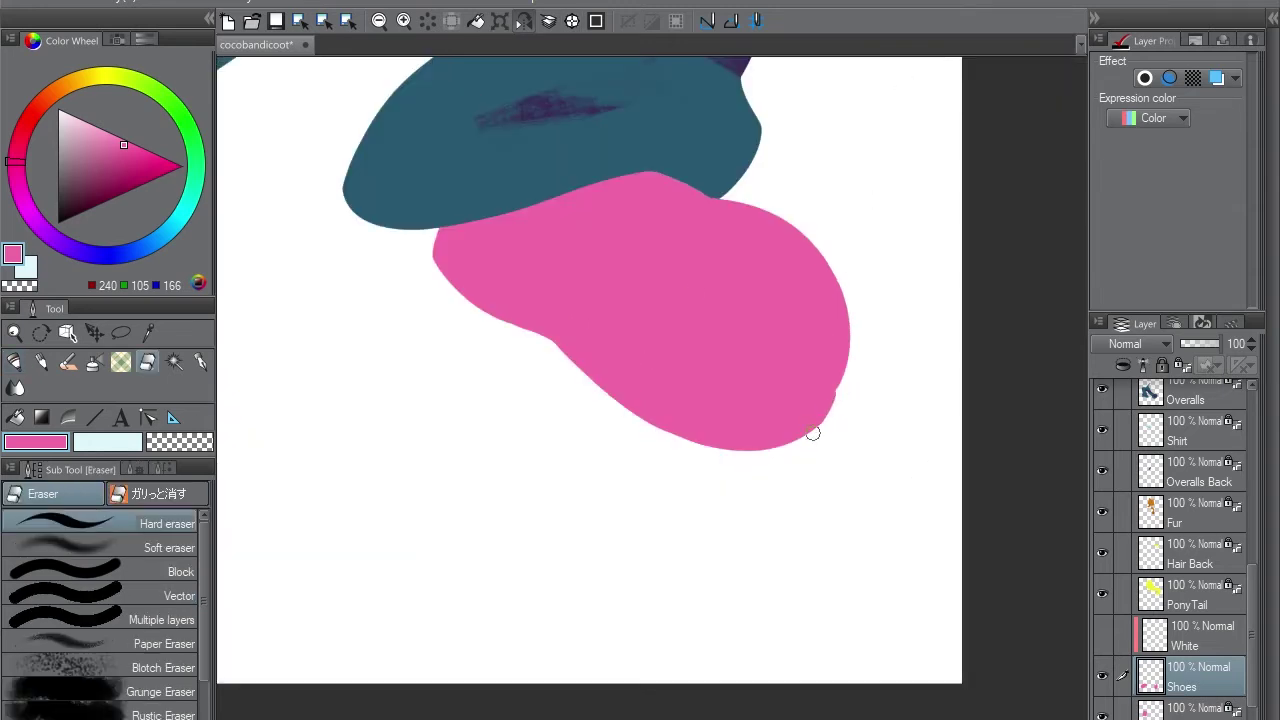
Show the White layer again and make it active with pale blue as the drawing colour
click(1102, 634)
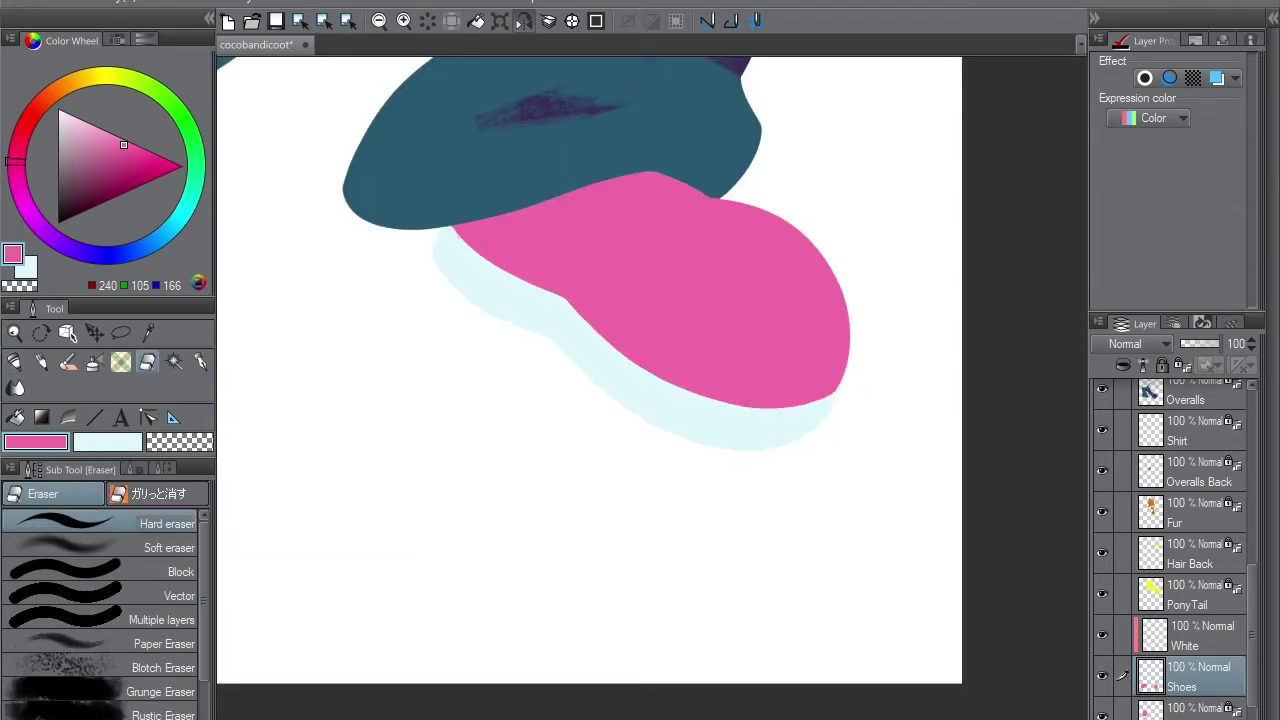
scroll(640, 370, up, 4)
key(x)
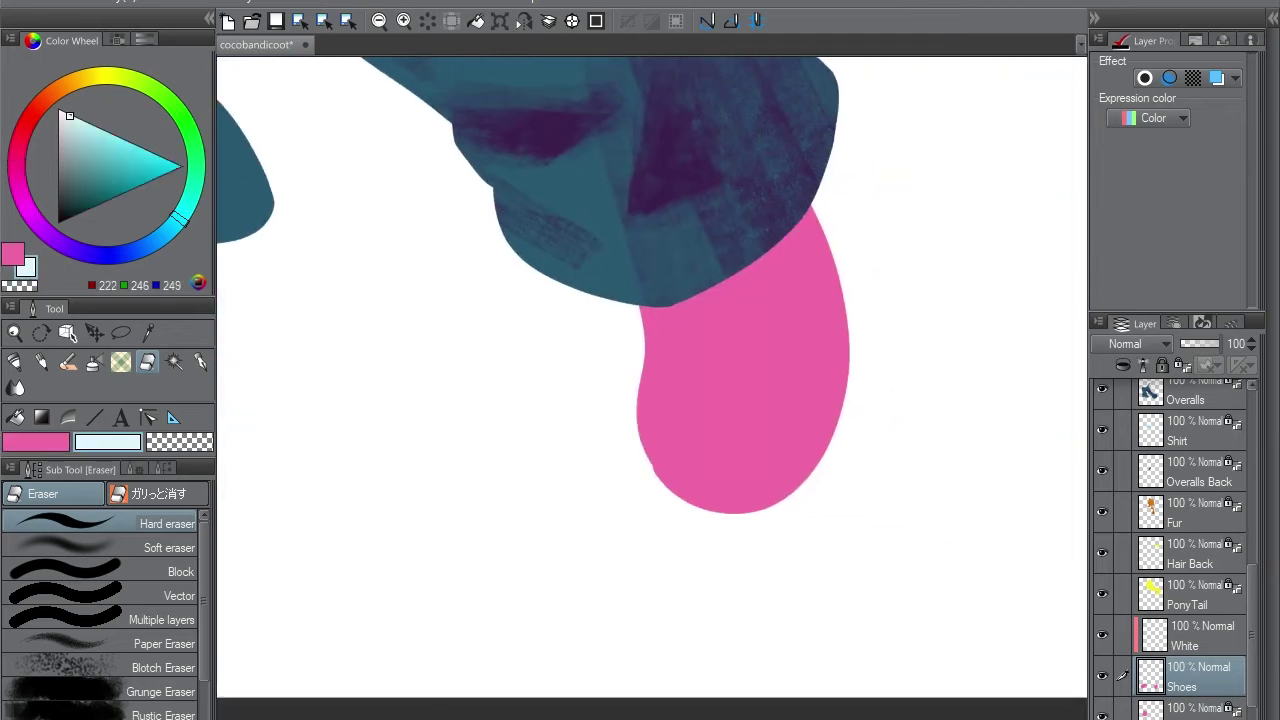
key(alt+bracketright)
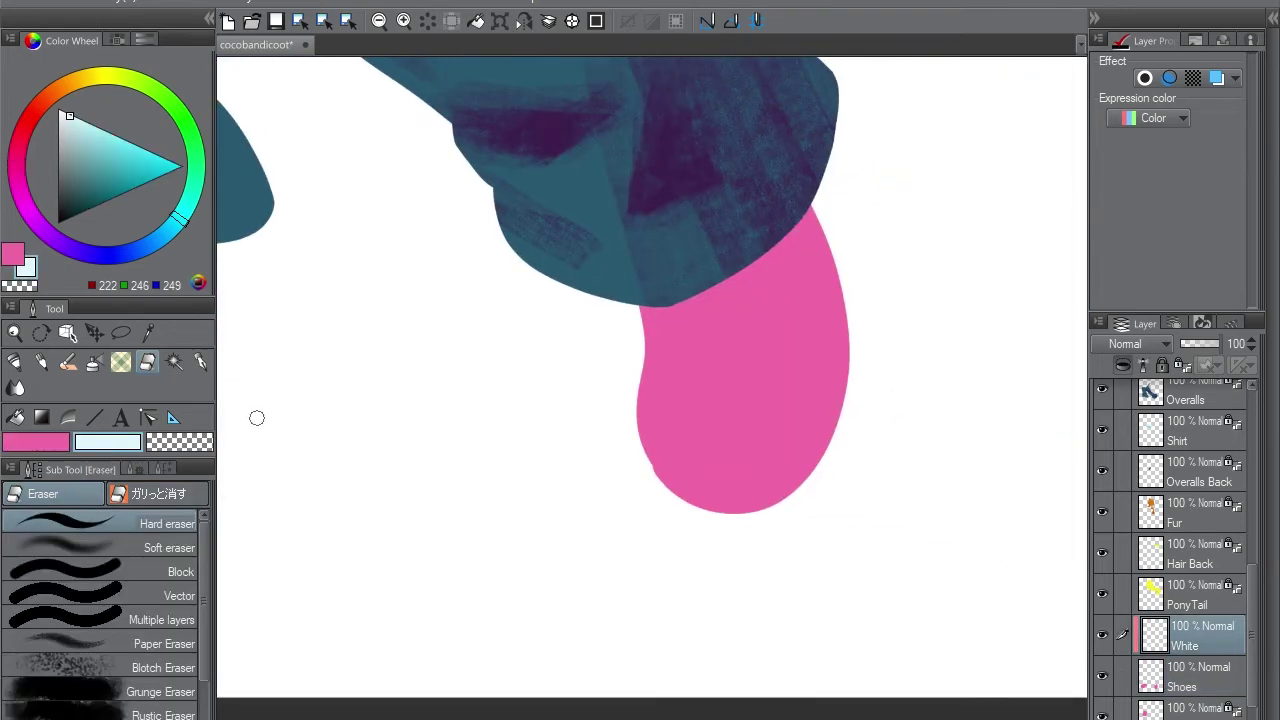
Move the ガリっと消す eraser into the main Eraser group and save the document
click(158, 493)
mouse_move(100, 520)
mouse_down()
mouse_move(100, 594)
mouse_move(100, 546)
mouse_up()
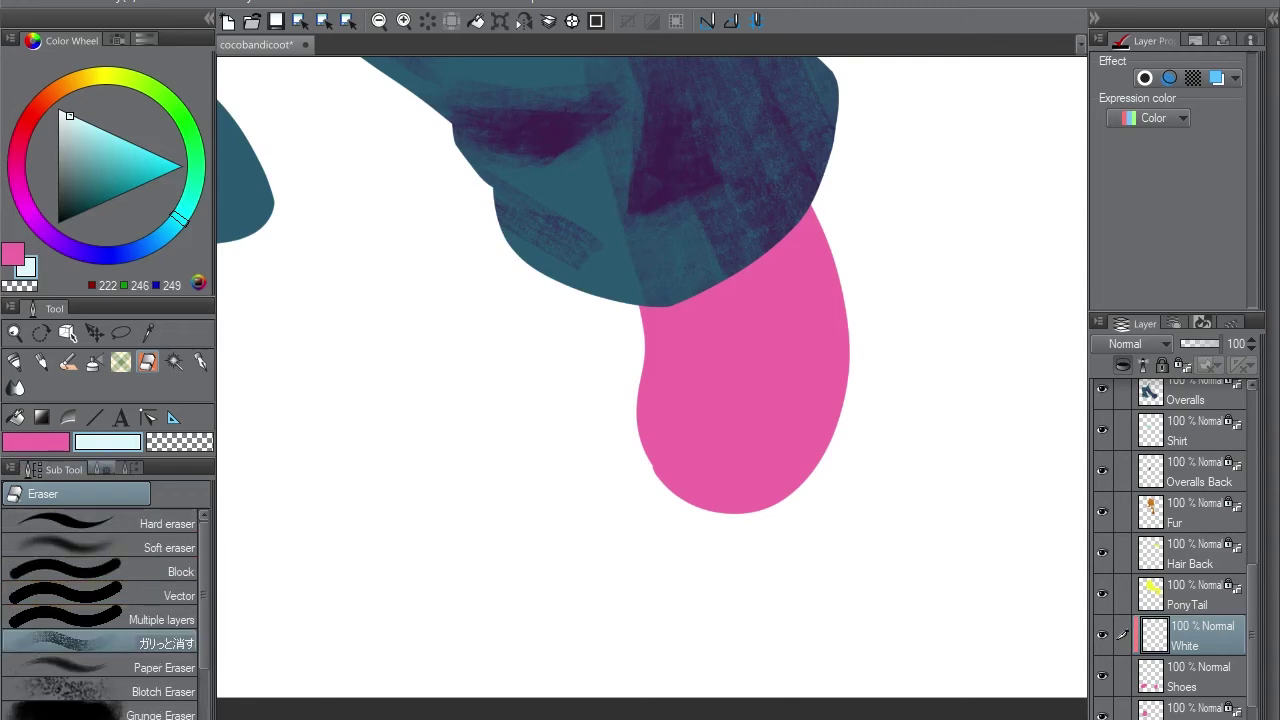
key(p)
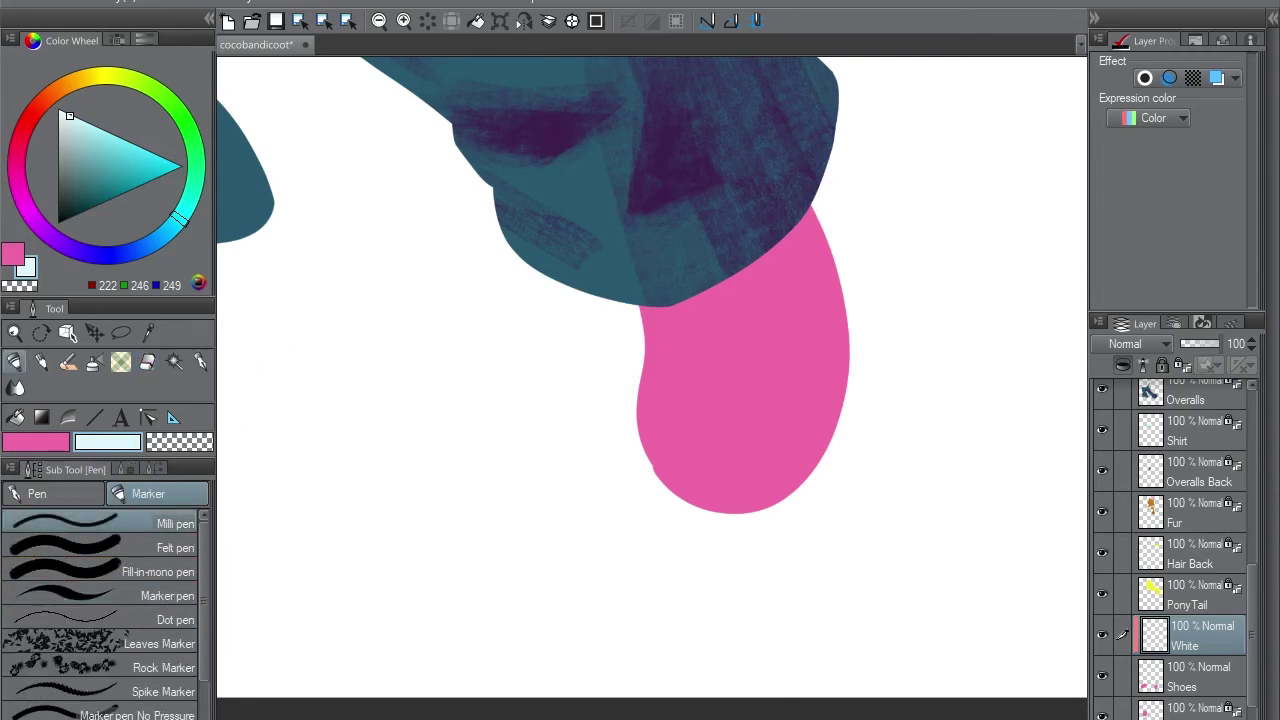
key(ctrl+s)
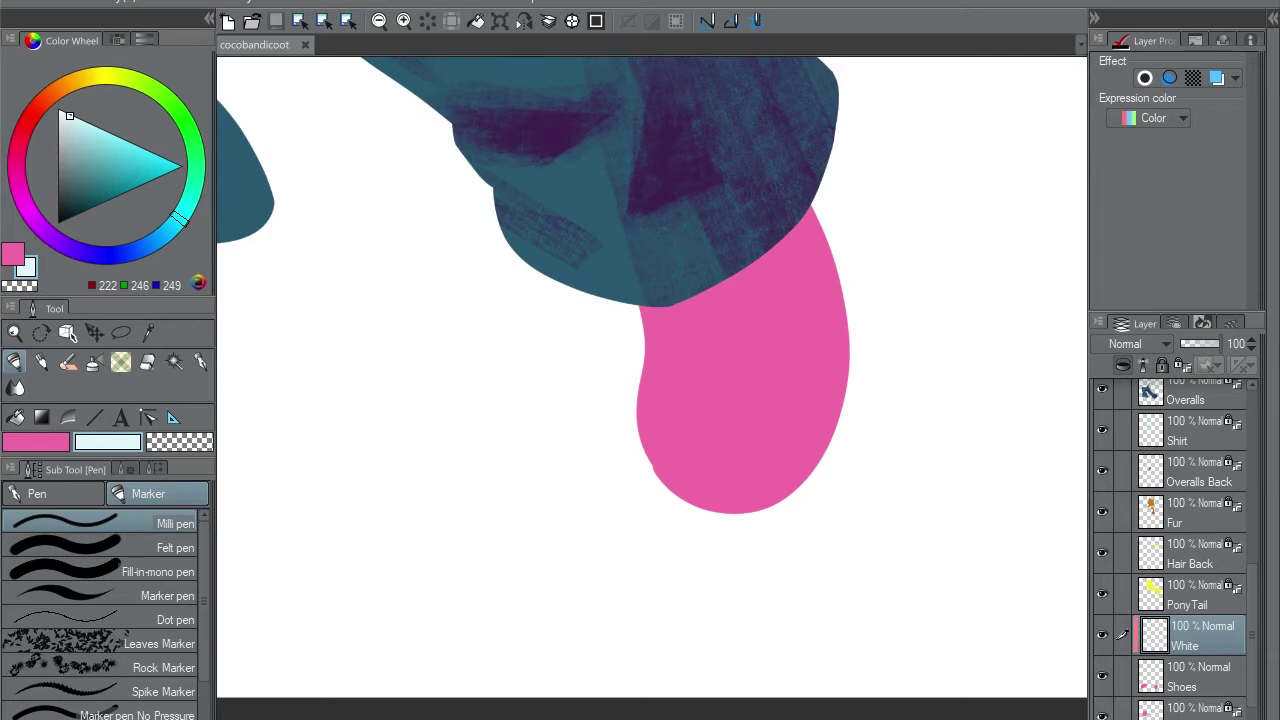
Show the Sketch layer and draw a thin pale blue sole line around the back shoe from the toe to the trouser cuff
key(^)
key(^)
key(^)
key(^)
key(^)
key(^)
key(^)
key(^)
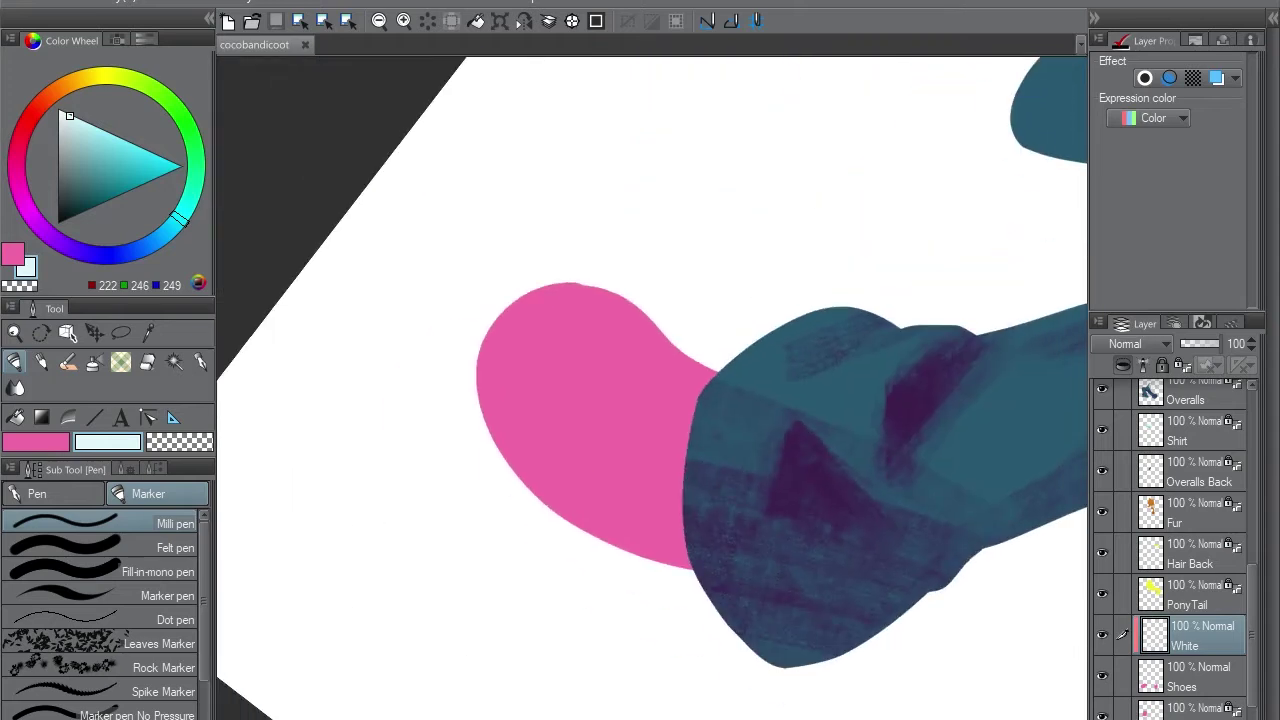
scroll(1175, 550, up, 5)
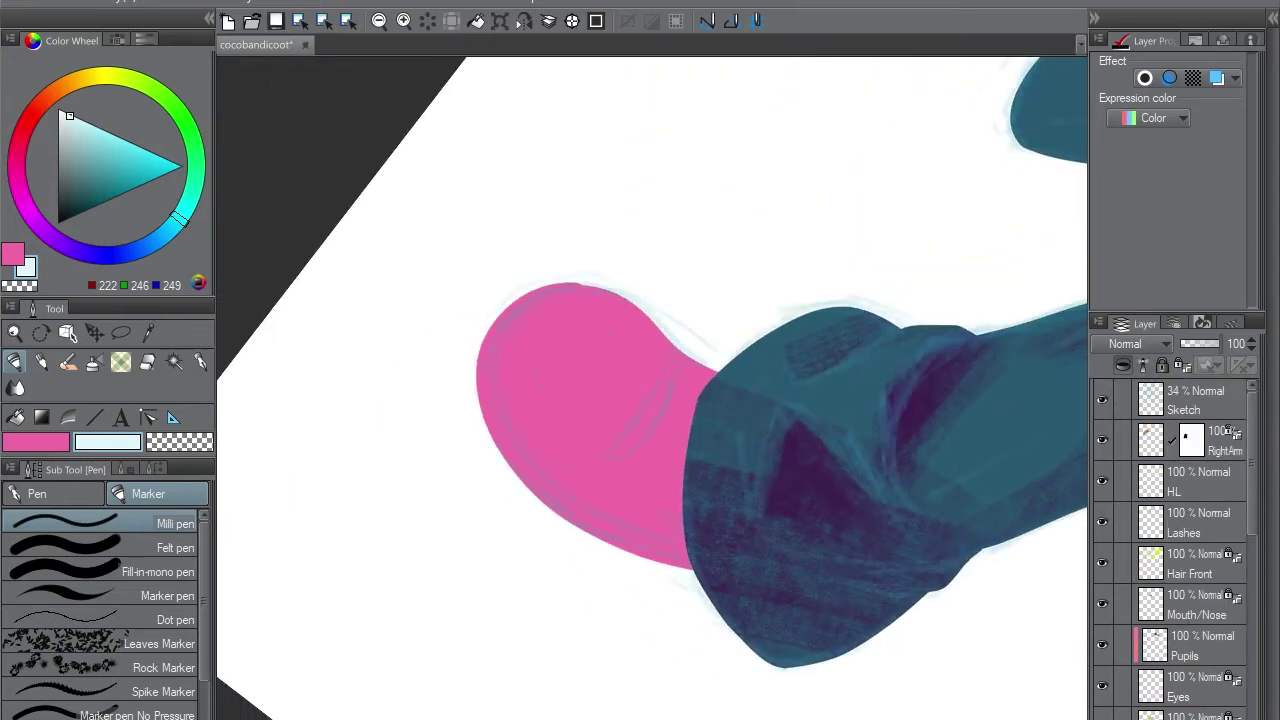
drag(578, 285, 505, 440)
key(ctrl+z)
mouse_move(578, 286)
mouse_down()
mouse_move(508, 436)
mouse_move(660, 548)
mouse_up()
Reinforce the back shoe's sole line near the trouser cuff with short strokes and hide the Sketch layer
key(^)
key(^)
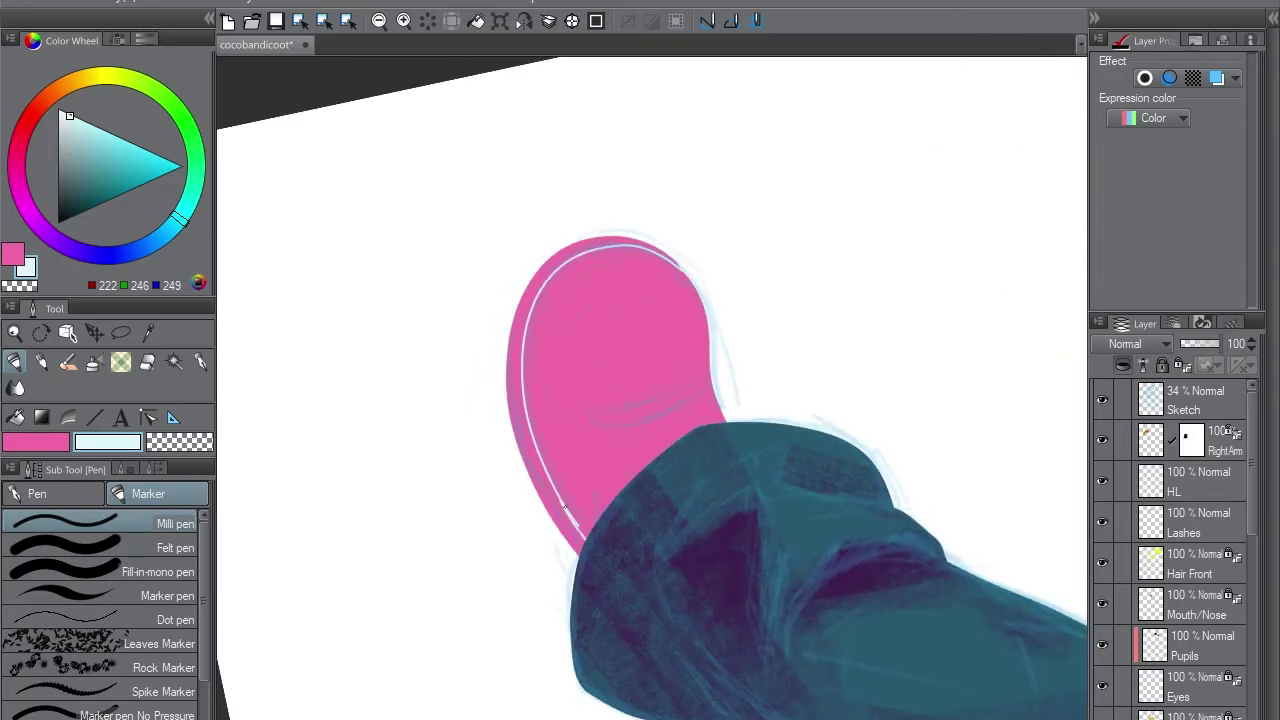
drag(548, 470, 575, 522)
drag(537, 452, 579, 507)
key(@)
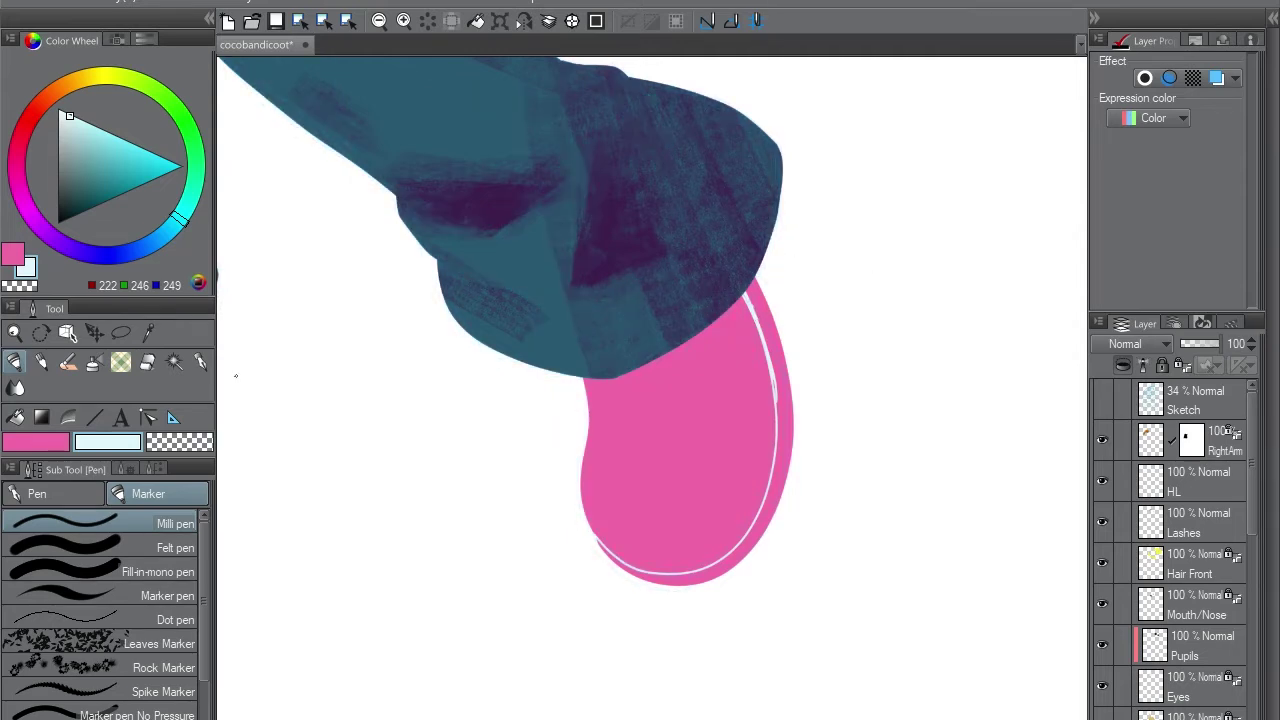
Fill the strip between the back shoe's sole line and its outer edge with pale blue, using a lasso selection as a boundary
key(m)
mouse_move(745, 250)
mouse_down()
mouse_move(690, 620)
mouse_move(745, 255)
mouse_up()
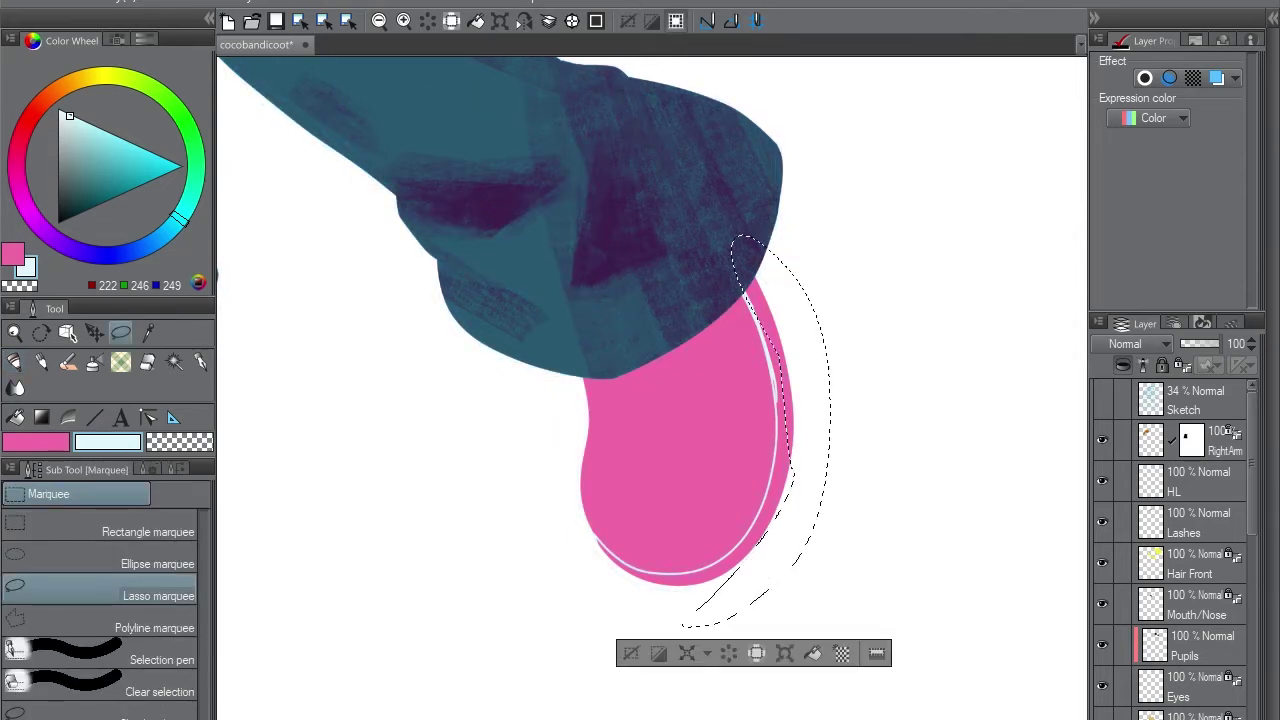
key(ctrl+d)
key(p)
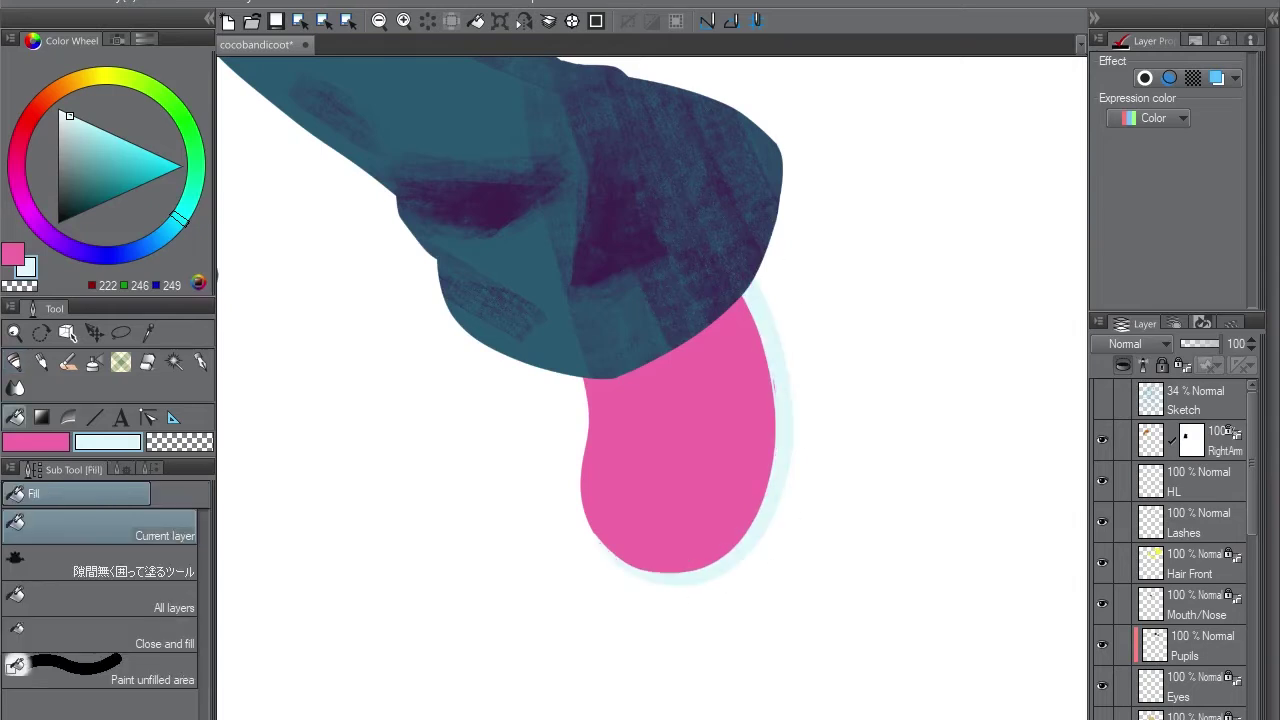
Refine the edges of the back shoe's pale sole with the Marker pen and the Hard eraser
key(asciicircum)
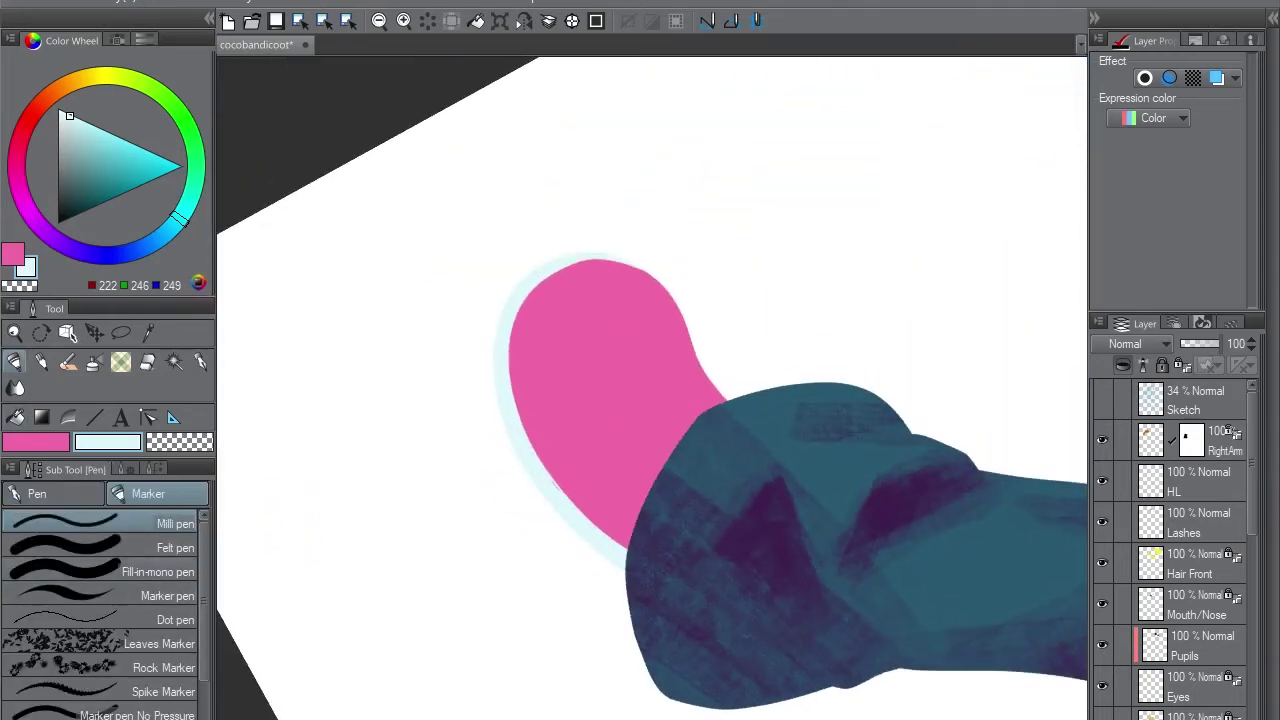
click(160, 595)
key(minus)
key(minus)
key(minus)
key(minus)
key(minus)
key(minus)
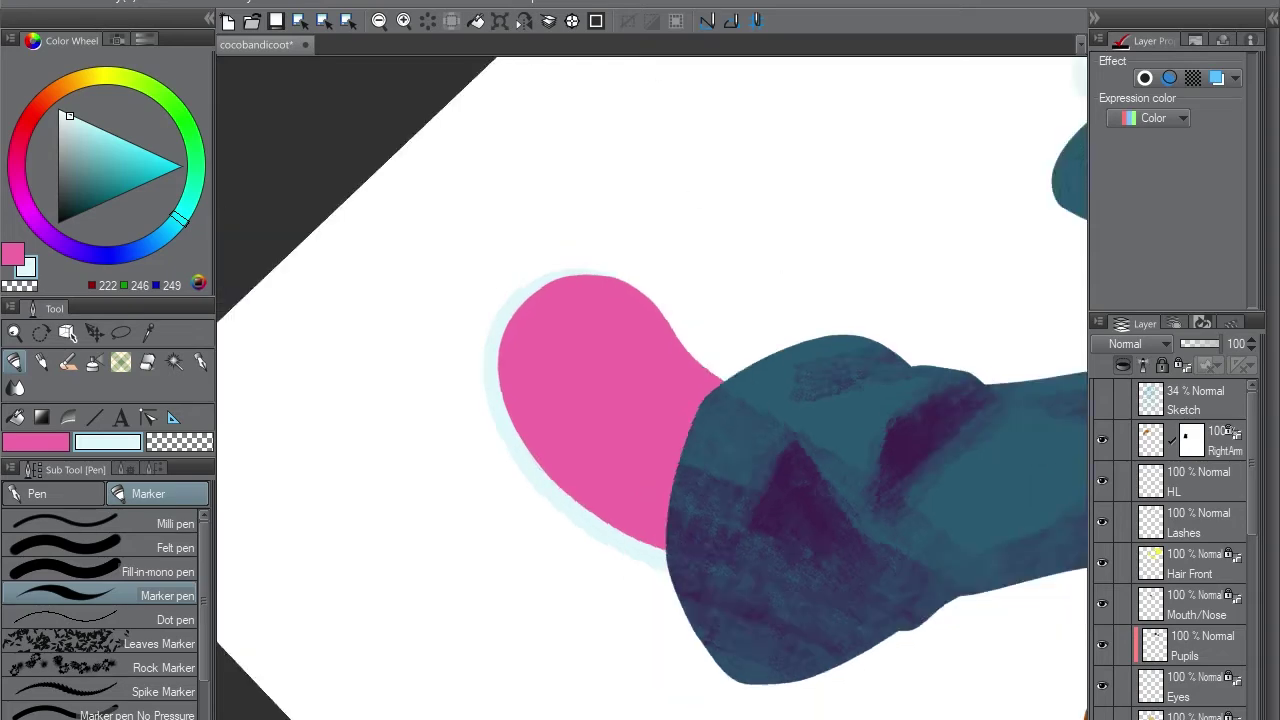
key(e)
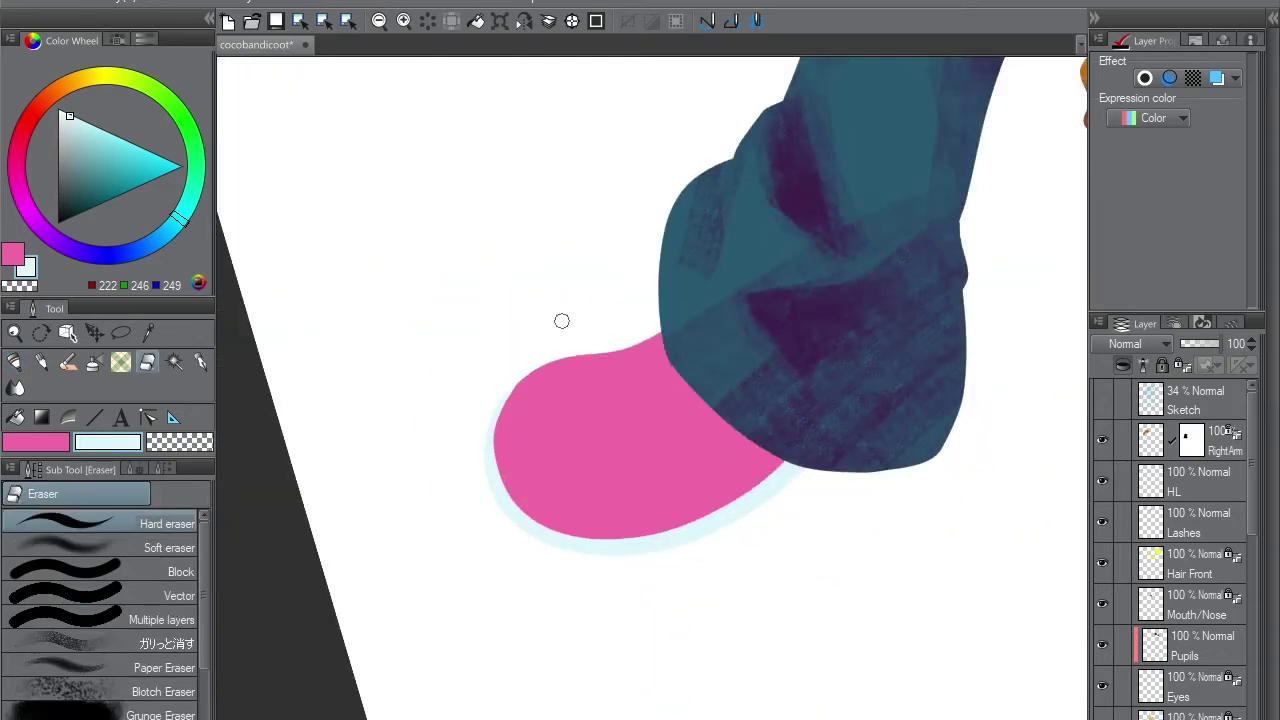
Even out the back shoe's pale sole around the toe and along the outer side with Marker pen strokes
key(p)
key(asciicircum)
key(asciicircum)
key(asciicircum)
key(asciicircum)
key(asciicircum)
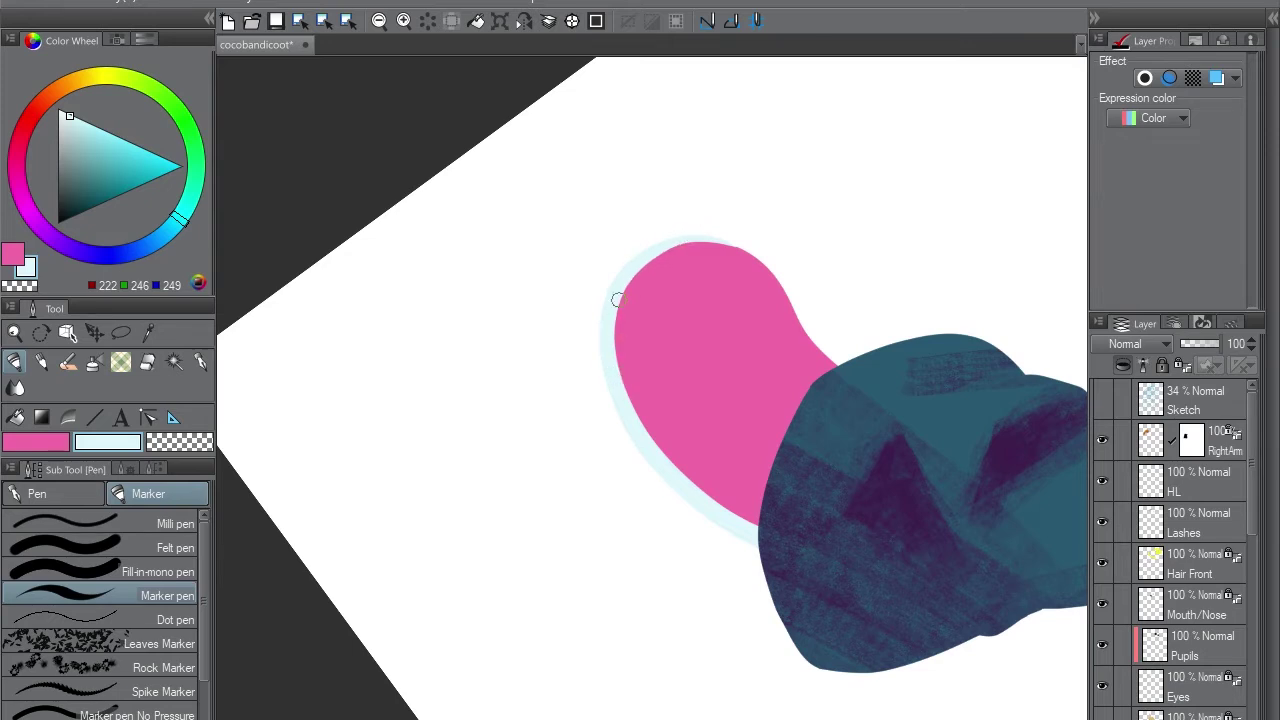
key(minus)
key(minus)
key(minus)
key(minus)
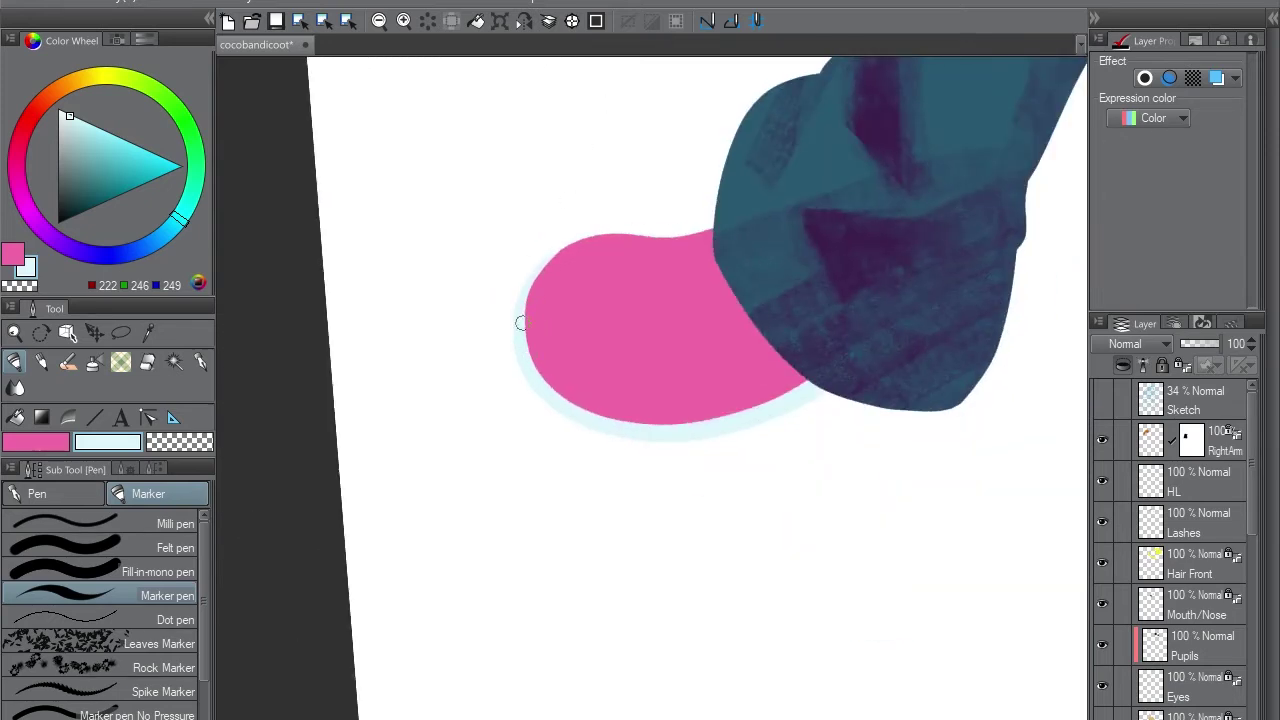
key(minus)
key(minus)
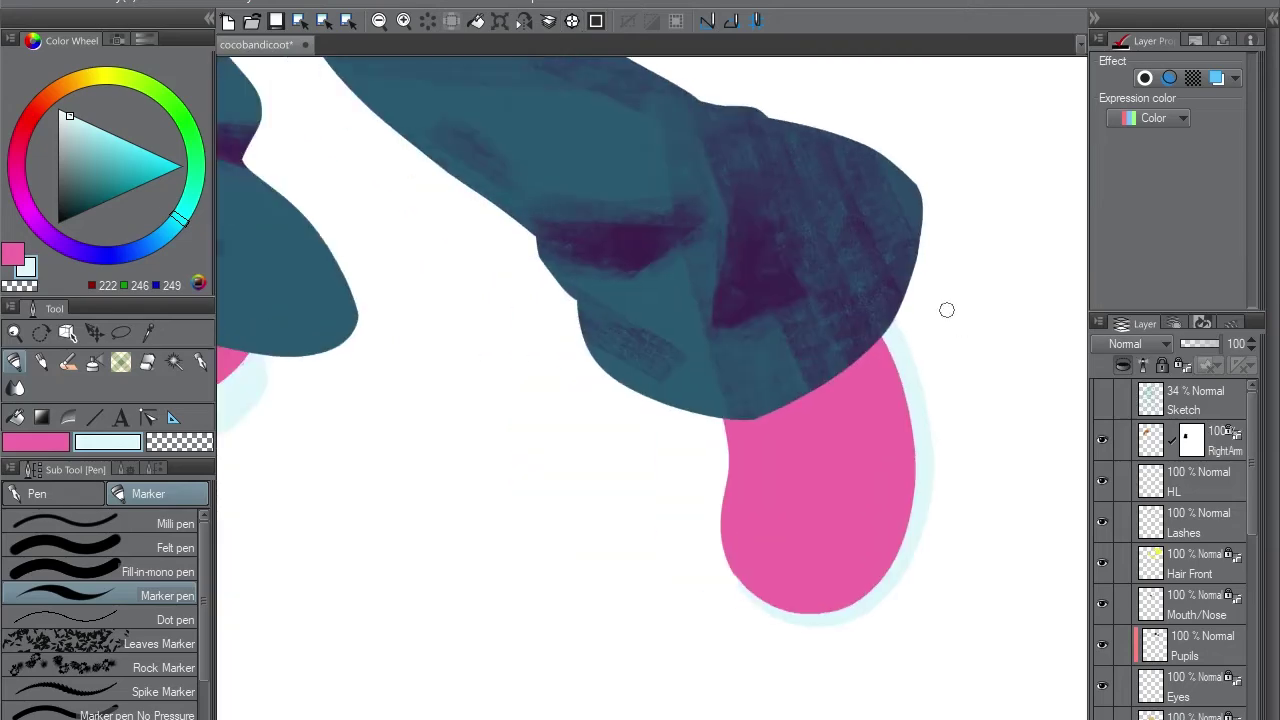
Save the document with the finished soles on both shoes
key(slash)
scroll(659, 388, down, 2)
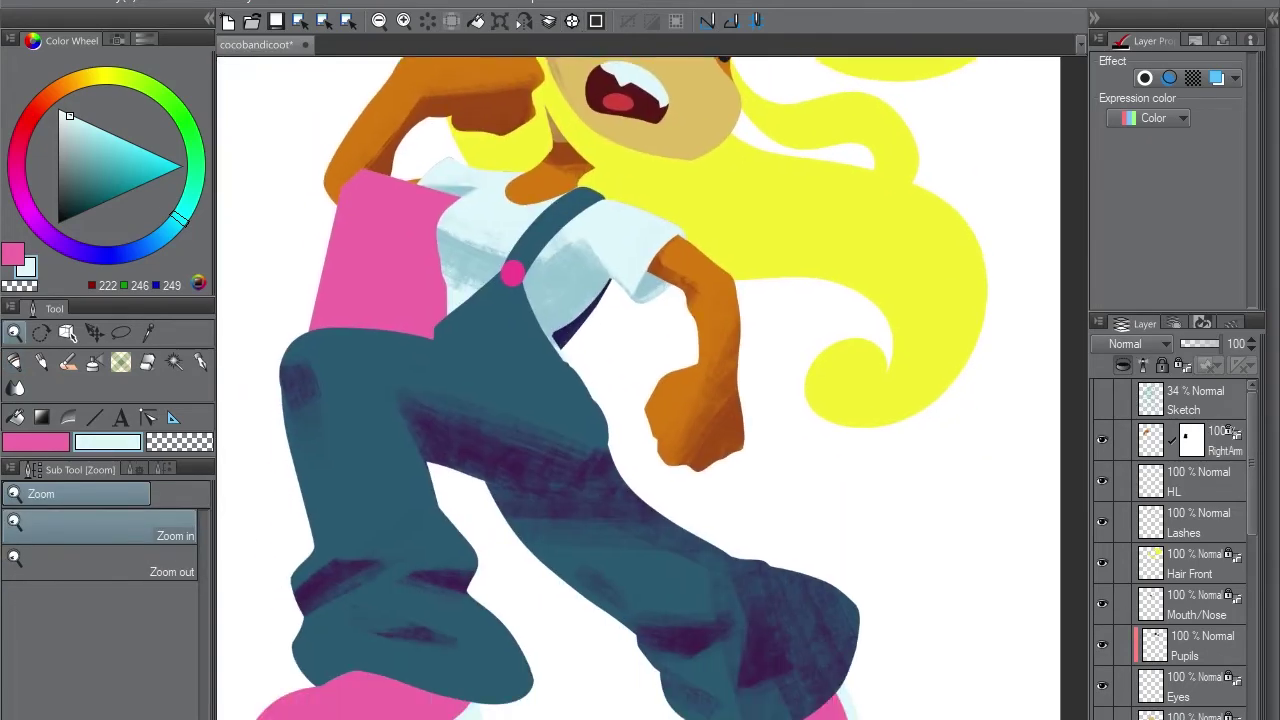
key(ctrl+s)
Lock the transparent pixels of the White and Shoes layers
scroll(1176, 550, down, 2)
click(1200, 594)
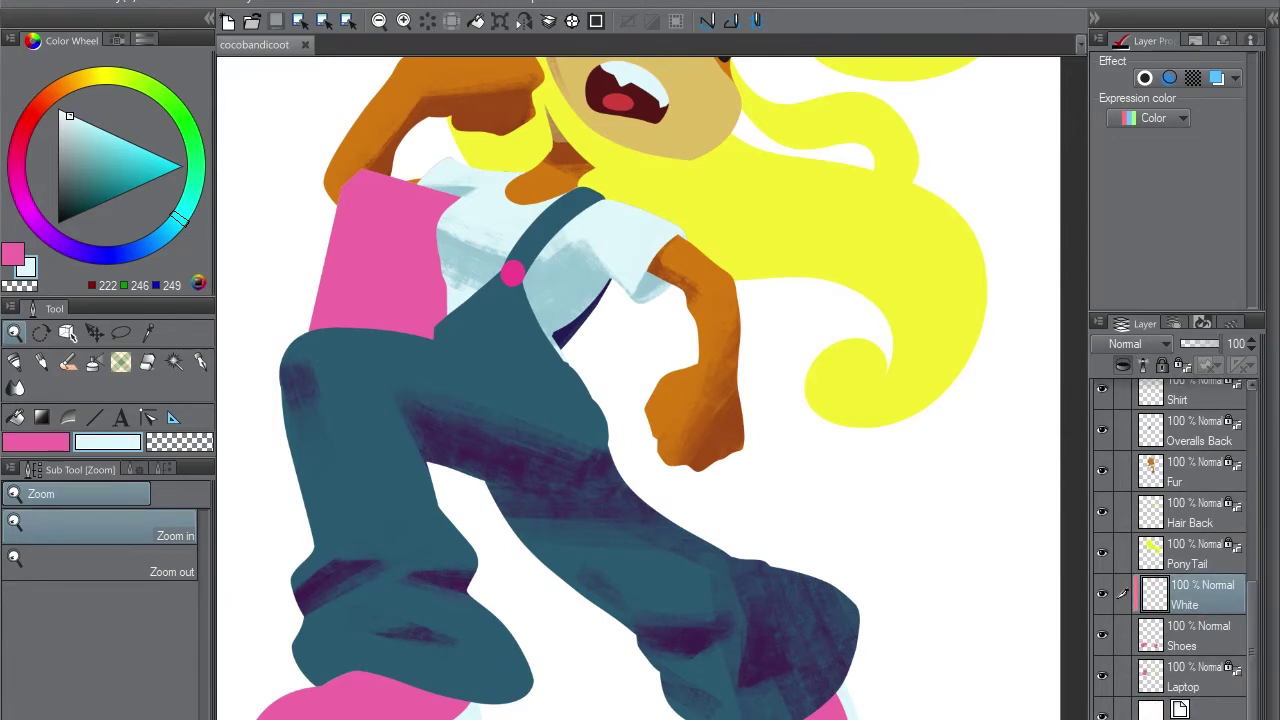
drag(640, 400, 712, 244)
click(1200, 635)
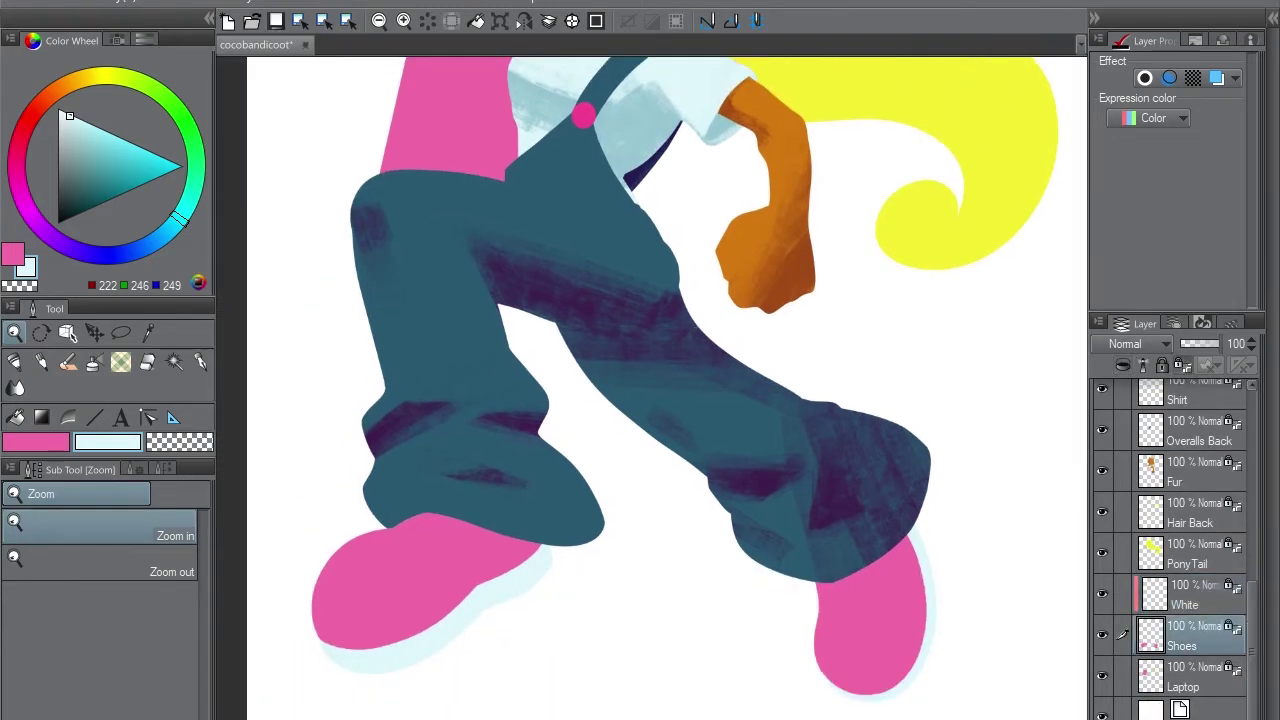
Make the Laptop layer active and switch to the Rough brush group
click(1200, 676)
key(b)
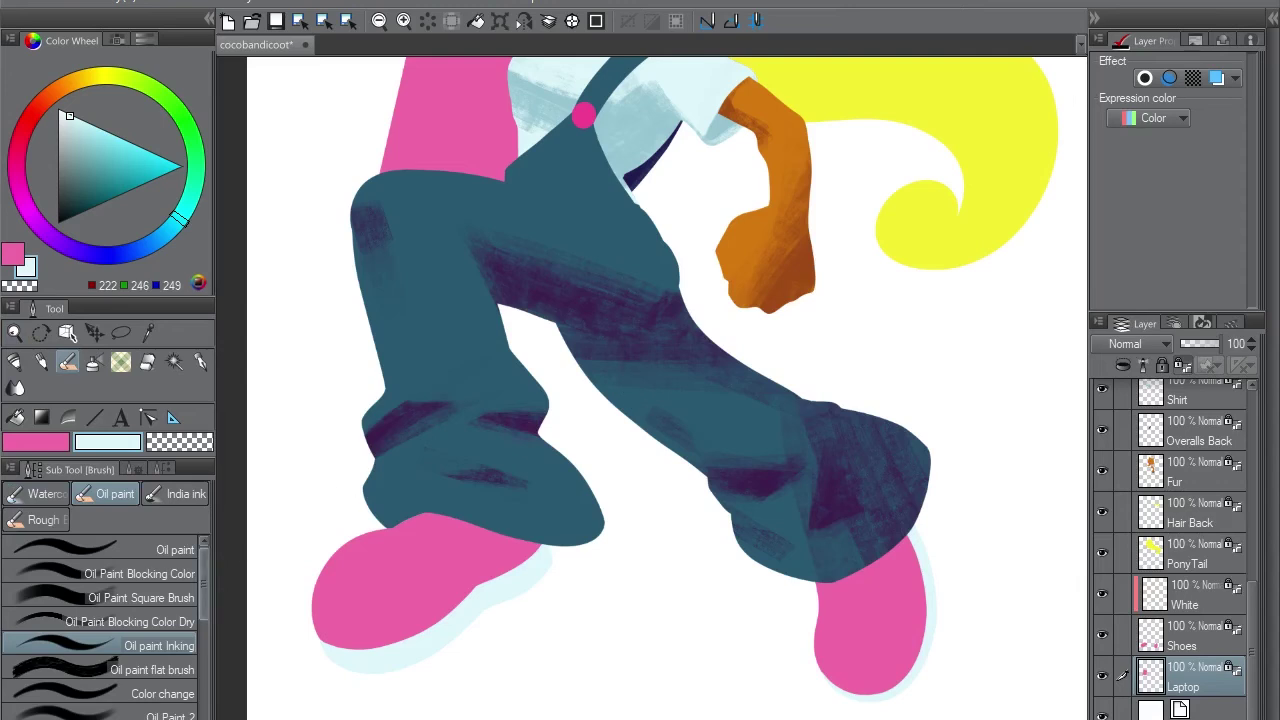
scroll(100, 620, down, 2)
click(43, 519)
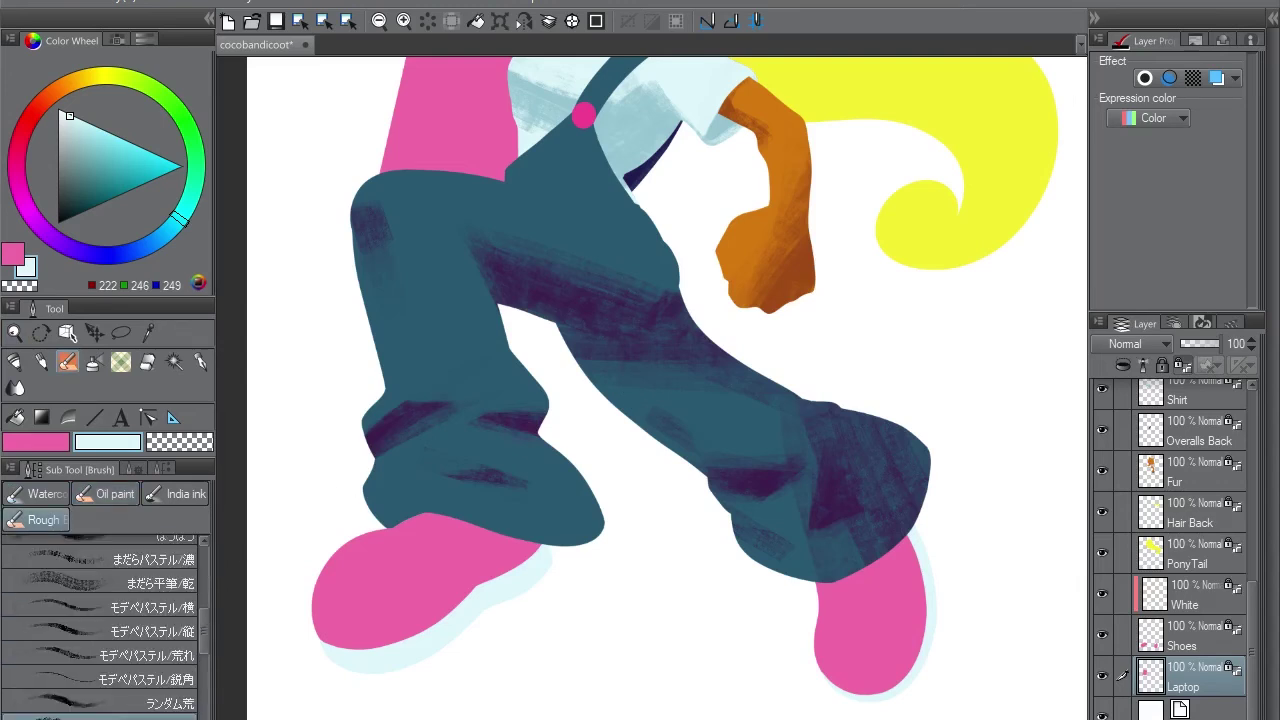
Shade the shoe of the outstretched leg on the Shoes layer with purple (RGB 160, 54, 137), using the まだら平筆/乾 brush
scroll(100, 620, down, 2)
click(120, 671)
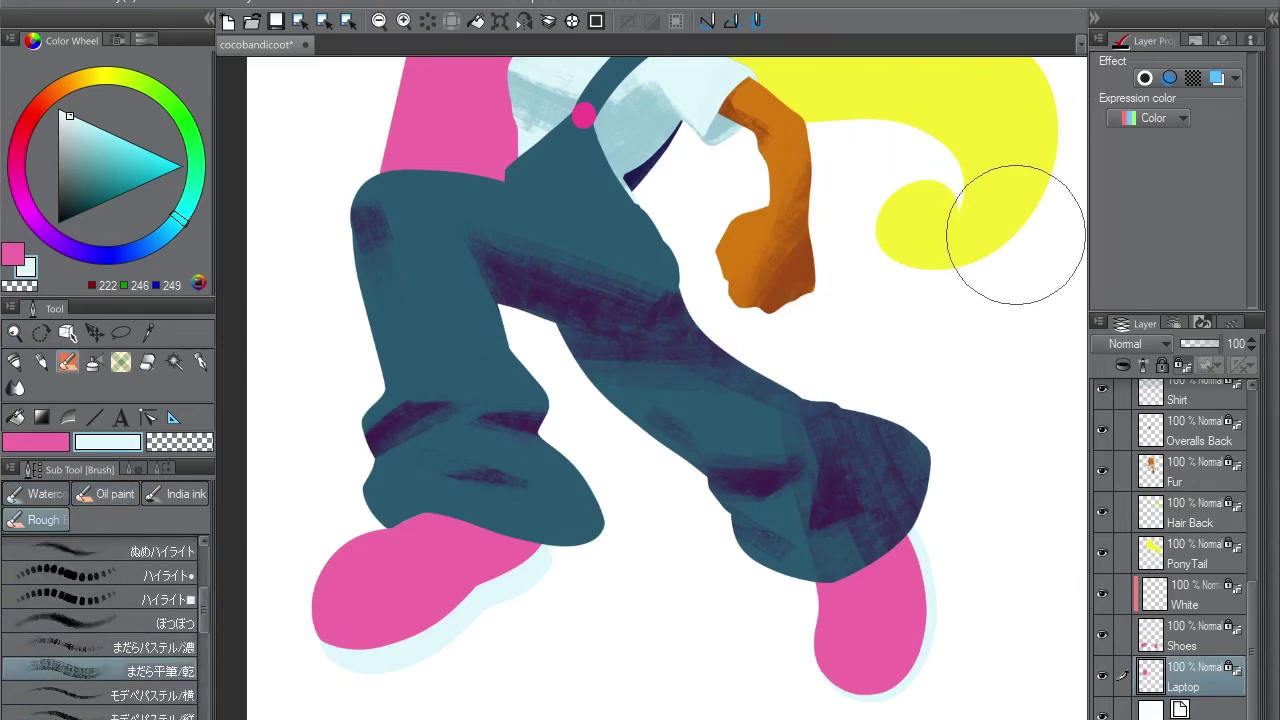
click(15, 185)
click(113, 165)
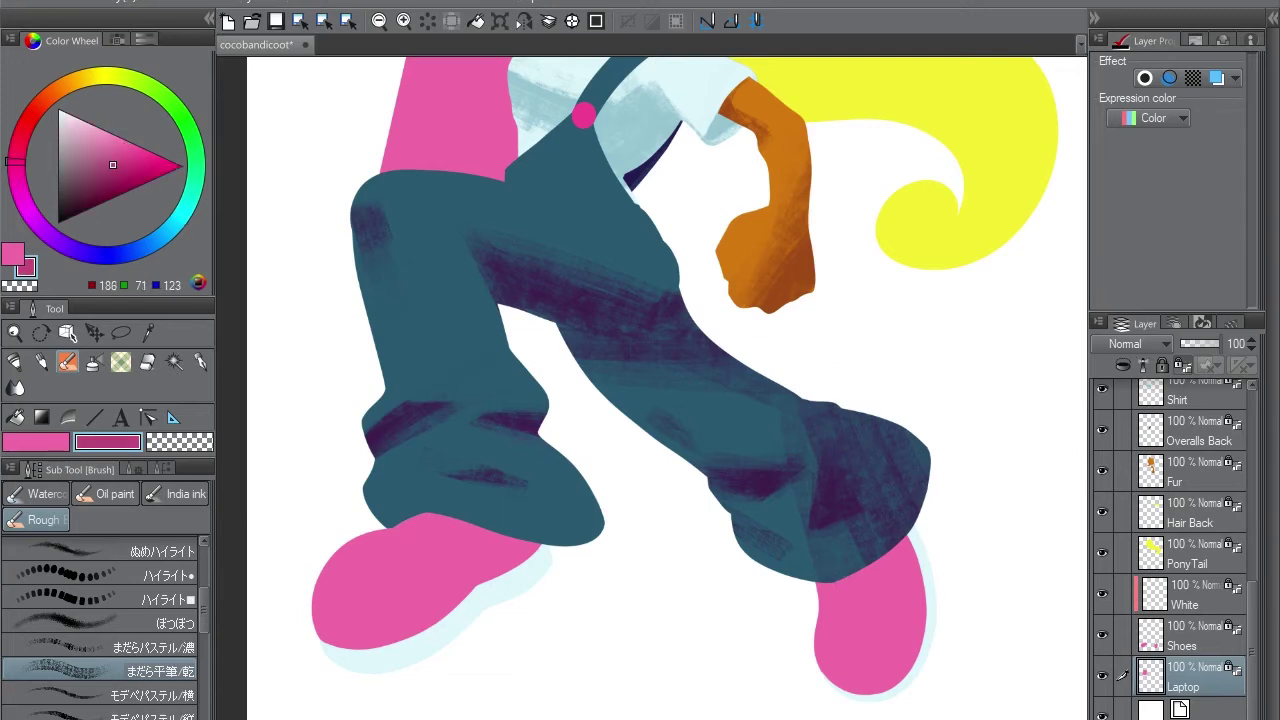
click(15, 188)
click(110, 175)
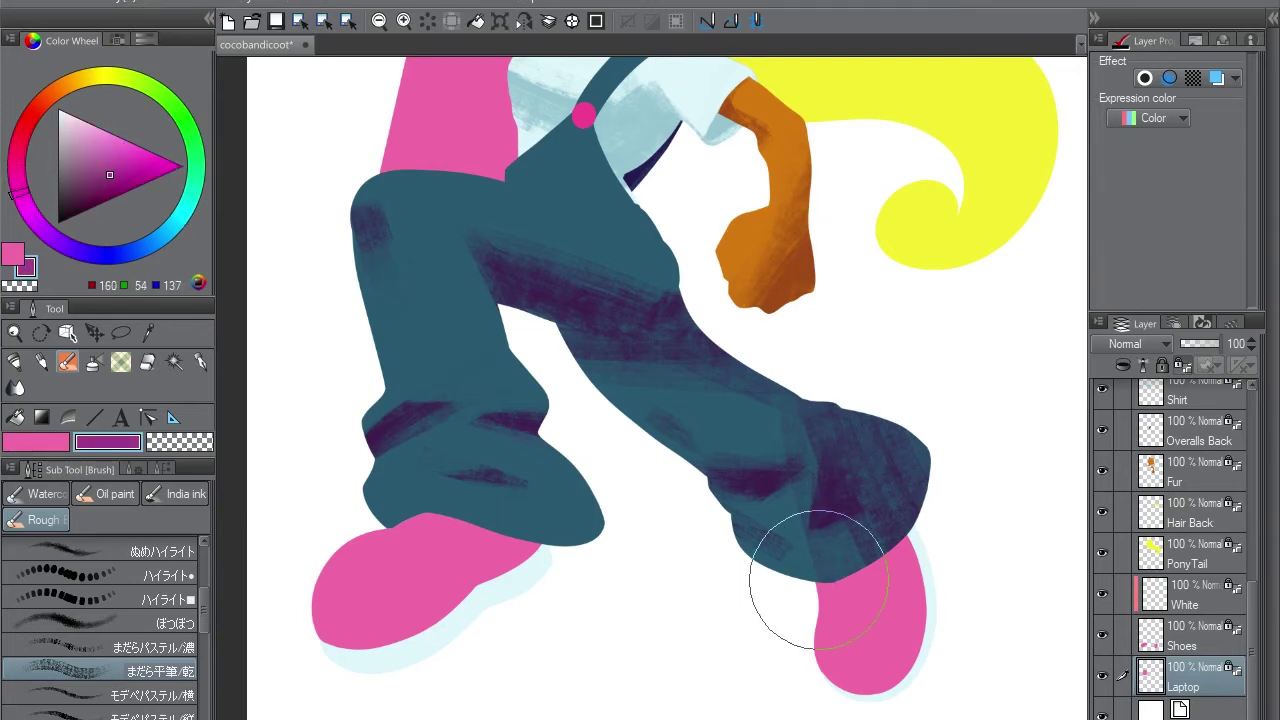
click(1190, 636)
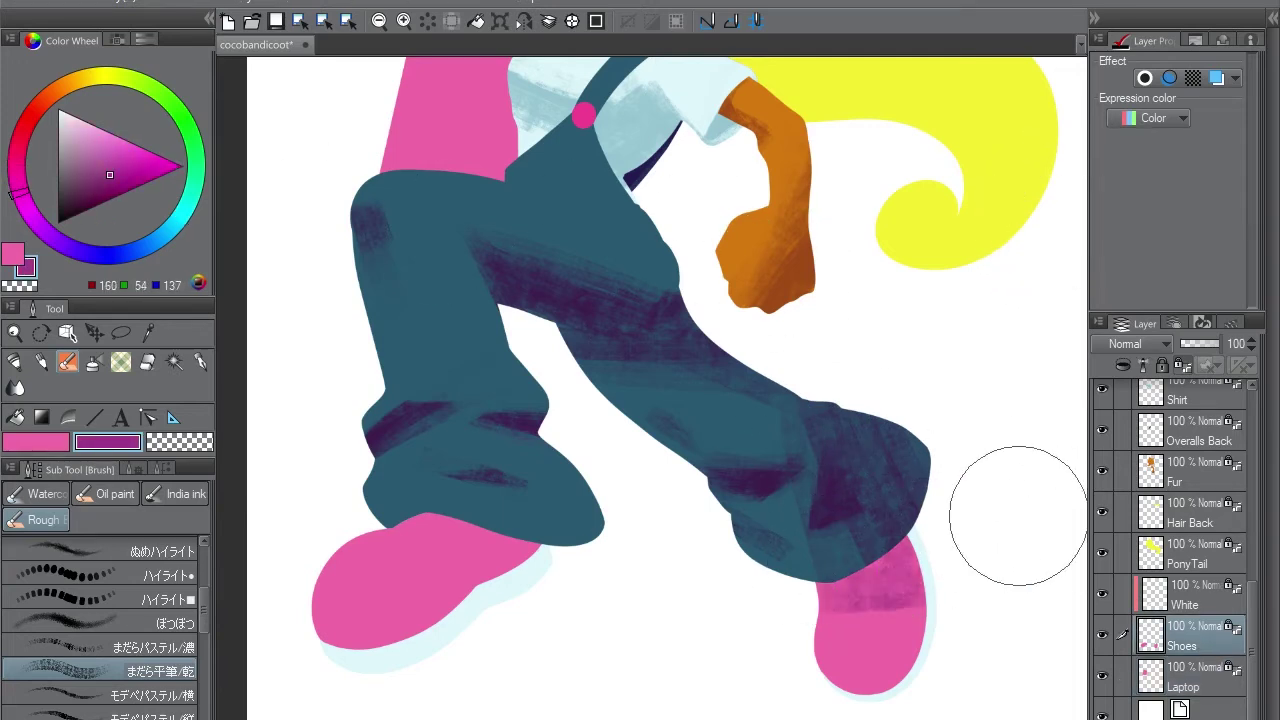
drag(905, 552, 842, 603)
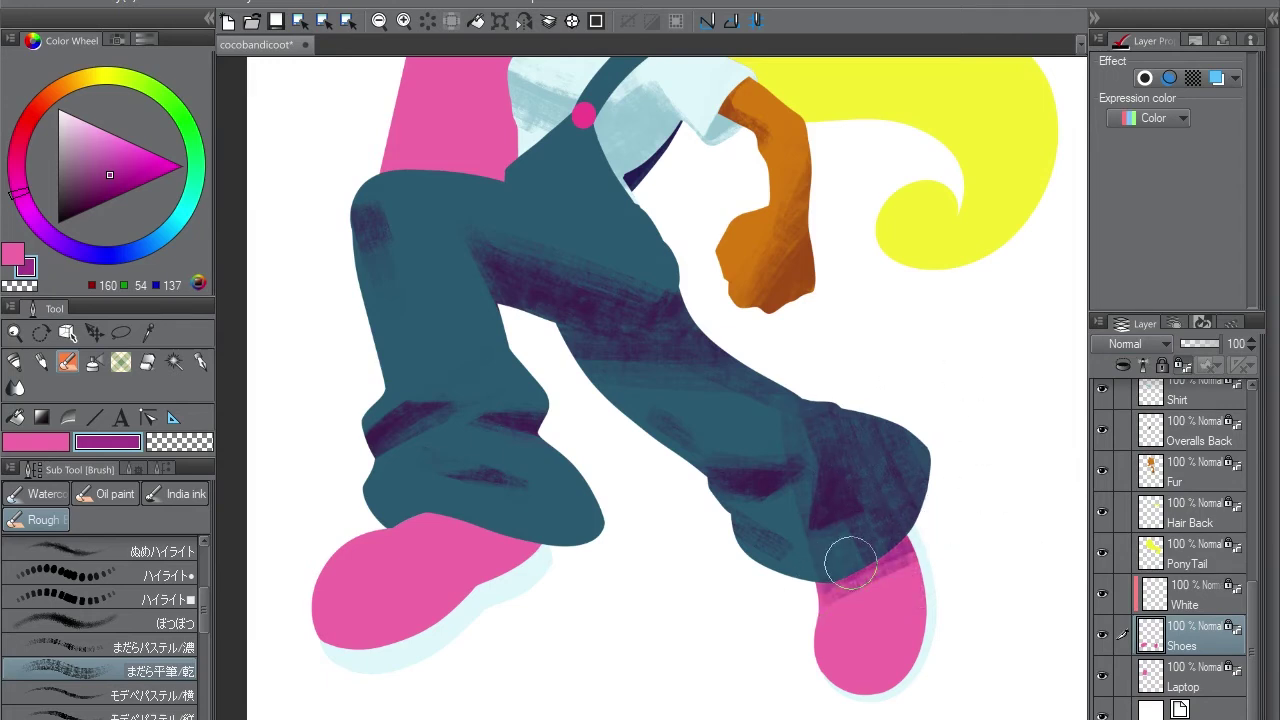
mouse_move(915, 562)
mouse_down()
mouse_move(817, 587)
mouse_move(857, 537)
mouse_move(814, 571)
mouse_move(880, 600)
mouse_up()
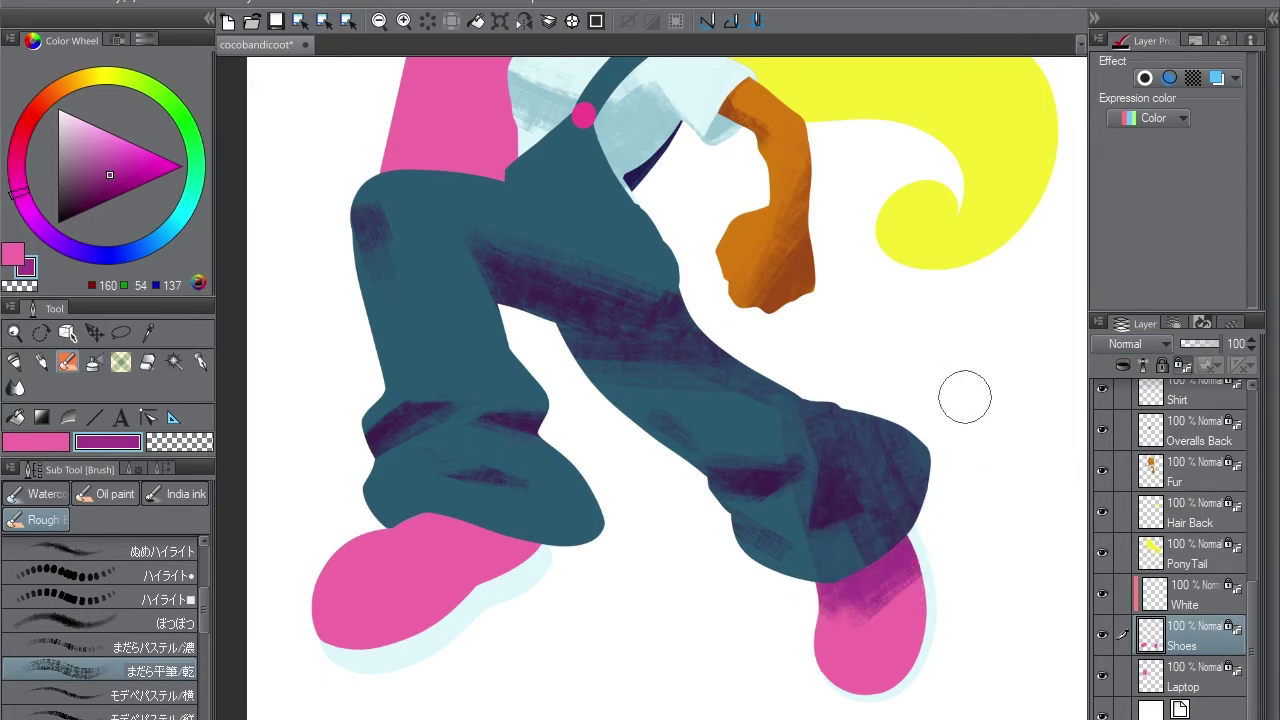
drag(915, 645, 897, 548)
scroll(897, 548, down, 2)
key(x)
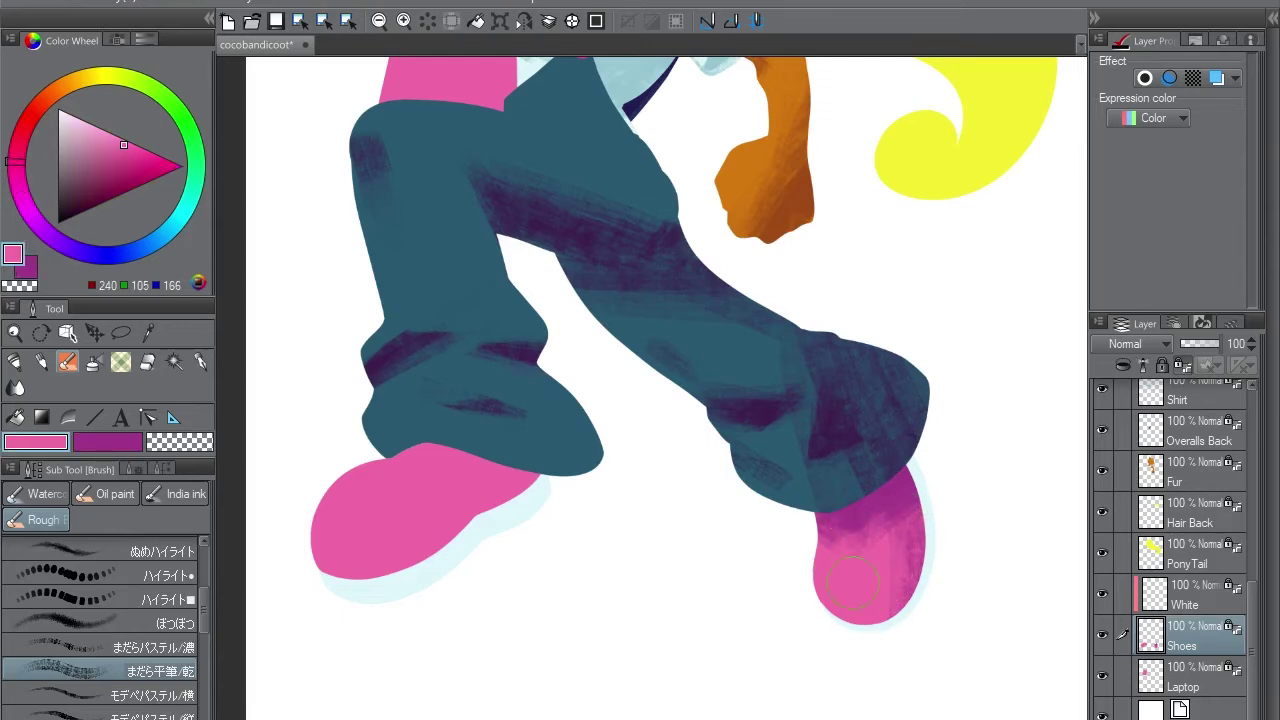
Shade the underside and ankle of the bent leg's shoe with the same purple, blending the shadow edge with the pink base colour
scroll(808, 380, left, 4)
key(x)
mouse_move(690, 455)
mouse_down()
mouse_move(586, 529)
mouse_move(714, 434)
mouse_up()
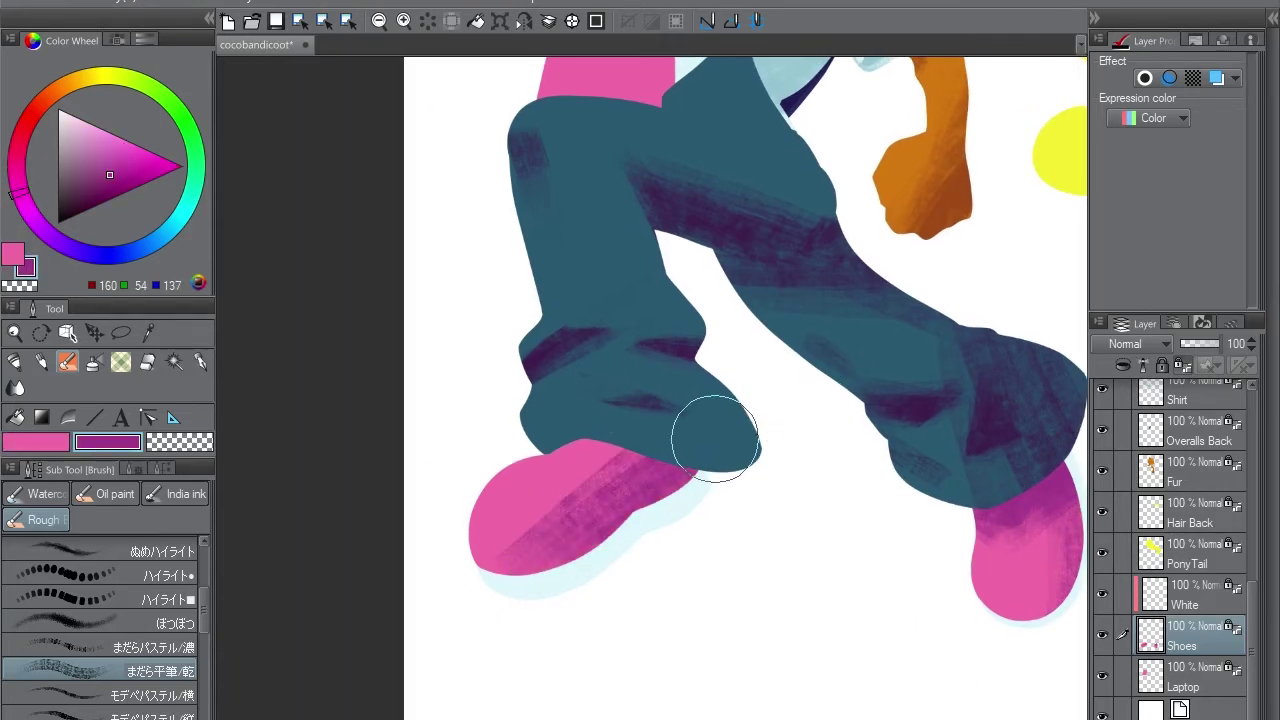
key(x)
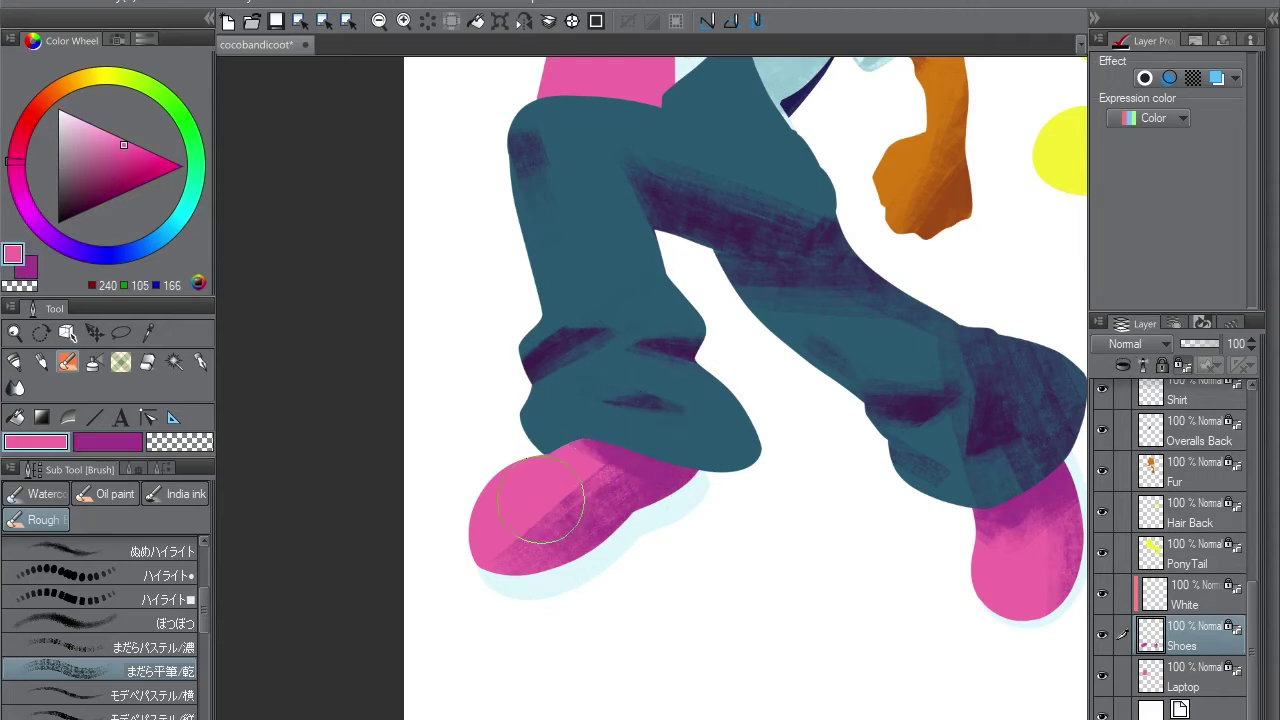
mouse_move(557, 500)
mouse_down()
mouse_move(578, 497)
mouse_move(520, 545)
mouse_move(600, 520)
mouse_move(540, 535)
mouse_up()
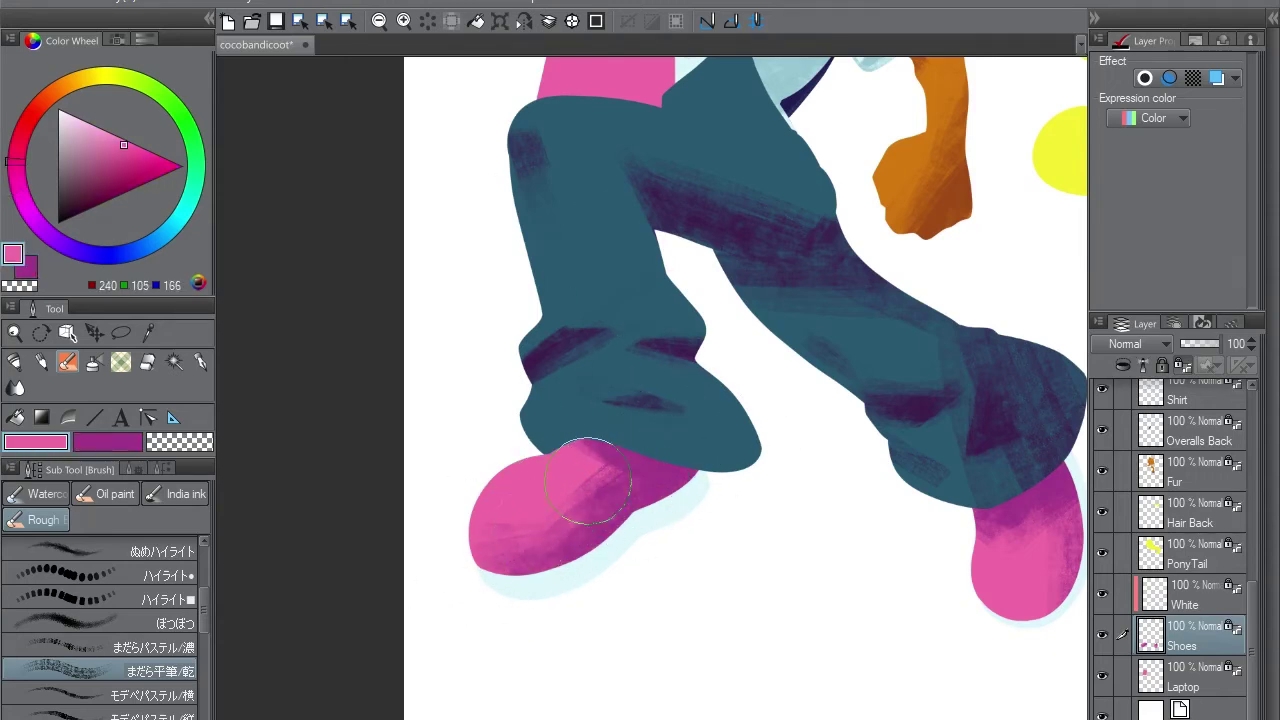
On the Overalls layer, paint a dark purple shadow (RGB 60, 29, 77) down the inner side of the bent leg to its cuff
drag(777, 391, 787, 491)
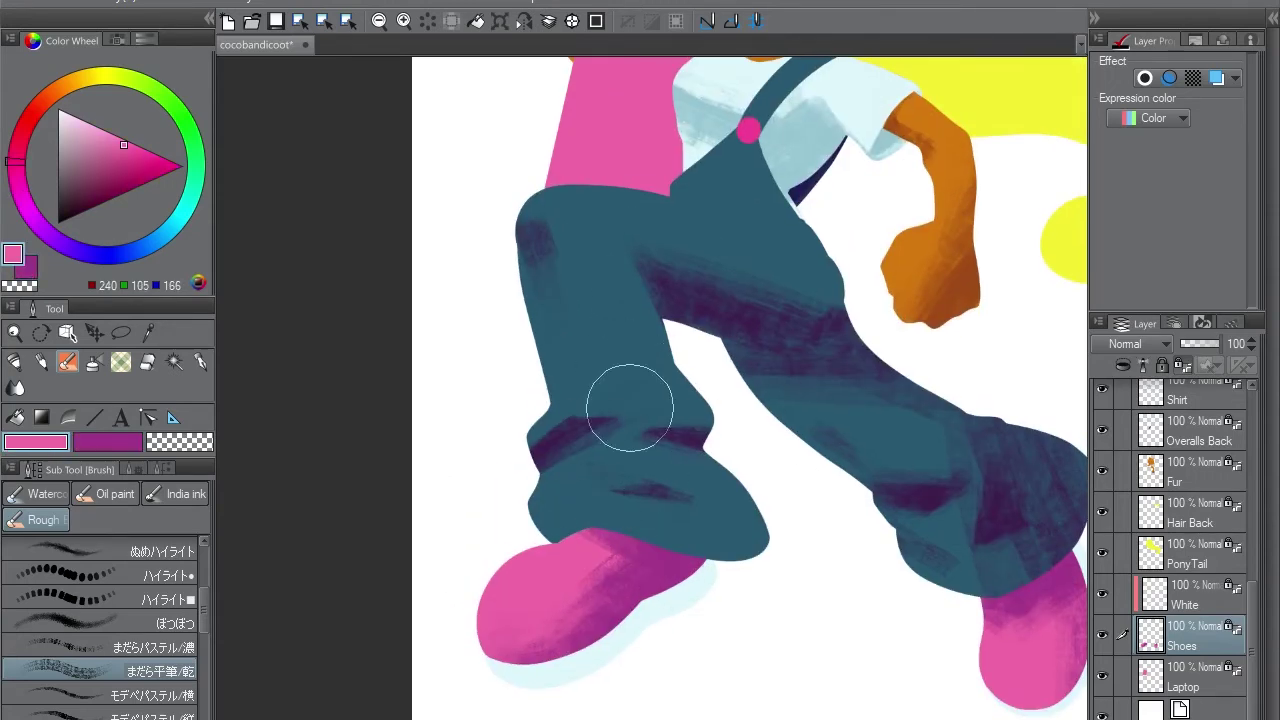
key(x)
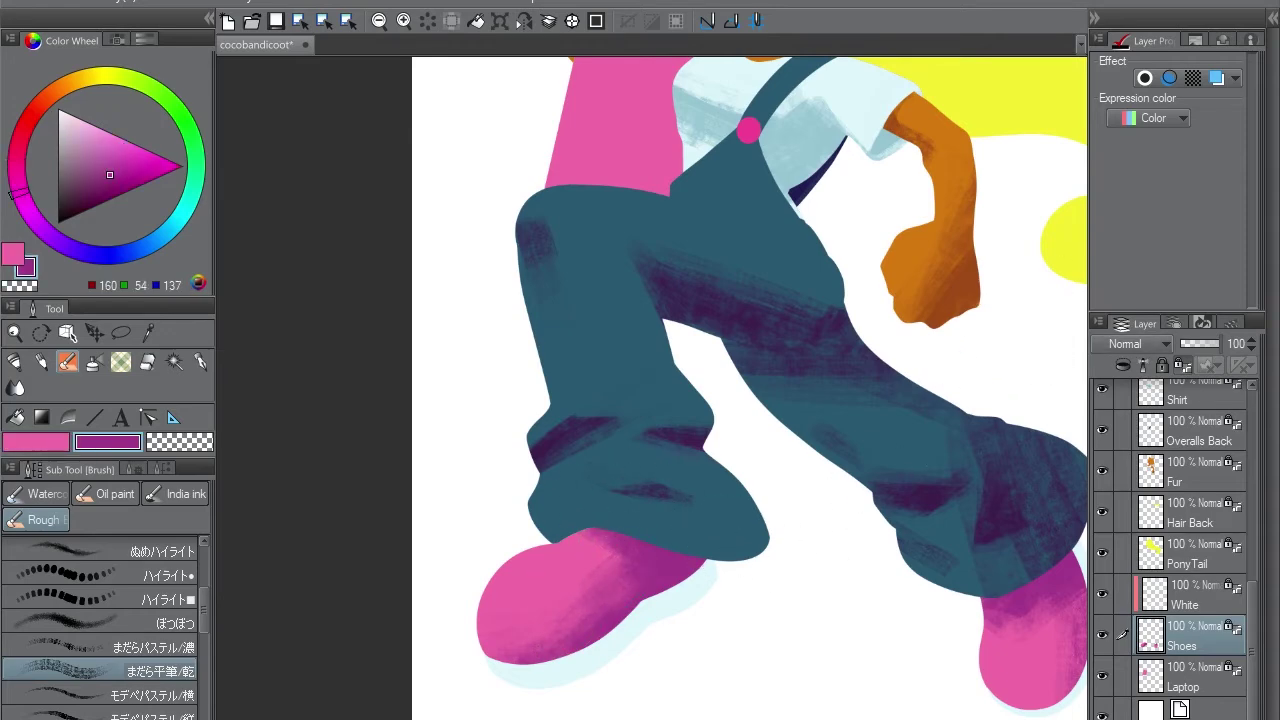
scroll(1170, 550, up, 4)
mouse_move(700, 300)
mouse_down()
mouse_move(620, 463)
mouse_move(616, 424)
mouse_up()
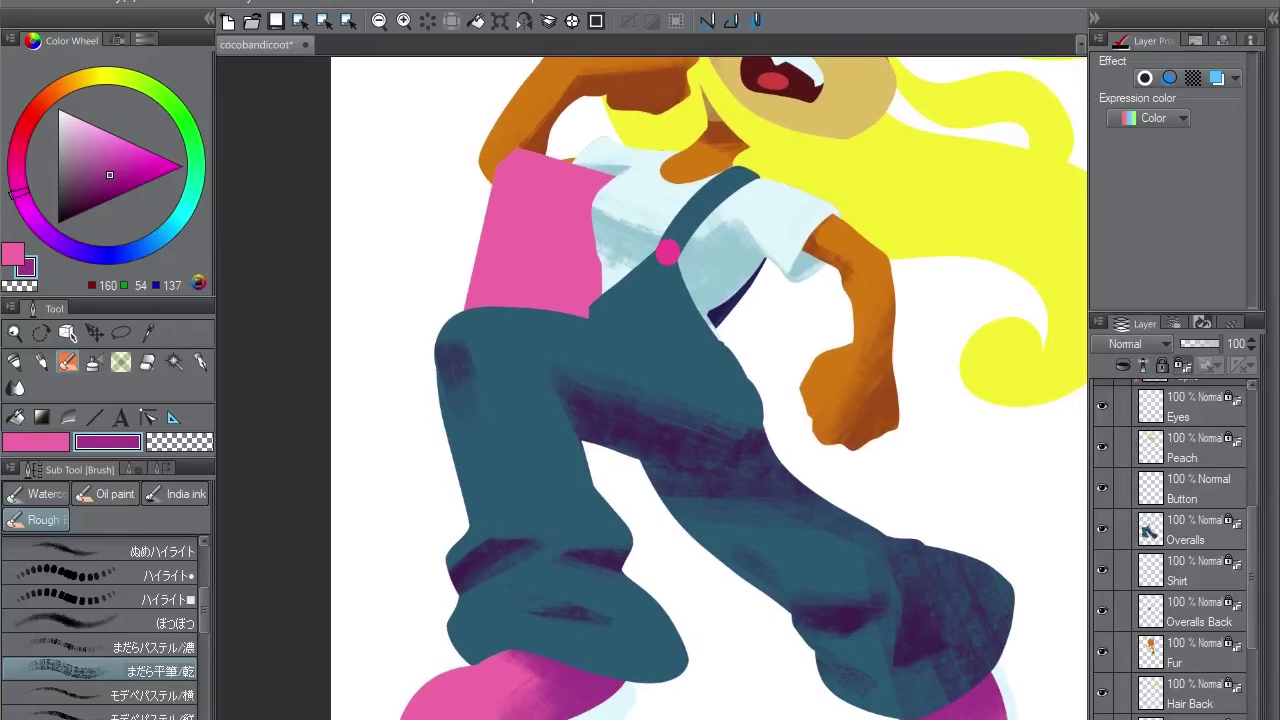
click(1190, 530)
alt+click(789, 552)
drag(535, 393, 623, 634)
mouse_move(597, 540)
mouse_down()
mouse_move(643, 644)
mouse_move(748, 632)
mouse_up()
Blend the bent leg's shadow and refine the cuff folds, alternating teal (RGB 40, 89, 112) and dark purple (RGB 60, 29, 77)
alt+click(665, 385)
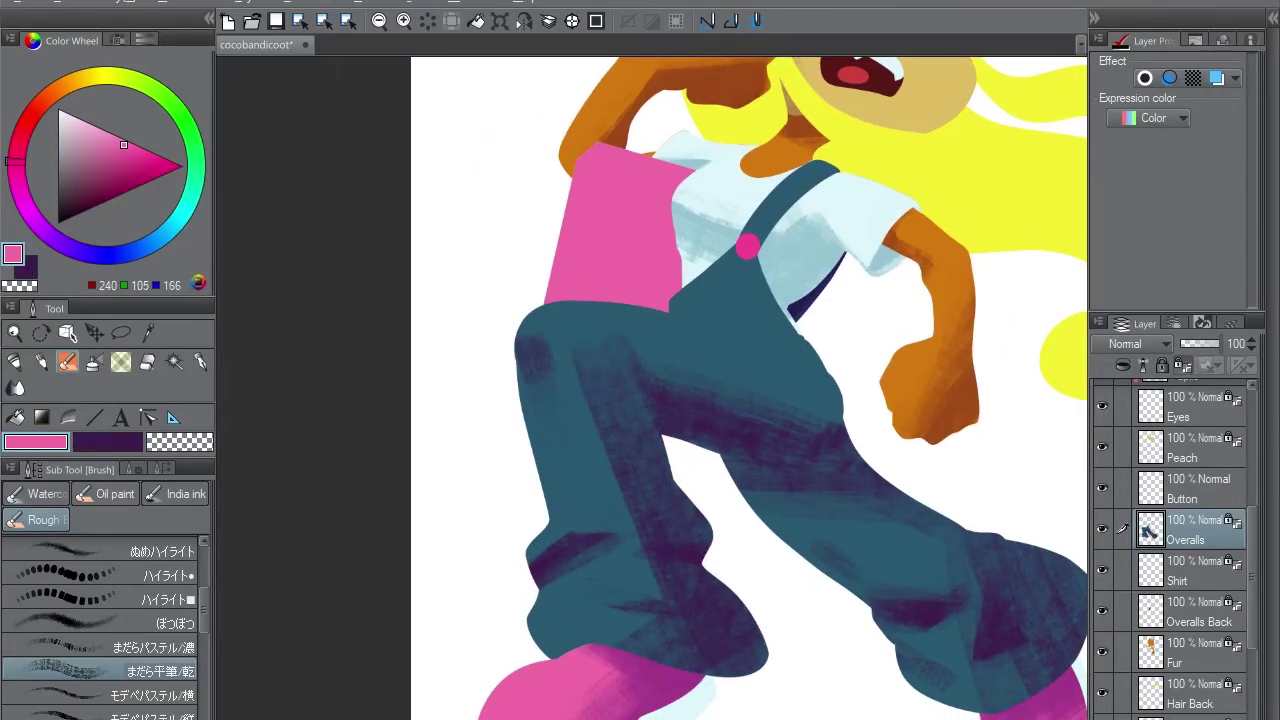
drag(660, 470, 694, 411)
mouse_move(731, 514)
mouse_down()
mouse_move(681, 454)
mouse_move(672, 505)
mouse_move(709, 508)
mouse_move(733, 563)
mouse_up()
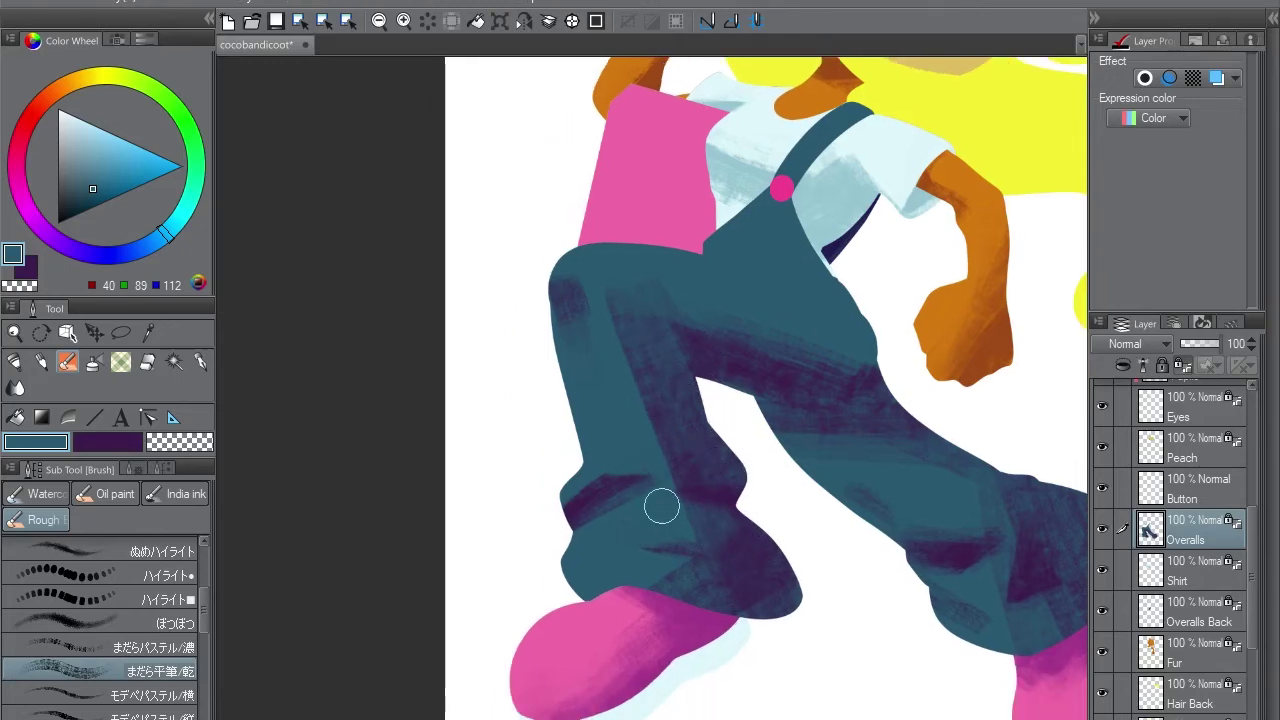
key(x)
key(x)
key(x)
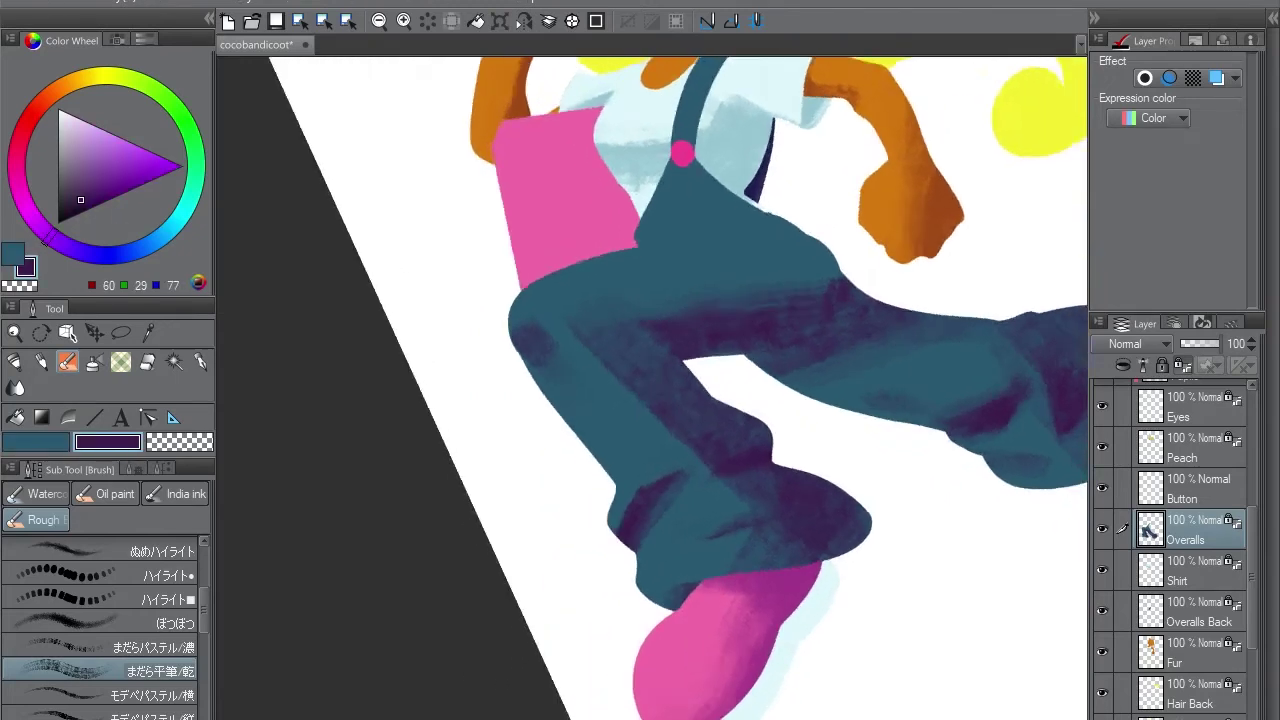
drag(586, 588, 729, 651)
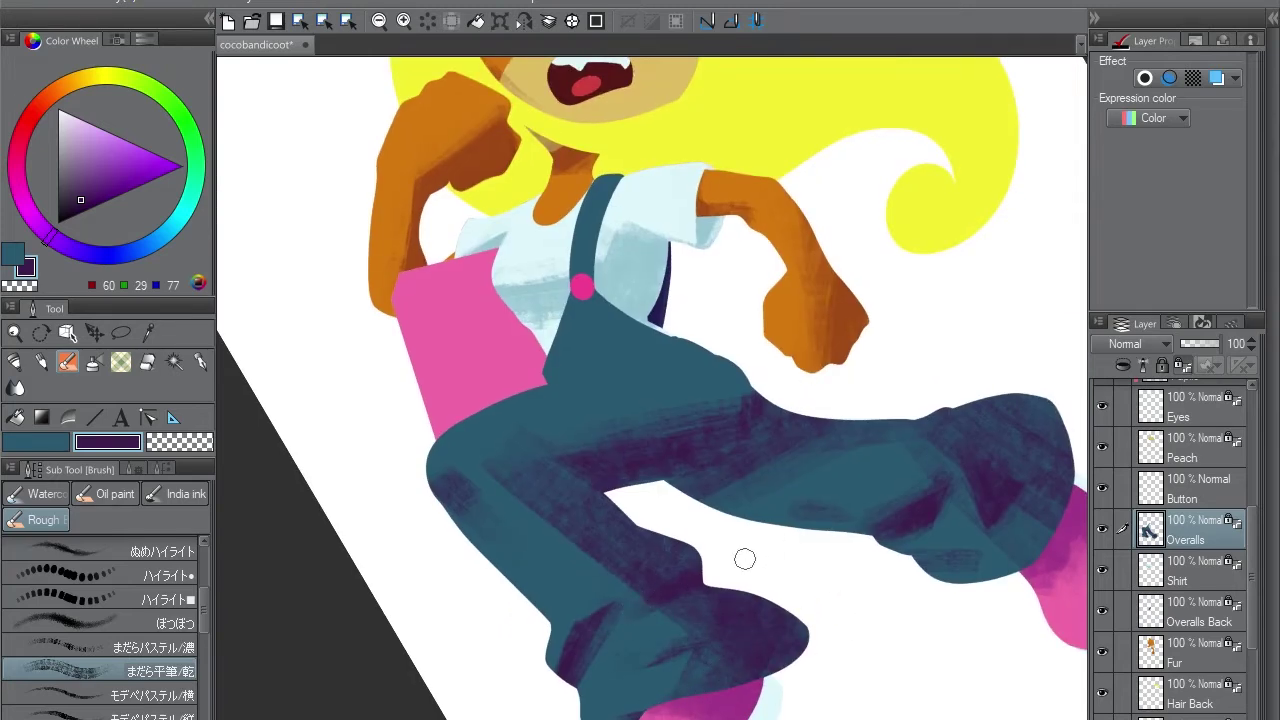
key(x)
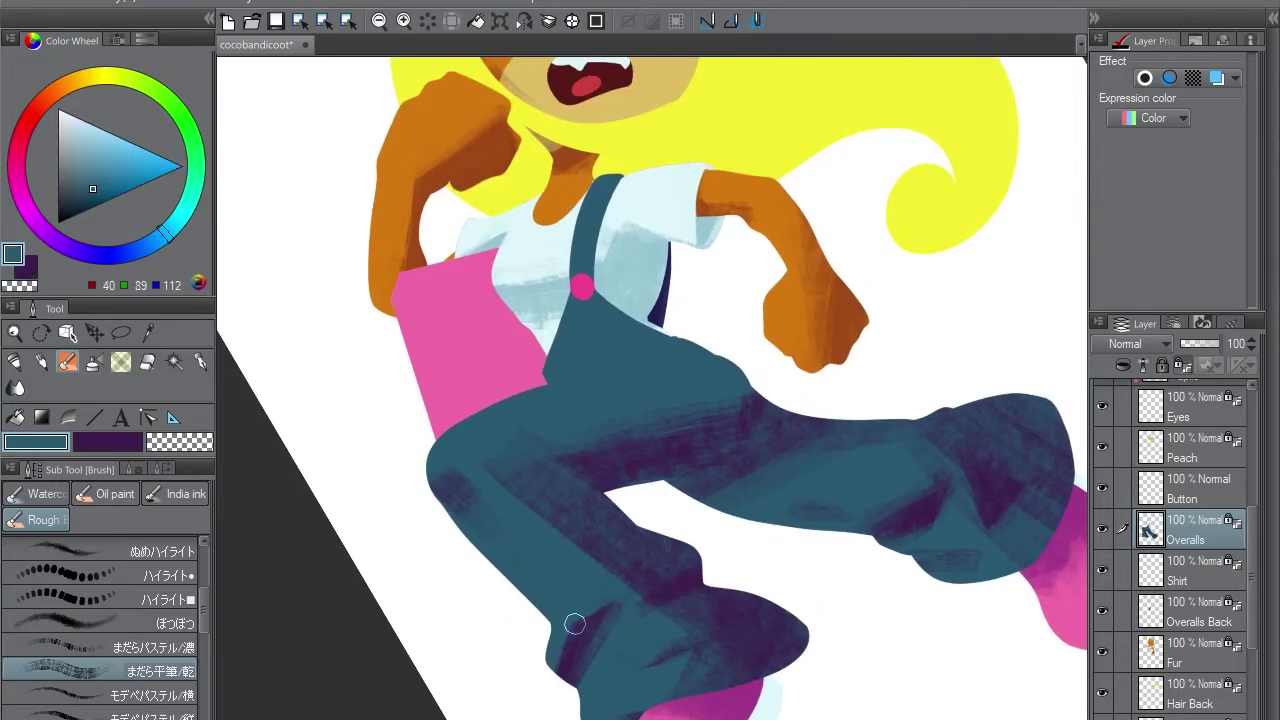
key(x)
key(ctrl+at)
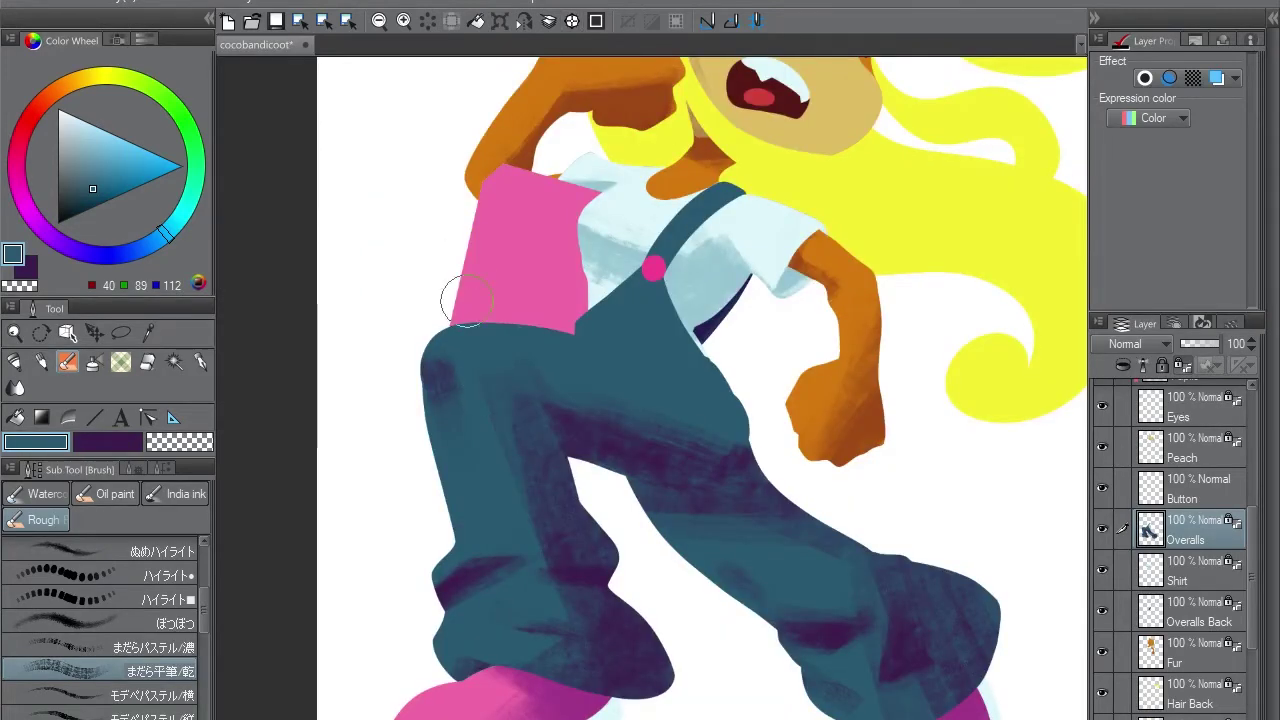
Shade the side edge of the overalls' bib and the underside of the shoulder strap with the dark purple
key(x)
key(x)
key(x)
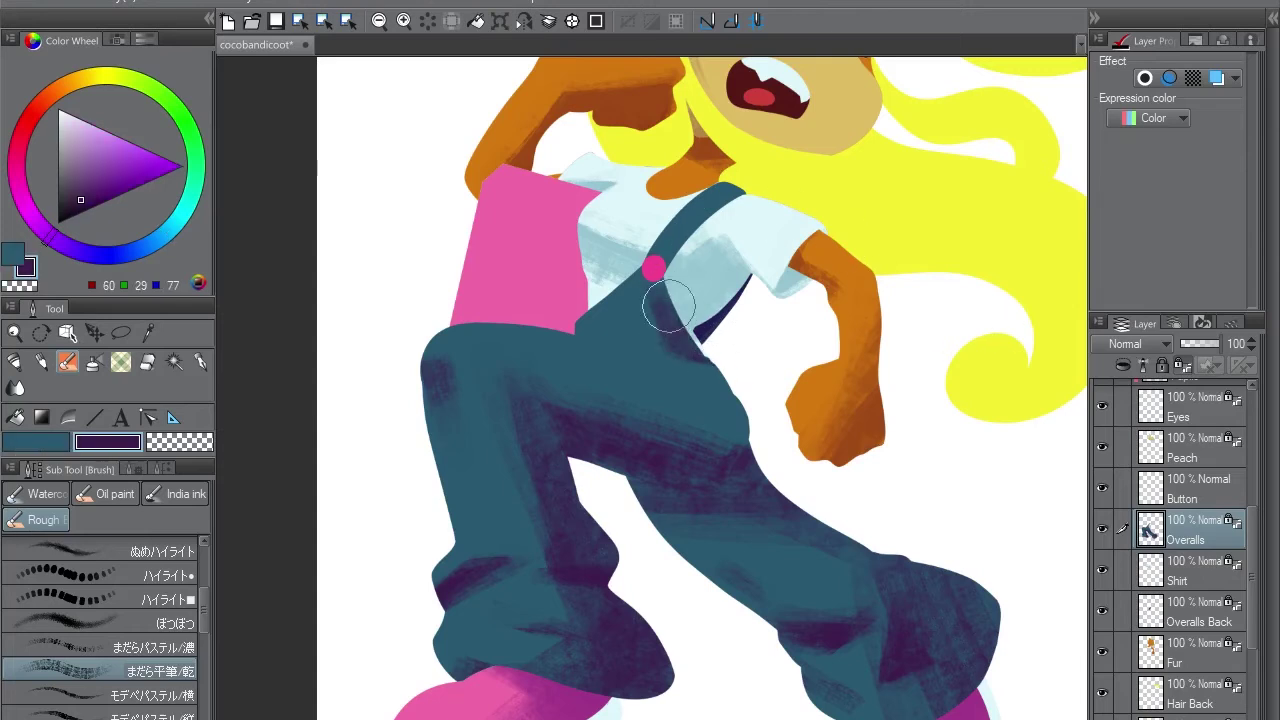
key(x)
key(x)
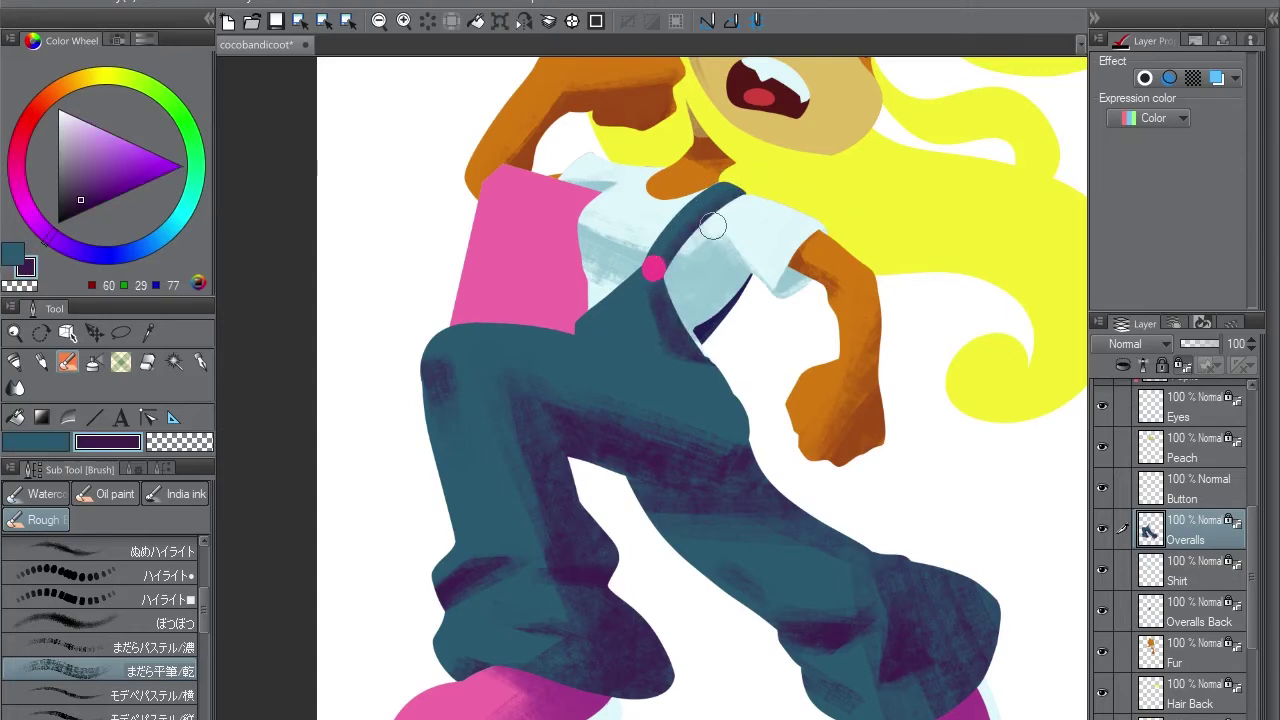
drag(712, 193, 740, 189)
key(x)
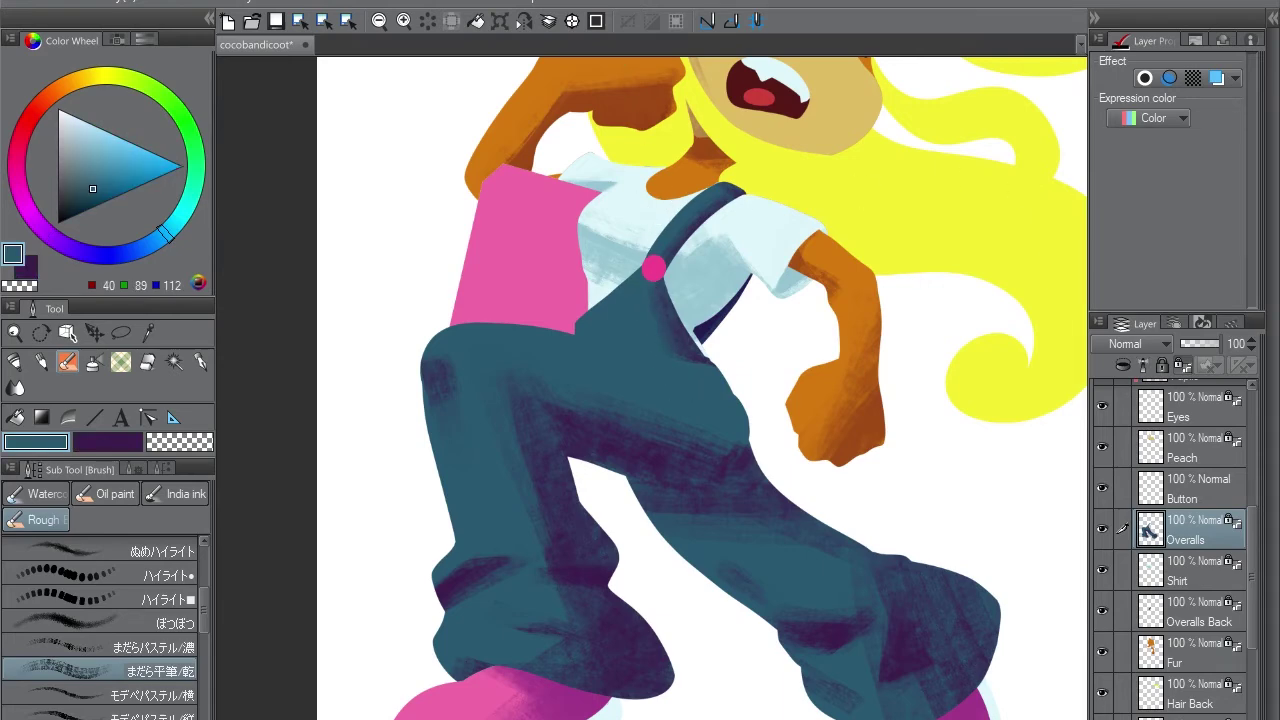
Sample the shoe's purple shadow (RGB 162, 55, 138) and brush it over the laptop on the Laptop layer as shading
scroll(700, 400, down, 2)
scroll(929, 357, up, 2)
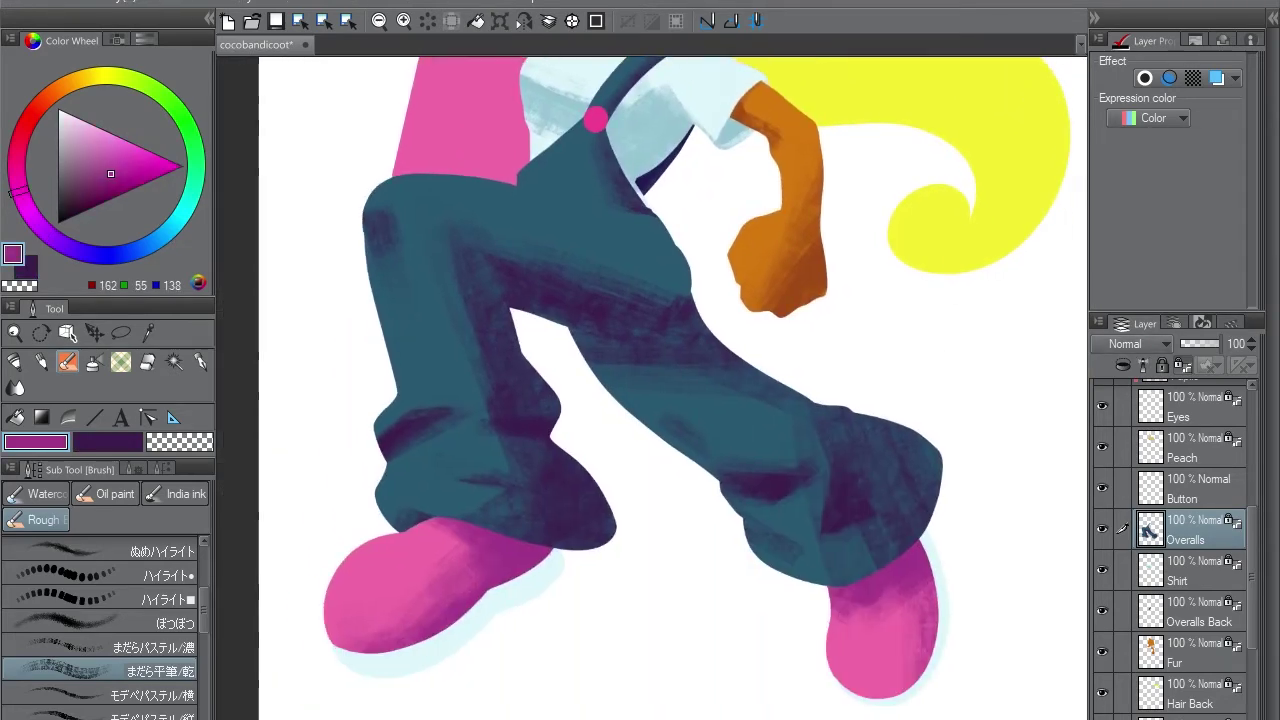
ctrl+click(460, 120)
drag(700, 300, 768, 478)
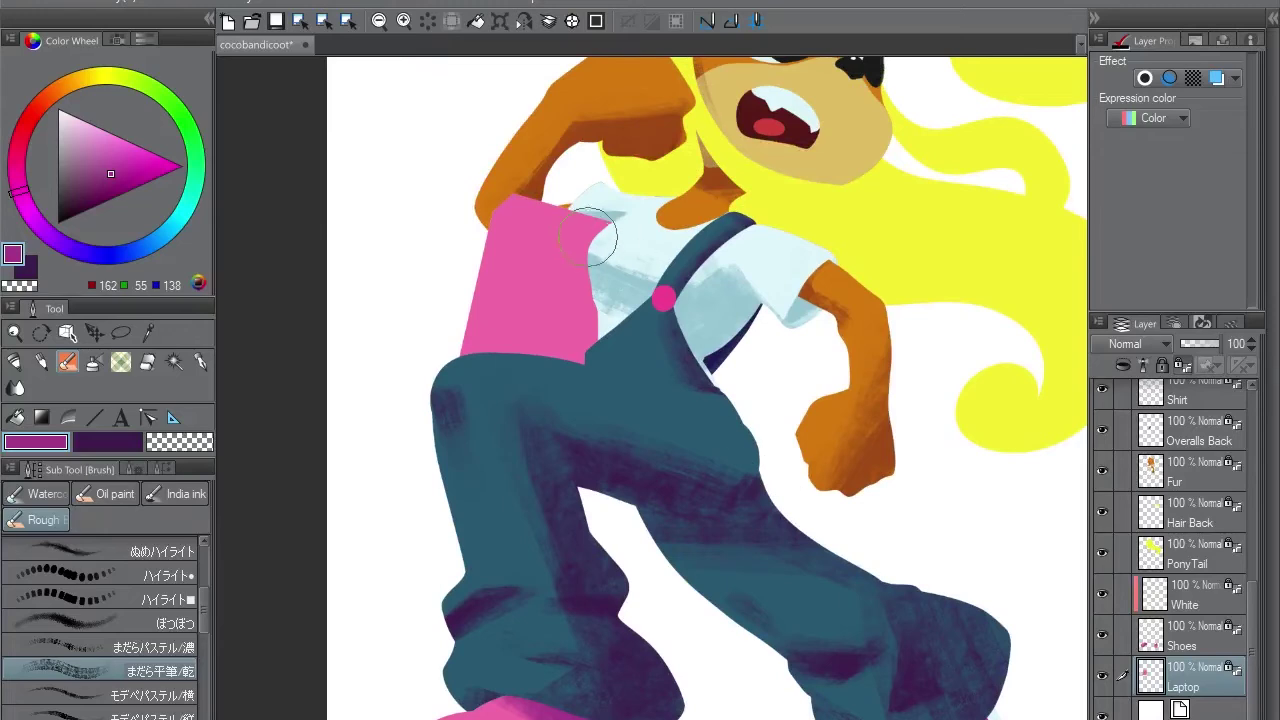
mouse_move(530, 230)
mouse_down()
mouse_move(519, 378)
mouse_move(600, 230)
mouse_up()
key(ctrl+z)
mouse_move(514, 366)
mouse_down()
mouse_move(600, 290)
mouse_move(560, 215)
mouse_up()
key(ctrl+z)
Sample the laptop's pink (RGB 240, 105, 166) and blend it into the purple shading, leaving the darkest tone beside the shirt
key(x)
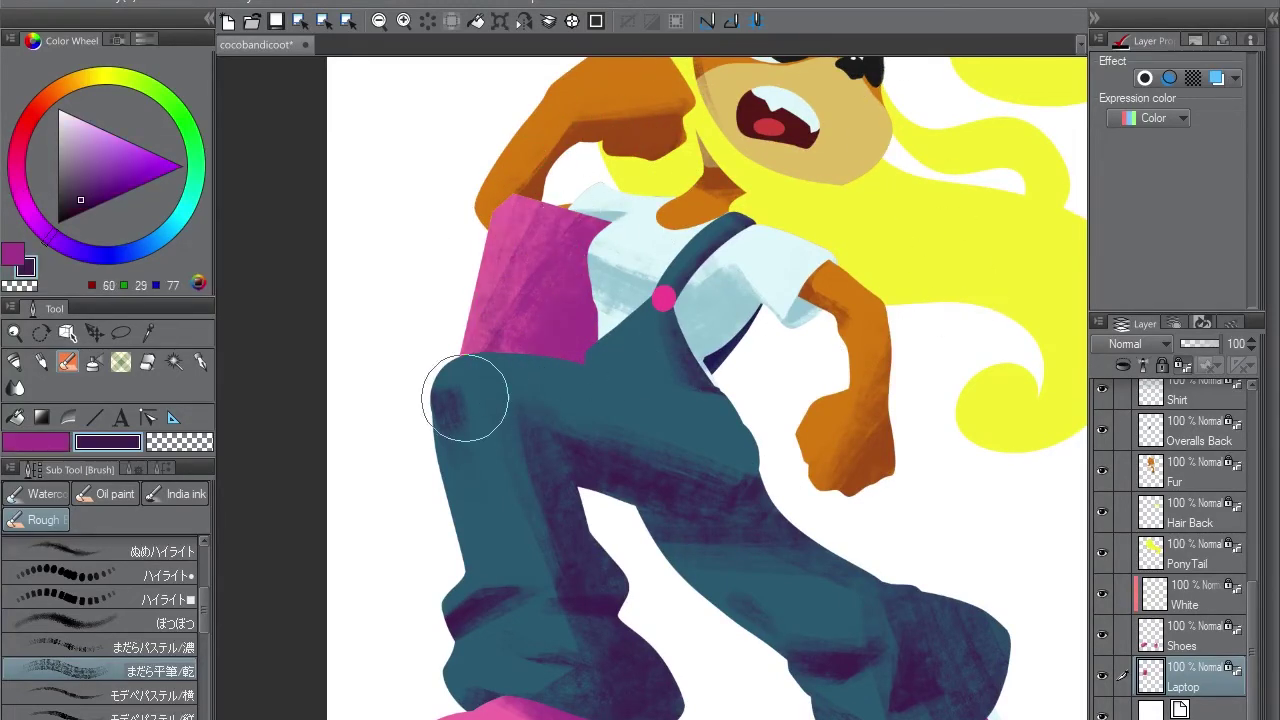
alt+click(520, 220)
mouse_move(570, 215)
mouse_down()
mouse_move(490, 335)
mouse_move(600, 215)
mouse_move(545, 335)
mouse_up()
key(x)
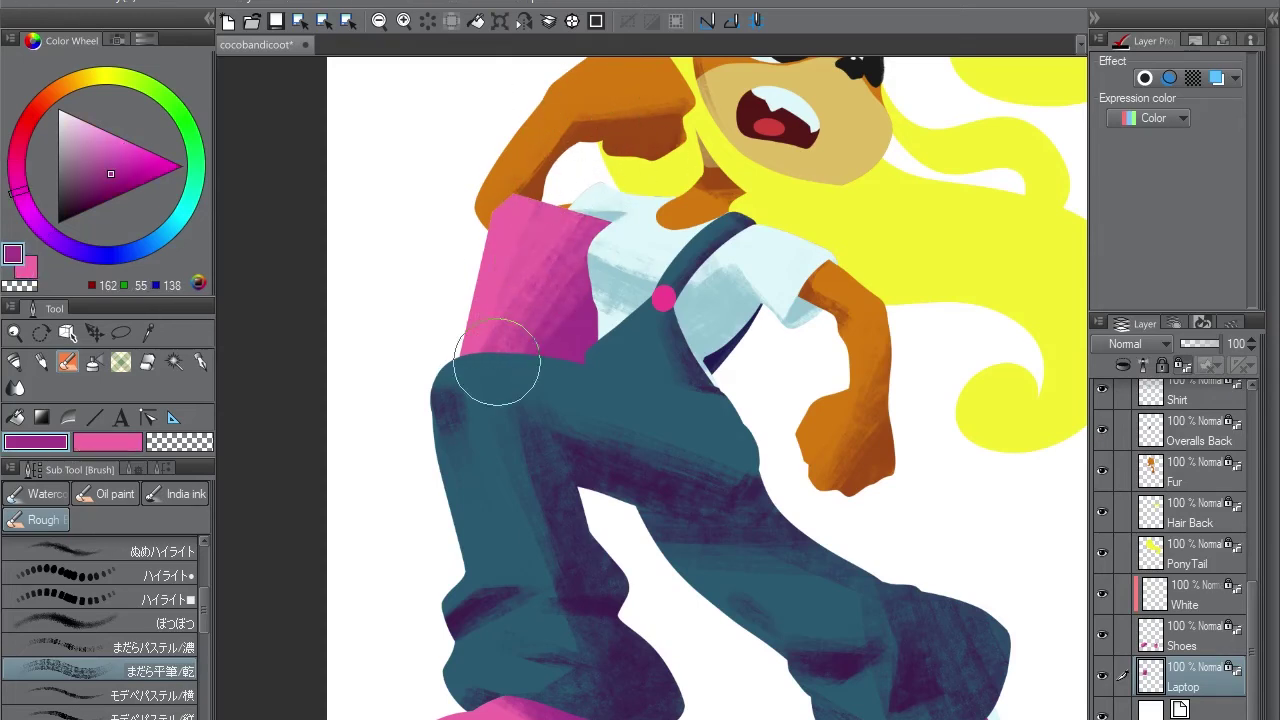
key(x)
drag(512, 258, 555, 207)
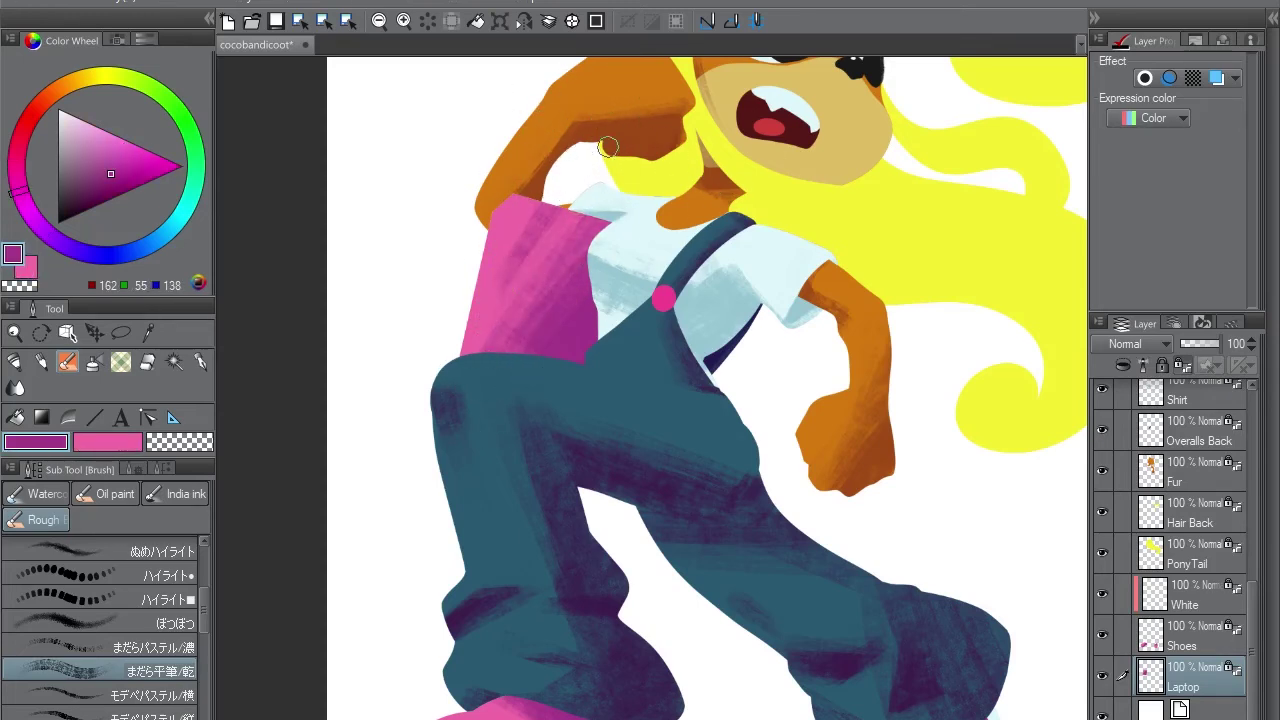
Paint a light pink (RGB 255, 183, 216) side face along the laptop's outer edge
key(x)
scroll(514, 113, down, 3)
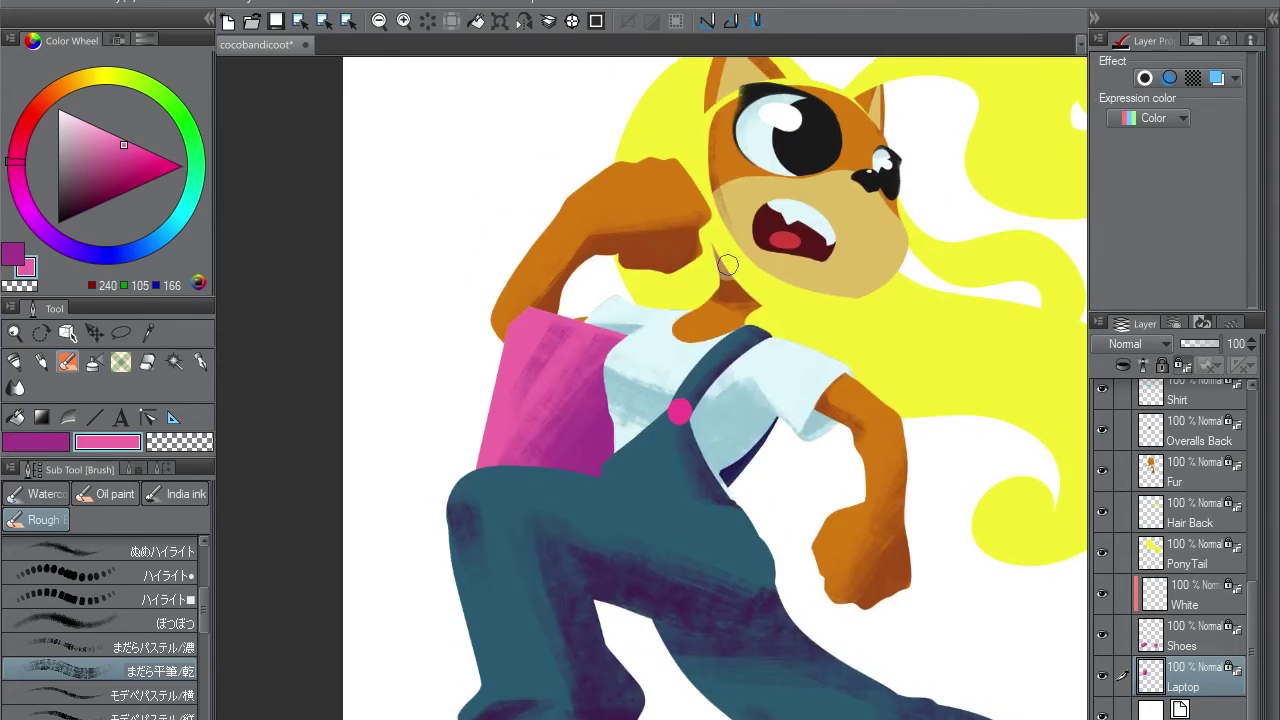
alt+click(728, 265)
mouse_move(534, 188)
mouse_down()
mouse_move(583, 371)
mouse_move(496, 407)
mouse_move(565, 560)
mouse_move(600, 500)
mouse_move(752, 532)
mouse_move(744, 562)
mouse_move(760, 520)
mouse_up()
key(ctrl+@)
key(x)
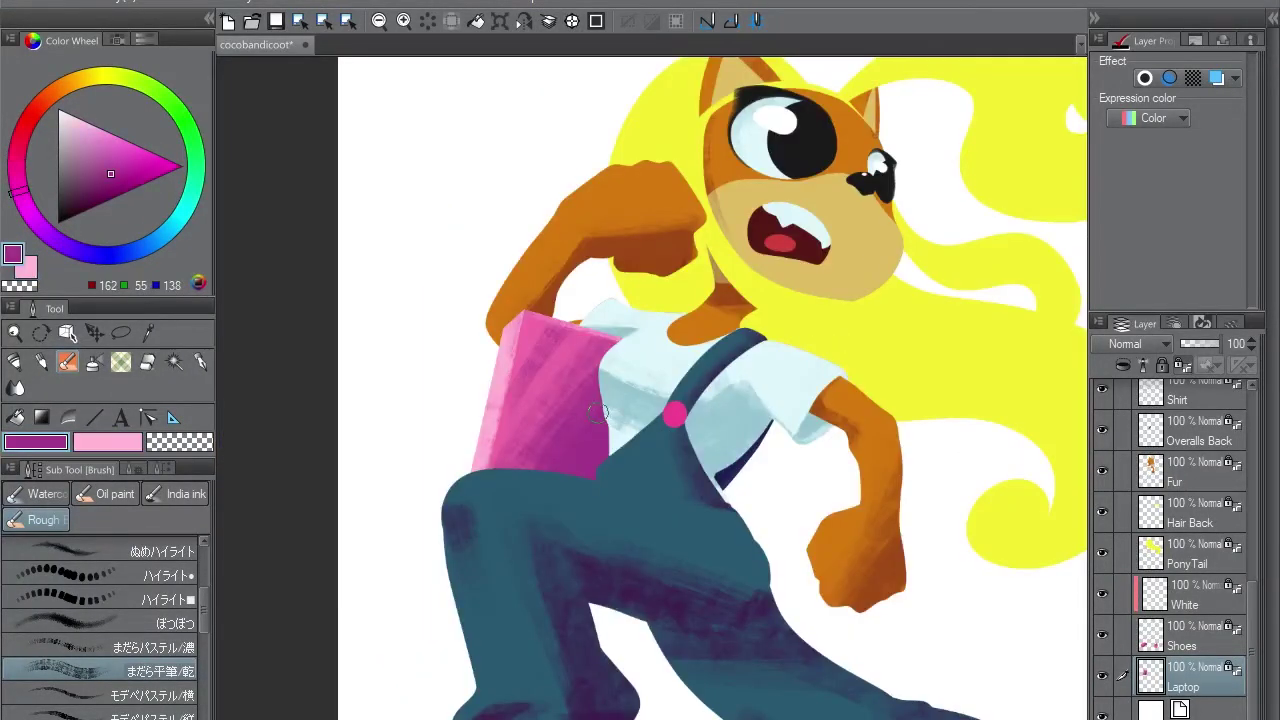
On the Shoes layer, add light pink highlights (RGB 255, 183, 216) to both shoes and soften them with the base pink
key(x)
scroll(545, 410, down, 2)
drag(545, 410, 600, 270)
key(alt+bracketright)
drag(341, 517, 415, 481)
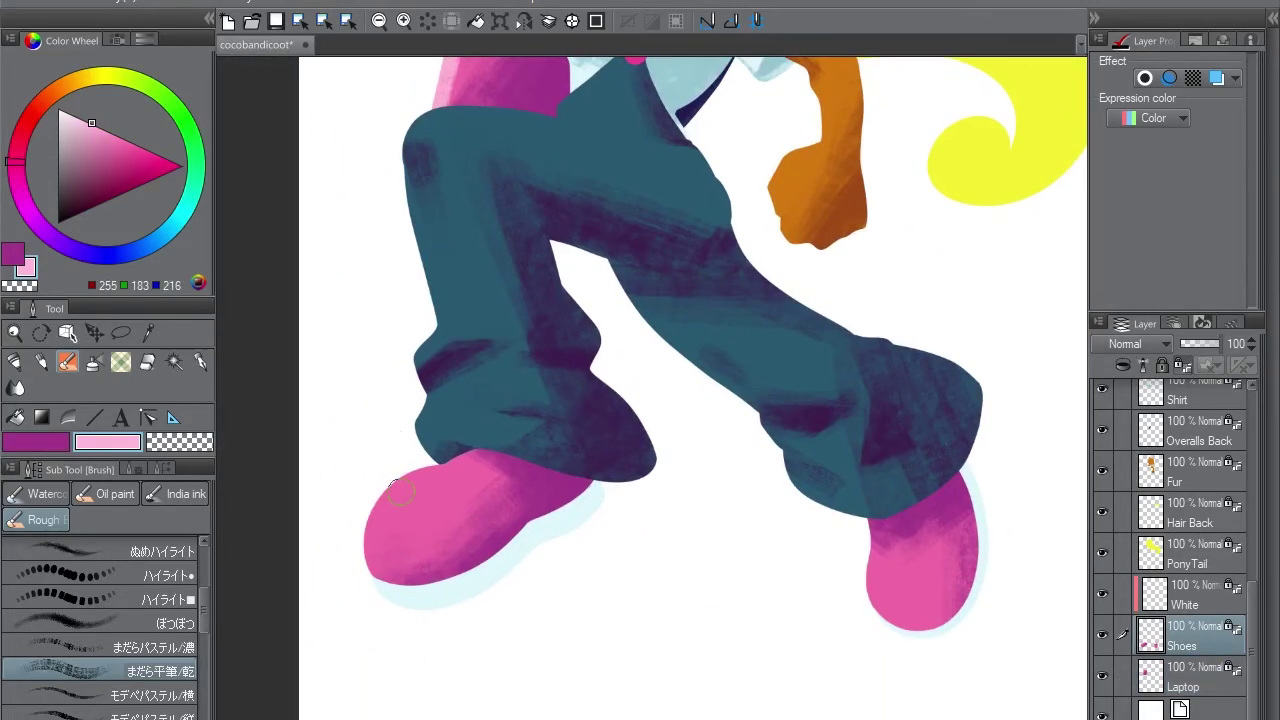
drag(874, 580, 897, 620)
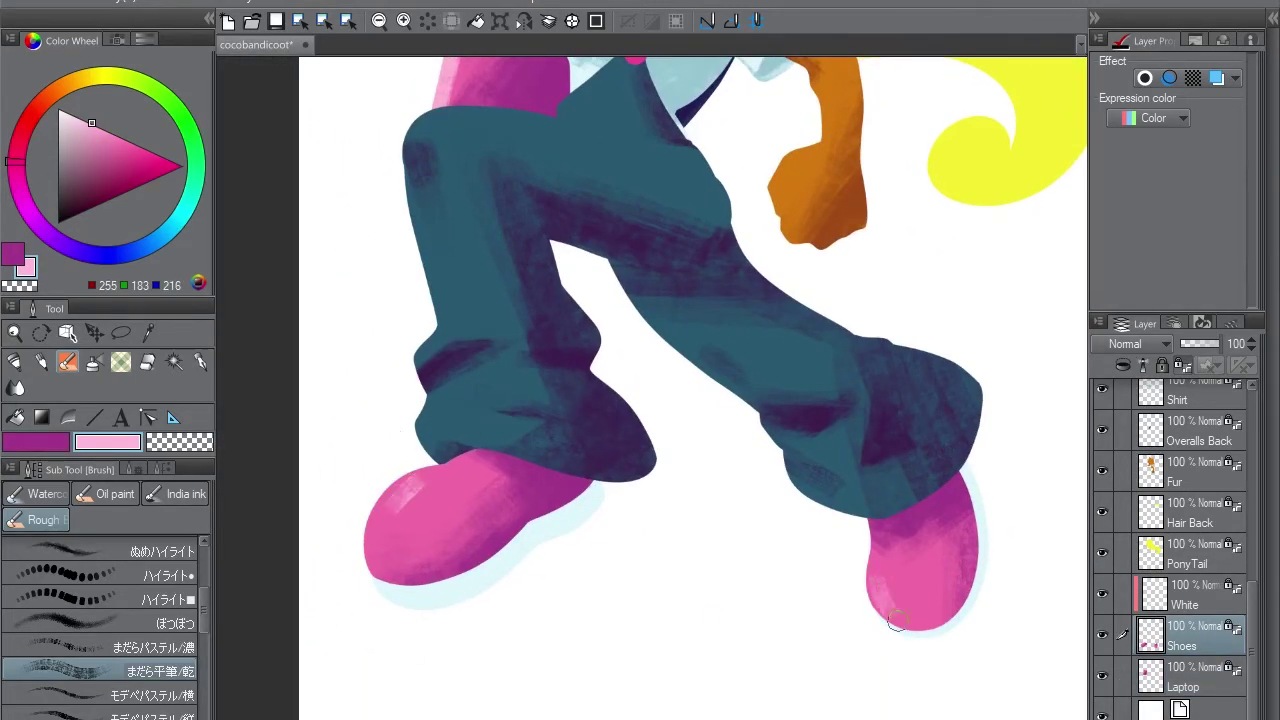
alt+click(882, 580)
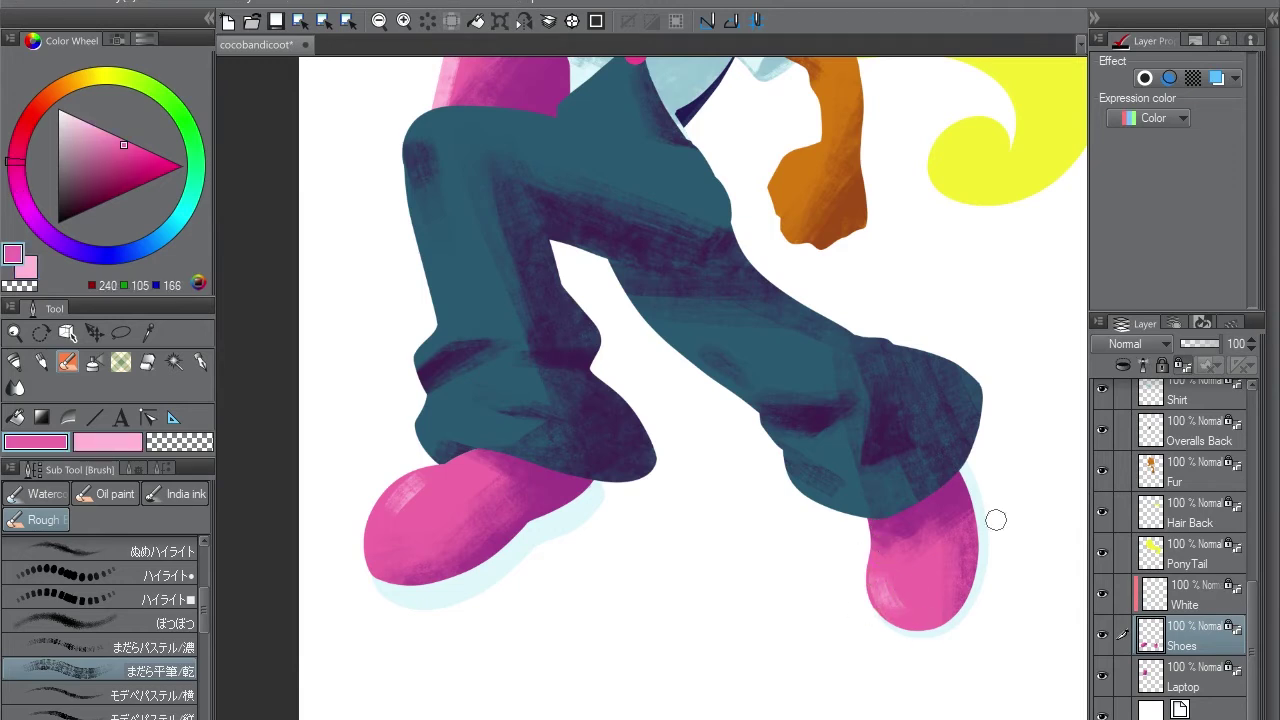
drag(409, 492, 480, 462)
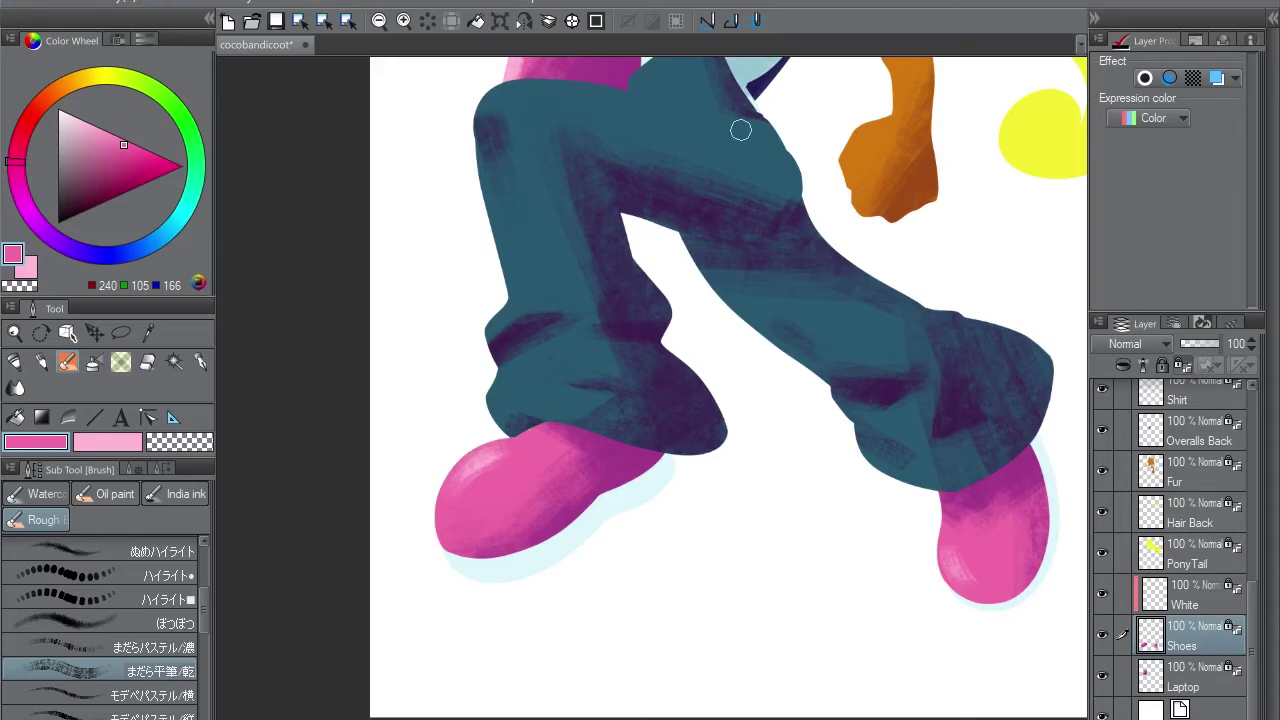
drag(740, 130, 595, 530)
key(Tab)
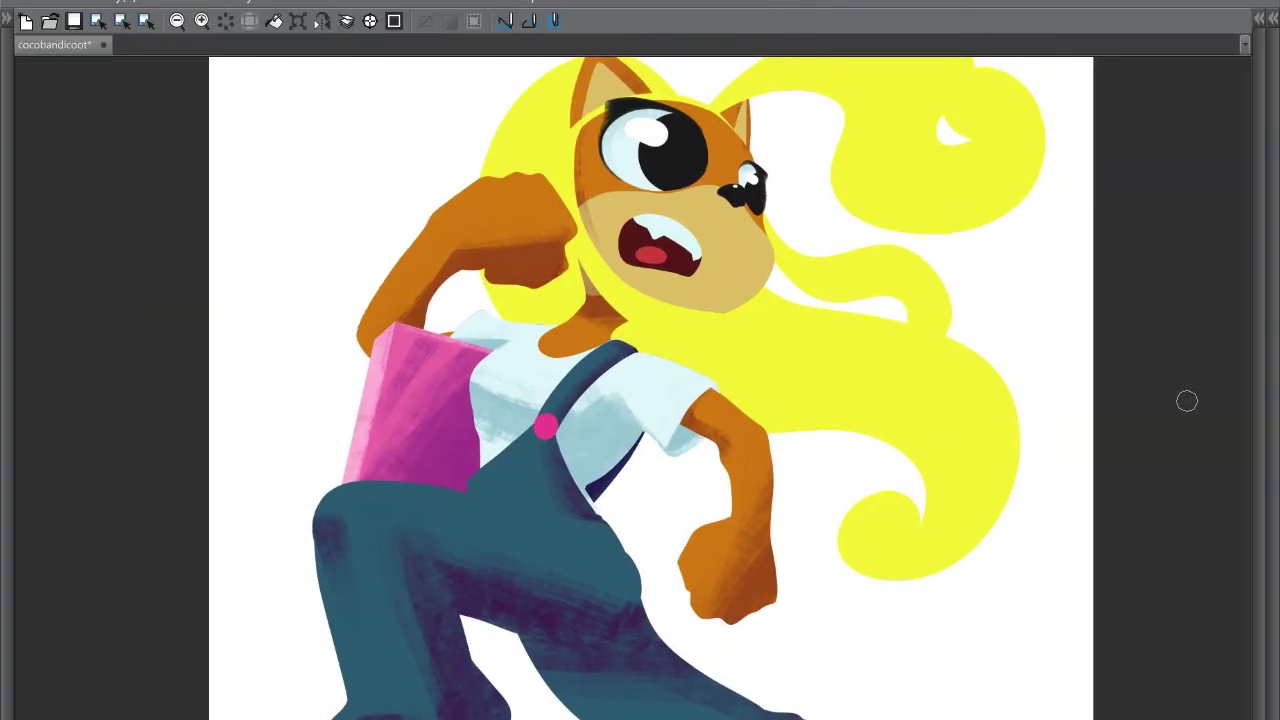
key(Tab)
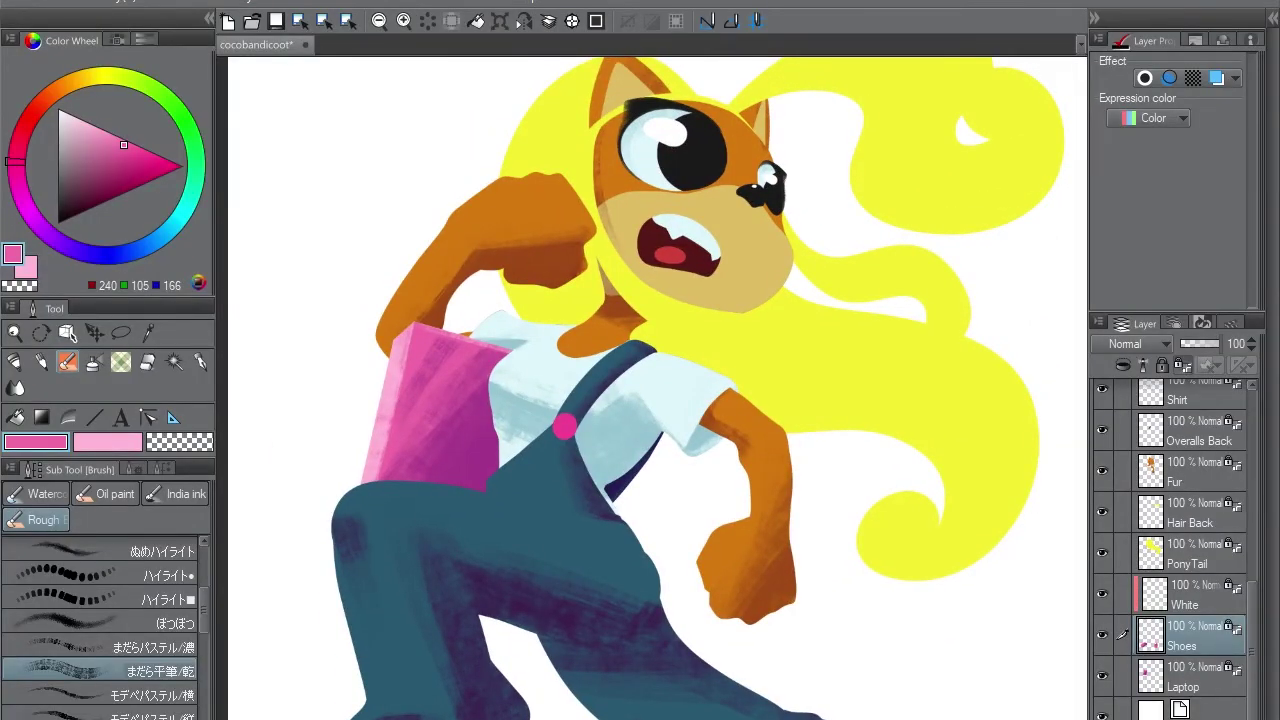
On the PonyTail layer, sample the hair's yellow and shift it to a golden shadow color (RGB 219, 165, 25)
click(1190, 553)
drag(650, 400, 620, 480)
alt+click(900, 300)
drag(102, 75, 88, 75)
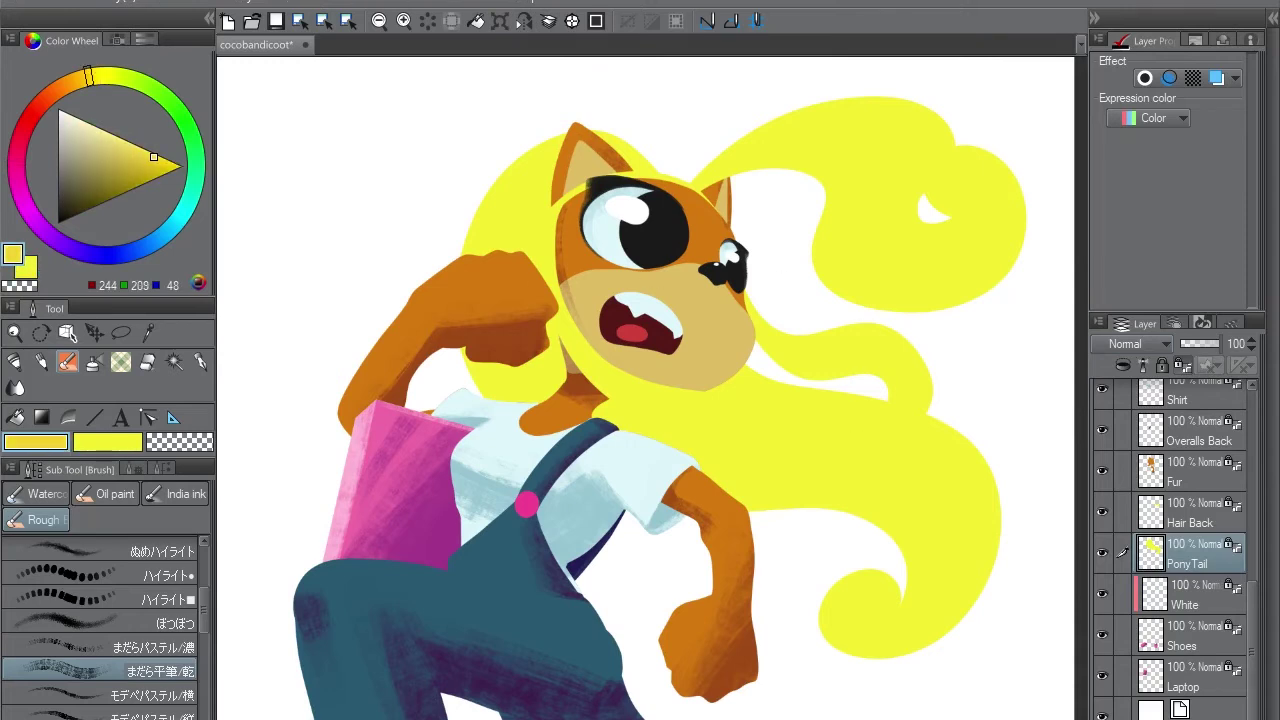
drag(153, 157, 141, 167)
drag(88, 75, 80, 75)
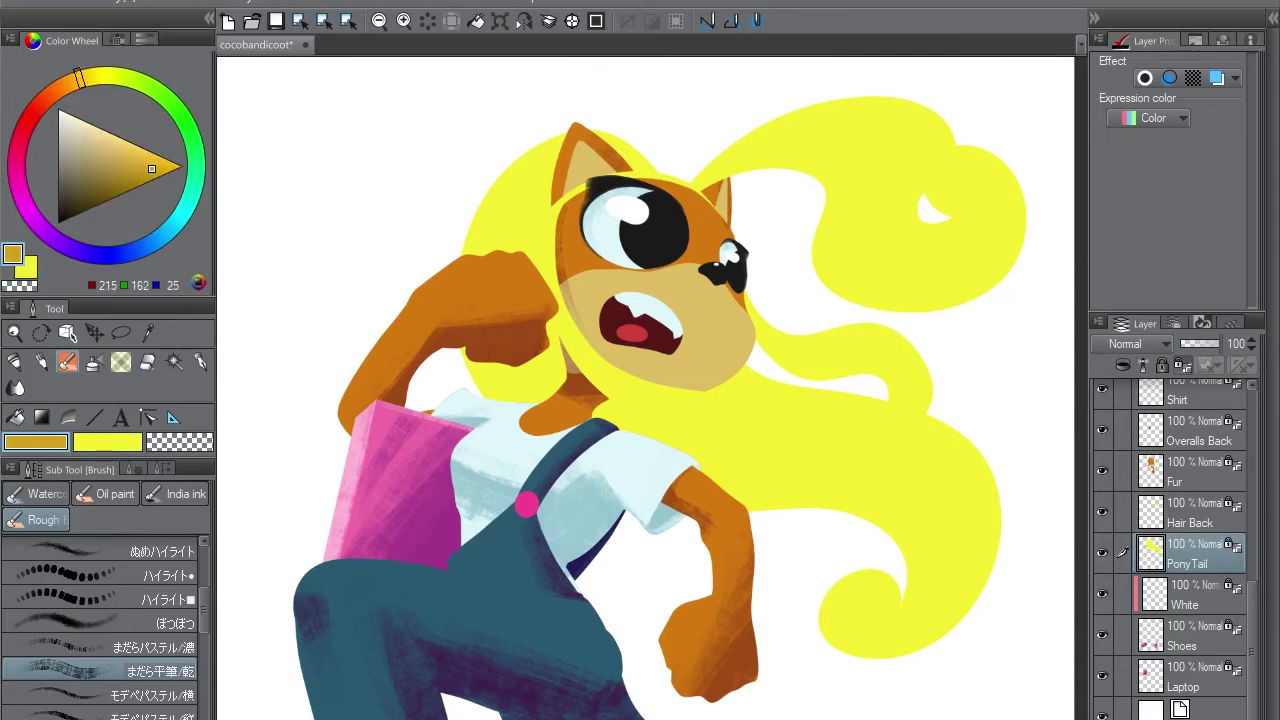
drag(151, 169, 153, 167)
Brush textured golden shadows onto the hair below the raised fist, beside the neck and behind the ear
mouse_move(470, 355)
mouse_down()
mouse_move(560, 410)
mouse_move(605, 412)
mouse_up()
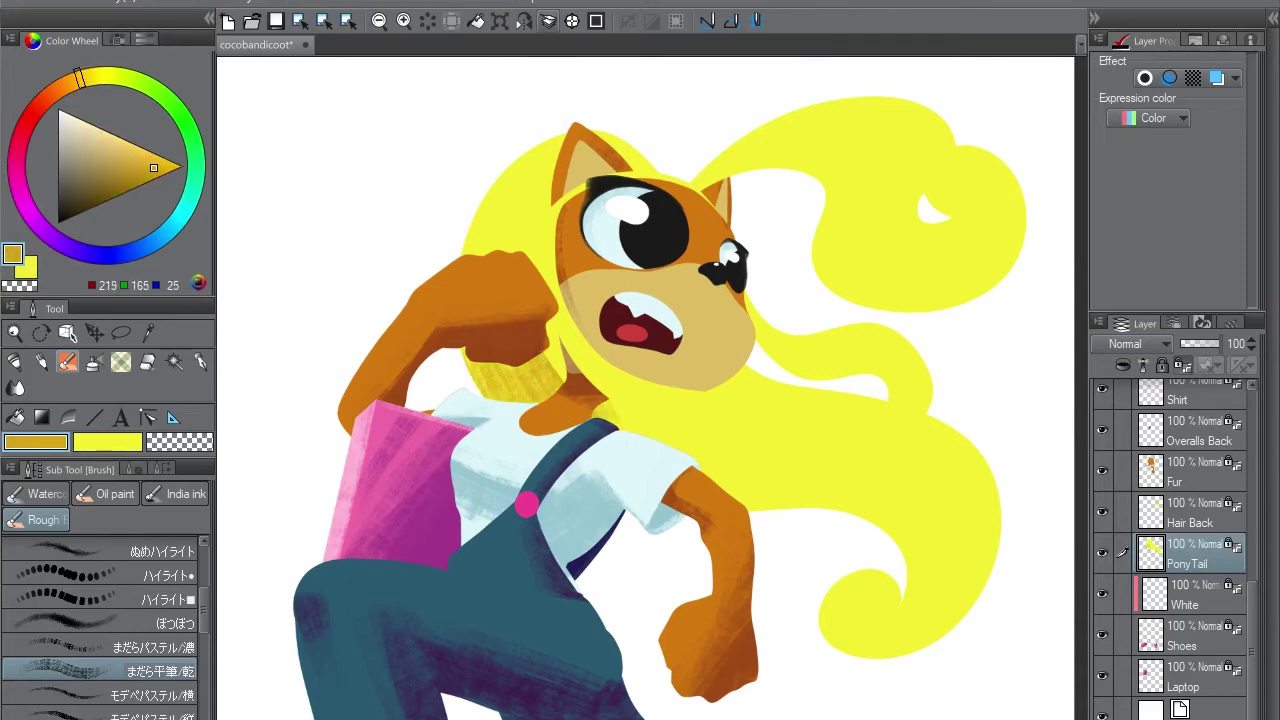
mouse_move(468, 245)
mouse_down()
mouse_move(565, 178)
mouse_move(550, 168)
mouse_up()
key(x)
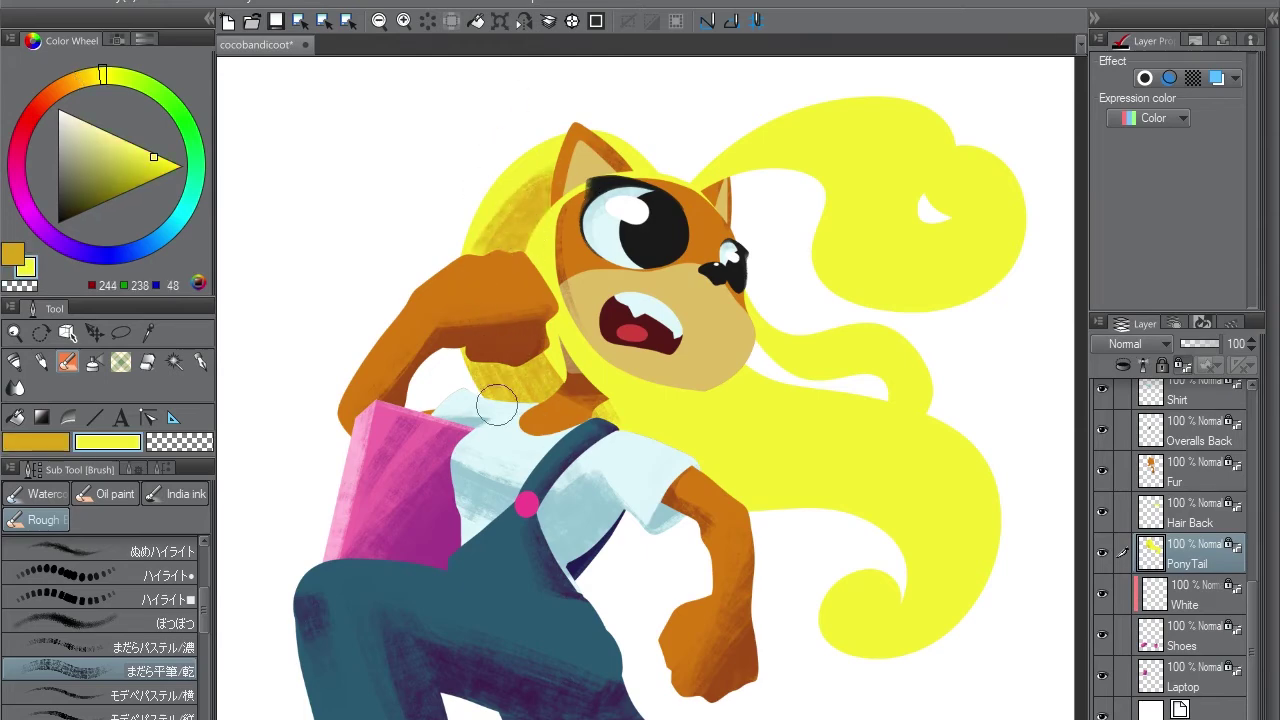
Brush golden shadow along the underside of the lower ponytail and around the outer edge of its curl
key(x)
mouse_move(777, 380)
mouse_down()
mouse_move(497, 666)
mouse_move(605, 455)
mouse_up()
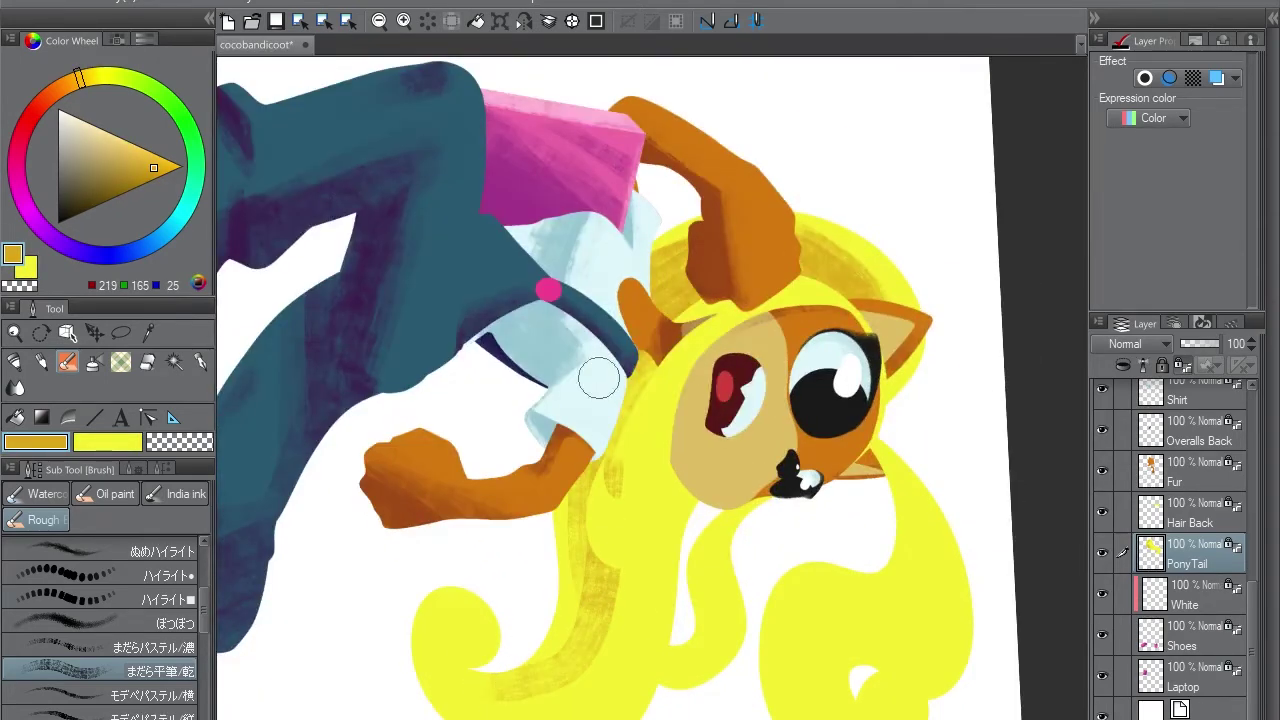
mouse_move(534, 664)
mouse_down()
mouse_move(557, 603)
mouse_move(560, 618)
mouse_move(591, 608)
mouse_up()
key(ctrl+0)
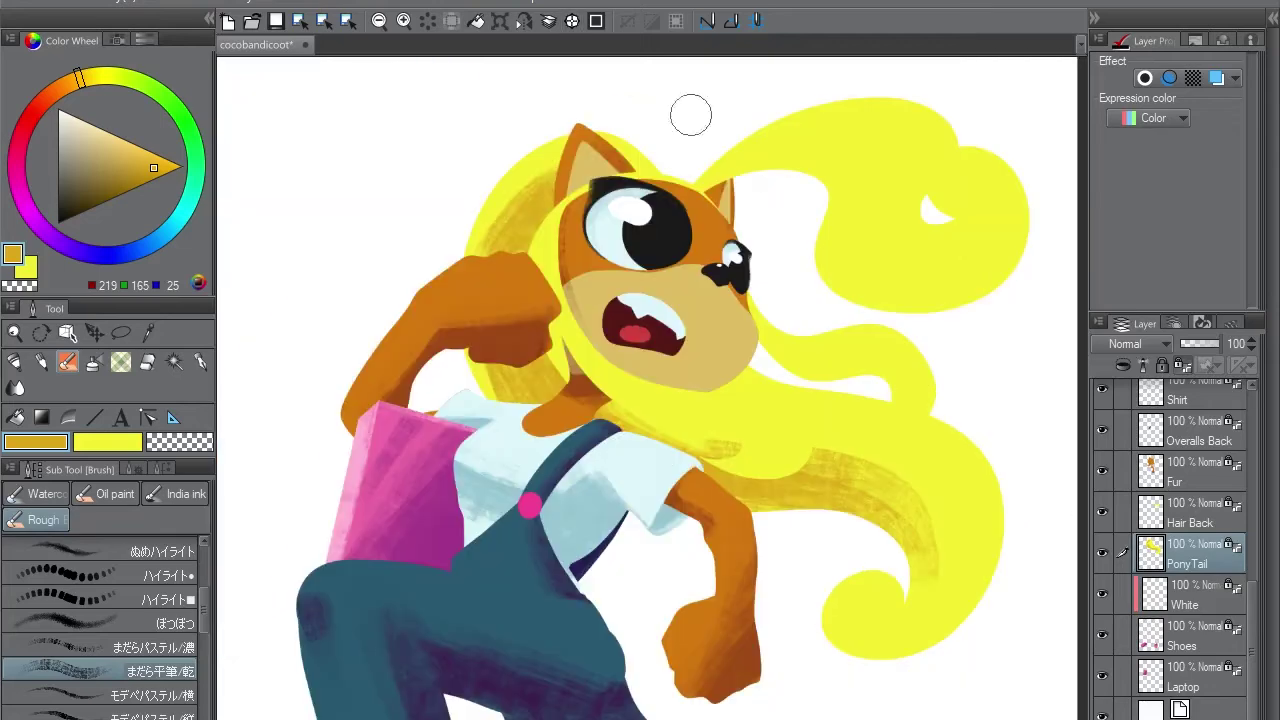
mouse_move(834, 621)
mouse_down()
mouse_move(766, 463)
mouse_move(829, 494)
mouse_move(923, 303)
mouse_up()
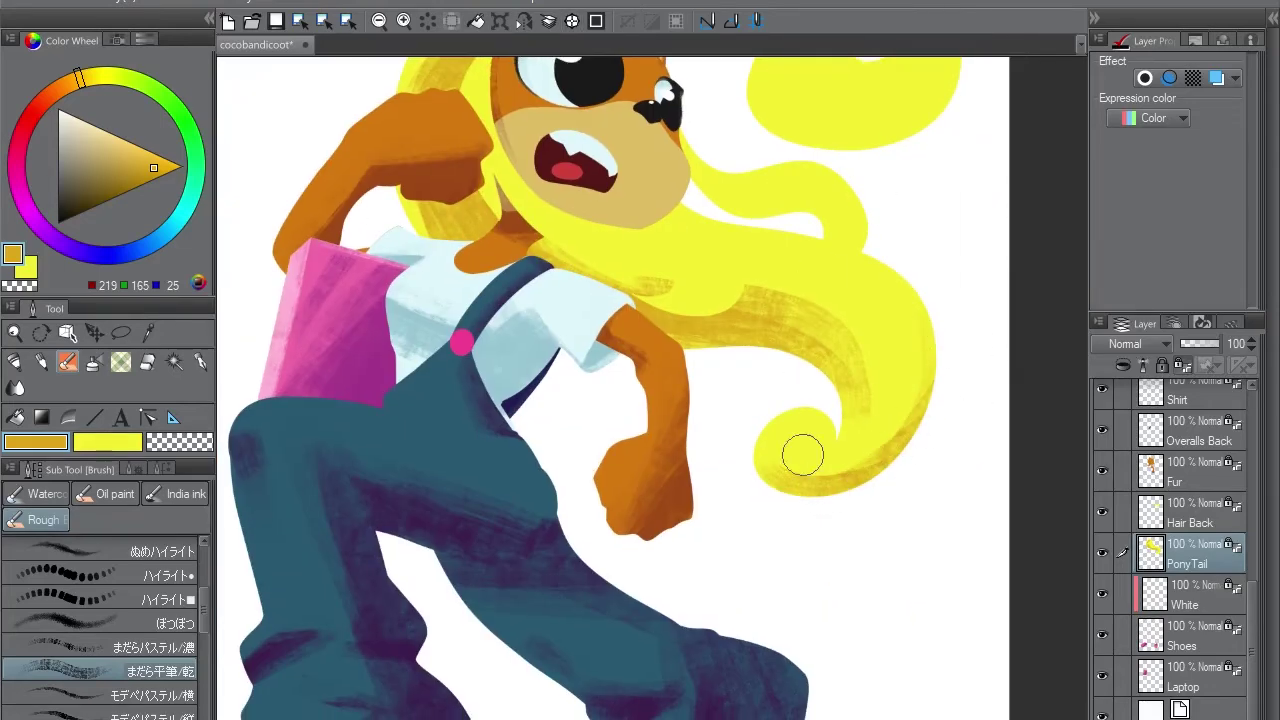
Shade the lower ponytail's curled tip, soften it with the base yellow (RGB 244, 238, 48) and broaden the golden underside shadow
key(ctrl+0)
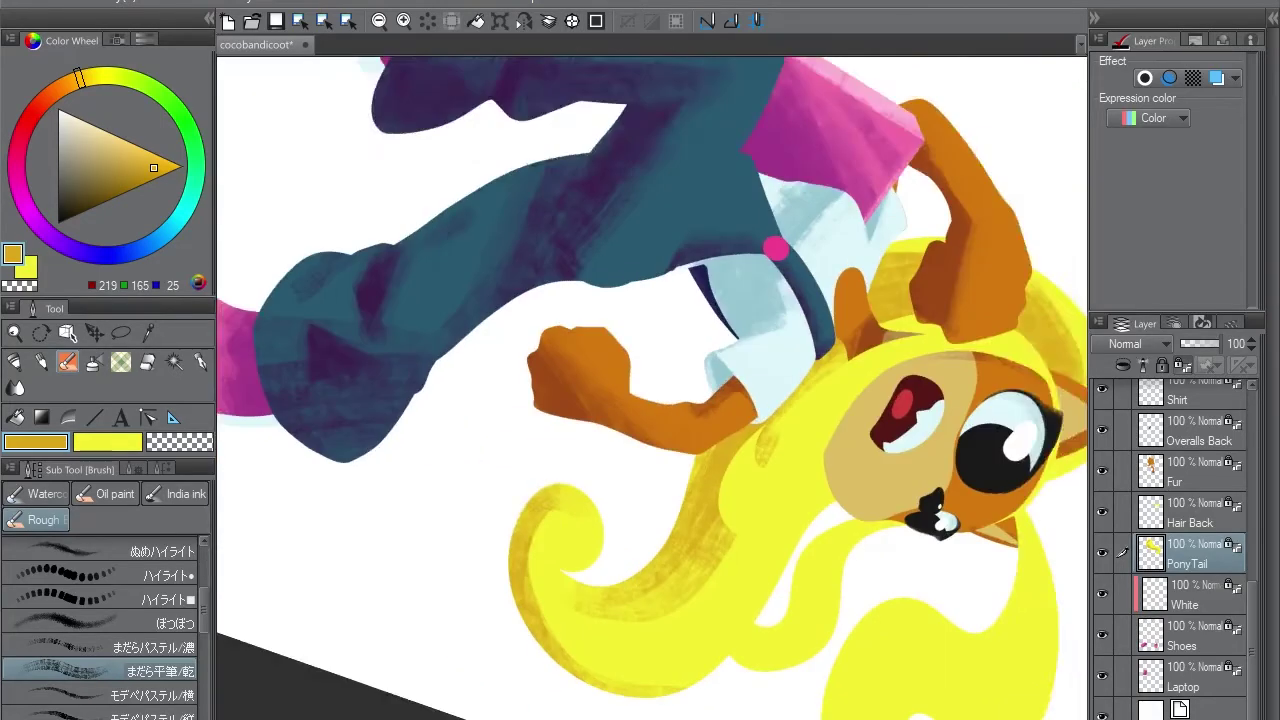
drag(529, 561, 594, 451)
key(x)
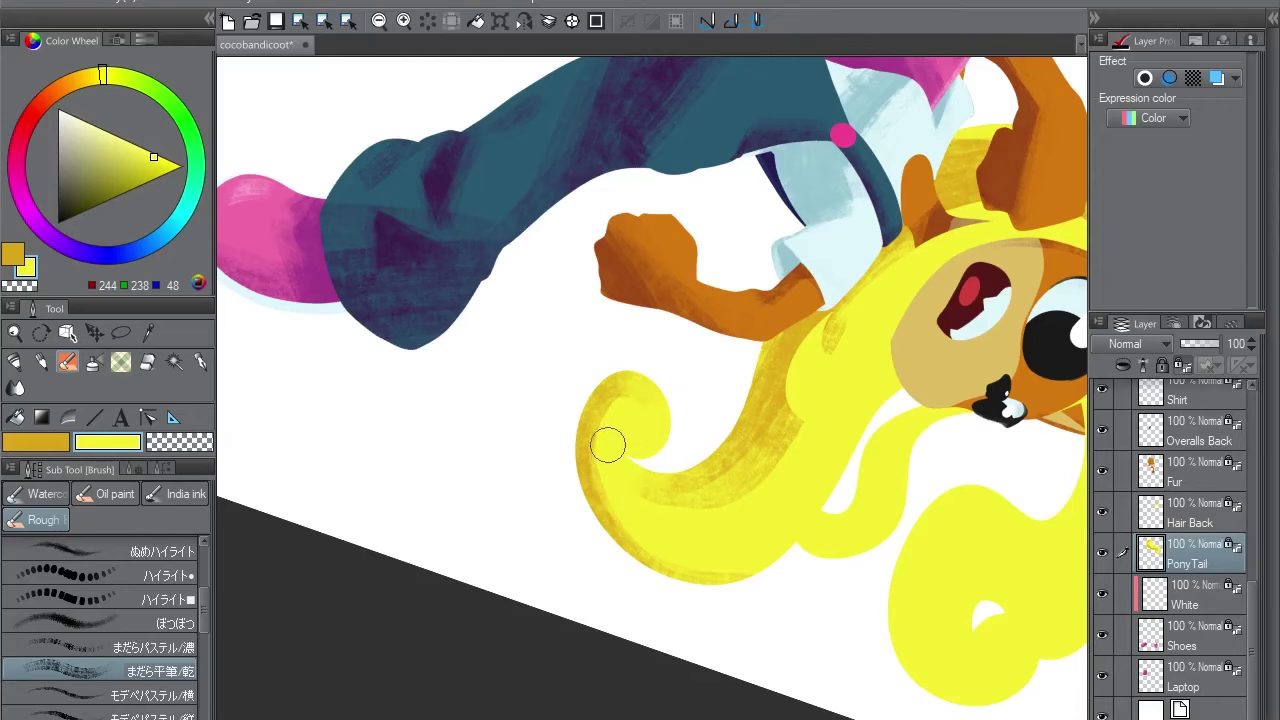
key(ctrl+0)
key(ctrl+0)
key(x)
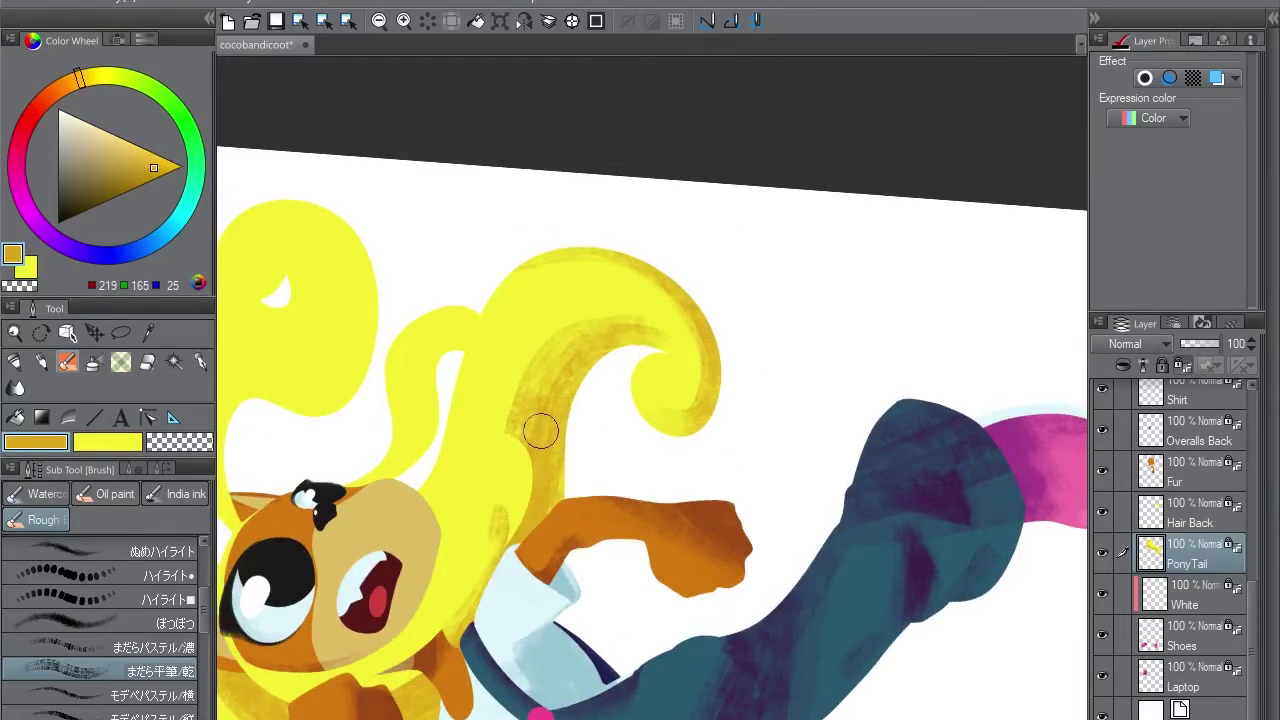
drag(572, 323, 508, 395)
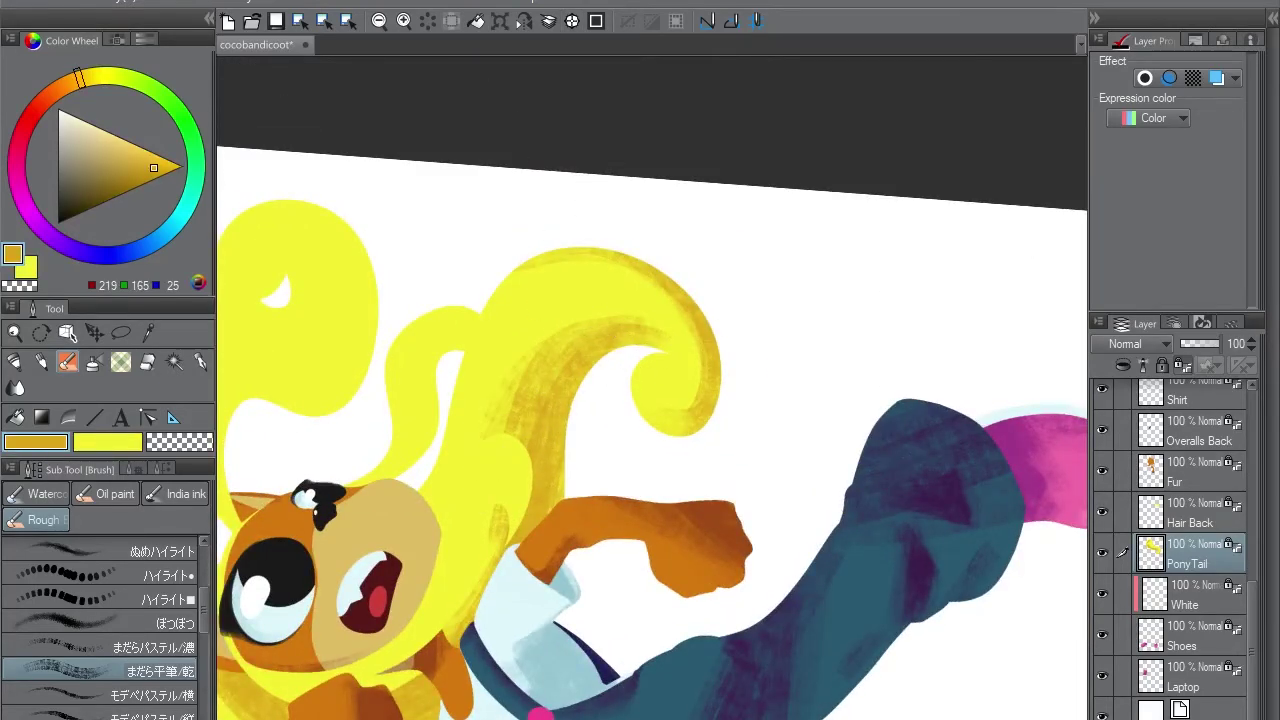
On the Hair Back layer, shade the thin curling lock beside the face in gold and blend it with the base yellow
key(alt+bracketright)
mouse_move(395, 458)
mouse_down()
mouse_move(432, 358)
mouse_move(400, 443)
mouse_up()
mouse_move(496, 361)
mouse_down()
mouse_move(521, 337)
mouse_move(487, 419)
mouse_move(505, 318)
mouse_up()
key(ctrl+0)
key(x)
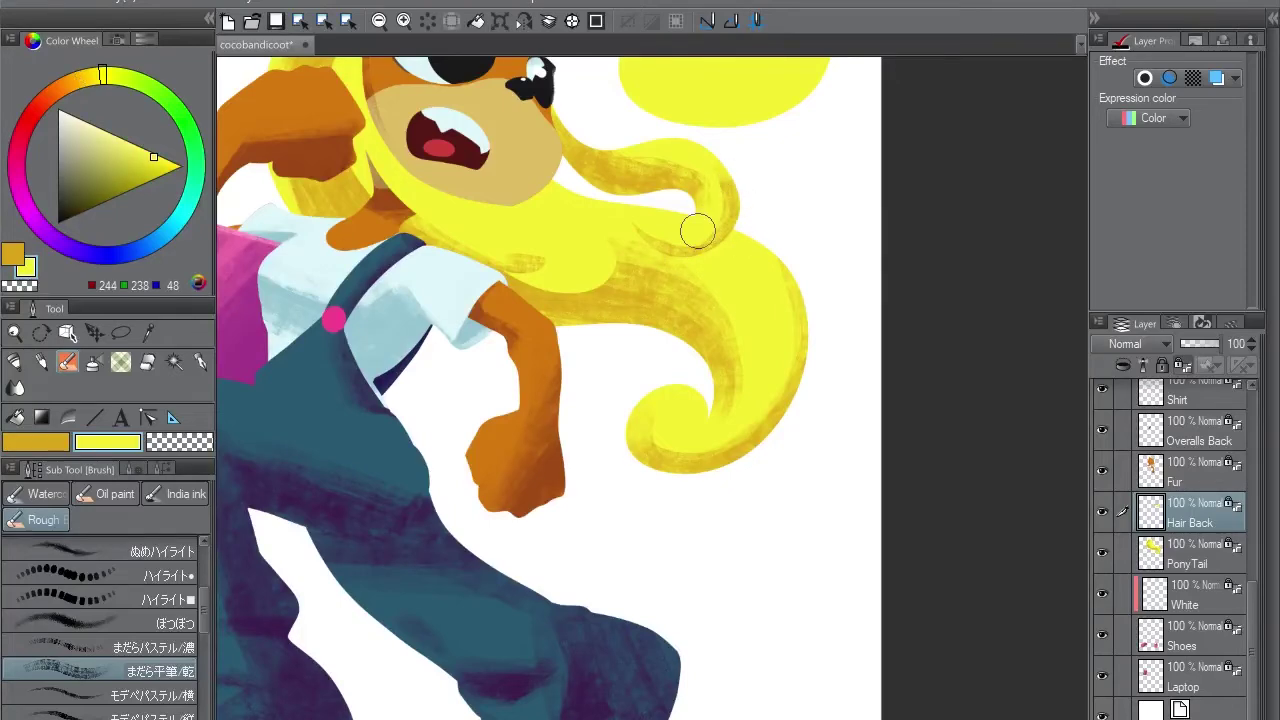
key(minus)
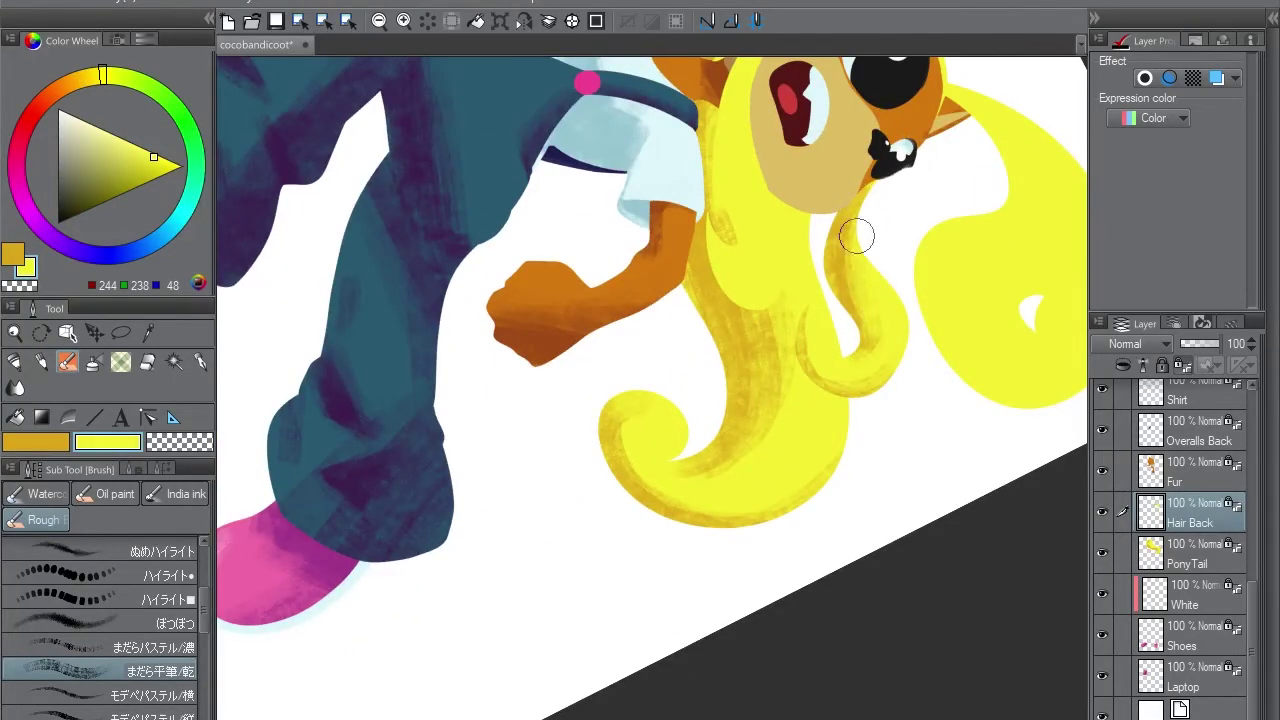
key(x)
On the Hair Front layer, brush golden shadows onto the front lock sweeping below the face and blend in the base yellow
key(alt+bracketright)
key(alt+bracketright)
key(alt+bracketright)
key(alt+bracketright)
key(alt+bracketright)
key(alt+bracketright)
key(alt+bracketright)
key(alt+bracketright)
key(alt+bracketright)
key(alt+bracketright)
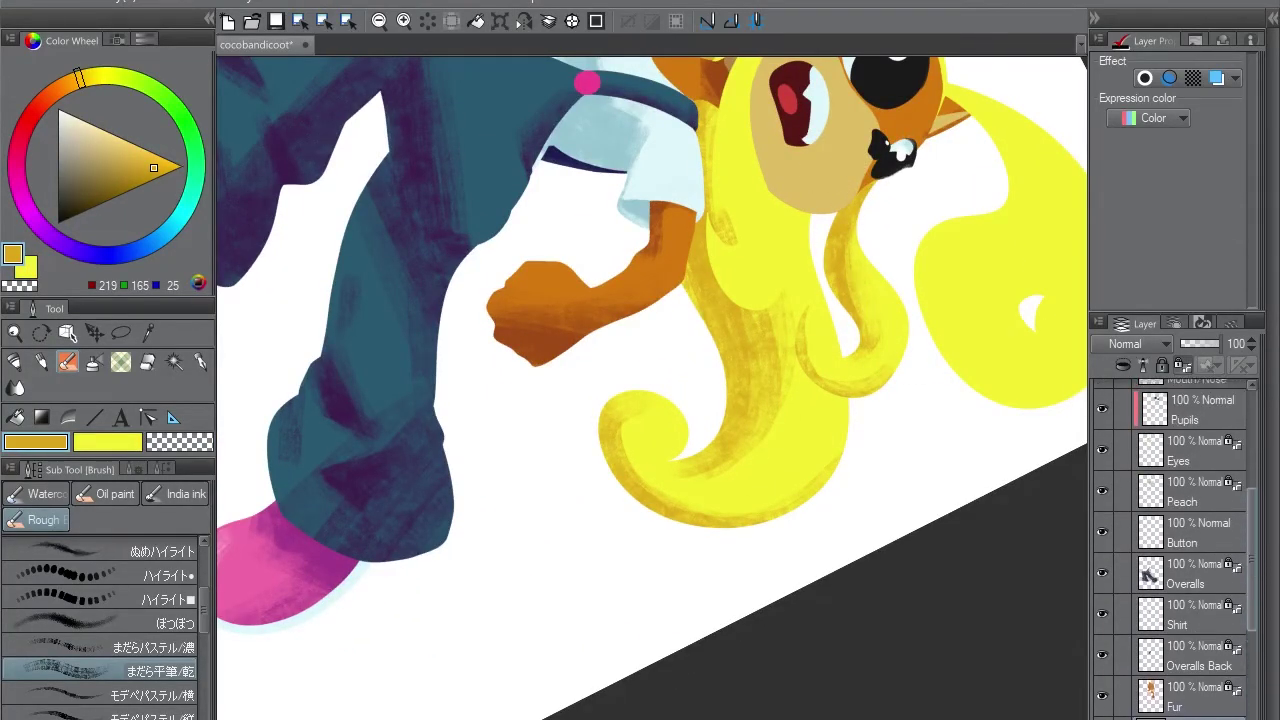
key(ctrl+0)
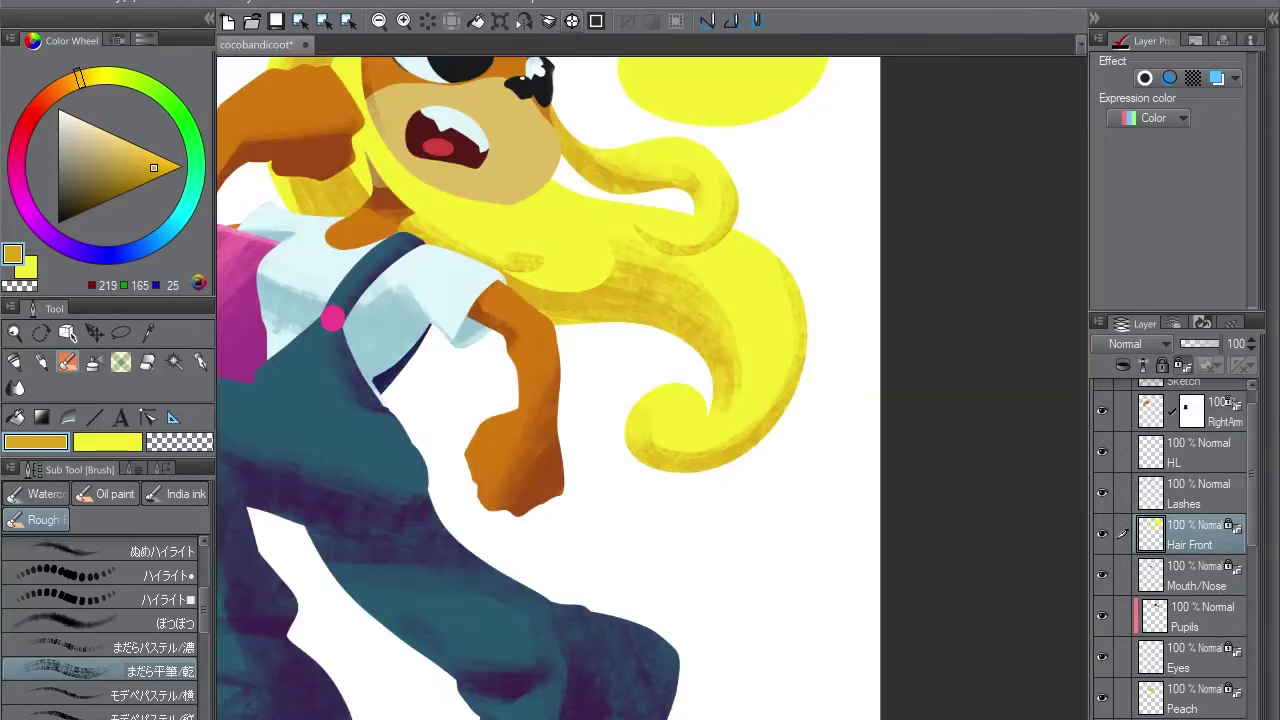
key(x)
key(x)
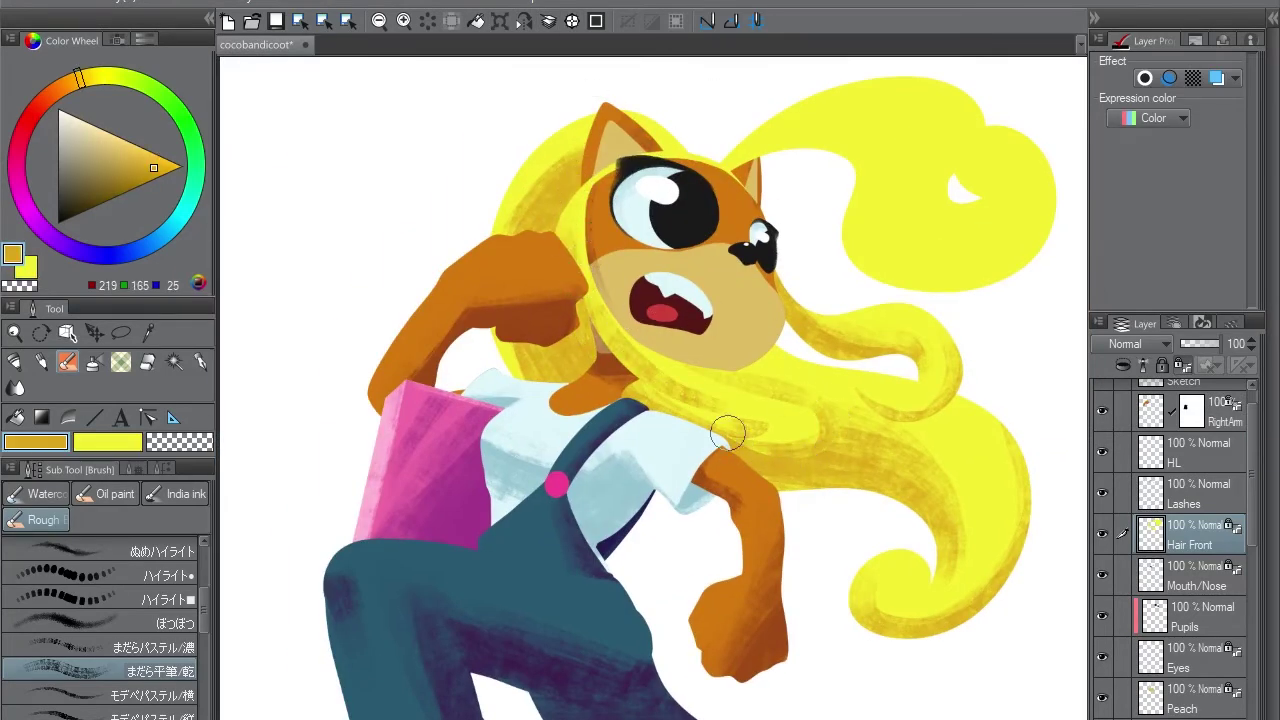
key(x)
drag(789, 428, 697, 390)
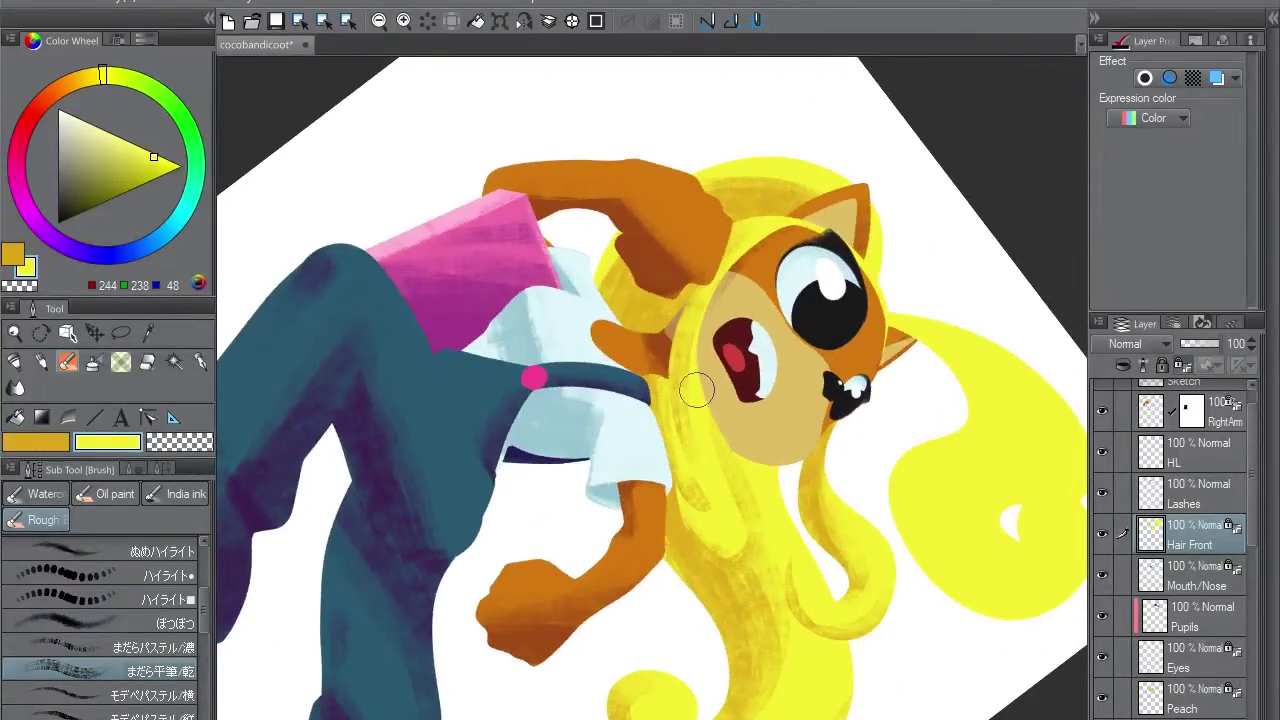
Add finer golden strand strokes along the front lock's edge and its rounded end above the sleeve
key(x)
drag(690, 270, 668, 362)
drag(710, 478, 695, 510)
drag(705, 425, 700, 515)
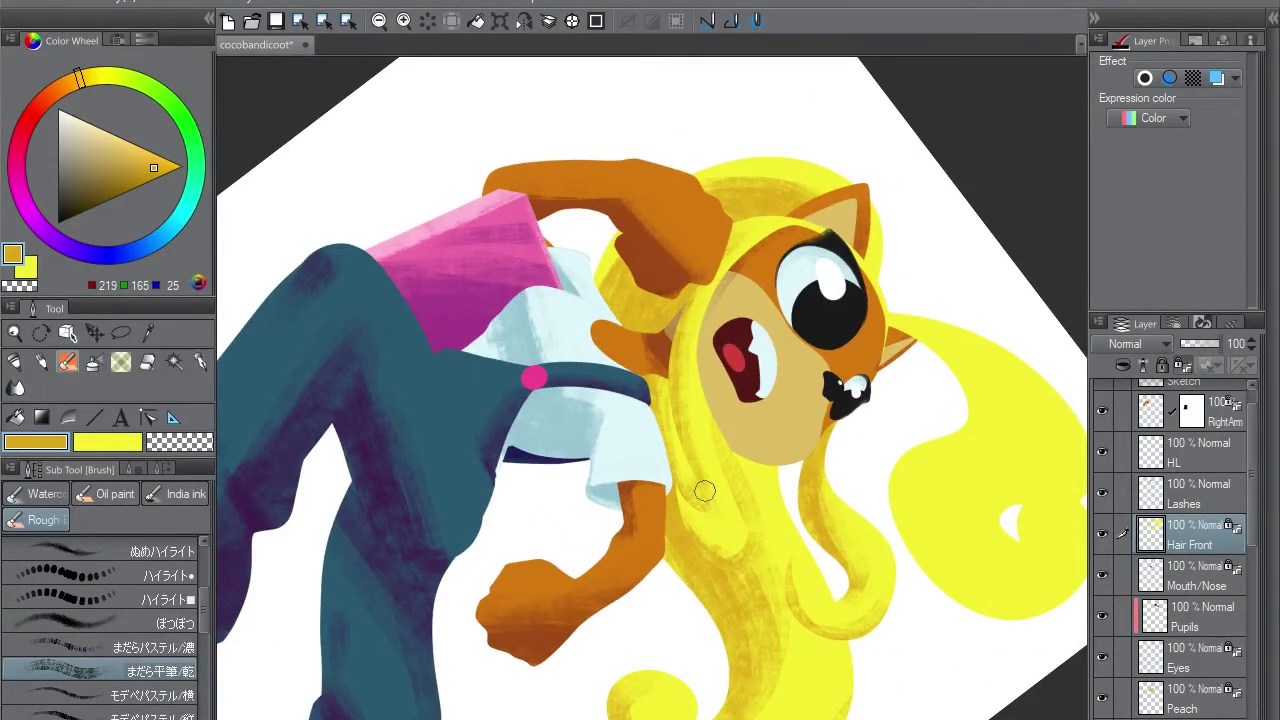
drag(715, 470, 710, 515)
Refine the front hair's shading around the cheek and forehead, alternating the gold shadow and base yellow
key(x)
key(x)
mouse_move(678, 277)
mouse_down()
mouse_move(753, 222)
mouse_move(804, 230)
mouse_up()
key(x)
key(x)
key(x)
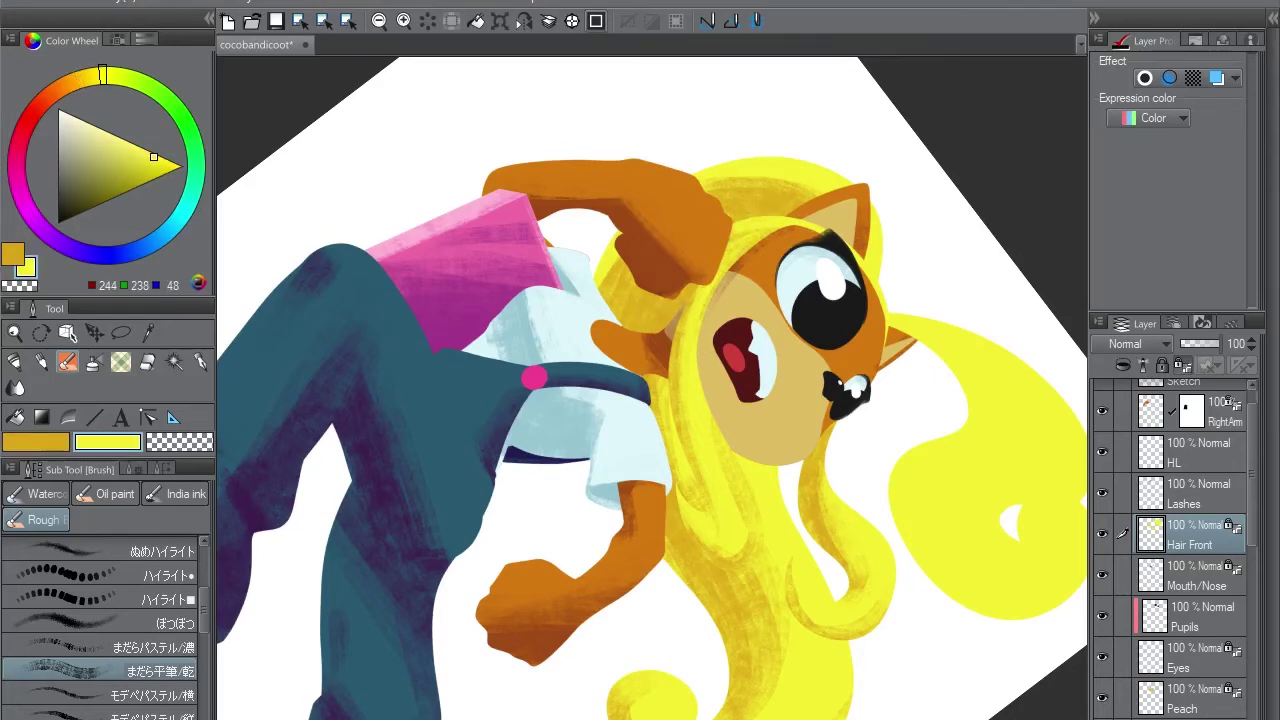
Shade the large upper hair curl in gold along its underside, outer edge and around the small opening
key(ctrl+at)
scroll(1170, 548, down, 3)
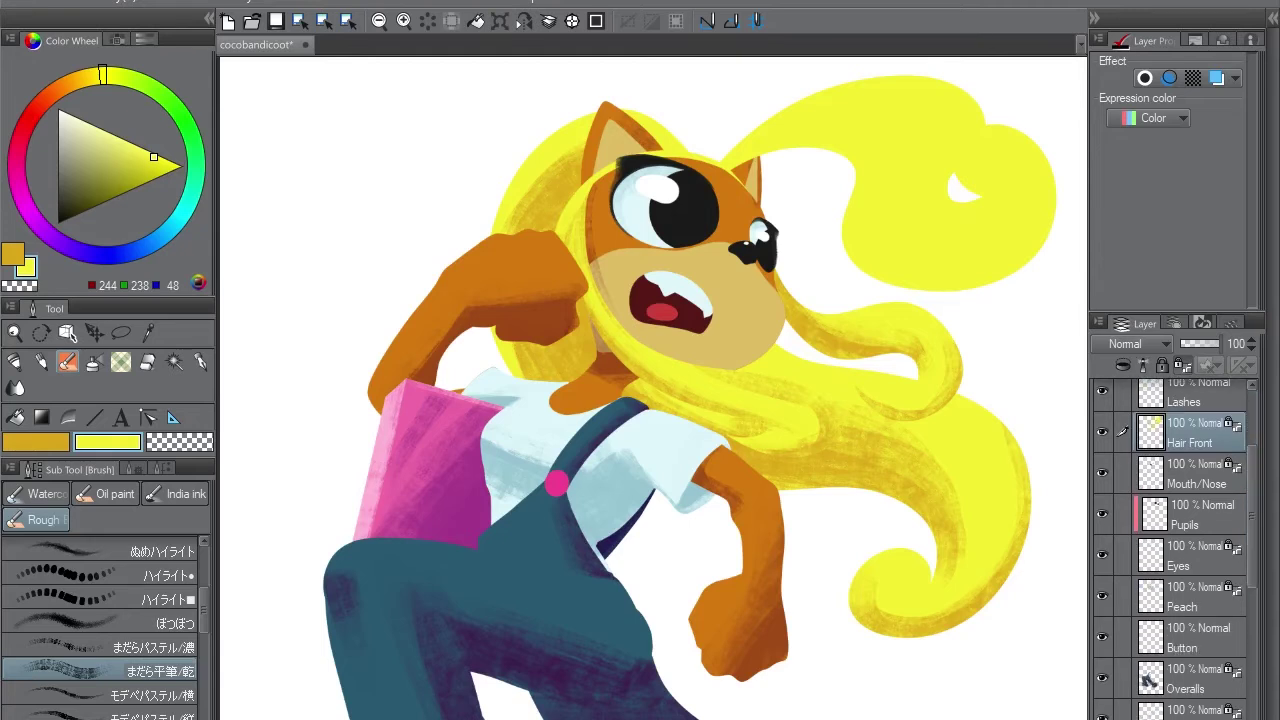
key(ctrl+minus)
key(x)
mouse_move(880, 238)
mouse_down()
mouse_move(851, 277)
mouse_move(840, 229)
mouse_up()
key(x)
mouse_move(855, 290)
mouse_down()
mouse_move(890, 254)
mouse_move(827, 219)
mouse_move(826, 190)
mouse_move(833, 240)
mouse_move(829, 204)
mouse_move(818, 298)
mouse_move(813, 226)
mouse_move(823, 229)
mouse_move(795, 289)
mouse_move(839, 290)
mouse_move(830, 341)
mouse_move(910, 264)
mouse_move(907, 334)
mouse_move(710, 305)
mouse_move(723, 240)
mouse_move(635, 262)
mouse_up()
key(x)
drag(753, 254, 694, 386)
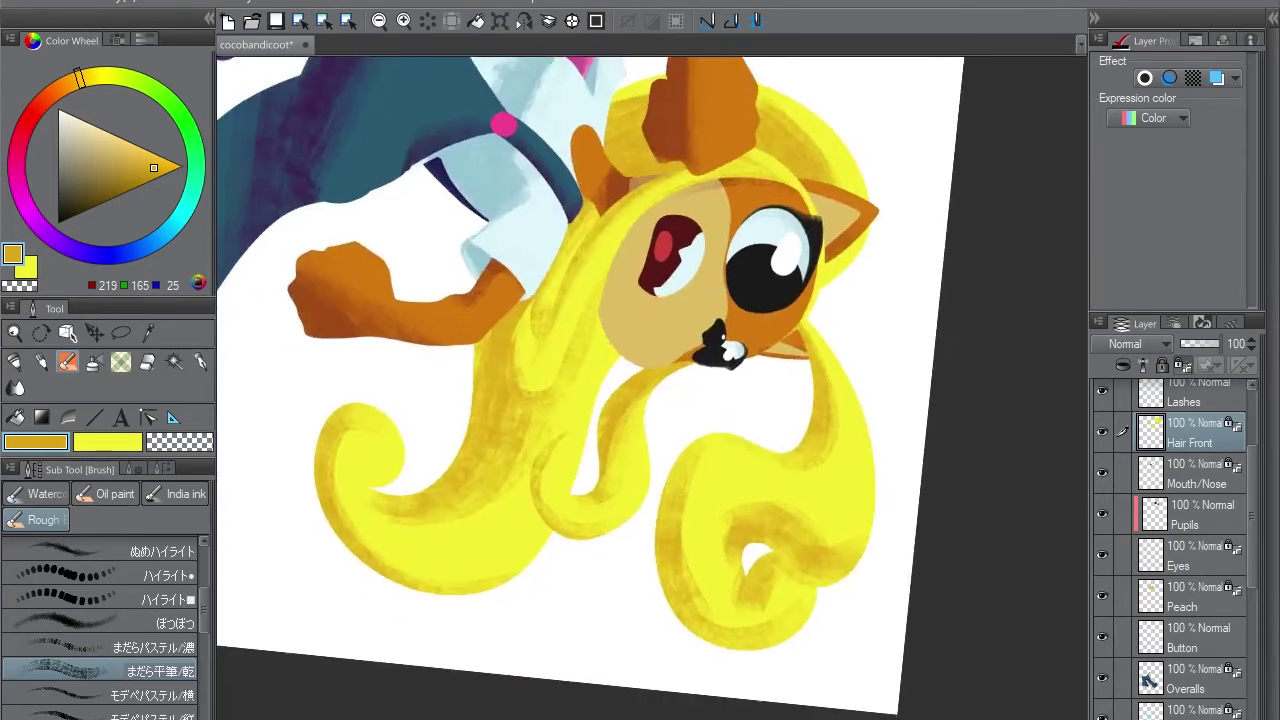
Blend the upper curl's golden shadows with the base yellow to smooth the transitions around the fold
key(x)
key(x)
key(x)
mouse_move(690, 480)
mouse_down()
mouse_move(728, 540)
mouse_move(546, 331)
mouse_up()
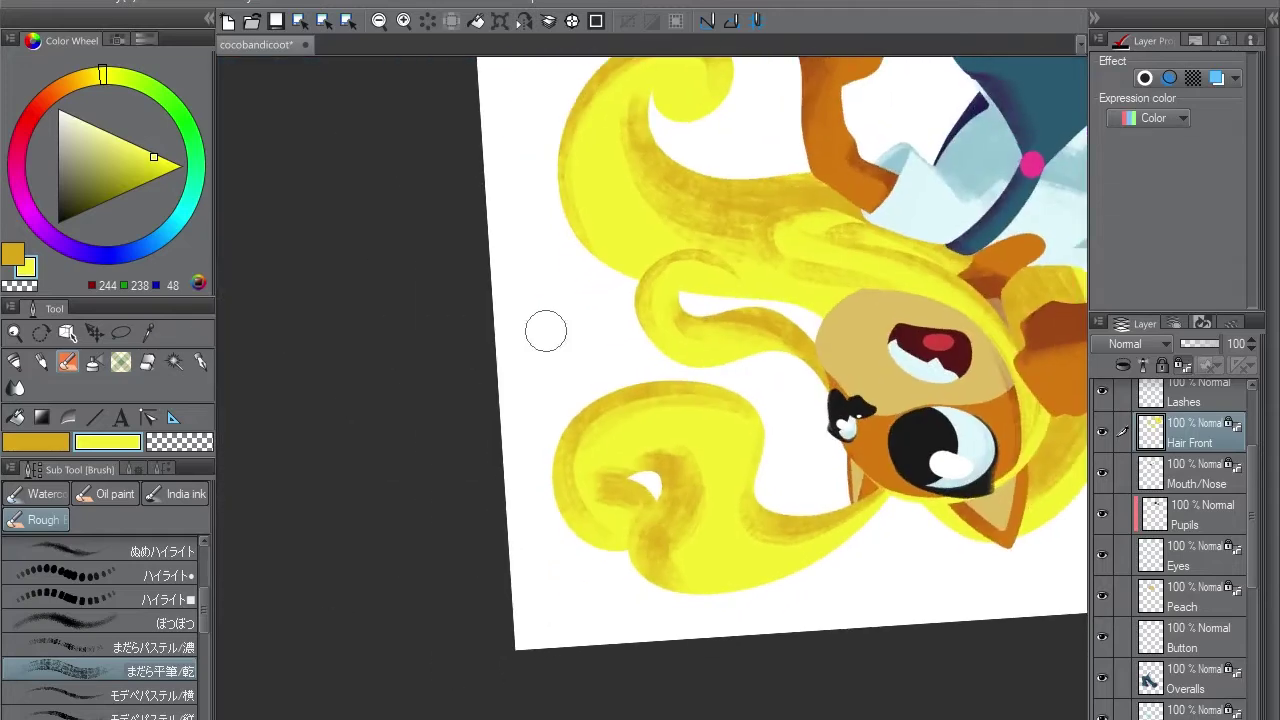
key(x)
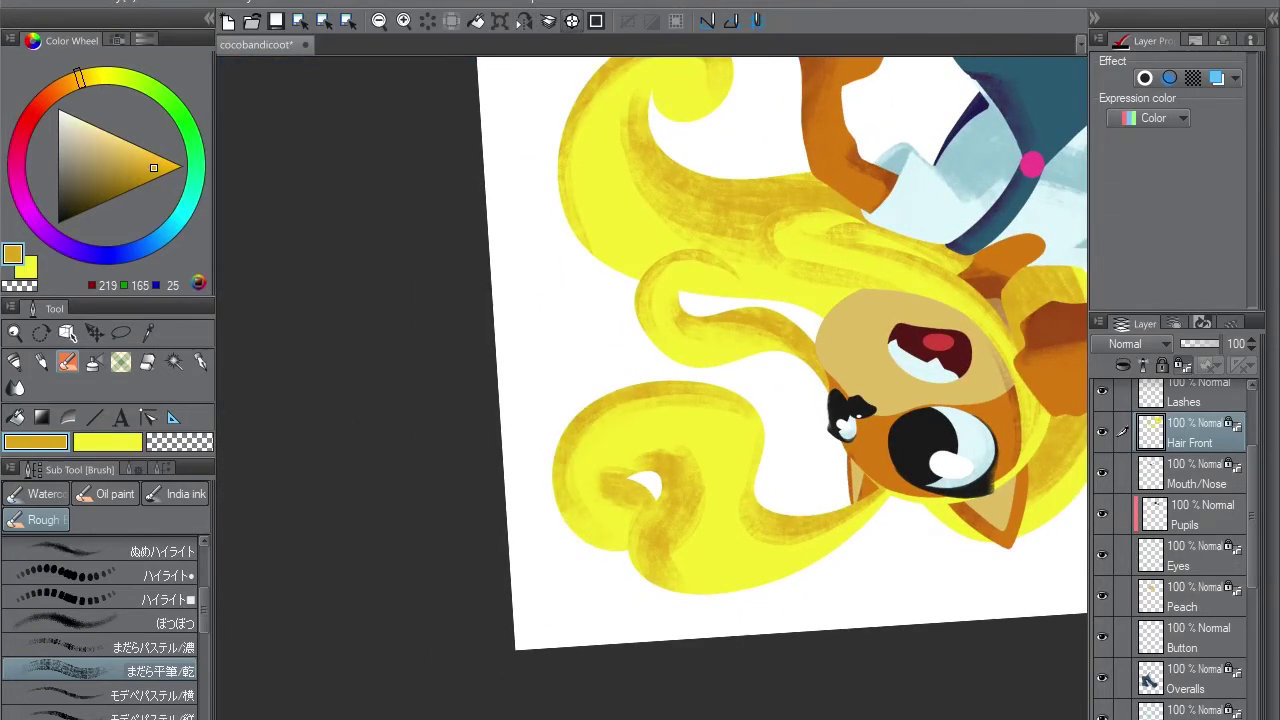
key(ctrl+@)
key(x)
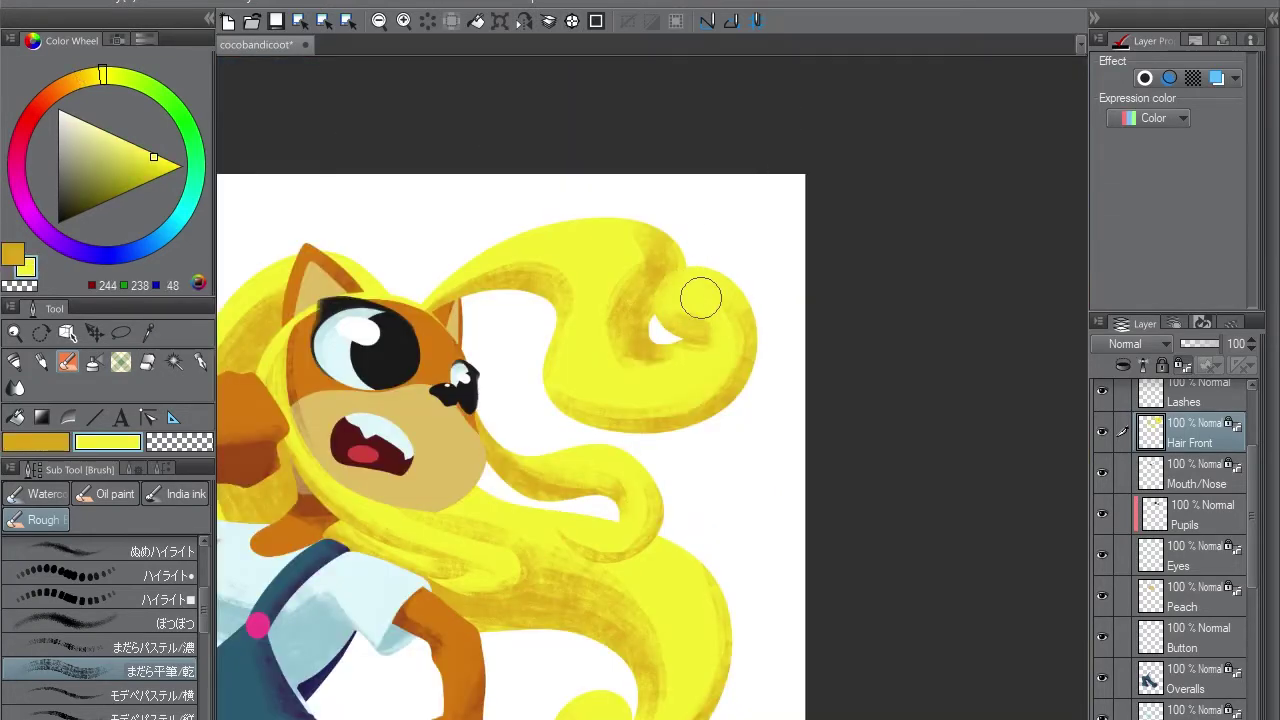
Paint a small golden spiral inside the tip of the upper hair curl and clean its edges with the base yellow
key(x)
drag(713, 323, 708, 306)
key(x)
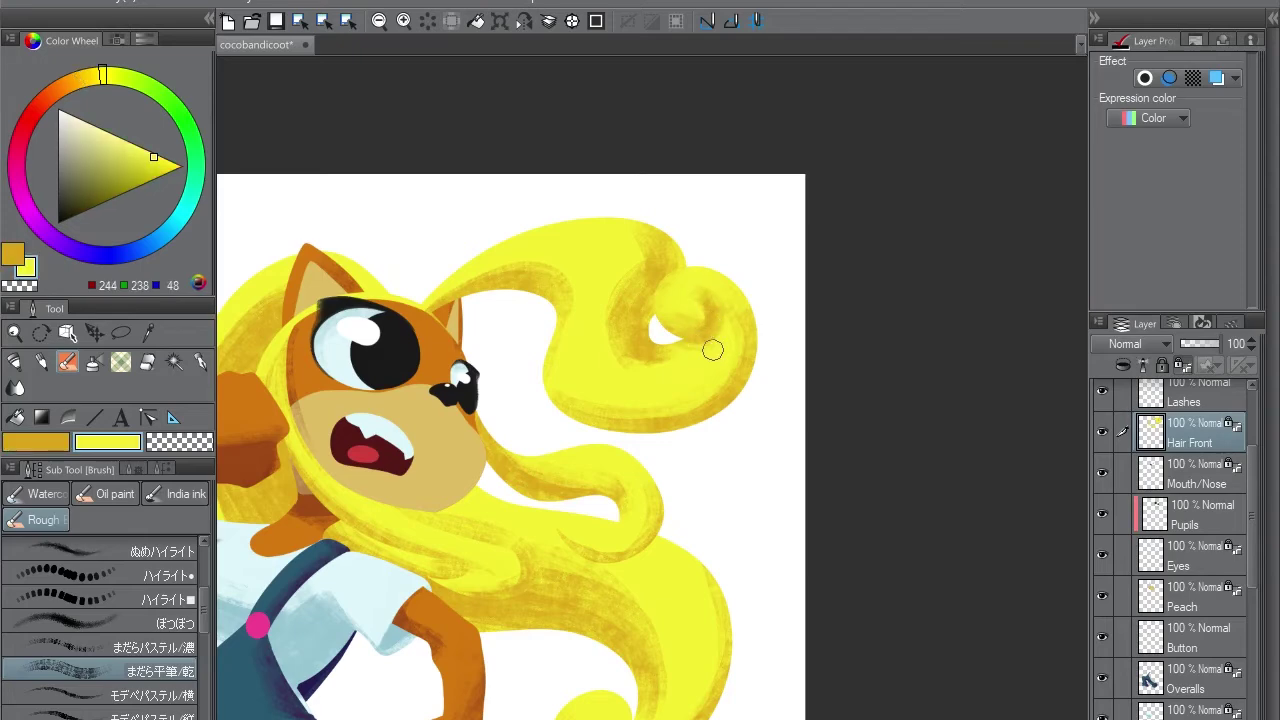
key(x)
key(x)
key(Tab)
key(Tab)
drag(700, 300, 540, 351)
key(x)
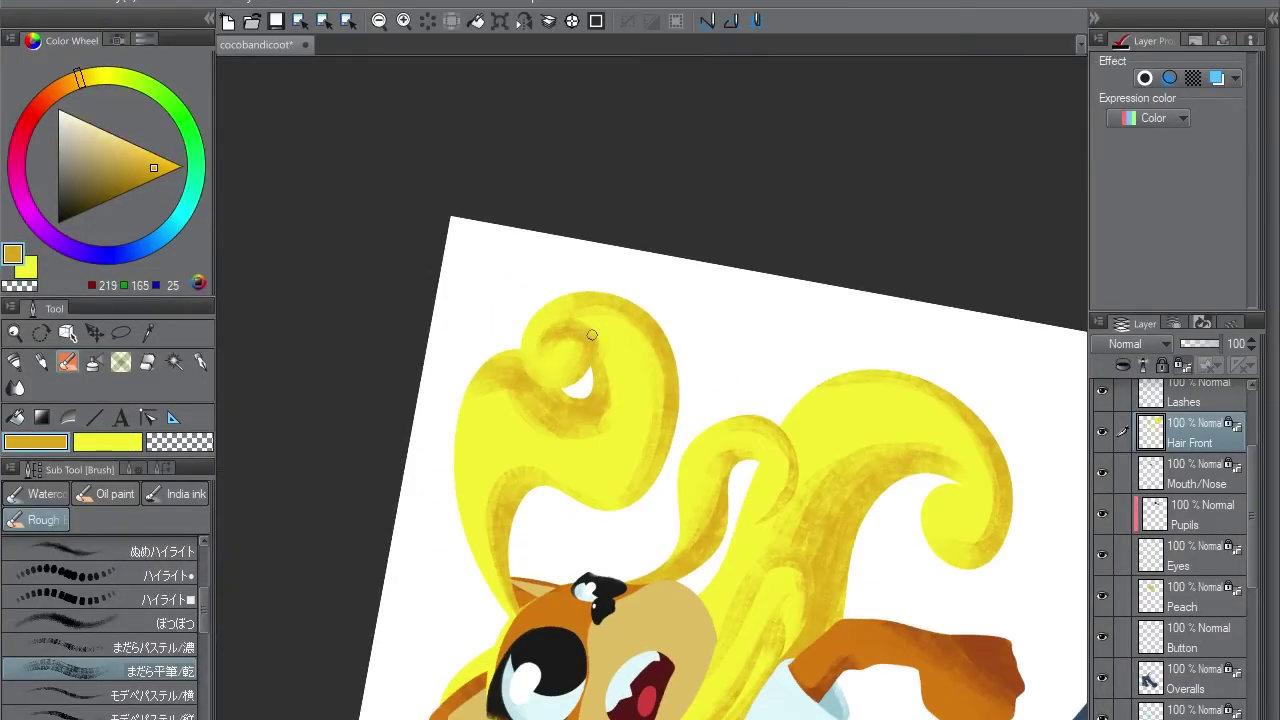
key(x)
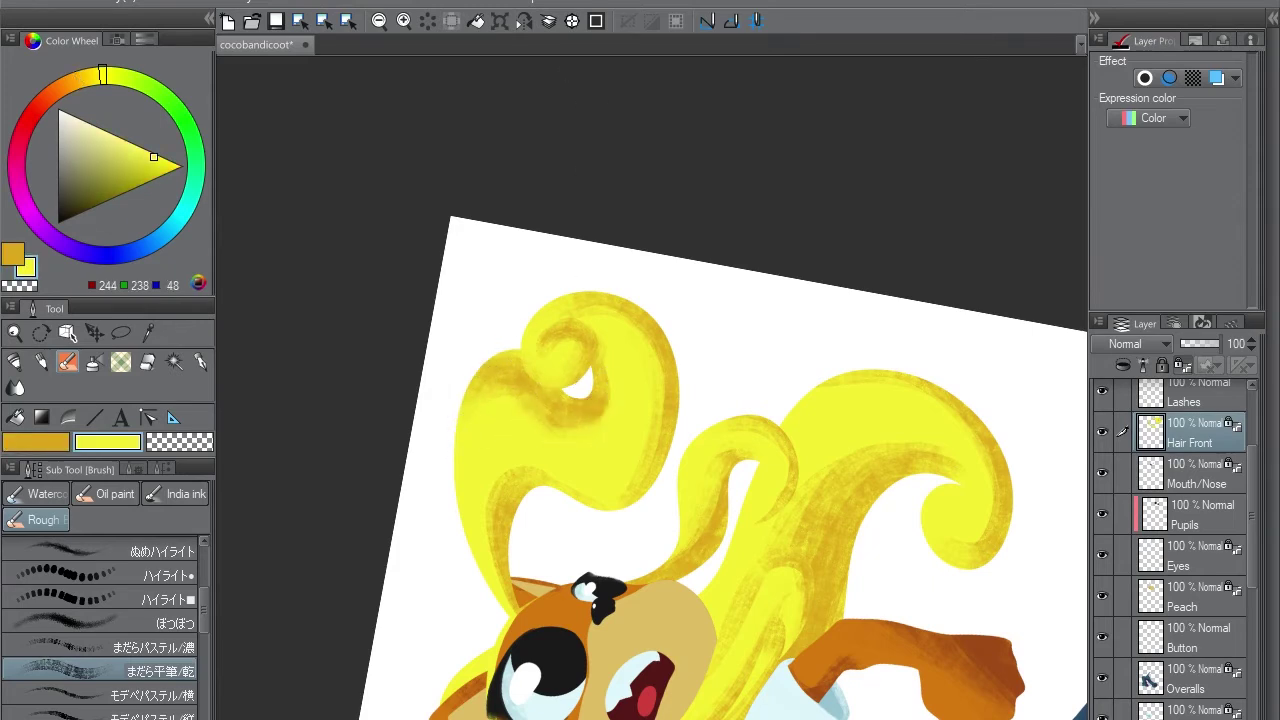
On the PonyTail layer, extend the golden shadow along the lower ponytail's inner curve and blend it with the base yellow
key(ctrl+0)
key(x)
drag(549, 294, 965, 301)
scroll(1175, 550, down, 5)
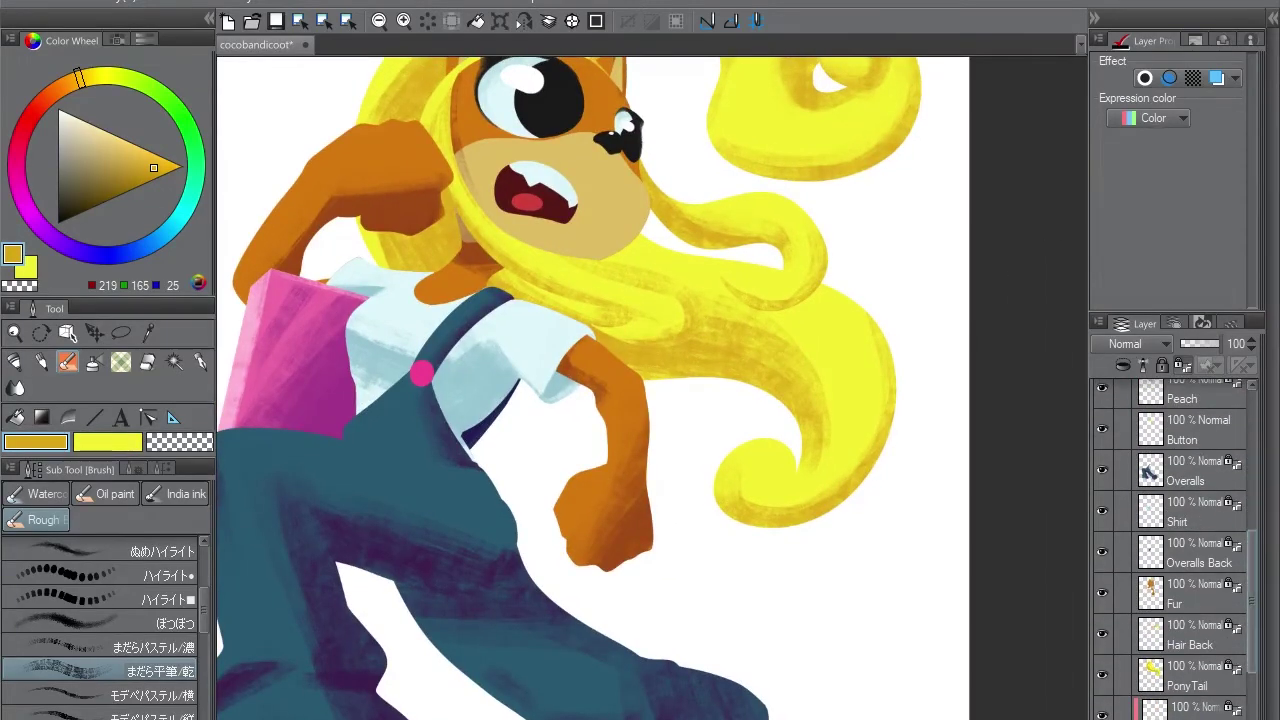
click(1190, 680)
key(h)
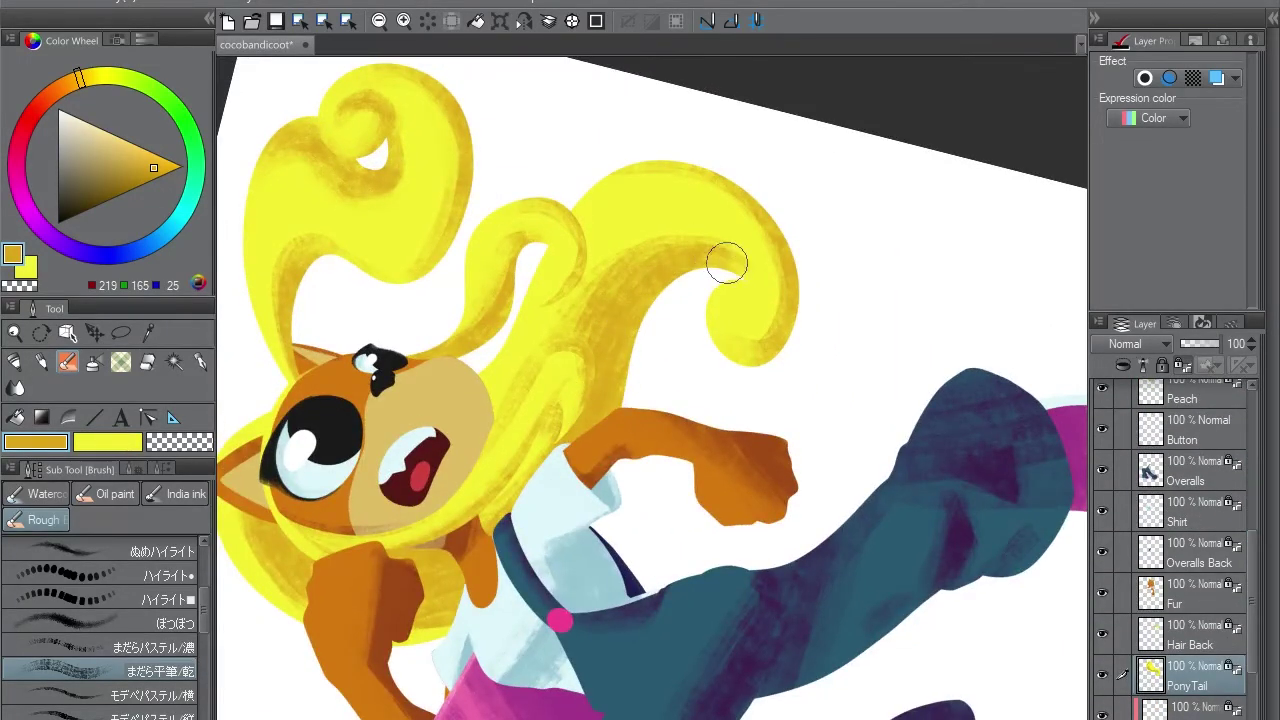
key(x)
key(Tab)
mouse_move(580, 300)
mouse_down()
mouse_move(603, 266)
mouse_move(651, 249)
mouse_up()
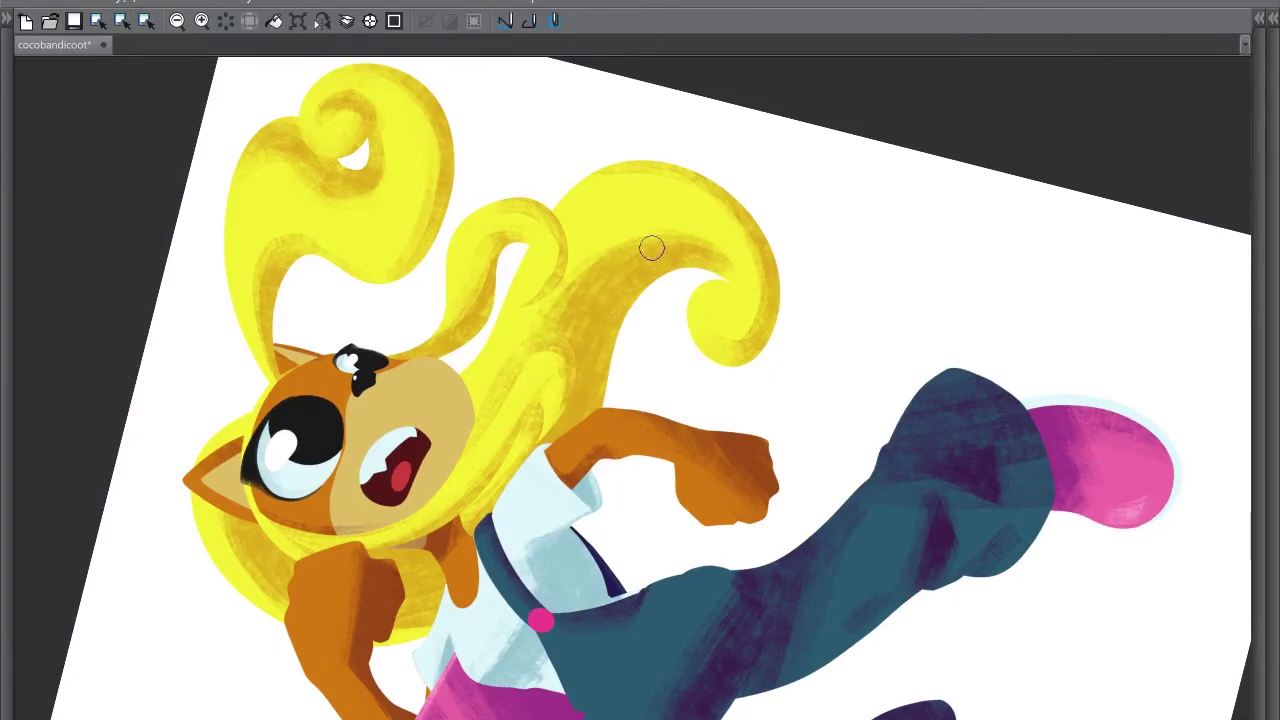
mouse_move(526, 314)
mouse_down()
mouse_move(548, 290)
mouse_move(715, 254)
mouse_up()
key(h)
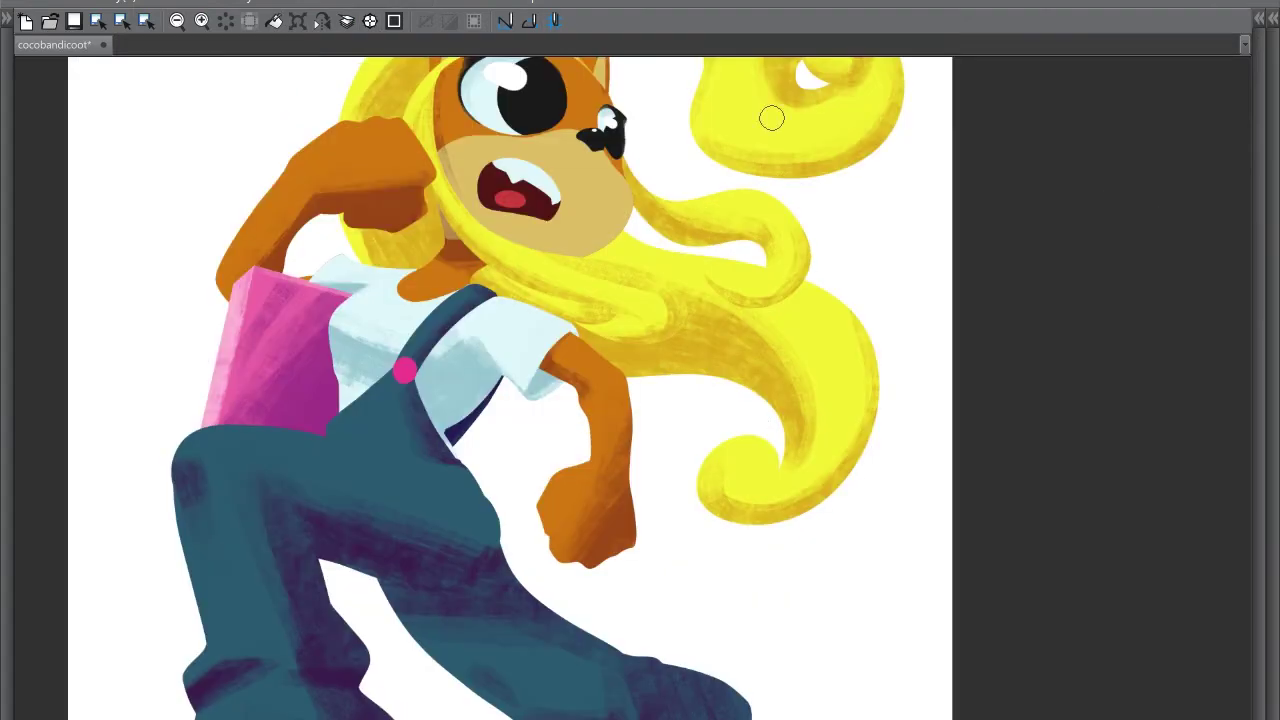
Shape a spiral in the lower ponytail's curled tip and soften its outer-edge shadow using the base yellow and gold
key(Tab)
key(x)
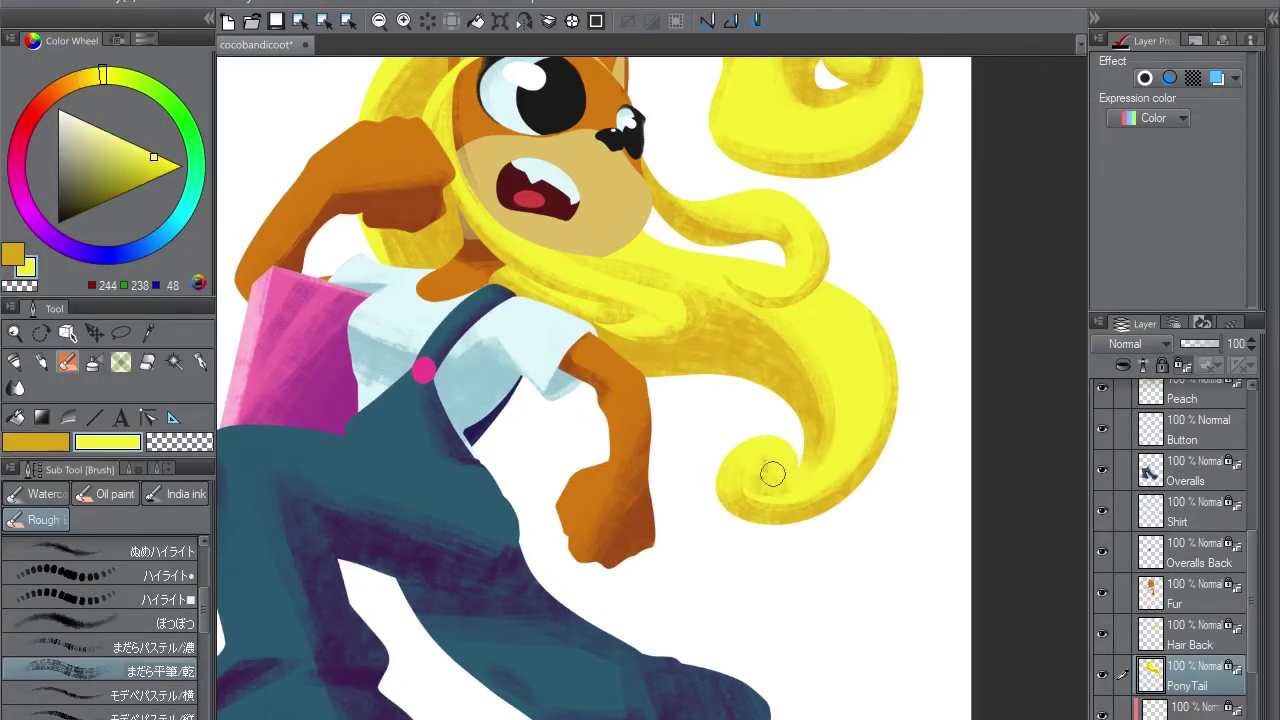
drag(739, 492, 842, 465)
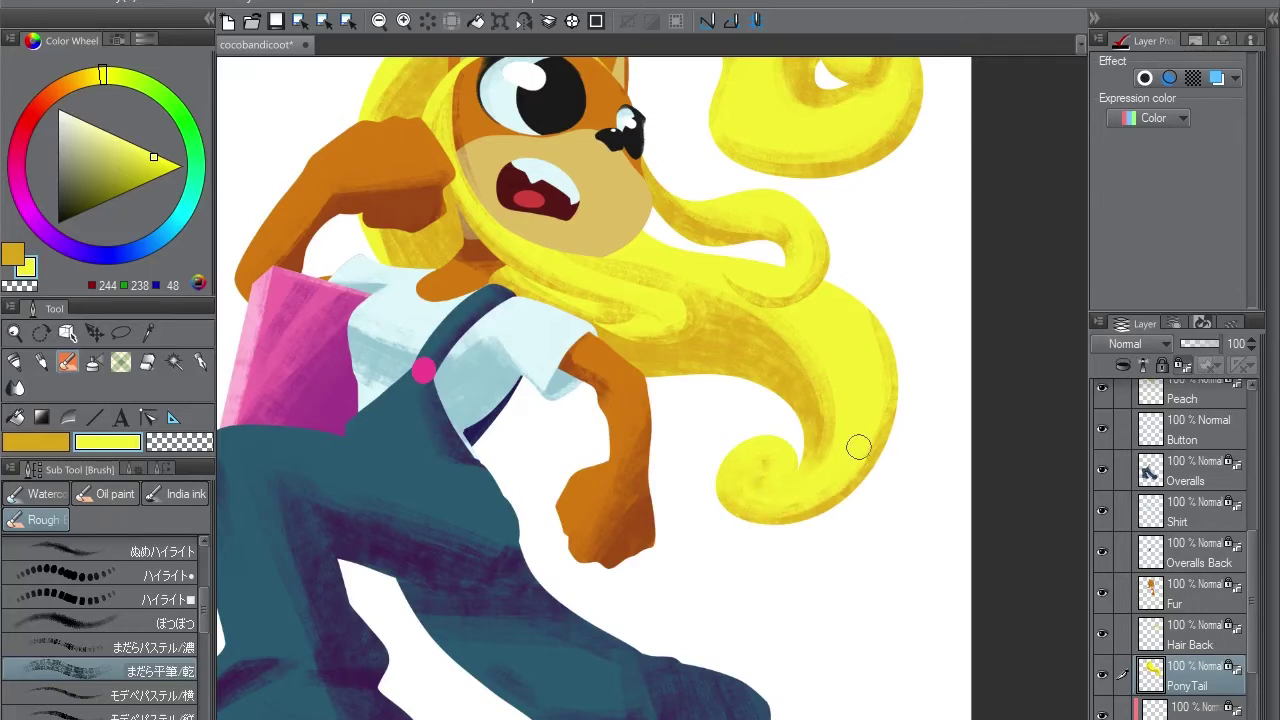
key(x)
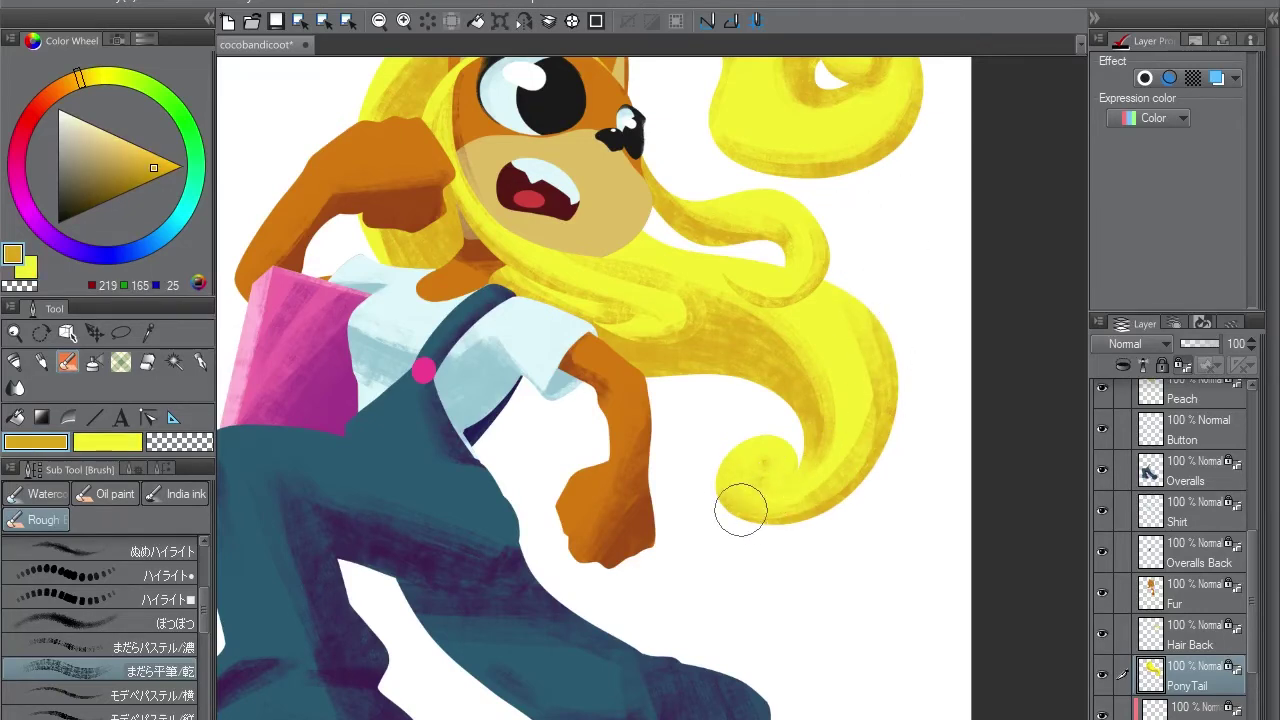
key(x)
mouse_move(738, 508)
mouse_down()
mouse_move(749, 480)
mouse_move(700, 290)
mouse_up()
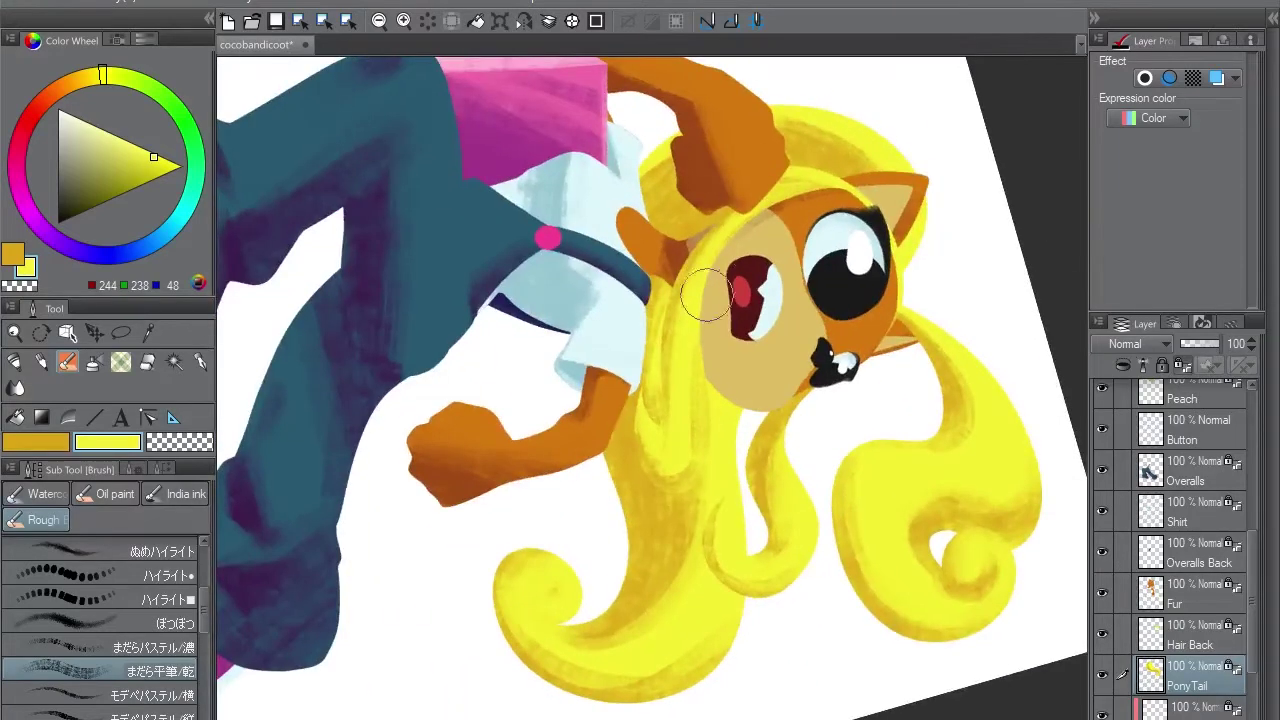
Blend golden shadow and base yellow on the PonyTail layer where the hair emerges beneath the front lock and small curl
key(x)
key(x)
mouse_move(696, 396)
mouse_down()
mouse_move(673, 553)
mouse_move(691, 555)
mouse_move(667, 617)
mouse_move(675, 281)
mouse_move(665, 616)
mouse_move(634, 452)
mouse_up()
key(x)
drag(729, 523, 726, 405)
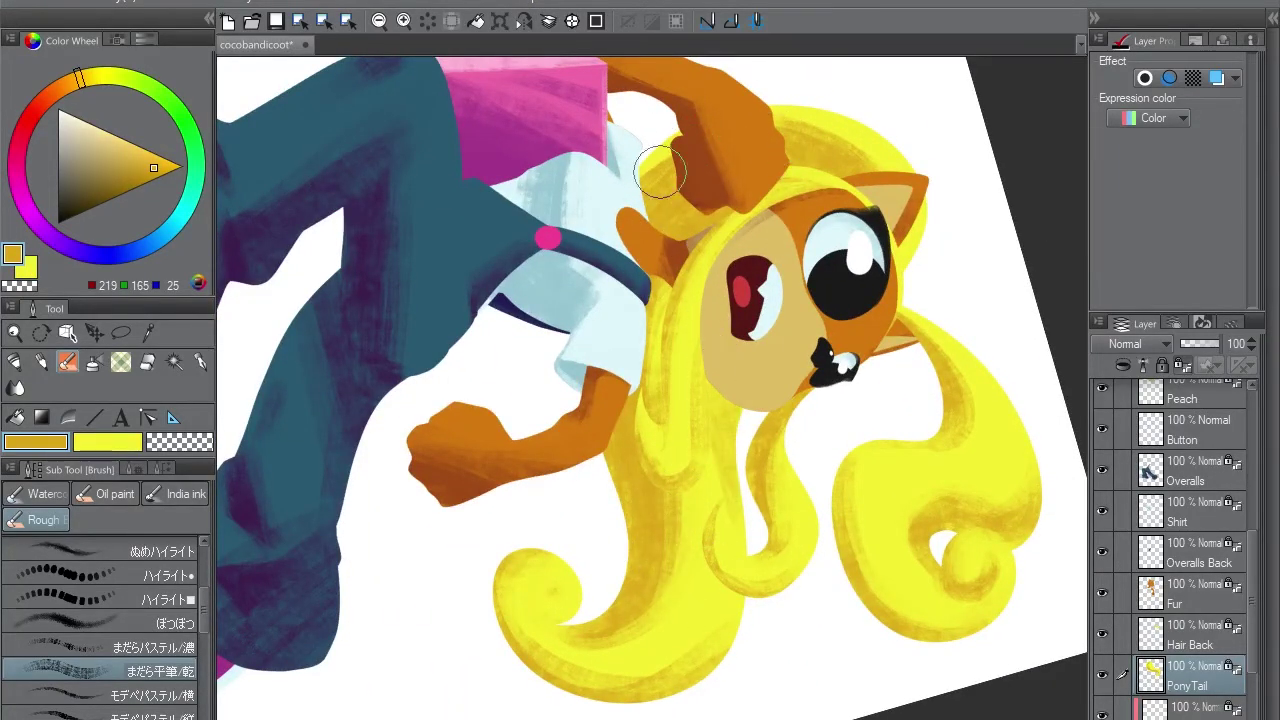
key(ctrl+0)
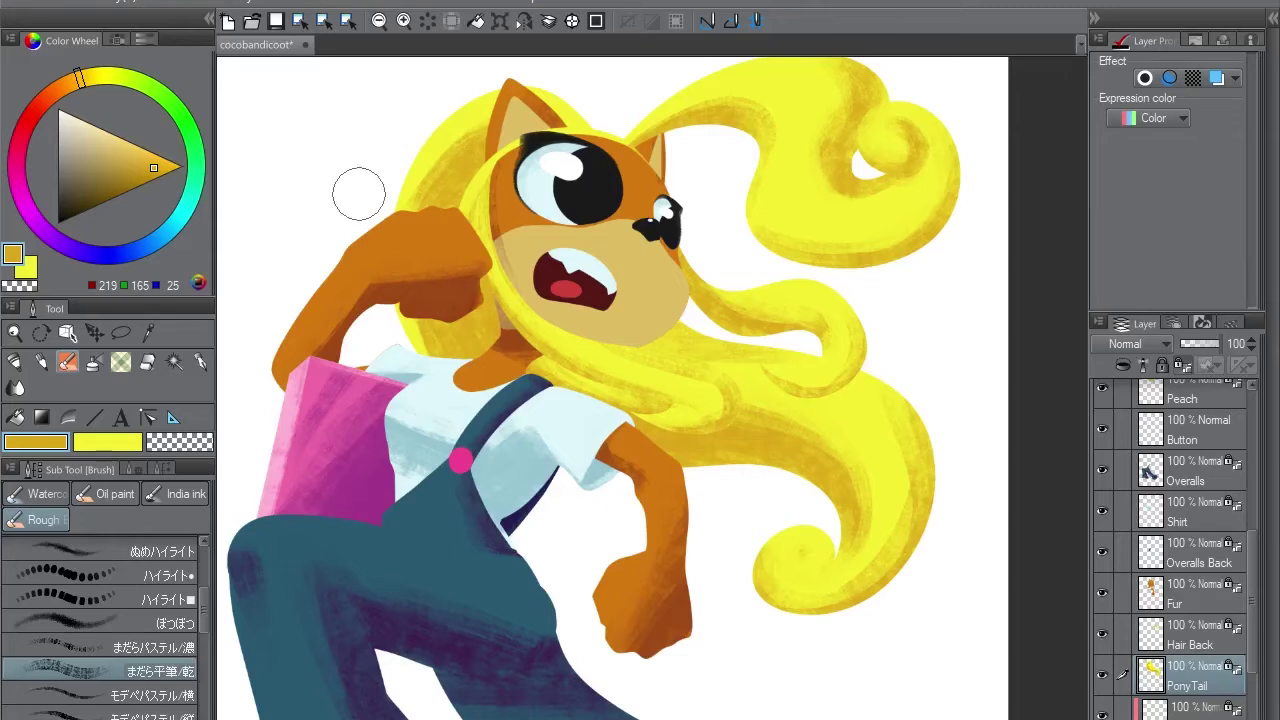
Paint pale yellow highlights (RGB 255, 253, 174) on the lower ponytail and the Hair Back layer's outer edge, softening them with base yellow
alt+click(404, 188)
drag(404, 188, 415, 256)
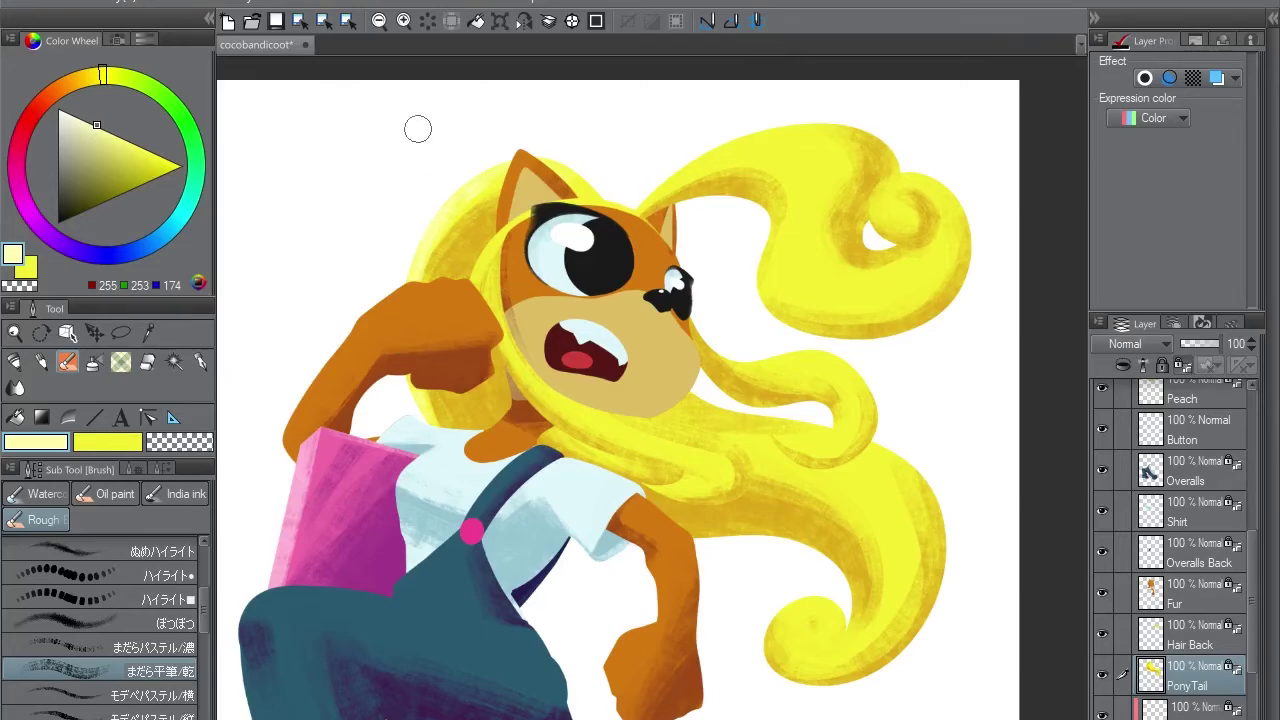
drag(960, 188, 729, 180)
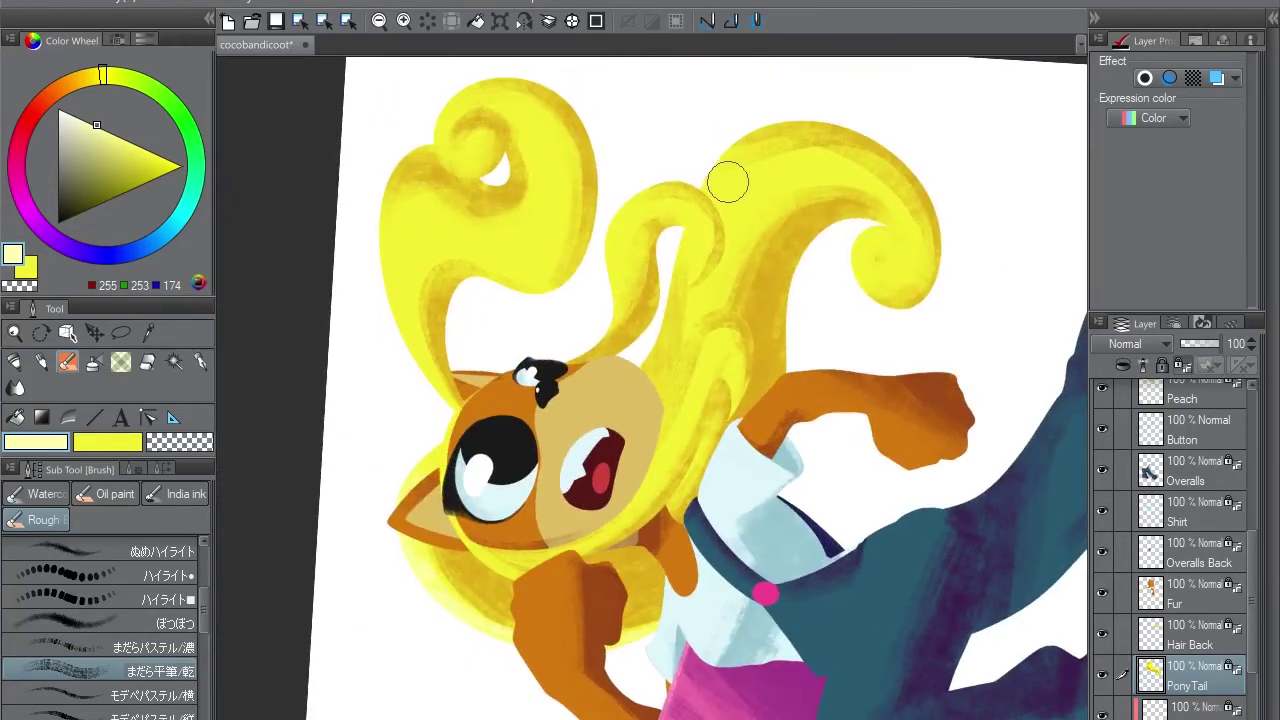
key(x)
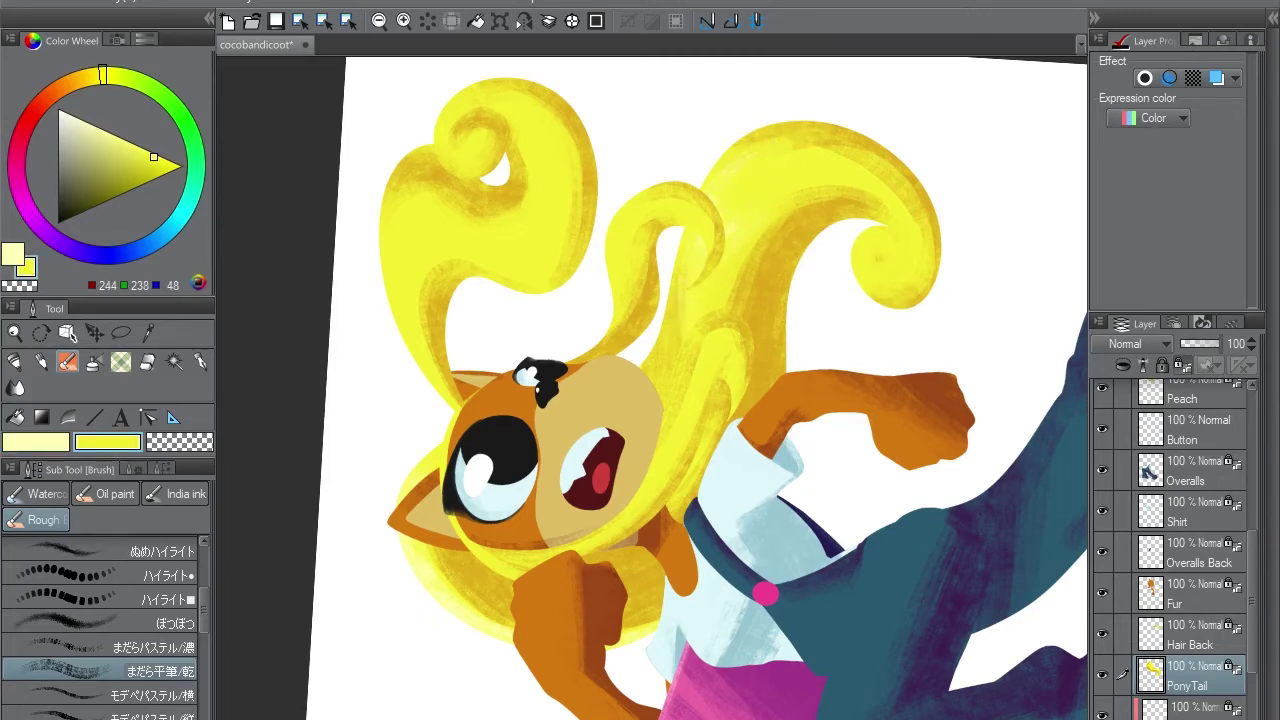
click(1190, 634)
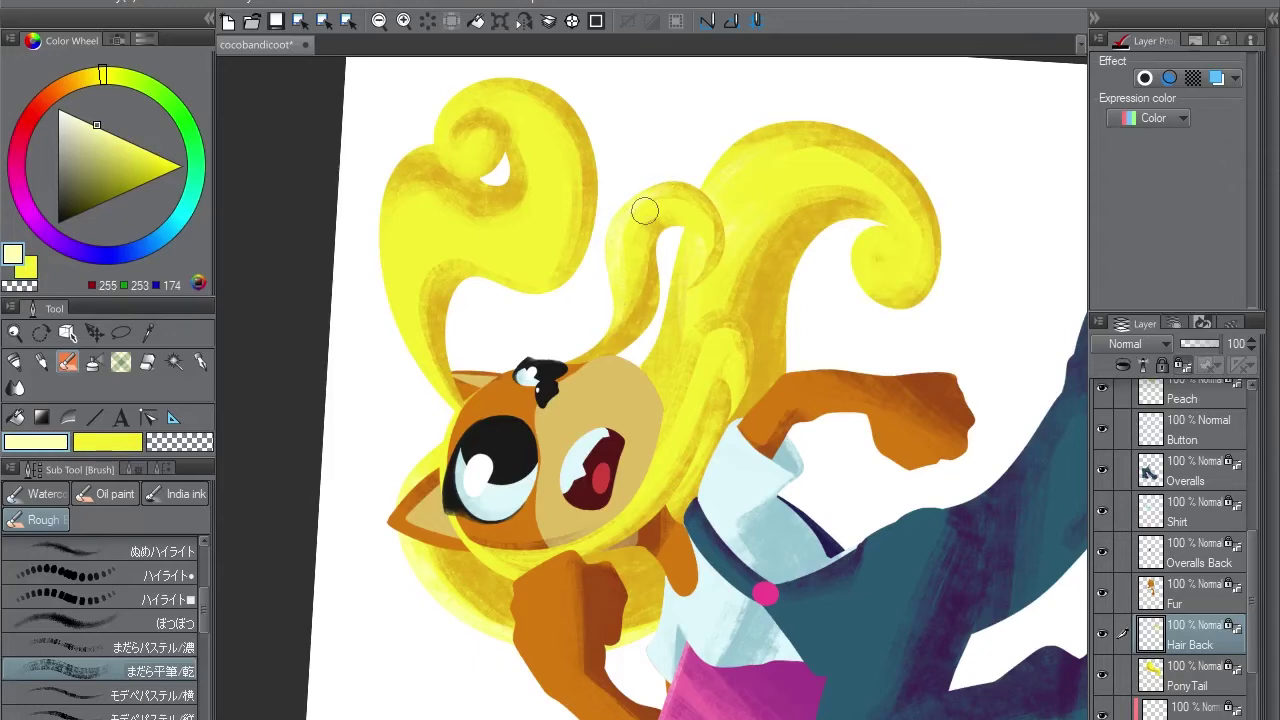
key(x)
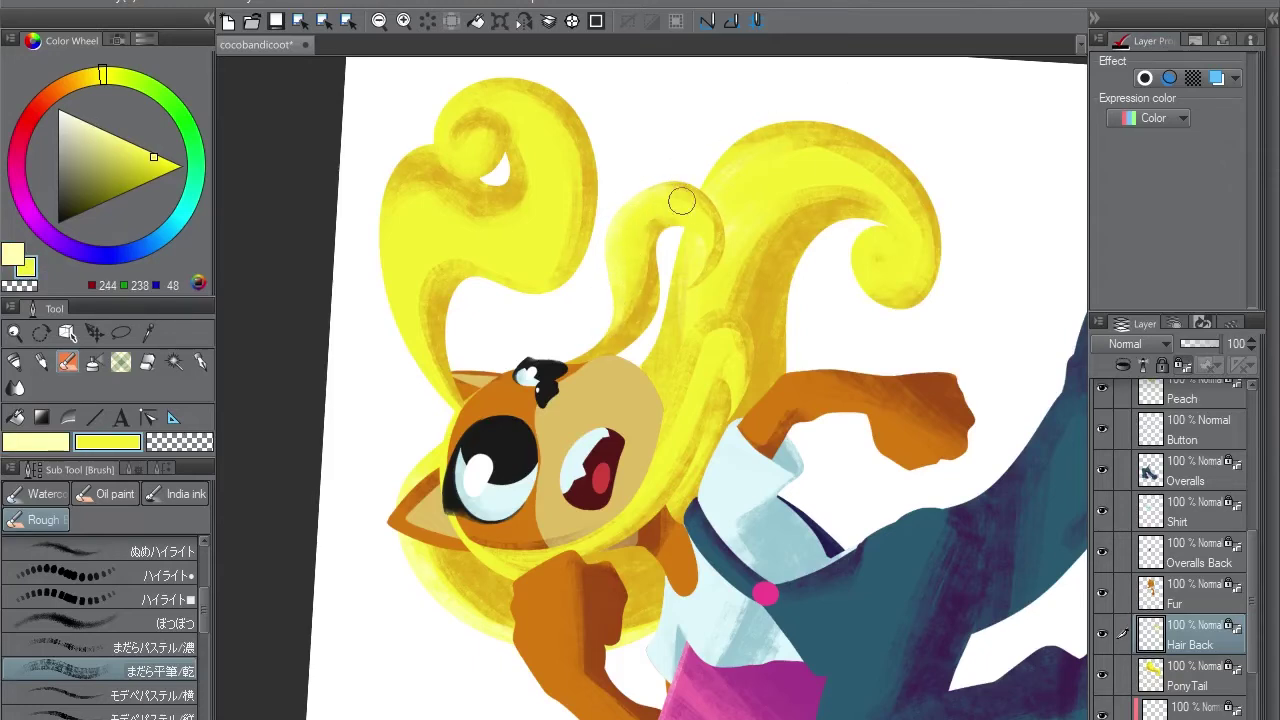
On the Hair Front layer, paint a pale yellow highlight across the upper curl's crest and blend it with the base yellow
scroll(1175, 550, up, 6)
click(1190, 490)
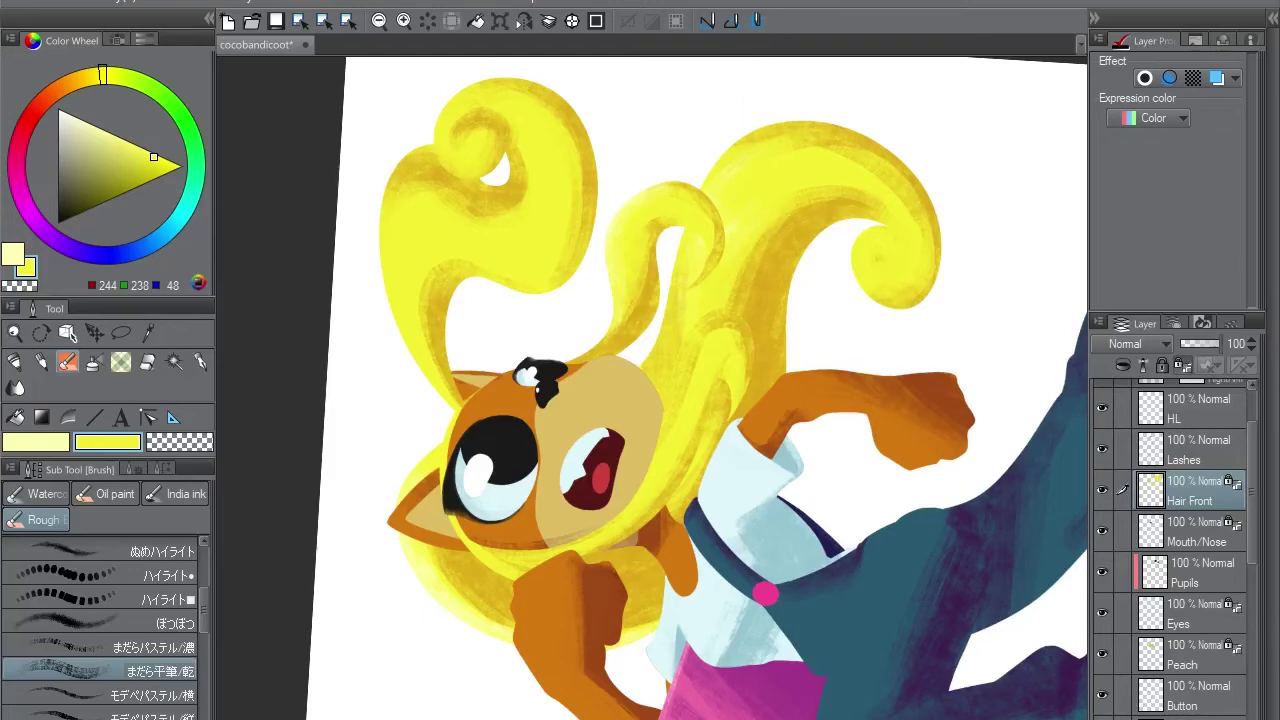
scroll(406, 214, down, 2)
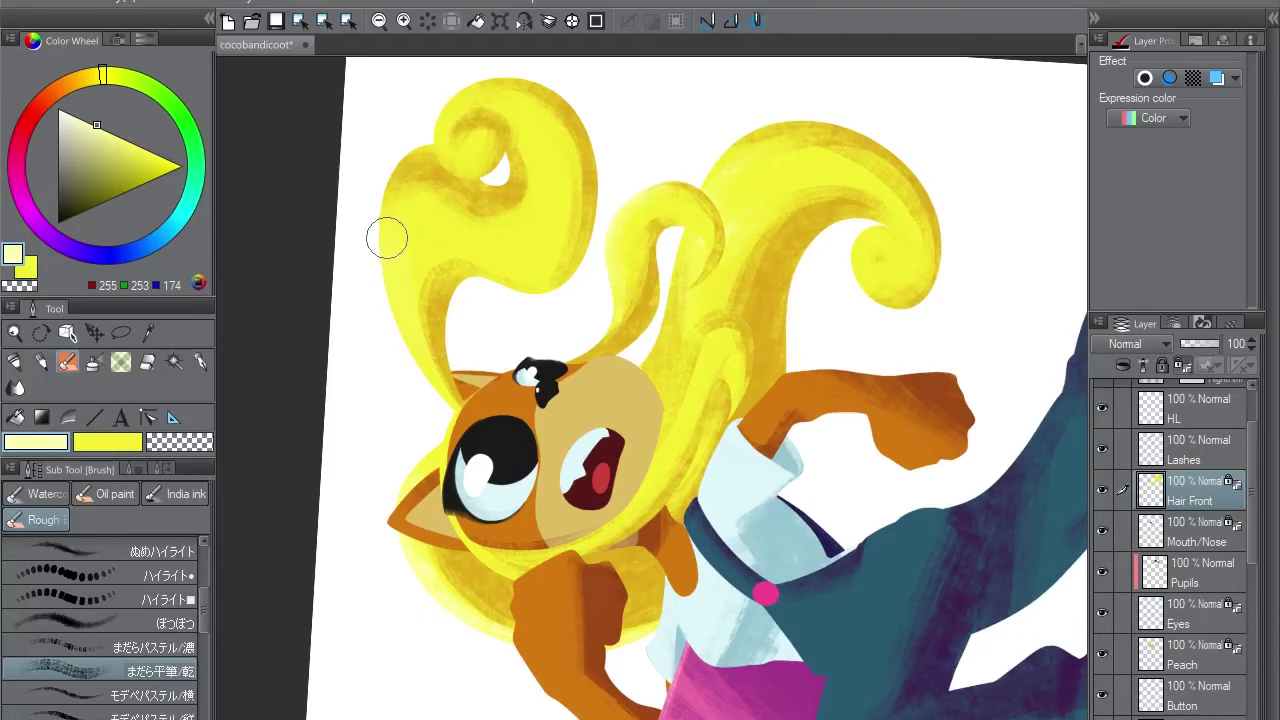
key(h)
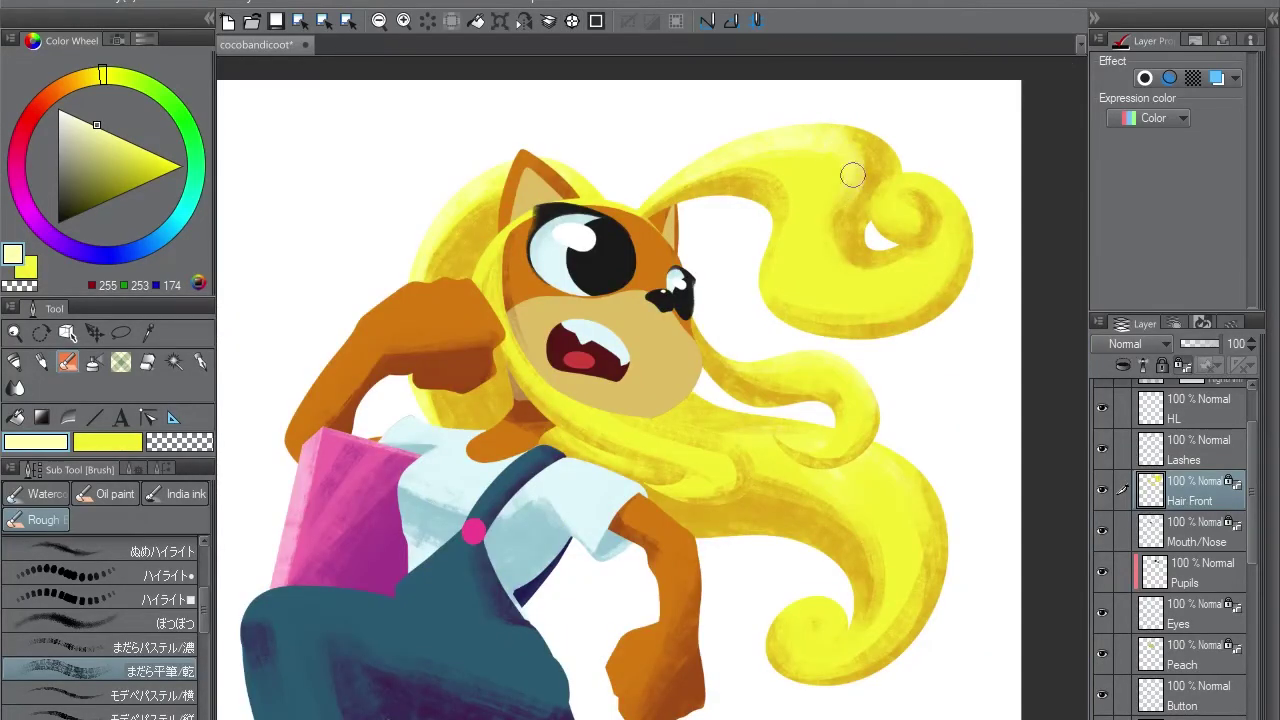
alt+click(690, 178)
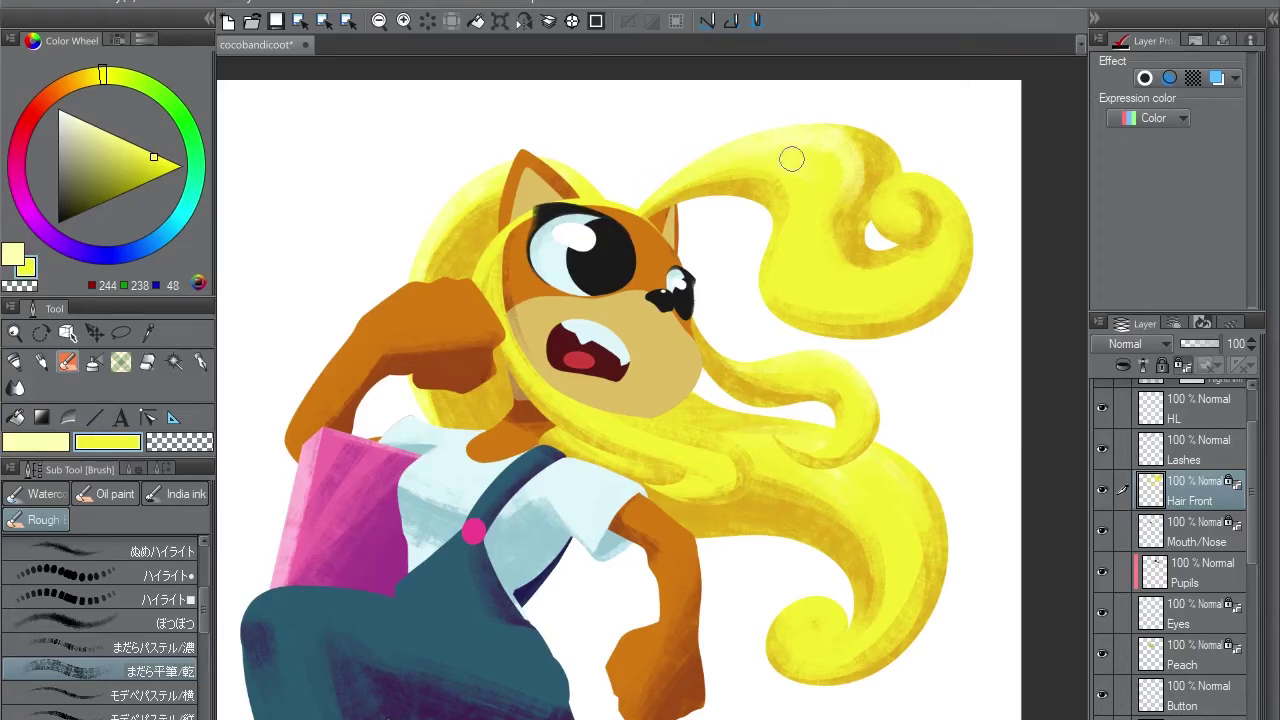
alt+click(884, 207)
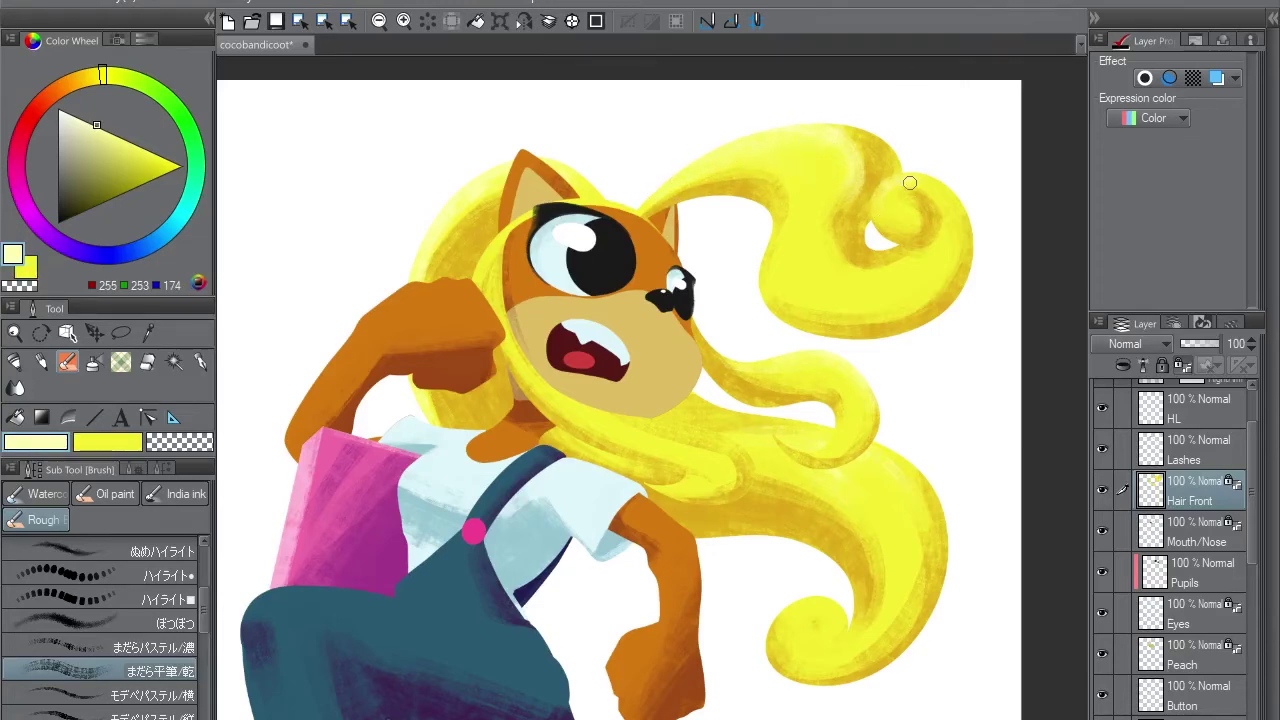
alt+click(803, 289)
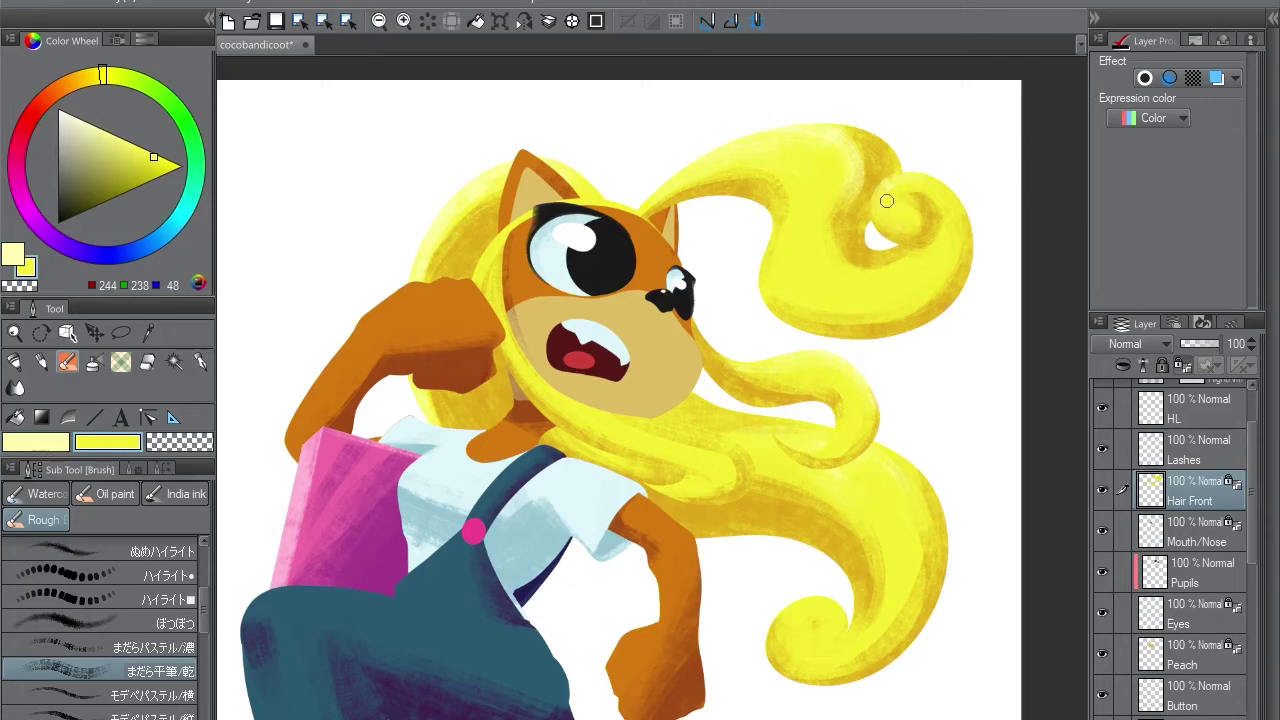
Refine the highlight along the upper curl's outer edge down towards the ear, alternating pale yellow and base yellow
drag(875, 173, 742, 300)
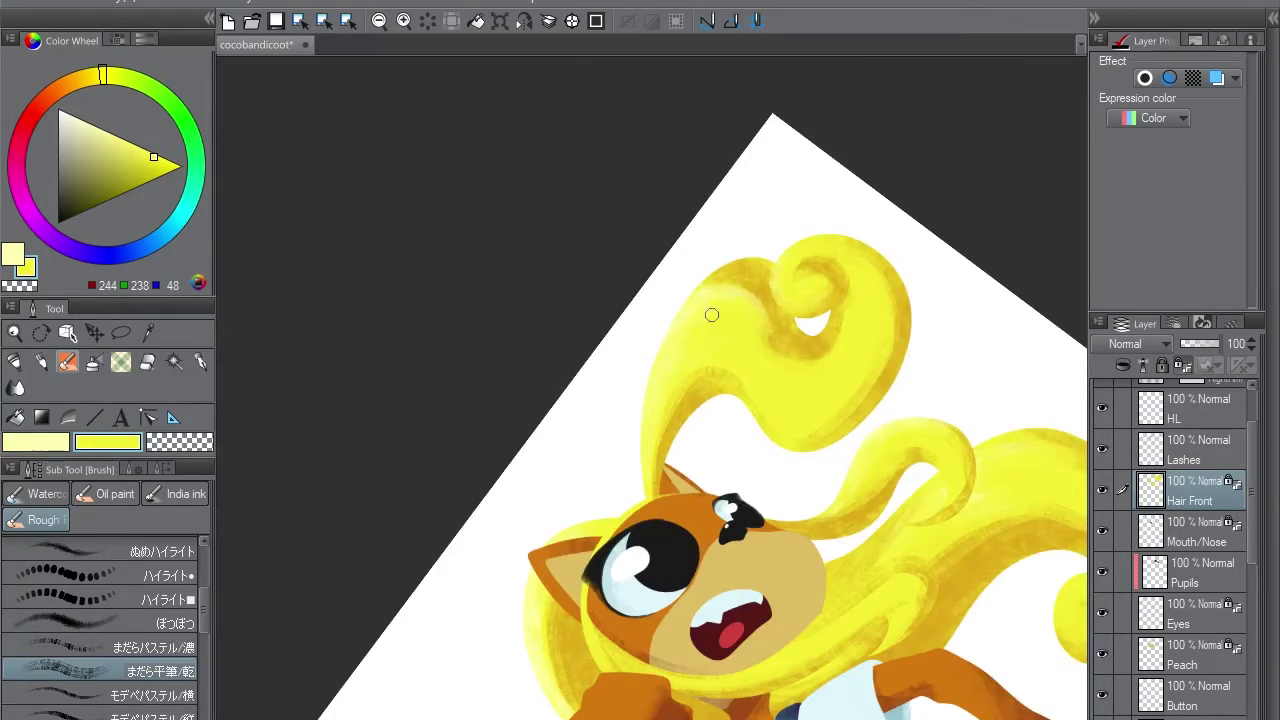
key(x)
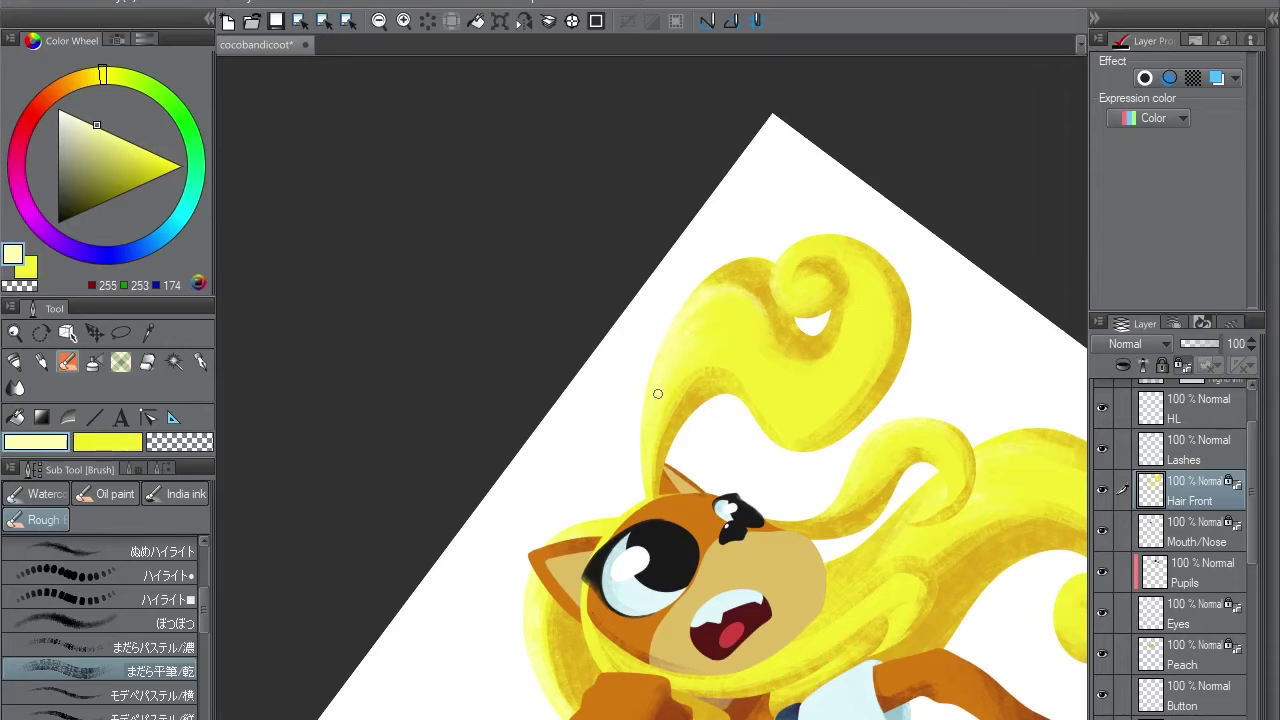
key(x)
key(ctrl+at)
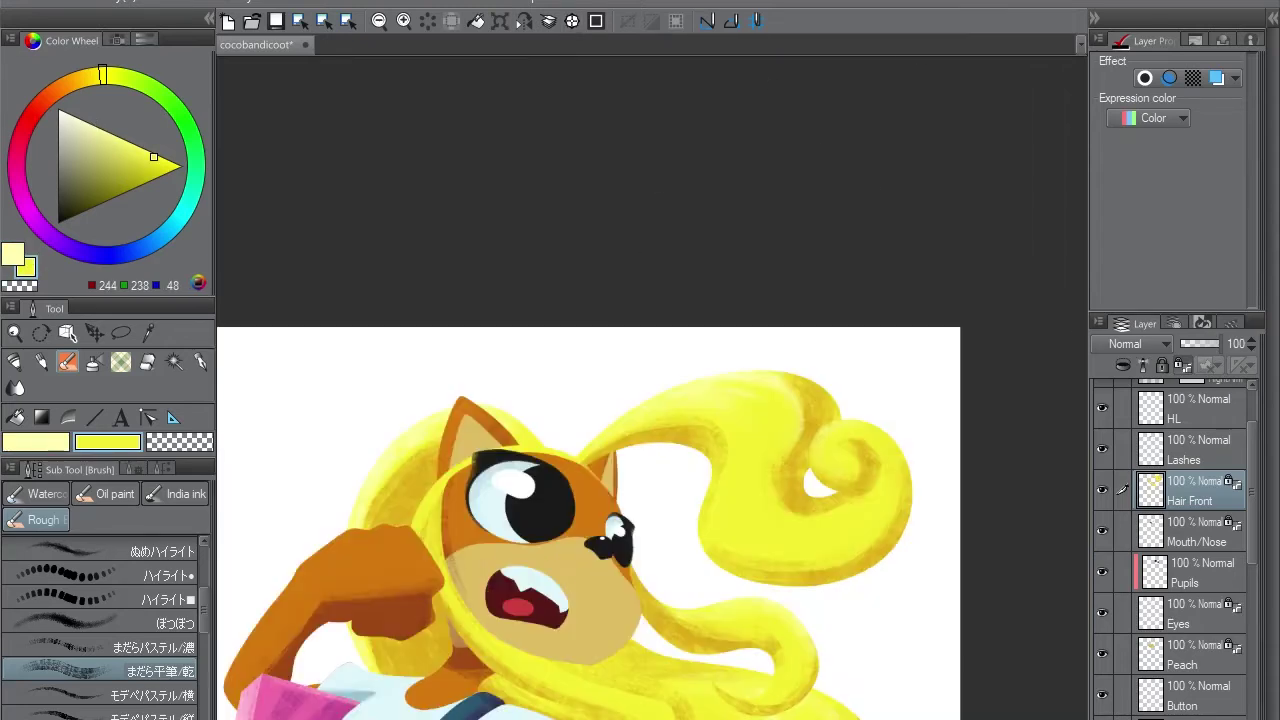
key(minus)
key(minus)
key(minus)
key(x)
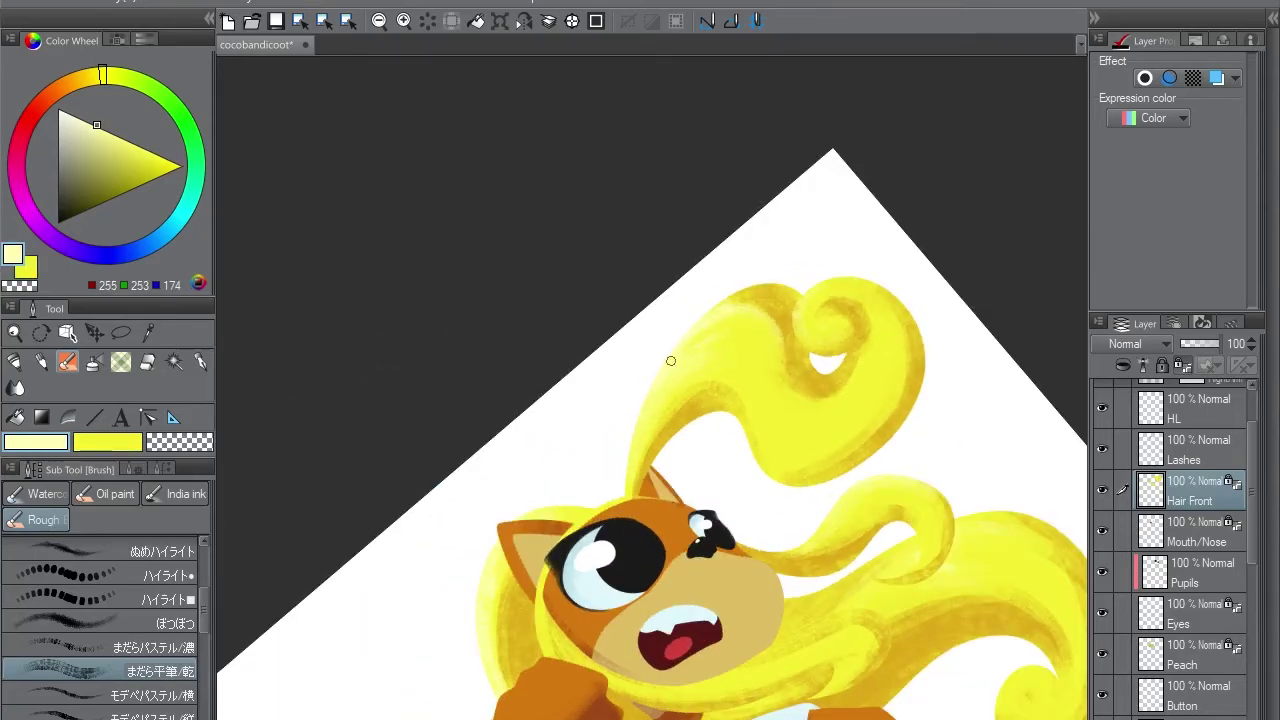
key(x)
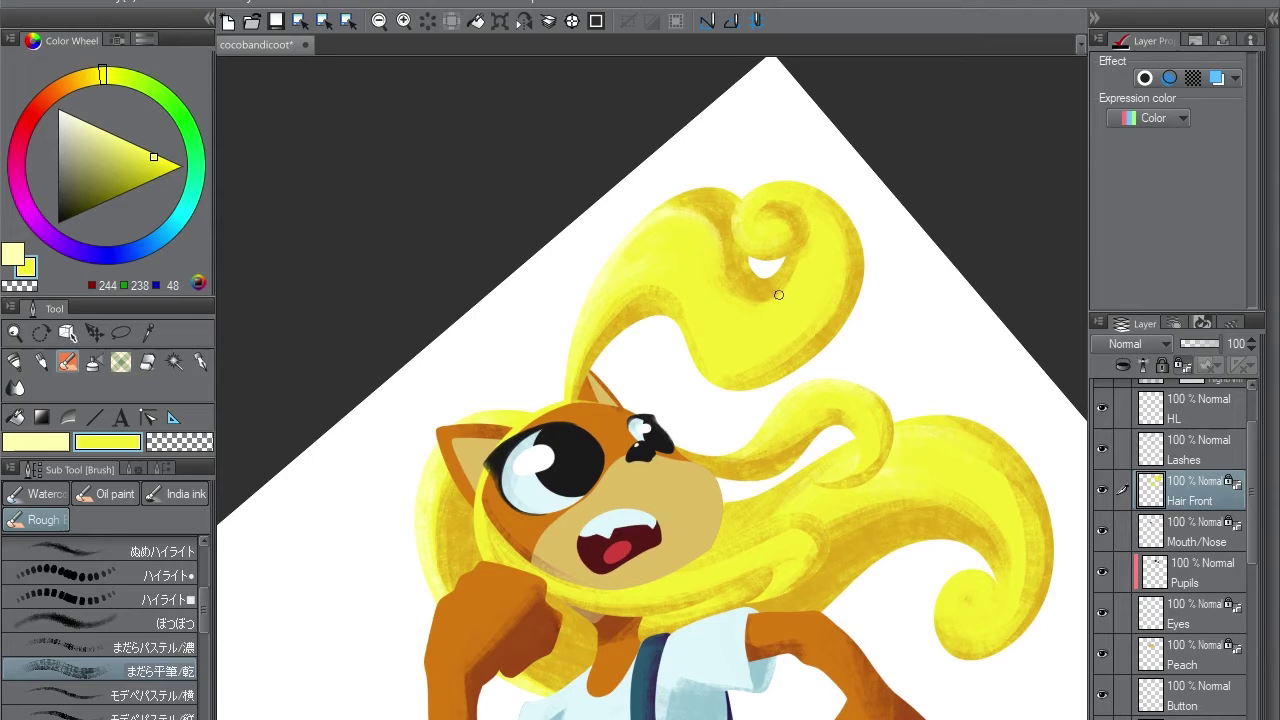
Add a pale yellow highlight to the front lock that sweeps under the cheek and blend it with the base yellow
drag(771, 286, 708, 194)
drag(572, 95, 640, 206)
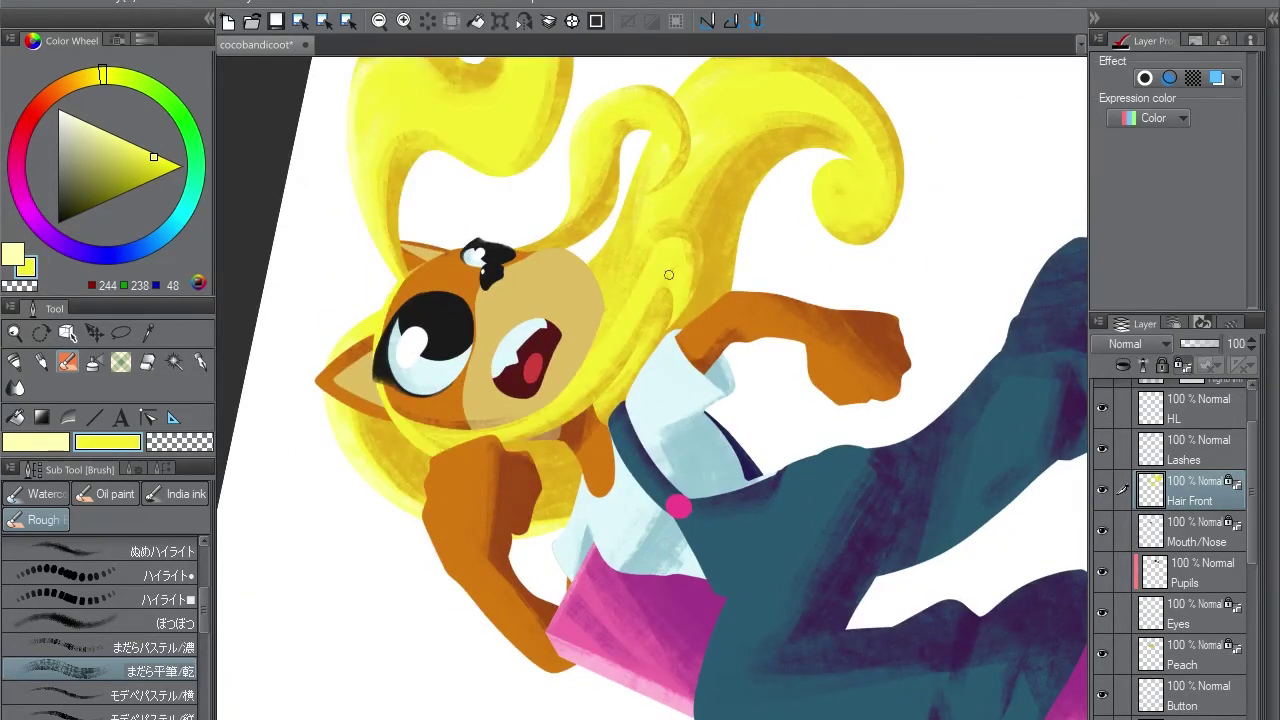
key(x)
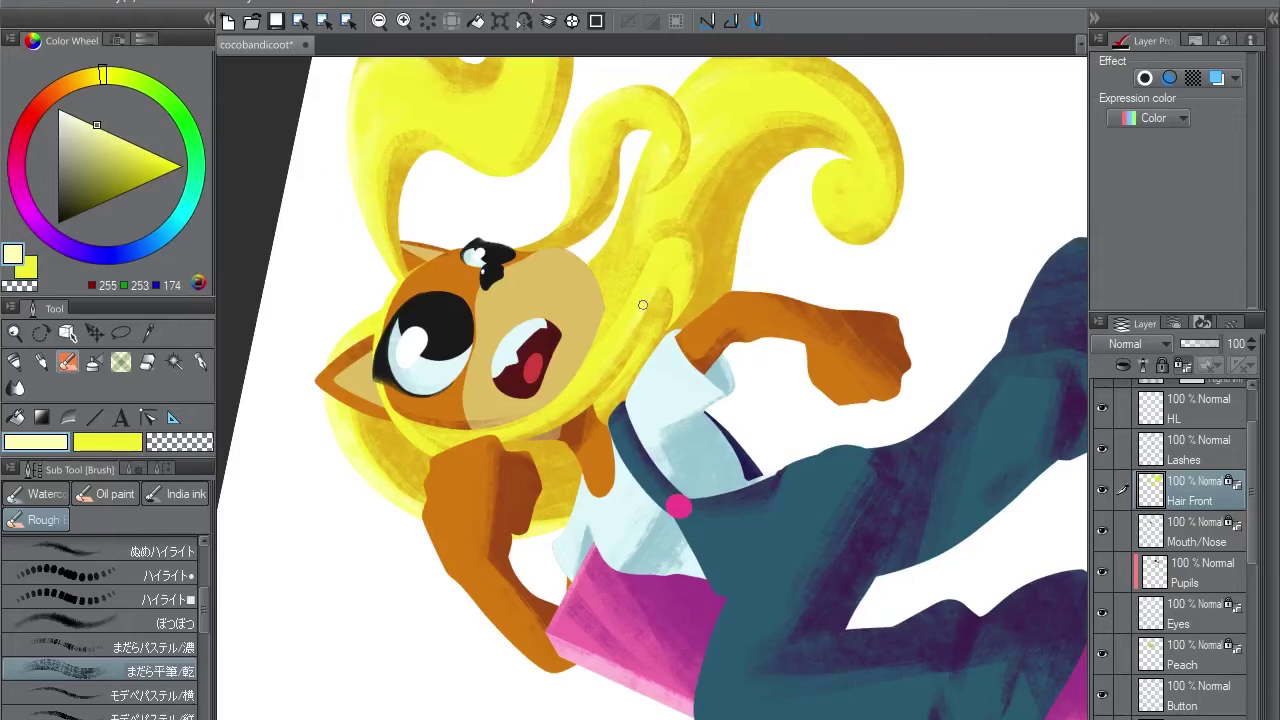
key(h)
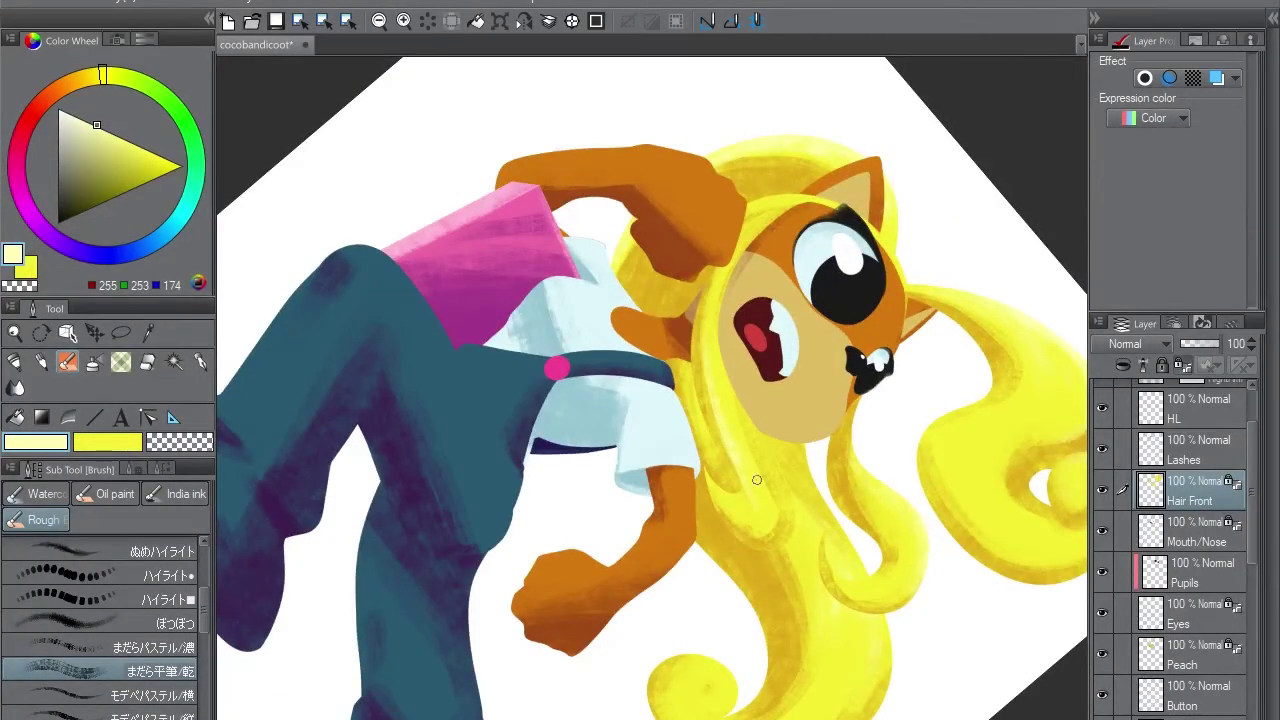
key(x)
key(x)
key(x)
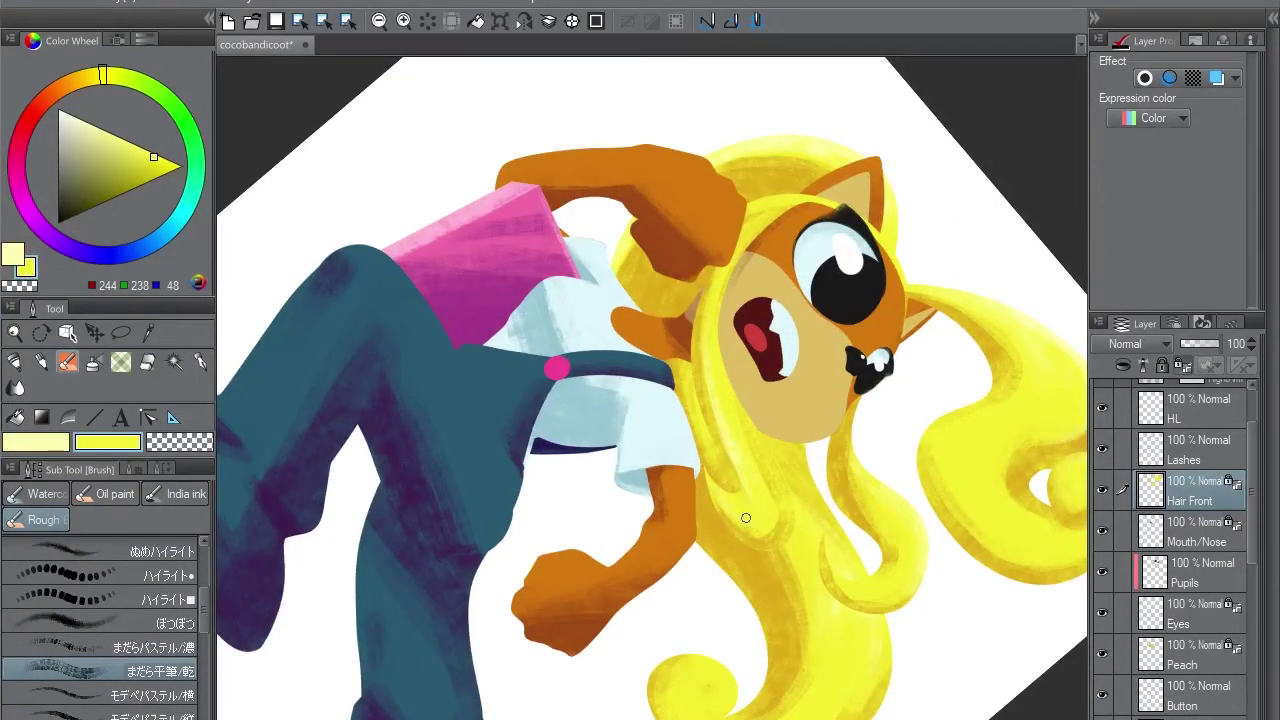
On the PonyTail layer, paint a pale yellow spiral highlight in the lower curled tip and soften highlights along the ponytail
key(alt+bracketleft)
key(alt+bracketleft)
key(alt+bracketleft)
key(alt+bracketleft)
key(alt+bracketleft)
key(alt+bracketleft)
key(alt+bracketleft)
key(alt+bracketleft)
key(alt+bracketleft)
key(alt+bracketleft)
key(alt+bracketleft)
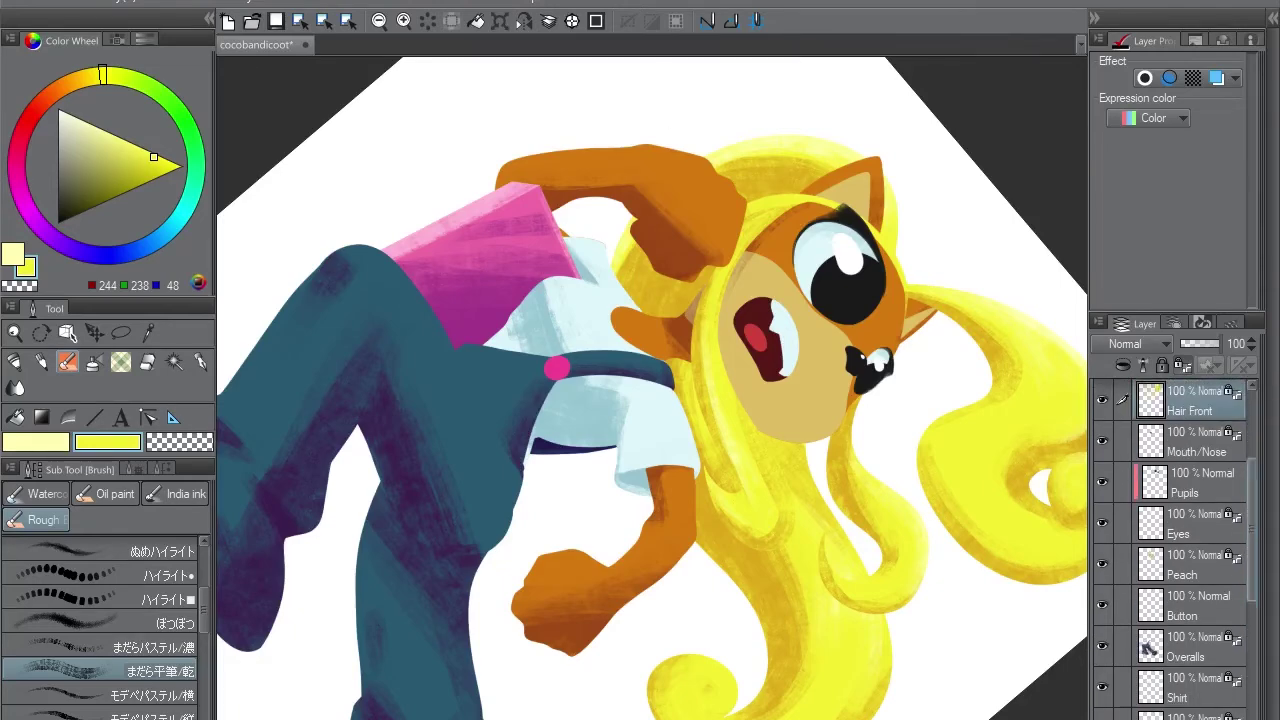
mouse_move(670, 120)
mouse_down()
mouse_move(650, 2)
mouse_move(745, 433)
mouse_move(694, 436)
mouse_up()
key(x)
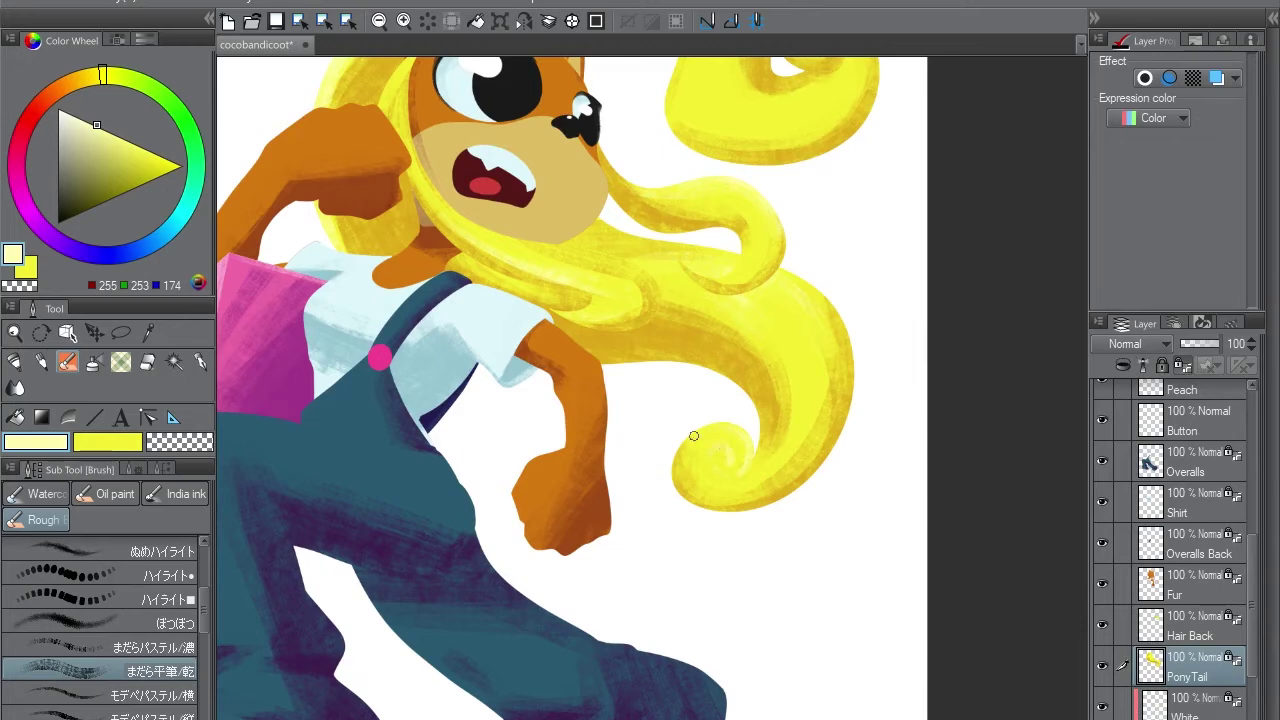
key(x)
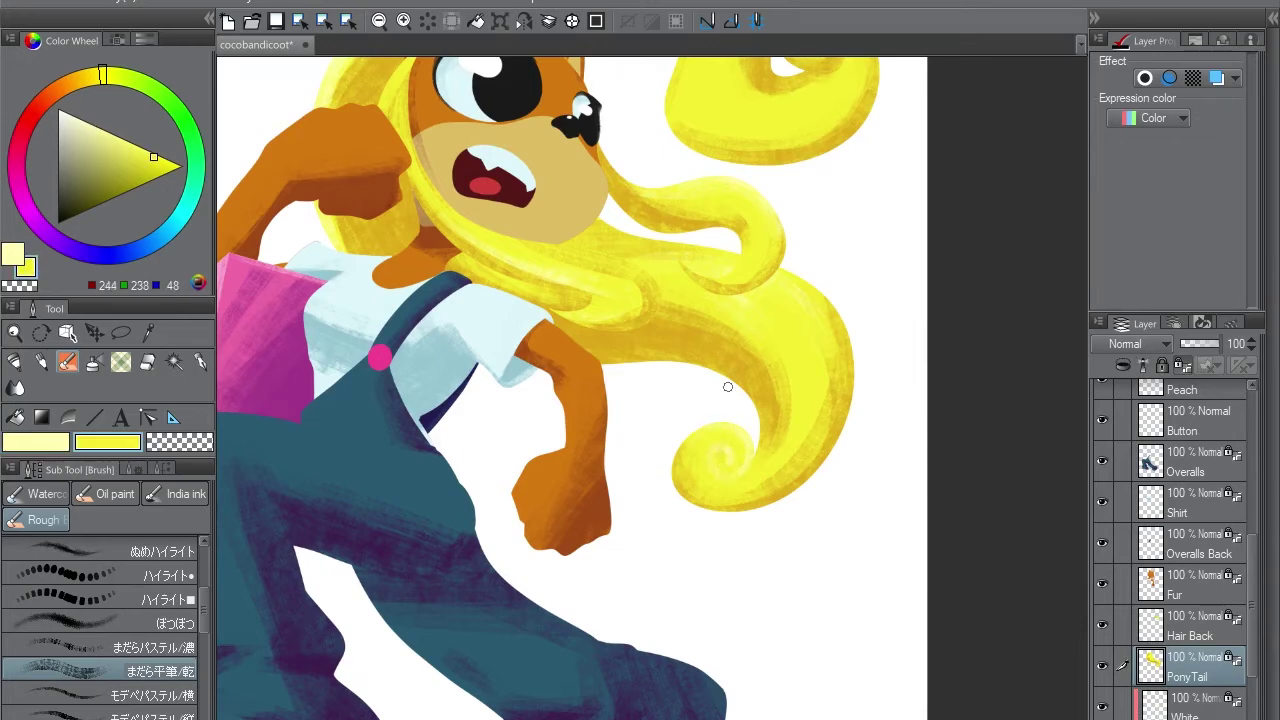
key(x)
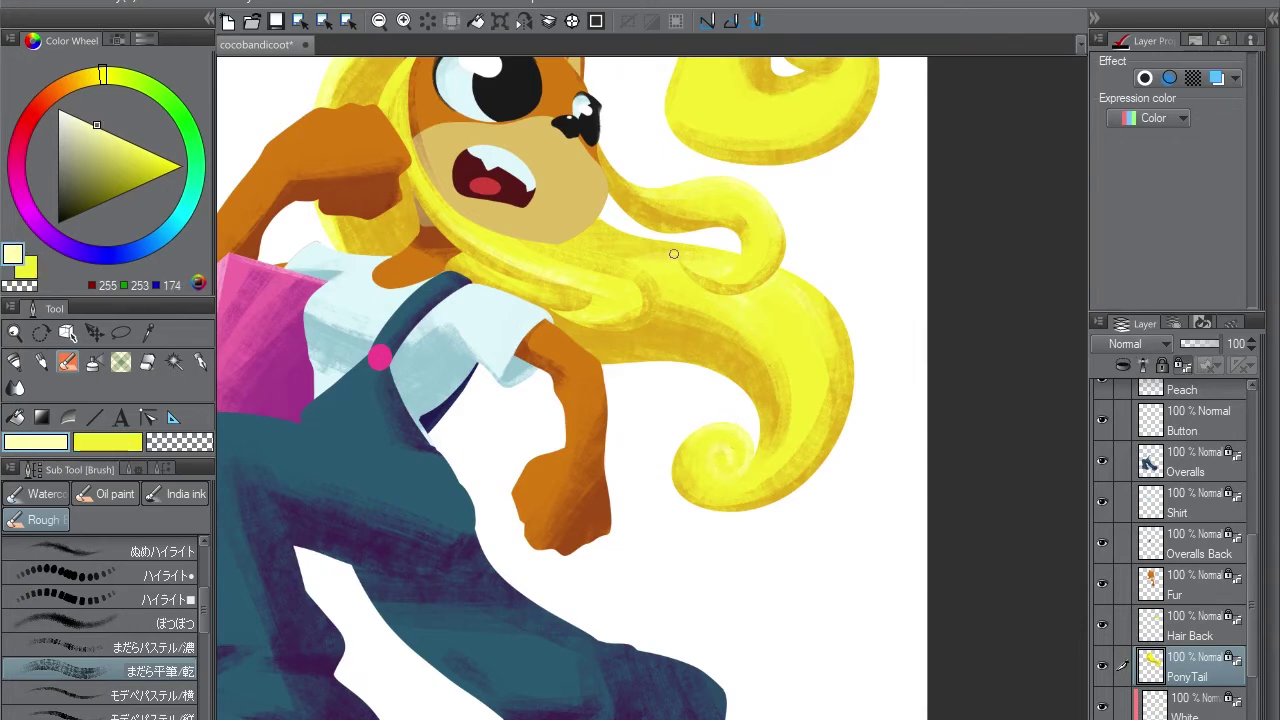
key(-)
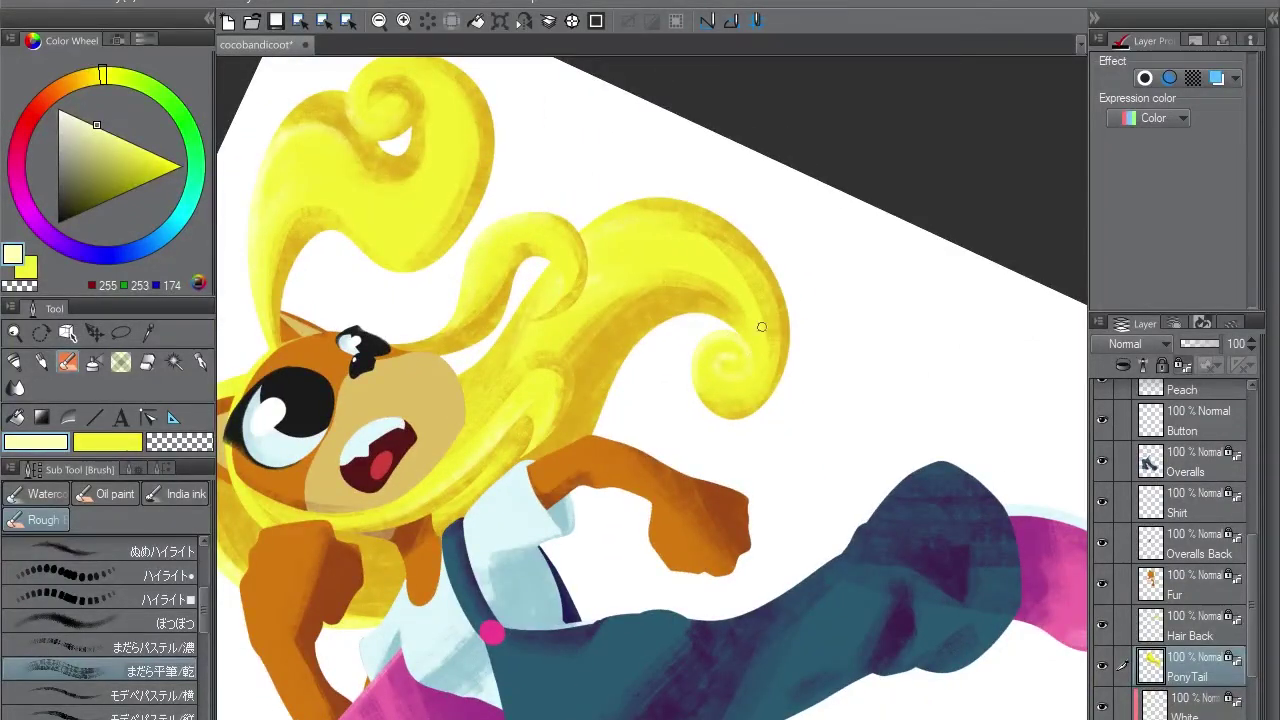
key(^)
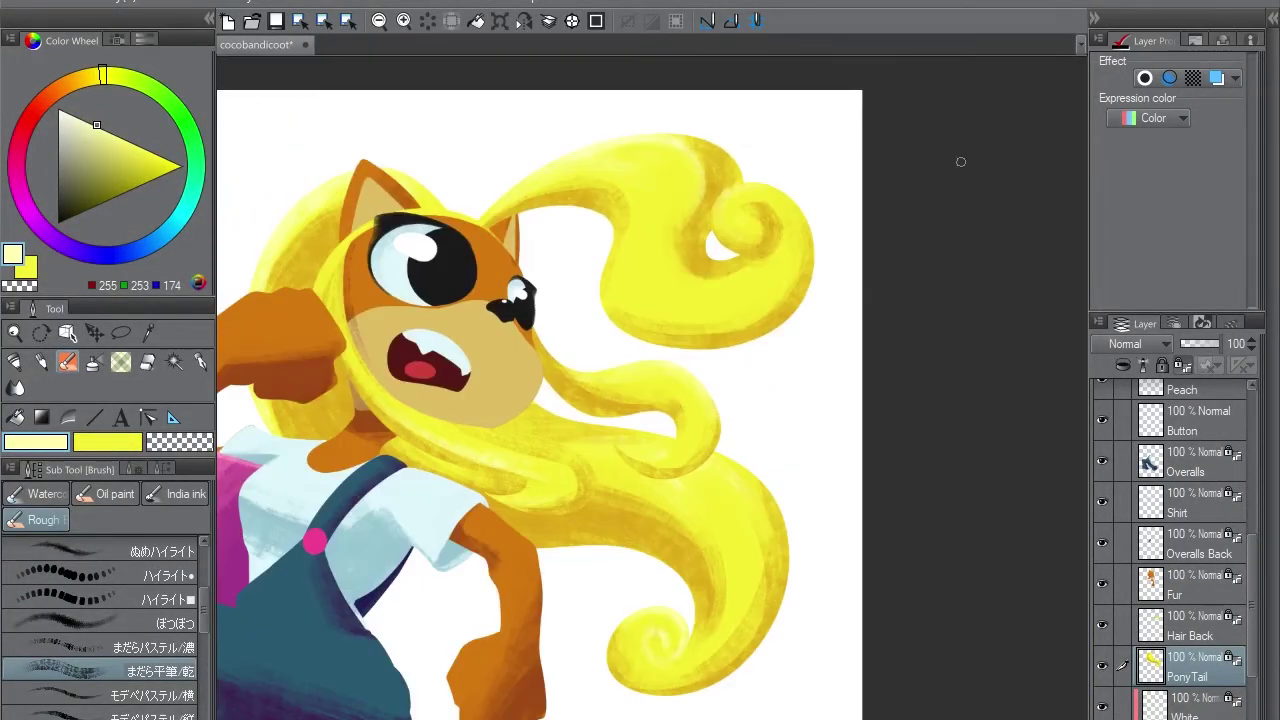
On the Hair Front layer, paint a pale yellow spiral highlight inside the upper curl's tip and blend it with base yellow
ctrl+shift+click(748, 230)
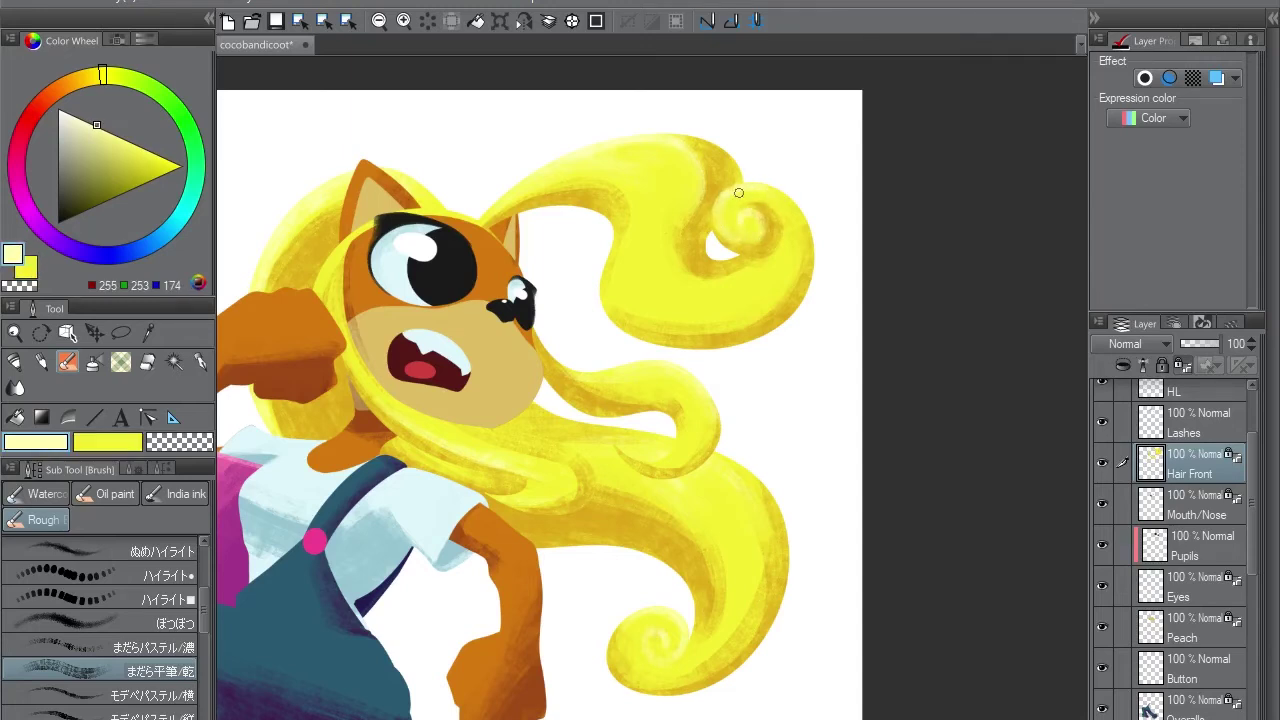
key(x)
drag(828, 216, 908, 141)
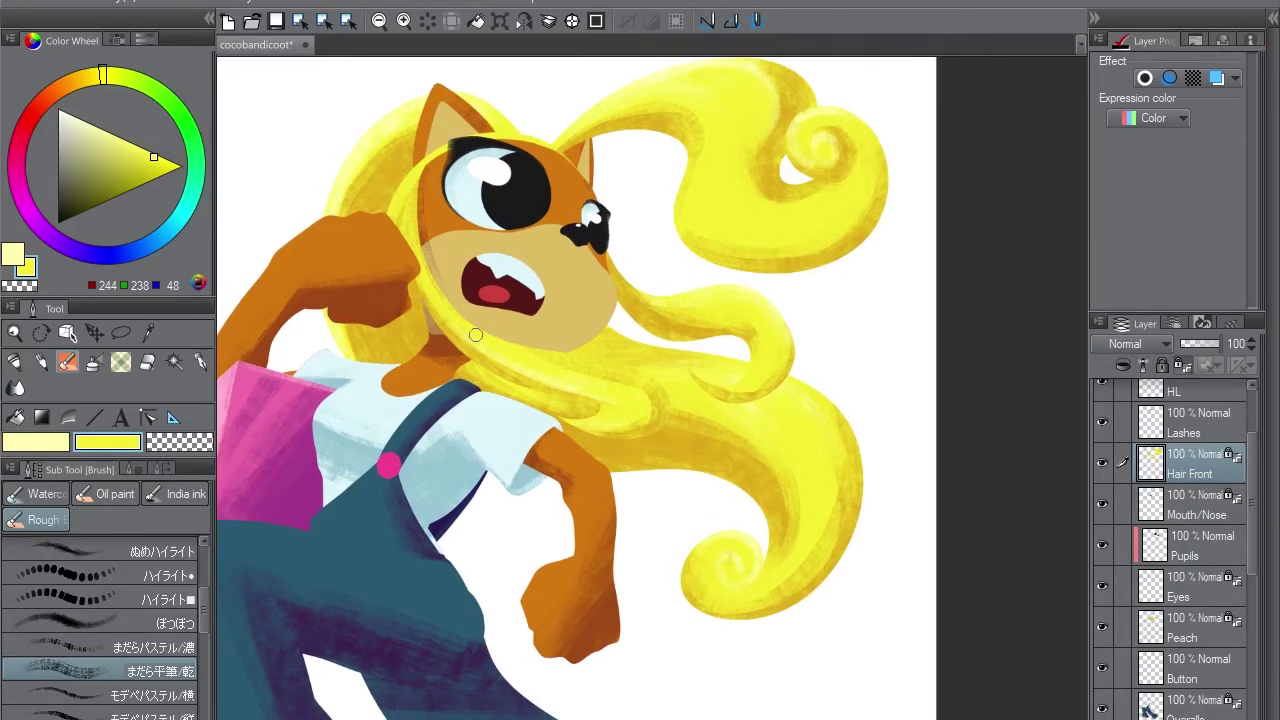
Rework the front lock's highlight beside the face with pale and base yellow, undoing unwanted strokes
key(x)
key(ctrl+0)
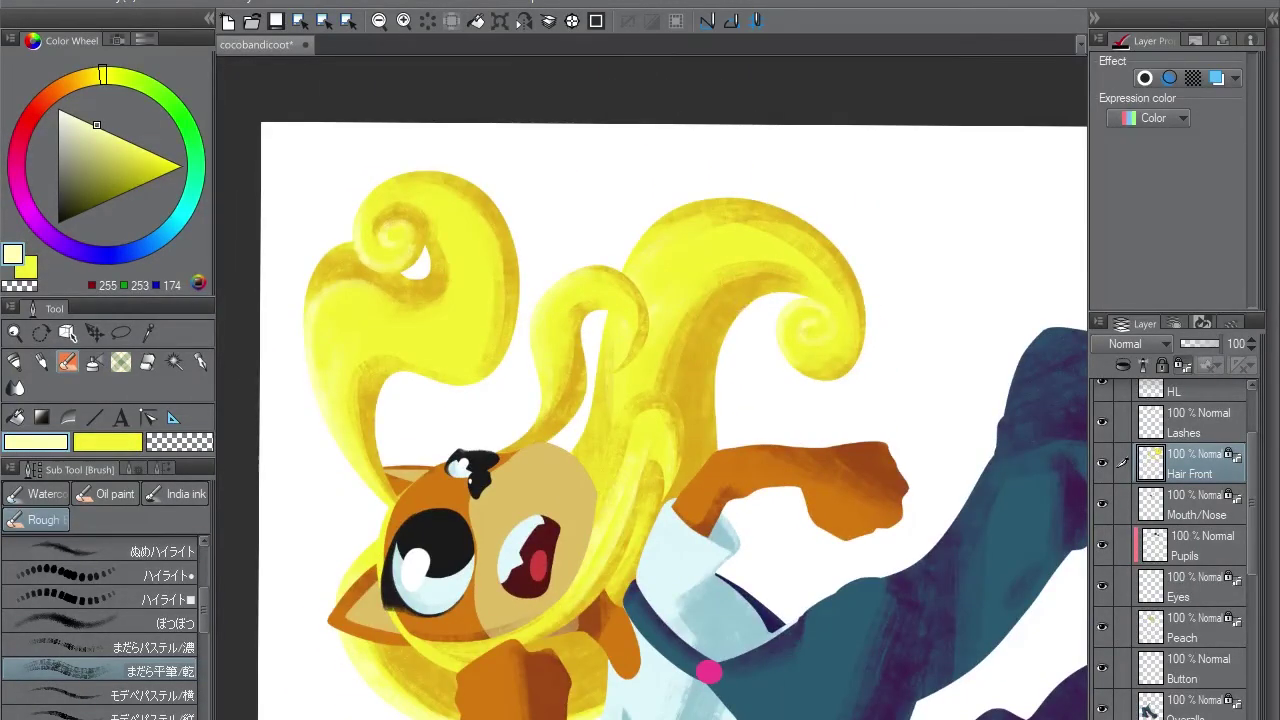
key(ctrl+z)
key(x)
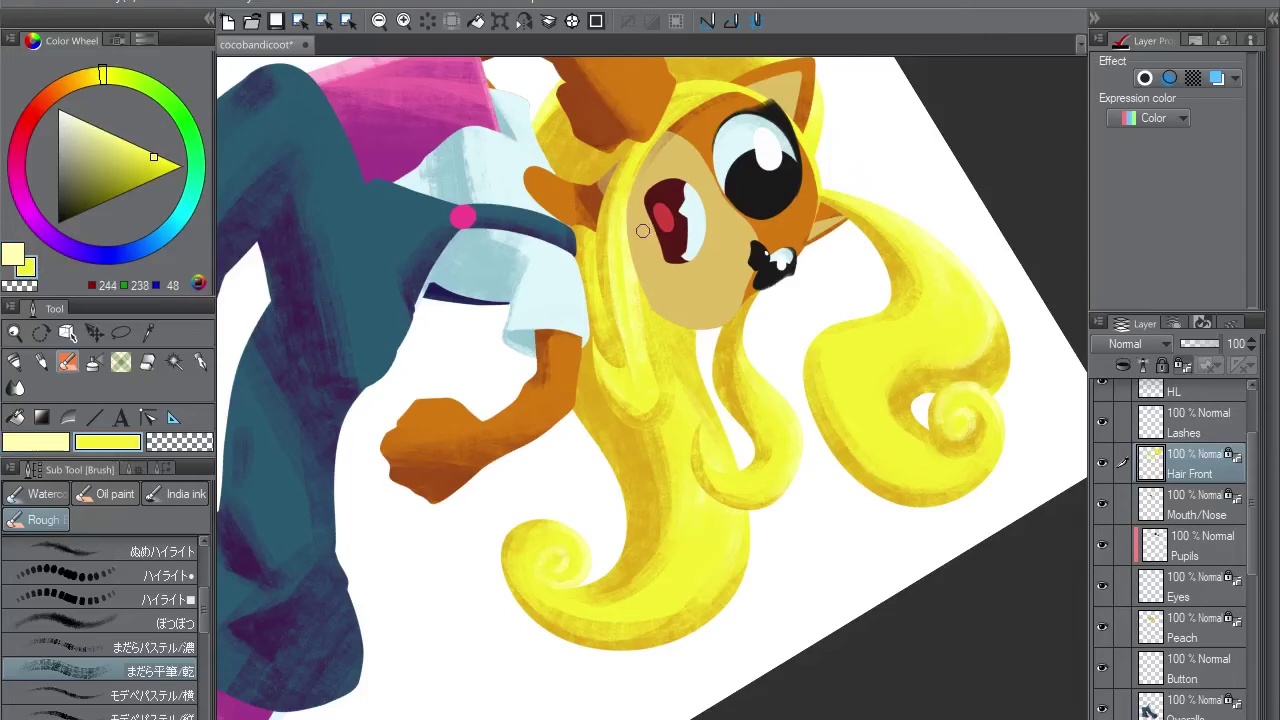
key(ctrl+z)
key(ctrl+y)
key(ctrl+z)
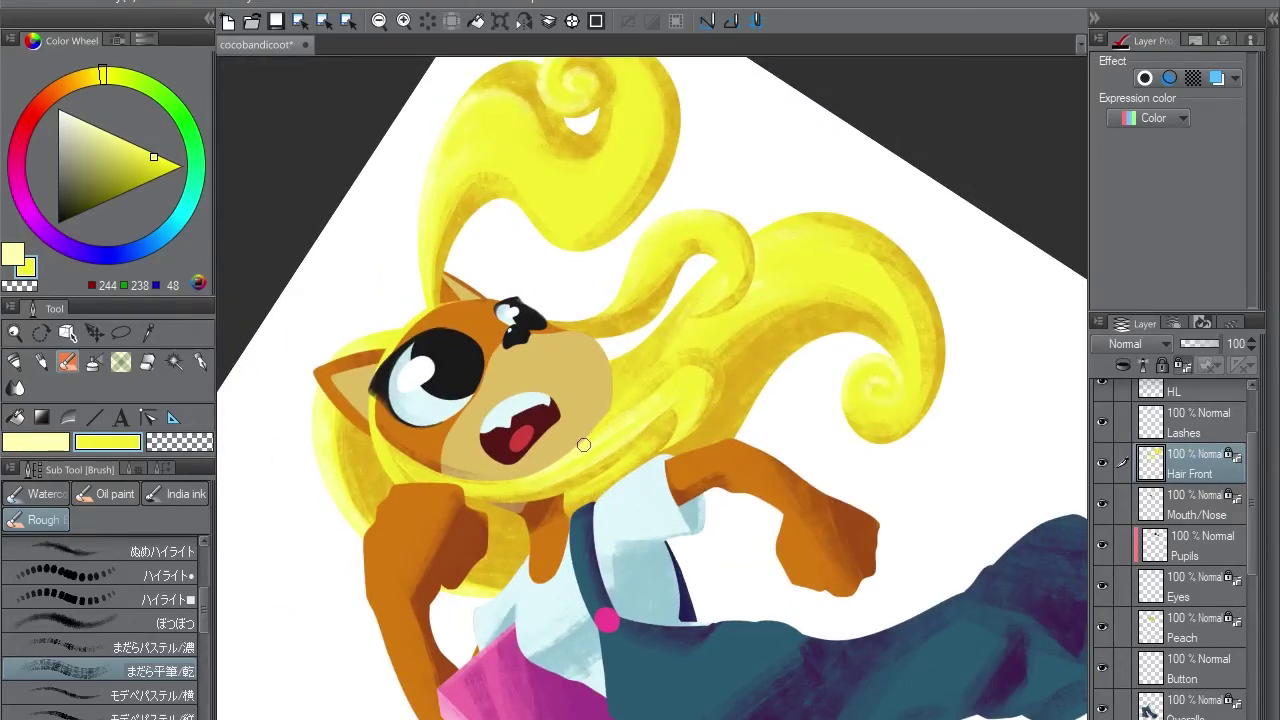
key(x)
key(x)
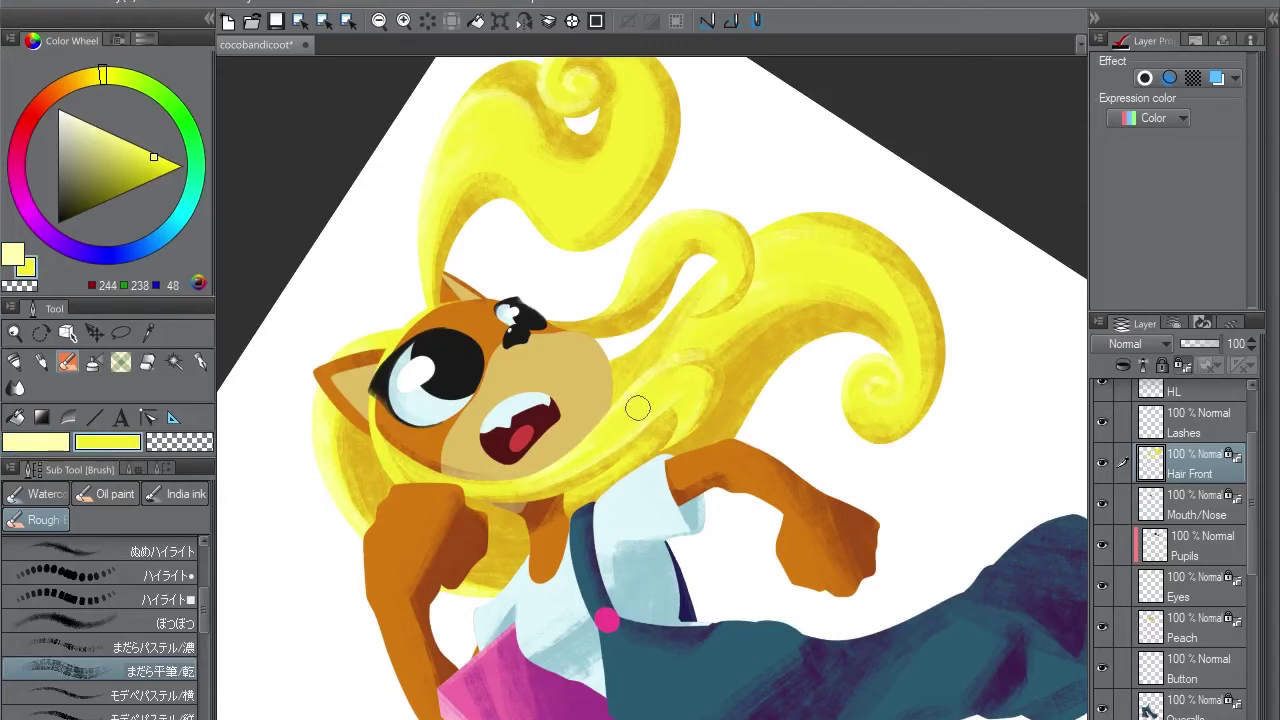
key(minus)
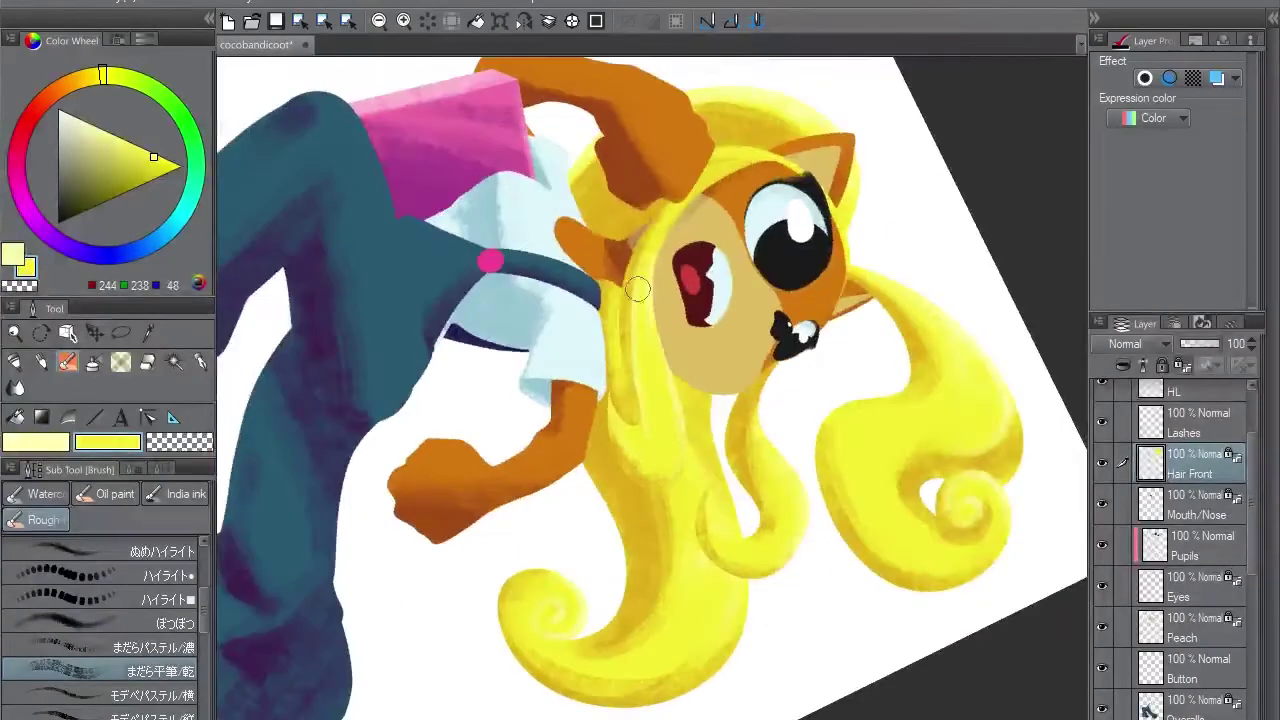
Paint a golden shadow down the front lock beside the cheek and blend it with the bright yellow
key(x)
key(x)
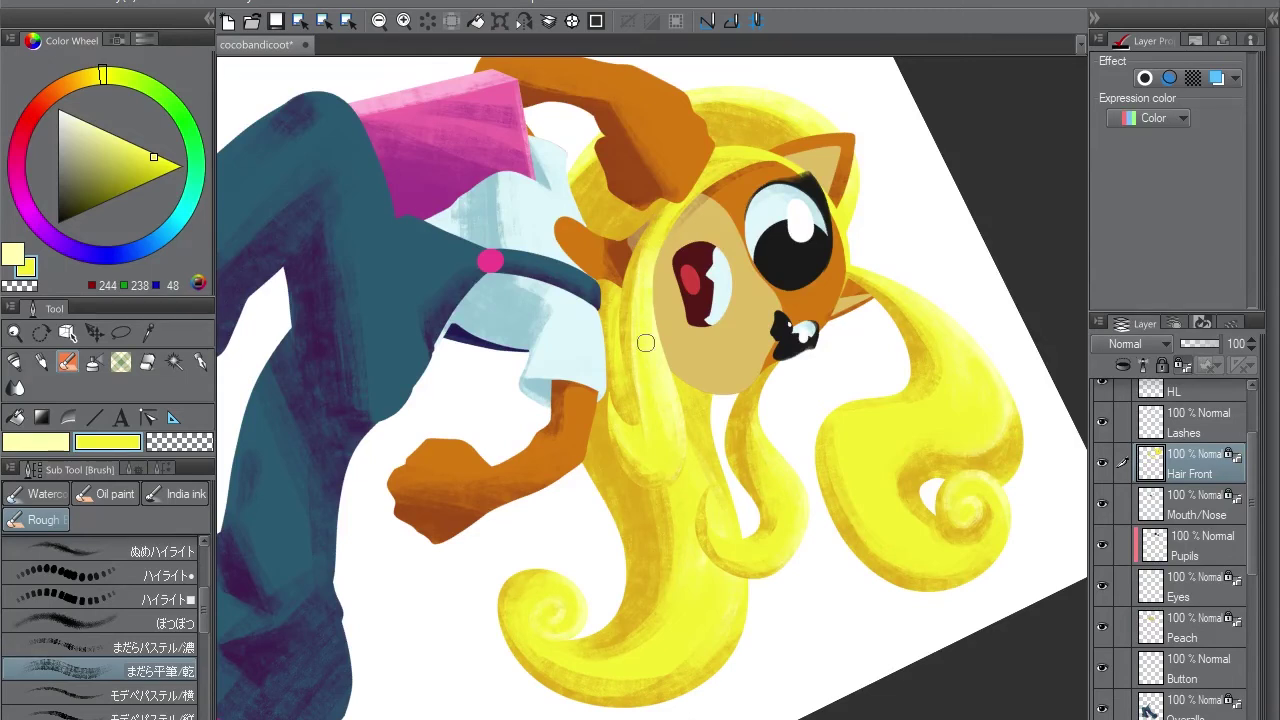
key(x)
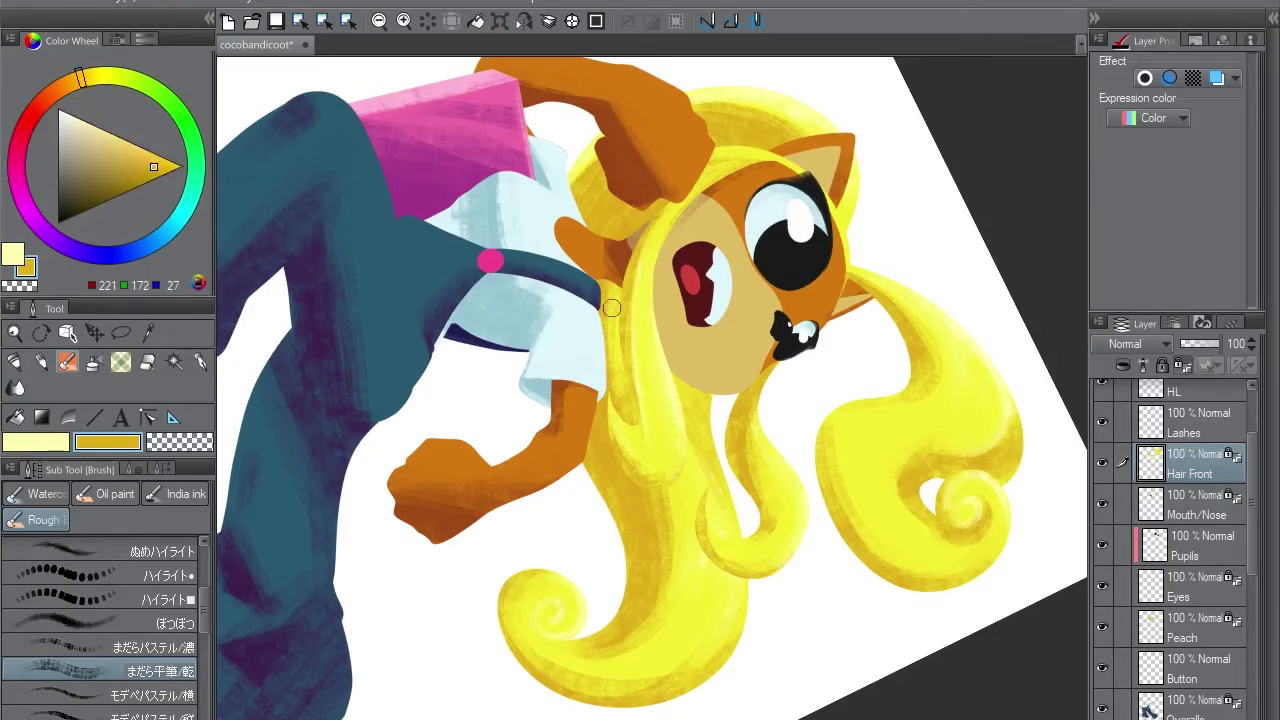
mouse_move(629, 258)
mouse_down()
mouse_move(630, 392)
mouse_move(651, 422)
mouse_move(640, 396)
mouse_move(658, 236)
mouse_move(644, 257)
mouse_move(642, 447)
mouse_move(623, 380)
mouse_move(625, 413)
mouse_up()
alt+click(630, 392)
alt+click(643, 417)
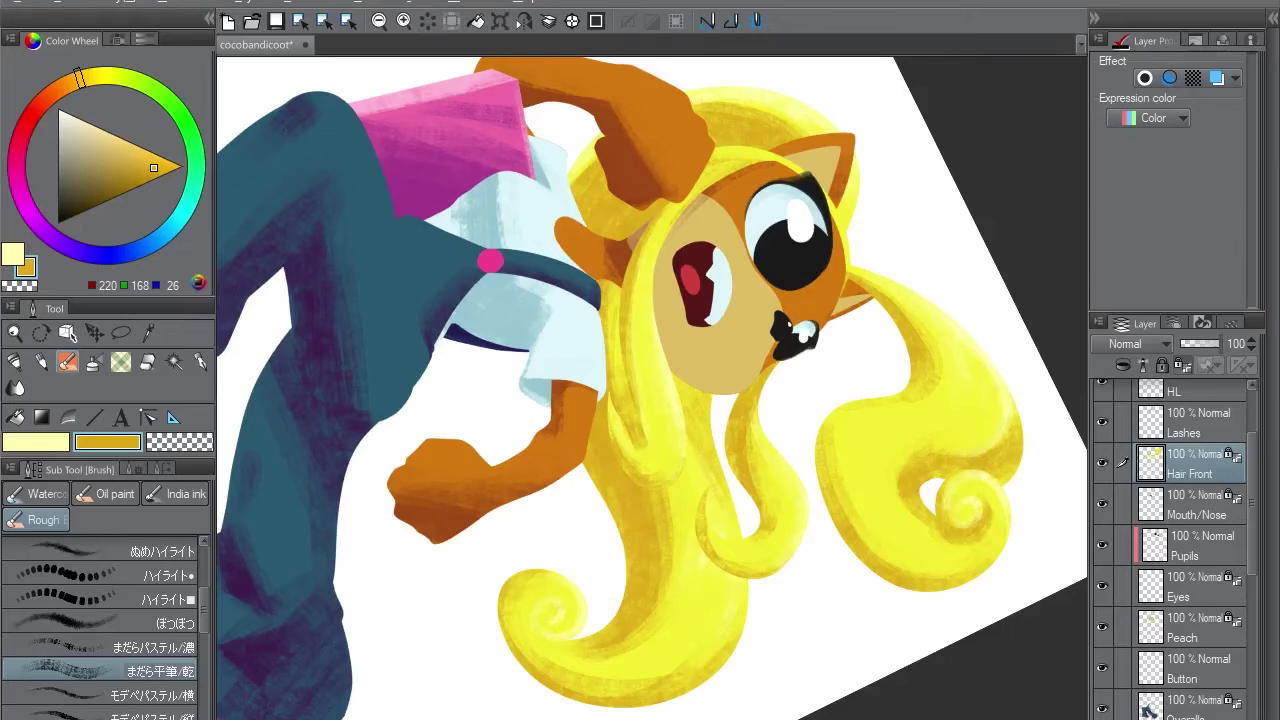
alt+click(655, 448)
key(ctrl+0)
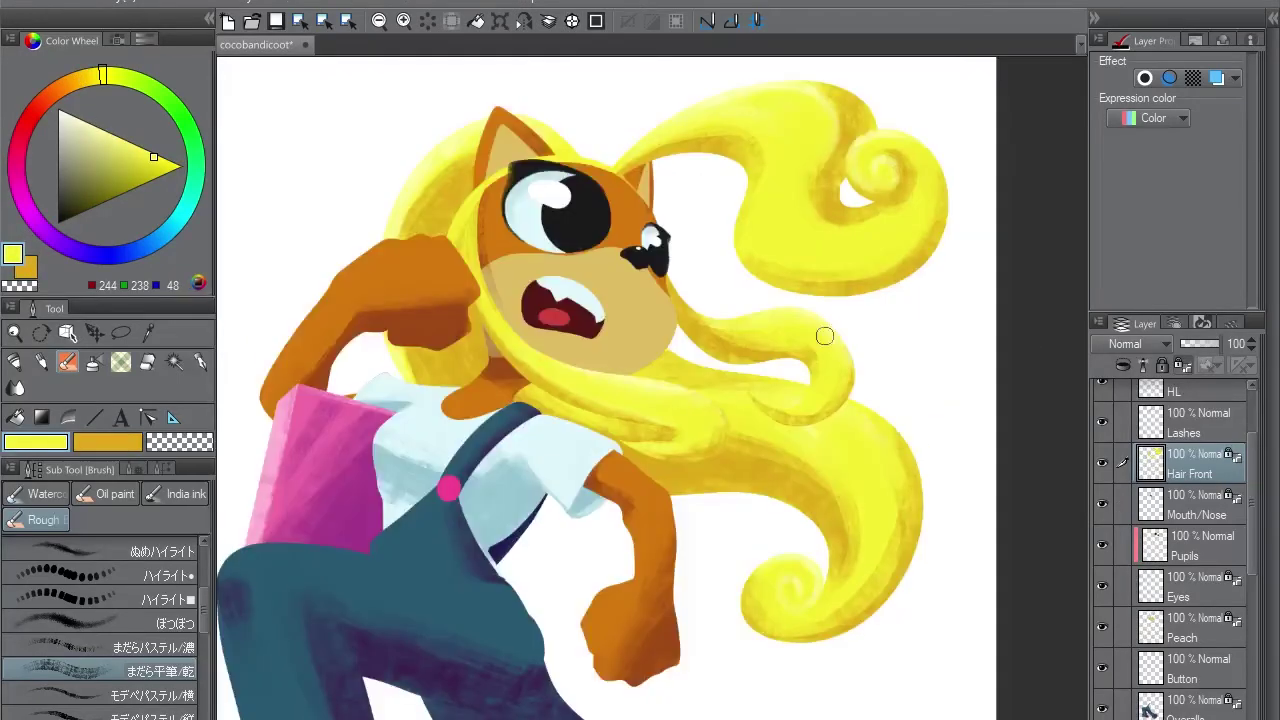
Touch up the small curl's tip, deepen the golden shadow in the front lock's fold, and save the document
drag(778, 383, 760, 420)
alt+click(760, 420)
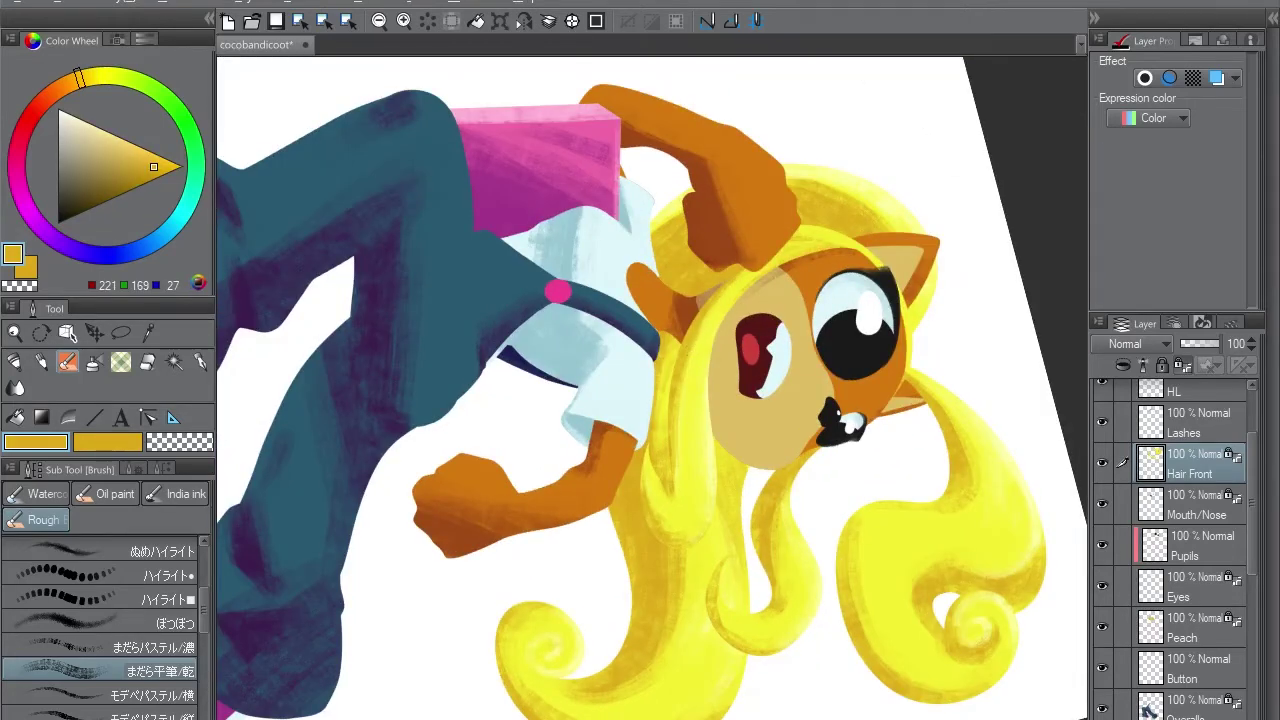
alt+click(680, 476)
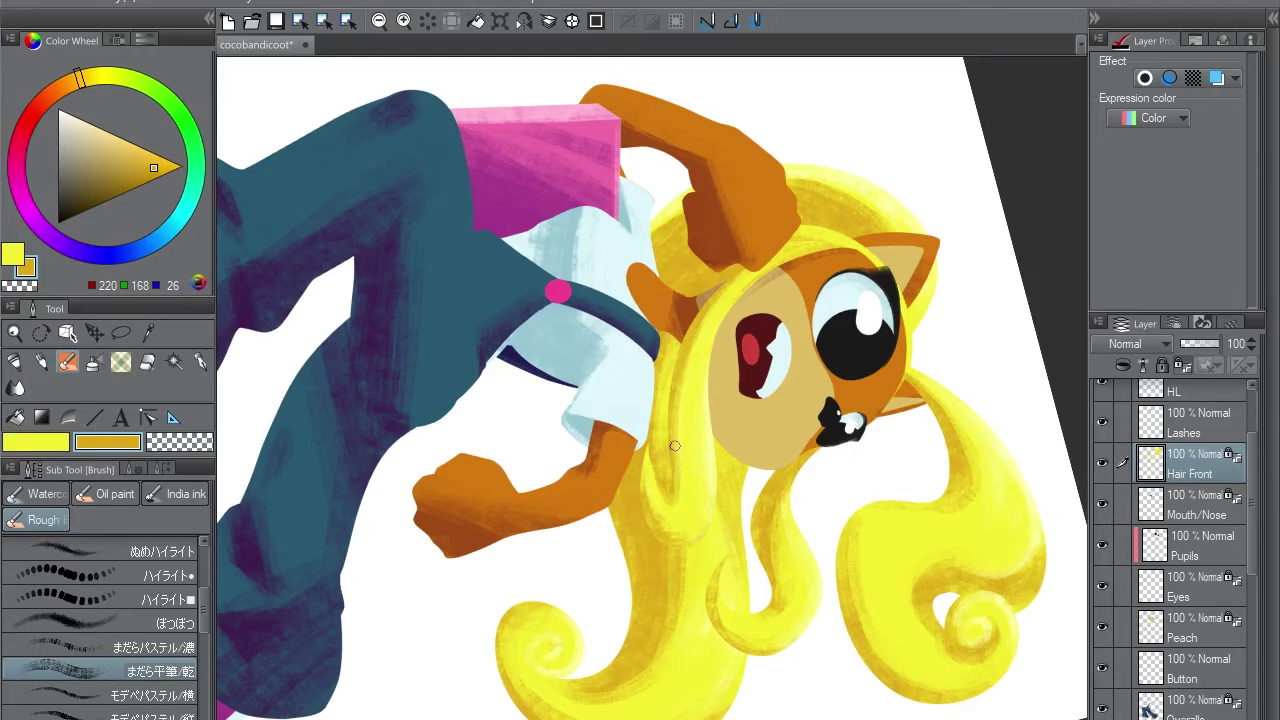
drag(675, 452, 673, 406)
drag(660, 493, 657, 456)
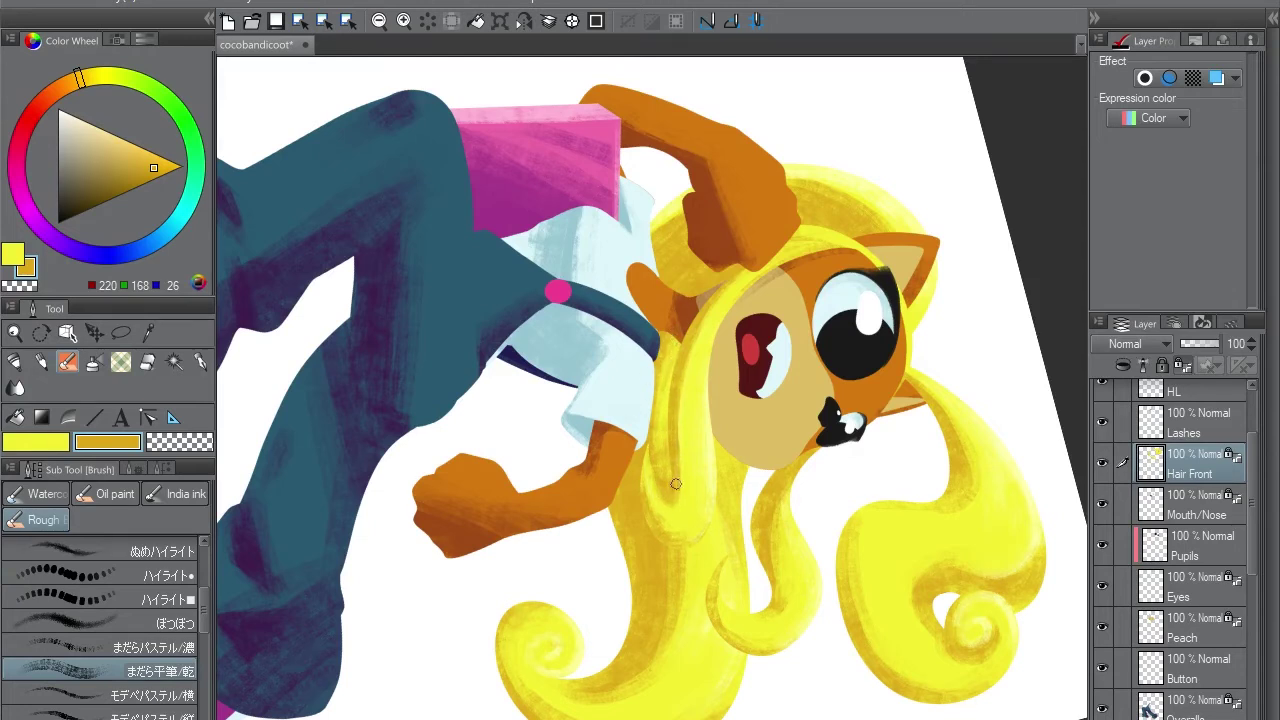
key(ctrl+@)
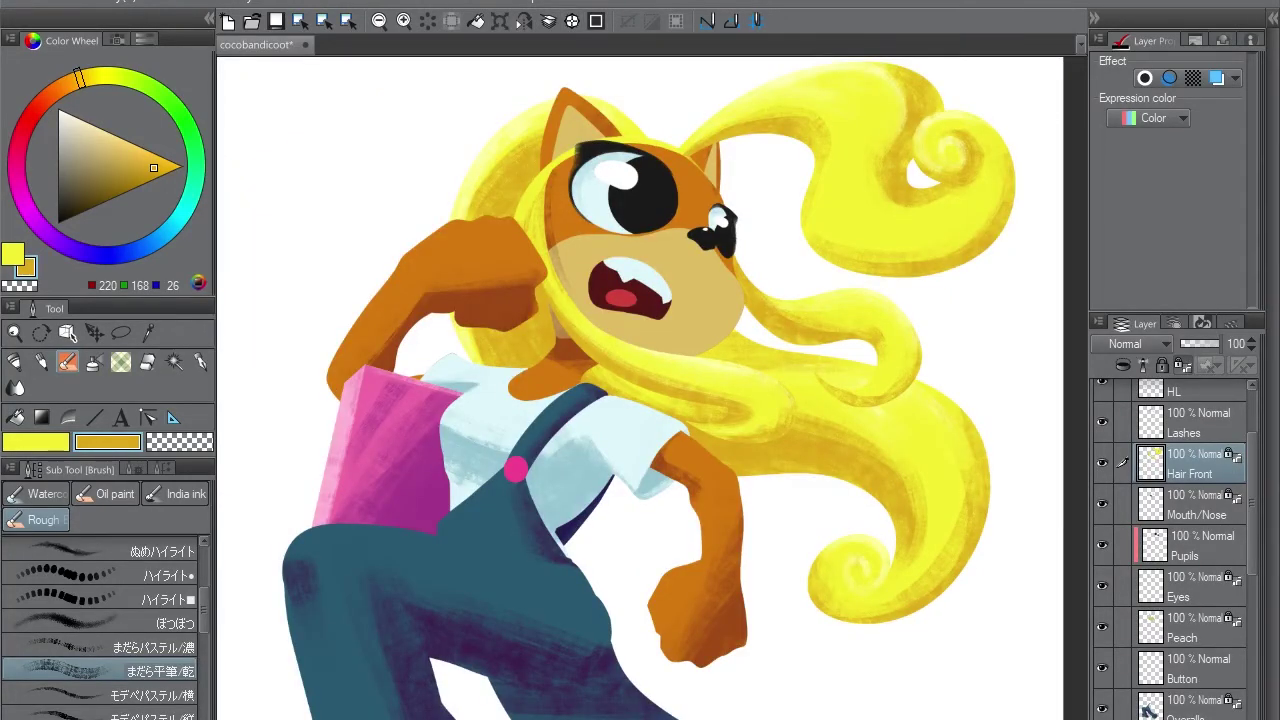
key(ctrl+s)
On the Button layer, shade the overalls' pink button with purple on its lower edge and add a pale pink highlight
scroll(1176, 548, down, 4)
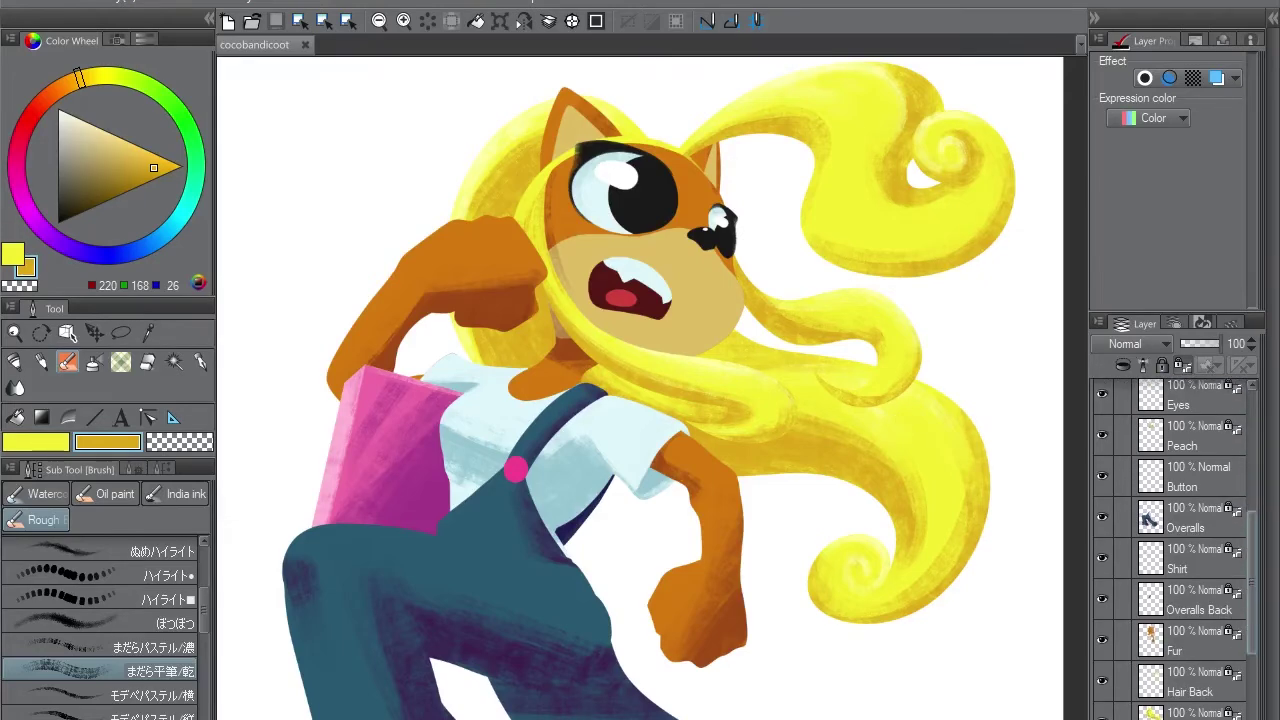
scroll(1176, 548, down, 1)
click(1200, 456)
drag(724, 346, 841, 216)
alt+click(574, 350)
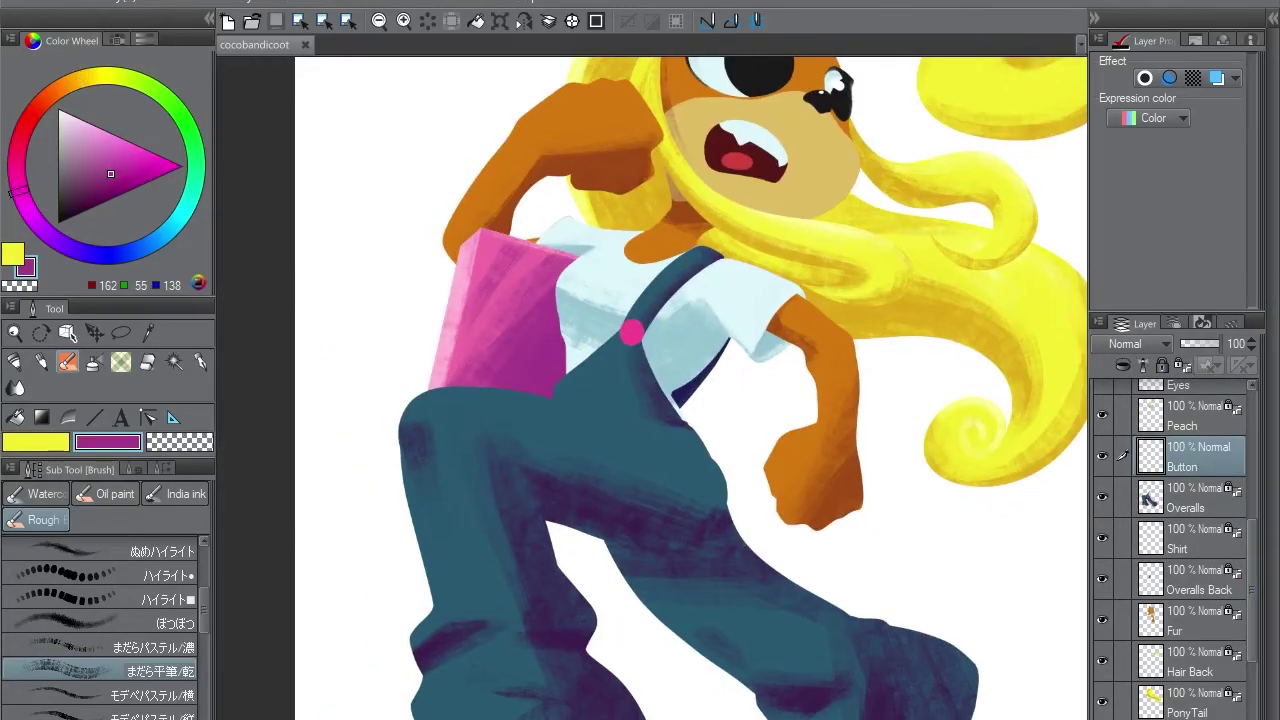
drag(18, 191, 38, 226)
drag(632, 342, 664, 312)
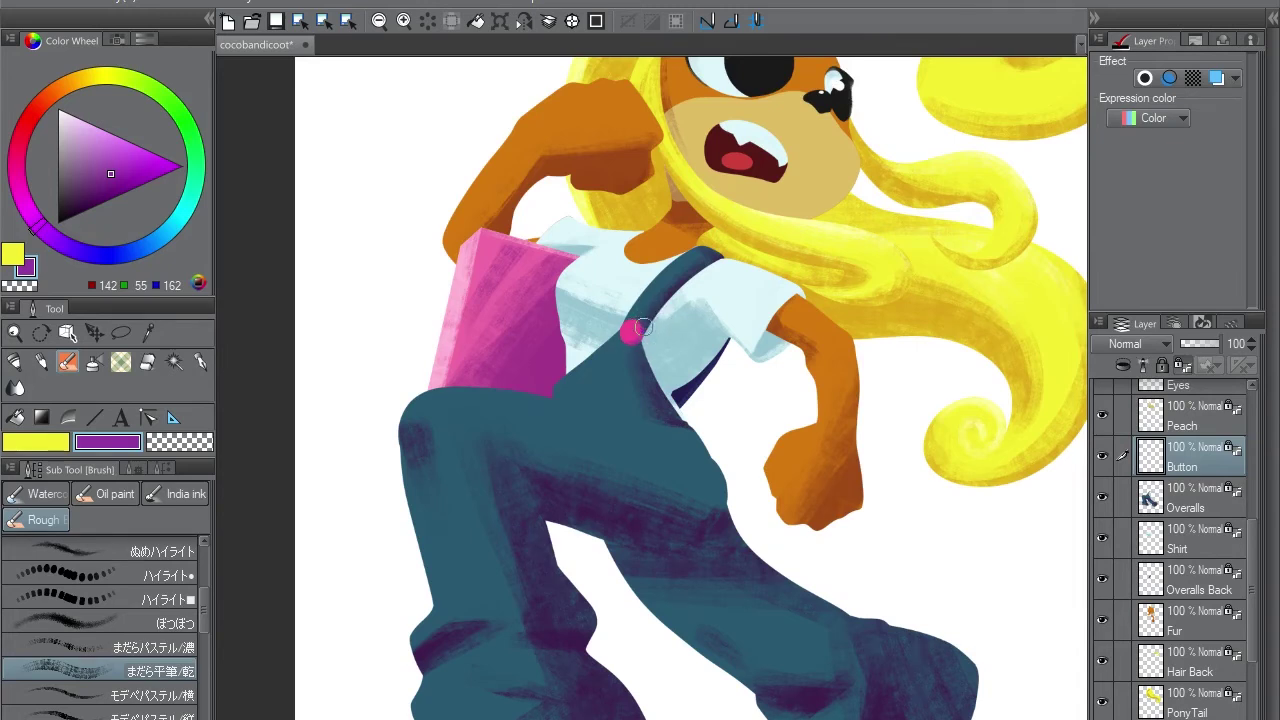
alt+click(470, 245)
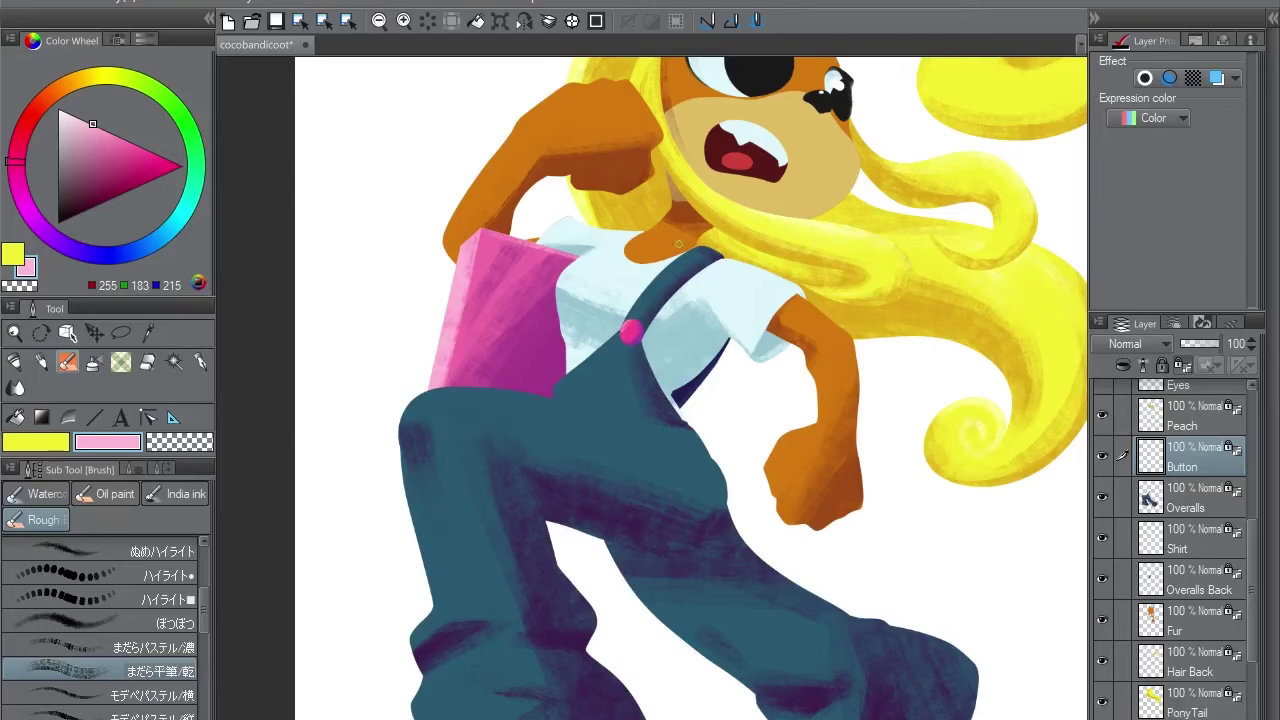
Add a new layer named Red above the Shirt layer and clip it to the shirt
drag(678, 244, 654, 88)
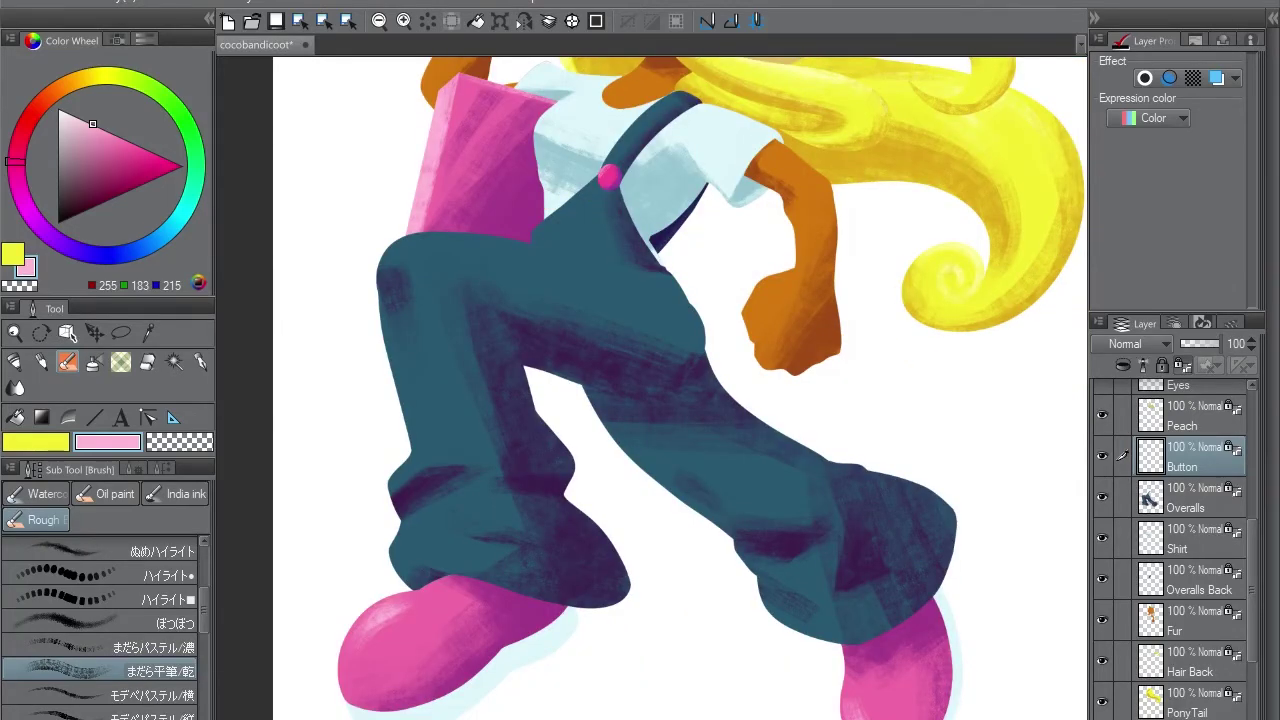
scroll(1032, 124, up, 5)
scroll(1175, 550, up, 3)
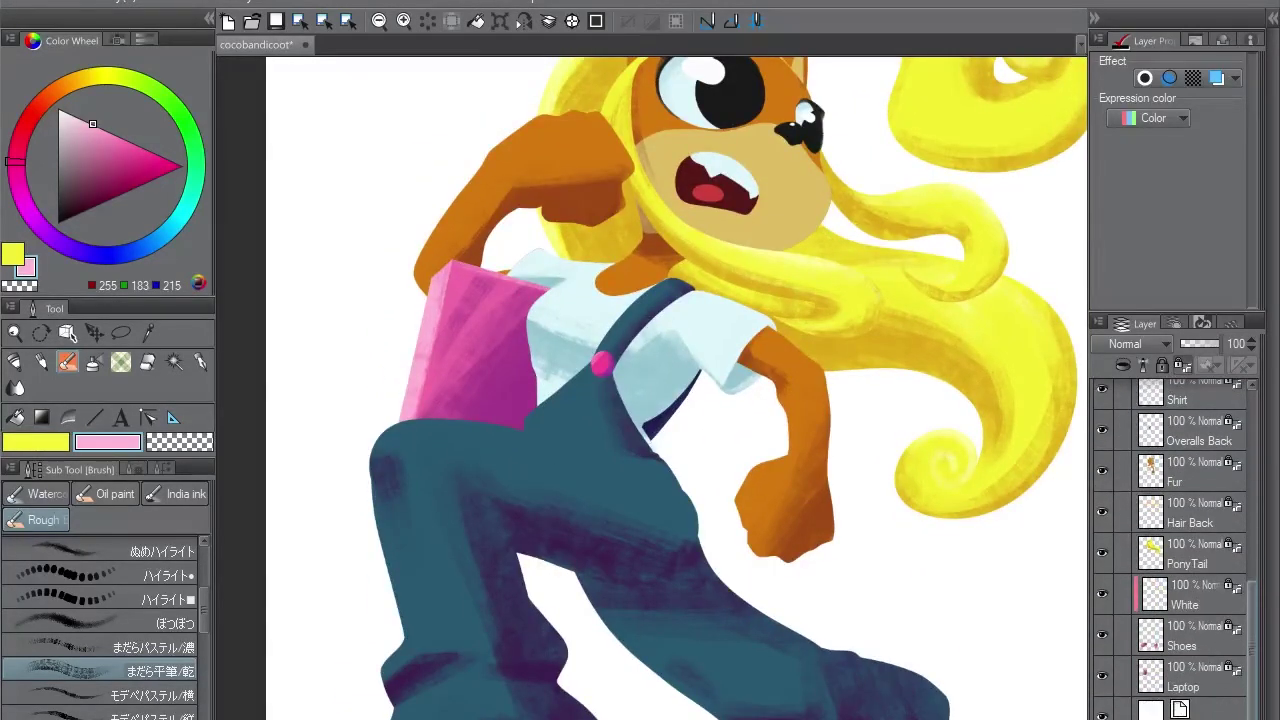
scroll(1175, 550, down, 4)
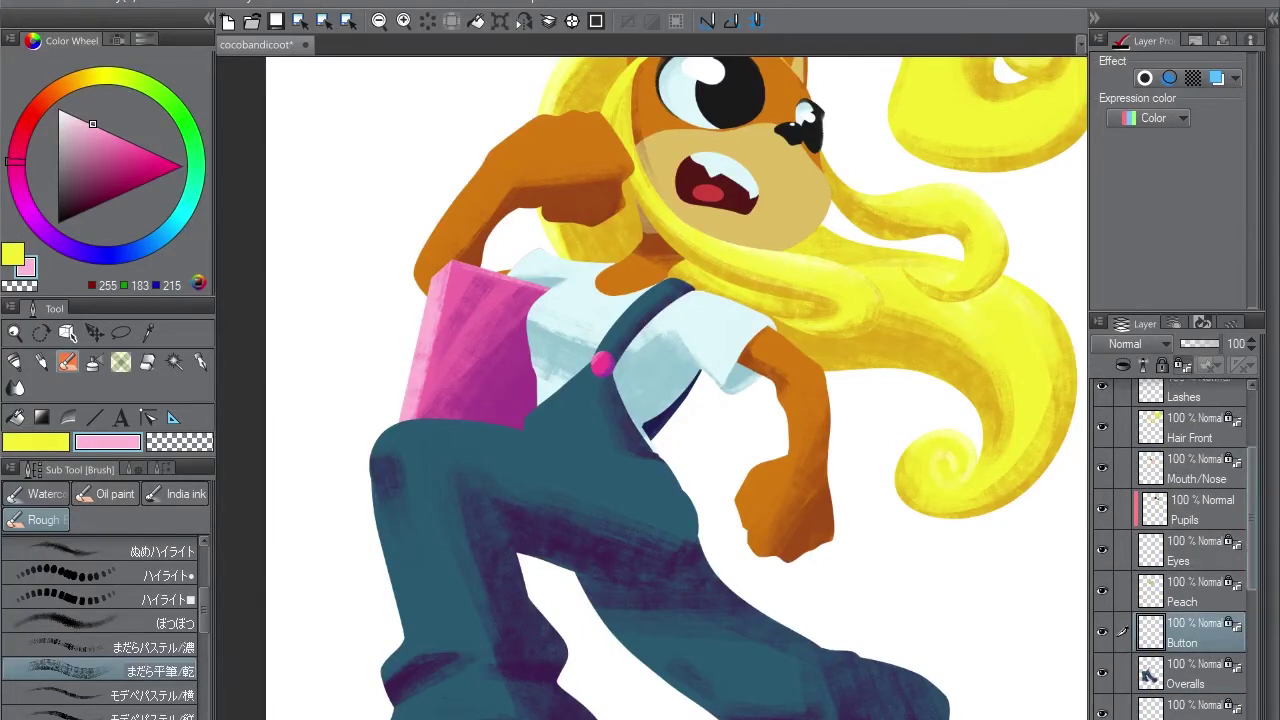
click(1190, 602)
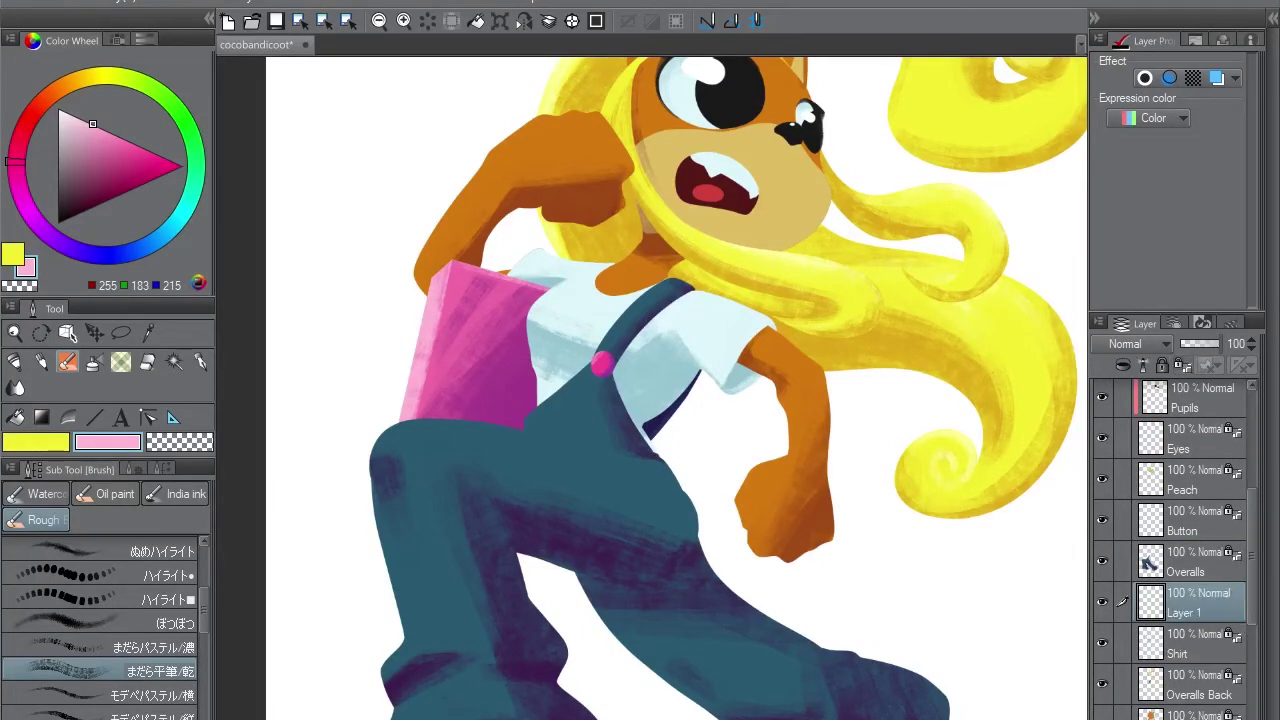
text(Red)
key(Return)
Set the drawing colour to red (233, 64, 81), choose the Milli pen, and try a first line on the near sleeve's cuff
key(ctrl+space)
click(759, 308)
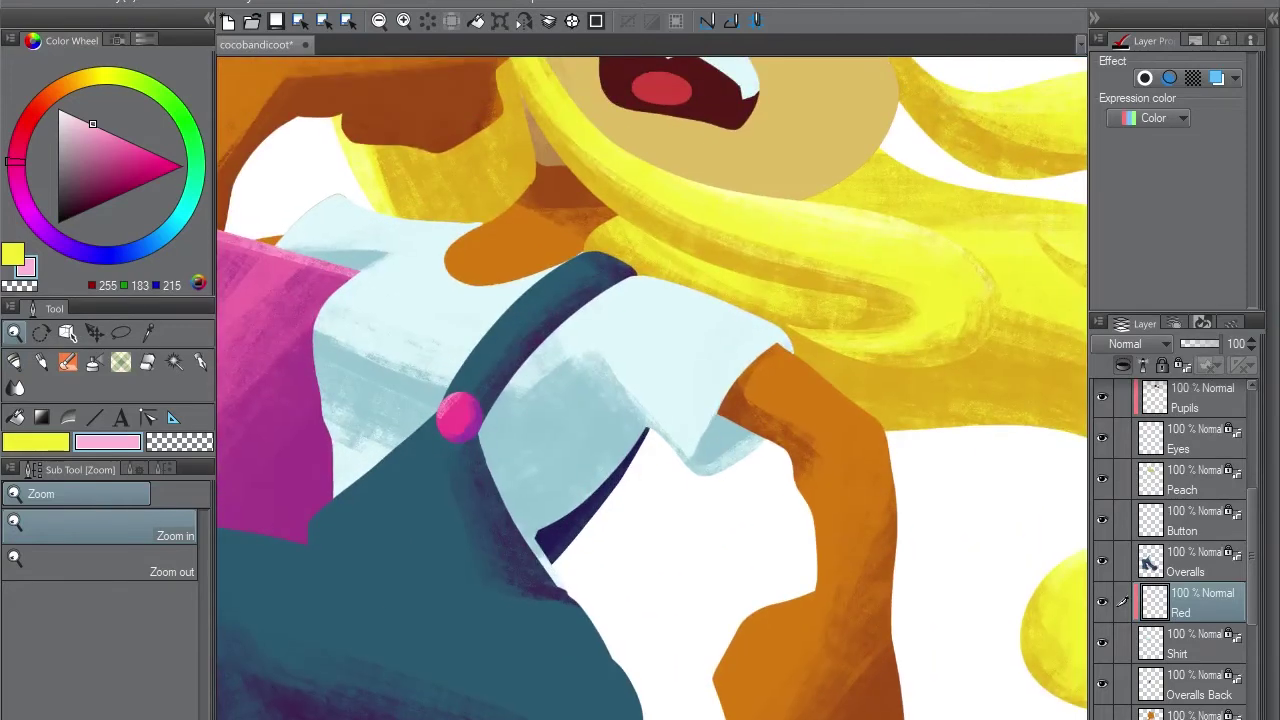
click(22, 129)
click(140, 156)
key(p)
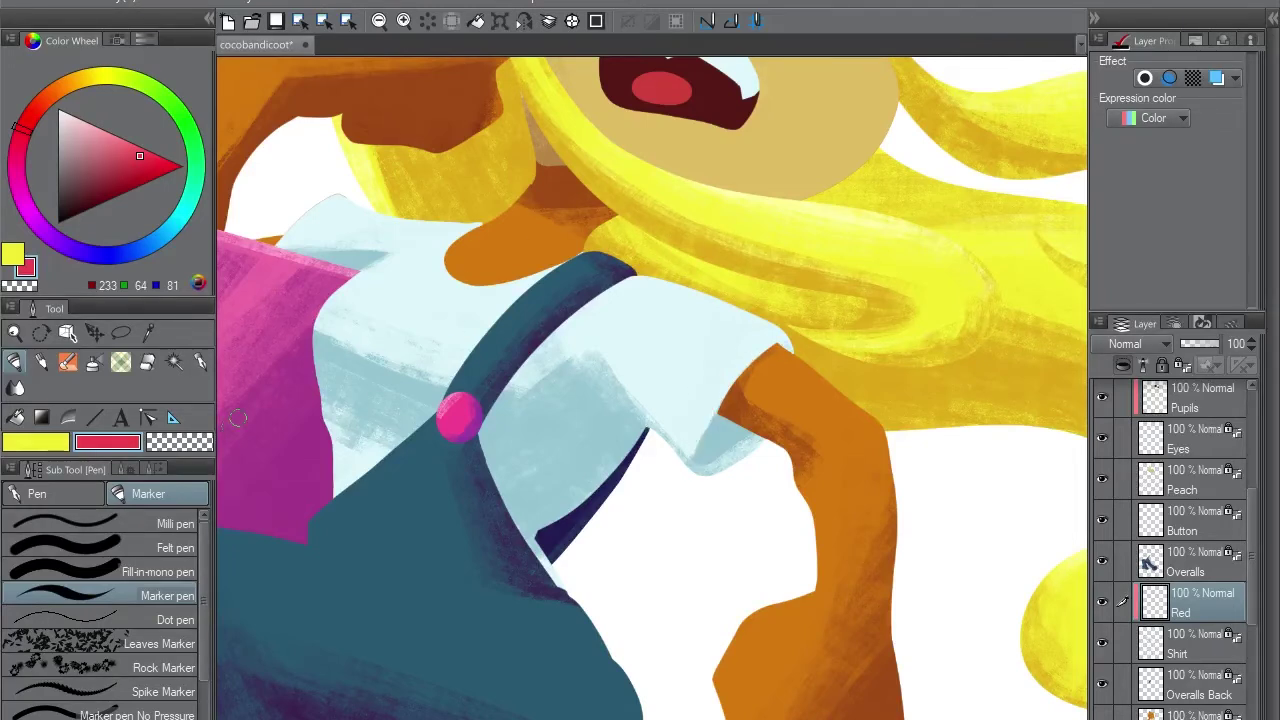
key(1)
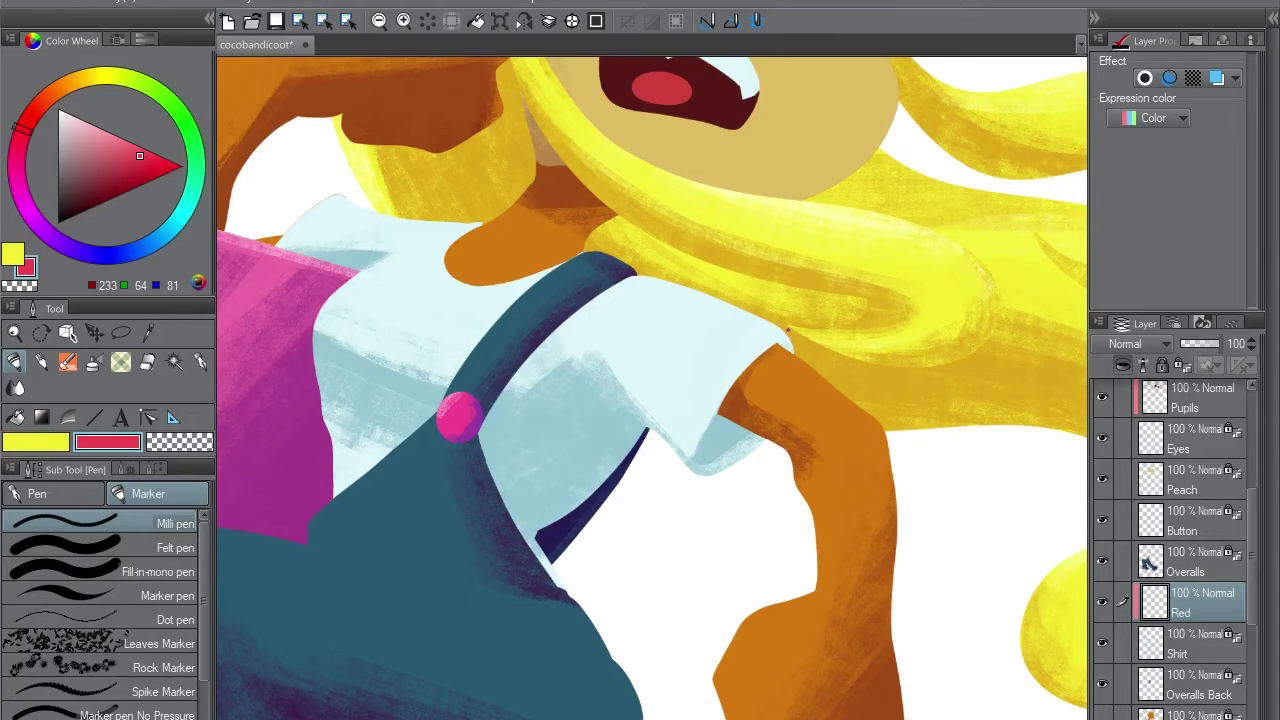
mouse_move(785, 326)
mouse_down()
mouse_move(727, 355)
mouse_move(707, 473)
mouse_move(700, 401)
mouse_move(694, 423)
mouse_move(698, 469)
mouse_move(687, 445)
mouse_move(744, 348)
mouse_move(785, 333)
mouse_move(706, 396)
mouse_move(788, 332)
mouse_up()
key(ctrl+z)
key(ctrl+z)
key(ctrl+z)
key(ctrl+z)
key(ctrl+z)
Try a thin red trim line along the outer edge of the near sleeve's cuff
drag(730, 372, 740, 340)
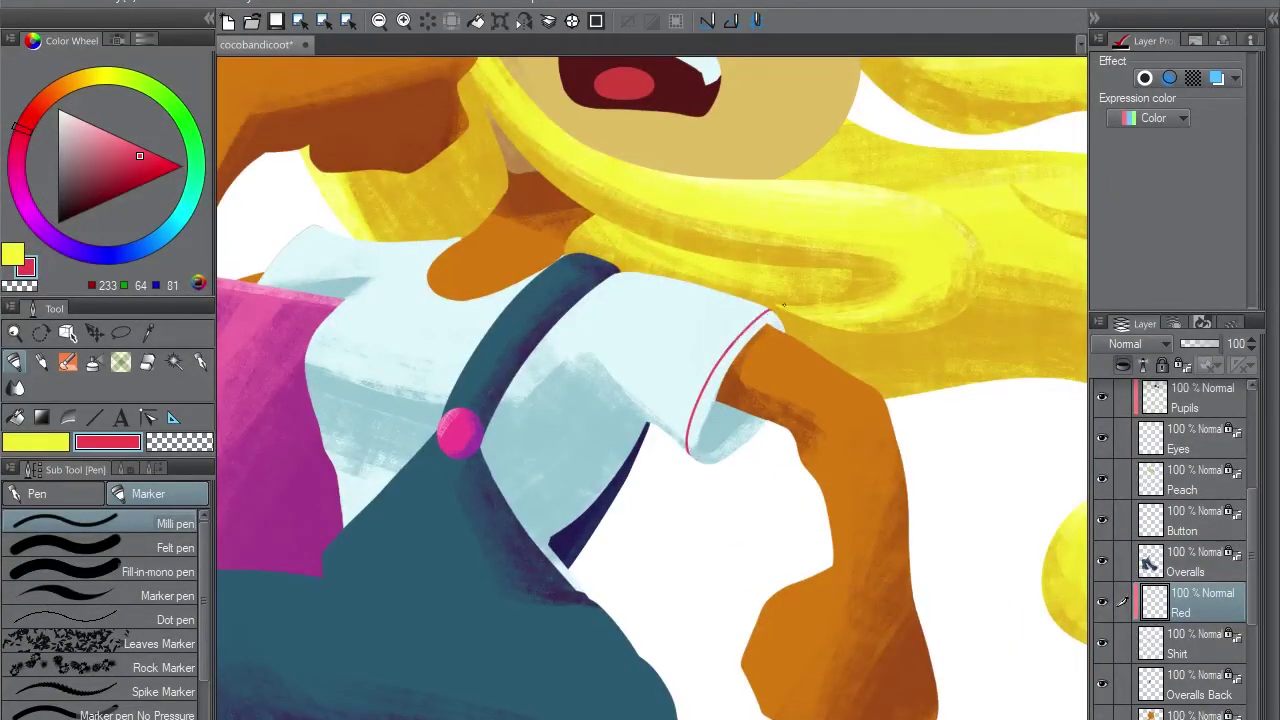
mouse_move(735, 340)
mouse_down()
mouse_move(702, 463)
mouse_move(763, 349)
mouse_up()
key(ctrl+z)
key(ctrl+z)
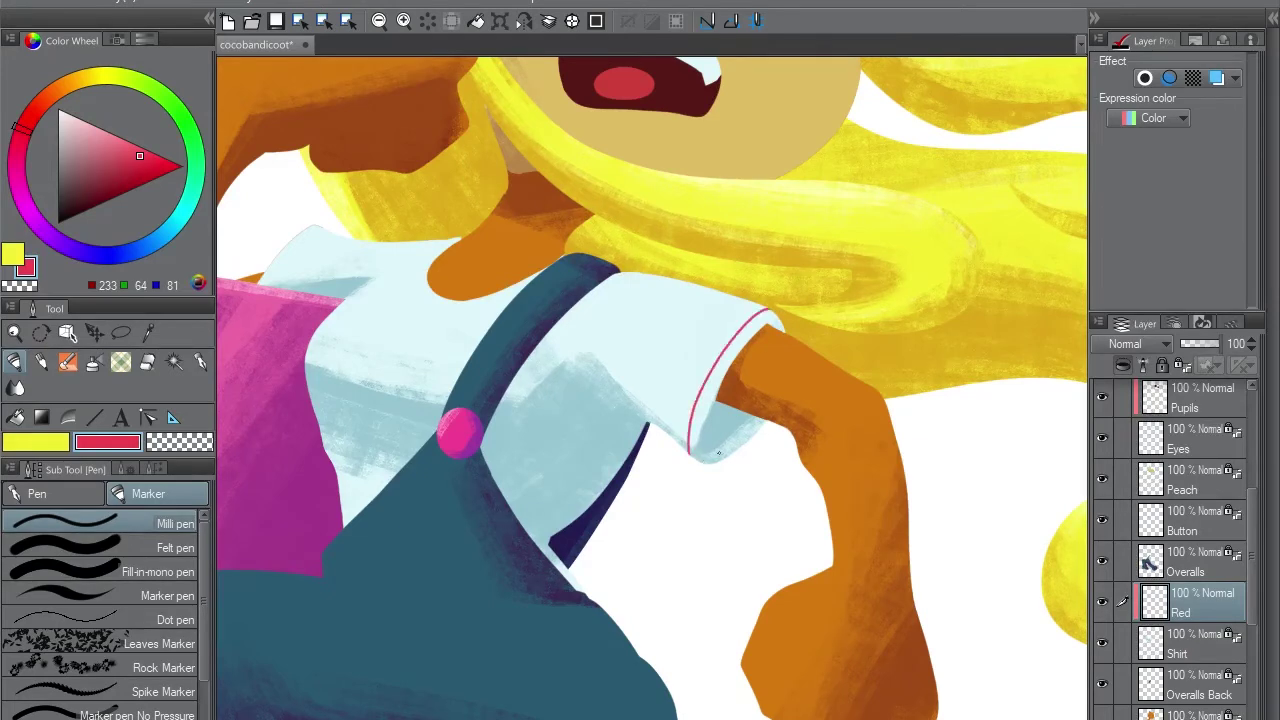
drag(697, 454, 718, 392)
key(ctrl+z)
key(ctrl+z)
Draw a thin red trim line around the inner opening of the near sleeve, undoing unwanted strokes
drag(702, 454, 712, 402)
key(ctrl+z)
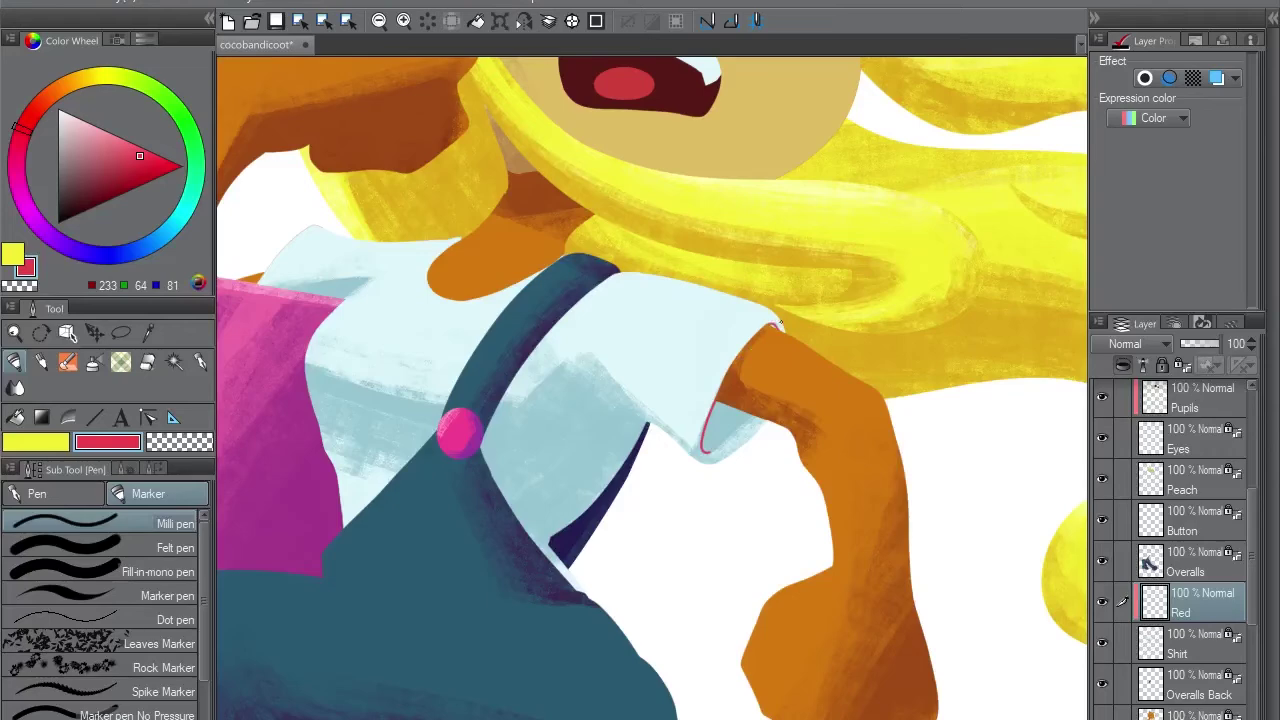
mouse_move(705, 452)
mouse_down()
mouse_move(600, 430)
mouse_move(583, 487)
mouse_up()
key(ctrl+z)
mouse_move(586, 424)
mouse_down()
mouse_move(583, 488)
mouse_move(578, 468)
mouse_up()
key(ctrl+z)
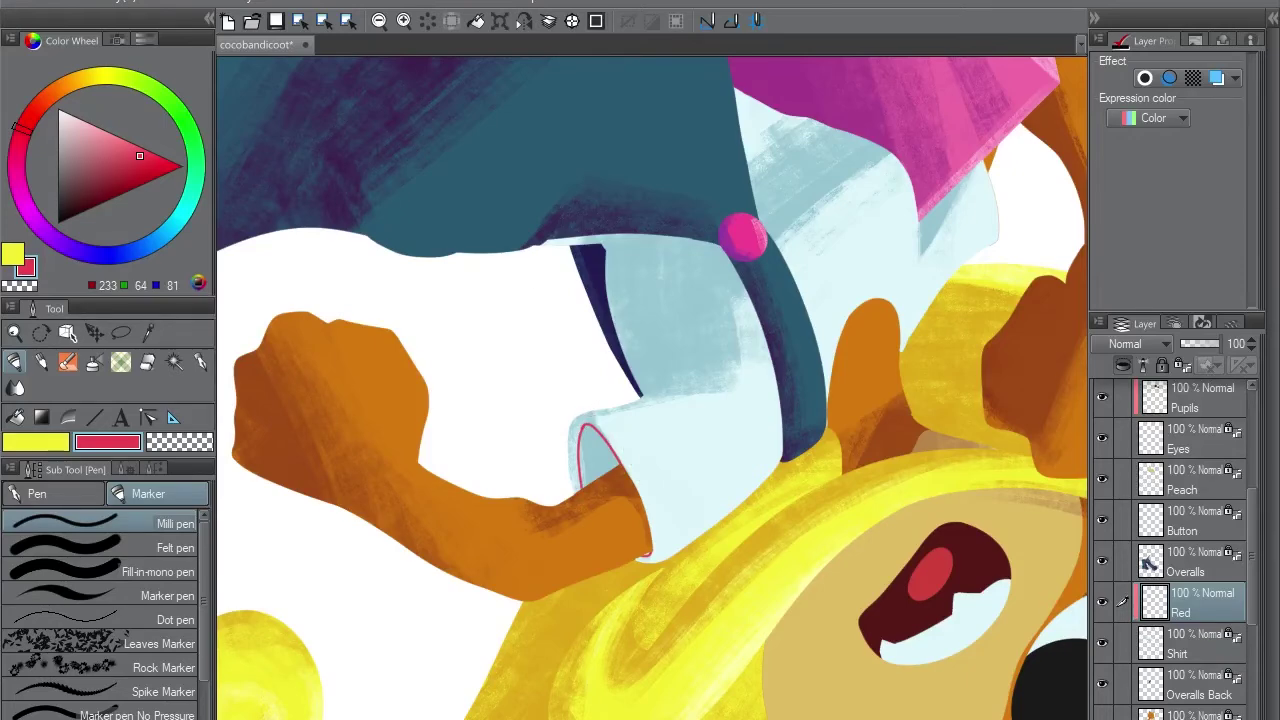
mouse_move(575, 413)
mouse_down()
mouse_move(773, 310)
mouse_move(700, 440)
mouse_up()
key(ctrl+z)
Draw a second red trim line along the outer edge of the near sleeve's cuff, redoing unwanted strokes
mouse_move(773, 303)
mouse_down()
mouse_move(700, 440)
mouse_move(720, 372)
mouse_up()
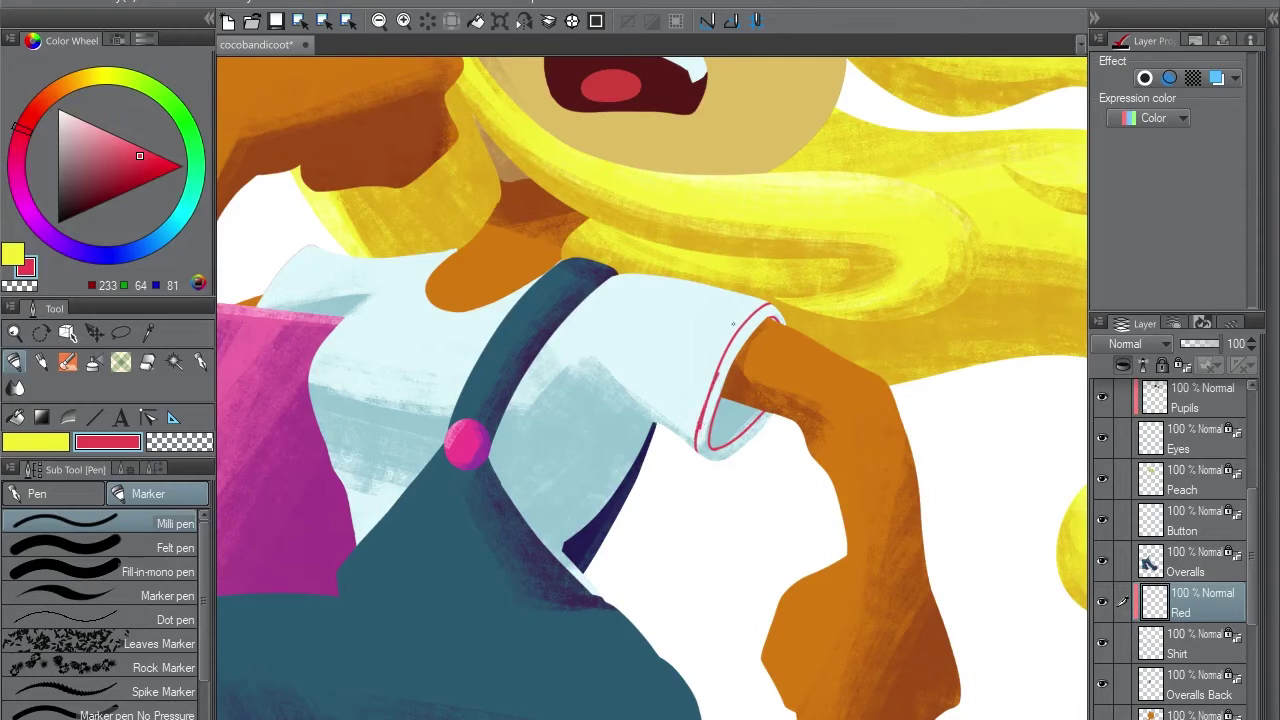
key(ctrl+z)
drag(698, 440, 725, 346)
key(ctrl+z)
key(ctrl+z)
mouse_move(698, 440)
mouse_down()
mouse_move(727, 338)
mouse_move(975, 390)
mouse_up()
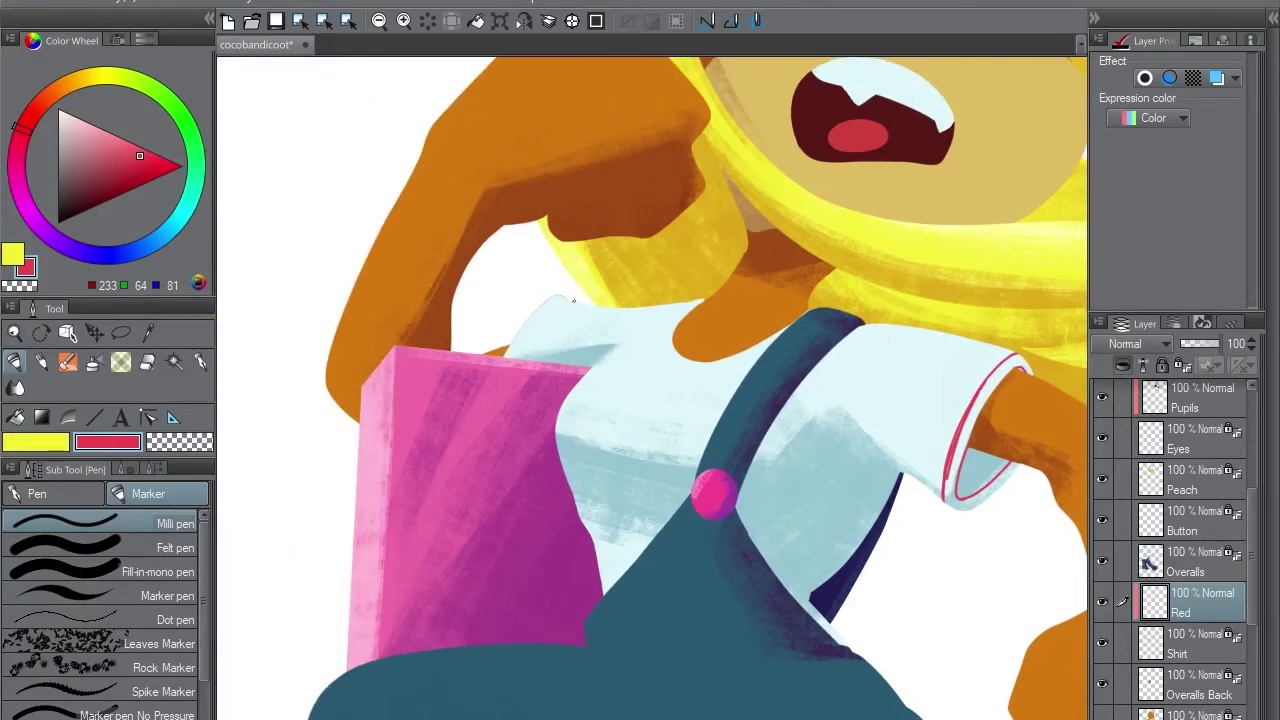
Draw a thin red trim line along the far sleeve's cuff and start one at the shirt's neckline
drag(570, 298, 508, 358)
drag(671, 362, 704, 369)
key(ctrl+z)
drag(700, 298, 664, 348)
Continue the thin red trim line around the shirt's neckline to the overalls strap
key(^)
key(^)
key(^)
key(^)
key(^)
key(^)
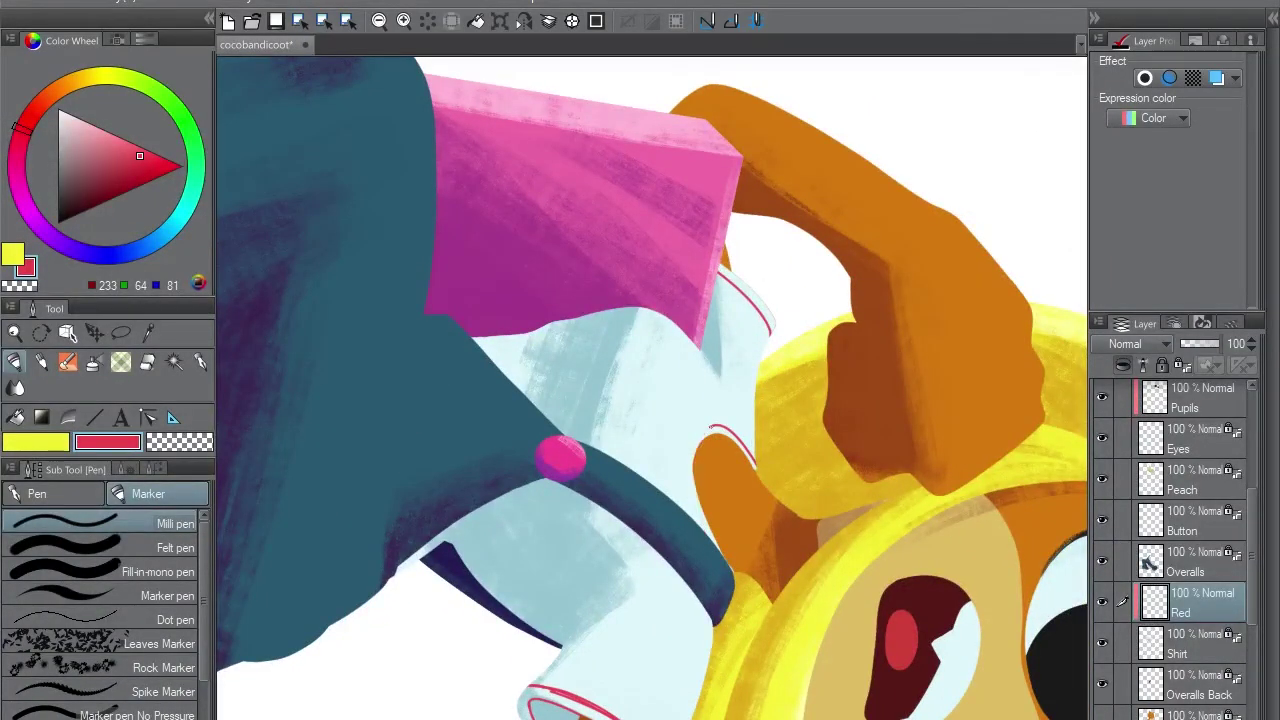
drag(704, 436, 688, 526)
key(minus)
key(minus)
key(minus)
key(minus)
key(minus)
key(minus)
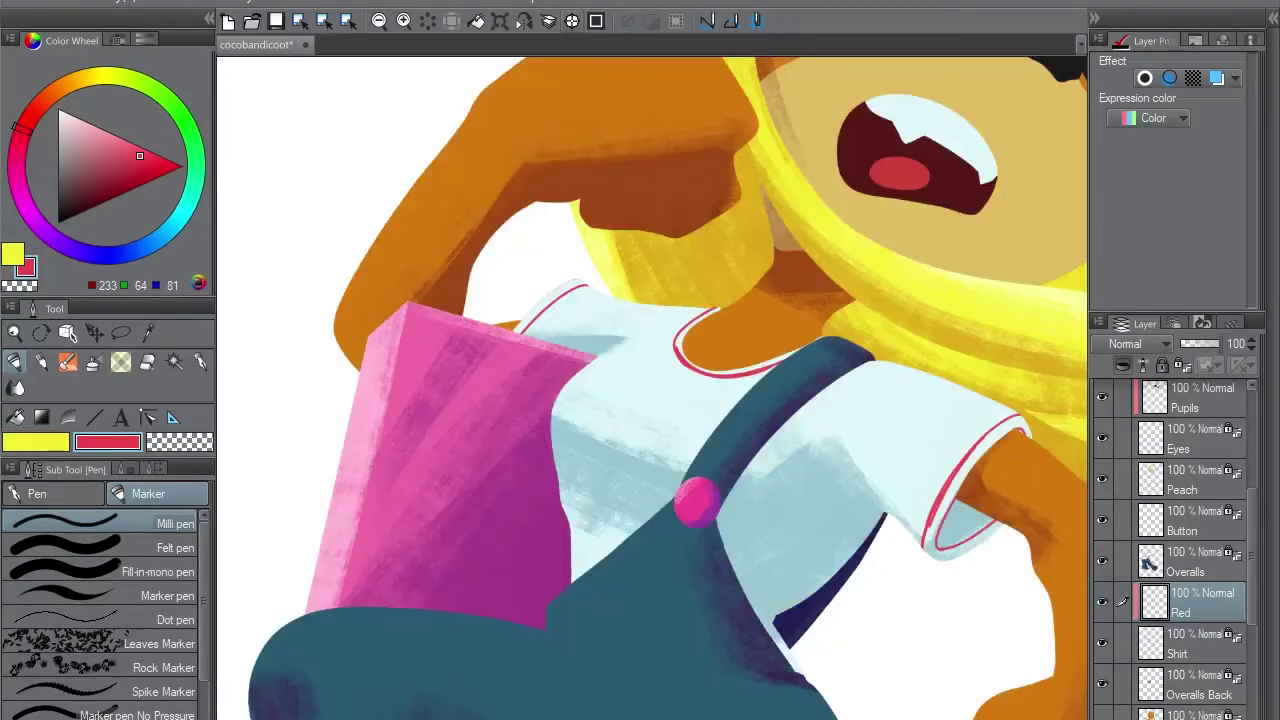
Thicken the red neckline trim with the Marker pen and extend it to the strap using the Milli pen
click(150, 595)
mouse_move(700, 365)
mouse_down()
mouse_move(672, 330)
mouse_move(720, 310)
mouse_up()
key(asciicircum)
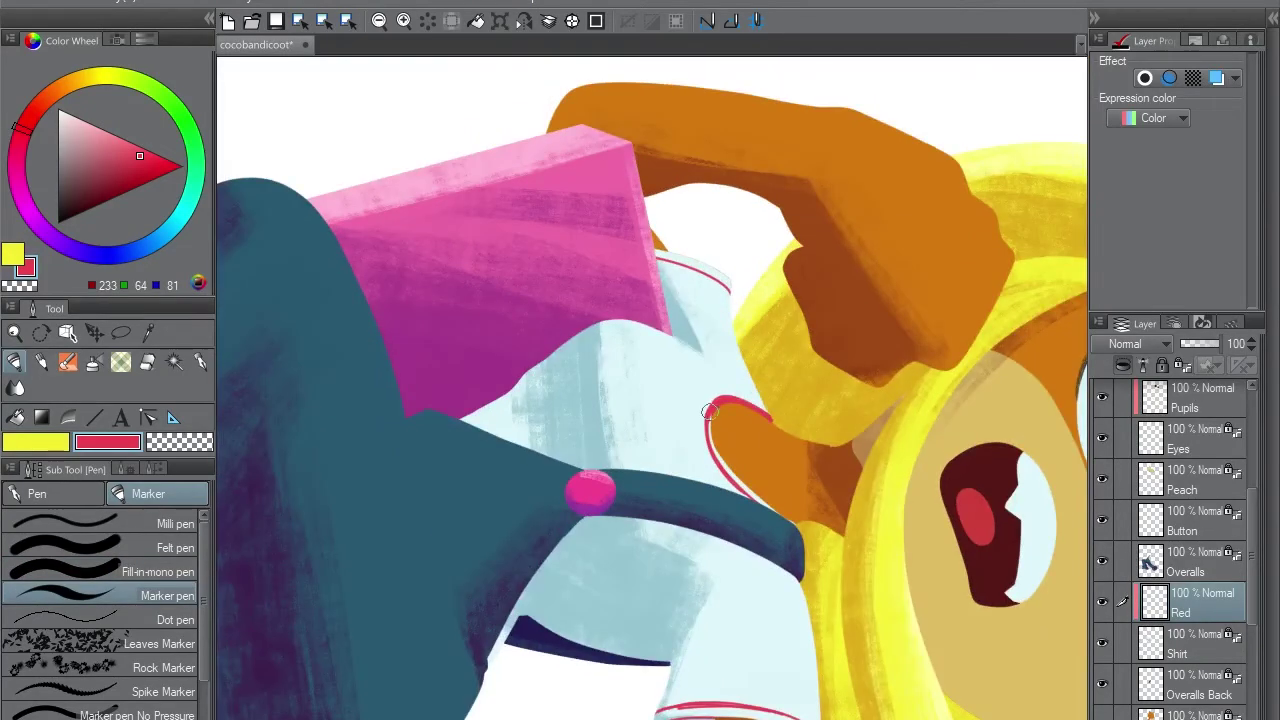
drag(713, 430, 775, 512)
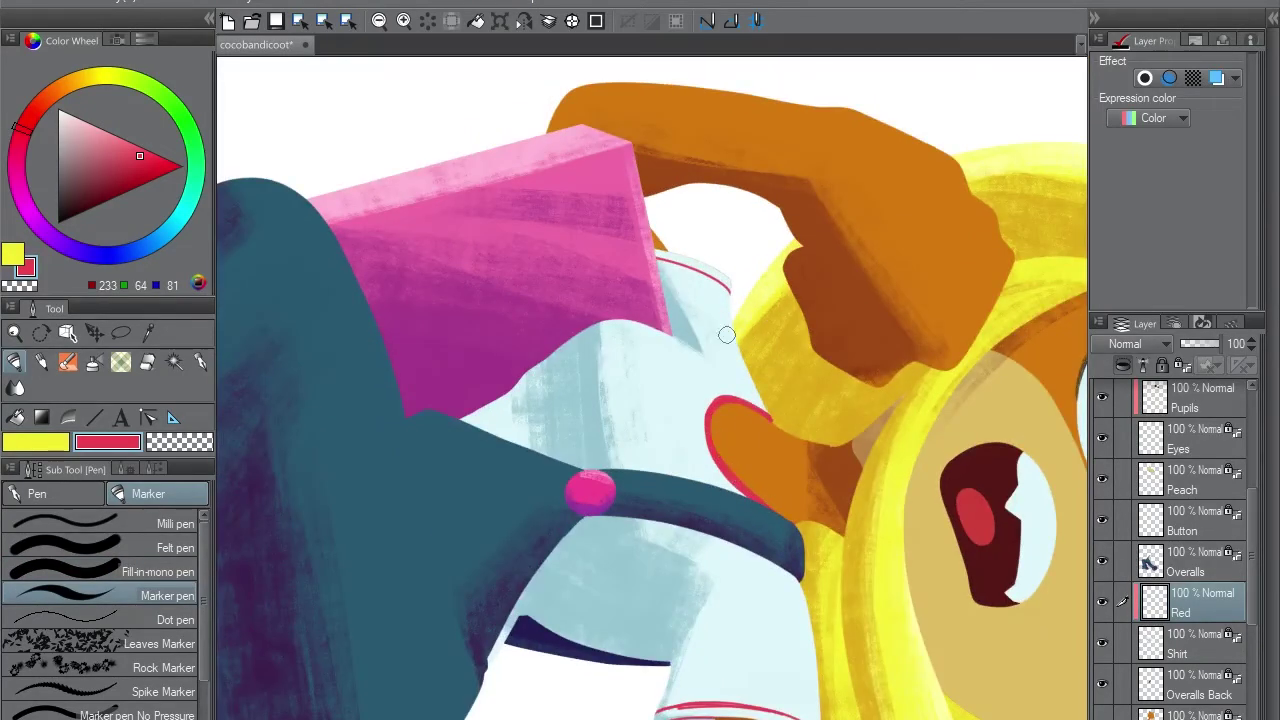
key(comma)
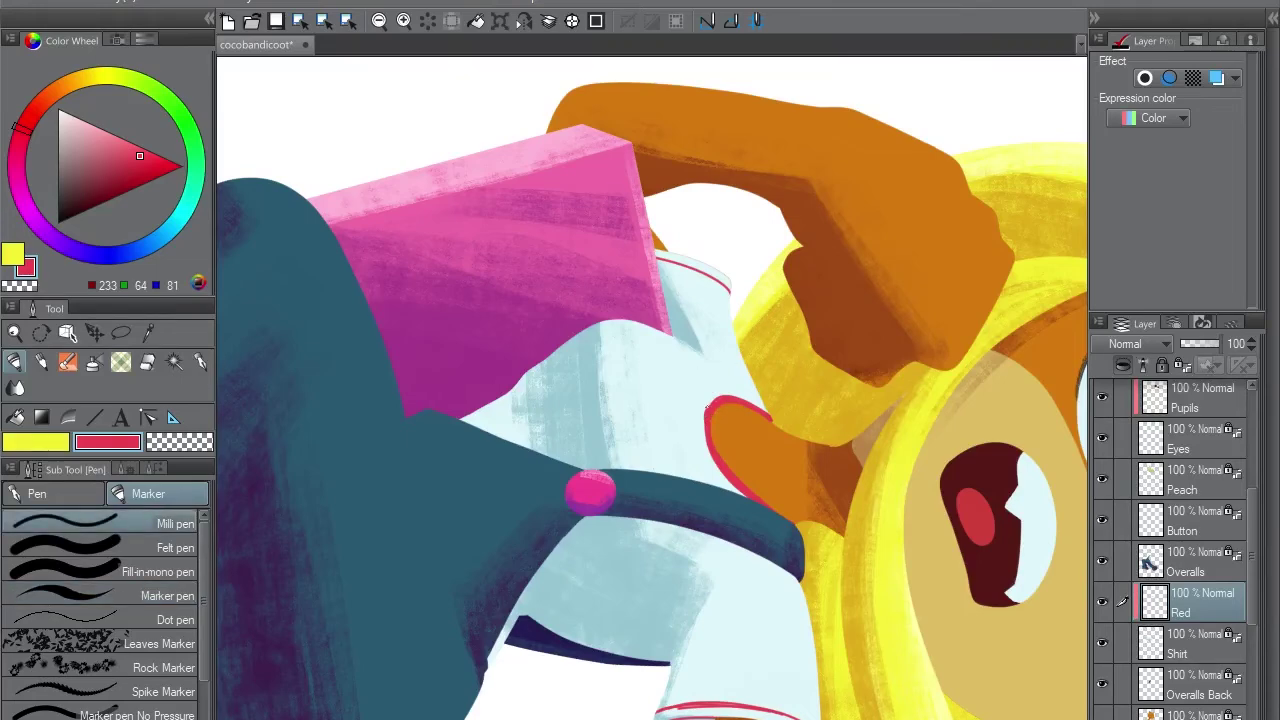
key(minus)
key(minus)
key(minus)
key(minus)
key(minus)
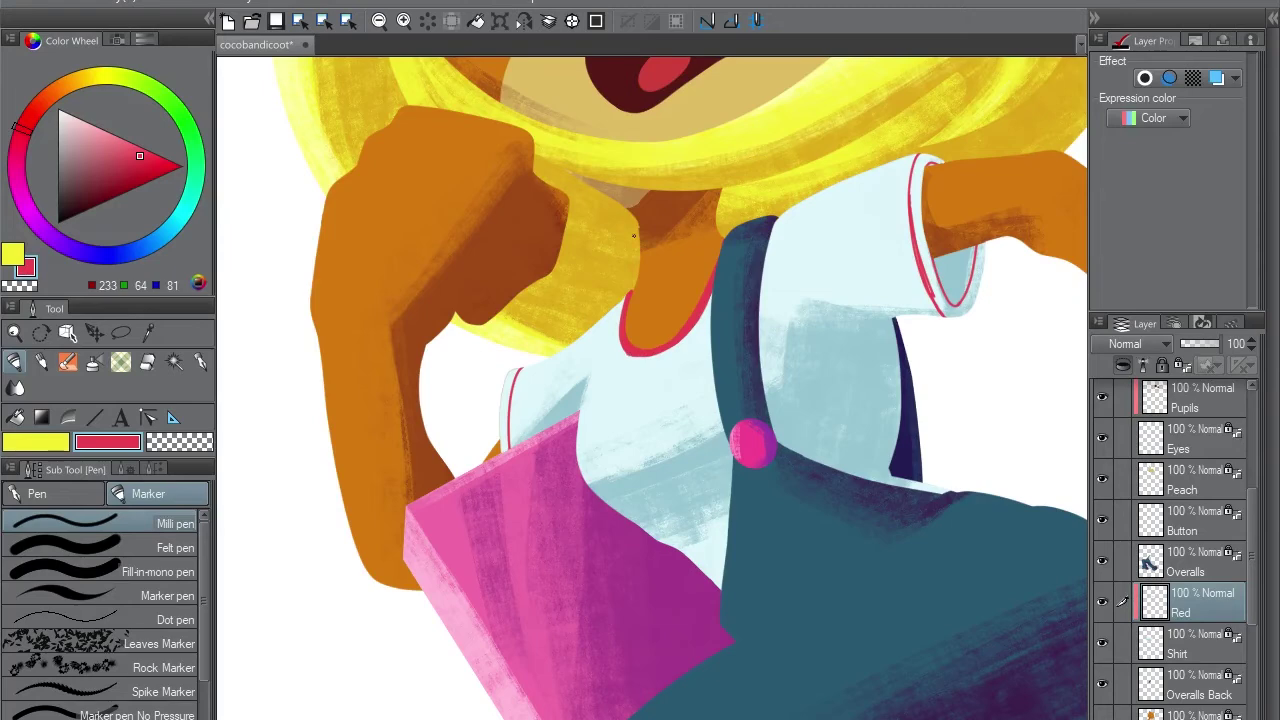
key(e)
key(asciicircum)
key(asciicircum)
key(asciicircum)
key(asciicircum)
key(asciicircum)
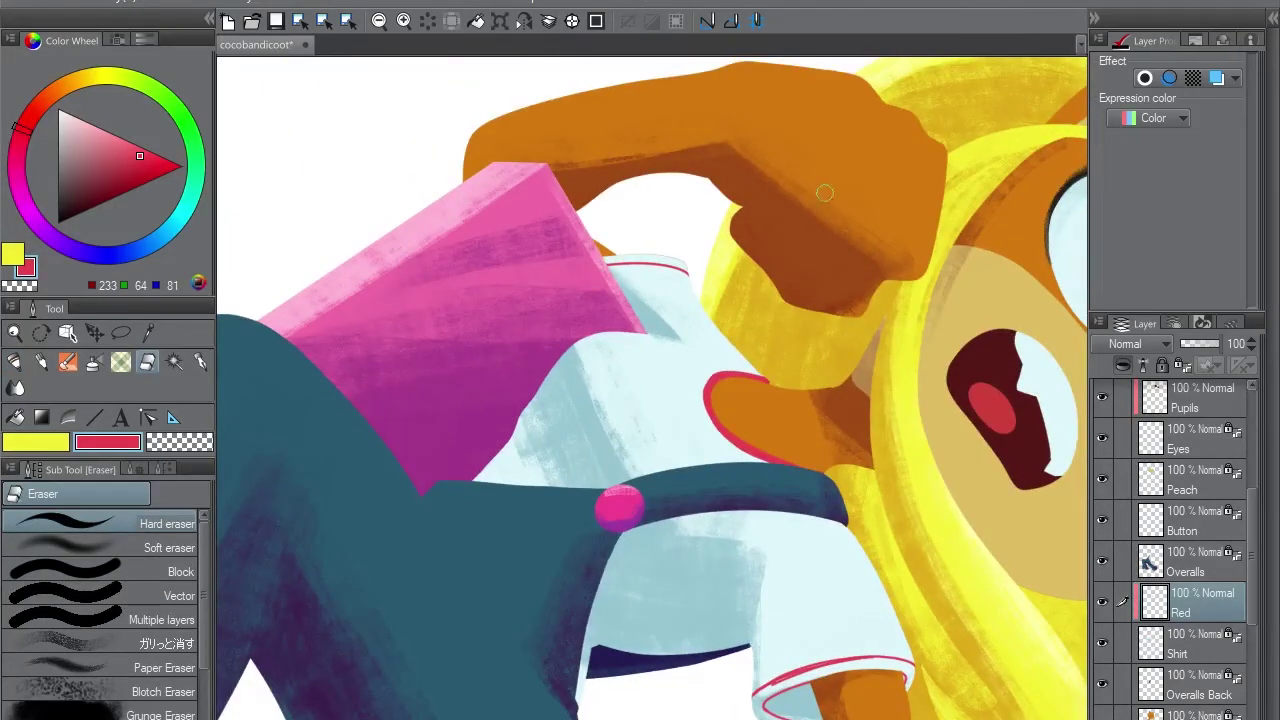
key(p)
key(e)
key(minus)
key(minus)
key(minus)
key(p)
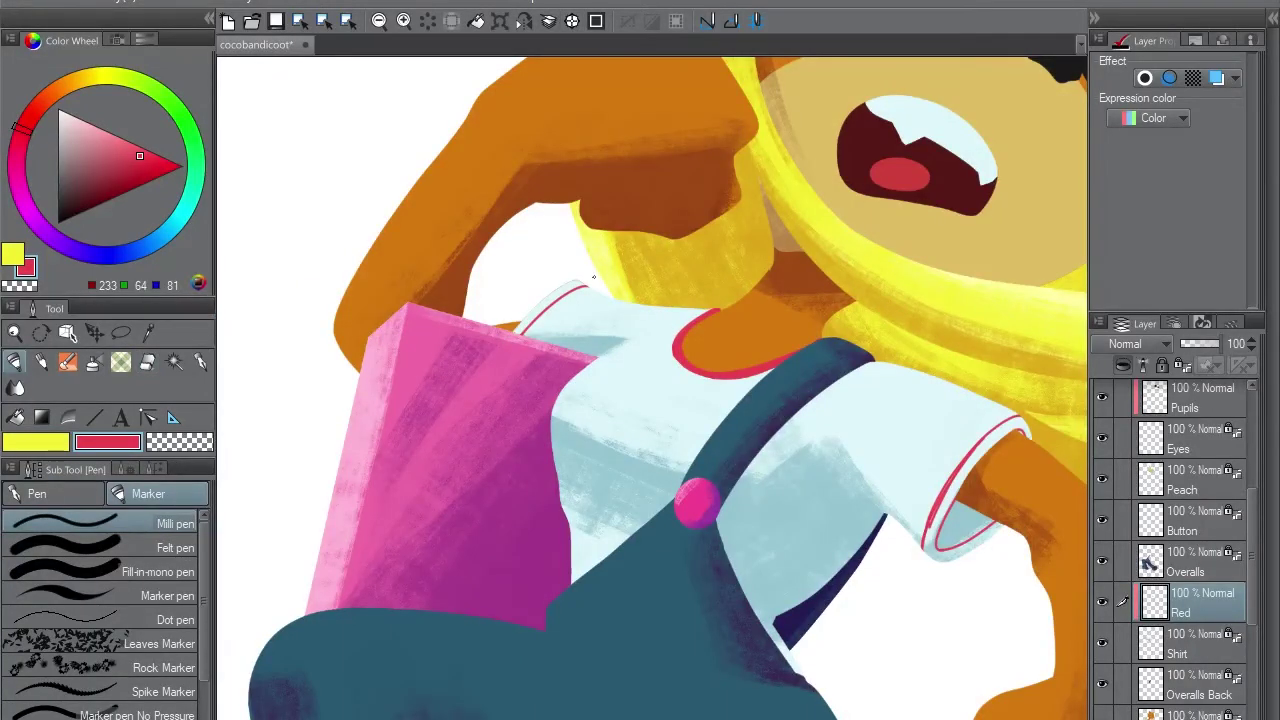
drag(993, 391, 837, 314)
key(w)
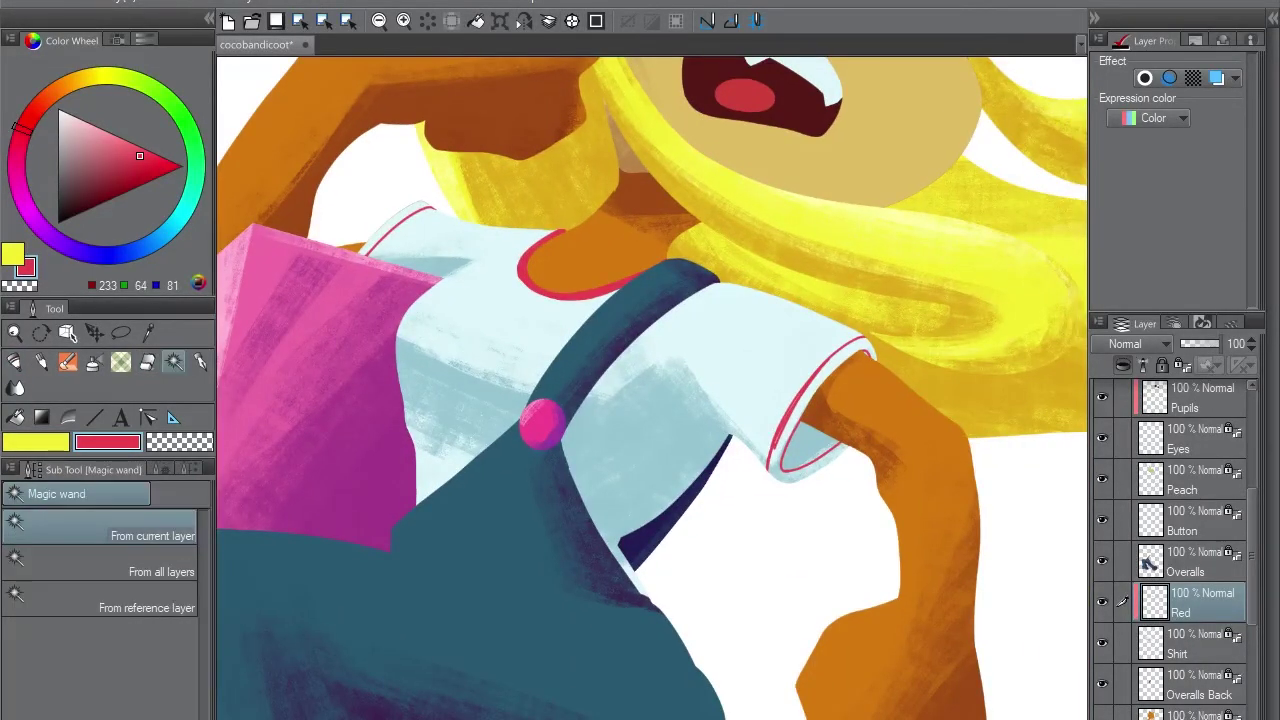
key(p)
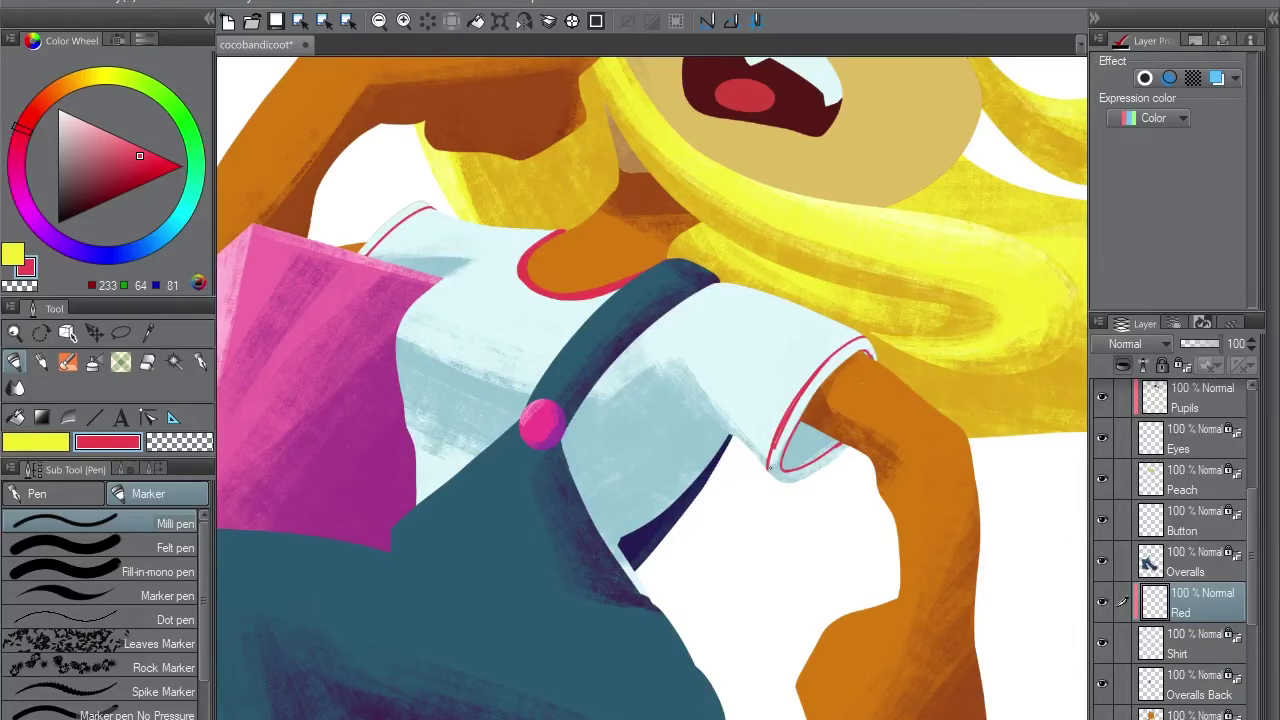
Select the outlined sleeve cuff bands on the Red layer and fill them with the red trim colour
key(w)
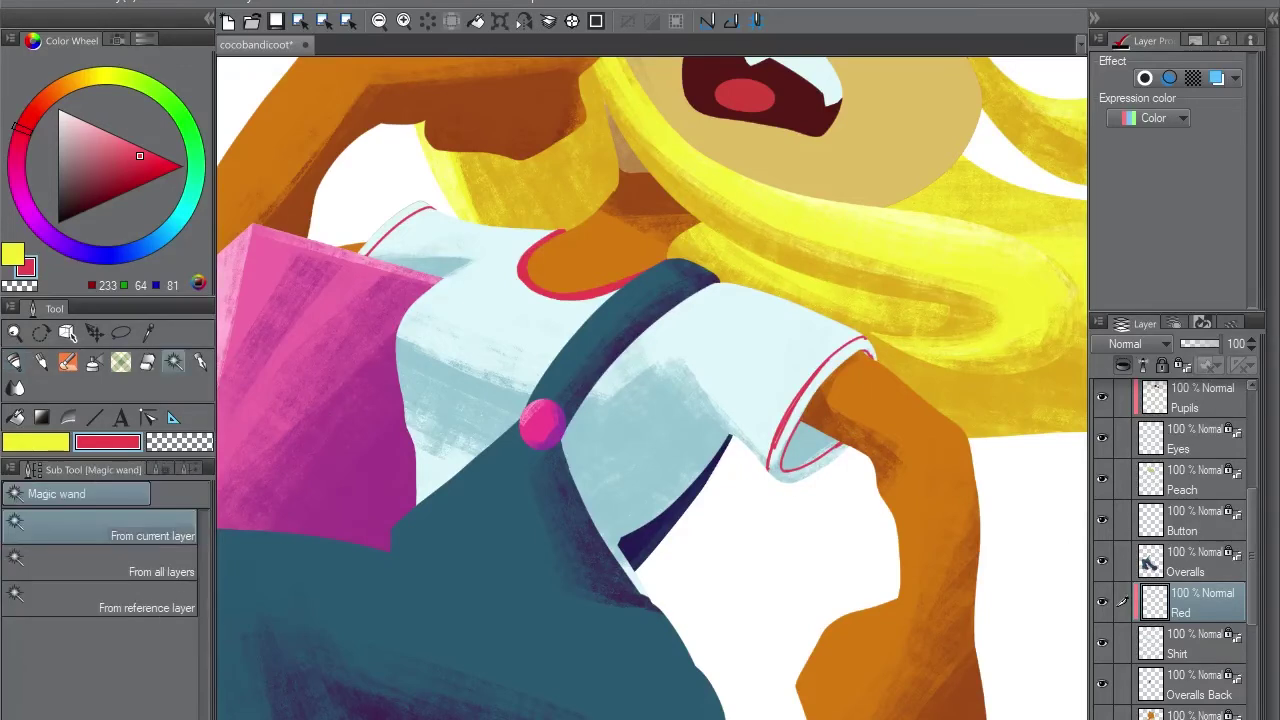
click(845, 380)
key(ctrl+d)
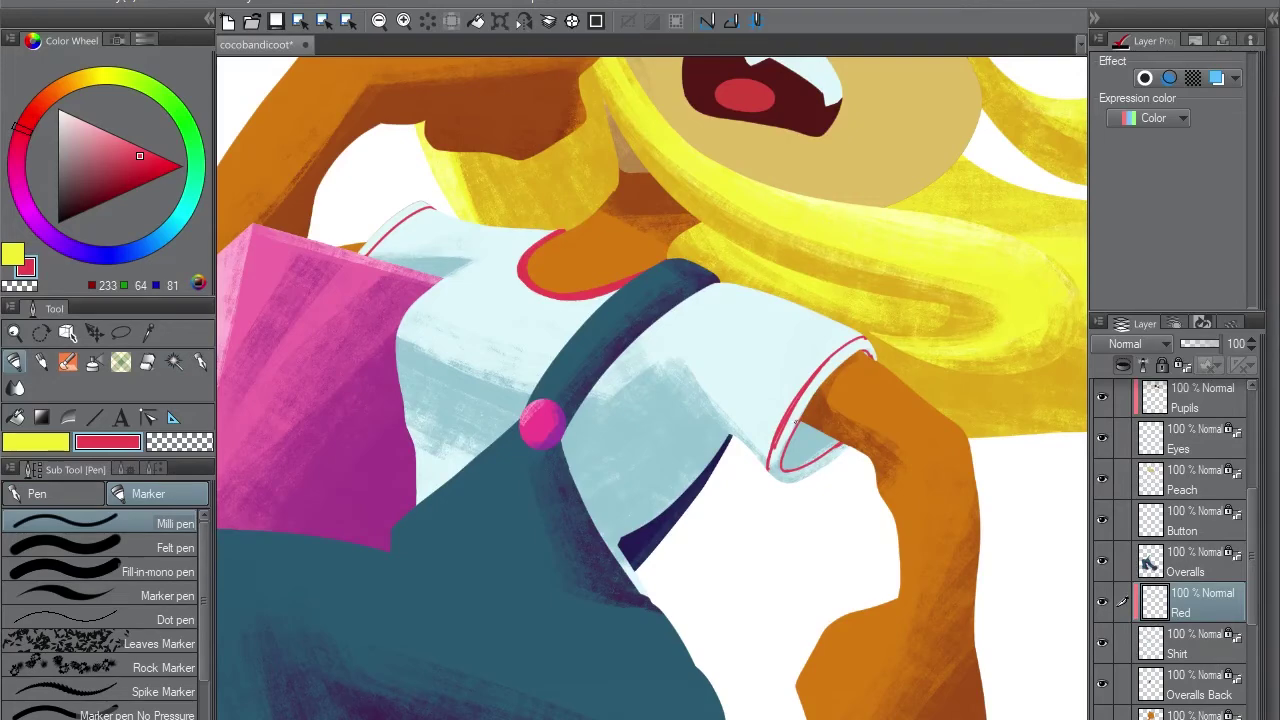
key(w)
click(828, 405)
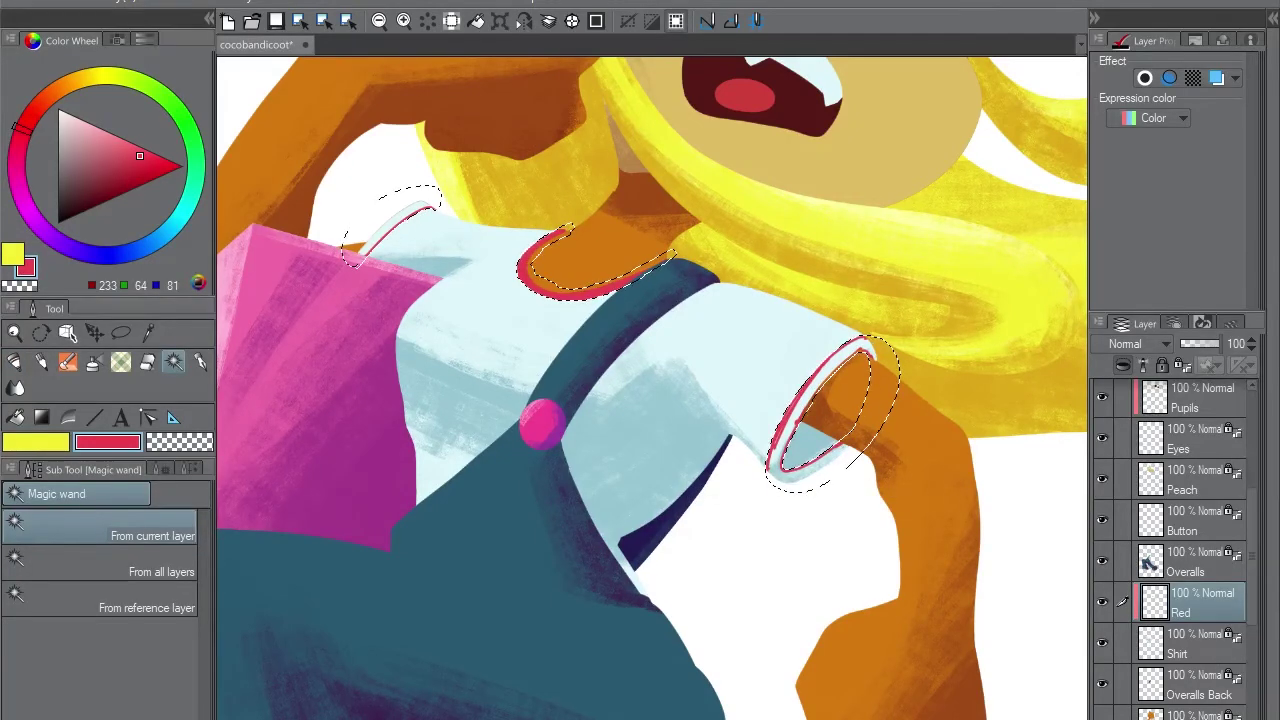
key(ctrl+d)
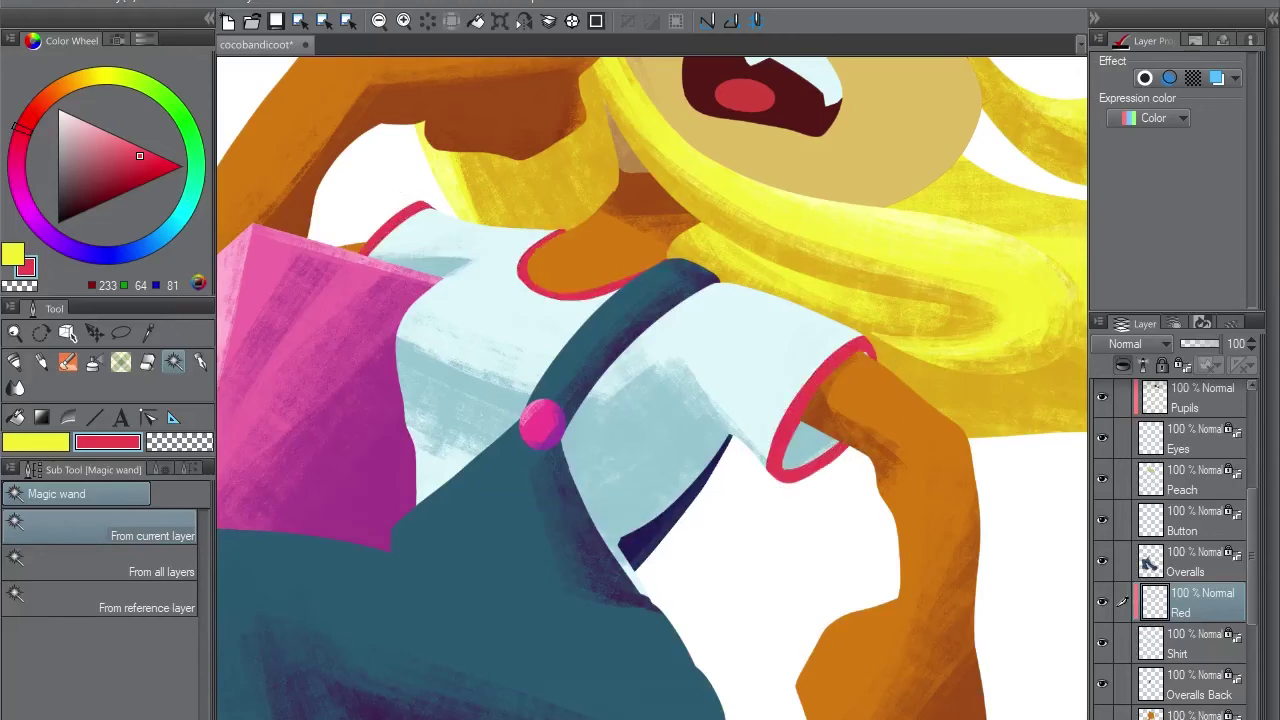
key(p)
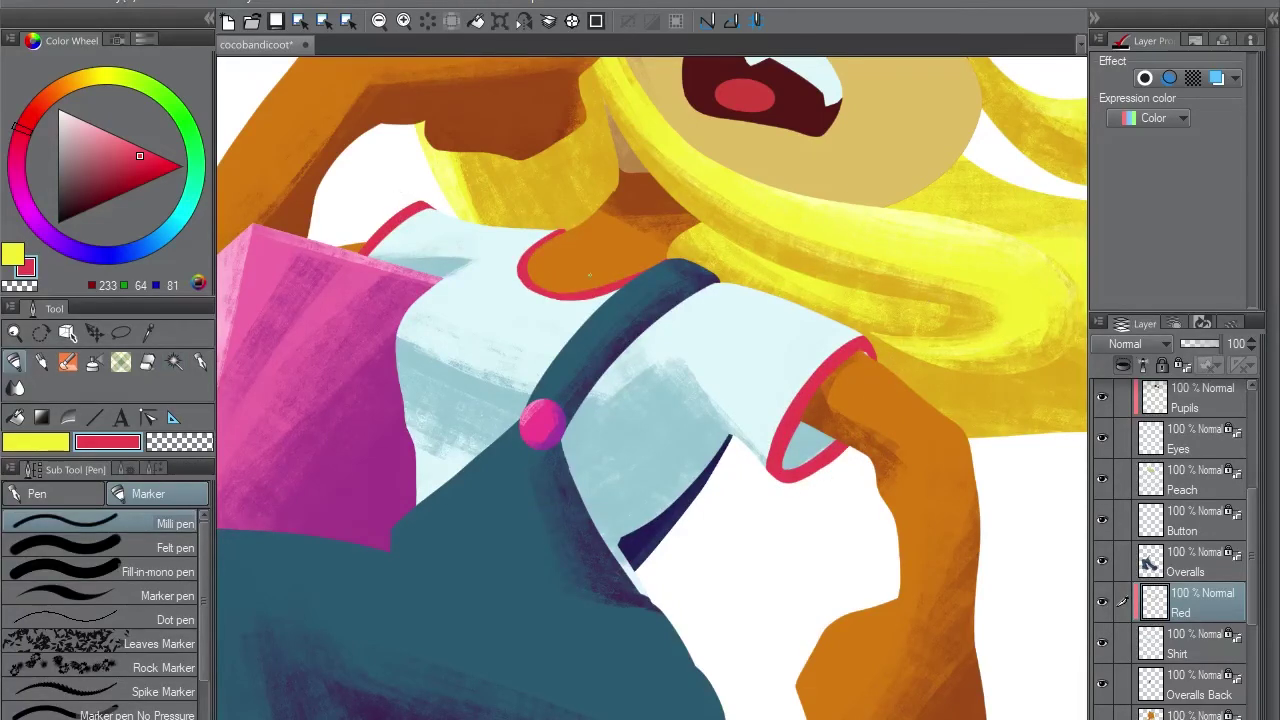
Touch up the red neckline trim, then set the Red layer's blending mode to Multiply and save the illustration
drag(520, 286, 566, 298)
click(1139, 343)
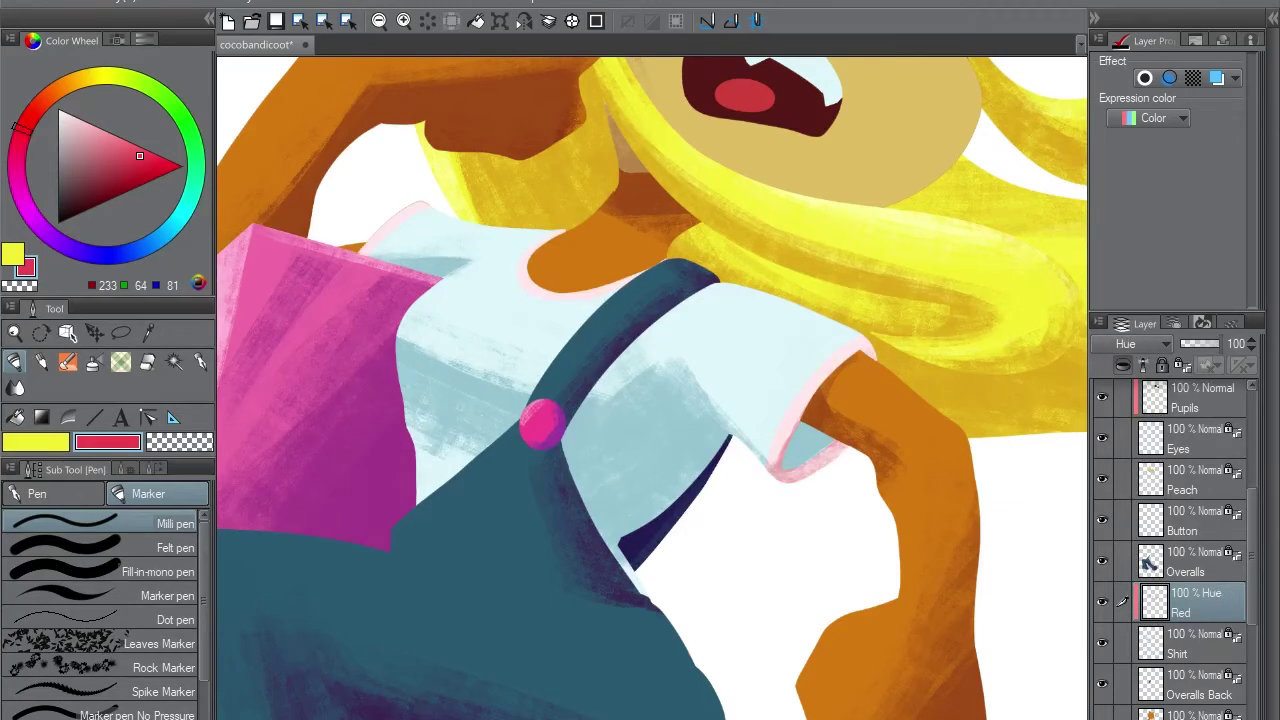
click(1139, 343)
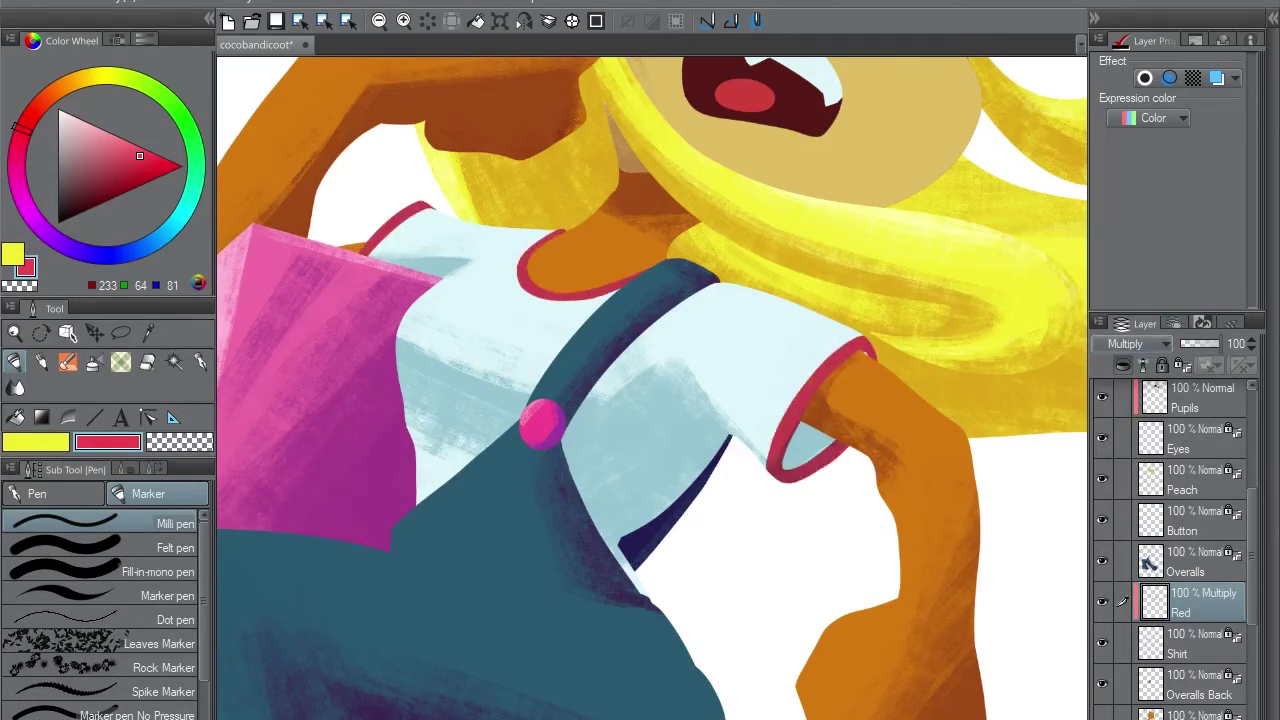
scroll(807, 432, down, 5)
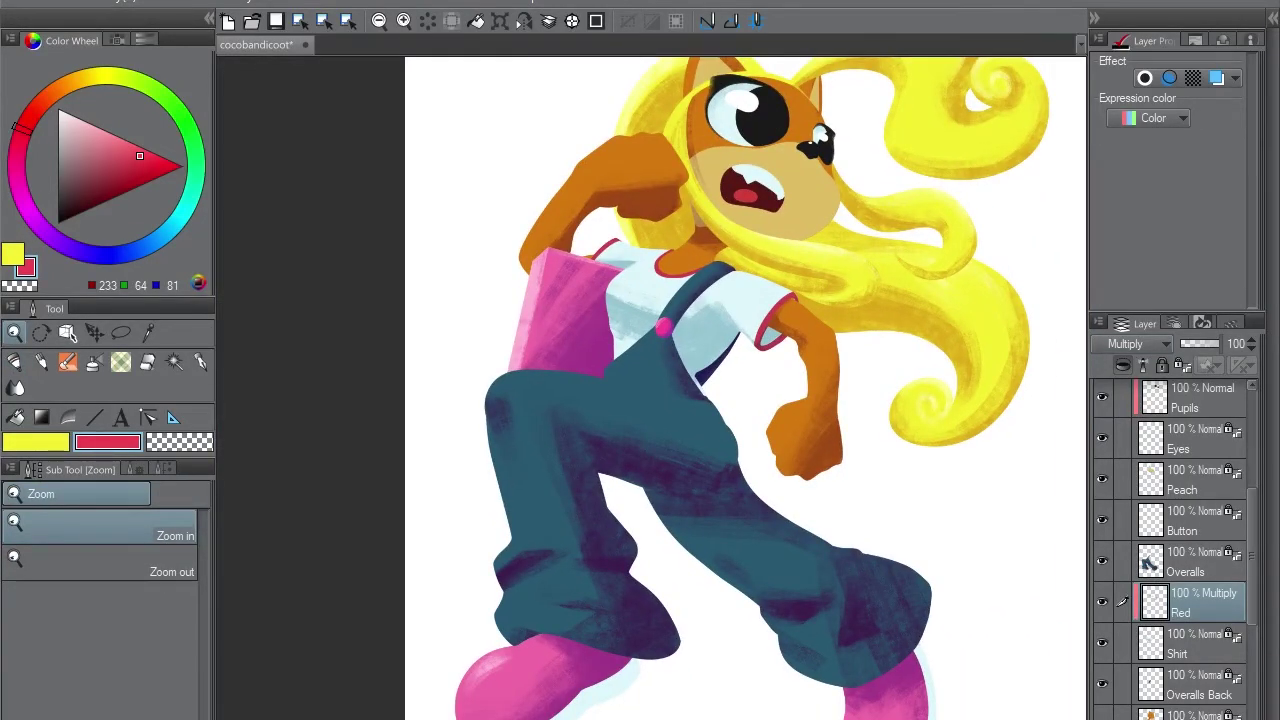
key(ctrl+s)
Create a Clip layer below PonyTail and draw a red-filled hair clip on top of the head
scroll(1175, 550, up, 3)
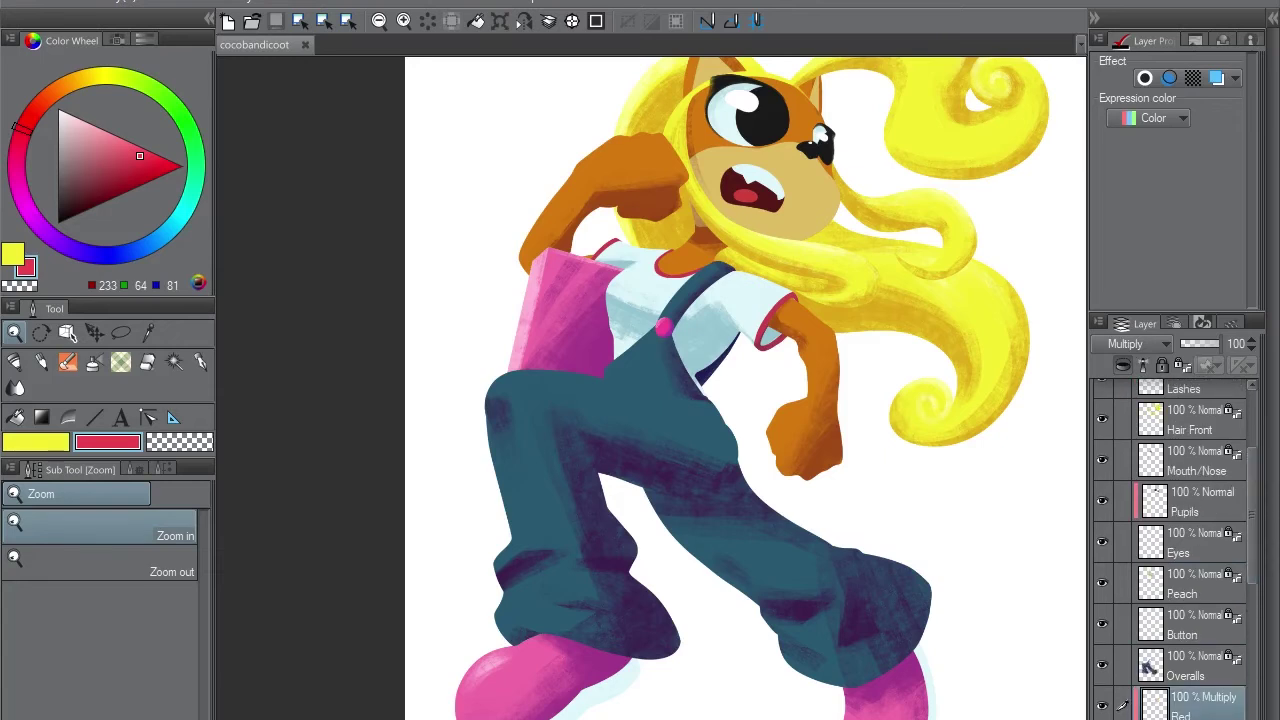
click(1195, 460)
key(ctrl+shift+n)
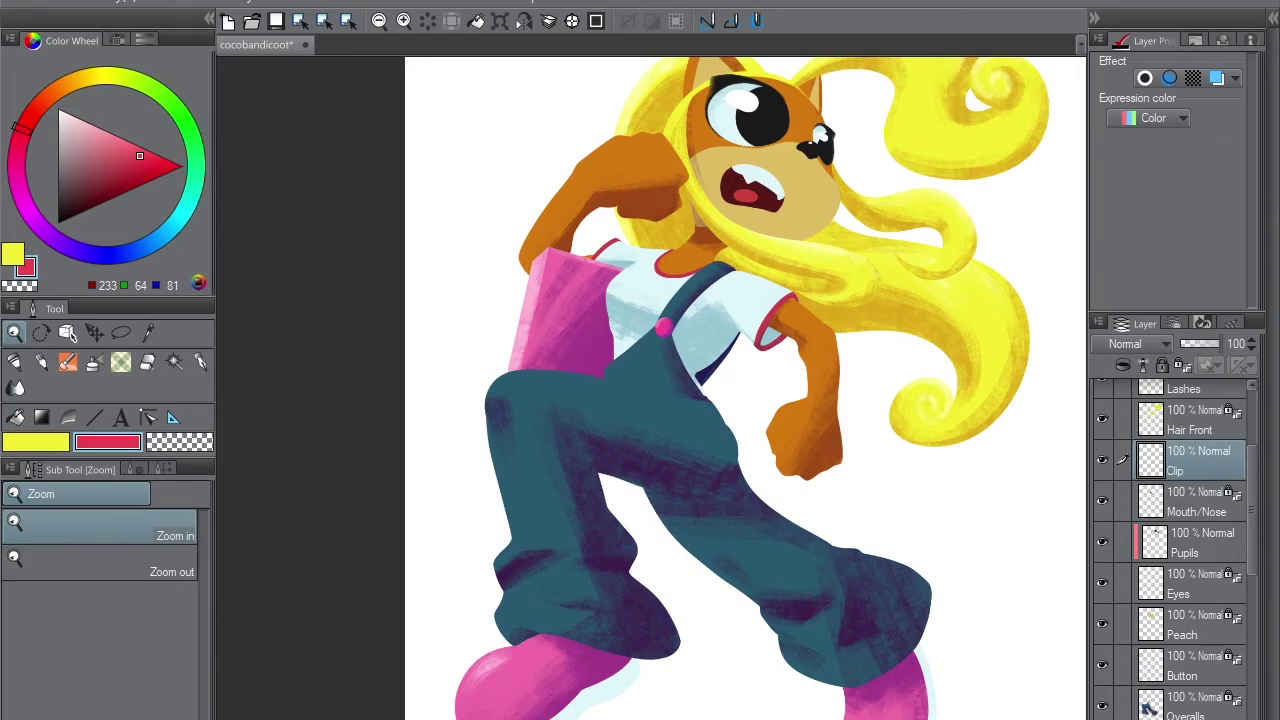
scroll(727, 228, up, 1)
key(p)
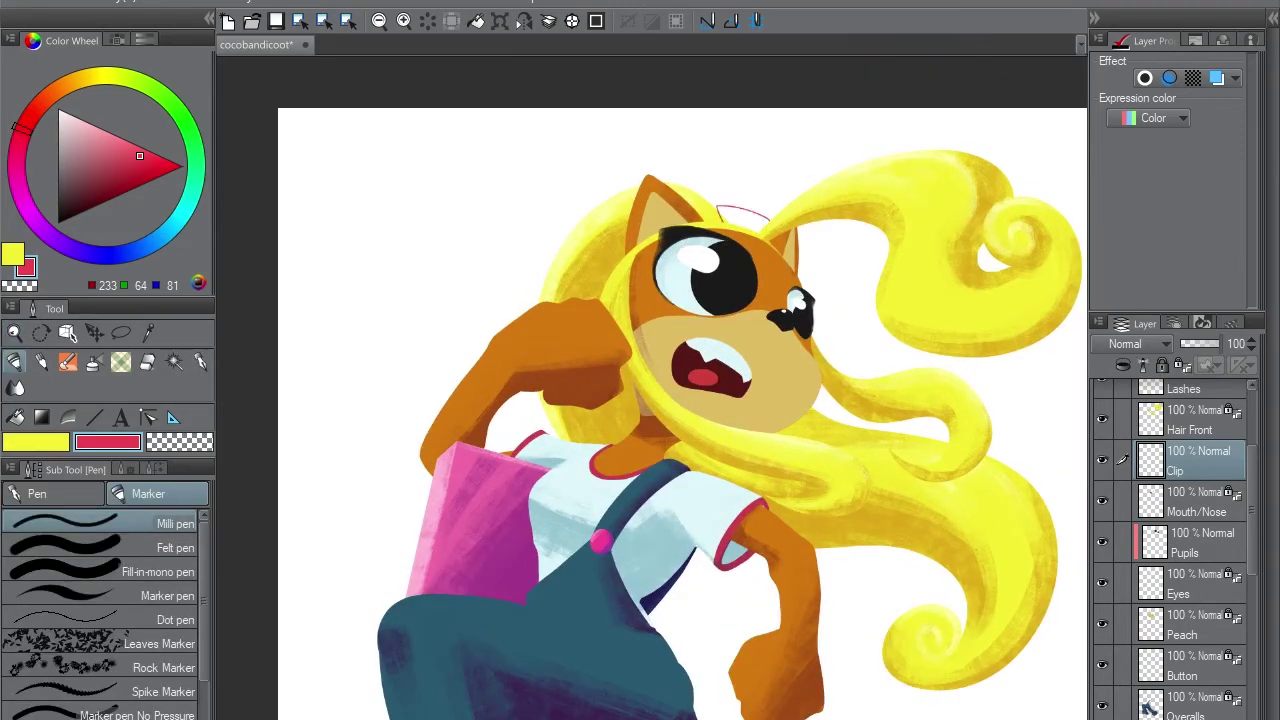
drag(1190, 460, 1190, 705)
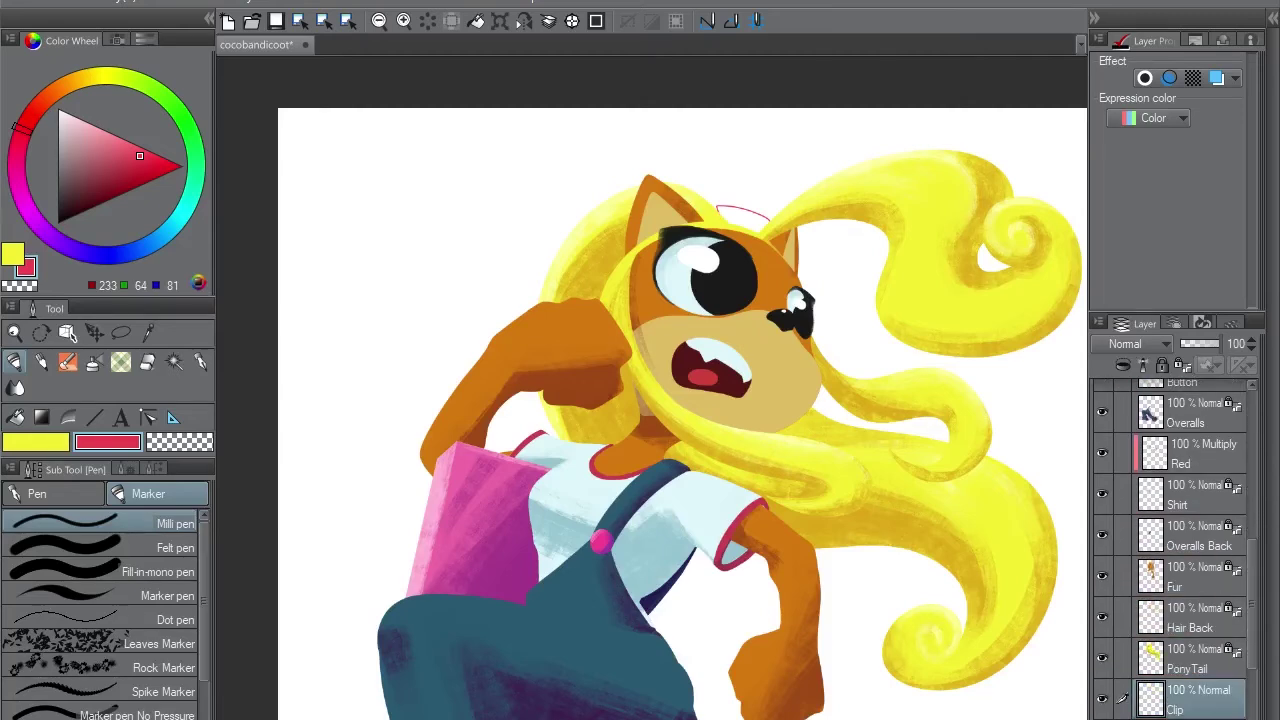
key(g)
click(742, 214)
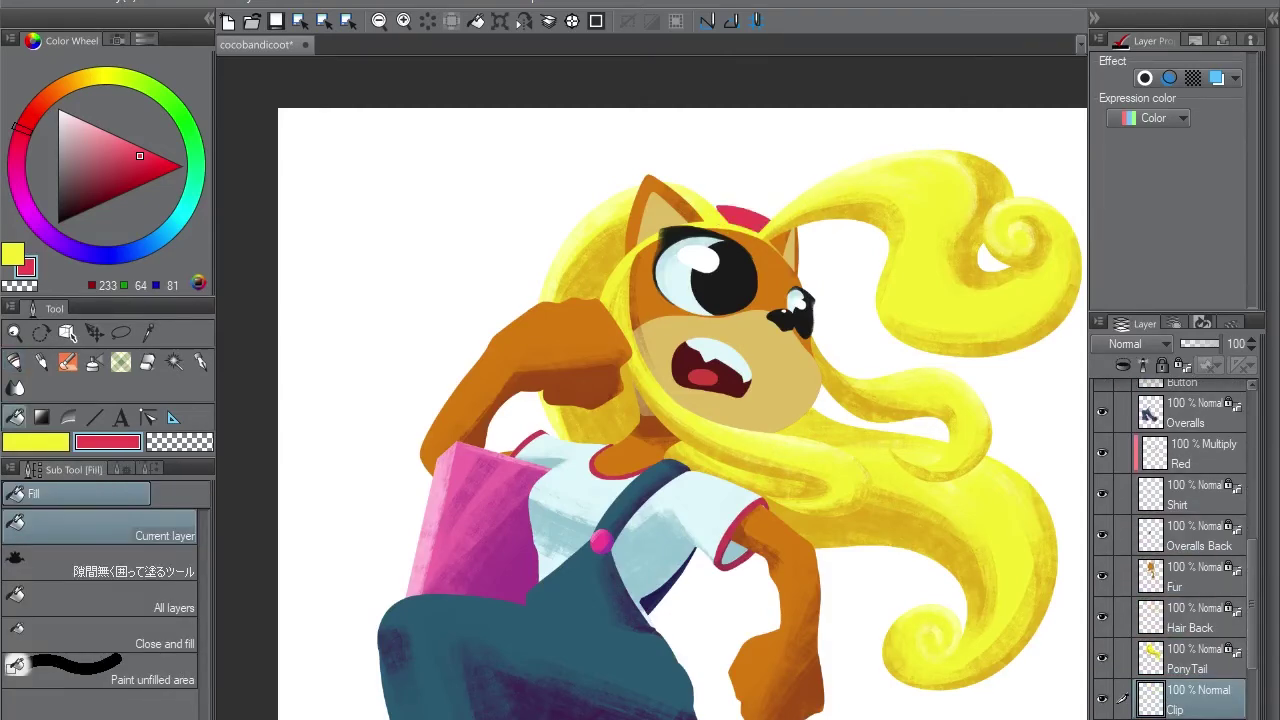
Shade the hair clip with the Rough brush, using magenta (162, 55, 138) and light pink tones
scroll(680, 388, down, 3)
key(b)
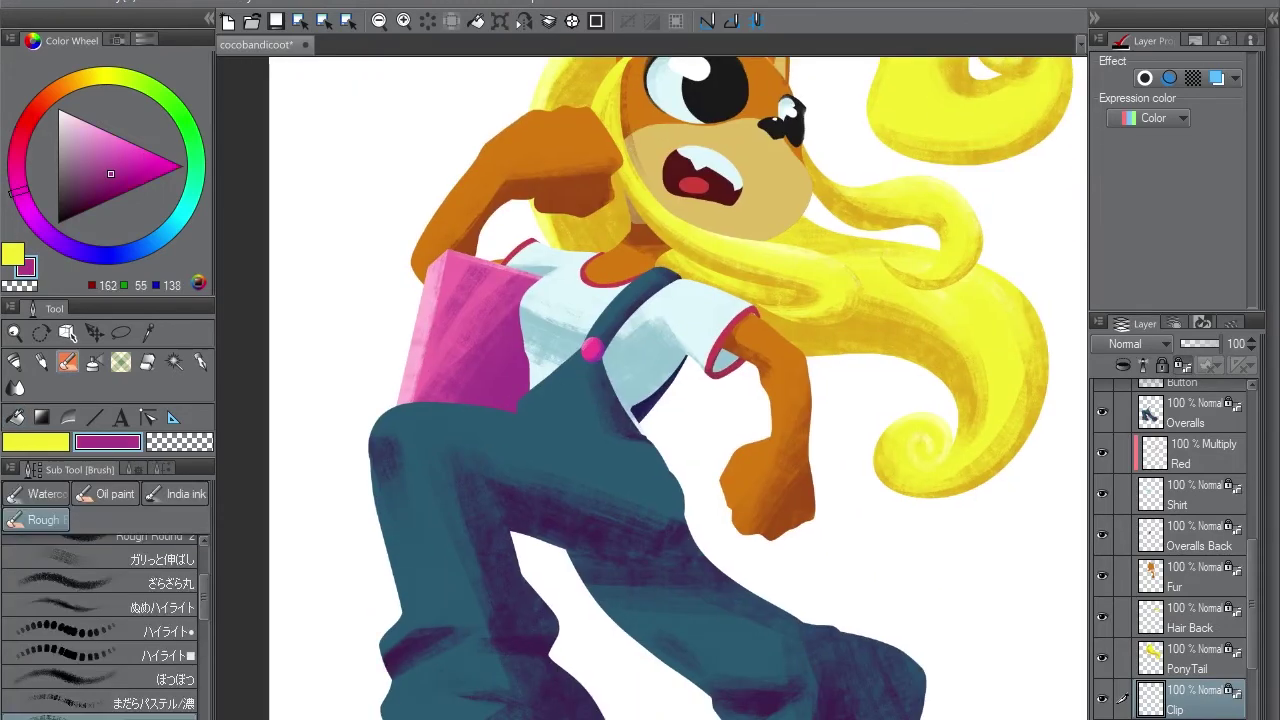
scroll(766, 119, up, 4)
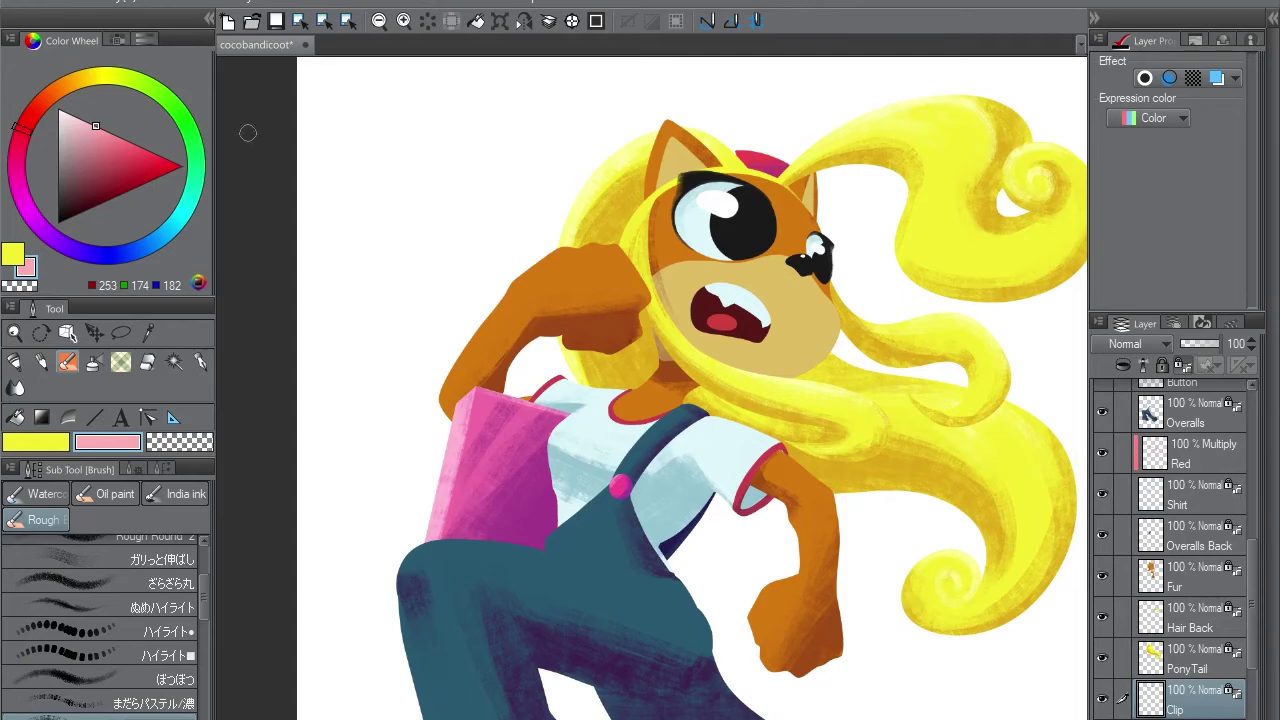
mouse_move(869, 123)
mouse_down()
mouse_move(760, 220)
mouse_move(676, 262)
mouse_up()
mouse_move(704, 220)
mouse_down()
mouse_move(688, 246)
mouse_move(700, 240)
mouse_up()
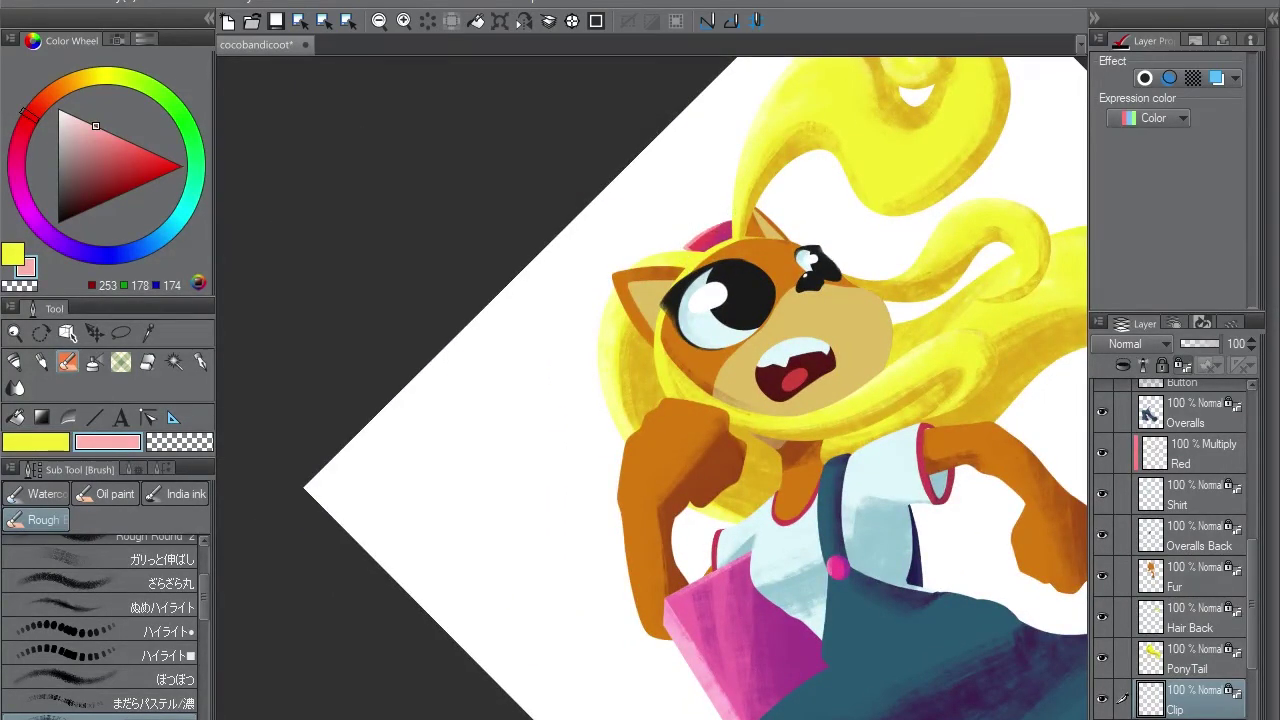
Transform the hair clip so it sits lower, tucked behind the hair beside the ponytail
key(ctrl+0)
key(k)
key(ctrl+t)
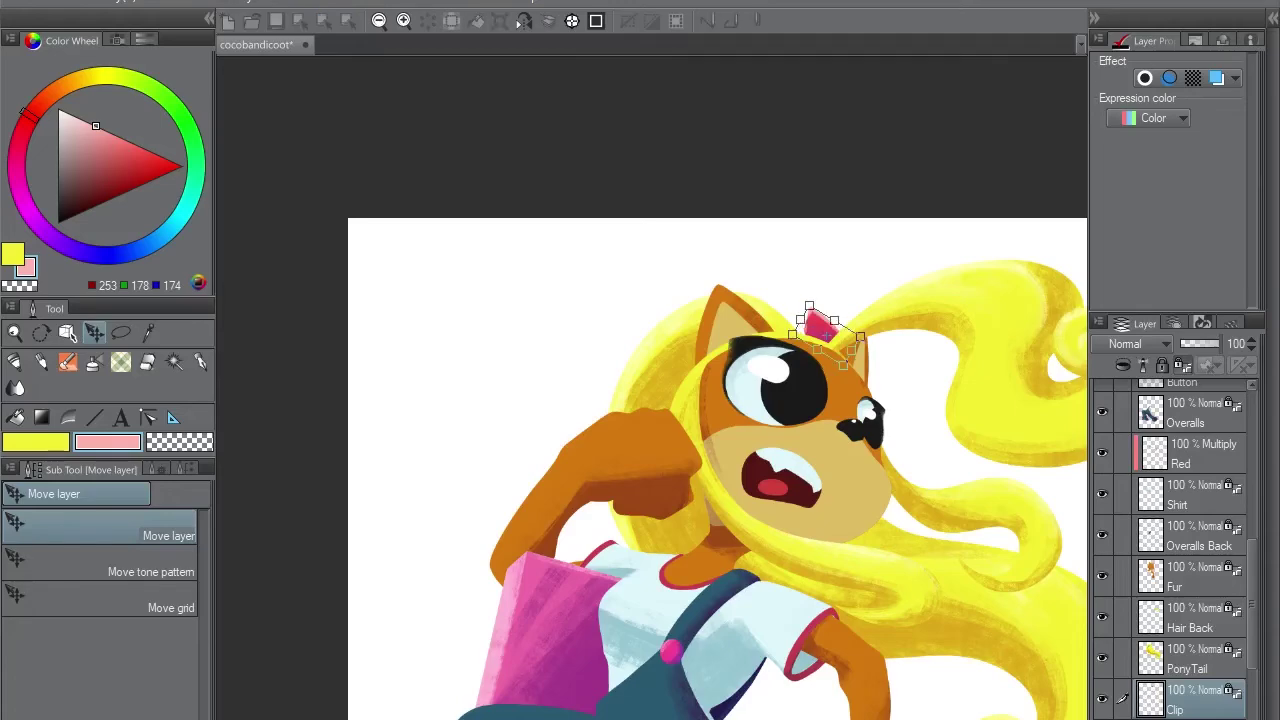
drag(828, 336, 826, 347)
key(Return)
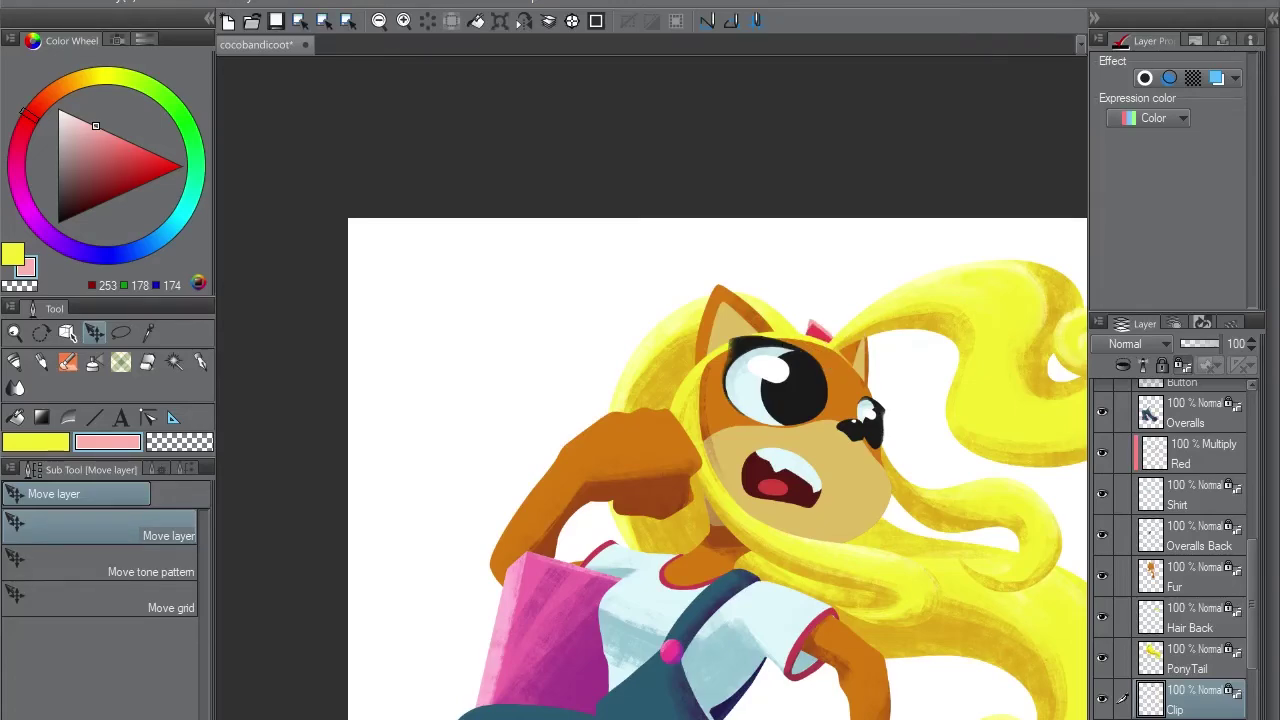
scroll(698, 388, down, 5)
scroll(650, 388, up, 2)
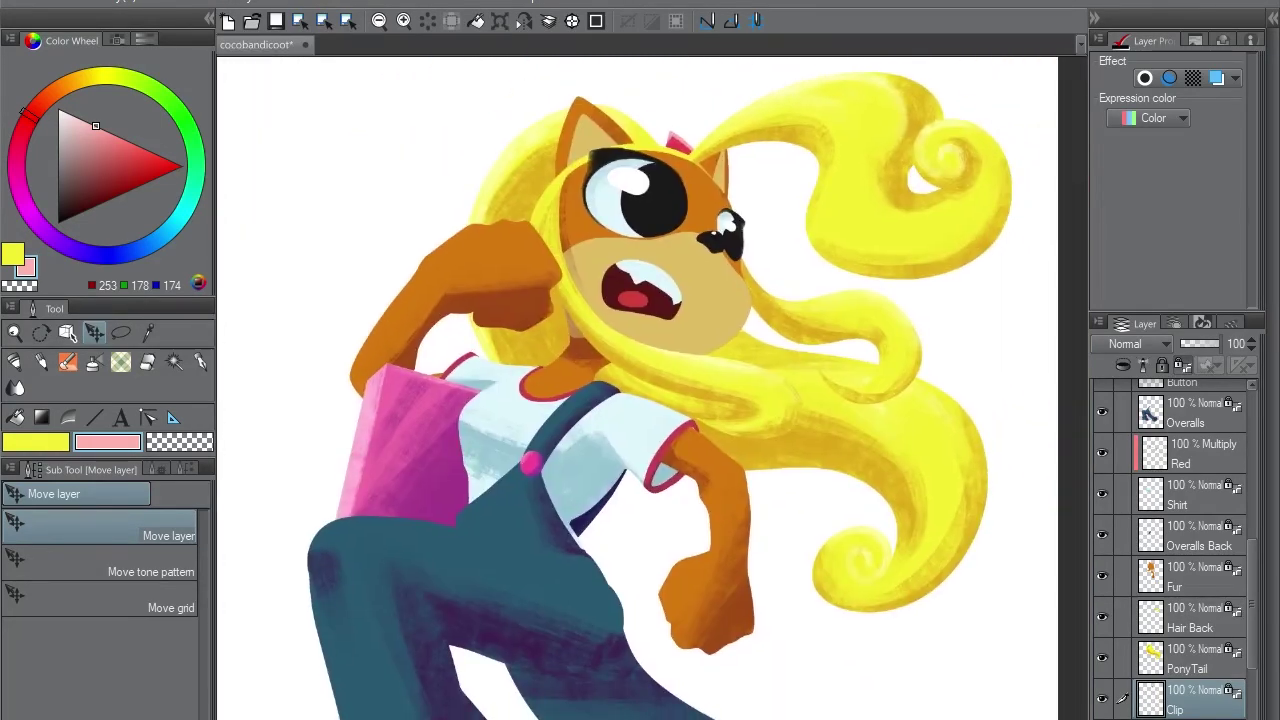
Rename the Lashes layer as Lines and choose a dark brown painting colour (79, 43, 21)
scroll(1175, 550, up, 5)
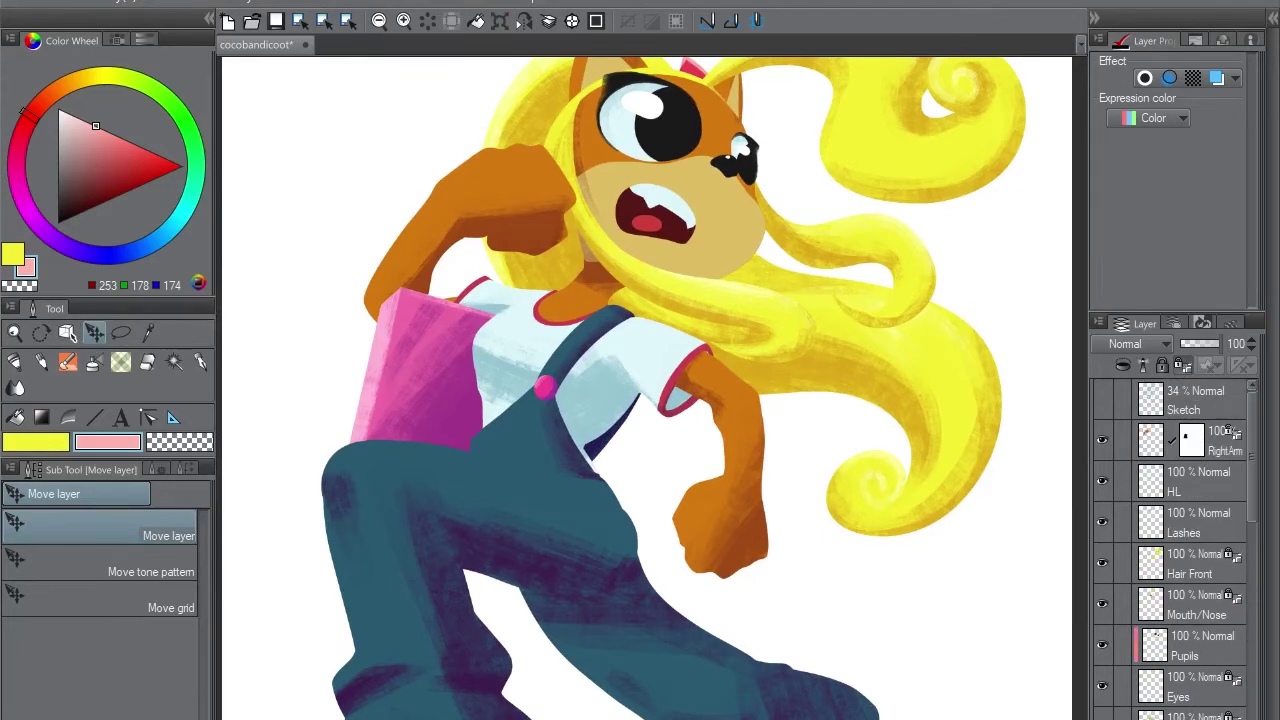
click(1195, 440)
click(1195, 522)
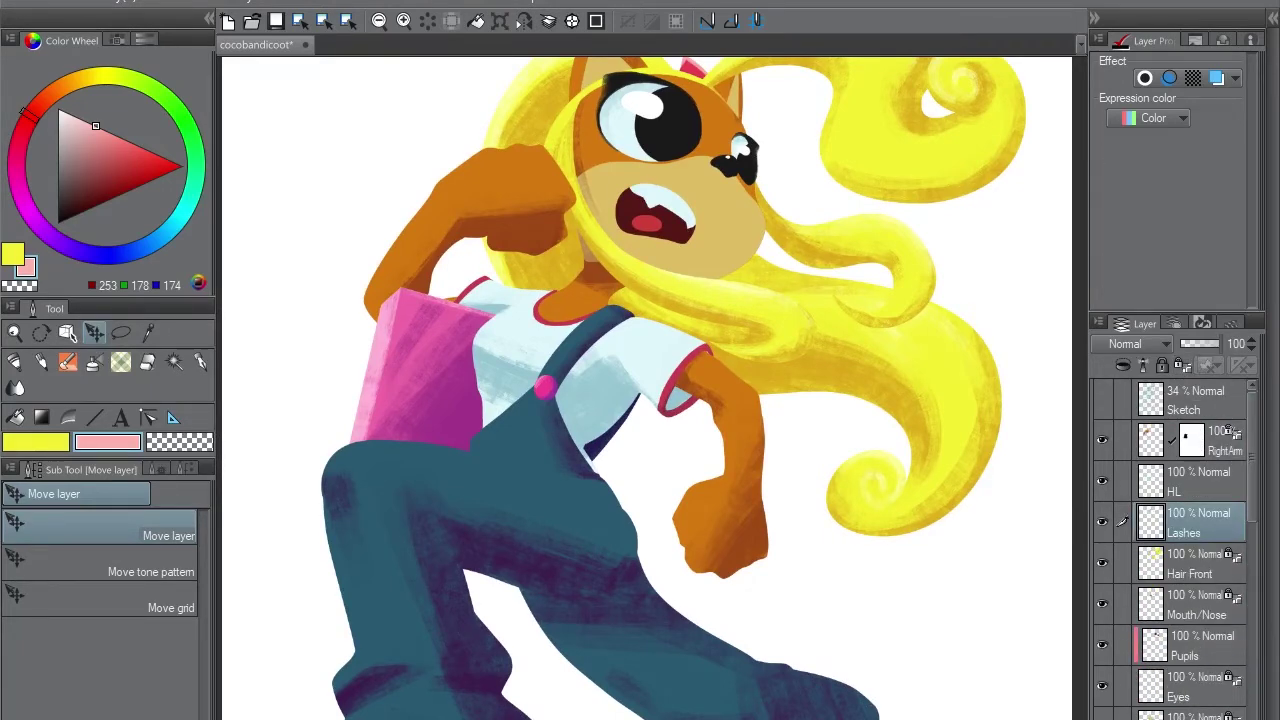
key(b)
scroll(453, 123, up, 5)
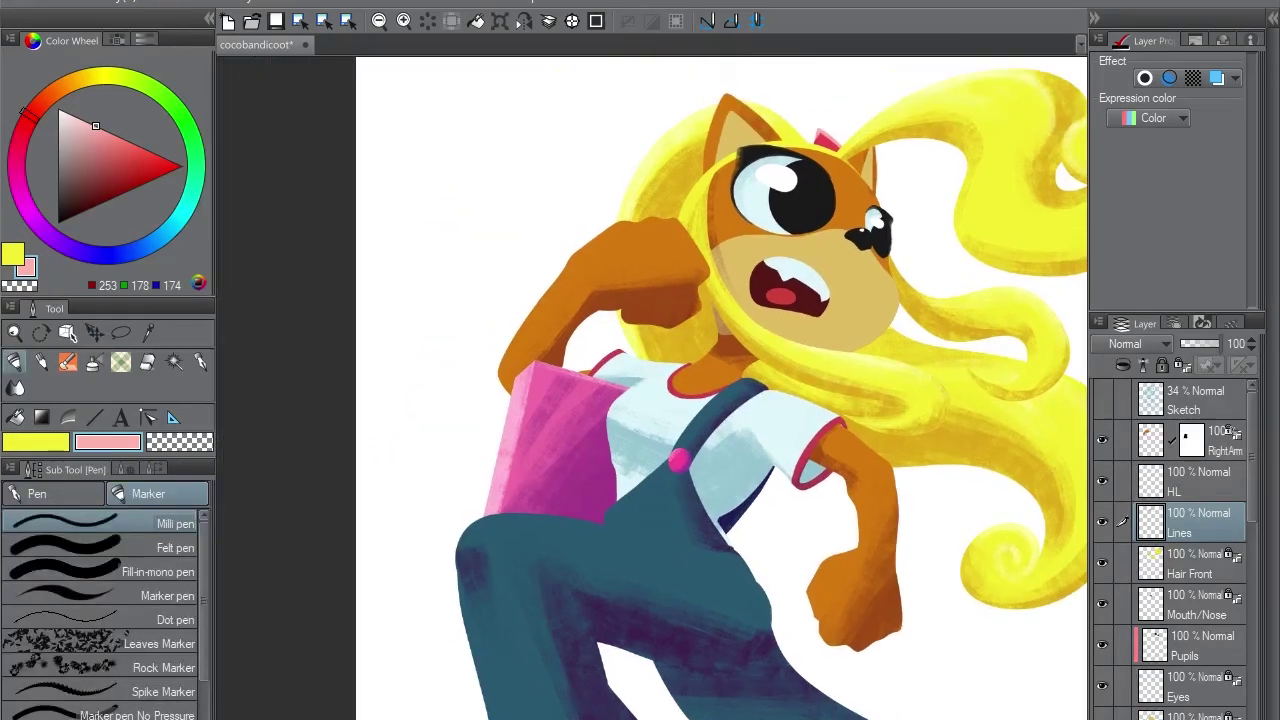
click(47, 90)
click(85, 201)
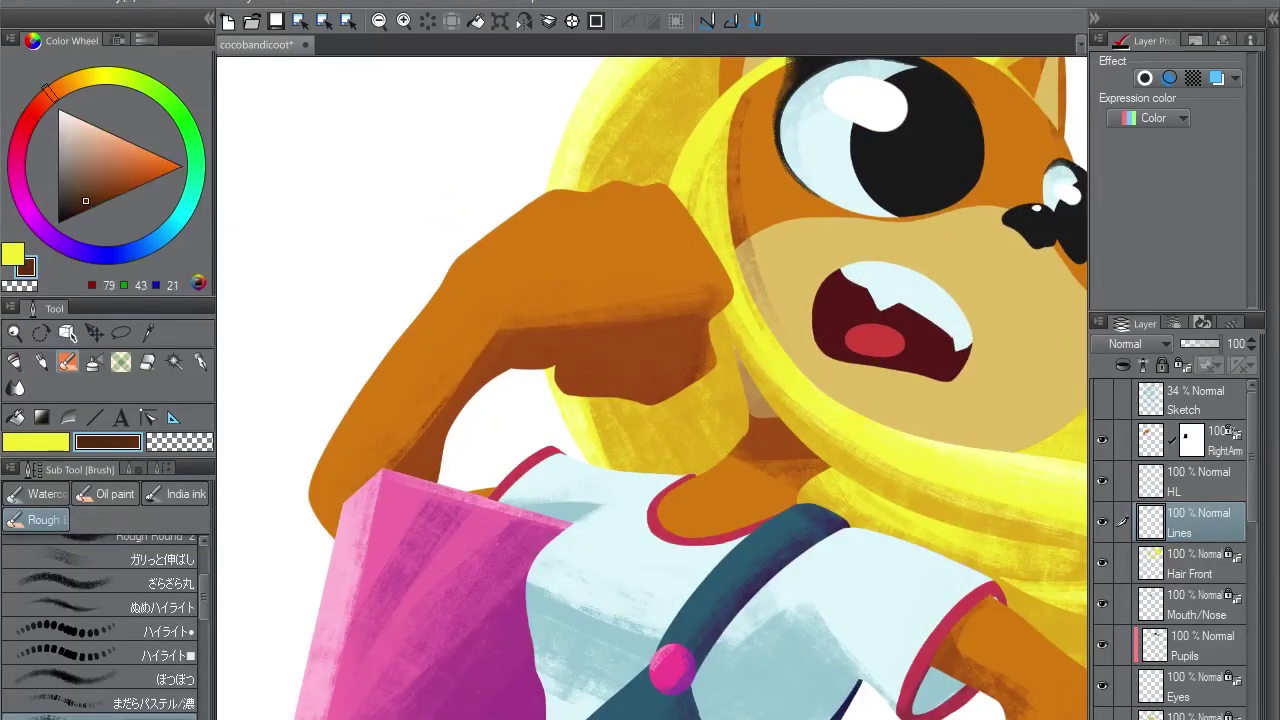
Show the Sketch layer as a guide and choose the Oil paint Inking brush
click(1101, 399)
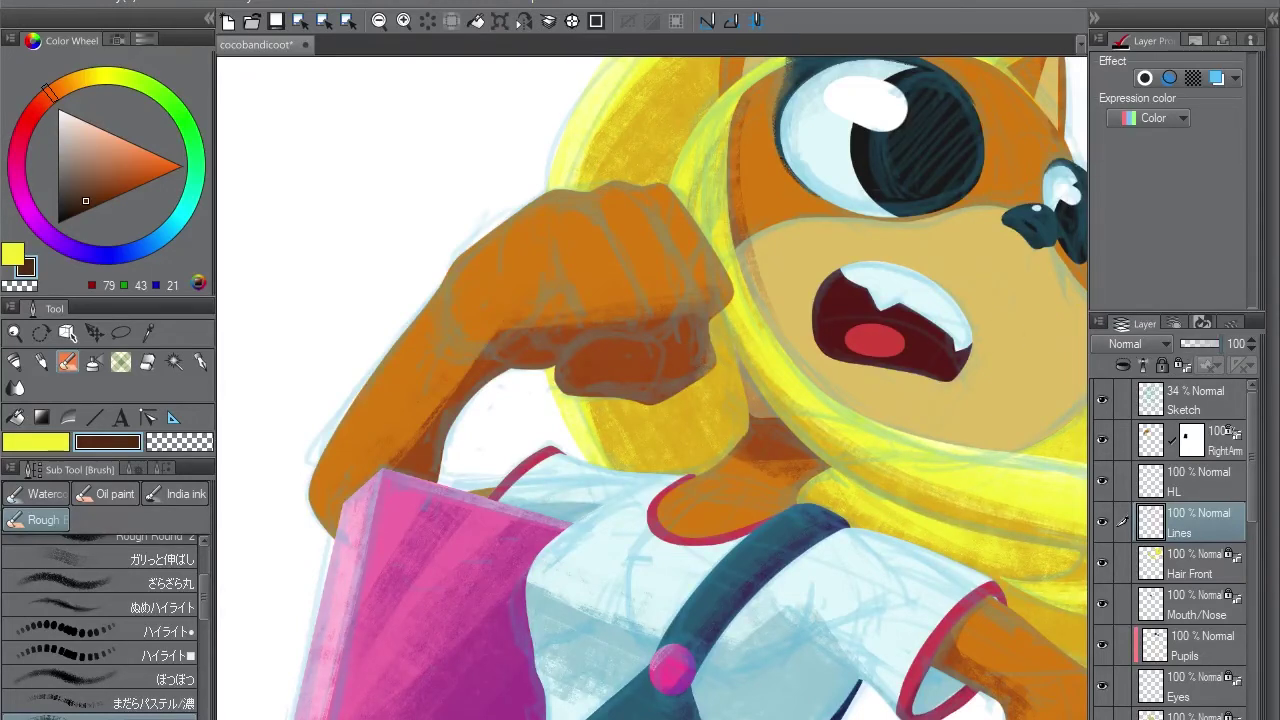
click(110, 493)
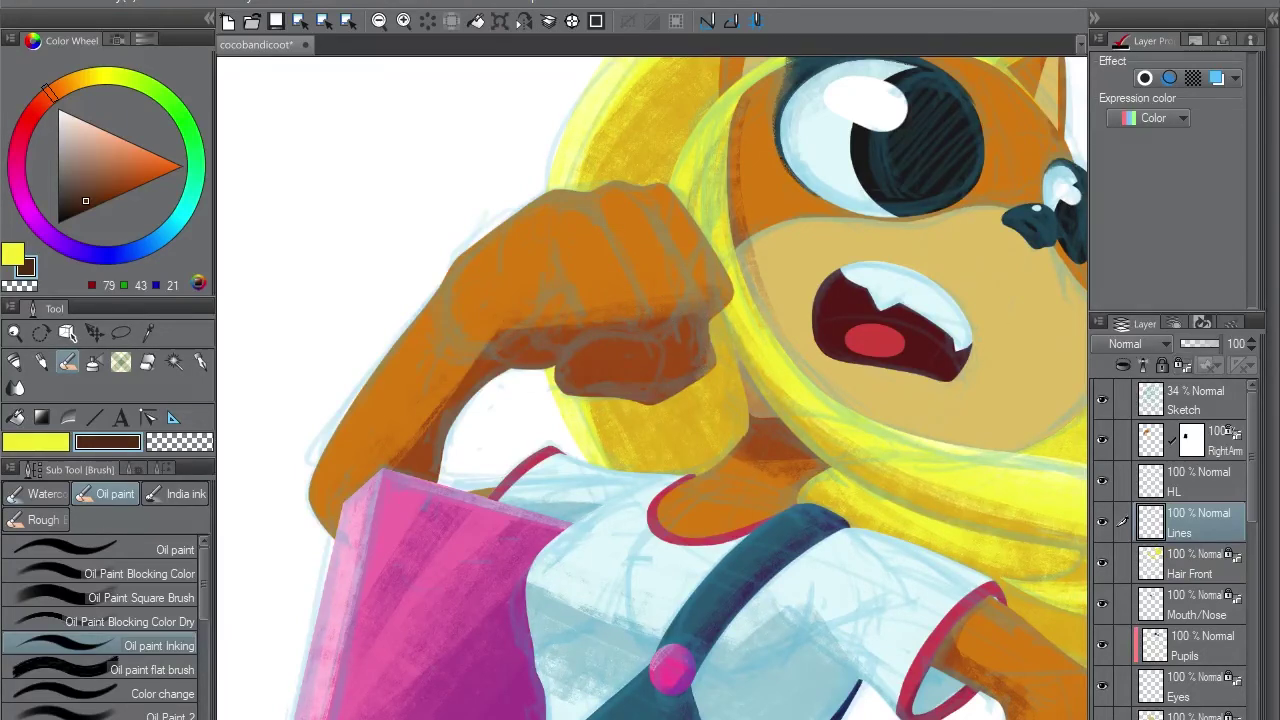
Rename the eyelash layer back to Lashes
double_click(1190, 523)
text(Lashes)
key(Return)
Add a new layer directly above Fur, name it Lines and clip it to the layer below
key(ctrl+shift+n)
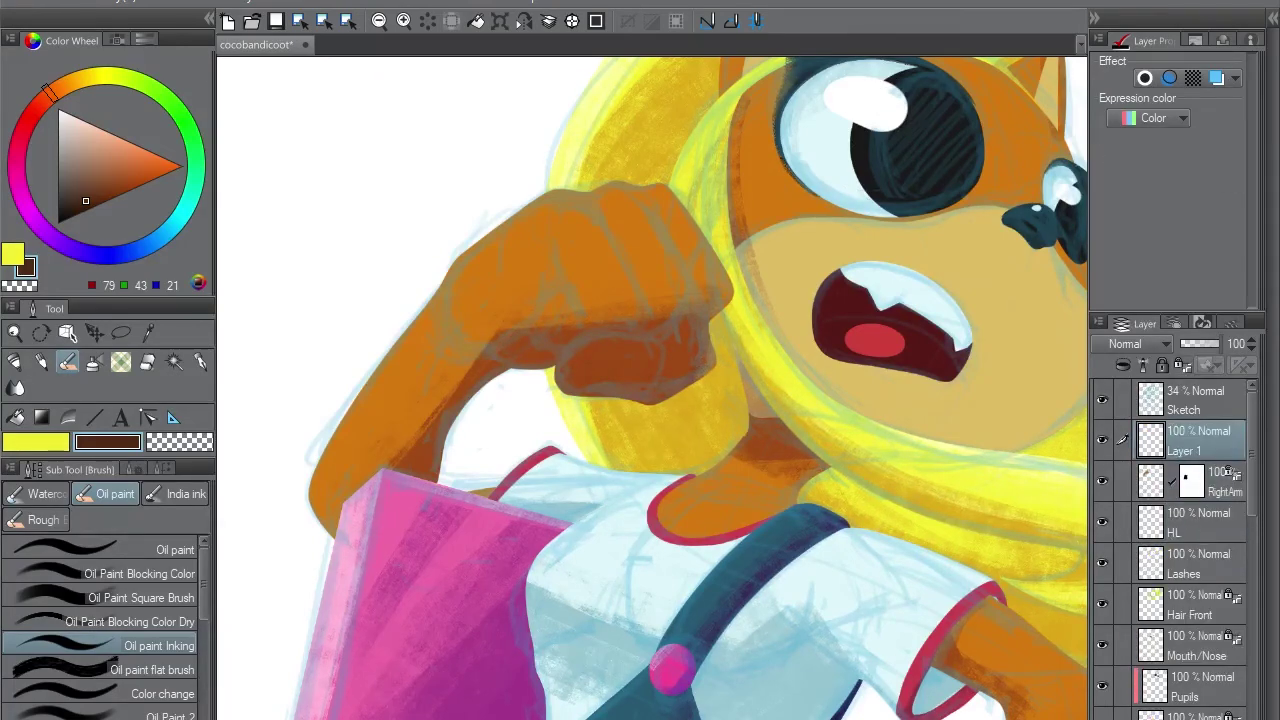
key(alt+bracketleft)
key(alt+bracketleft)
key(alt+bracketleft)
key(alt+bracketleft)
key(alt+bracketleft)
key(alt+bracketleft)
key(alt+bracketleft)
key(alt+bracketleft)
key(alt+bracketleft)
key(alt+bracketleft)
key(alt+bracketleft)
key(alt+bracketleft)
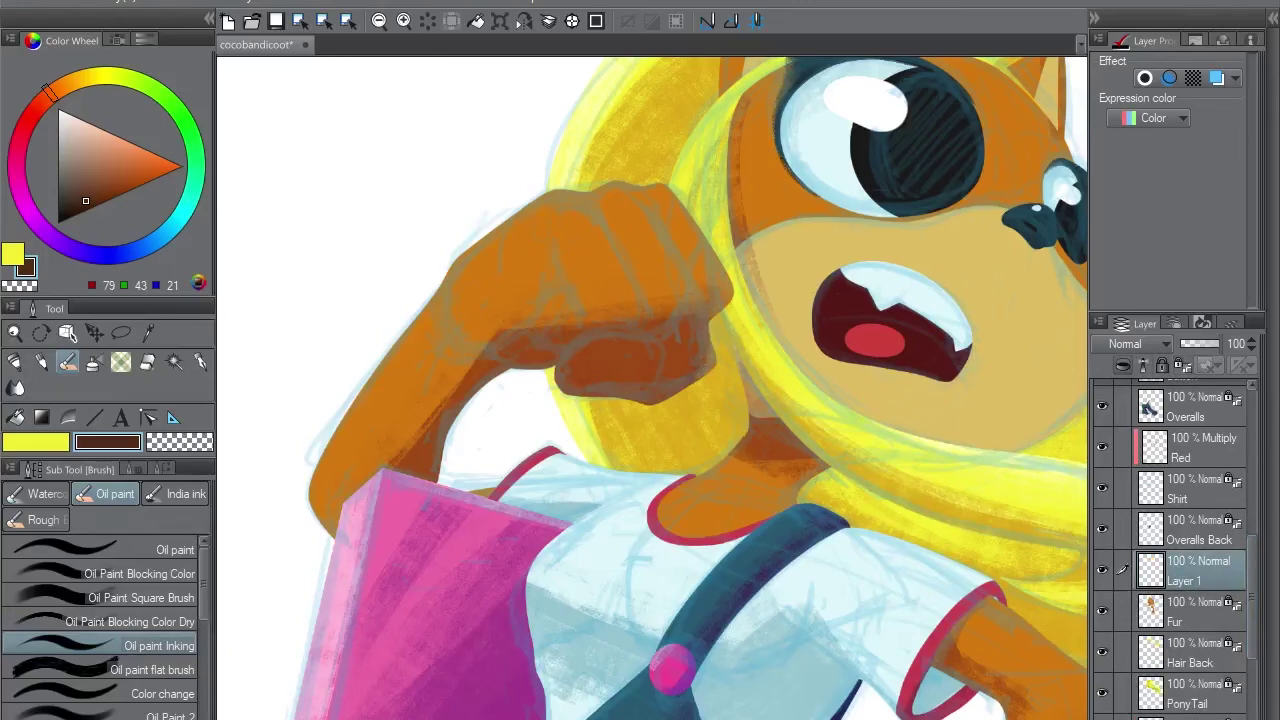
key(ctrl+shift+n)
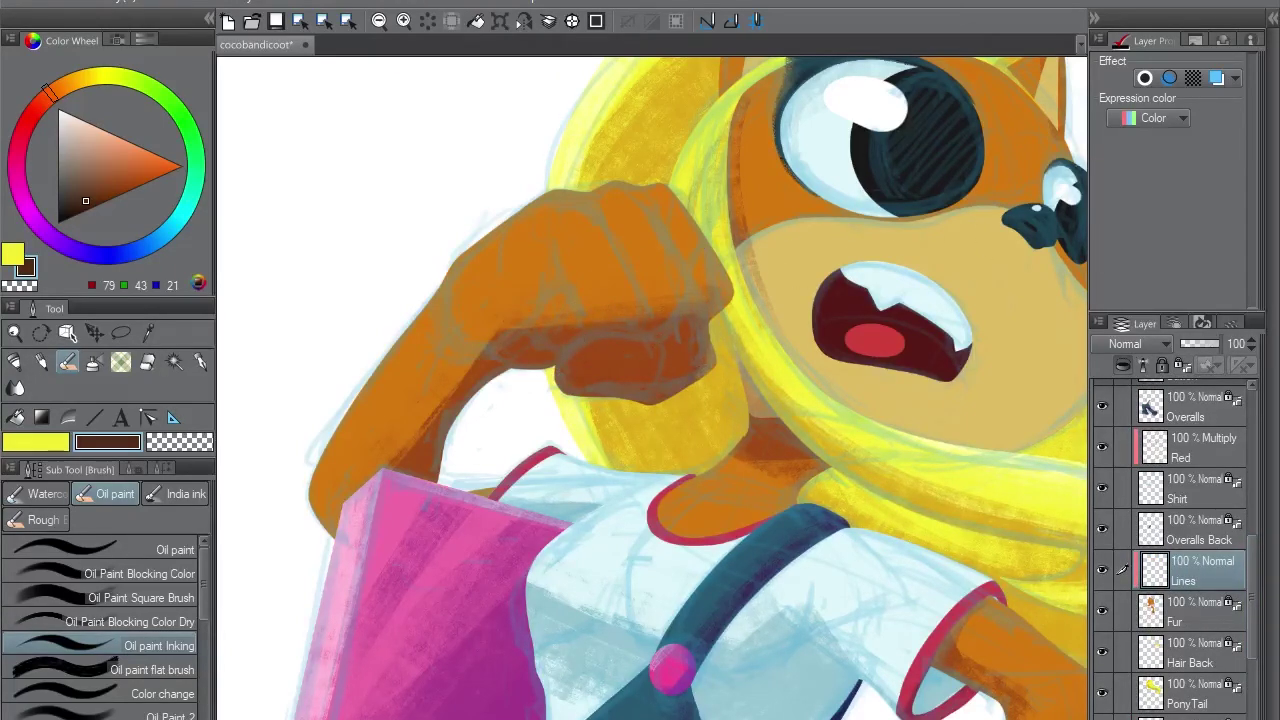
Move the Lines layer above the raised arm's layer and reduce the Sketch layer's opacity to 17%
key(alt+bracketright)
key(alt+bracketright)
key(alt+bracketright)
key(alt+bracketright)
key(alt+bracketright)
key(alt+bracketright)
key(alt+bracketright)
key(alt+bracketright)
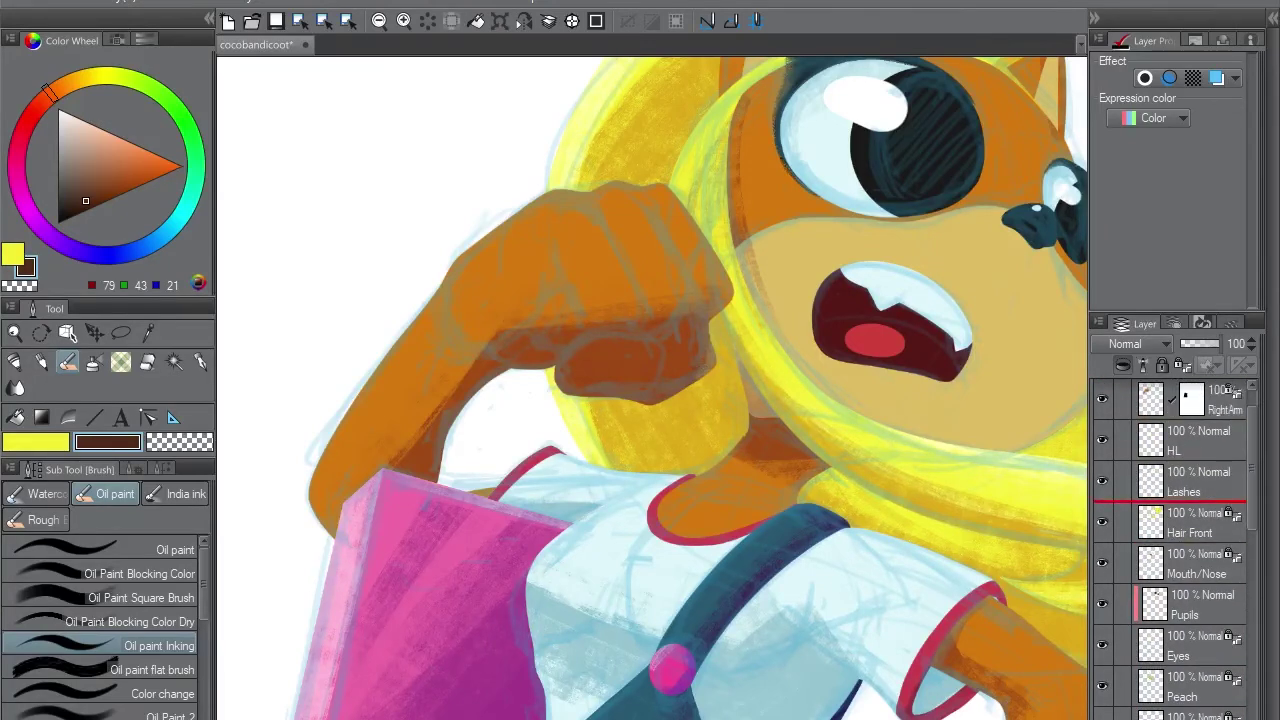
key(alt+bracketright)
key(alt+bracketright)
key(alt+bracketright)
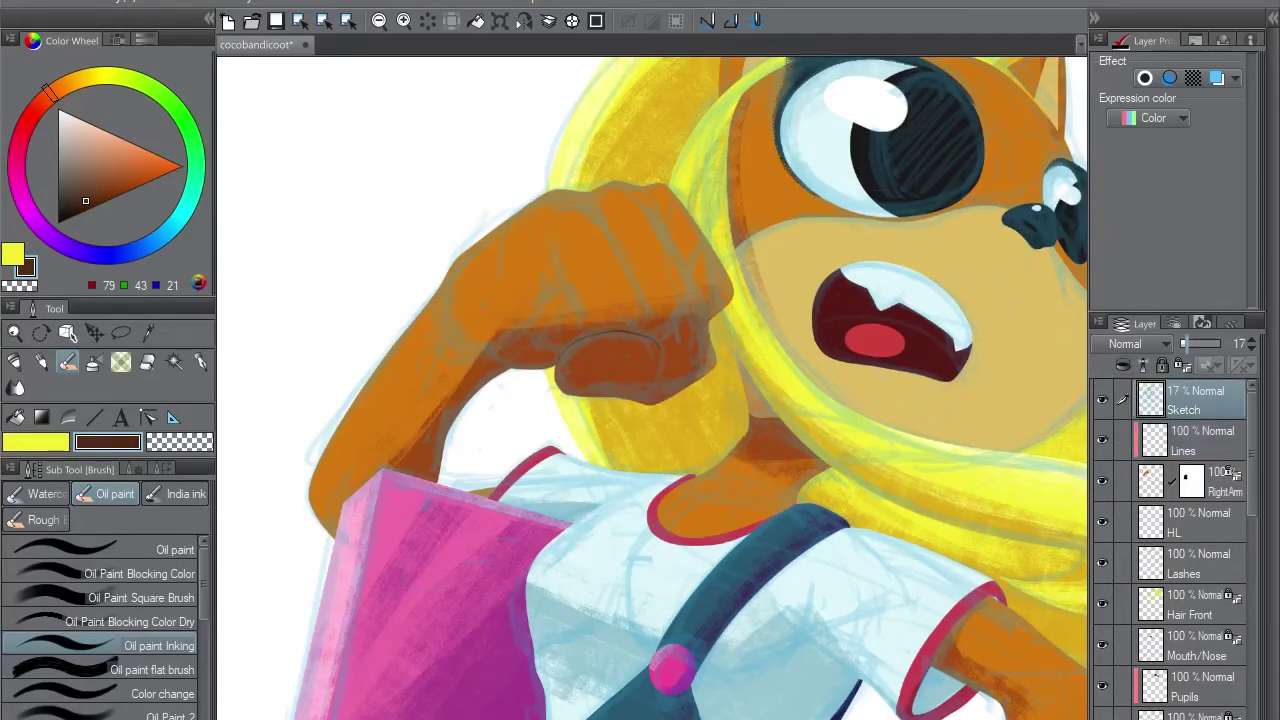
key(alt+bracketleft)
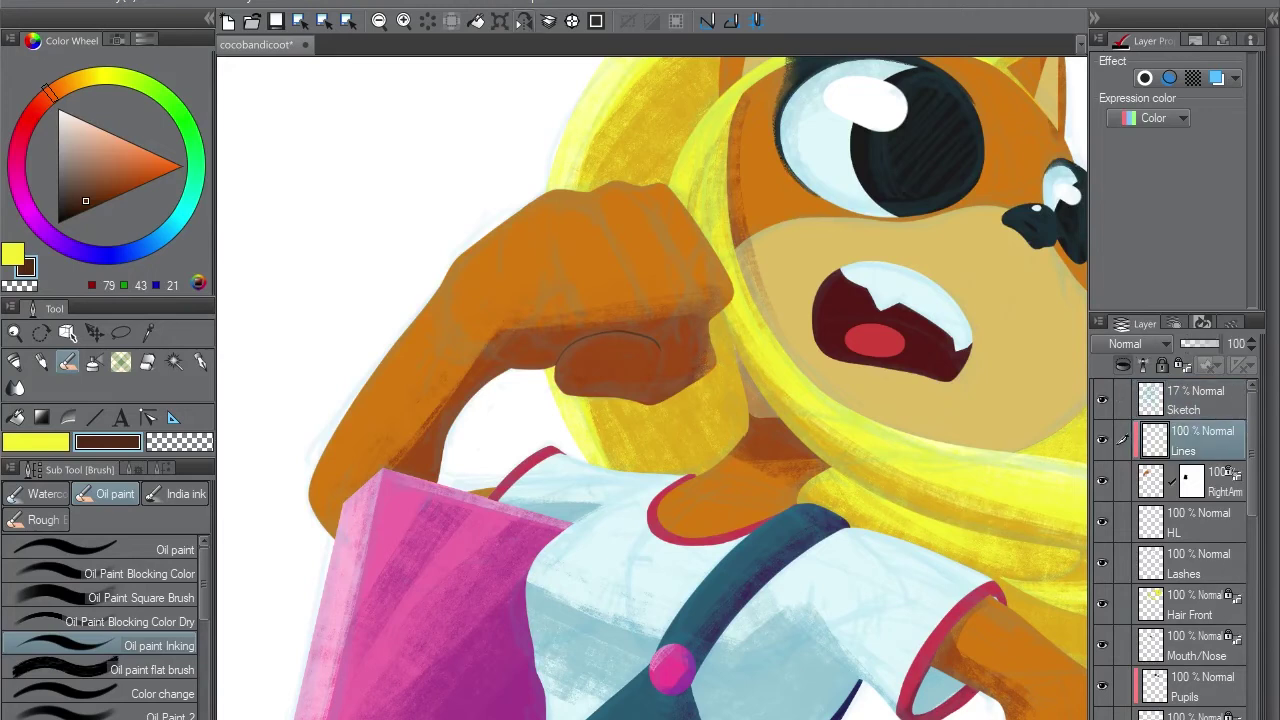
Draw the thumb's contour and the first finger line on the raised fist in reddish brown (117, 53, 14)
alt+click(556, 372)
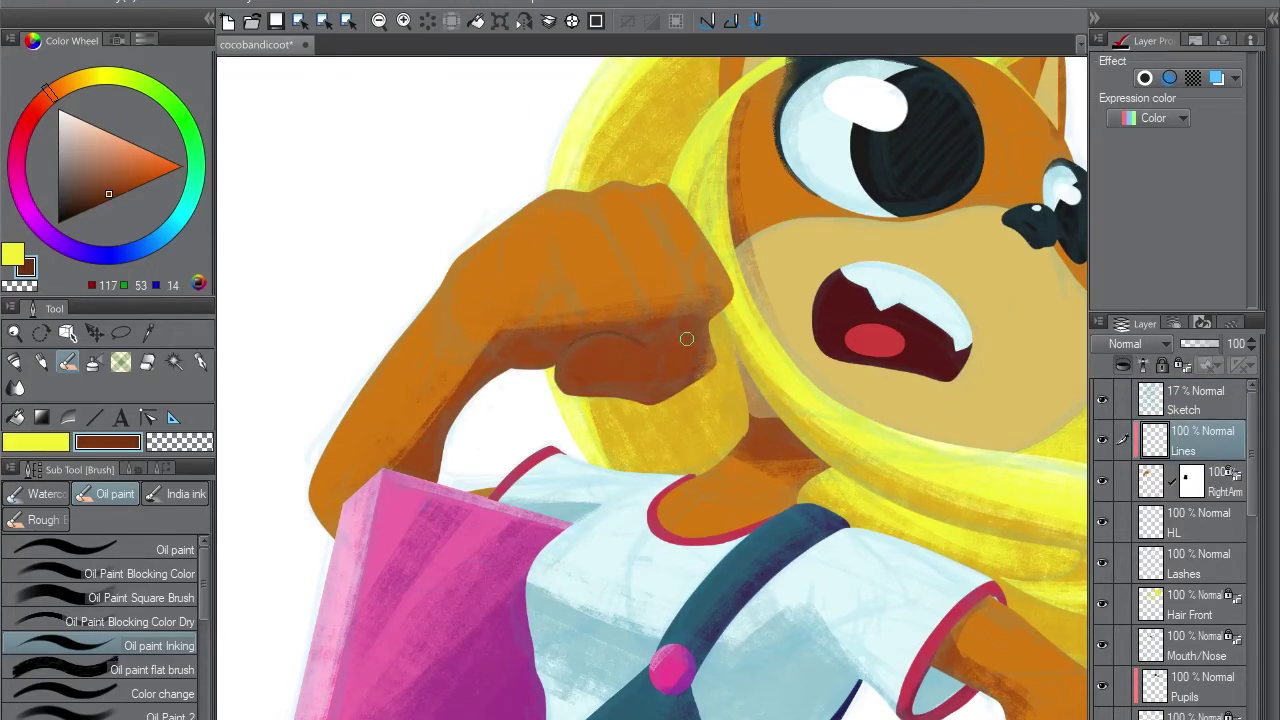
drag(570, 344, 660, 355)
drag(580, 190, 640, 328)
key(ctrl+z)
drag(588, 192, 646, 330)
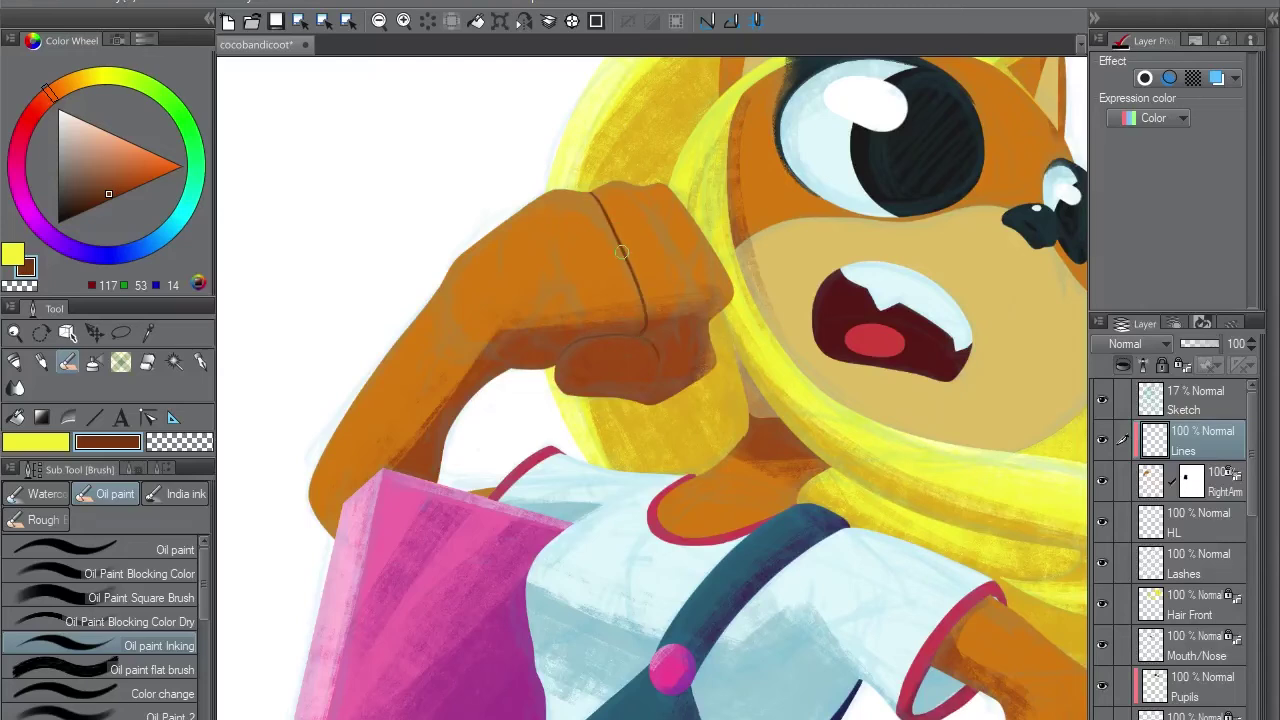
Draw the short branching crease lines on the raised fist between the wrist and the first finger line
mouse_move(554, 248)
mouse_down()
mouse_move(543, 302)
mouse_move(538, 279)
mouse_move(519, 304)
mouse_move(551, 258)
mouse_move(551, 303)
mouse_up()
key(ctrl+z)
key(e)
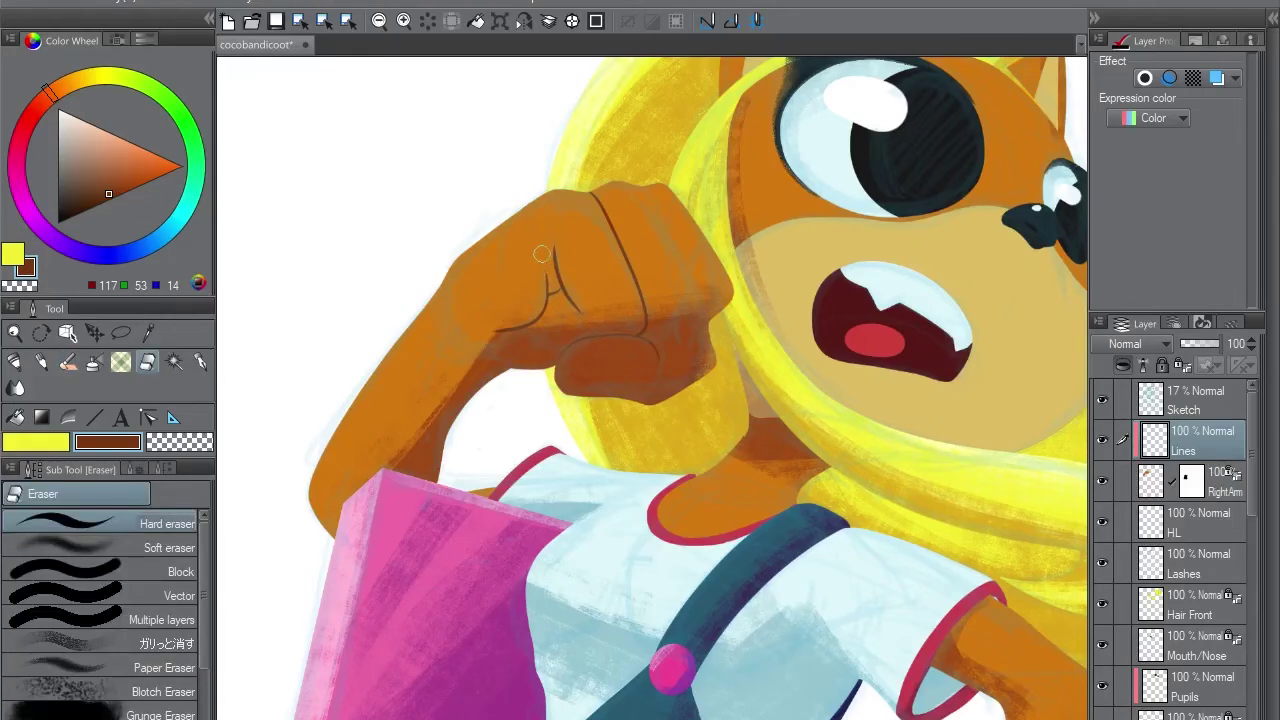
key(b)
Draw the second finger line down the raised fist and continue it around the curled fingertips beside the thumb
drag(680, 328, 689, 280)
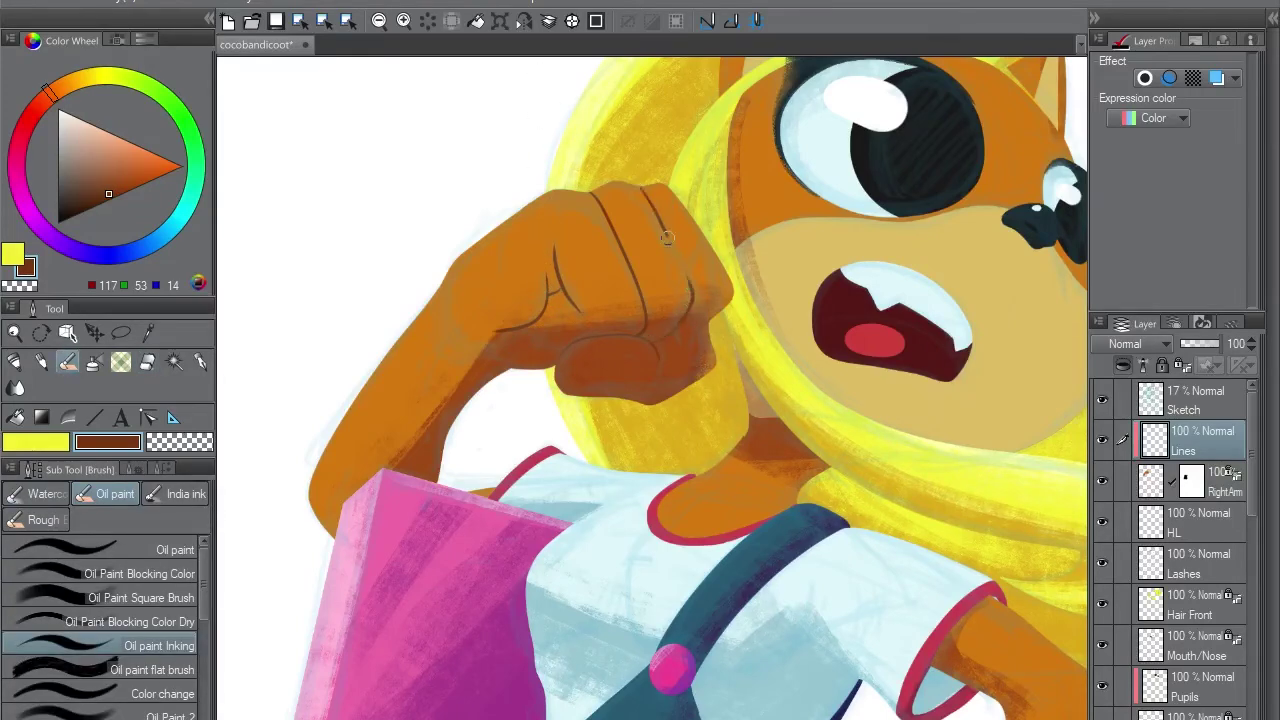
drag(669, 237, 602, 485)
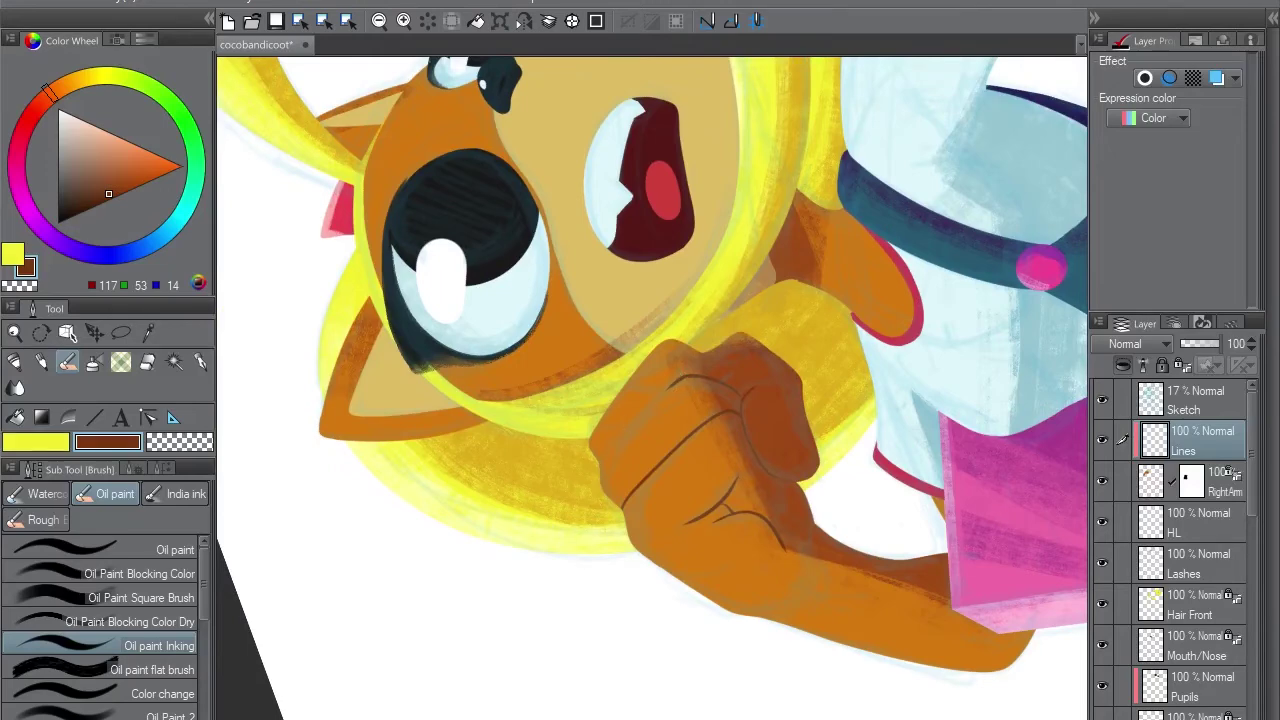
drag(668, 388, 612, 453)
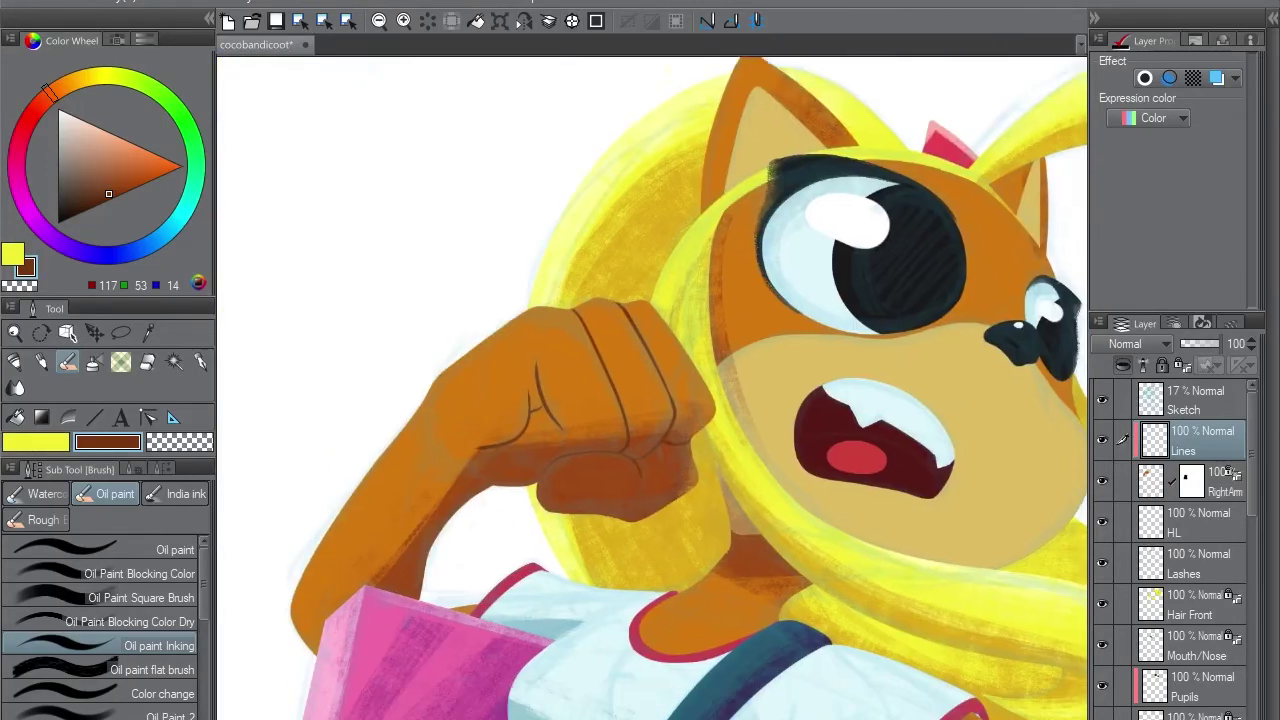
click(572, 21)
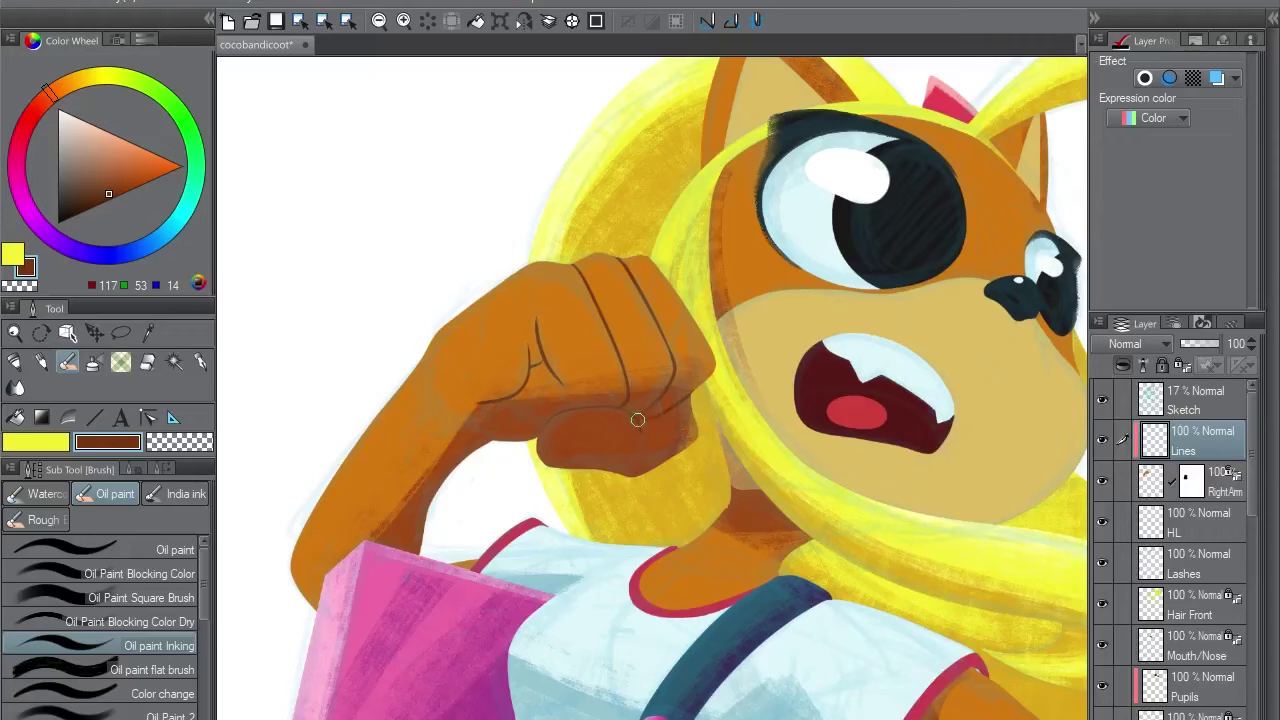
drag(643, 400, 733, 340)
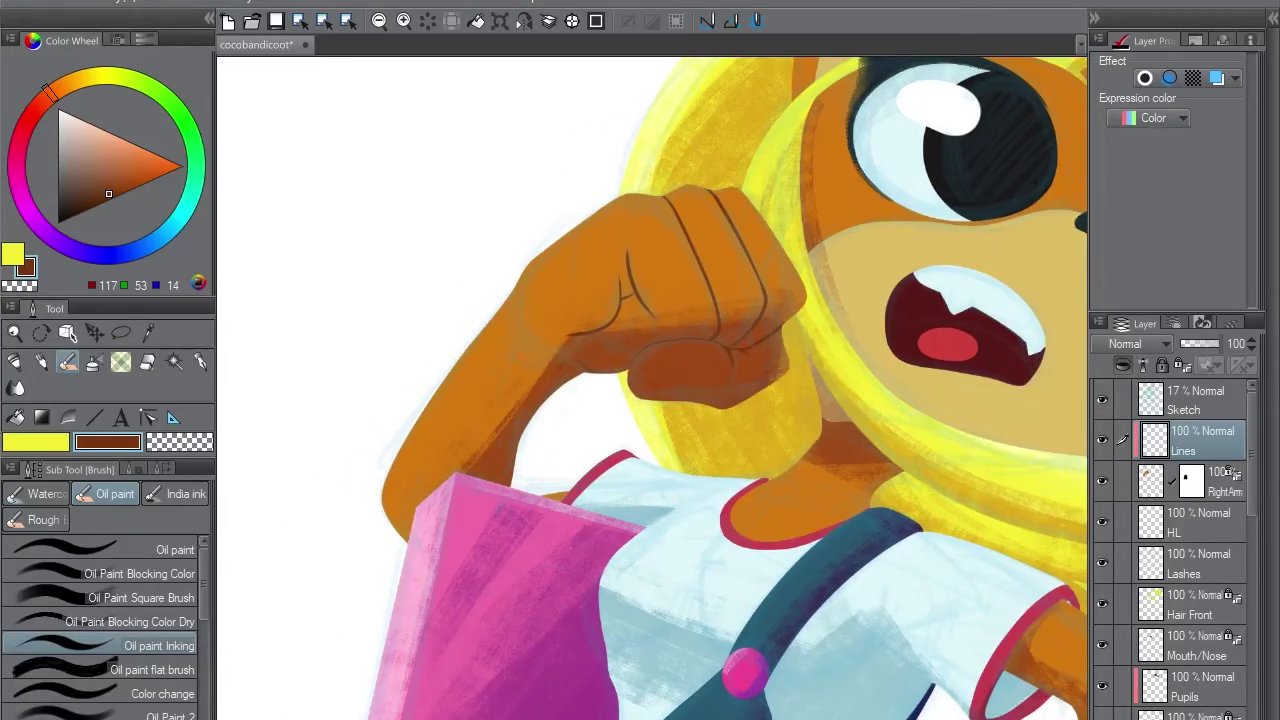
Add a curved crease at the heel of the raised fist and refine the branching crease above it
click(1101, 399)
key(v)
key(v)
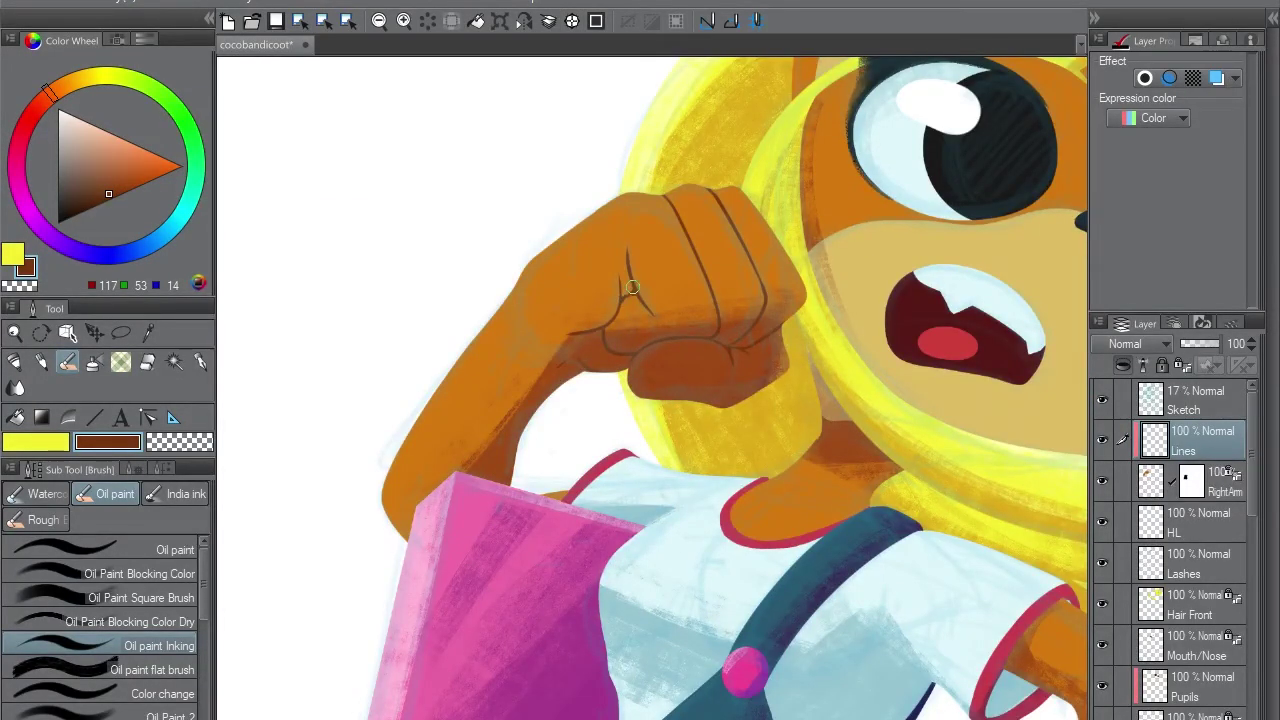
key(e)
key(b)
Add a new layer directly above Fur, name it Lines and clip it to the fur
scroll(632, 288, down, 5)
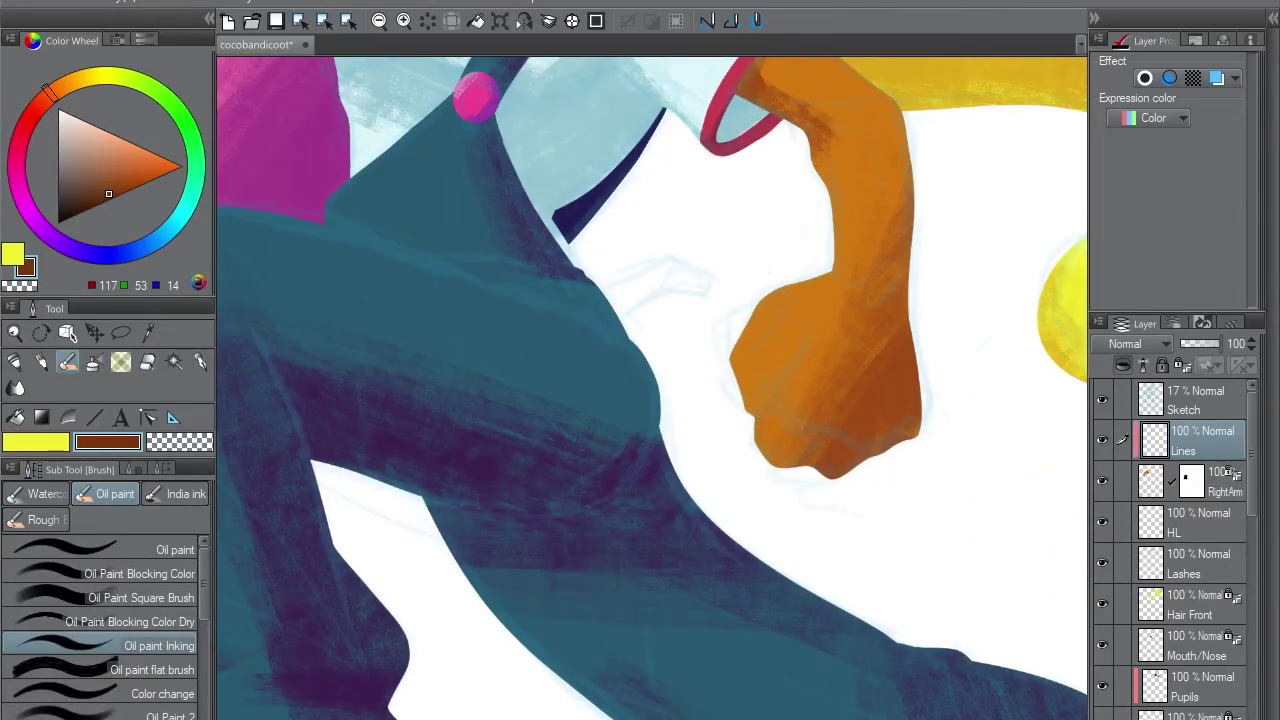
scroll(1175, 550, down, 10)
click(1195, 557)
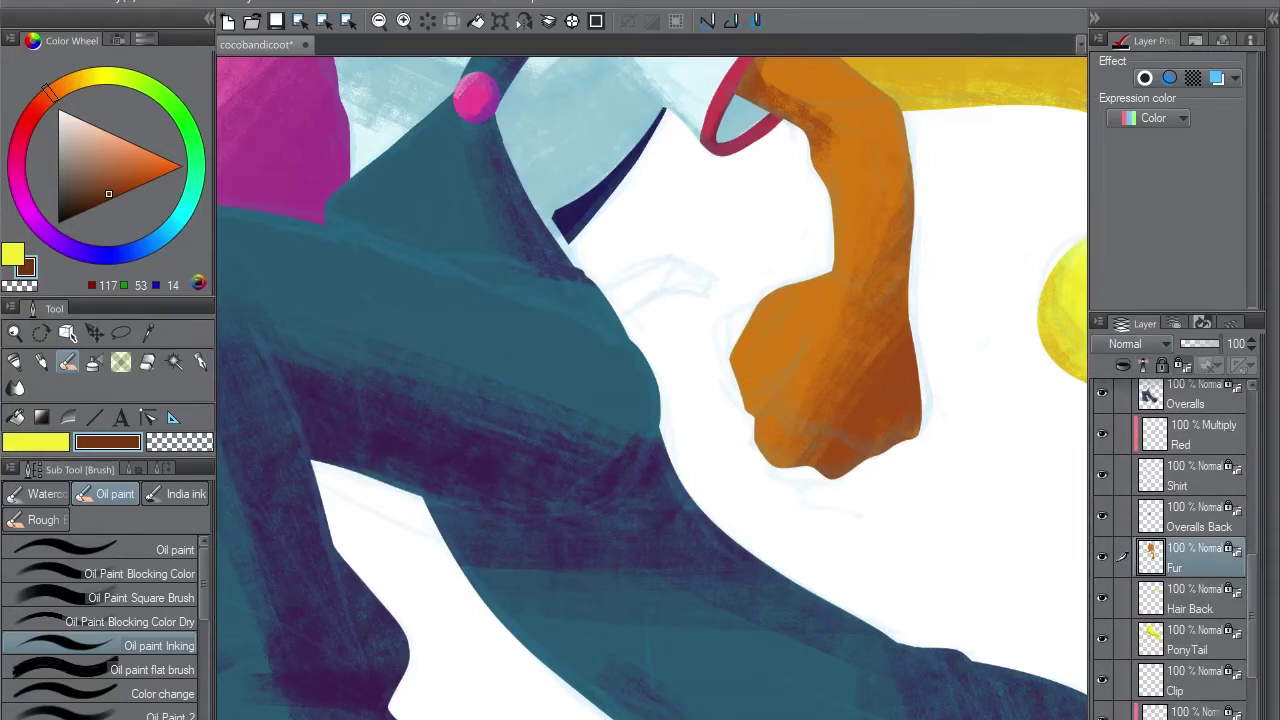
key(ctrl+alt+g)
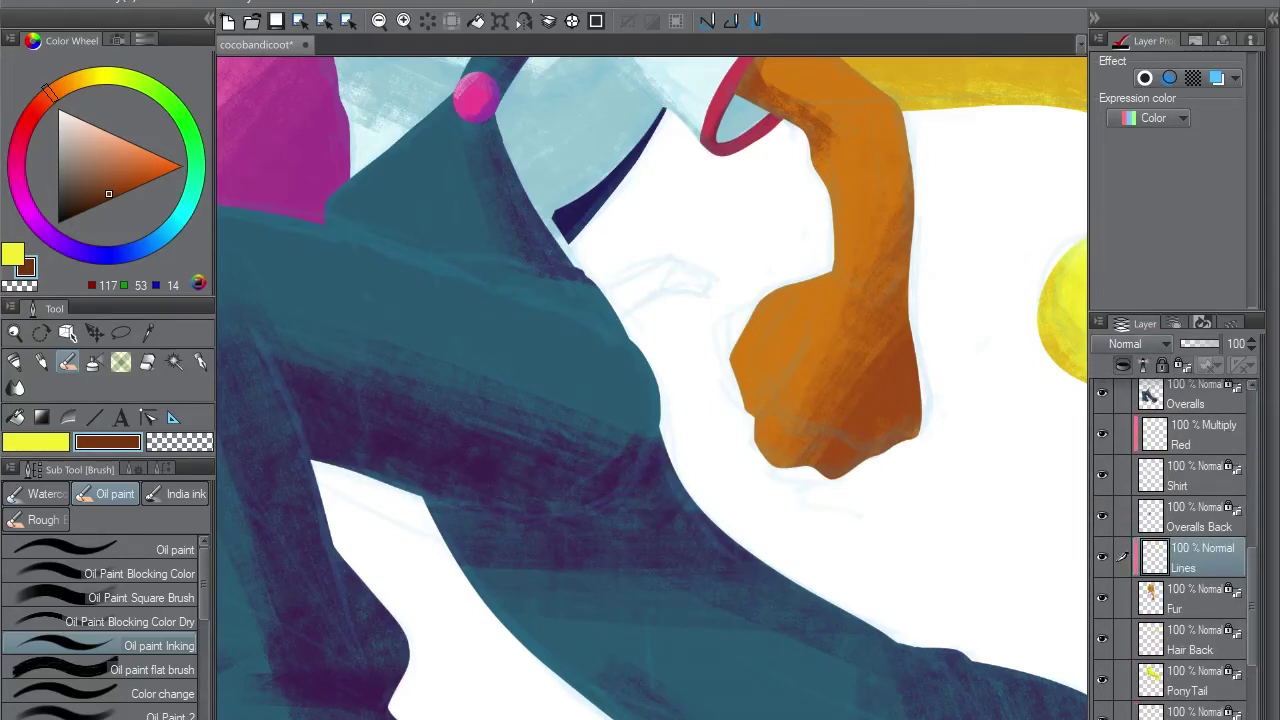
Draw the thumb's contour and the finger separation lines on the lowered fist in reddish brown
mouse_move(808, 304)
mouse_down()
mouse_move(763, 385)
mouse_move(810, 304)
mouse_up()
key(ctrl+z)
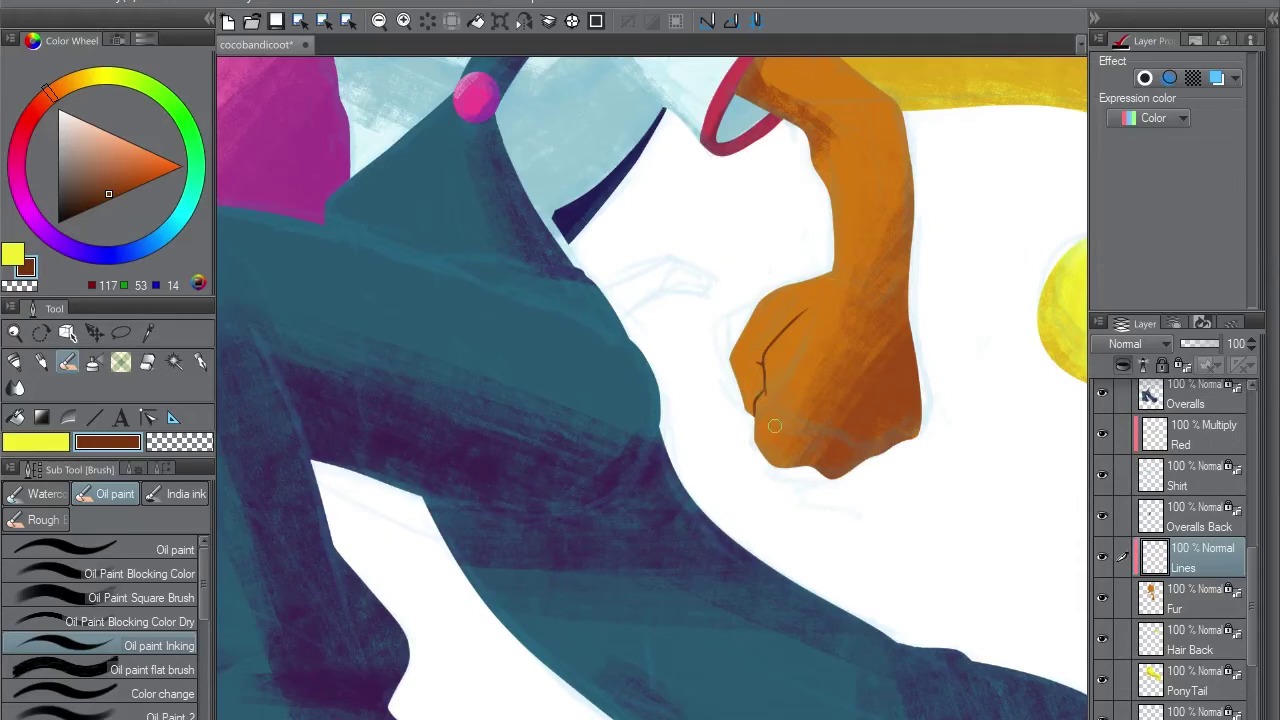
drag(774, 426, 871, 450)
mouse_move(762, 414)
mouse_down()
mouse_move(800, 436)
mouse_move(898, 444)
mouse_up()
key(ctrl+z)
drag(823, 434, 802, 468)
Add a new layer directly above Overalls, name it Lines and clip it to the overalls
drag(973, 247, 1205, 592)
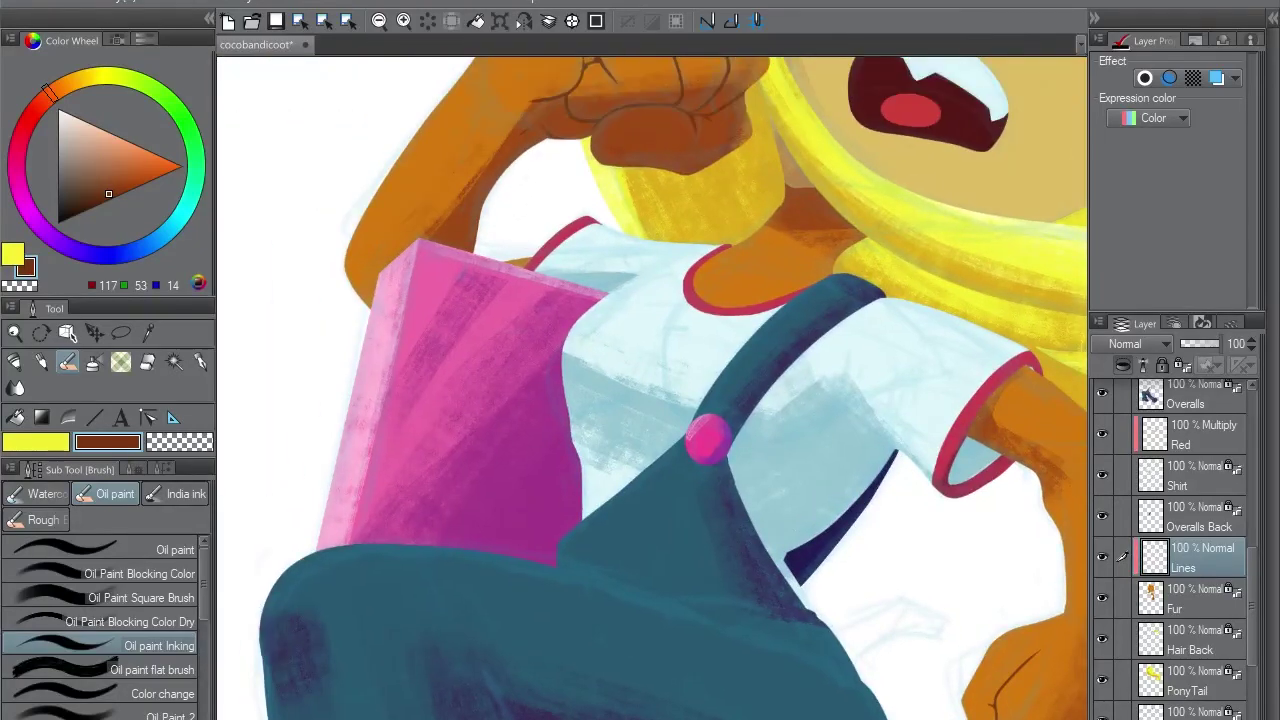
key(ctrl+shift+n)
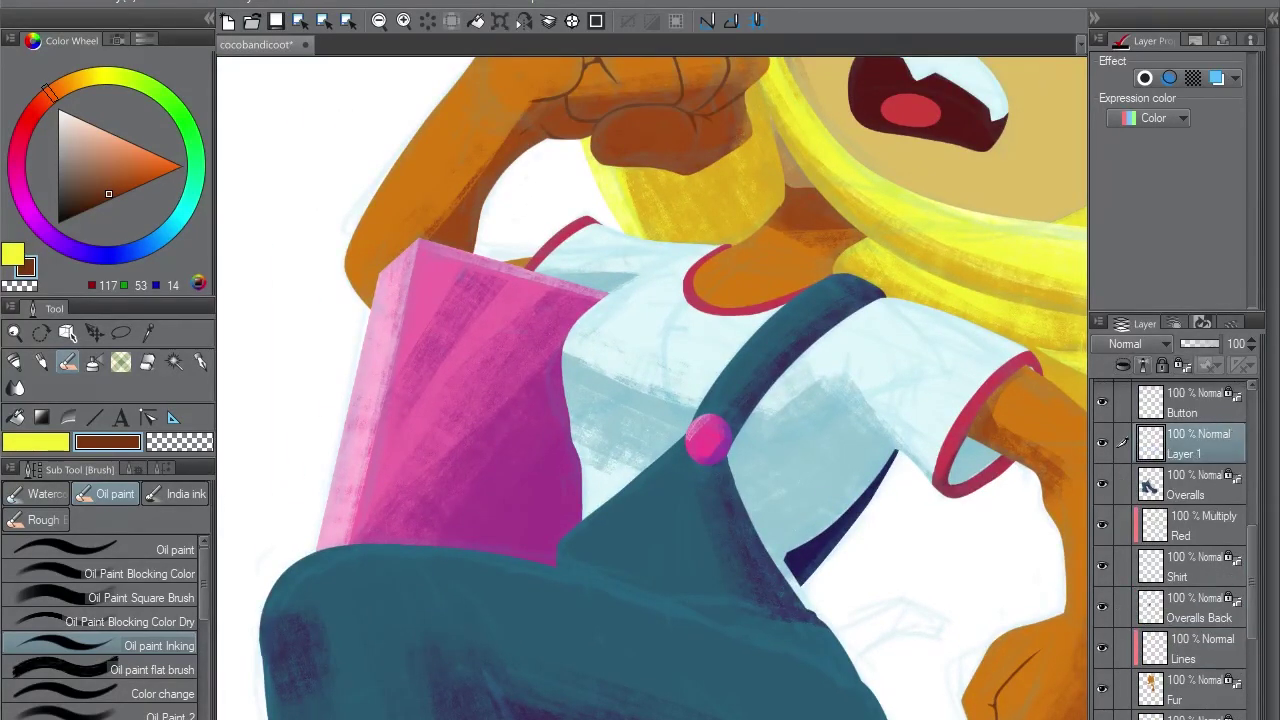
key(ctrl+alt+g)
Set the colour to dark violet (26, 16, 45) and draw the line separating the raised thigh from the overalls' bib
drag(618, 640, 663, 200)
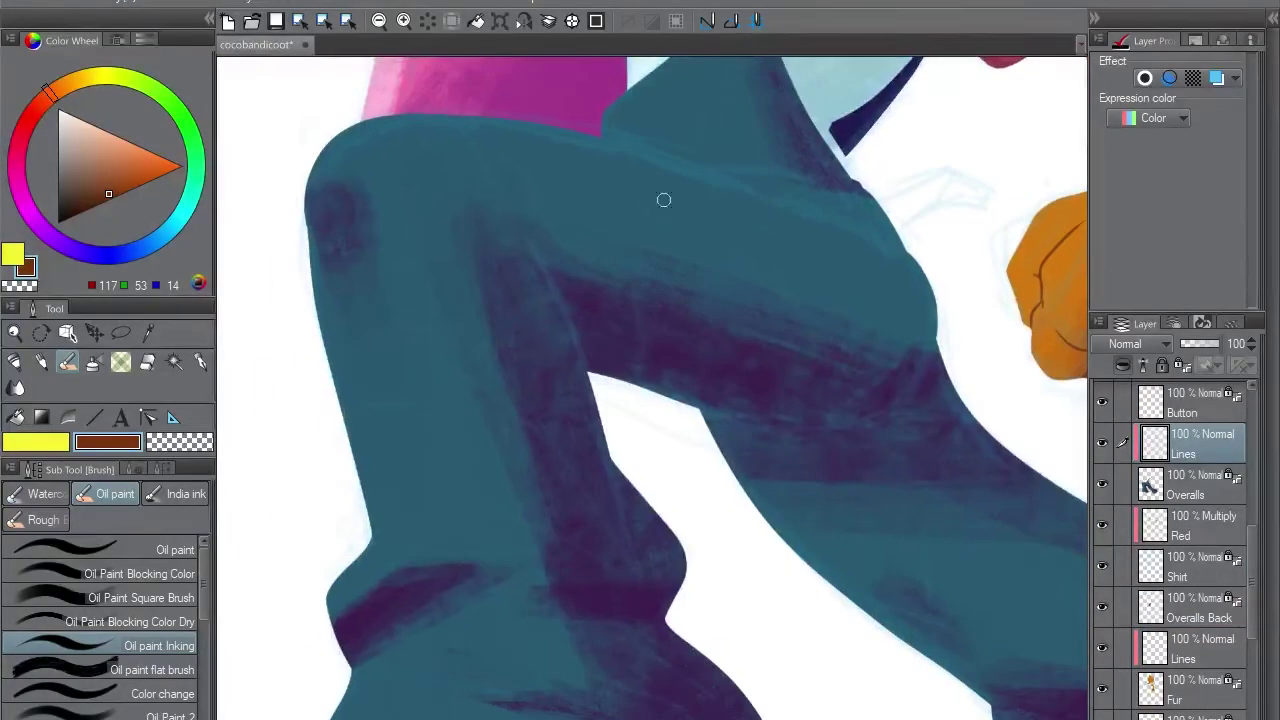
mouse_move(47, 90)
mouse_down()
mouse_move(45, 237)
mouse_move(72, 254)
mouse_up()
click(70, 210)
mouse_move(600, 200)
mouse_down()
mouse_move(720, 480)
mouse_move(733, 286)
mouse_up()
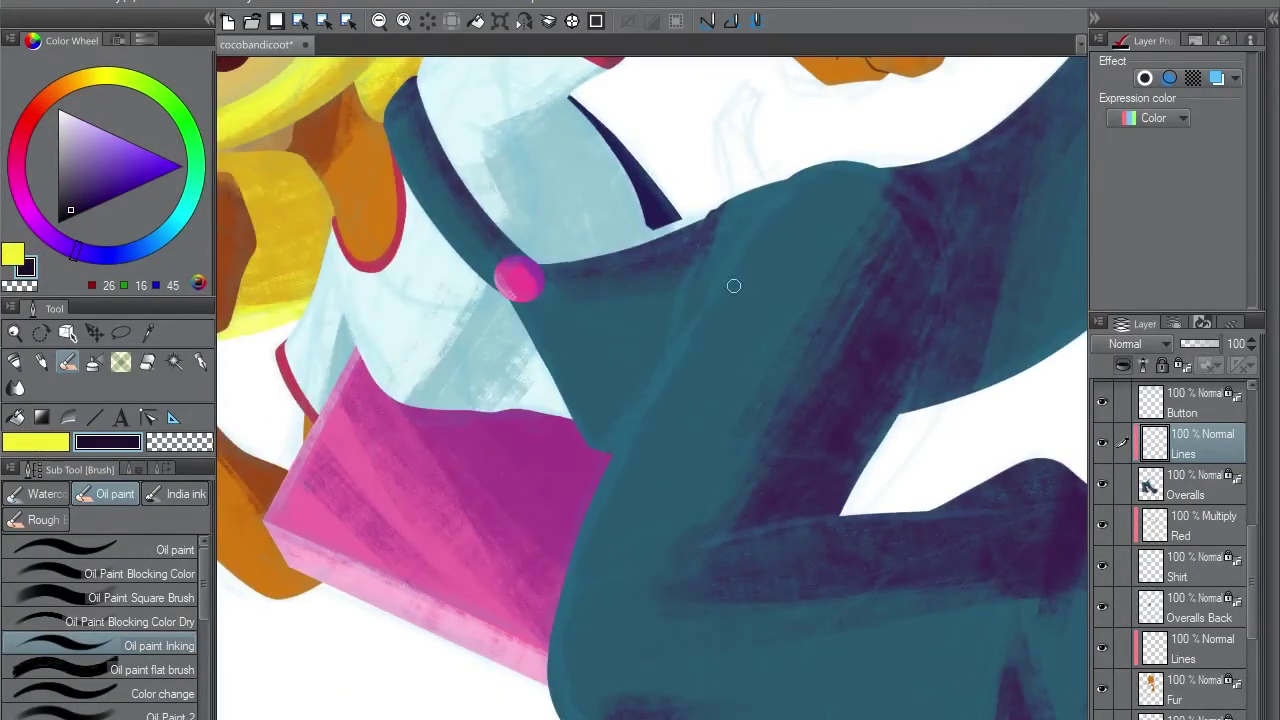
drag(776, 195, 612, 458)
drag(776, 197, 612, 454)
key(ctrl+z)
drag(763, 209, 612, 454)
Strengthen the line between thigh and bib and draw the overalls' side opening lines at the hip
drag(686, 294, 900, 400)
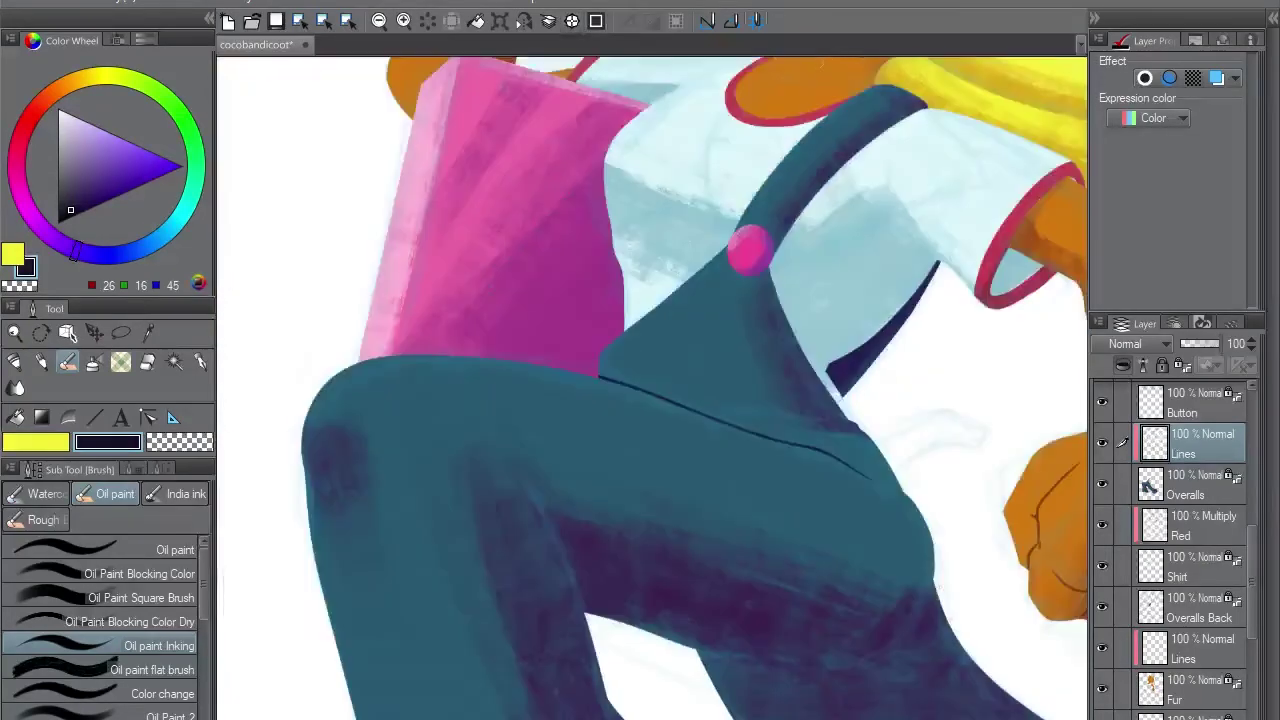
drag(720, 402, 716, 450)
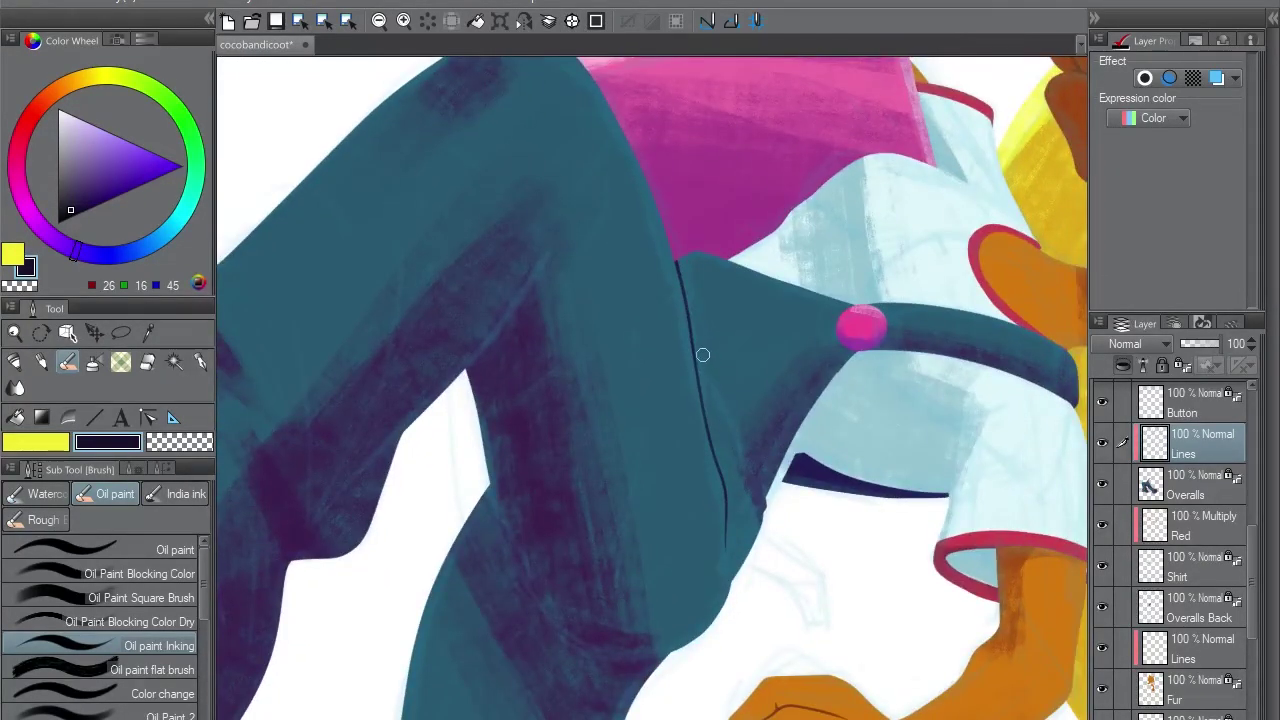
mouse_move(700, 352)
mouse_down()
mouse_move(720, 240)
mouse_move(763, 289)
mouse_up()
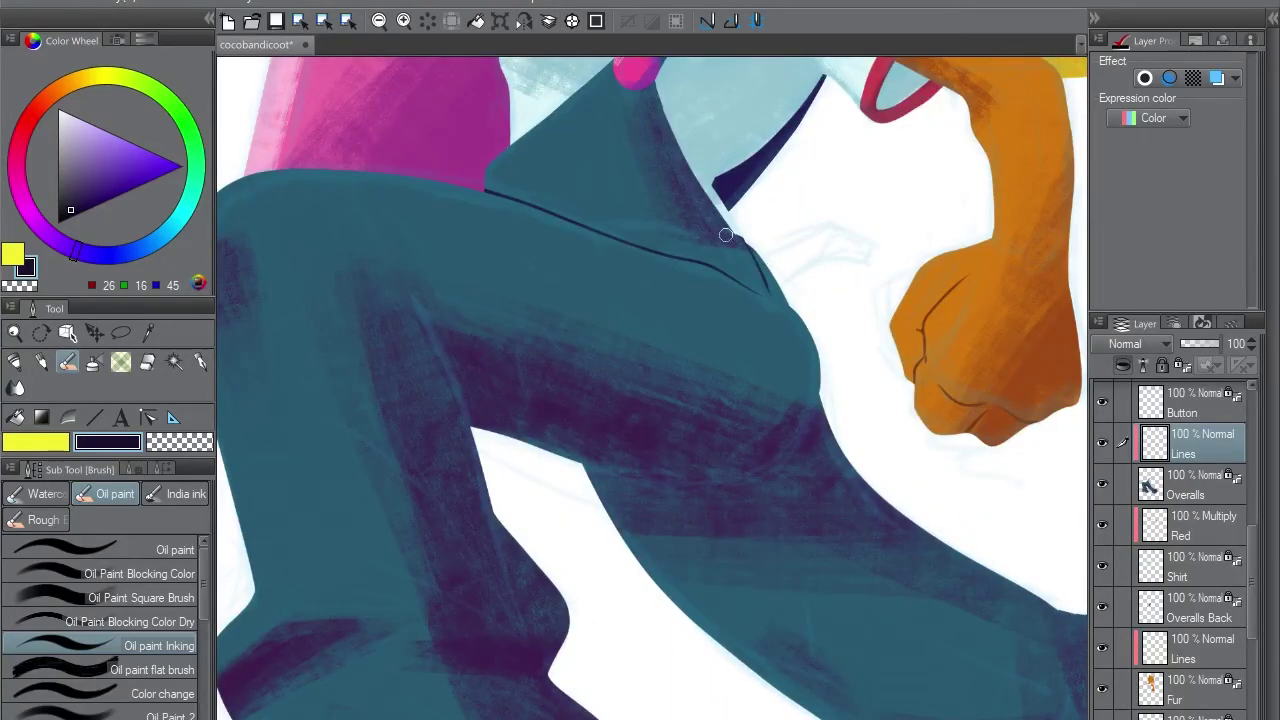
drag(727, 228, 747, 285)
key(ctrl+z)
key(ctrl+z)
drag(733, 239, 800, 333)
key(minus)
key(minus)
key(minus)
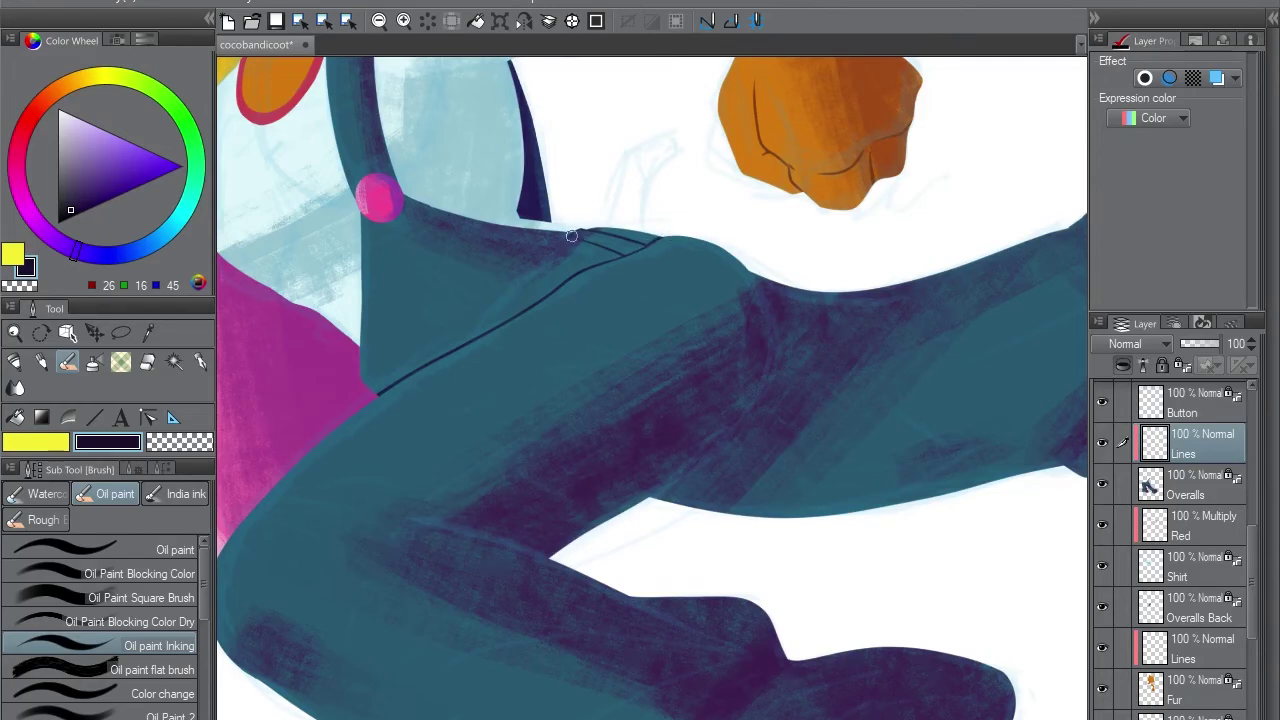
Draw the waist seam across the base of the bib, from the hip opening to the thigh line
drag(579, 232, 477, 335)
drag(630, 234, 755, 300)
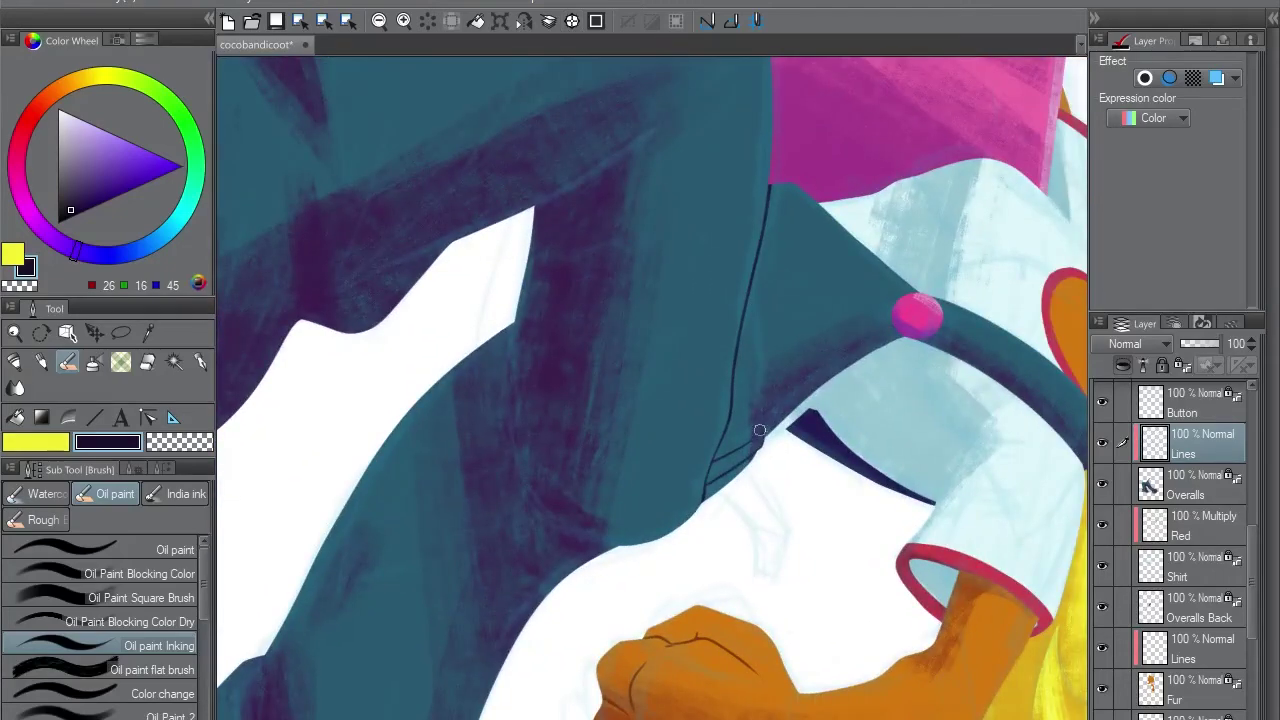
drag(758, 437, 755, 297)
Draw the fold lines behind the front leg's bent knee and the contour running down its calf
scroll(652, 388, down, 3)
scroll(573, 188, up, 3)
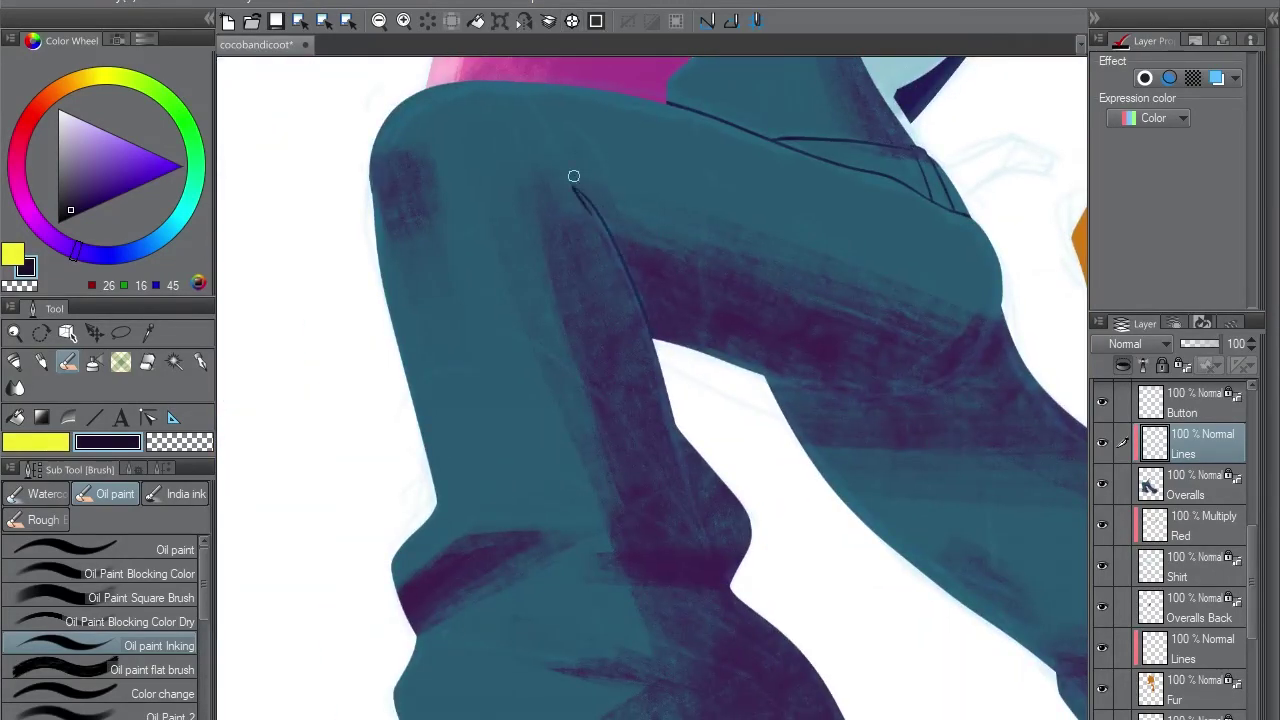
drag(587, 177, 621, 254)
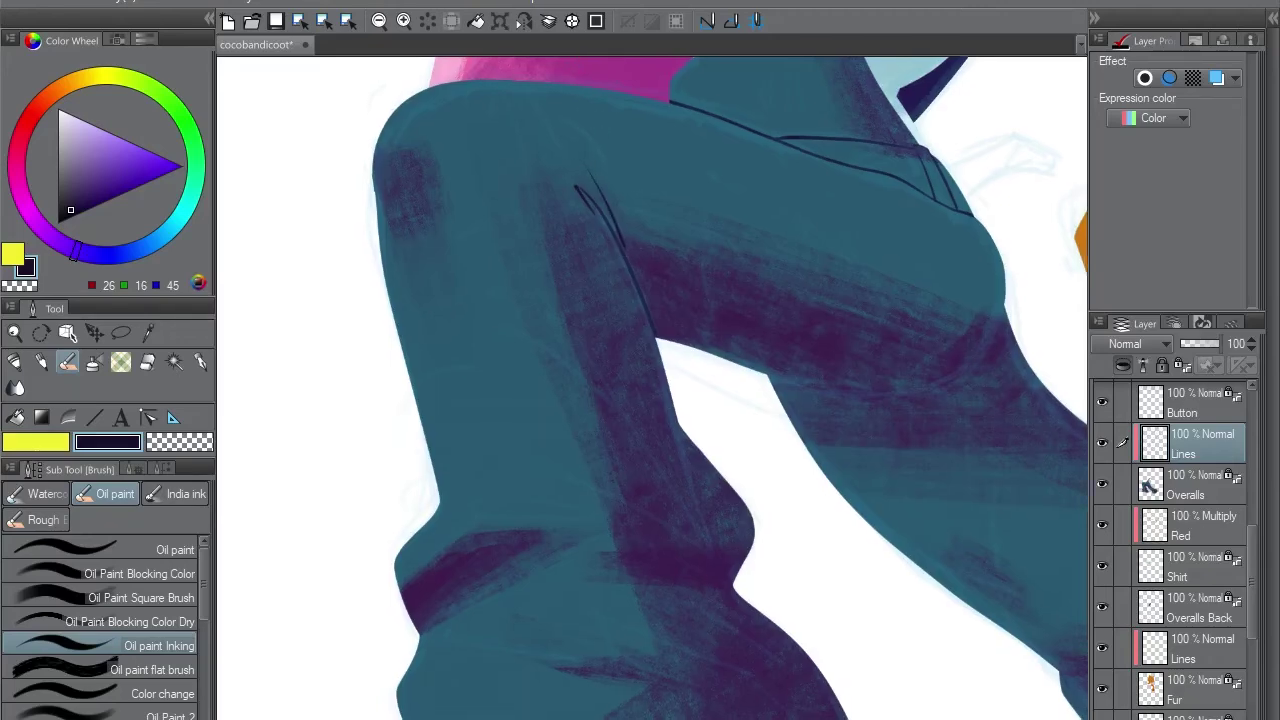
scroll(714, 206, down, 5)
scroll(763, 251, up, 2)
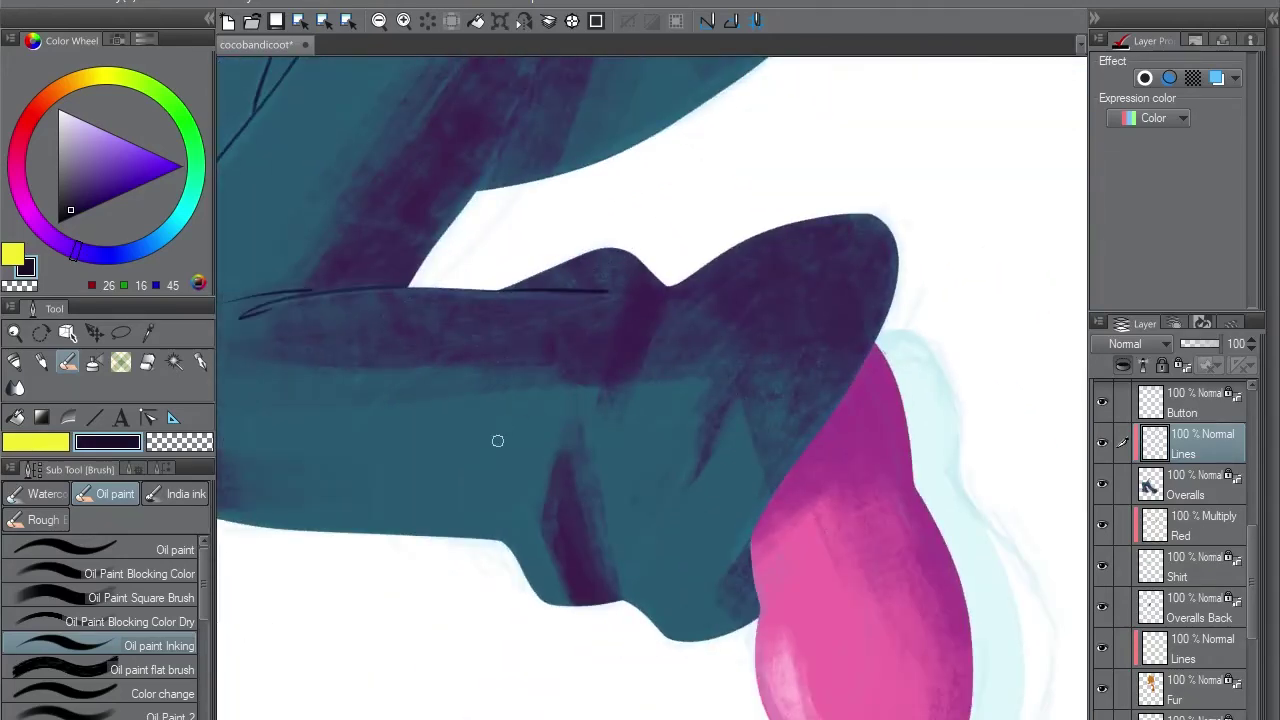
drag(497, 440, 625, 297)
key(minus)
scroll(711, 388, down, 1)
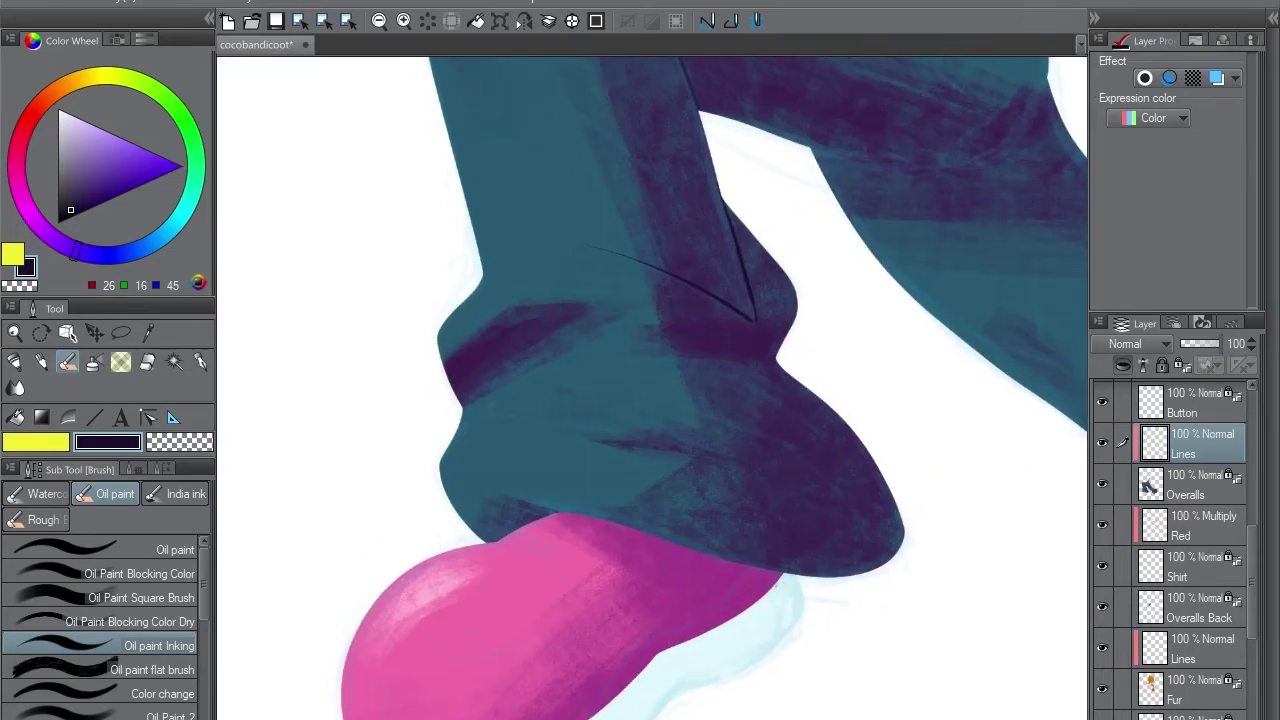
key(ctrl+z)
Draw the fold lines above the back leg's trouser cuff and the rounded outline around the dark patch on it
drag(455, 425, 484, 366)
mouse_move(754, 214)
mouse_down()
mouse_move(617, 485)
mouse_move(628, 404)
mouse_up()
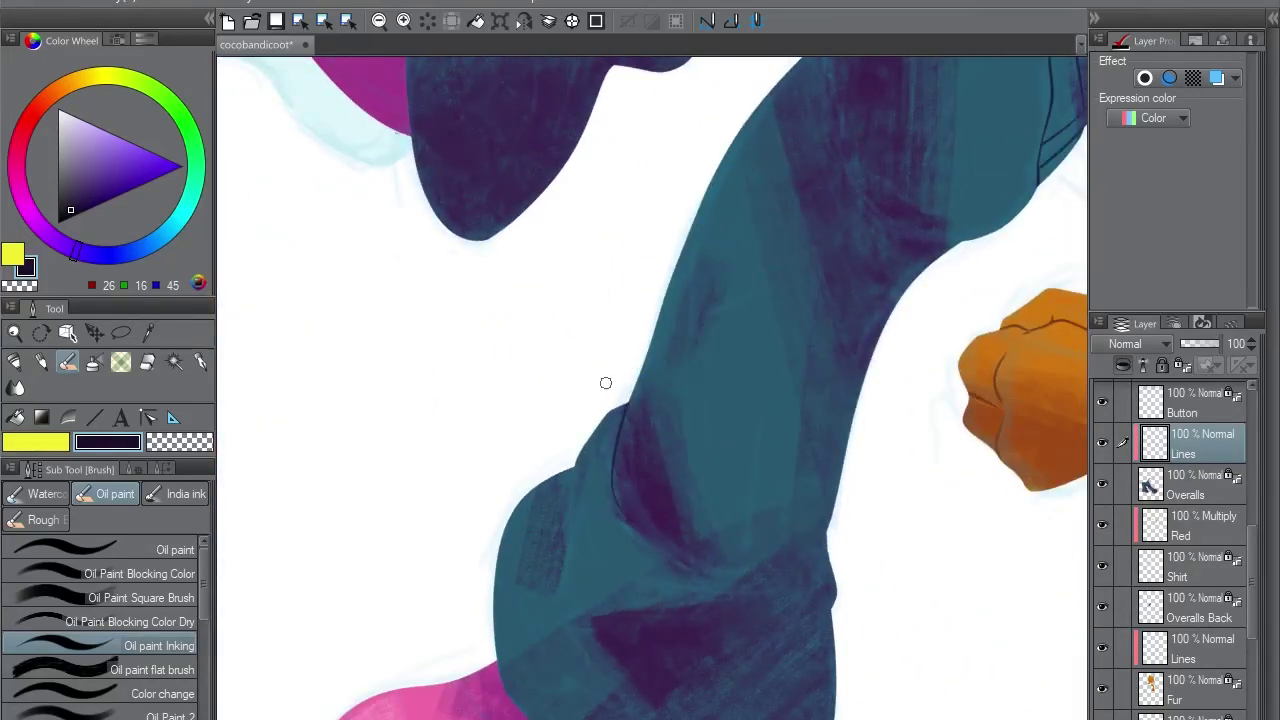
drag(540, 590, 571, 477)
key(ctrl+z)
mouse_move(530, 585)
mouse_down()
mouse_move(582, 451)
mouse_move(557, 580)
mouse_move(532, 598)
mouse_move(573, 468)
mouse_move(566, 526)
mouse_move(572, 465)
mouse_move(545, 592)
mouse_up()
key(ctrl+z)
key(ctrl+z)
key(ctrl+z)
key(ctrl+z)
key(ctrl+z)
drag(597, 157, 795, 517)
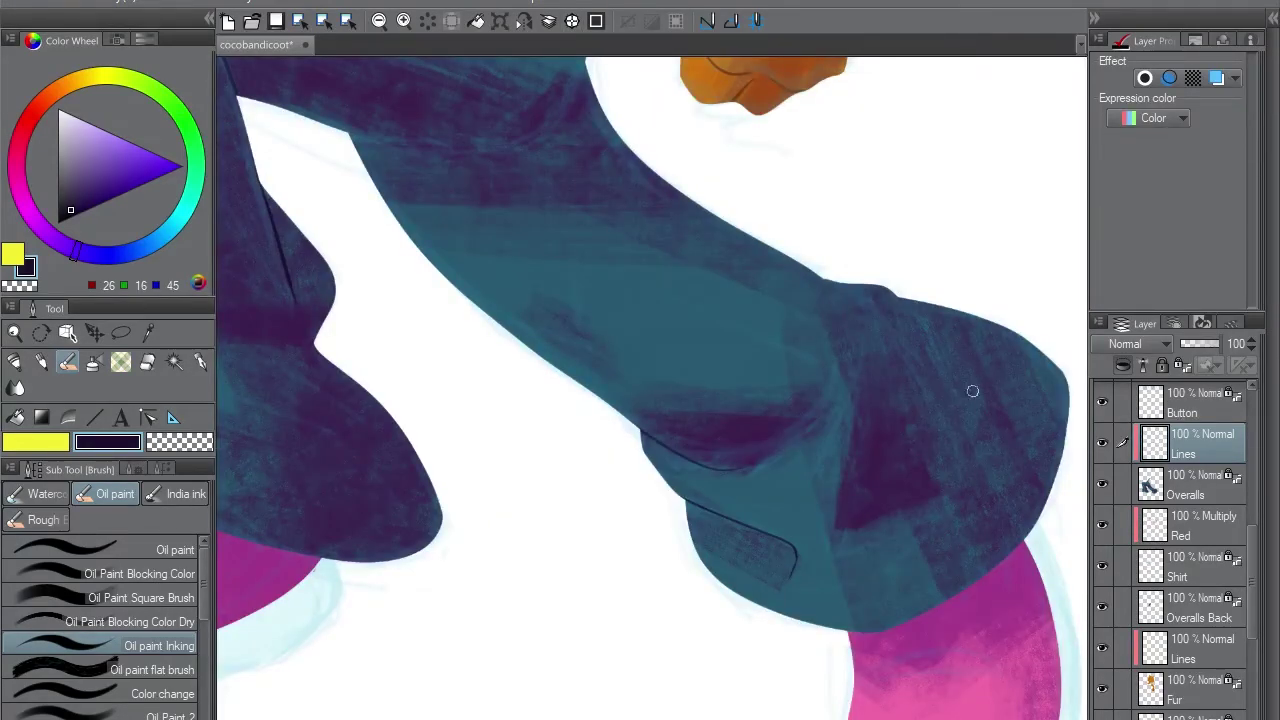
Draw the fold line at the back leg's ankle and the underside contour of the thigh overlapping that leg
drag(972, 391, 739, 310)
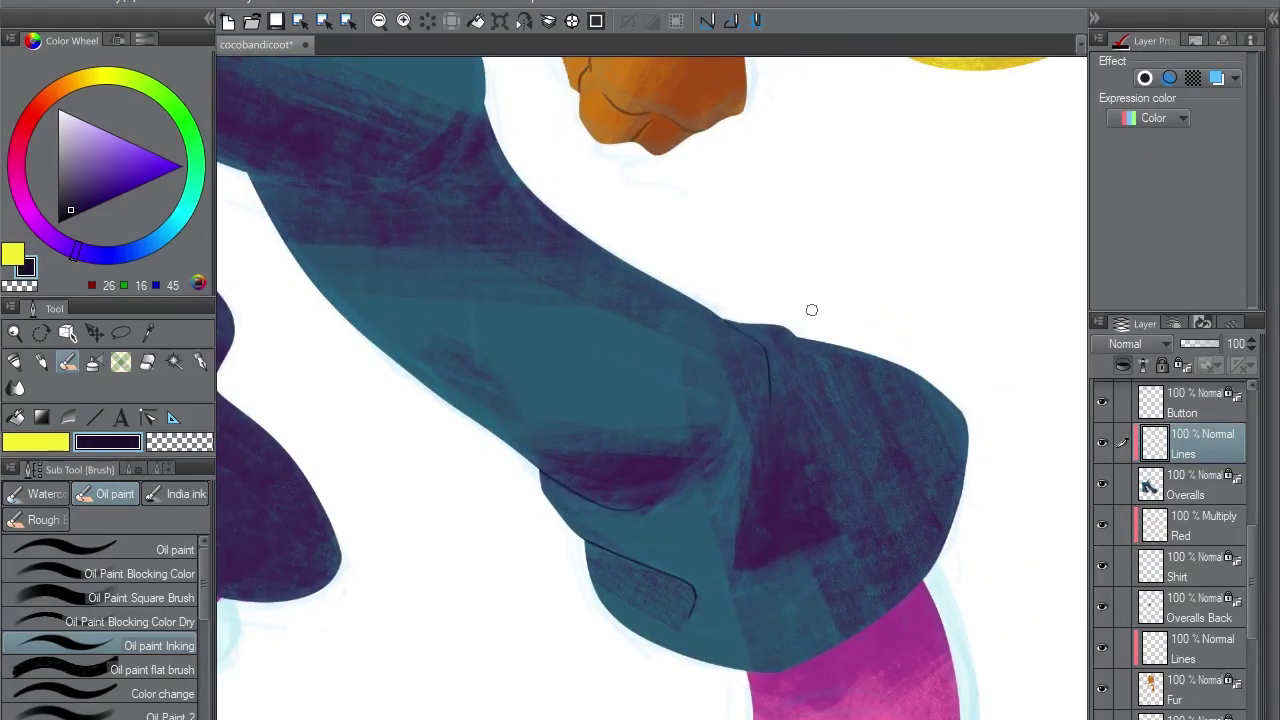
drag(749, 274, 620, 420)
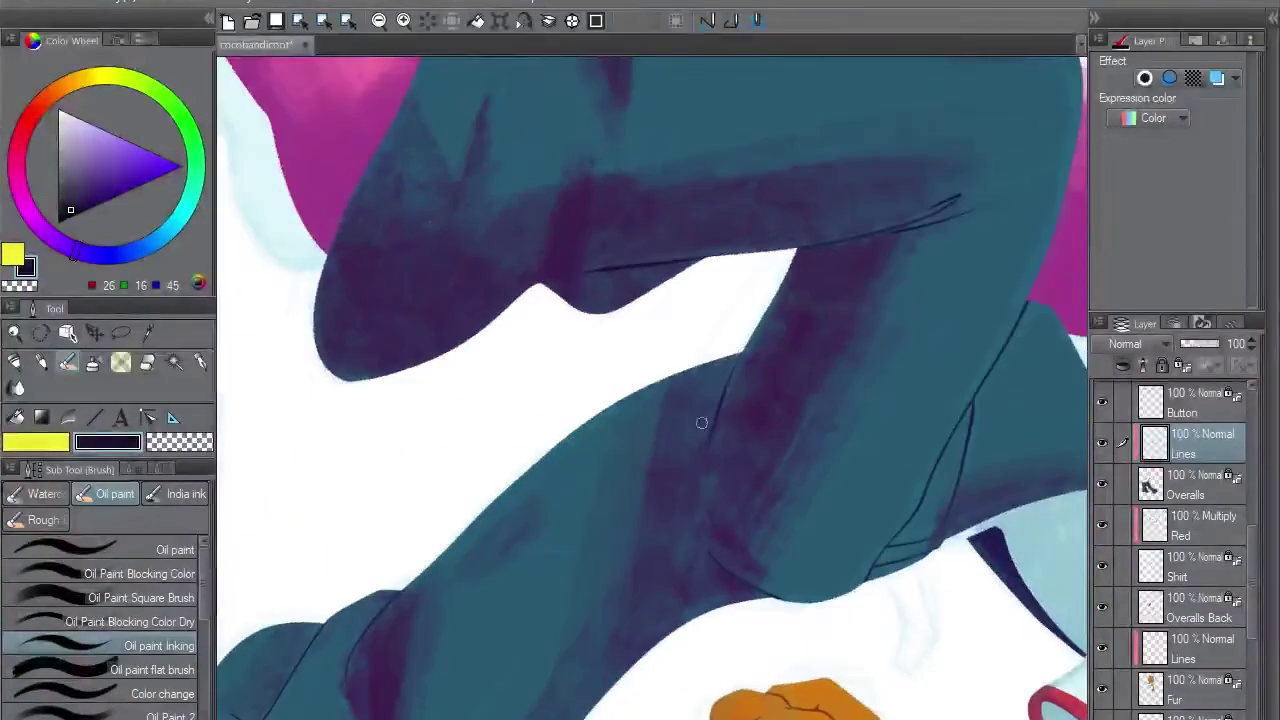
drag(820, 240, 694, 423)
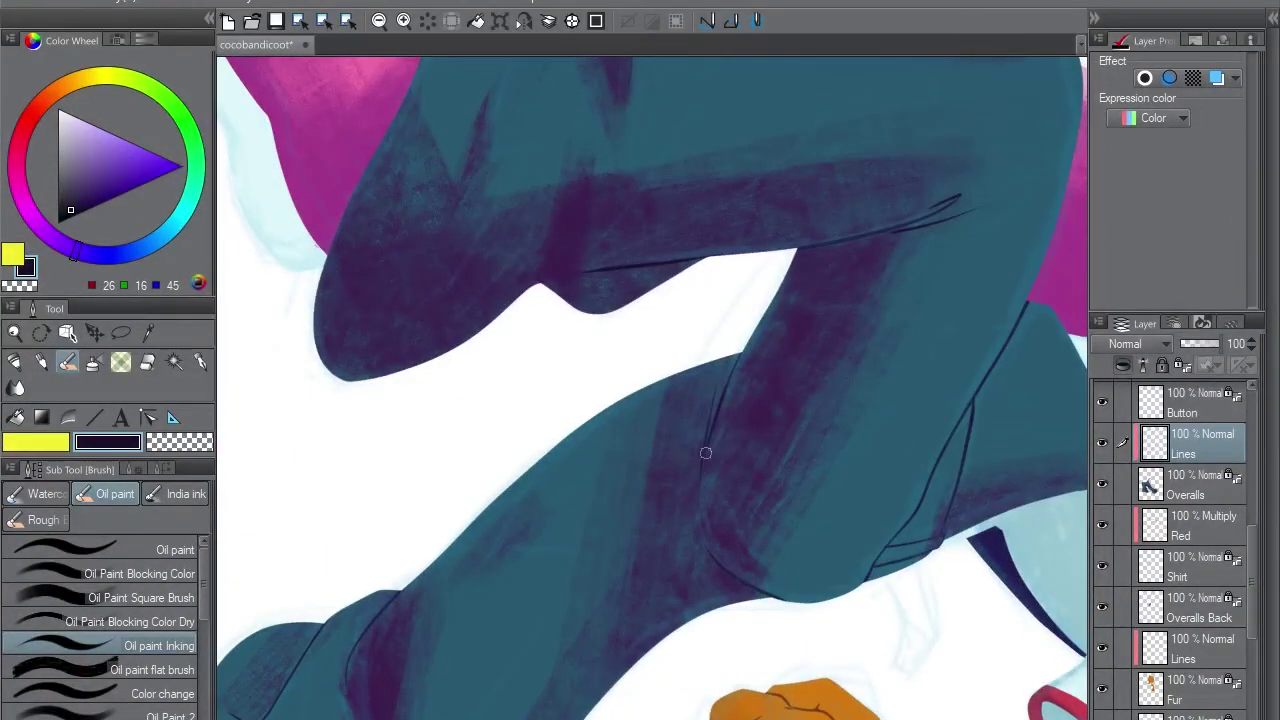
drag(709, 554, 700, 456)
Draw a short crease at the notch on the inner side of the front leg's trouser cuff
drag(698, 160, 700, 237)
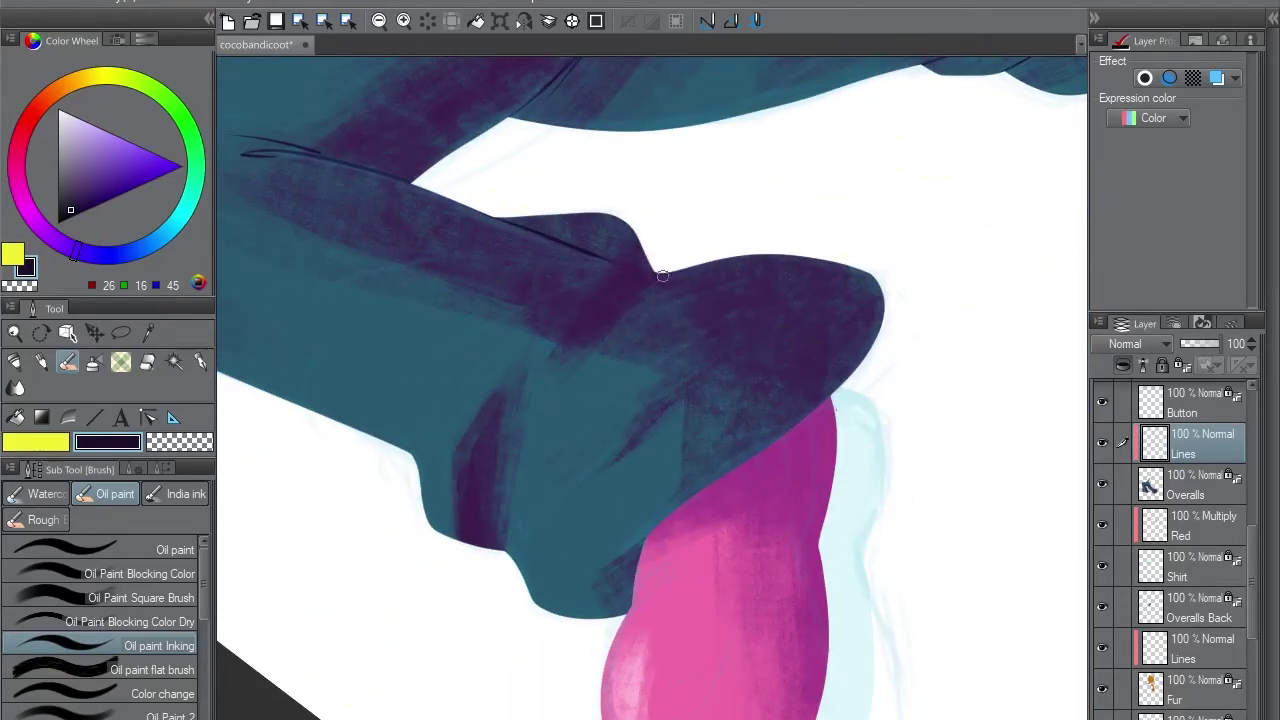
drag(614, 186, 756, 371)
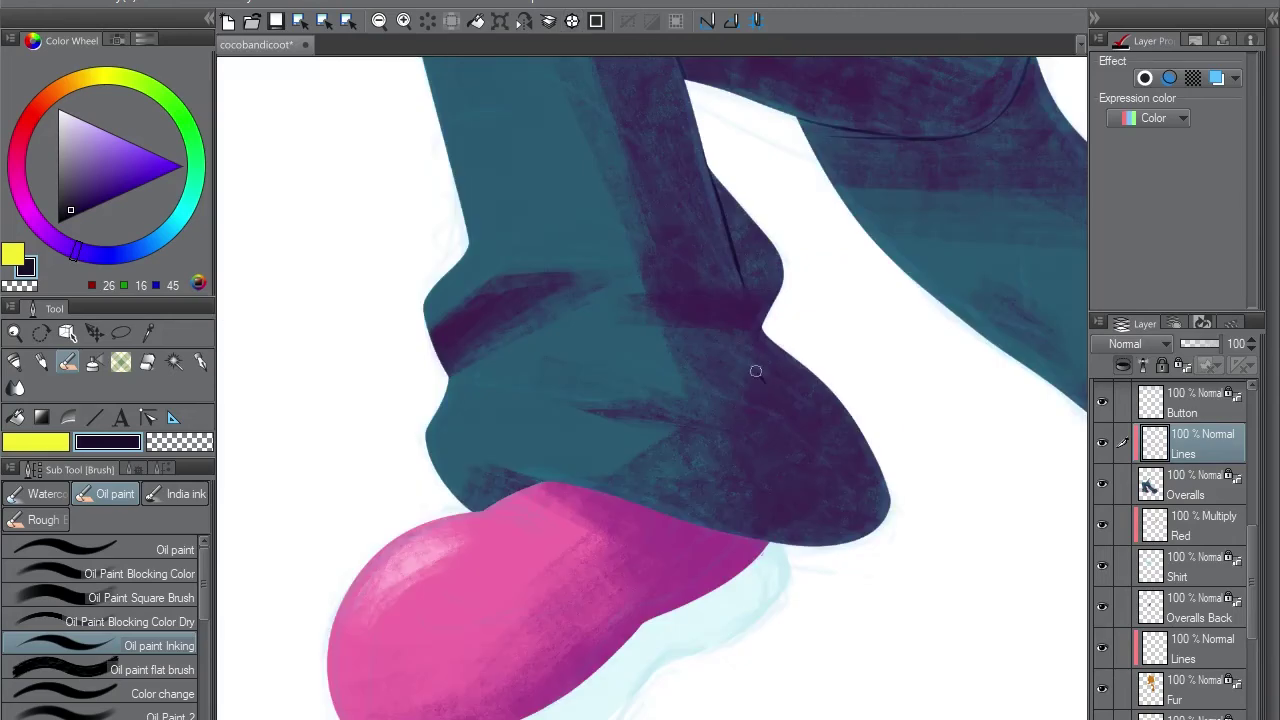
key(e)
key(b)
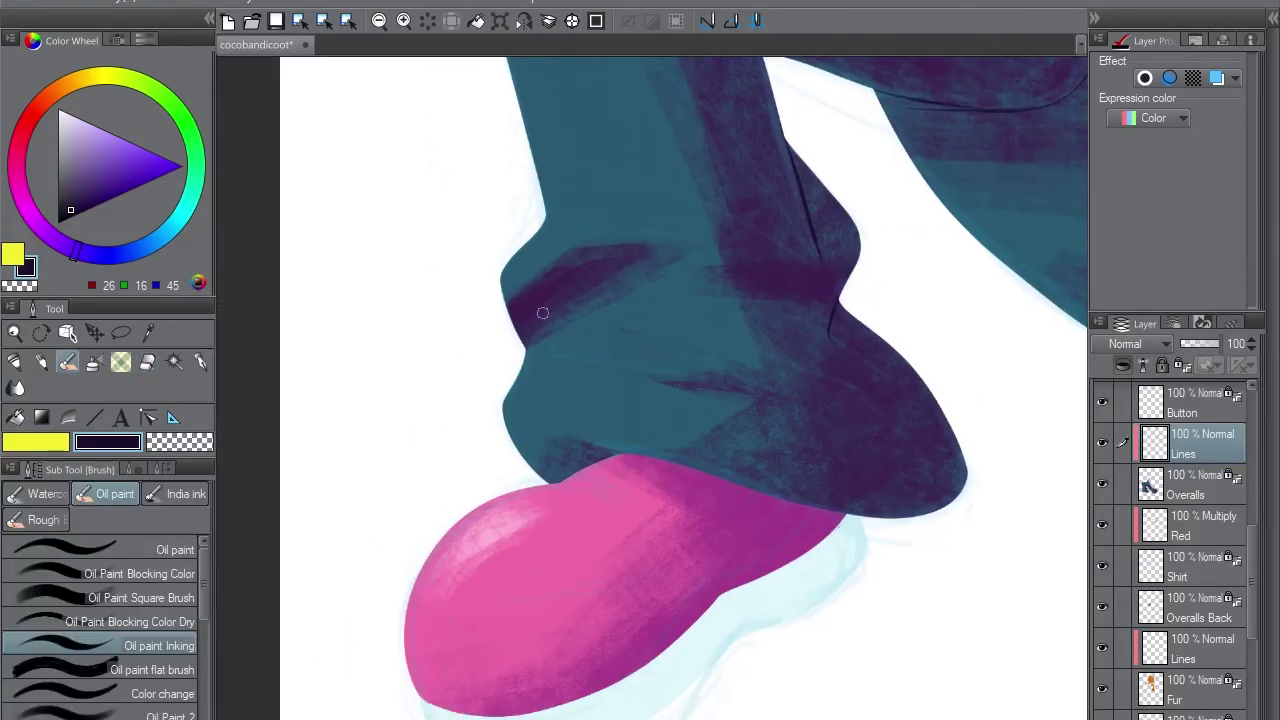
Draw the remaining fold lines on the front leg's cuff, at the ankle, above the shoe and across the flare
drag(636, 268, 526, 350)
key(ctrl+z)
drag(577, 246, 502, 282)
drag(622, 455, 545, 447)
drag(872, 222, 677, 277)
drag(615, 403, 777, 287)
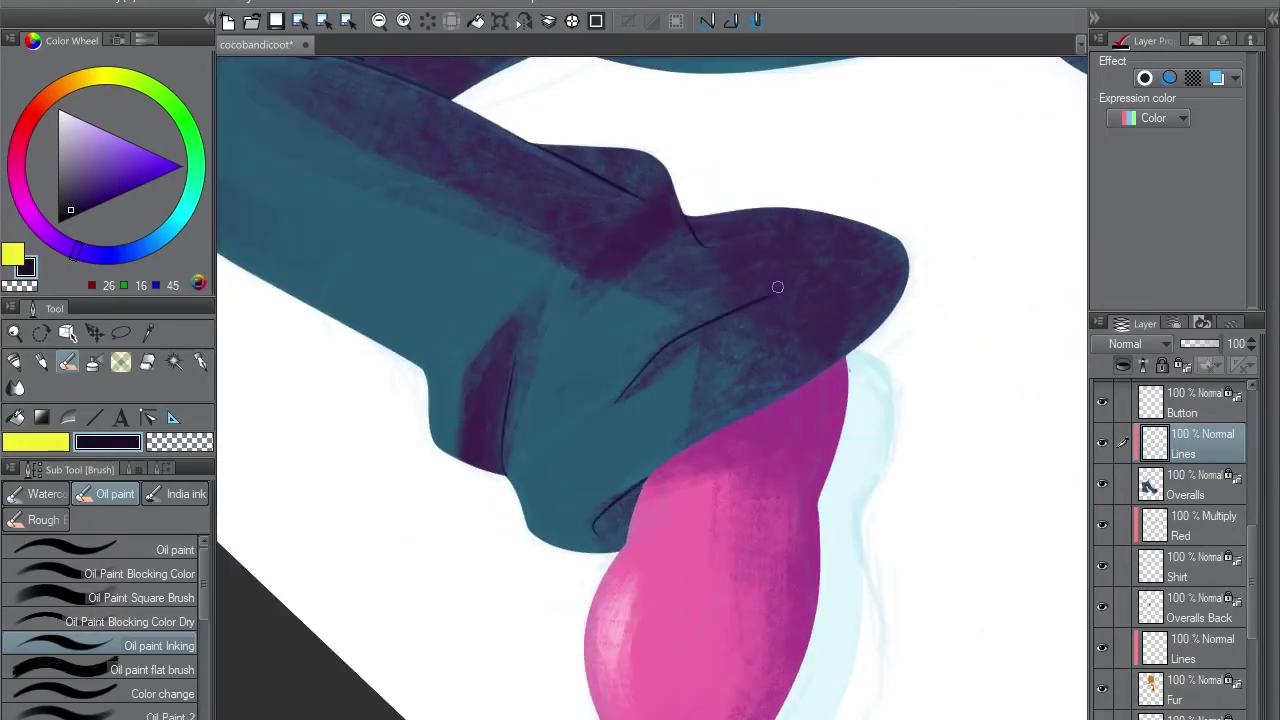
drag(700, 338, 787, 286)
Draw long fold lines below the front leg's knee and along the back leg's calf
drag(704, 409, 640, 300)
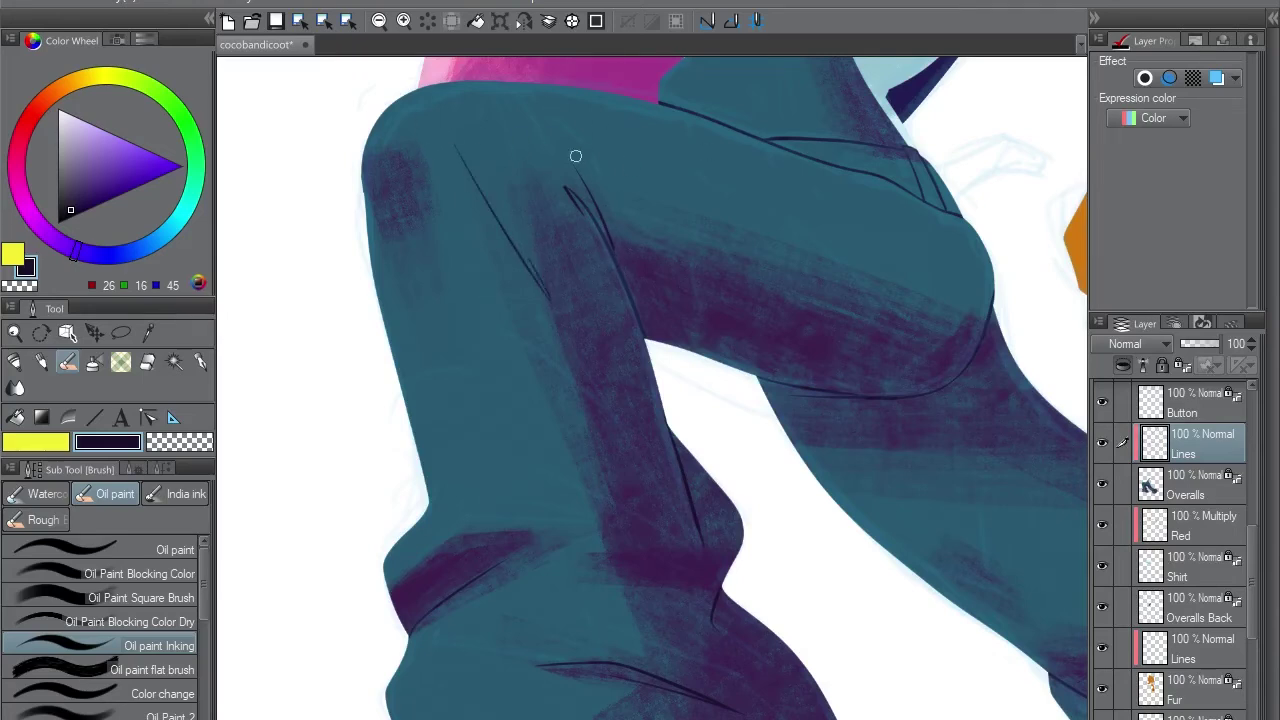
drag(620, 389, 612, 255)
drag(636, 333, 796, 390)
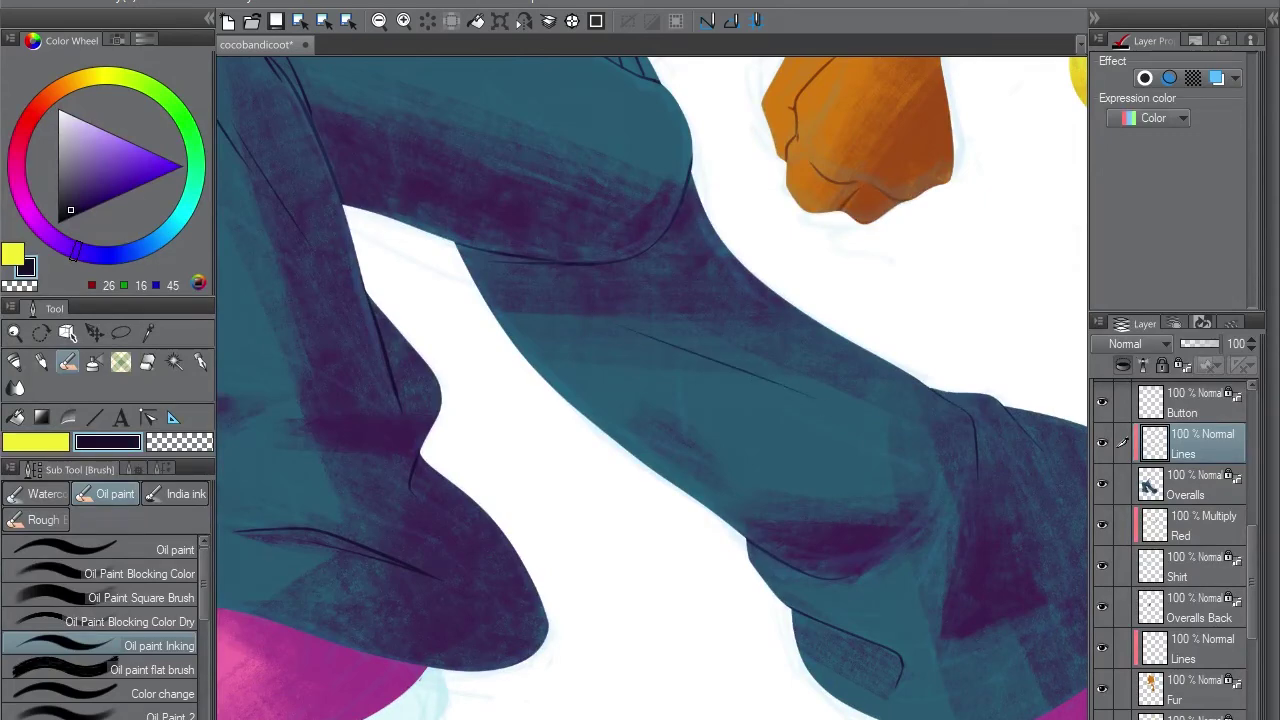
Draw the loop seam around the underside of the pink strap button with short creases beside it on the bib
key(ctrl+z)
mouse_move(708, 422)
mouse_down()
mouse_move(846, 450)
mouse_move(790, 356)
mouse_move(783, 273)
mouse_up()
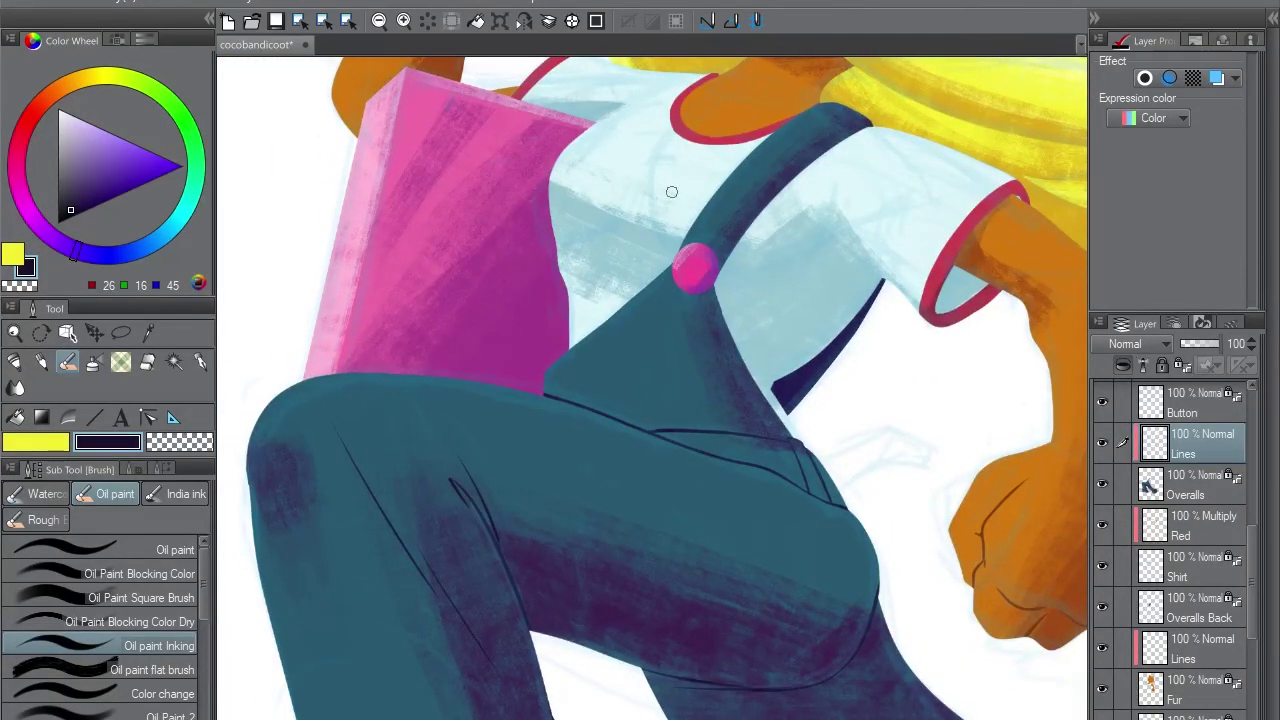
drag(676, 315, 712, 288)
drag(678, 300, 654, 372)
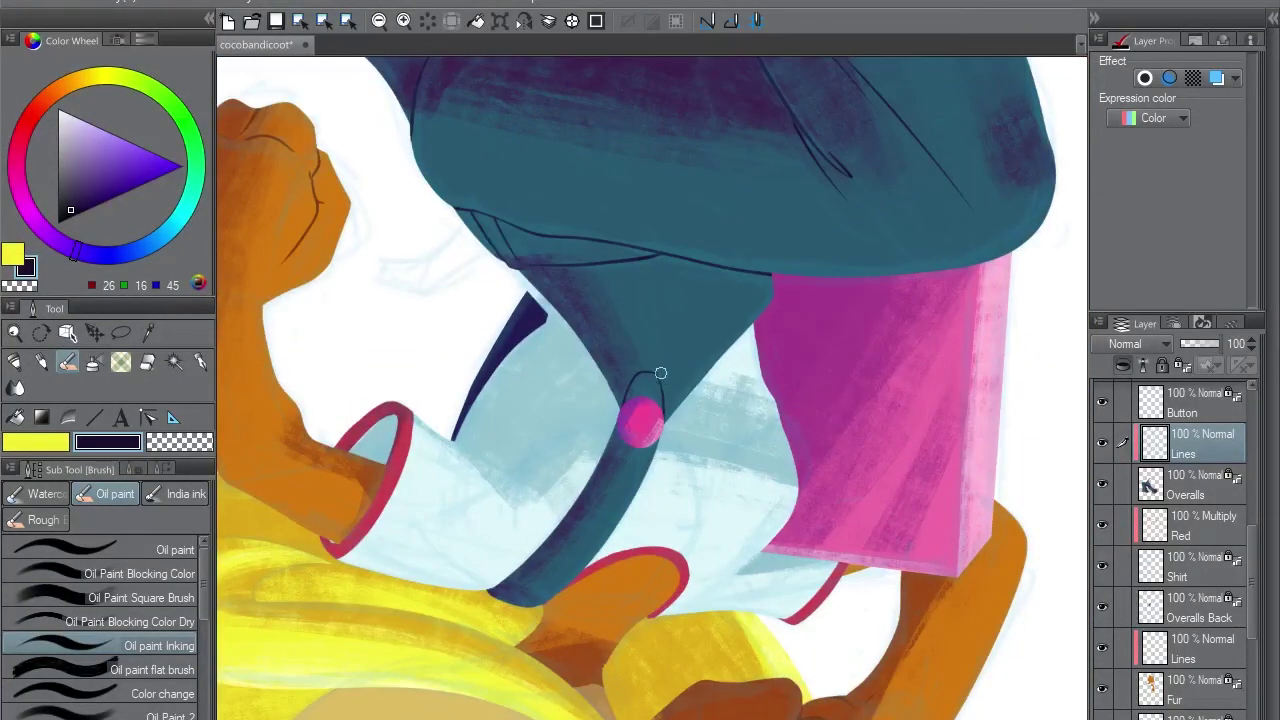
key(ctrl+@)
drag(642, 442, 669, 333)
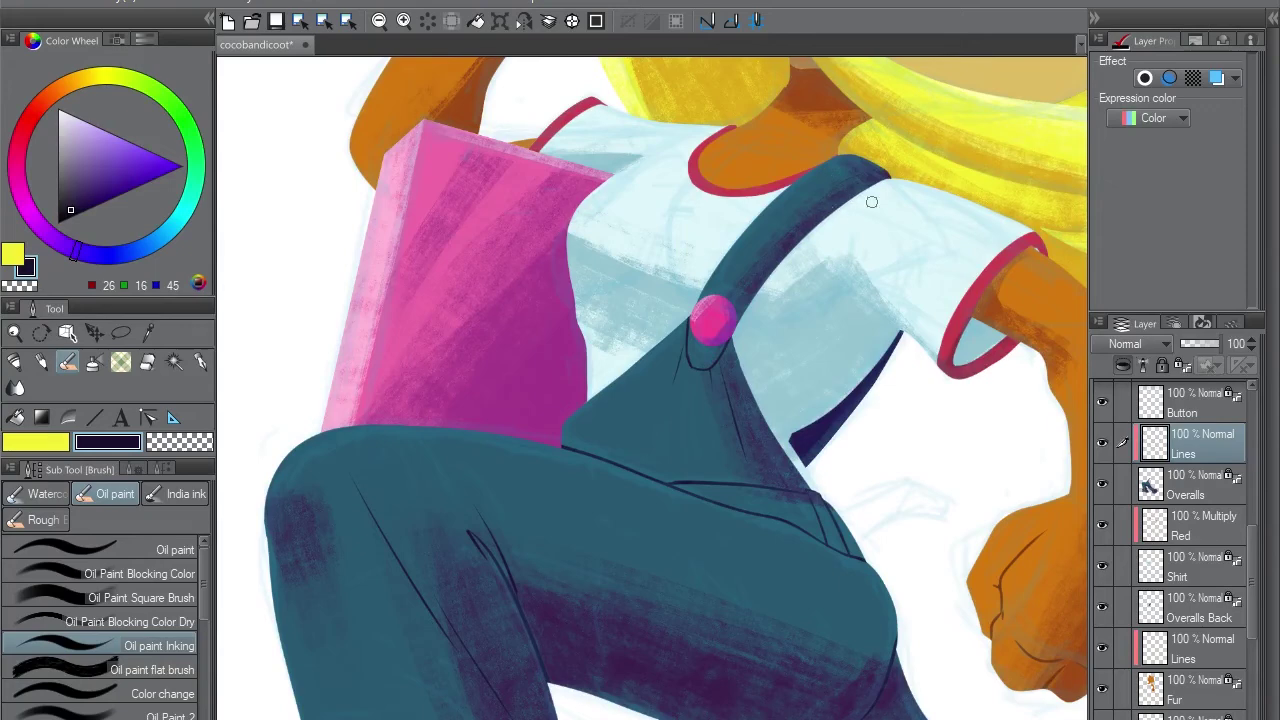
Draw a diagonal fold line on the bib running down toward the raised thigh
key(e)
key(e)
drag(722, 304, 682, 394)
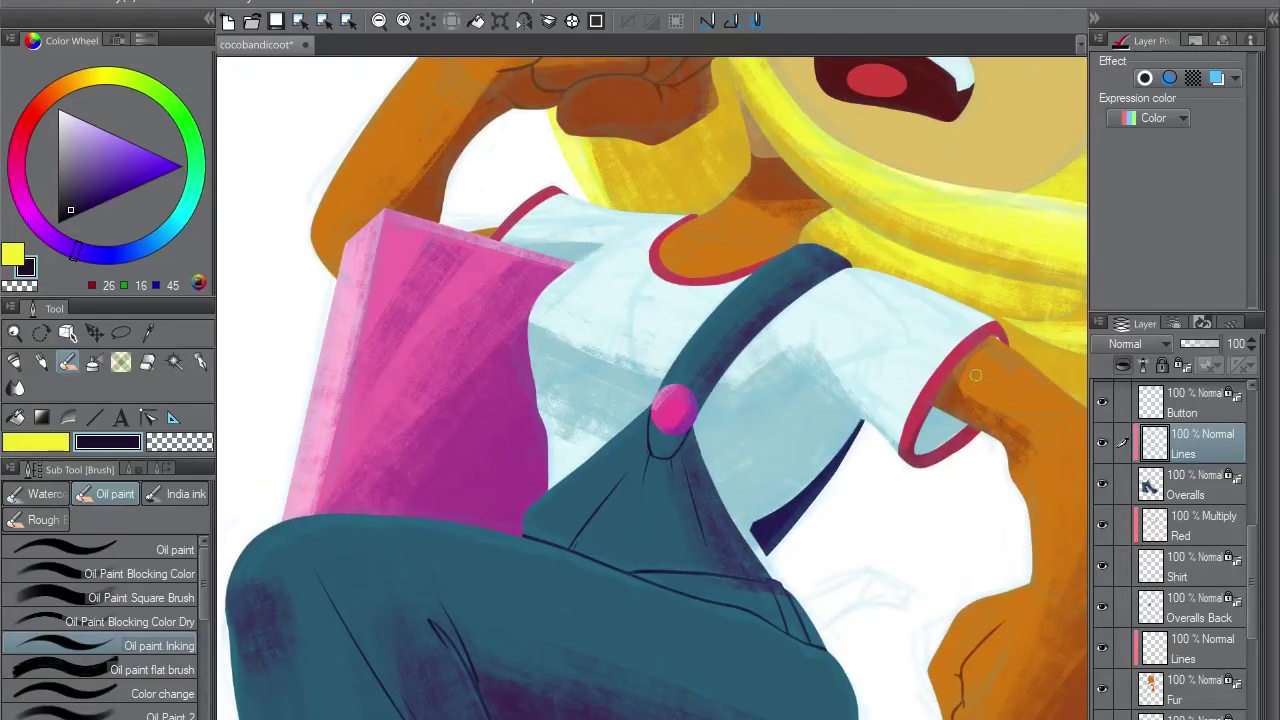
Shade the bib's folds with textured dark purple using a Rough brush and colours sampled from the overalls
scroll(898, 229, down, 5)
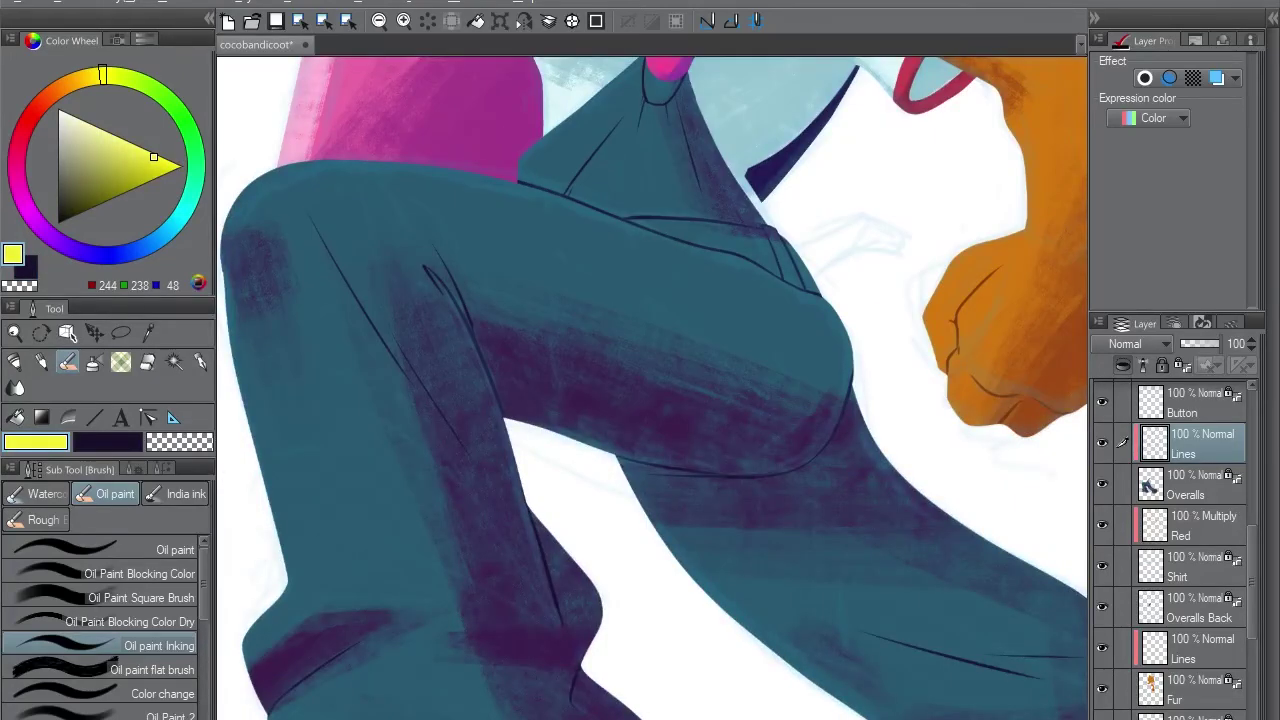
alt+click(351, 454)
click(35, 519)
drag(576, 167, 606, 277)
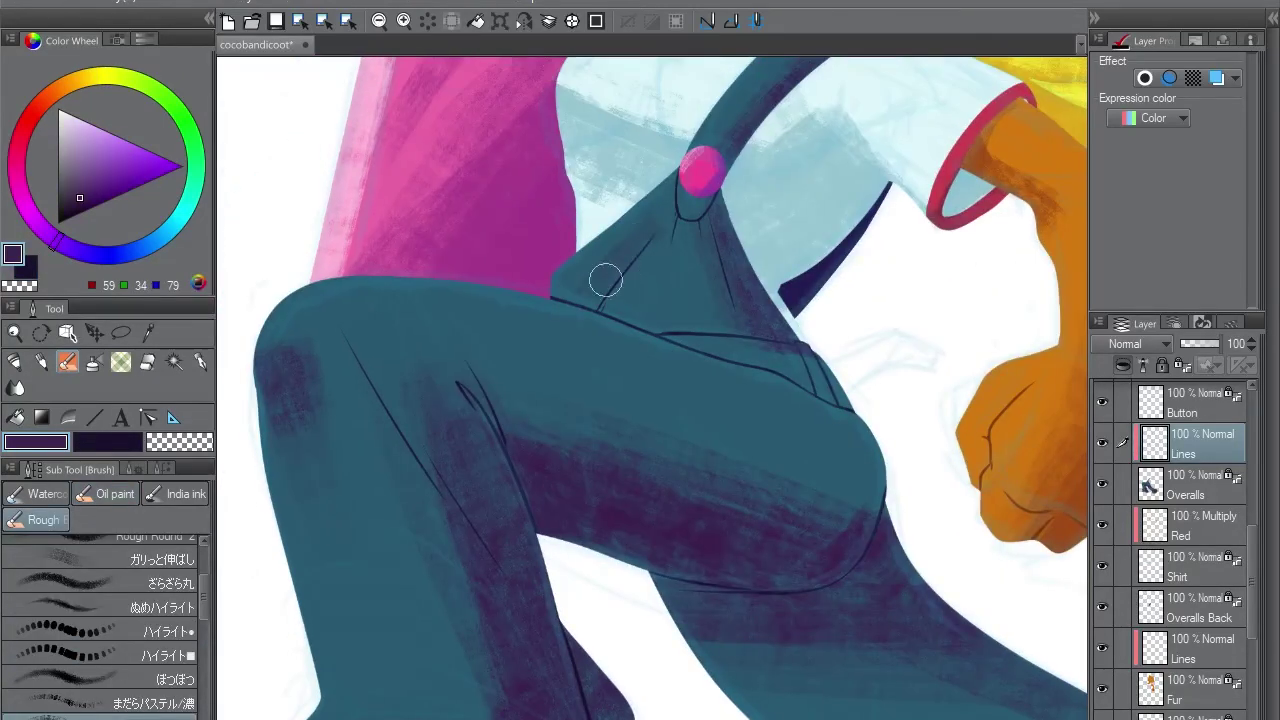
alt+click(560, 306)
mouse_move(943, 129)
mouse_down()
mouse_move(866, 363)
mouse_move(940, 135)
mouse_up()
drag(849, 394, 700, 360)
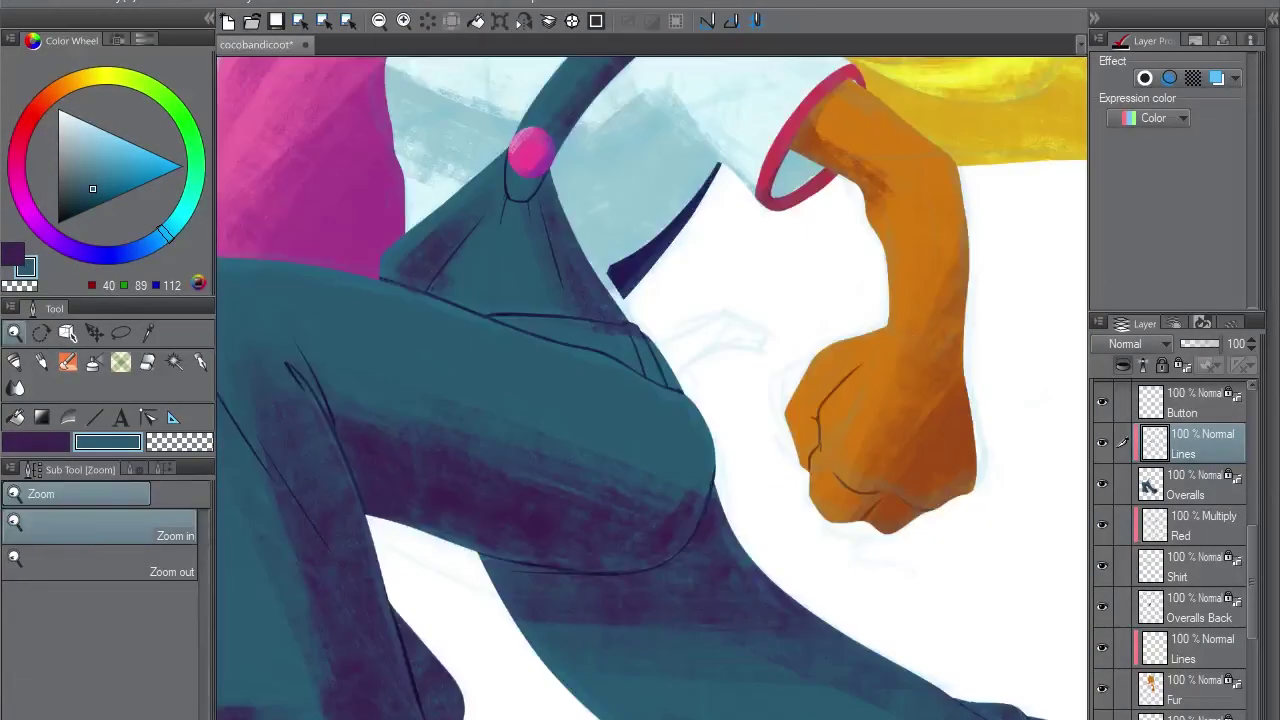
Deepen the textured purple shading at the hip end of the raised thigh and save the drawing
scroll(700, 360, down, 2)
alt+click(723, 310)
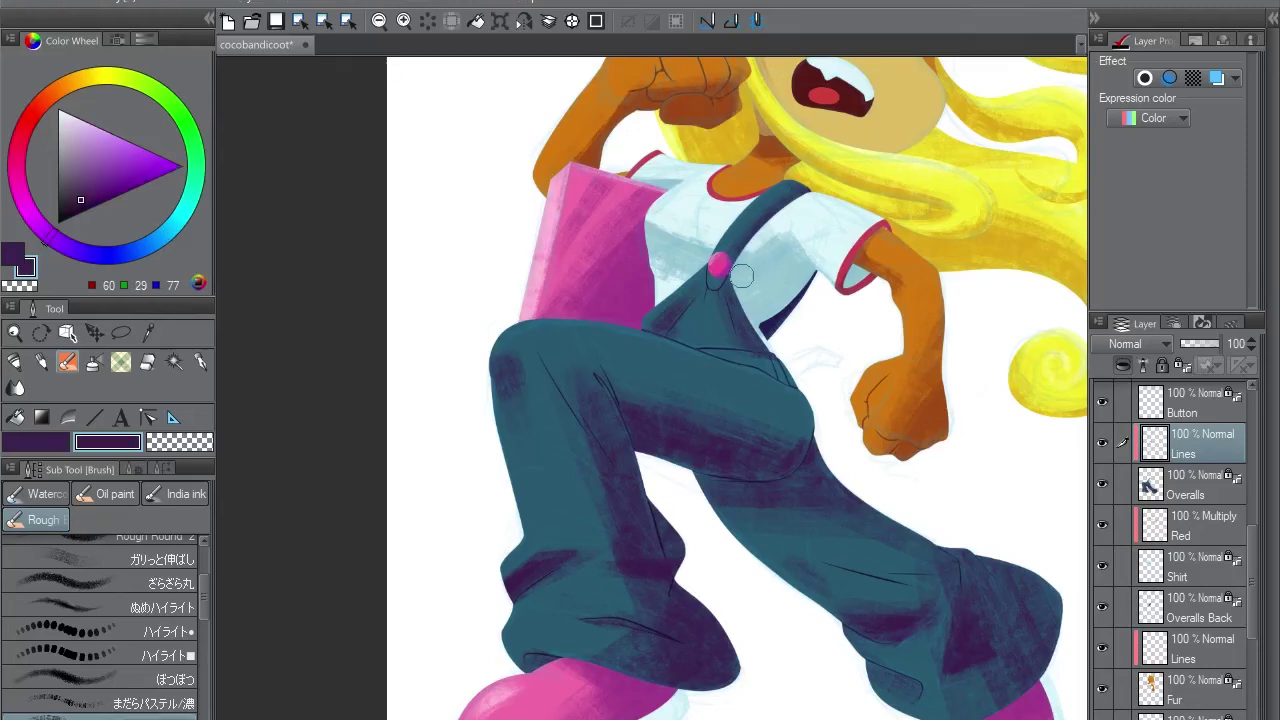
drag(800, 415, 750, 340)
key(x)
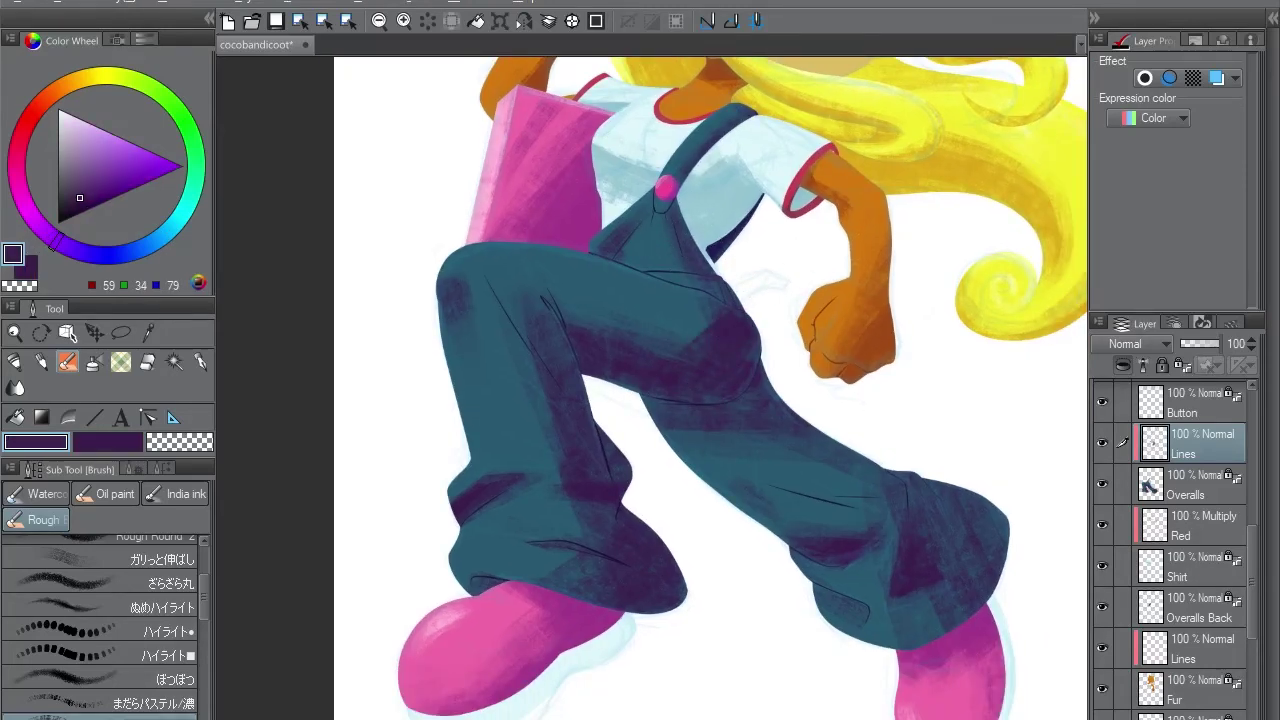
key(asciicircum)
key(asciicircum)
key(asciicircum)
key(minus)
key(minus)
key(minus)
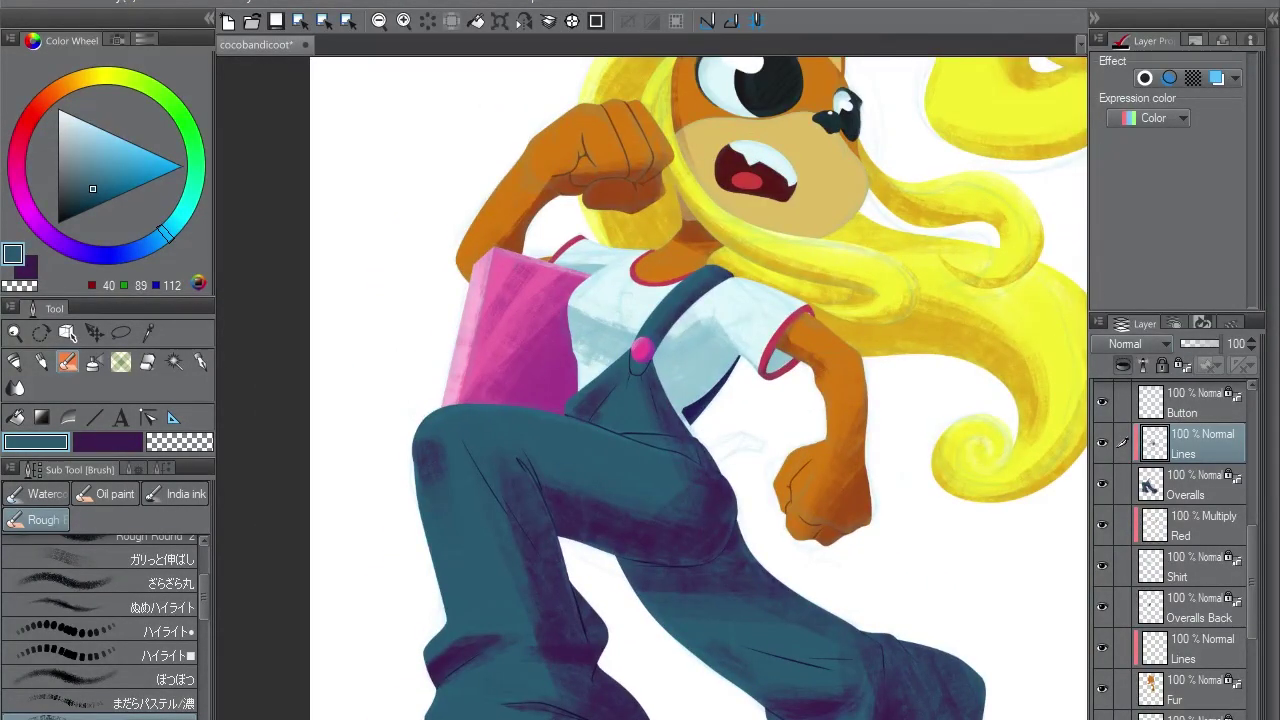
key(ctrl+s)
Make the White layer above Shoes active and hide the Sketch layer
drag(1010, 451, 975, 200)
scroll(1175, 550, down, 1)
scroll(1175, 550, down, 5)
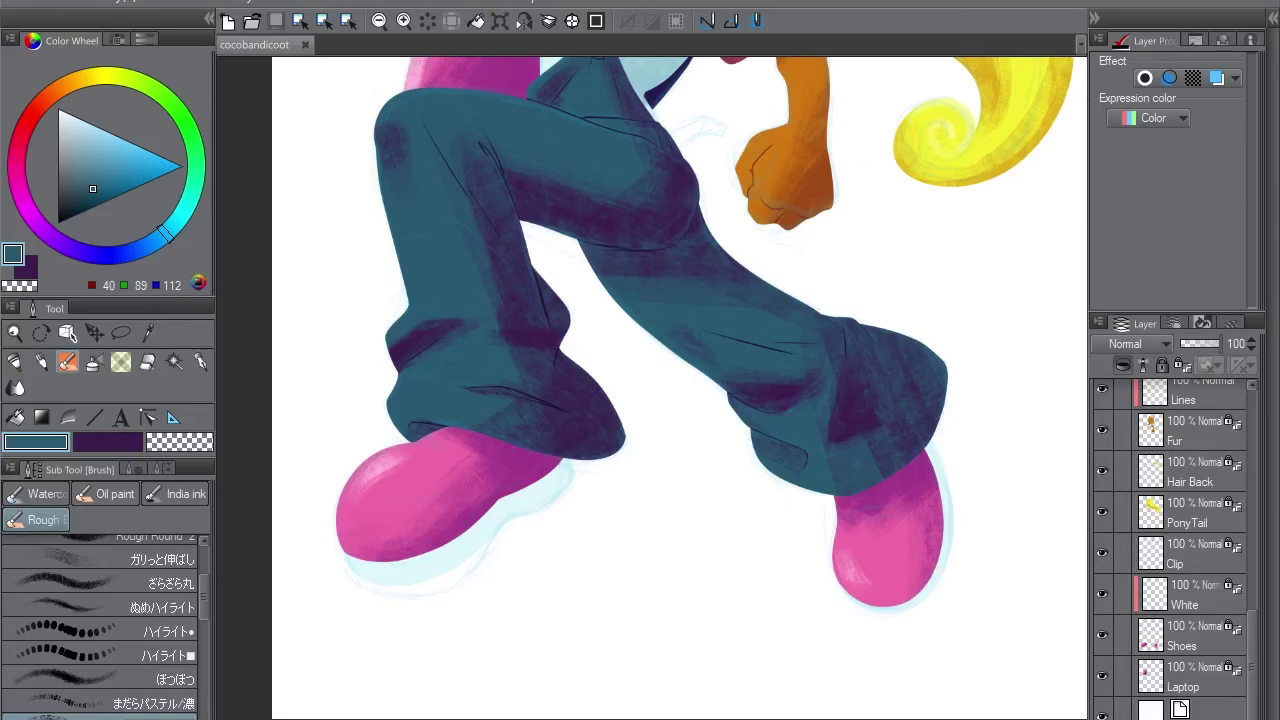
click(1195, 594)
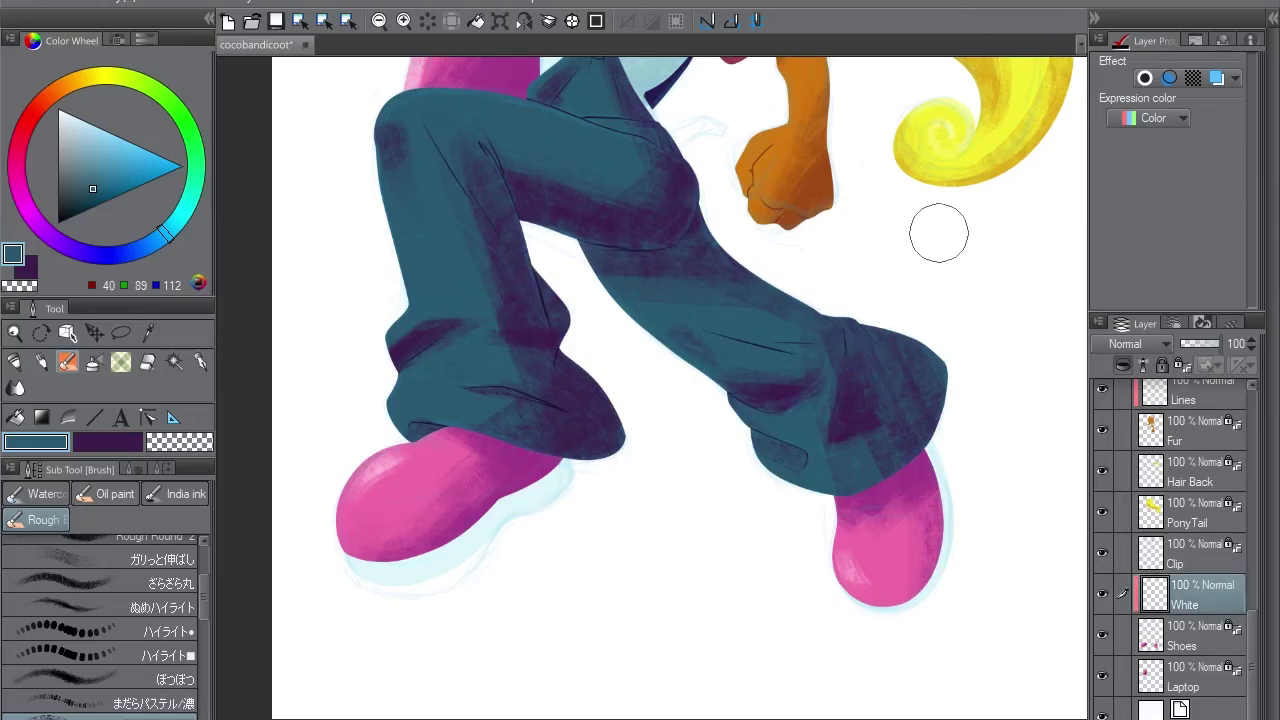
scroll(1180, 507, up, 5)
scroll(766, 277, down, 2)
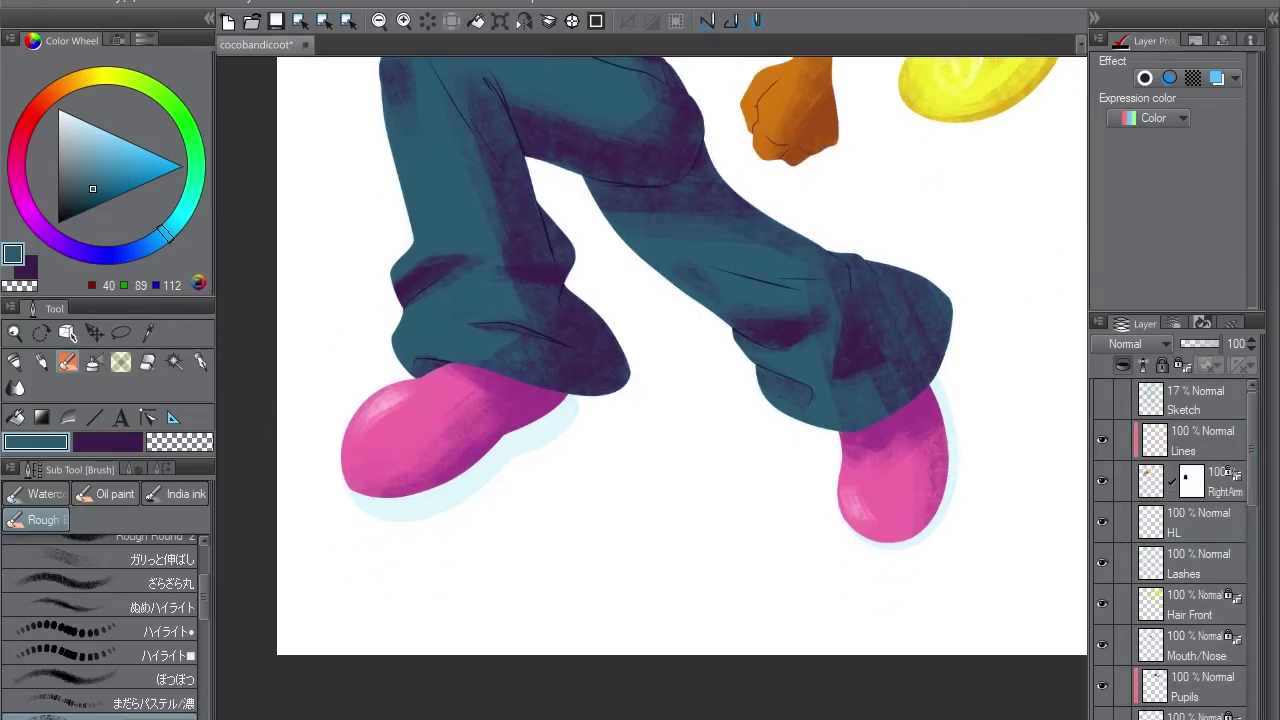
Draw two pale lace stripes across the back shoe with the Fill-in-mono pen at size 10, using the sole's colour
key(p)
key(period)
key(period)
drag(754, 421, 851, 345)
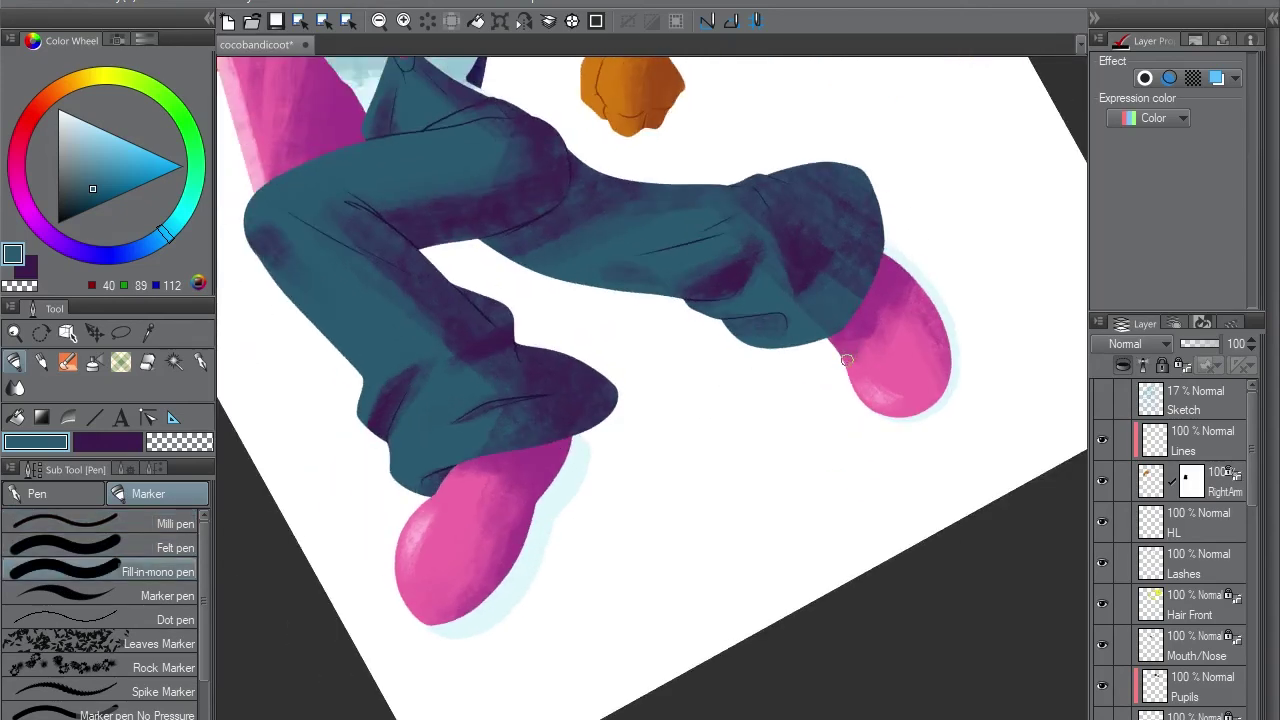
alt+click(845, 352)
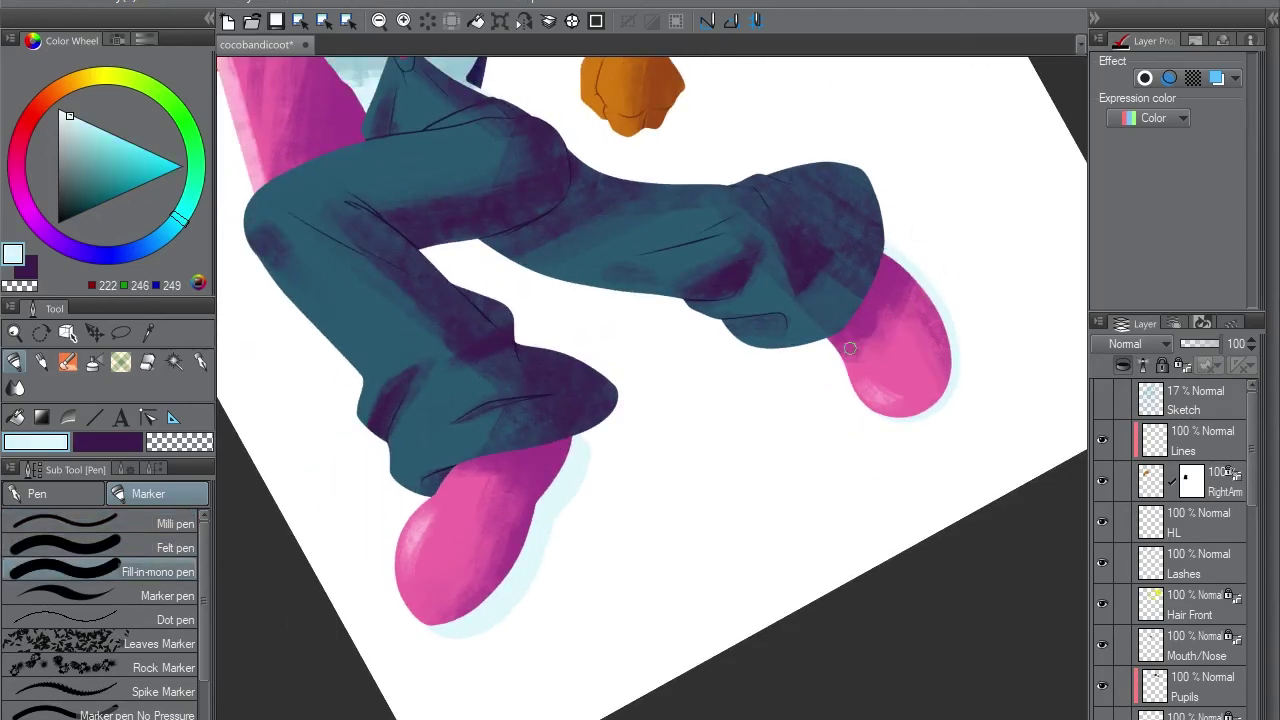
drag(852, 362, 908, 334)
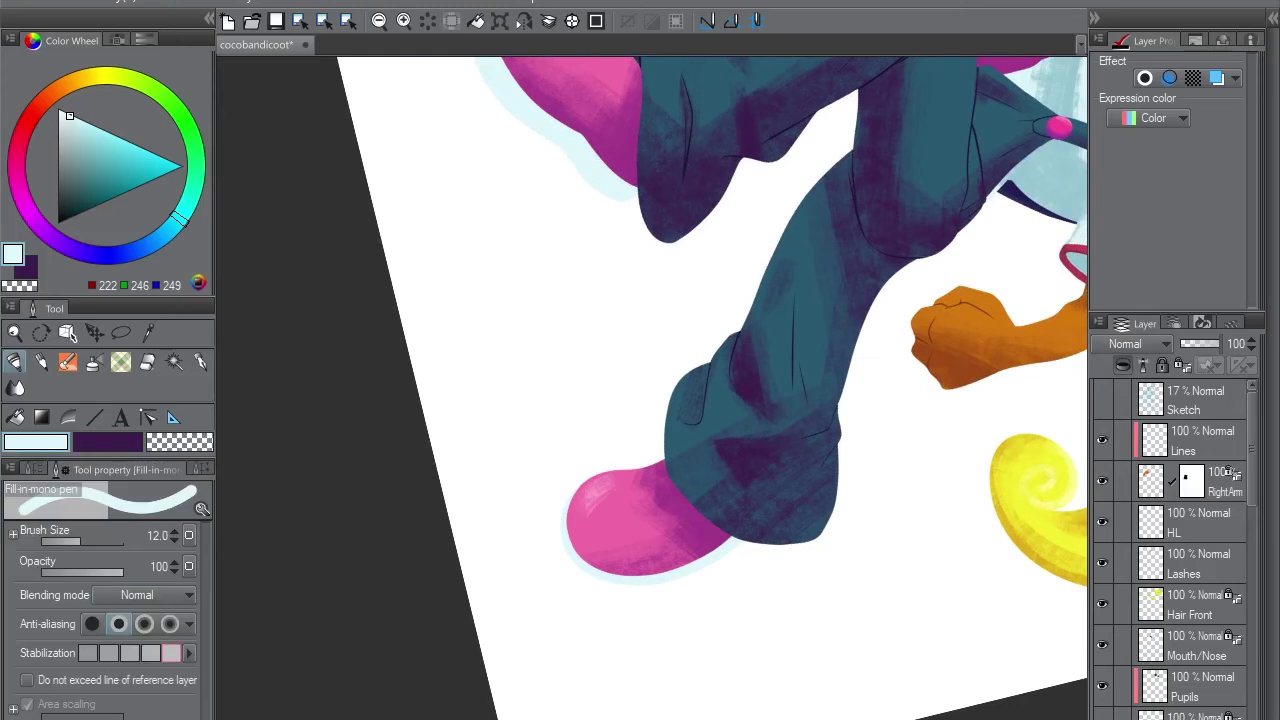
key(bracketleft)
drag(643, 476, 661, 528)
key(ctrl+z)
key(ctrl+z)
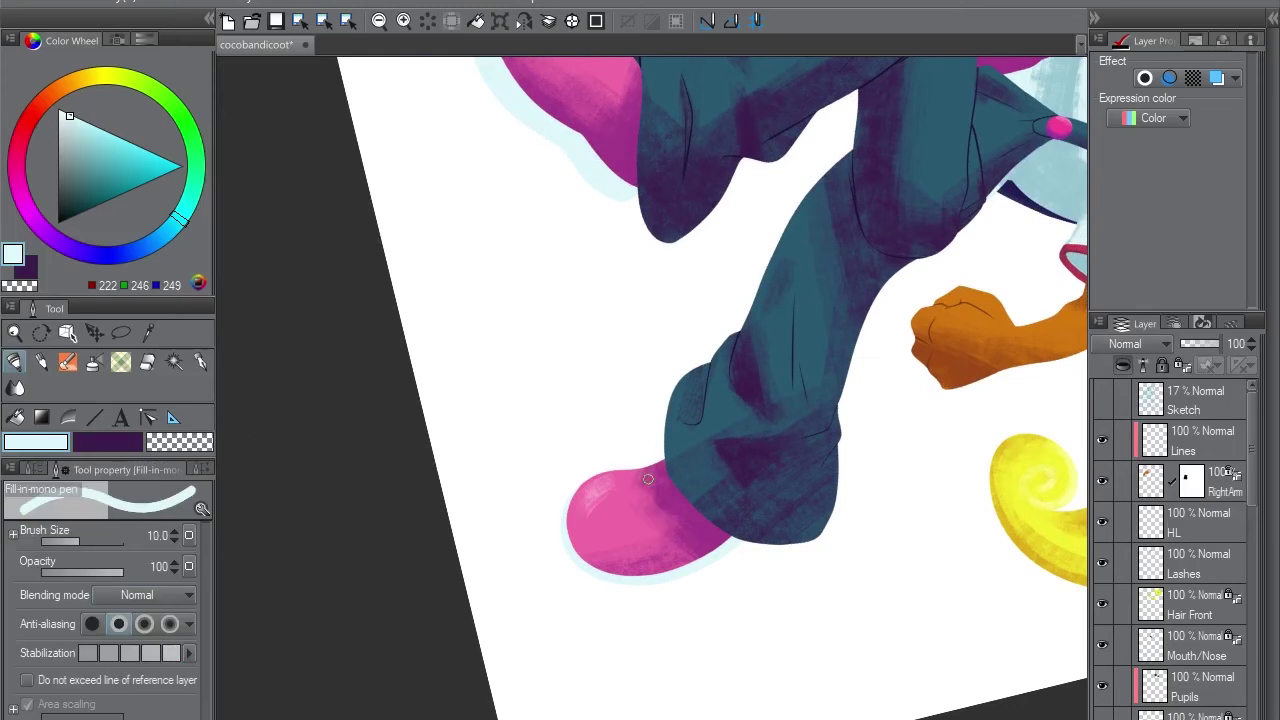
drag(643, 476, 662, 528)
key(ctrl+at)
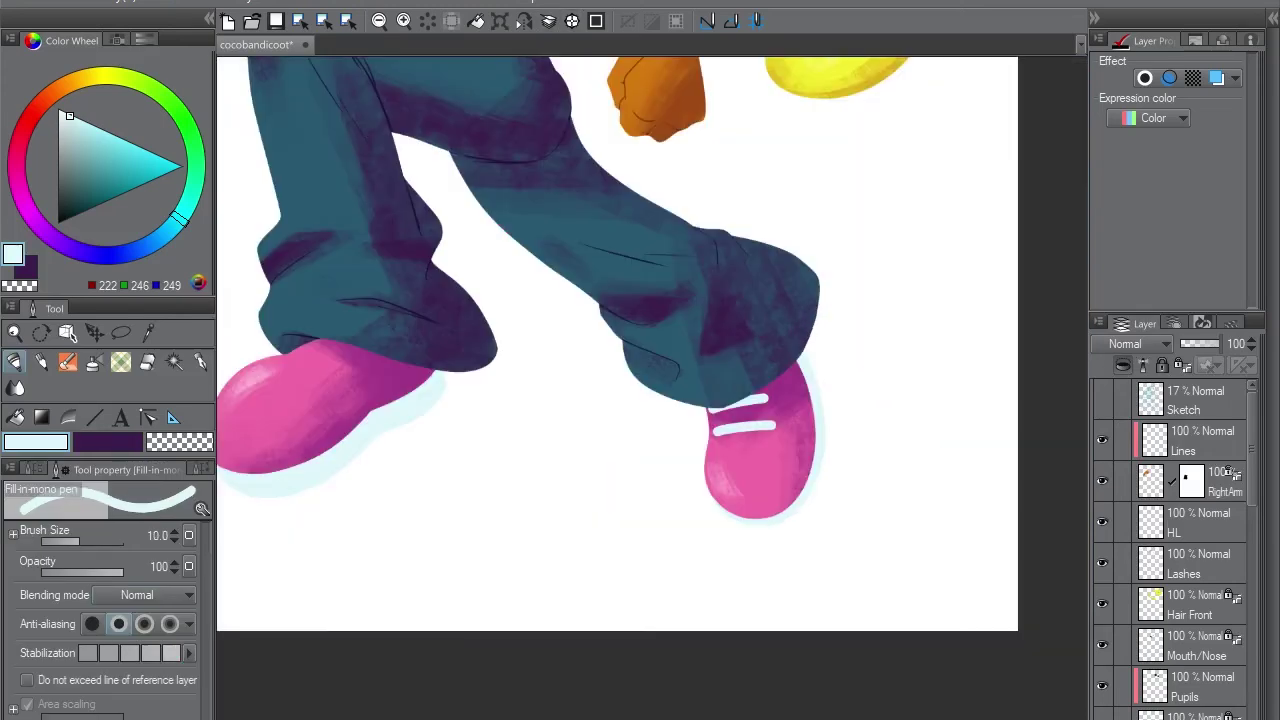
drag(596, 262, 736, 262)
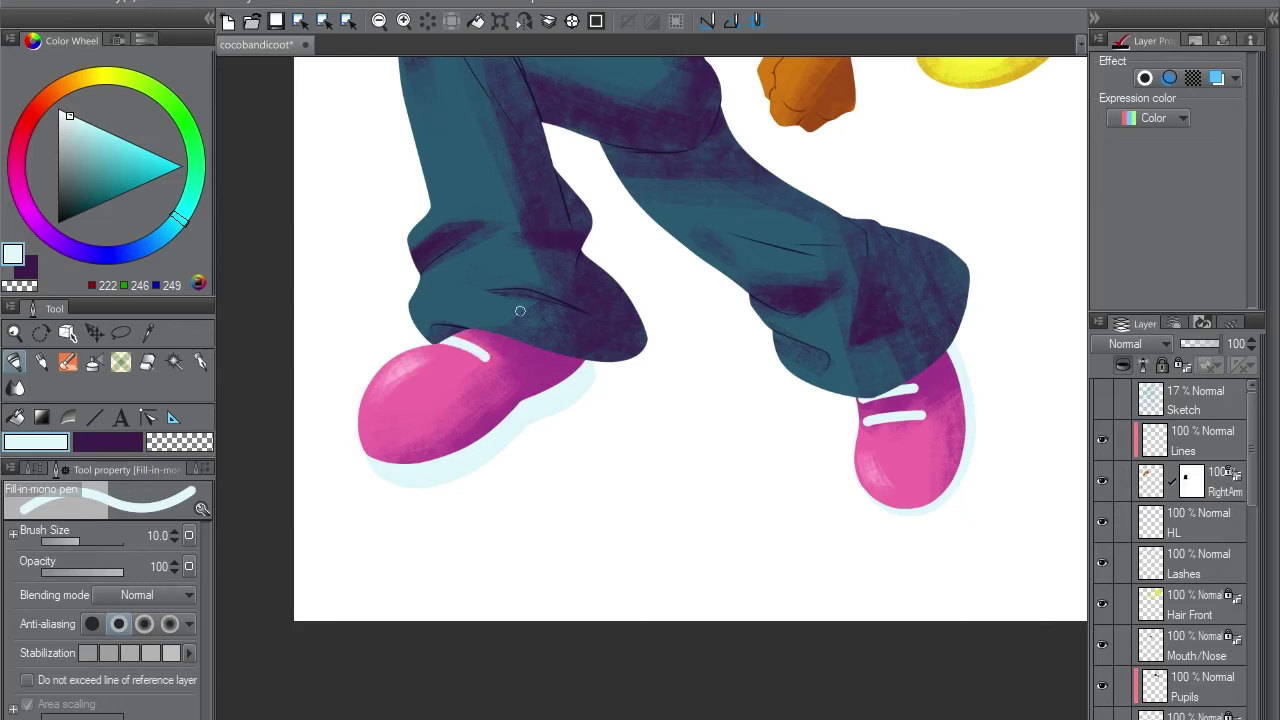
key(ctrl+z)
scroll(1176, 549, down, 5)
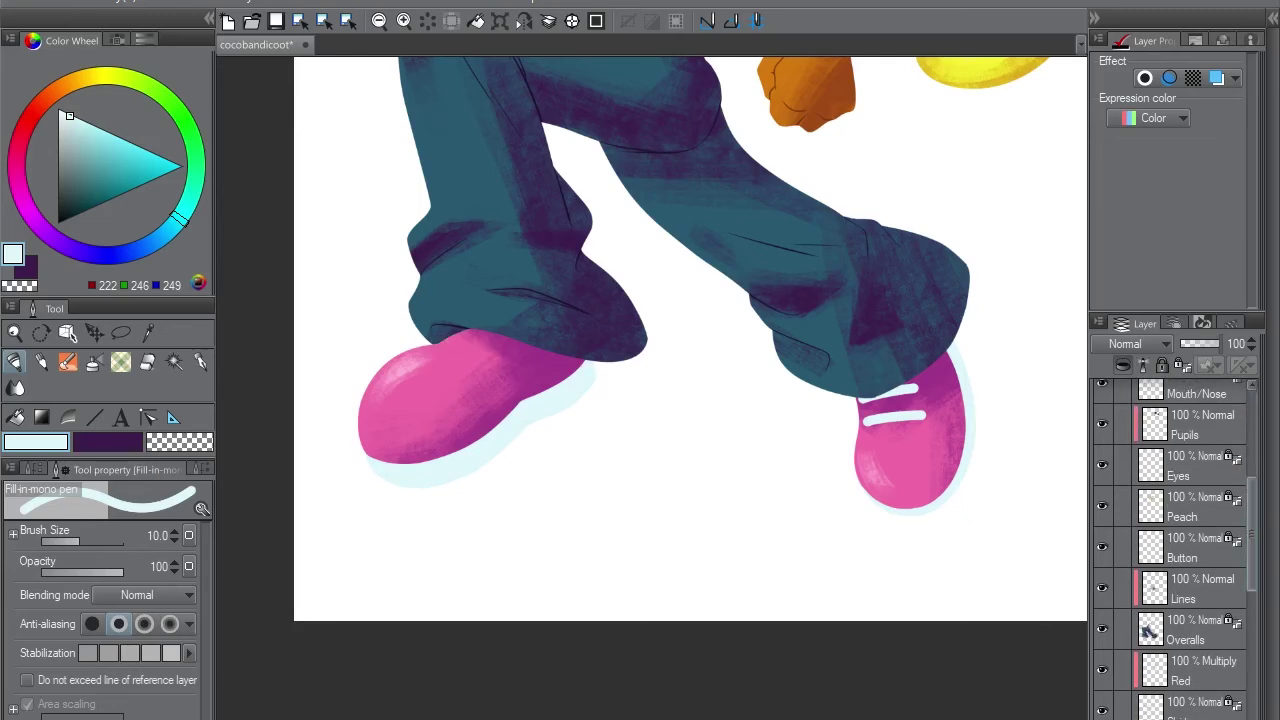
ctrl+click(1154, 594)
click(640, 542)
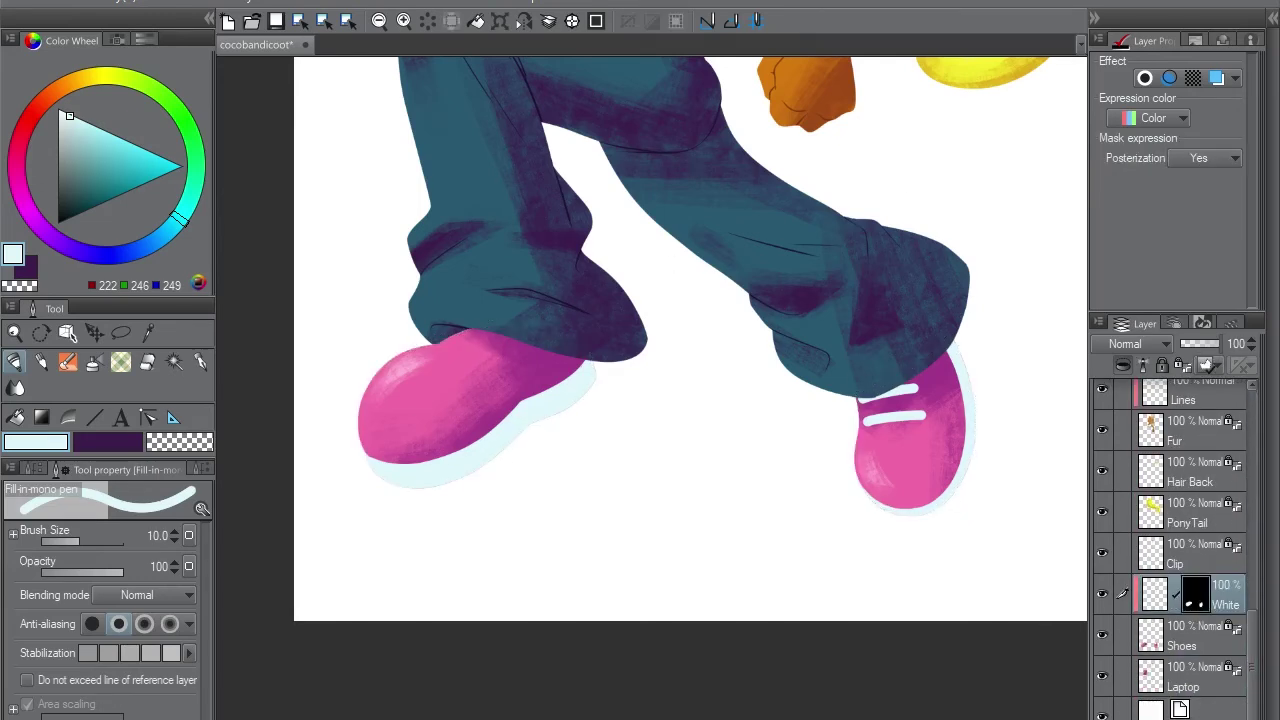
key(ctrl+z)
key(minus)
key(minus)
key(minus)
key(minus)
key(minus)
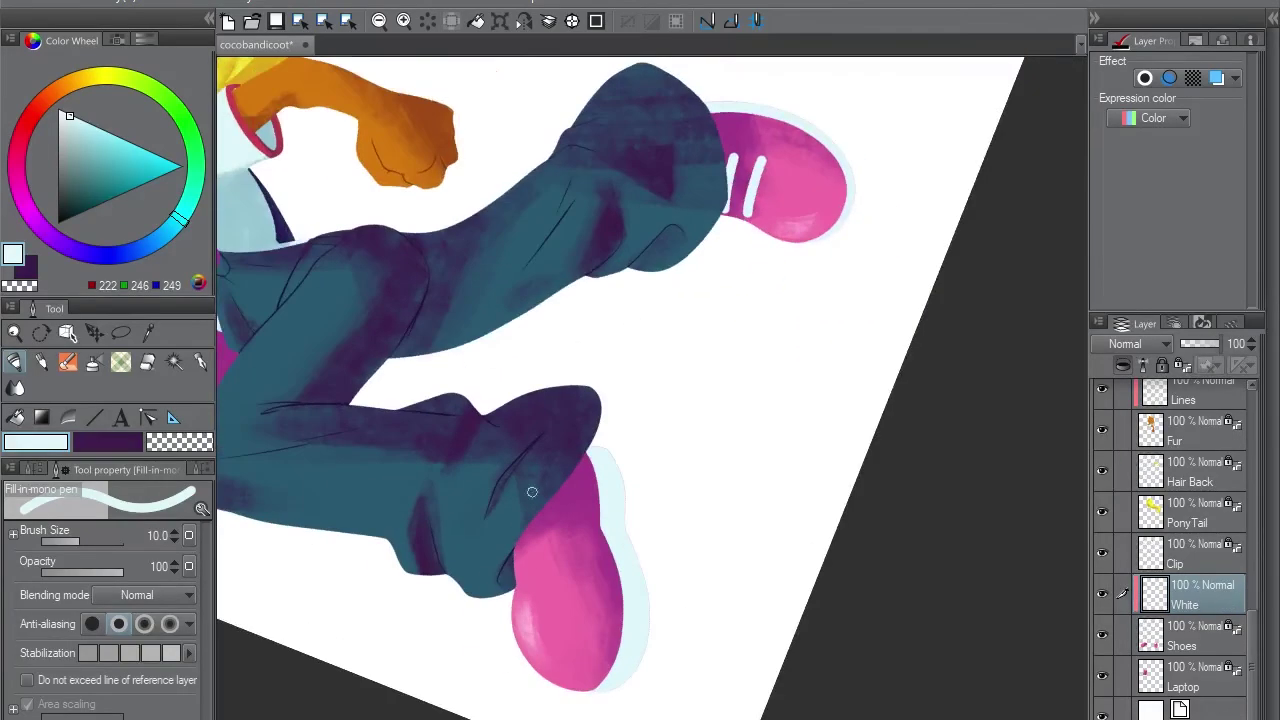
drag(518, 568, 553, 546)
key(ctrl+z)
Unclip the White layer and draw a pale lace stripe at the front shoe's cuff with brush size 15
click(1123, 364)
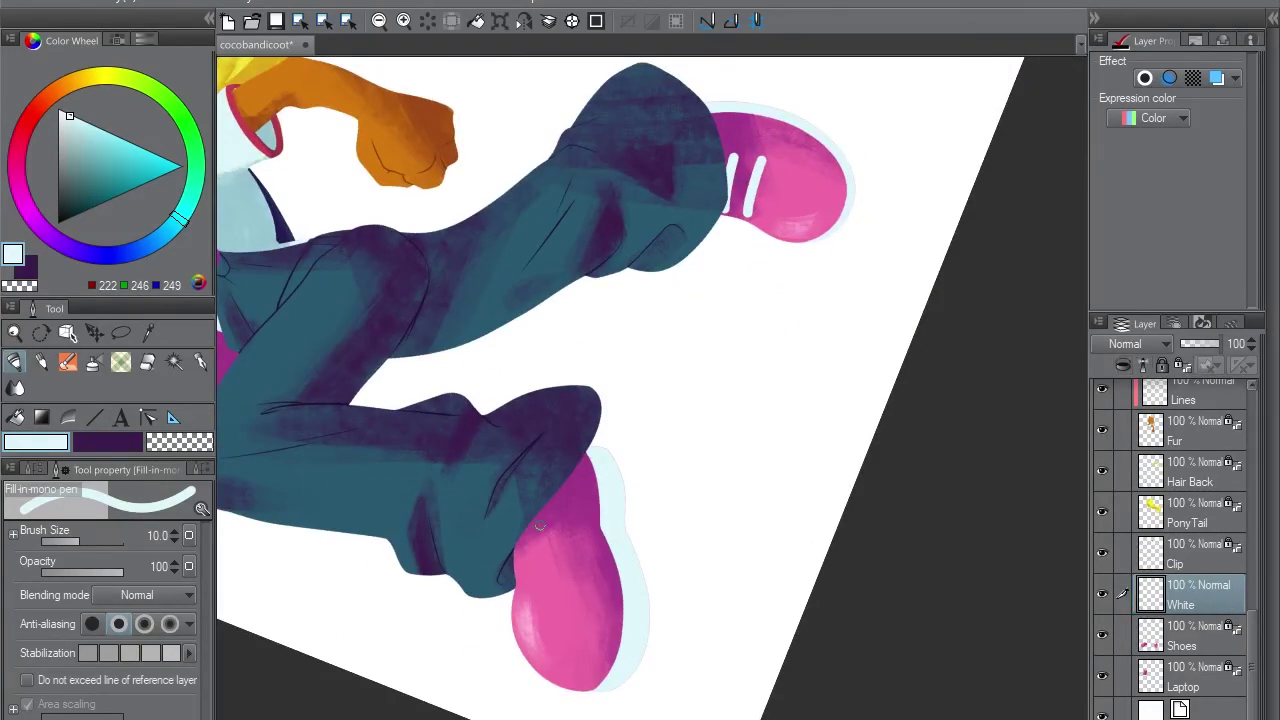
drag(512, 578, 568, 548)
key(ctrl+z)
key(bracketright)
key(asciicircum)
key(asciicircum)
key(asciicircum)
key(asciicircum)
key(asciicircum)
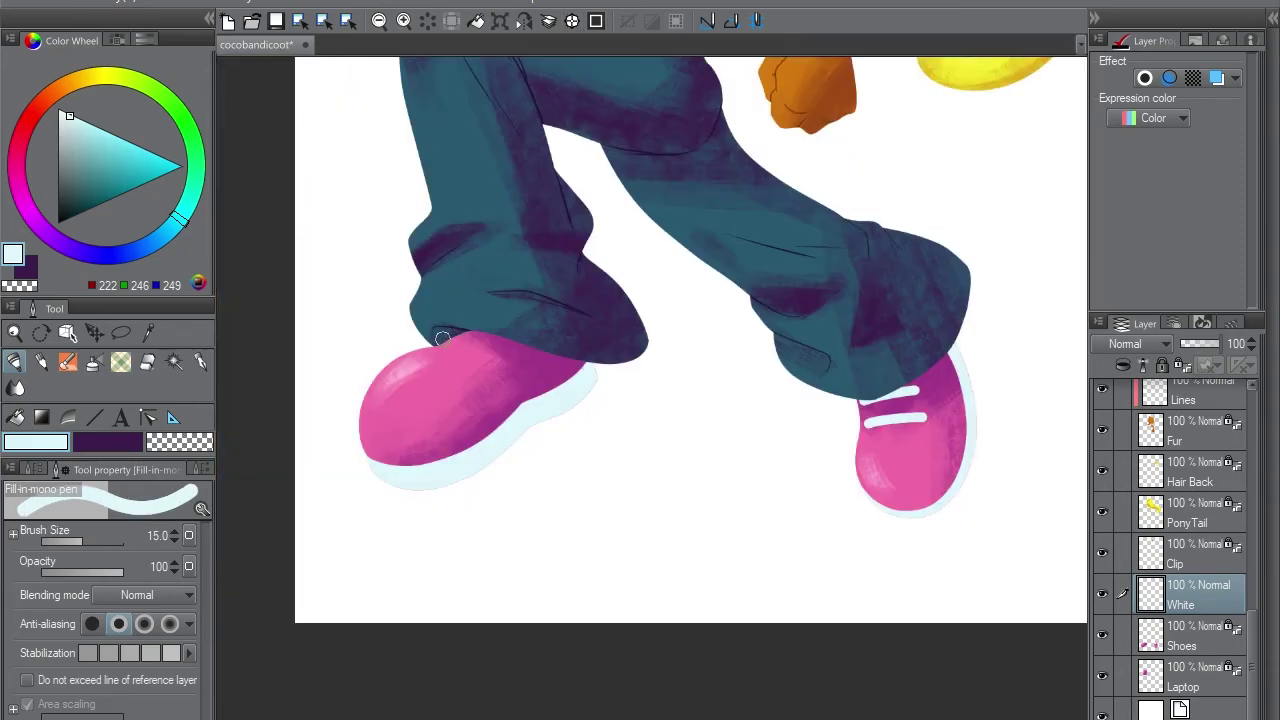
key(asciicircum)
key(asciicircum)
key(asciicircum)
key(asciicircum)
key(asciicircum)
key(asciicircum)
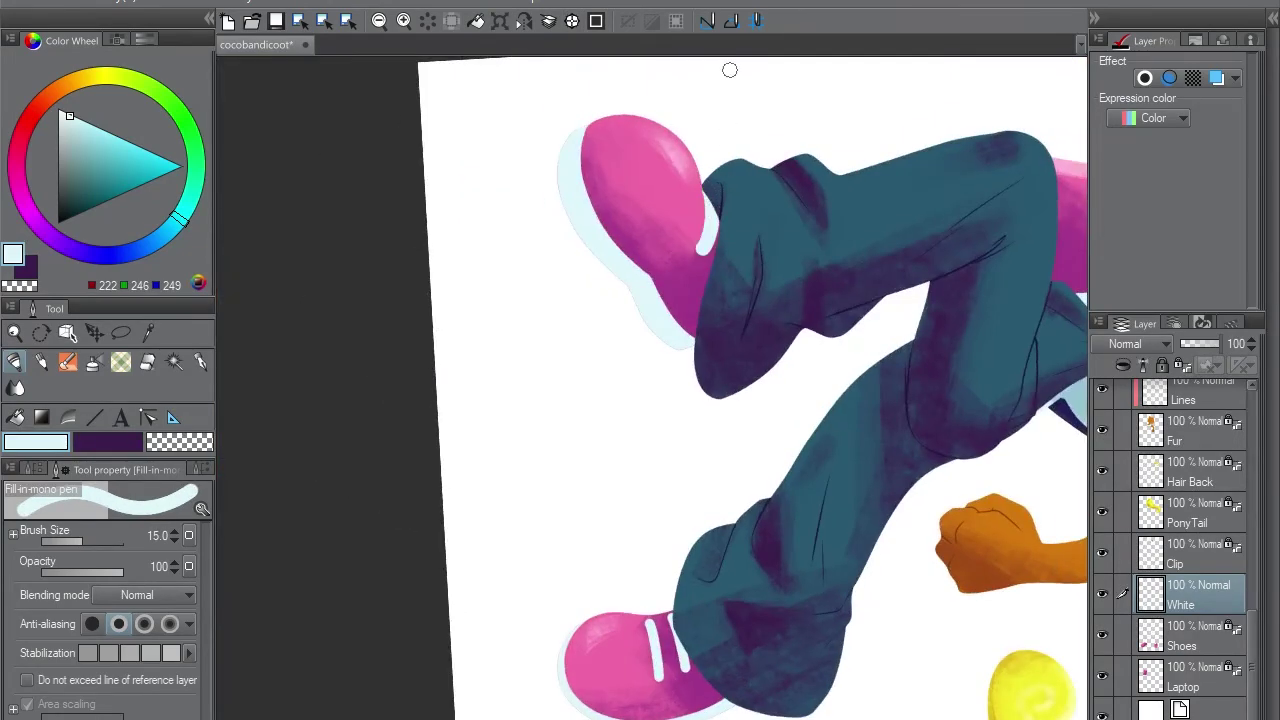
Select the painted area of the White layer and switch to the Overalls layer with the Hard eraser
ctrl+click(1151, 594)
scroll(1176, 549, up, 8)
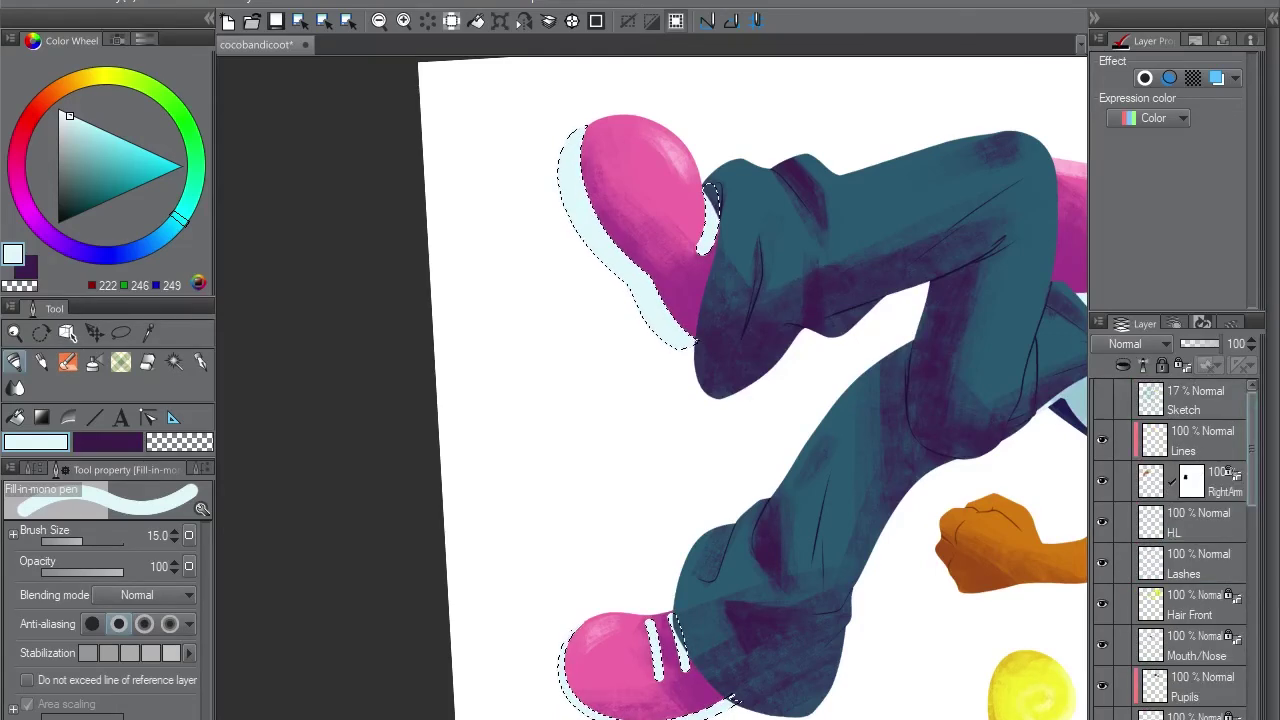
scroll(1176, 549, down, 7)
click(1200, 590)
key(e)
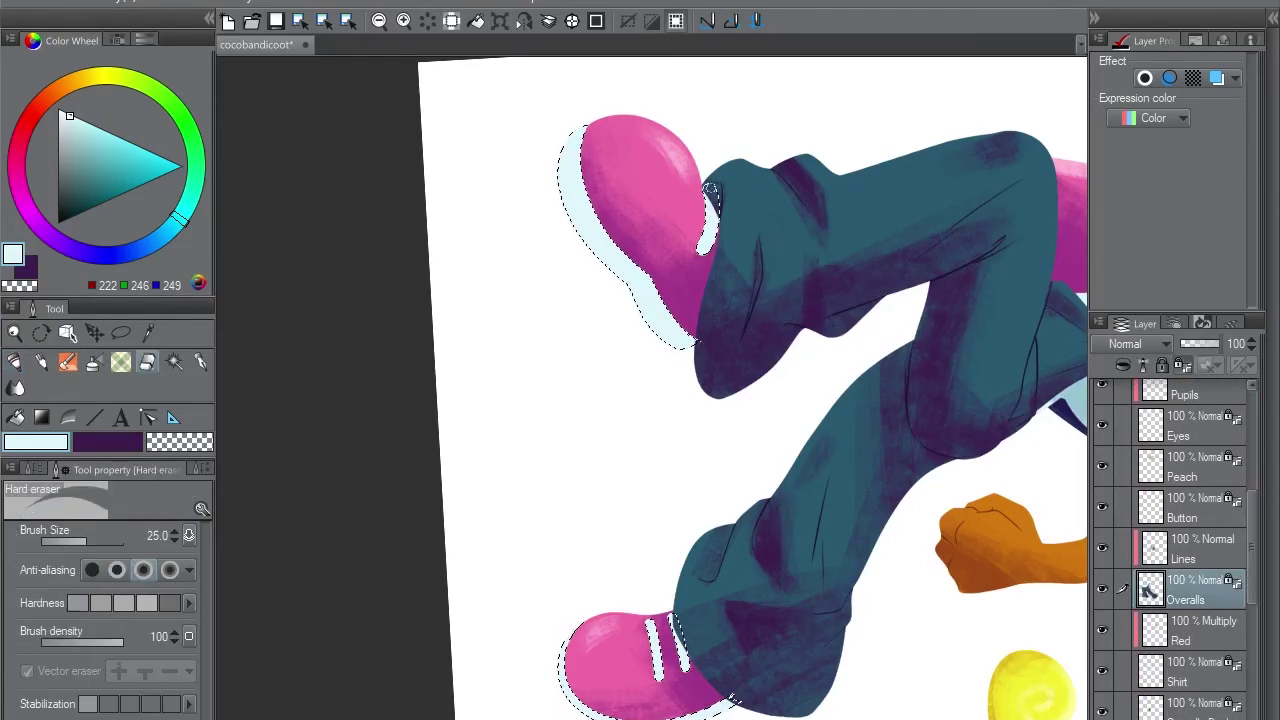
Try to erase the front trouser cuff where the lace selection overlaps it
key(minus)
key(minus)
key(minus)
key(minus)
key(minus)
key(minus)
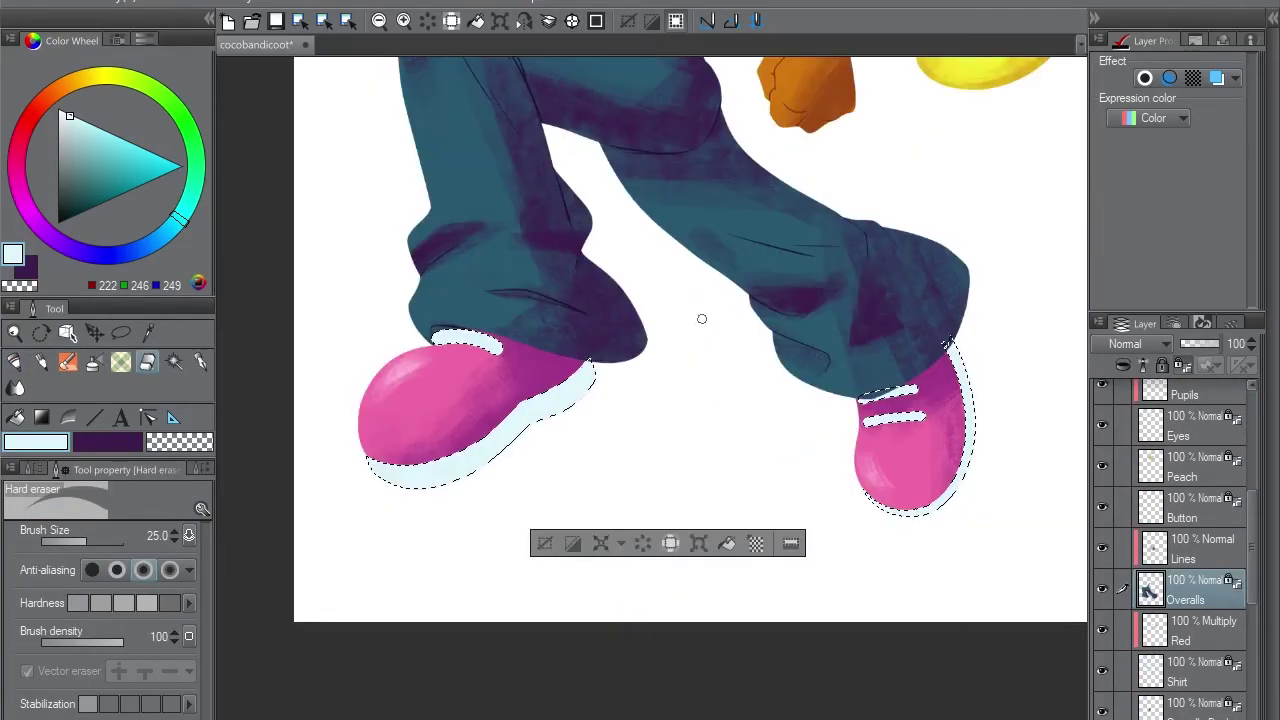
key(ctrl+d)
key(ctrl+shift+d)
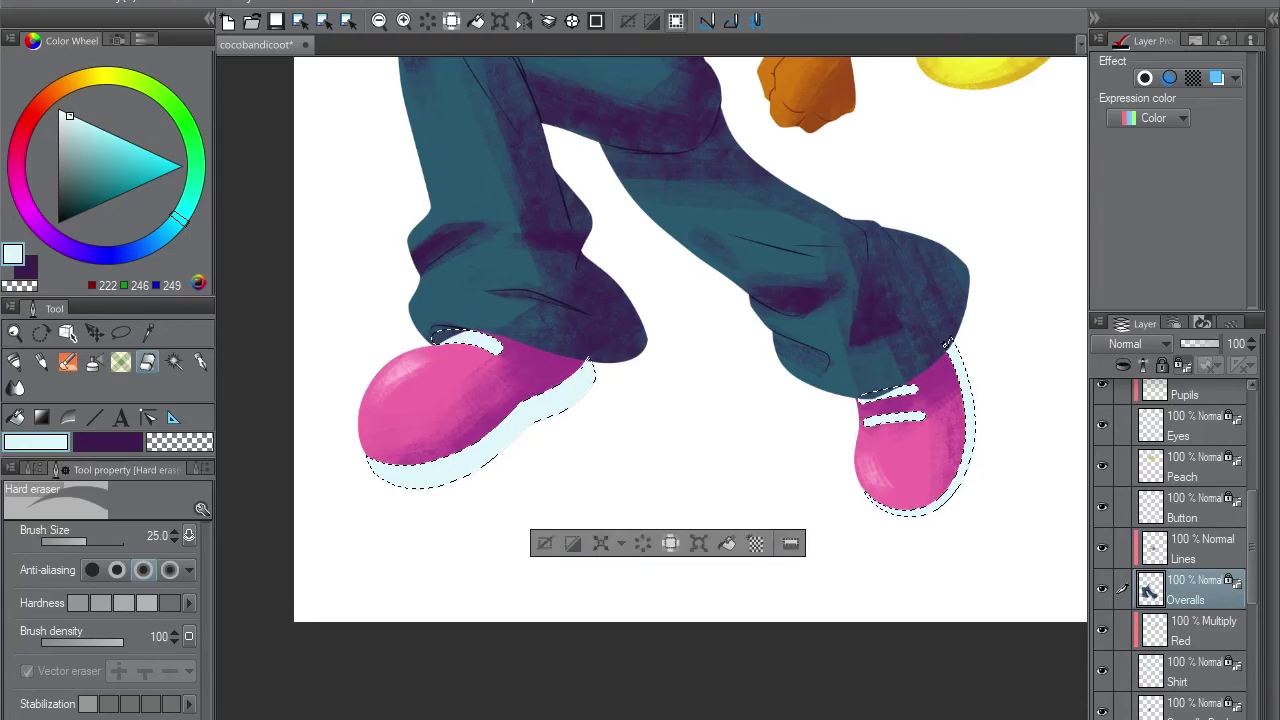
Trim the selection at the lace's outer end with Clear selection, erase the overlapping front cuff inside it, and deselect
key(ctrl+plus)
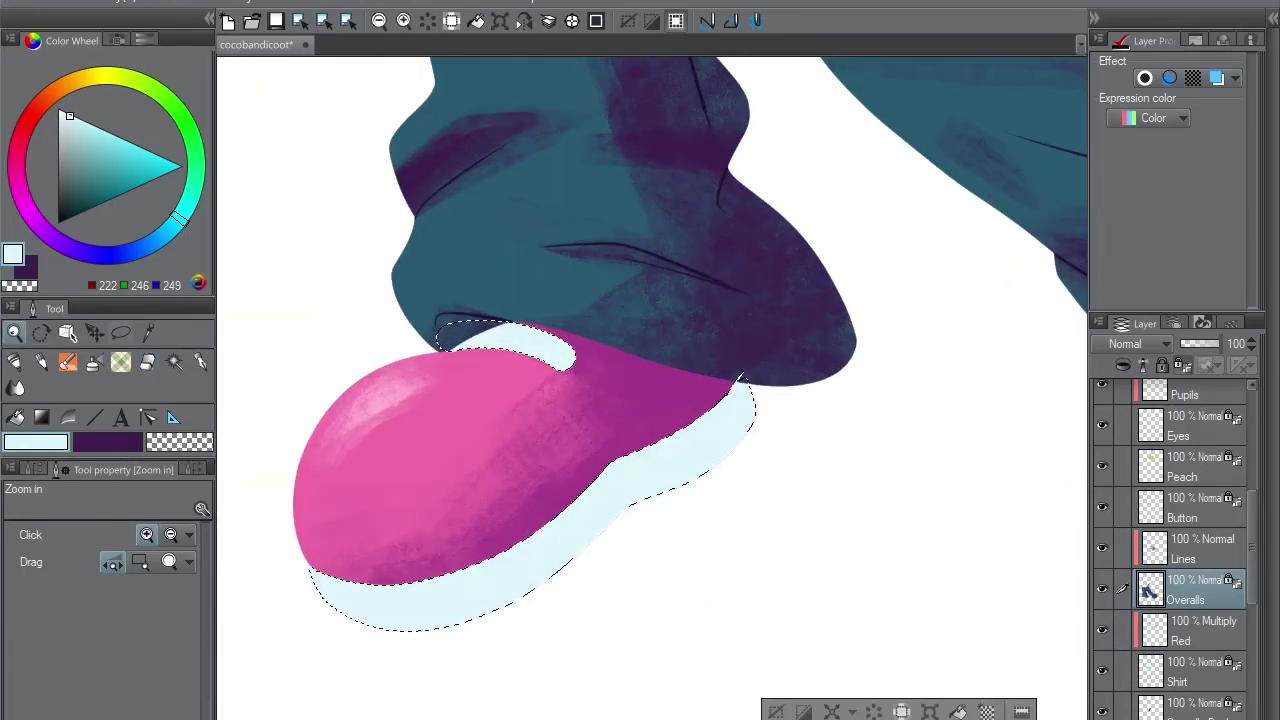
key(m)
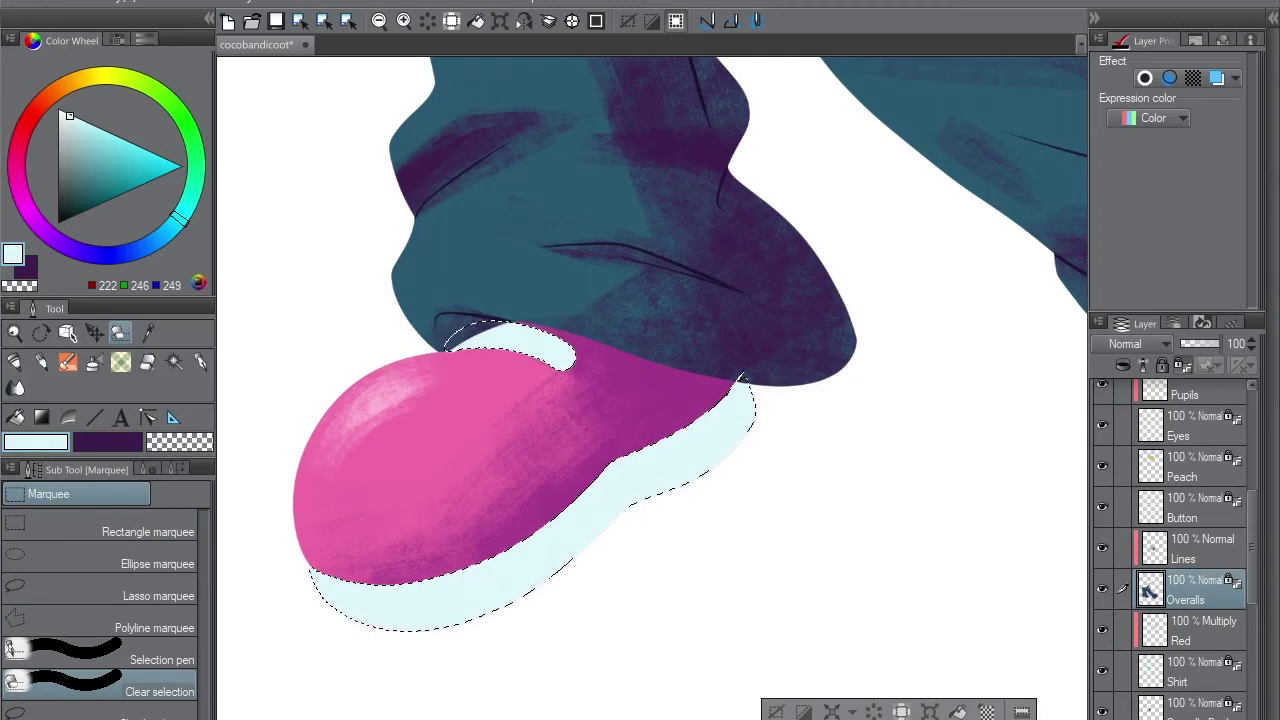
key(e)
key(ctrl+d)
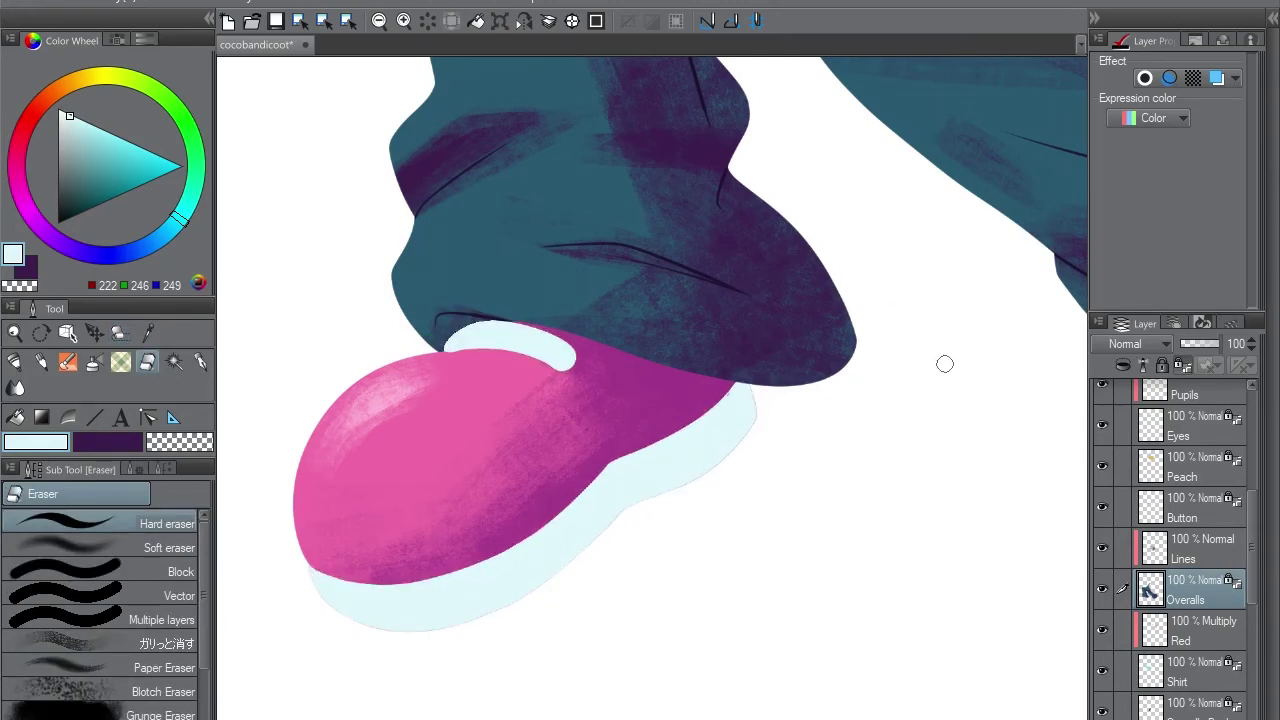
Retouch the front shoe's lace on the White layer with the Marker pen and clean the overlapping cuff on the Overalls layer with the Hard eraser
key(minus)
key(minus)
key(minus)
key(minus)
ctrl+shift+click(863, 223)
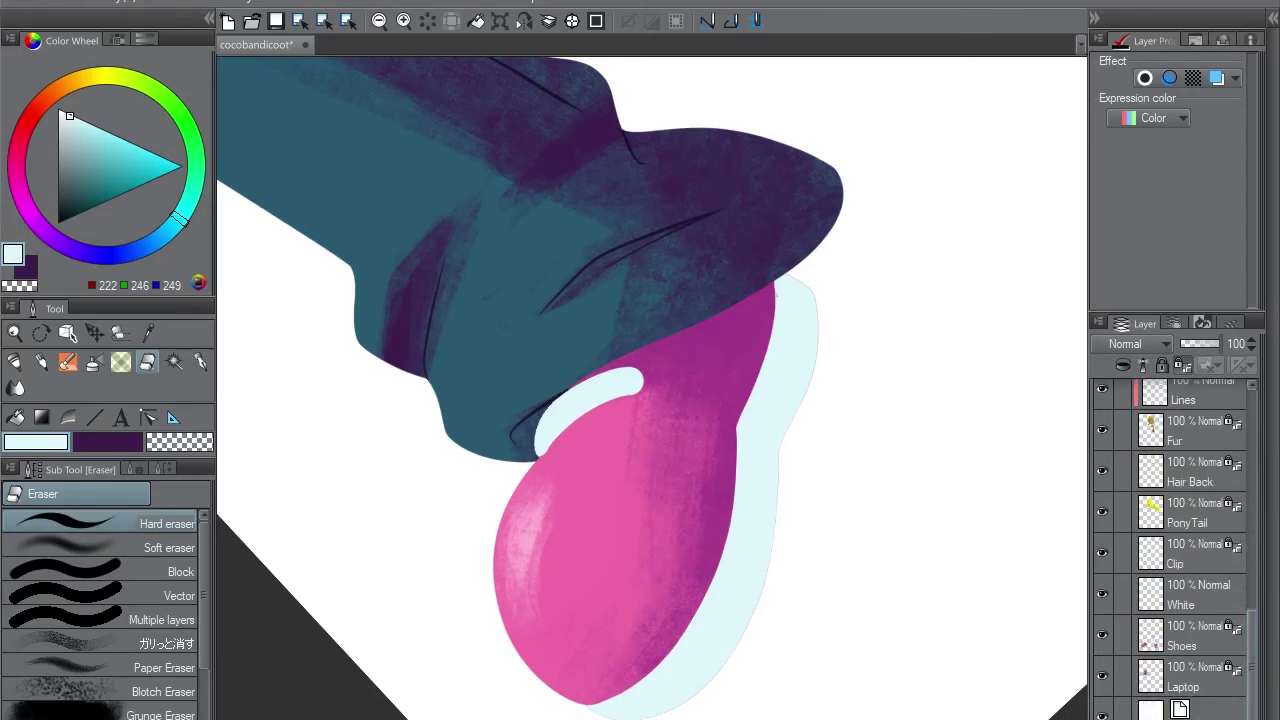
key(p)
key(p)
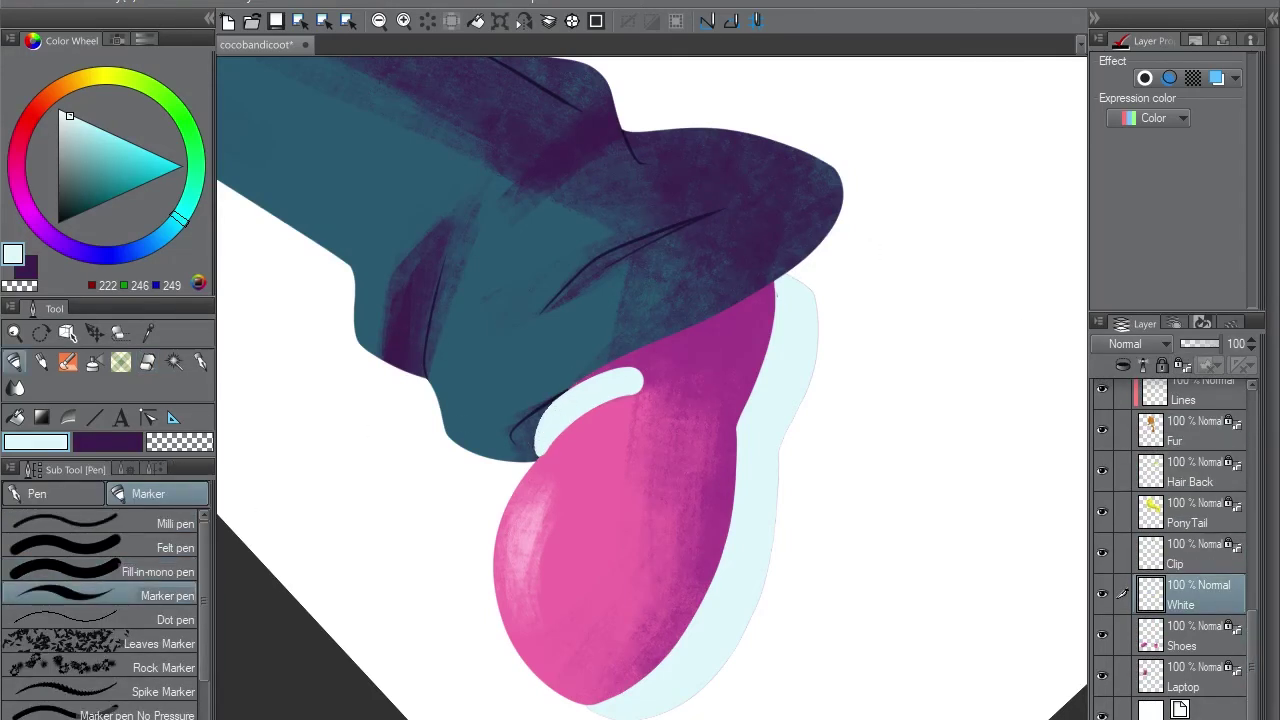
ctrl+shift+click(534, 446)
key(e)
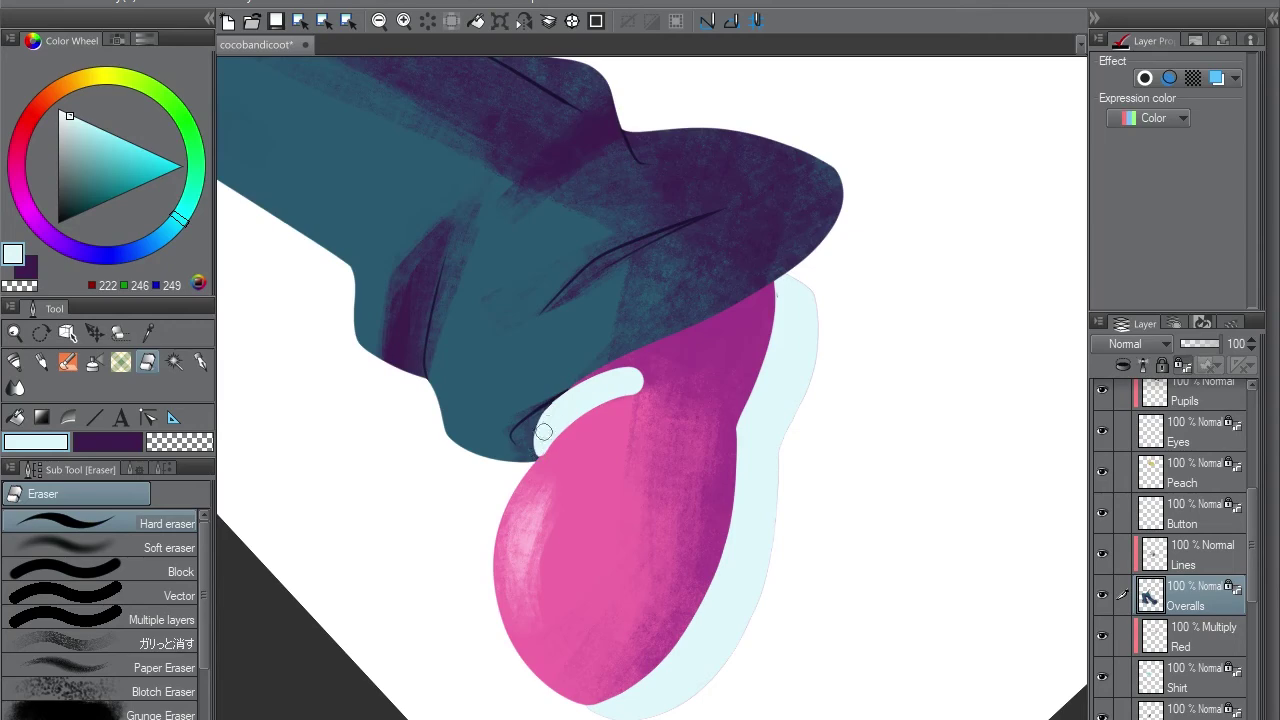
scroll(656, 79, down, 5)
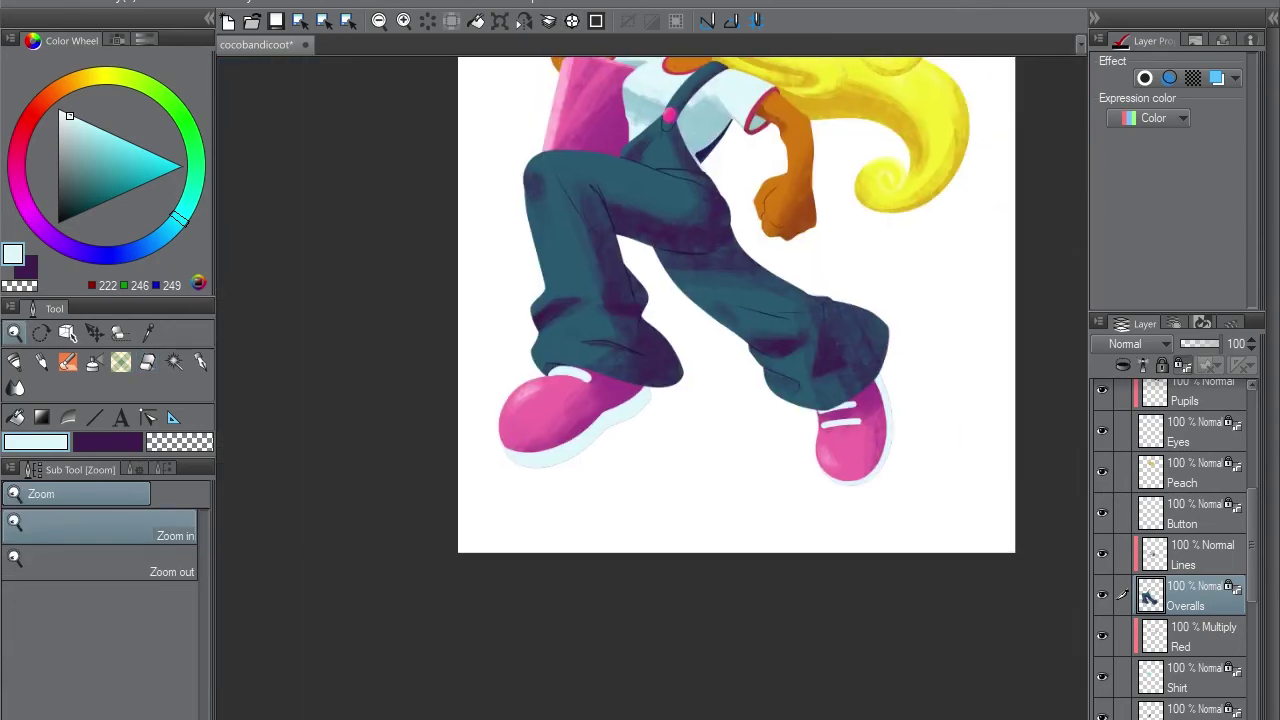
Lock the White layer's transparent pixels and shade both shoes' soles with the rough brush in greyish blue RGB 153, 198, 211
ctrl+shift+click(641, 456)
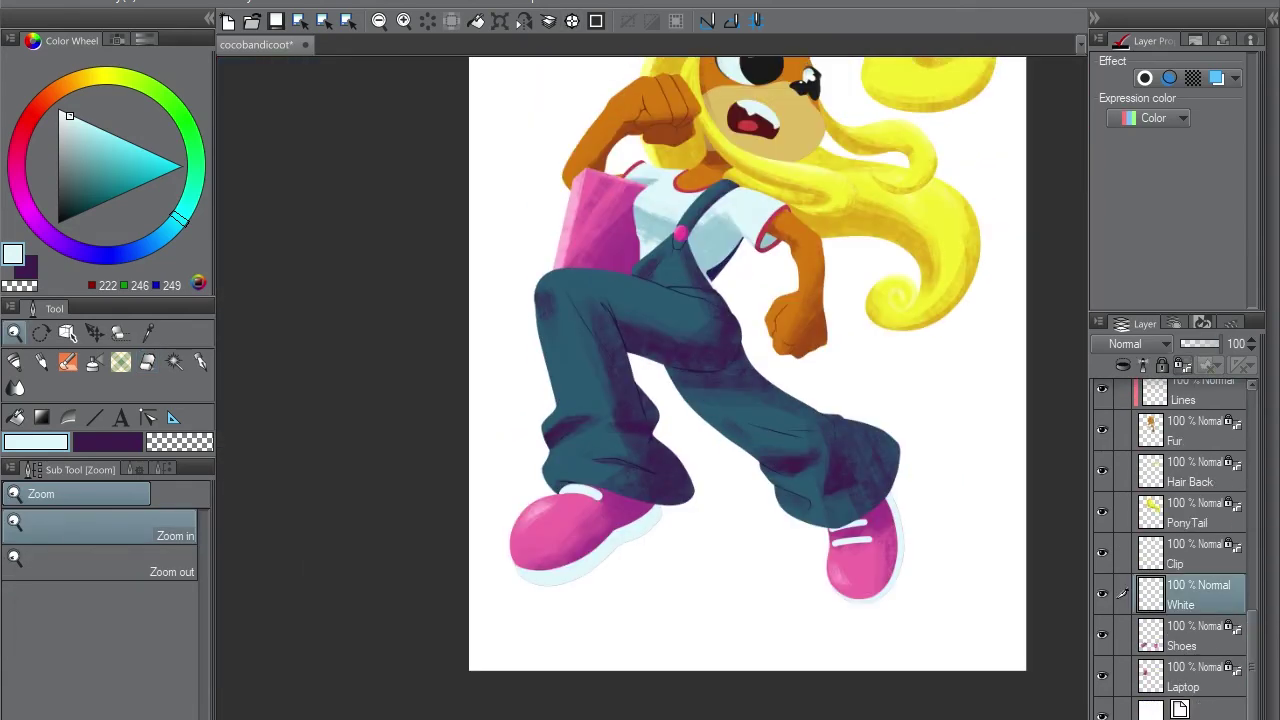
key(b)
mouse_move(641, 456)
mouse_down()
mouse_move(586, 566)
mouse_move(545, 580)
mouse_up()
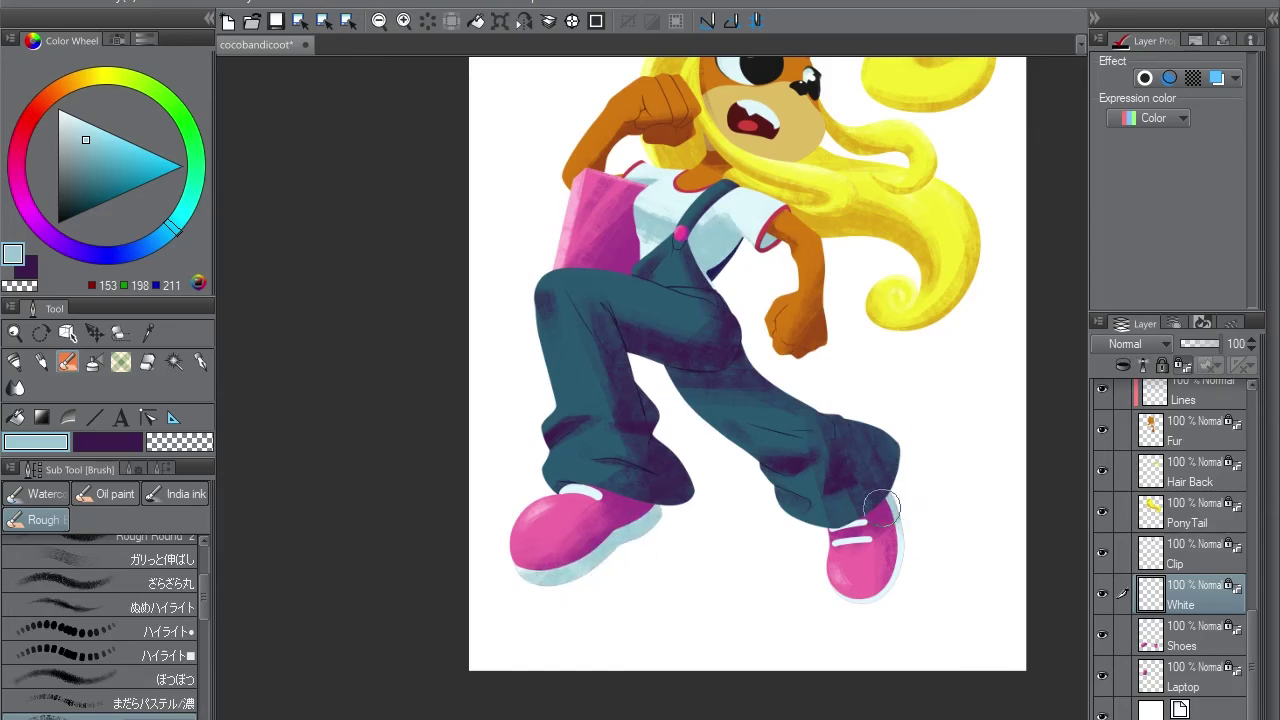
drag(885, 505, 900, 571)
drag(853, 513, 834, 509)
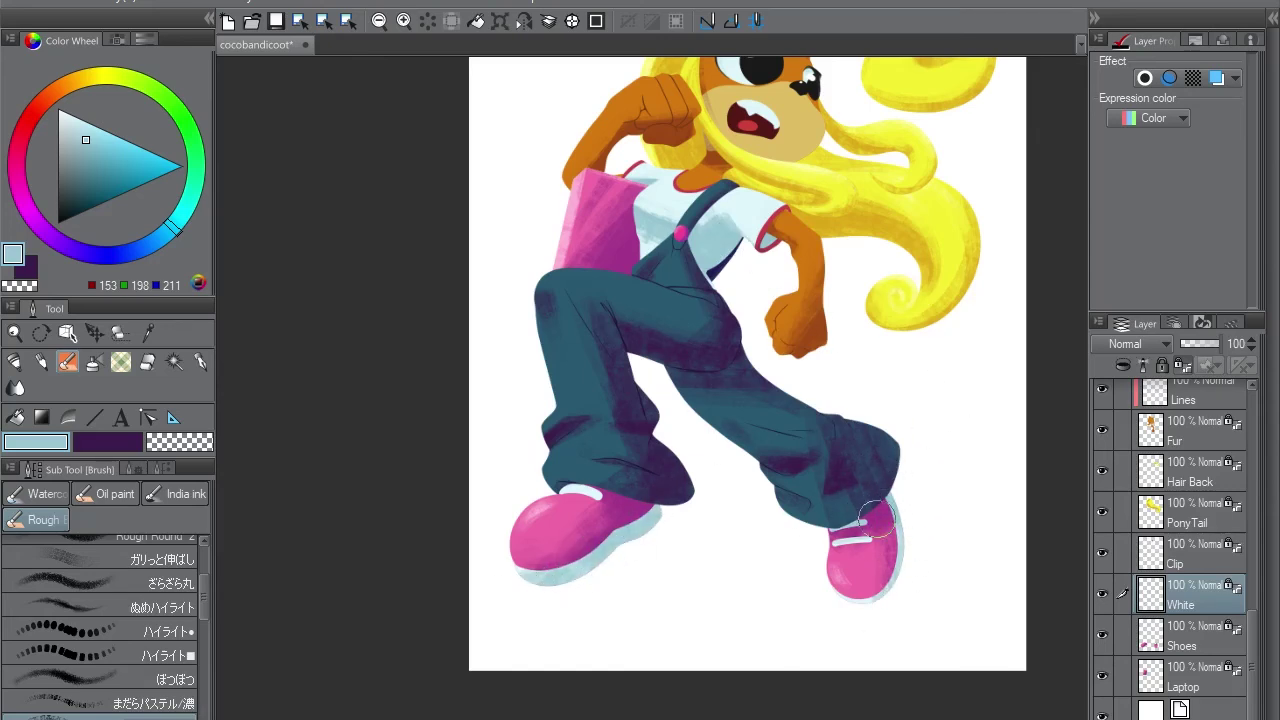
drag(940, 294, 910, 339)
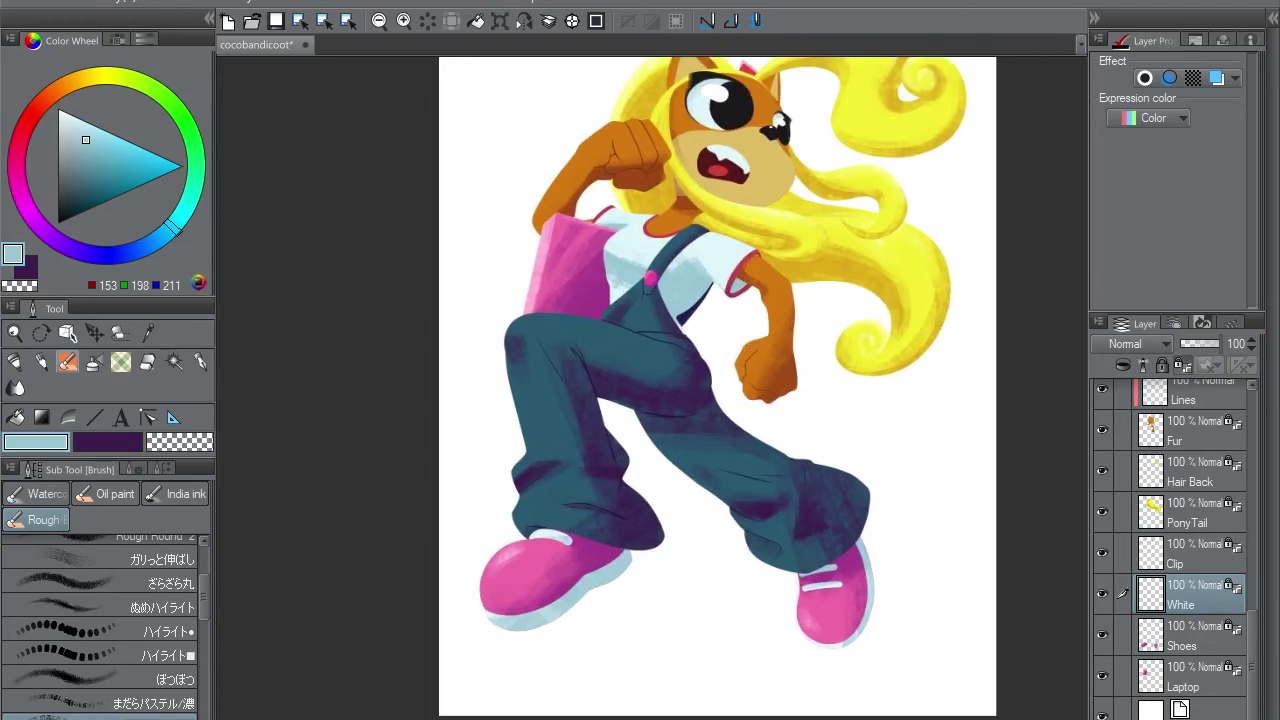
Select the Peach layer and try brushing textured brown shading, RGB 182, 132, 73, onto the muzzle
scroll(1175, 550, up, 10)
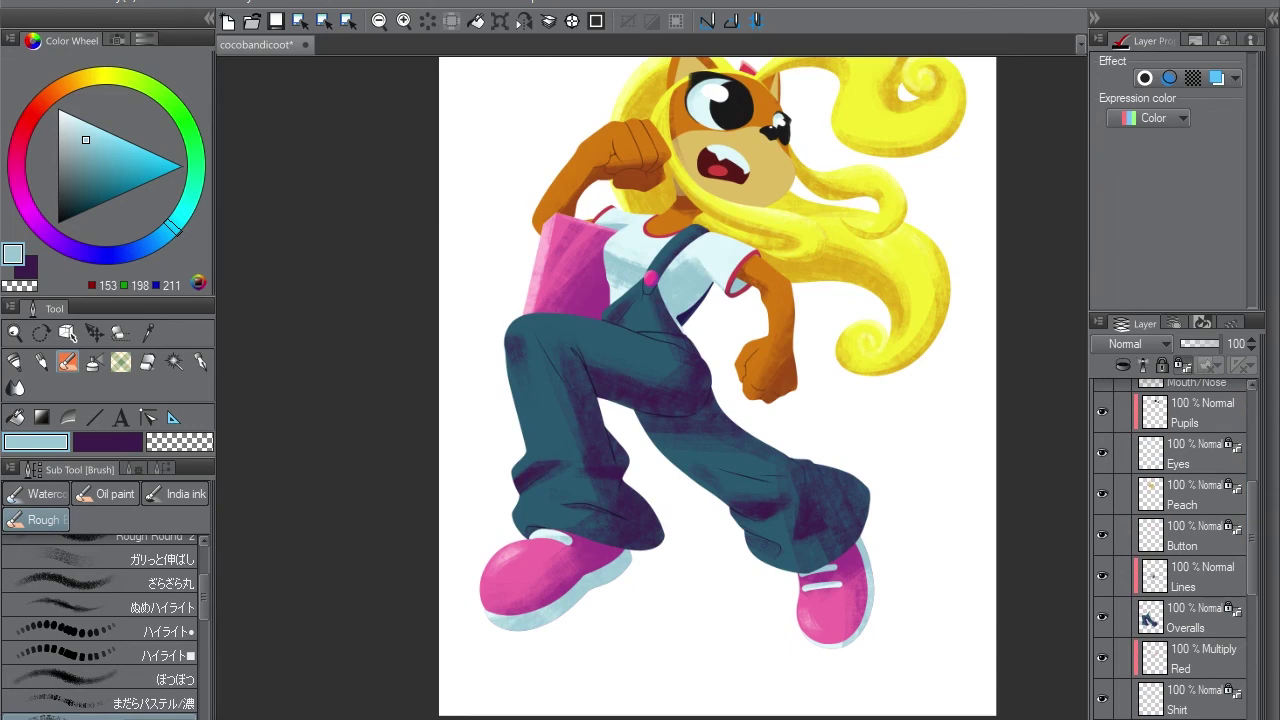
scroll(1175, 550, up, 1)
click(1195, 525)
alt+click(942, 333)
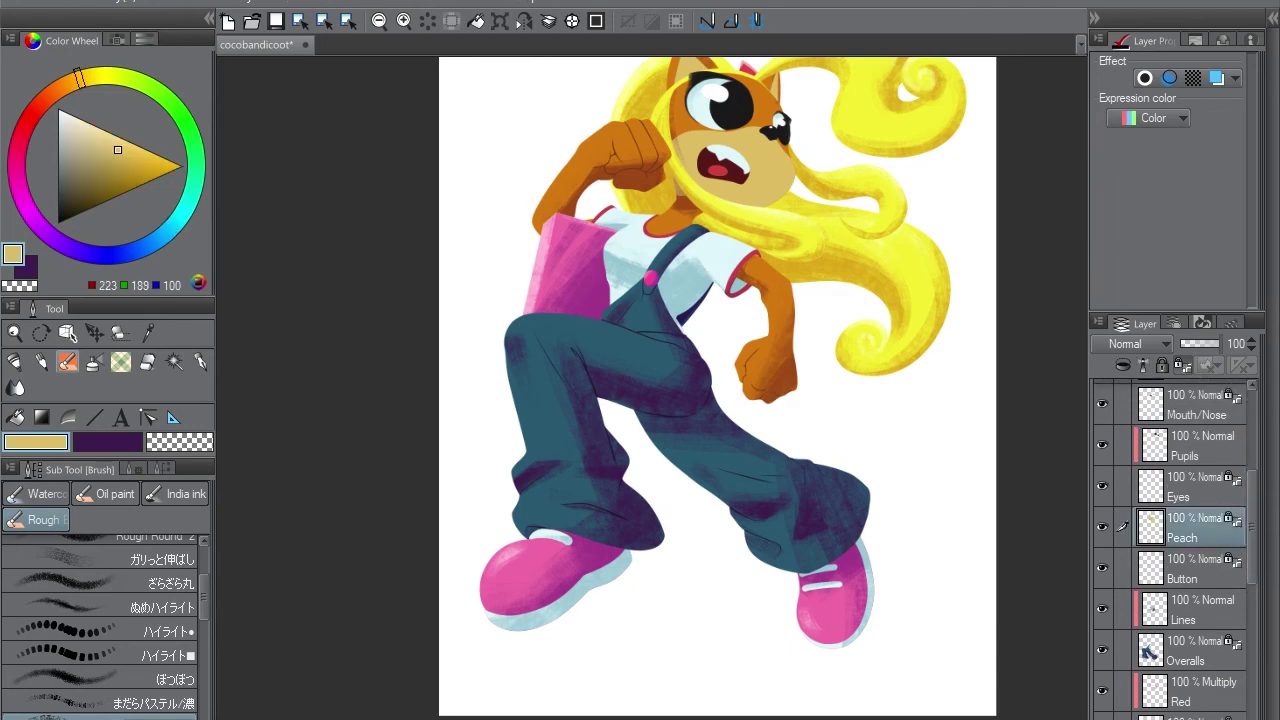
alt+click(672, 190)
drag(921, 125, 904, 225)
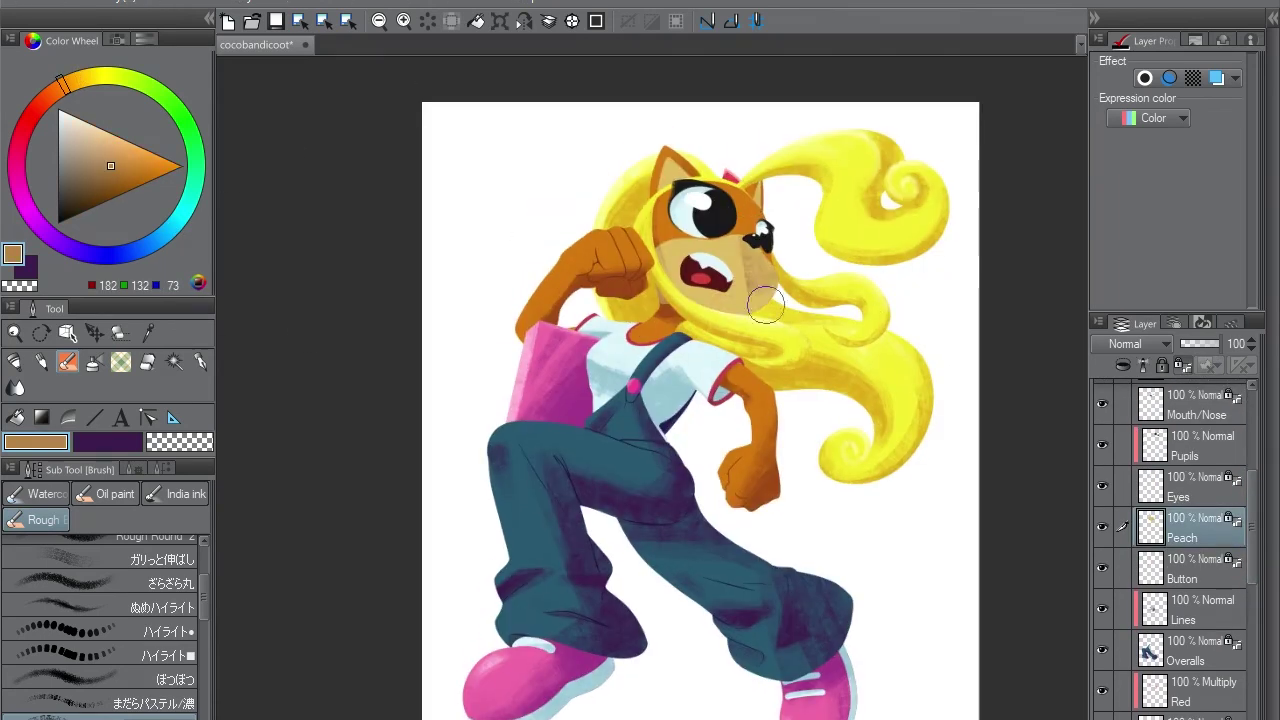
Sample the dark fur brown RGB 157, 73, 22, check the Fur layer, then return to the Peach layer and undo the last muzzle strokes
scroll(1175, 500, down, 2)
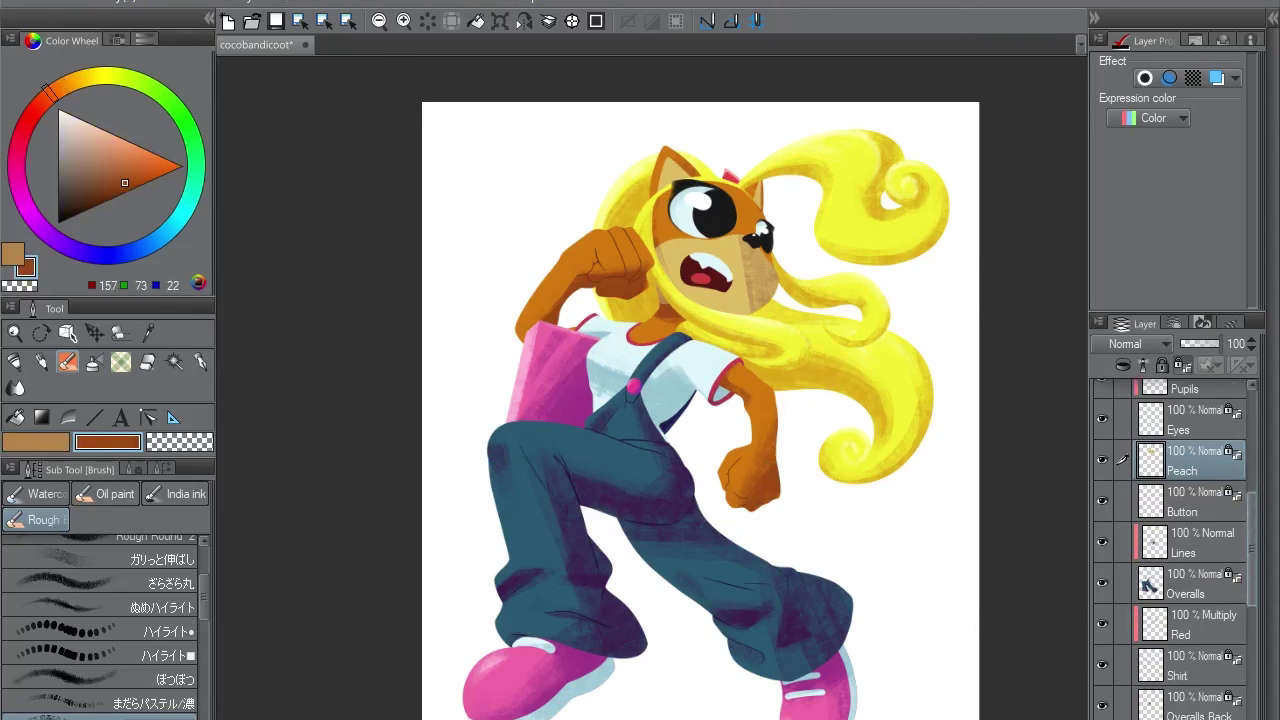
scroll(1175, 550, down, 3)
click(1190, 645)
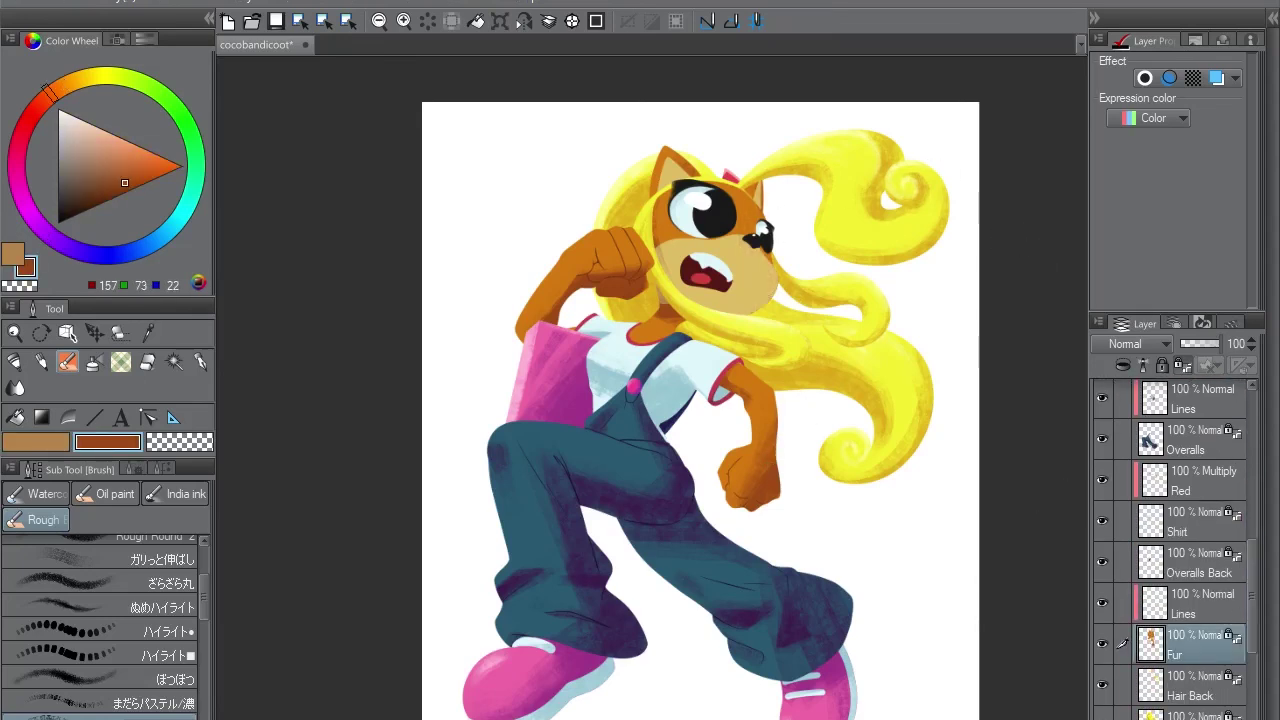
scroll(1175, 550, up, 4)
click(1190, 675)
key(x)
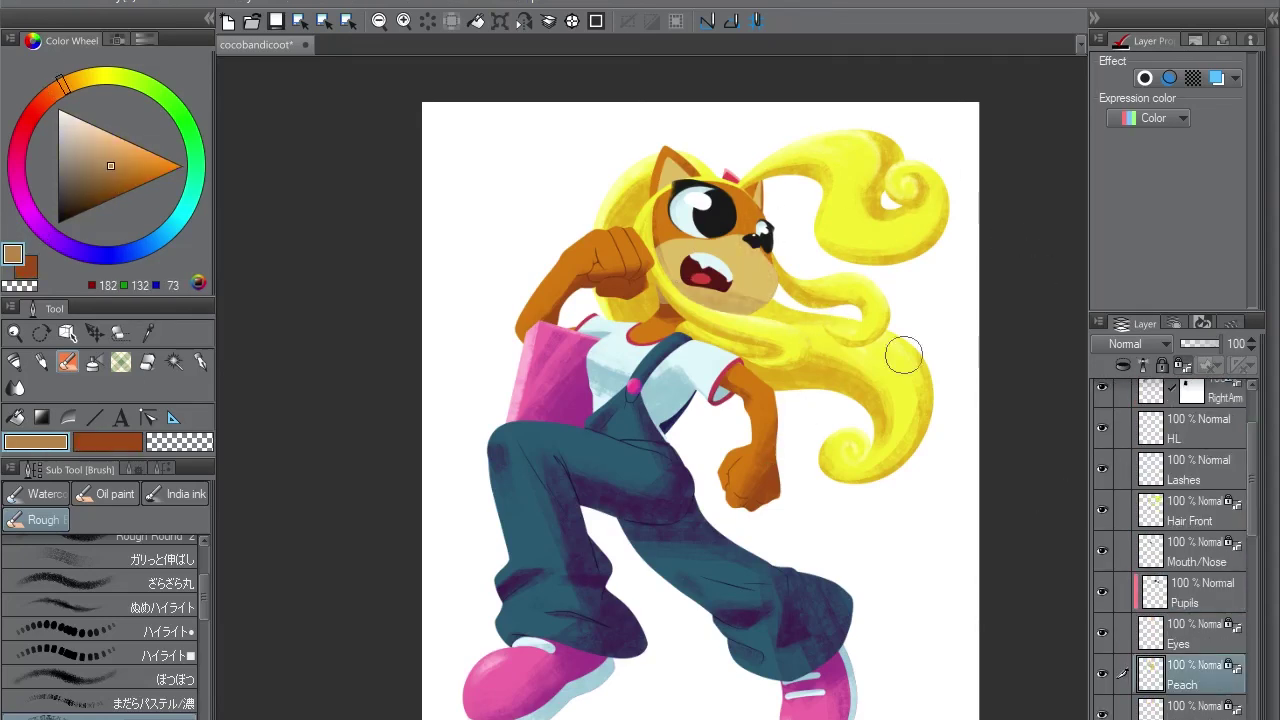
key(ctrl+z)
key(ctrl+z)
key(ctrl+z)
key(ctrl+z)
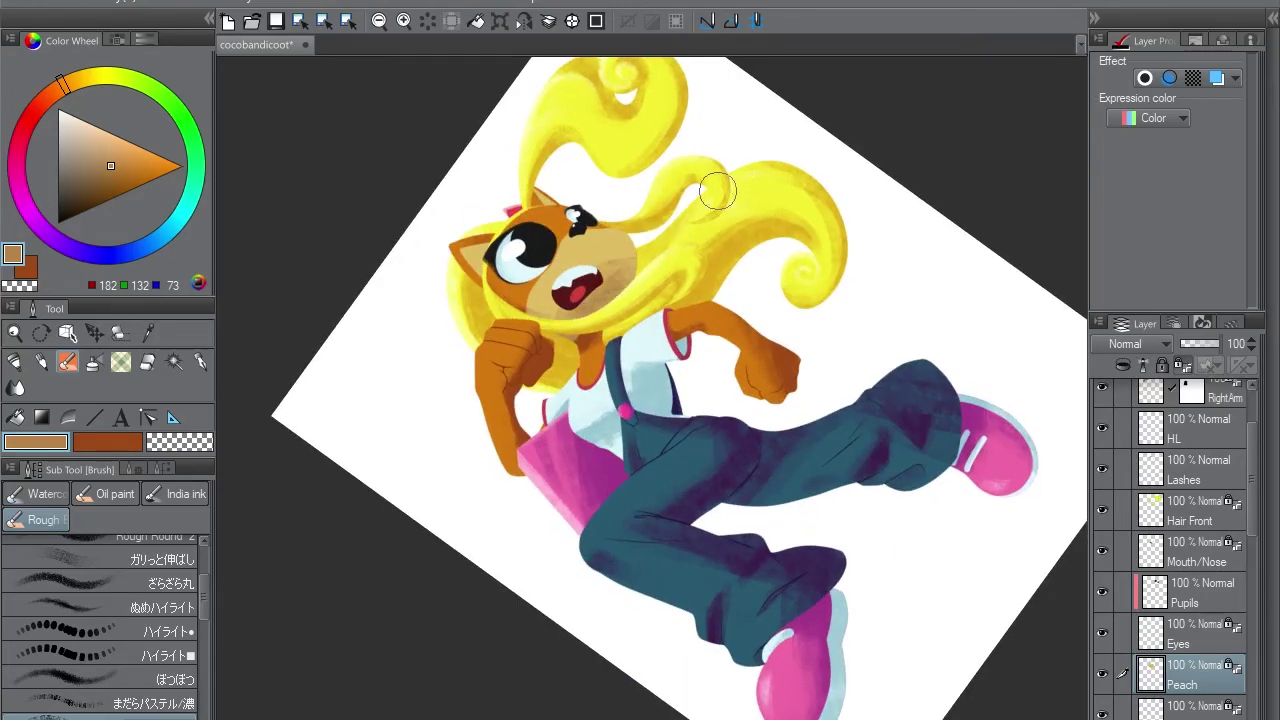
Brush soft brown shading in RGB 182, 132, 73 along the muzzle's lower edge on the Peach layer
key(ctrl+0)
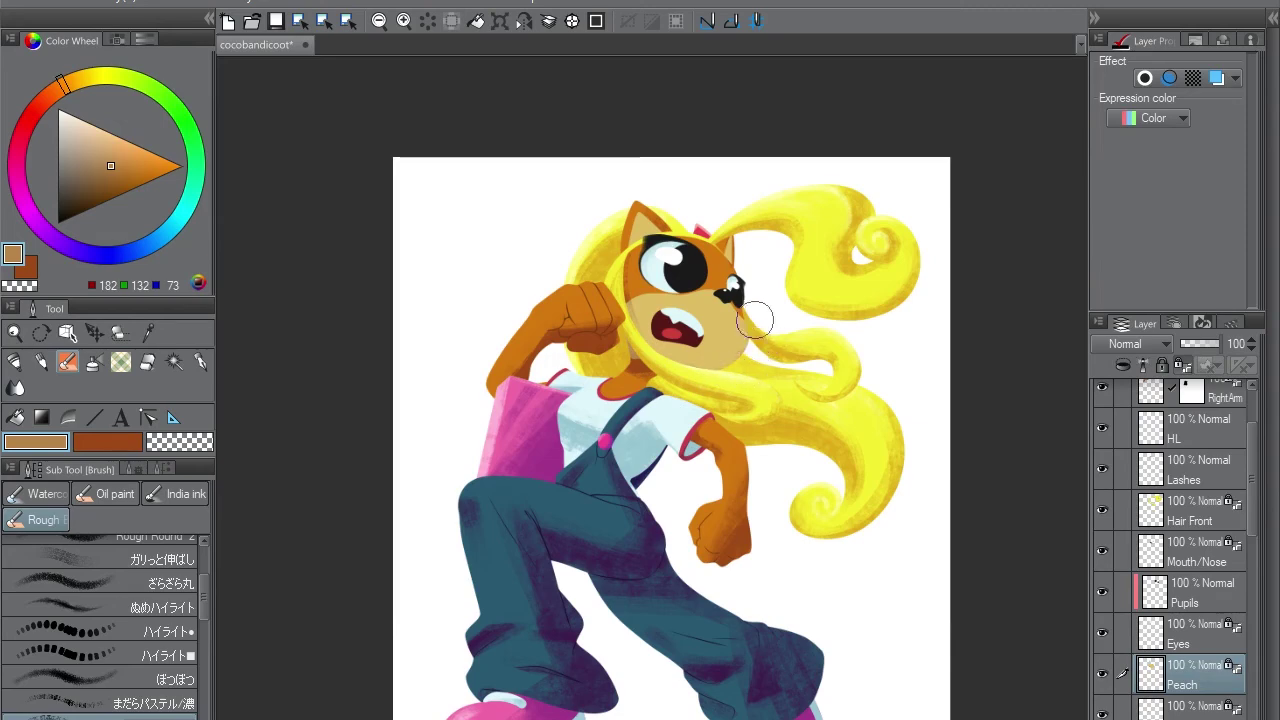
drag(755, 320, 826, 504)
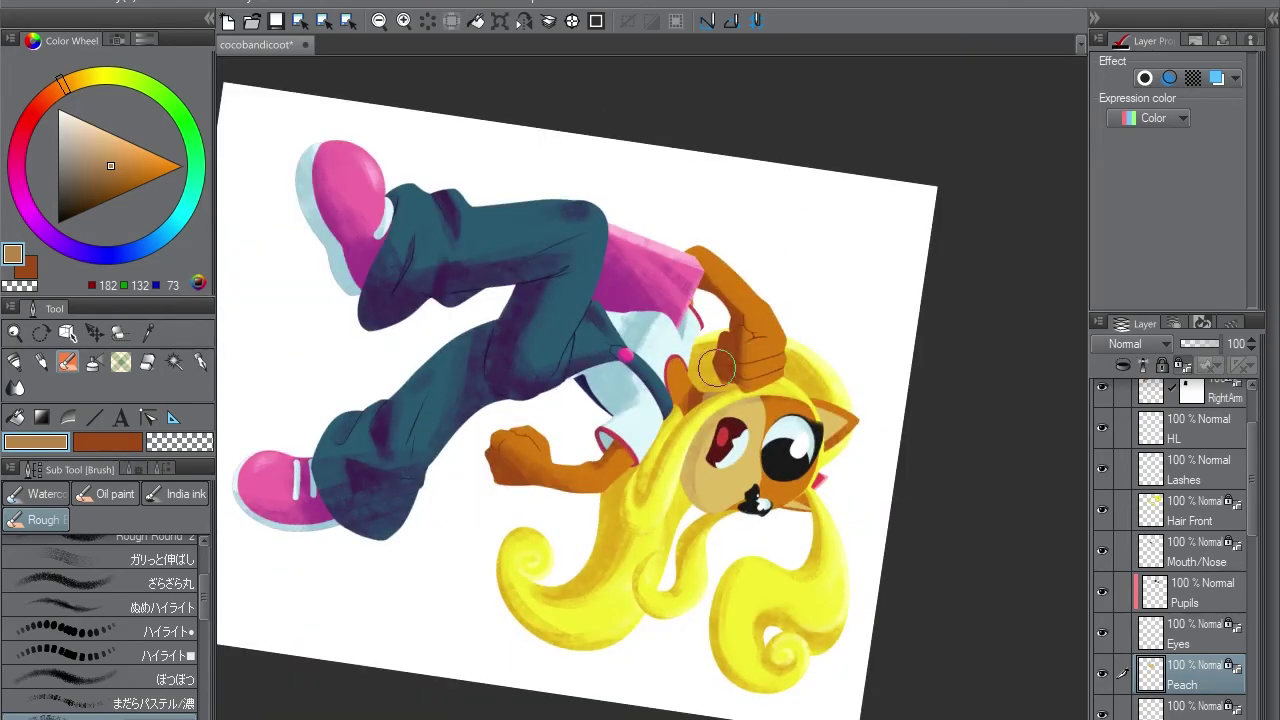
key(ctrl+0)
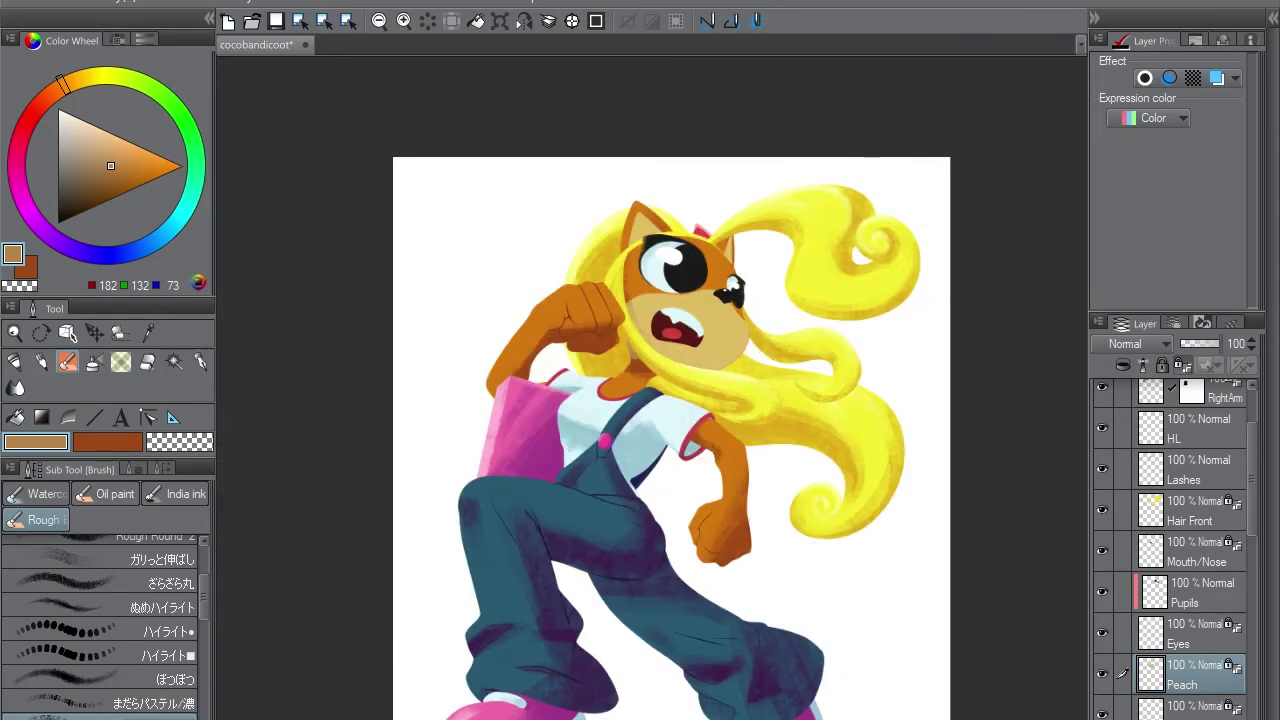
drag(705, 350, 674, 509)
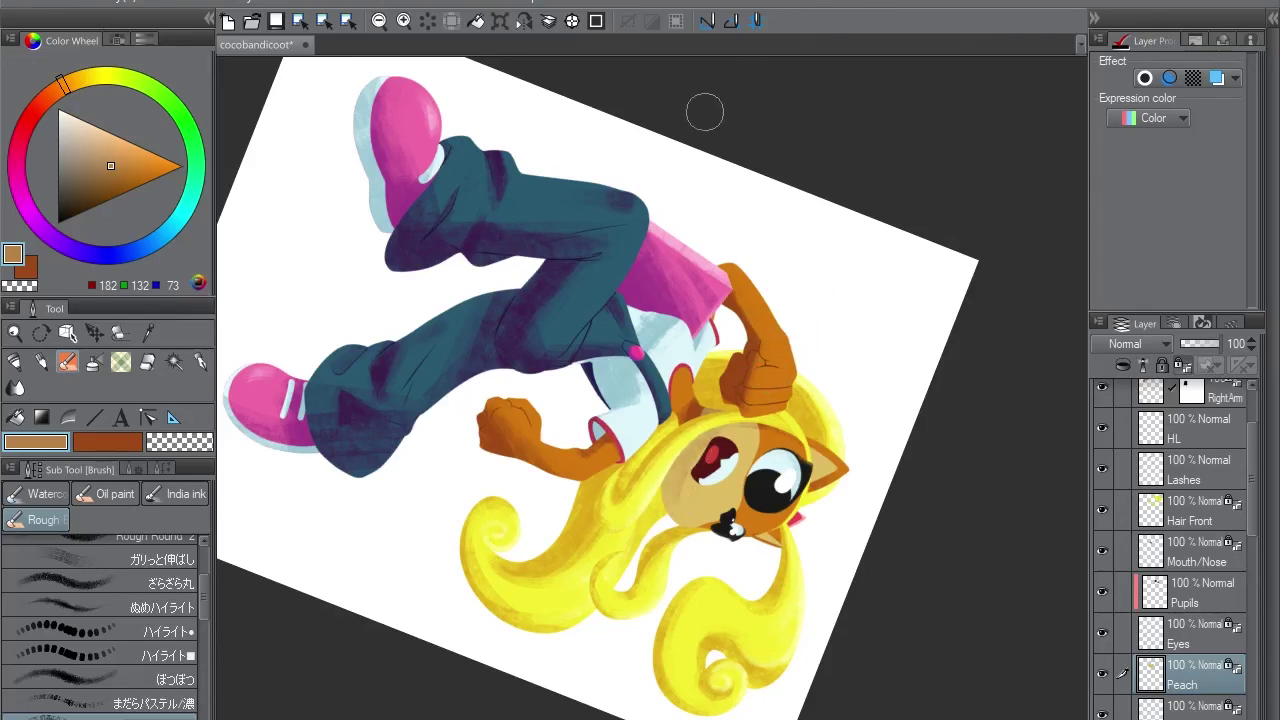
click(572, 21)
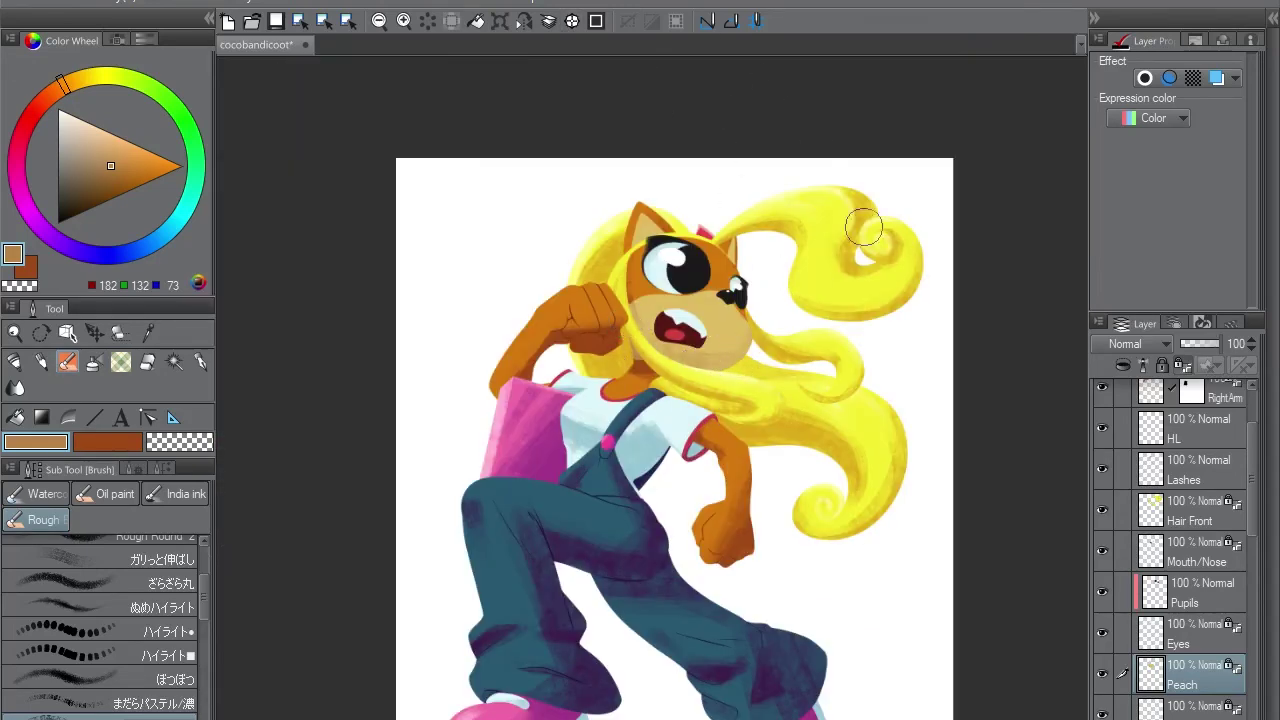
Refine the Peach layer's shading on the muzzle and inner ears, alternating light tan RGB 223, 189, 100 with brown RGB 182, 132, 73
alt+click(774, 212)
mouse_move(683, 290)
mouse_down()
mouse_move(700, 360)
mouse_move(684, 428)
mouse_up()
key(x)
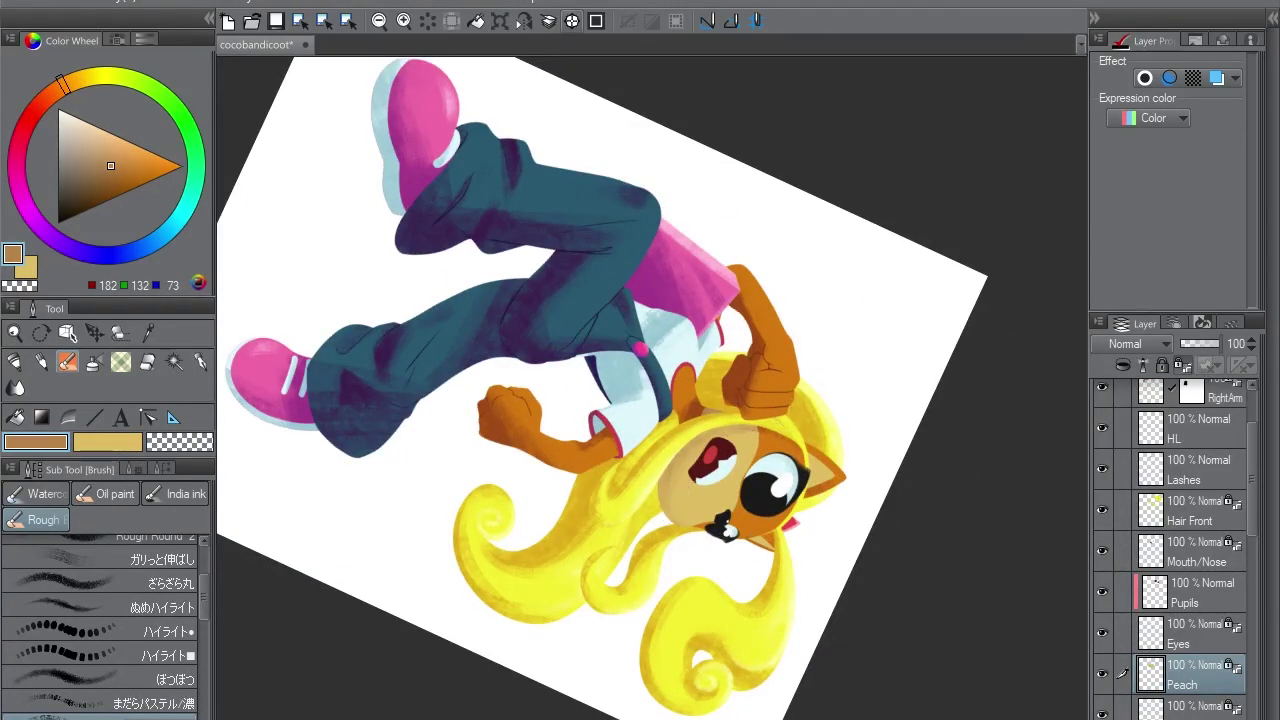
key(ctrl+@)
key(x)
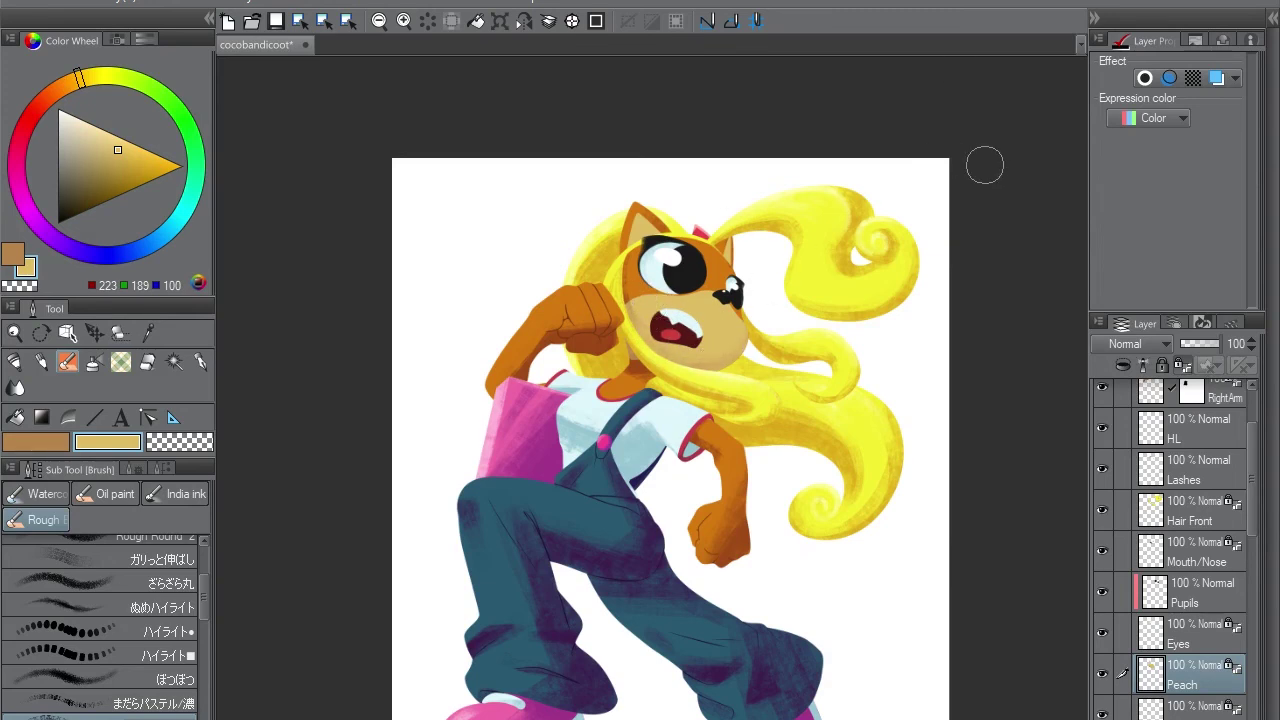
key(x)
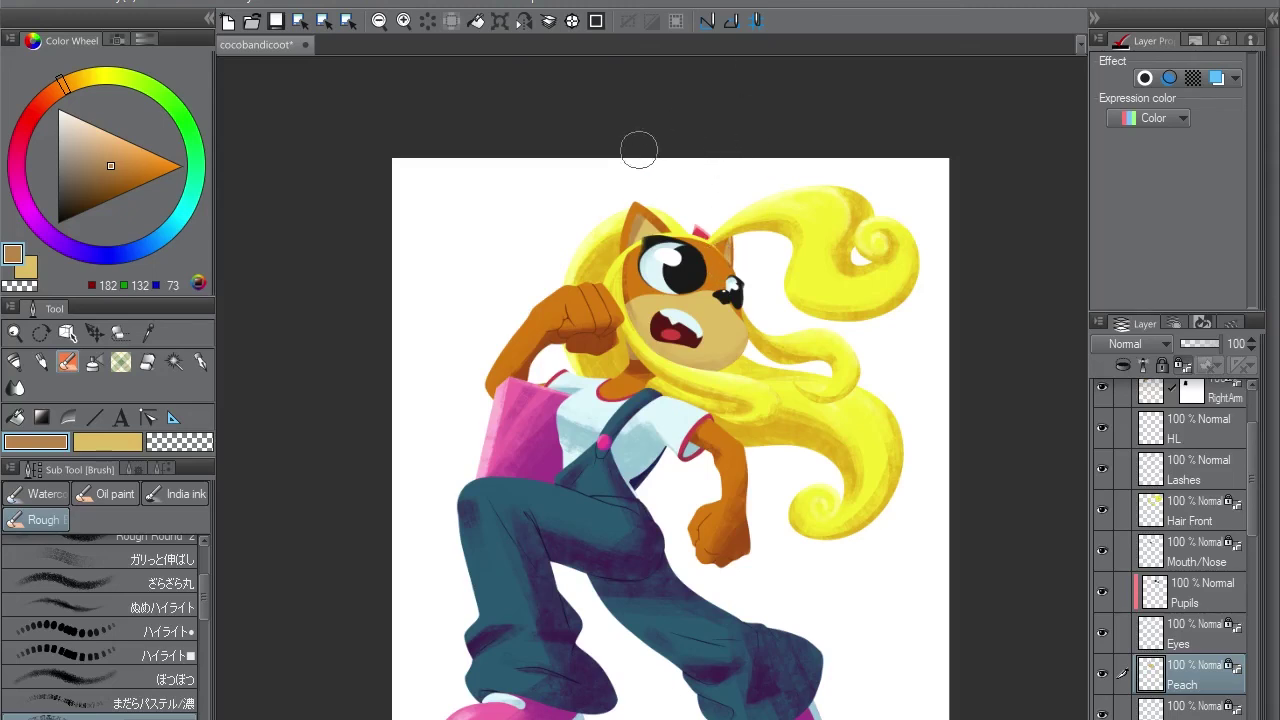
scroll(986, 300, down, 2)
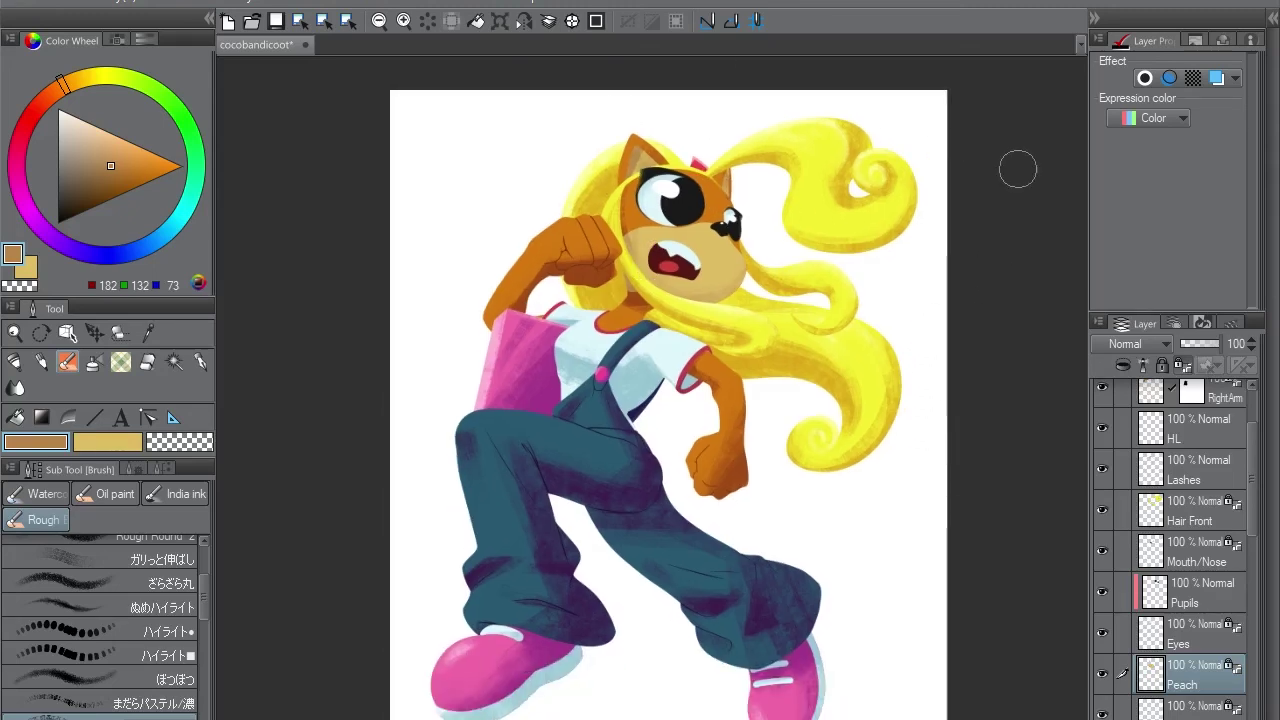
Switch to the Fur layer, sample dark brown RGB 157, 73, 22 from the lowered fist, and brush shadows onto the face's fur
key(alt+[)
key(alt+[)
key(alt+[)
key(alt+[)
key(alt+[)
key(alt+[)
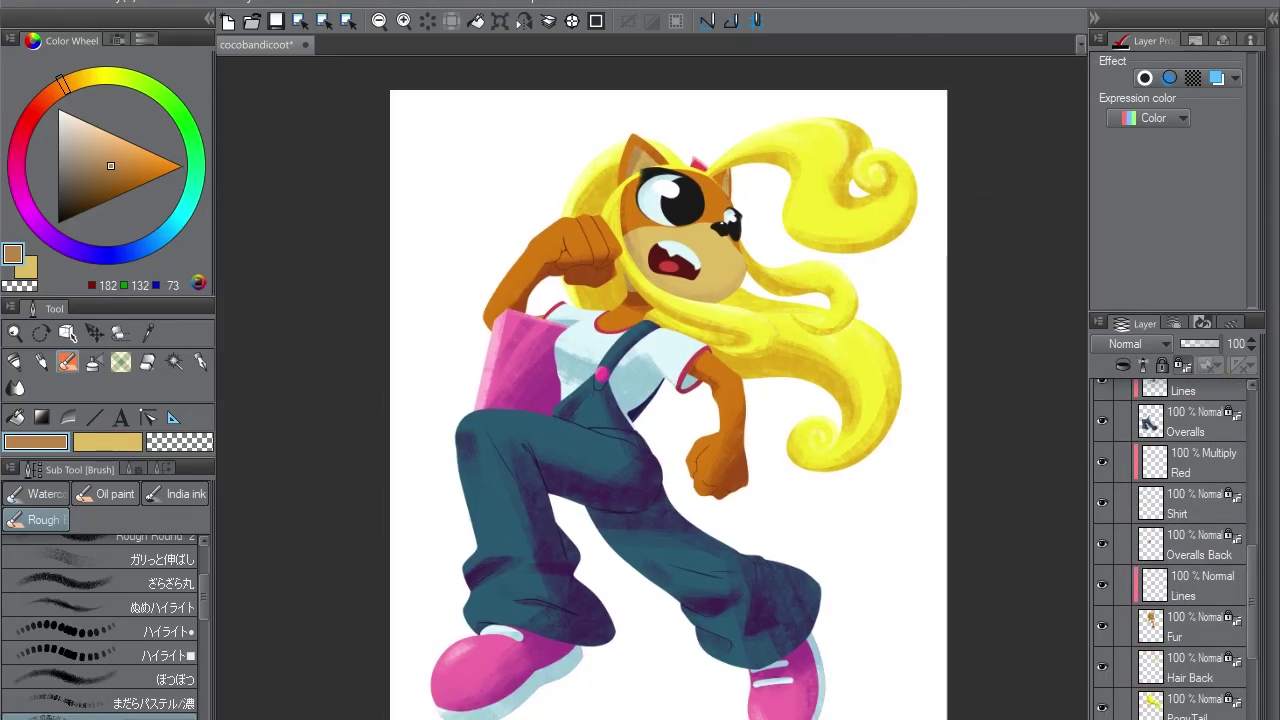
key(x)
alt+click(743, 453)
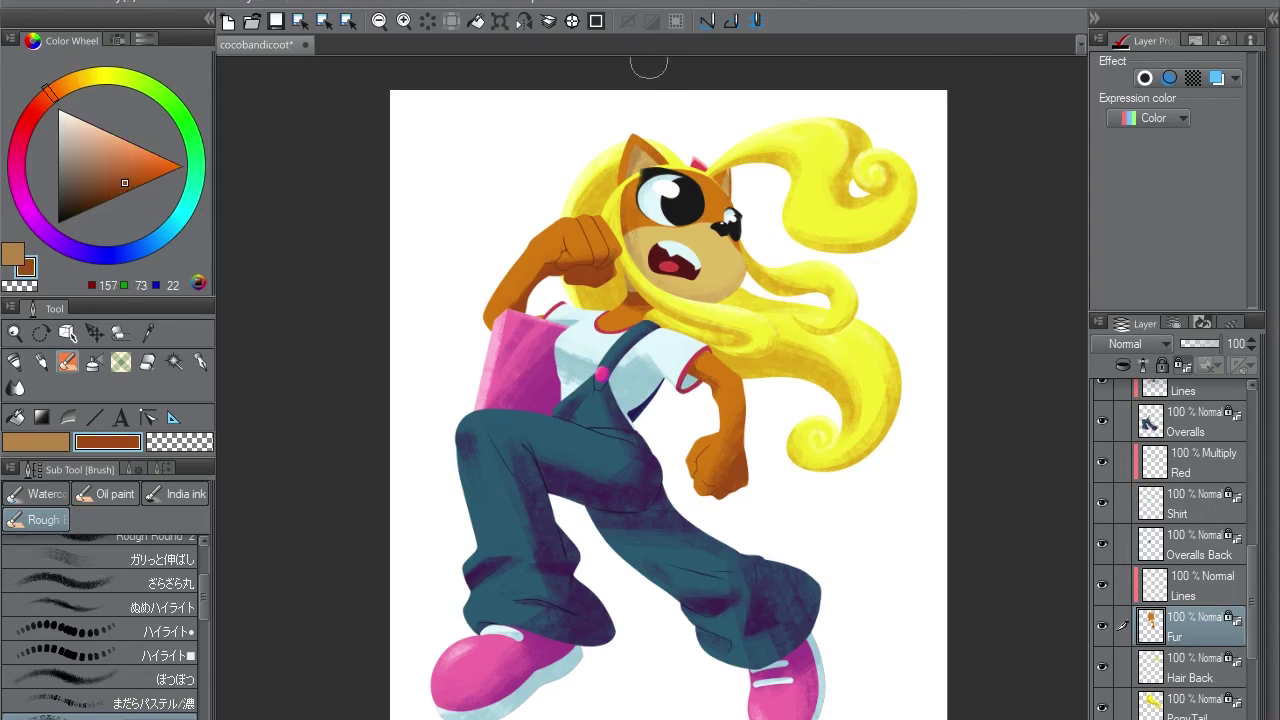
scroll(1009, 349, down, 1)
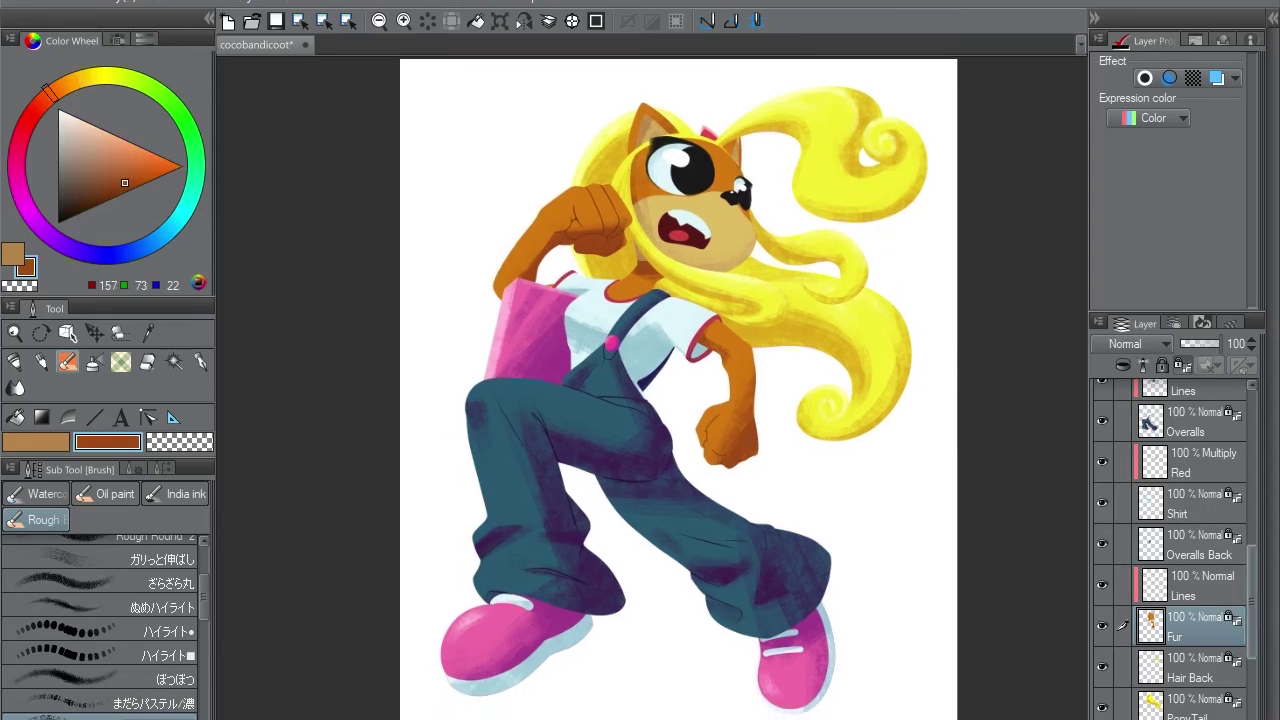
Select the Button layer and draw four dark purple buttonholes, RGB 78, 22, 78, on the overalls' pink button with the Marker pen
scroll(1170, 550, up, 3)
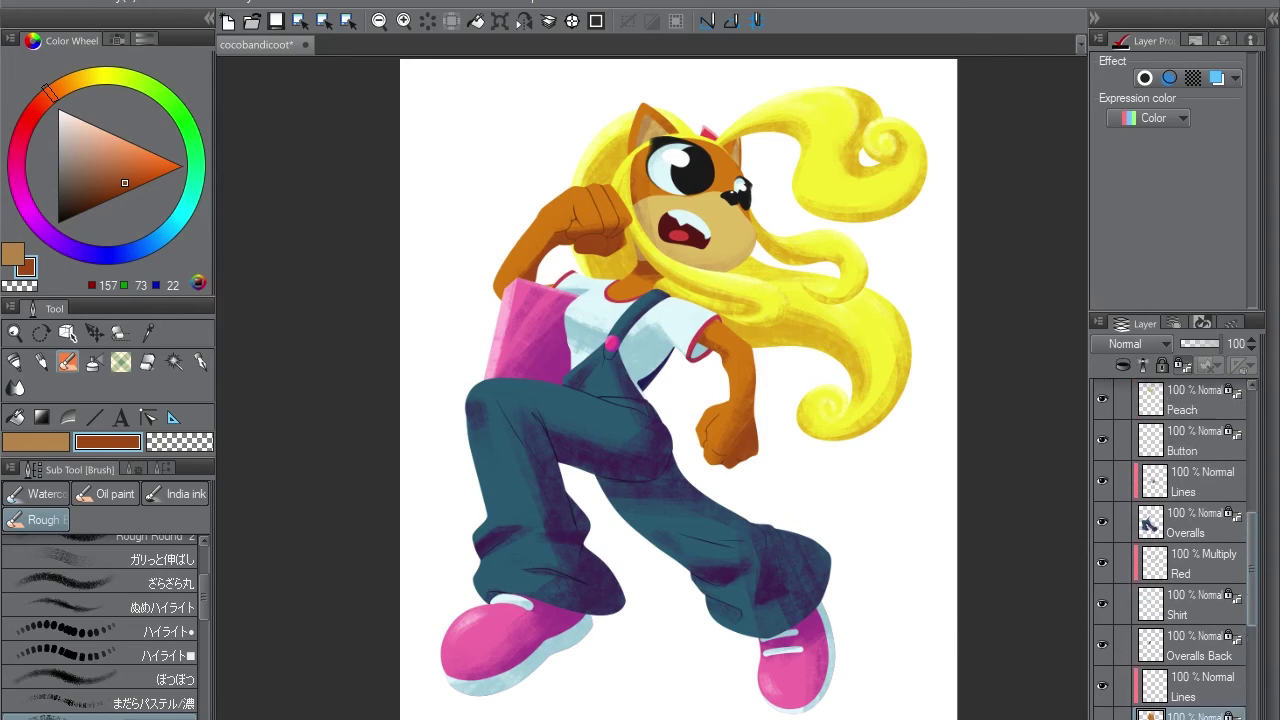
scroll(1170, 550, up, 2)
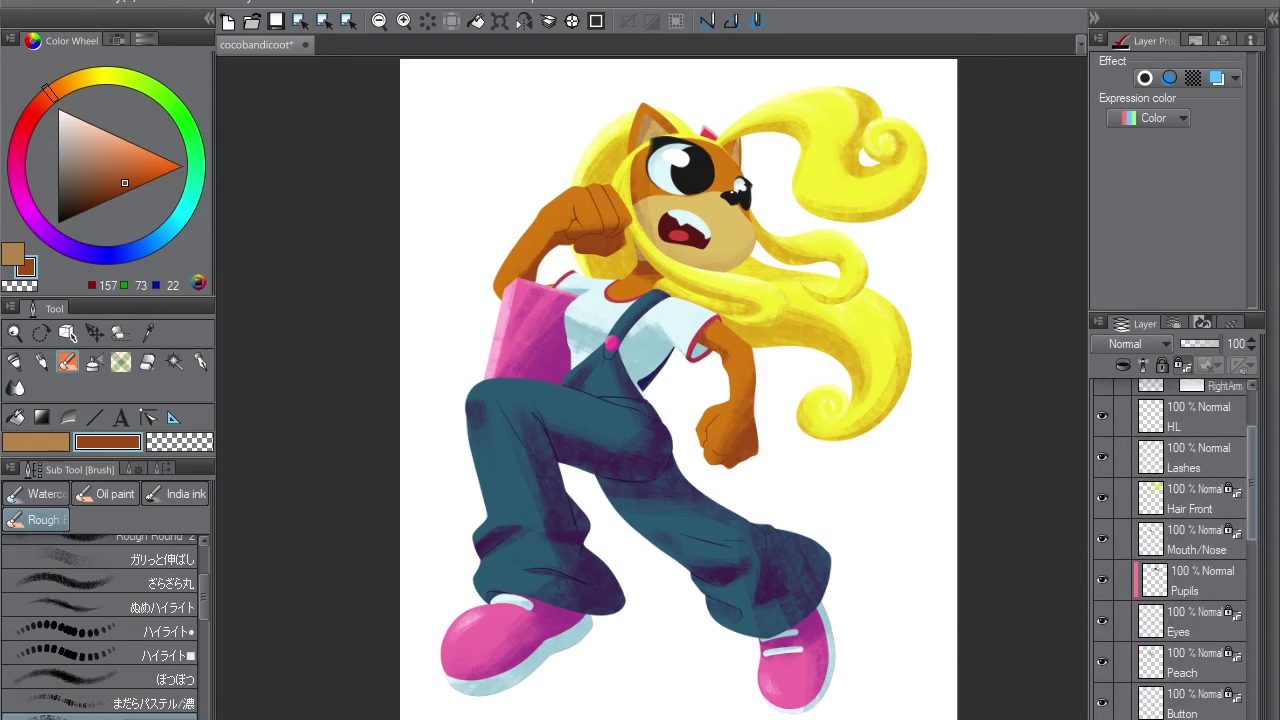
scroll(1170, 550, down, 7)
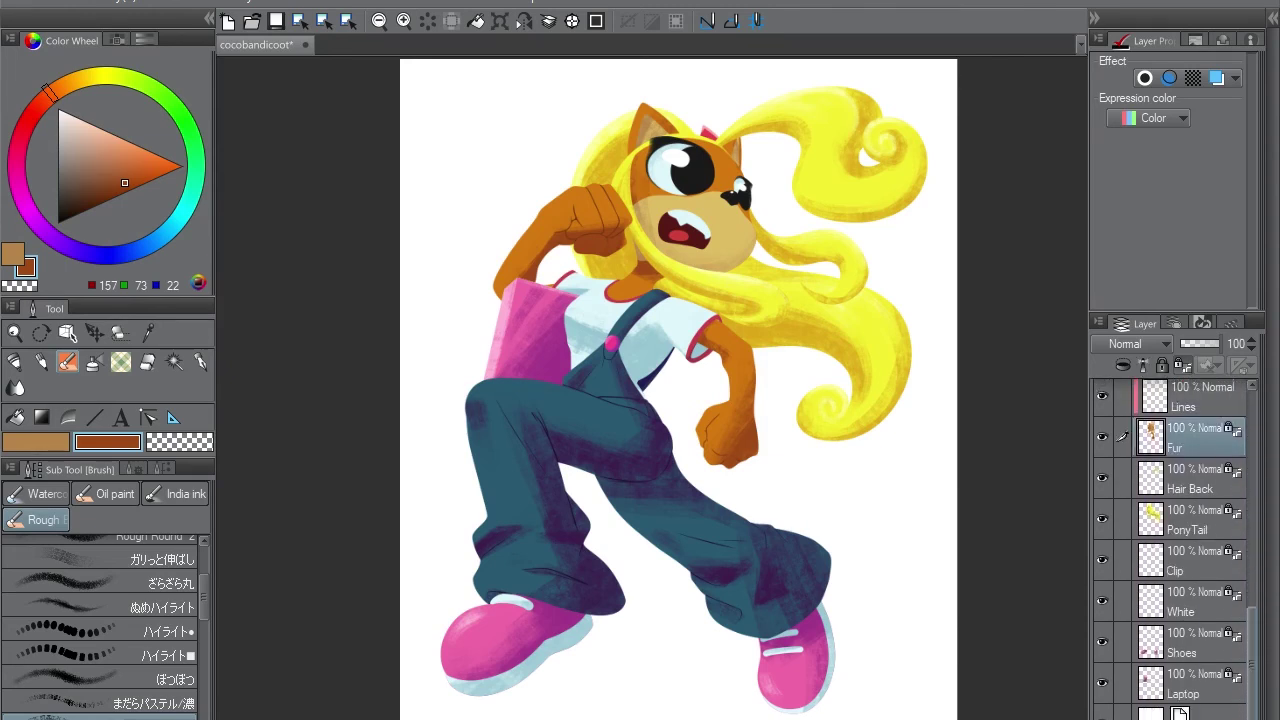
scroll(1170, 550, up, 5)
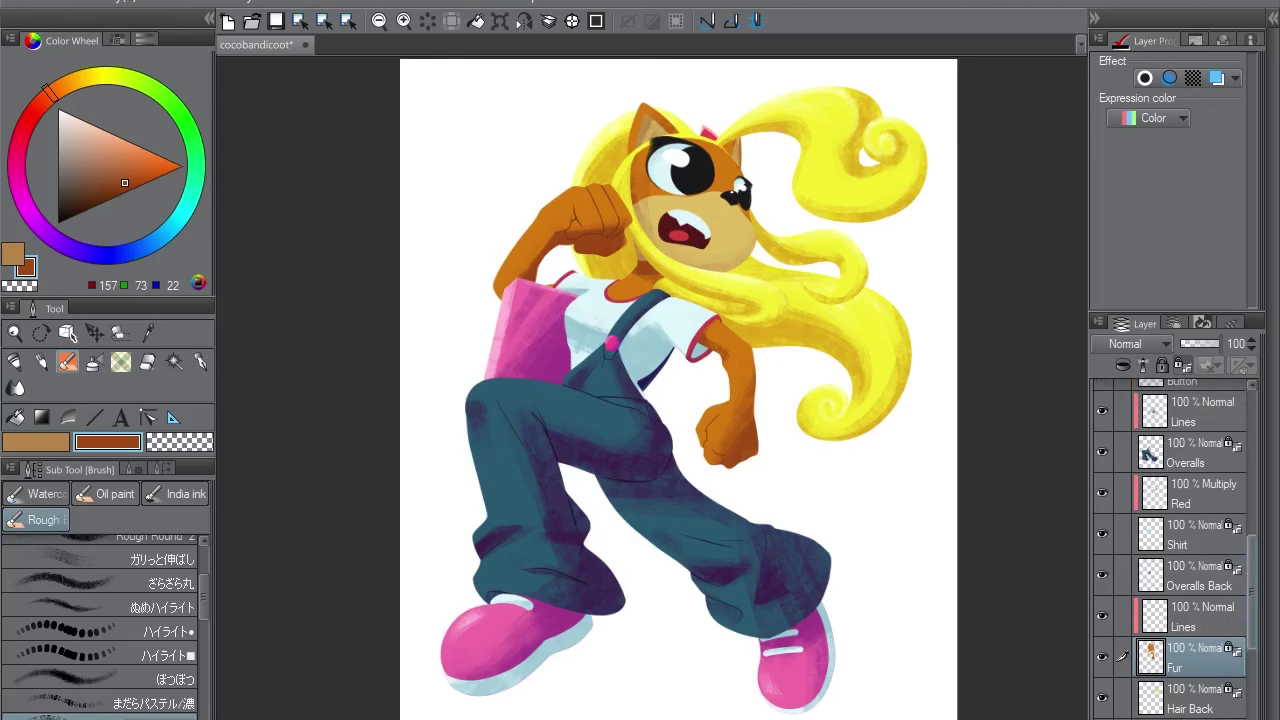
scroll(1170, 550, up, 5)
click(1190, 684)
key(p)
scroll(615, 343, up, 3)
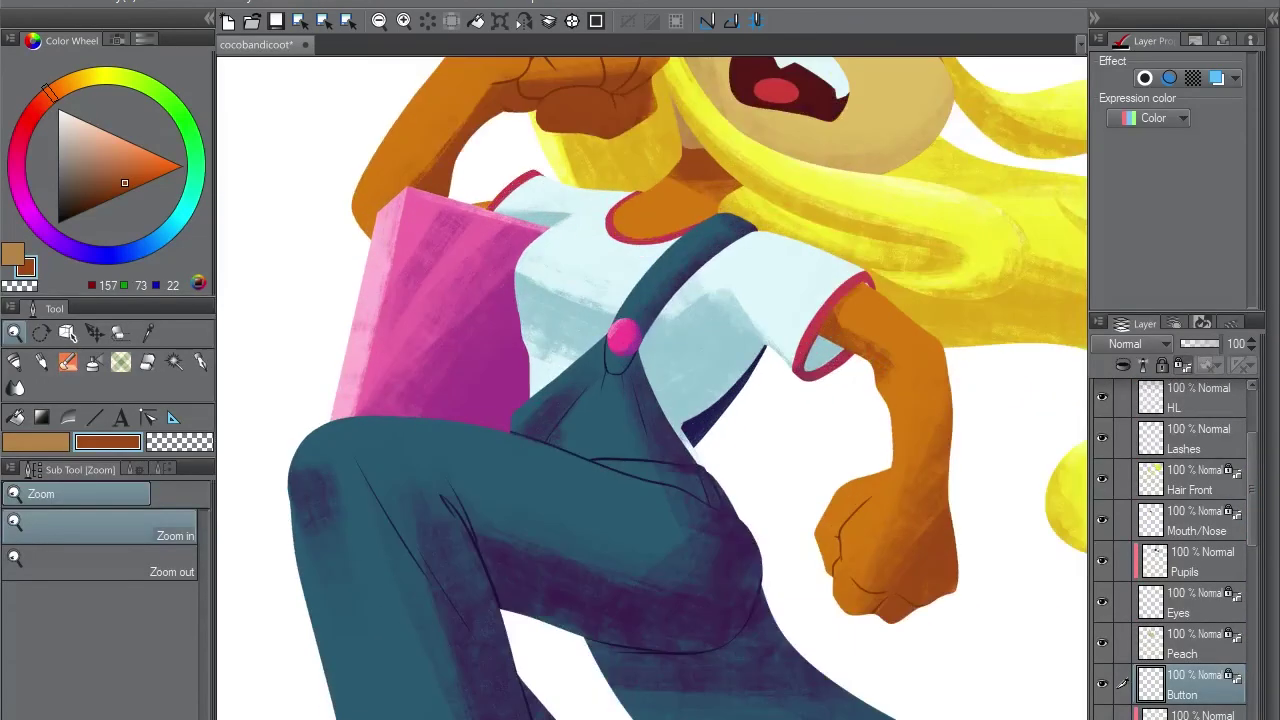
key(p)
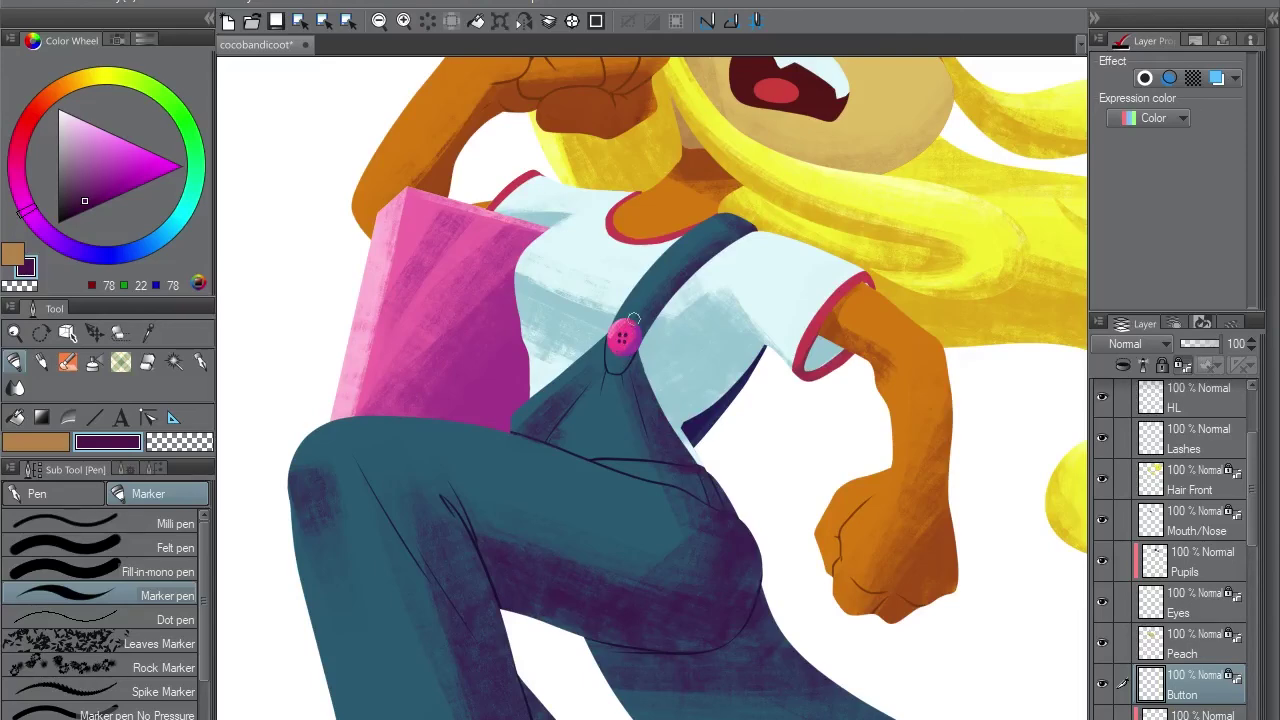
scroll(633, 318, down, 10)
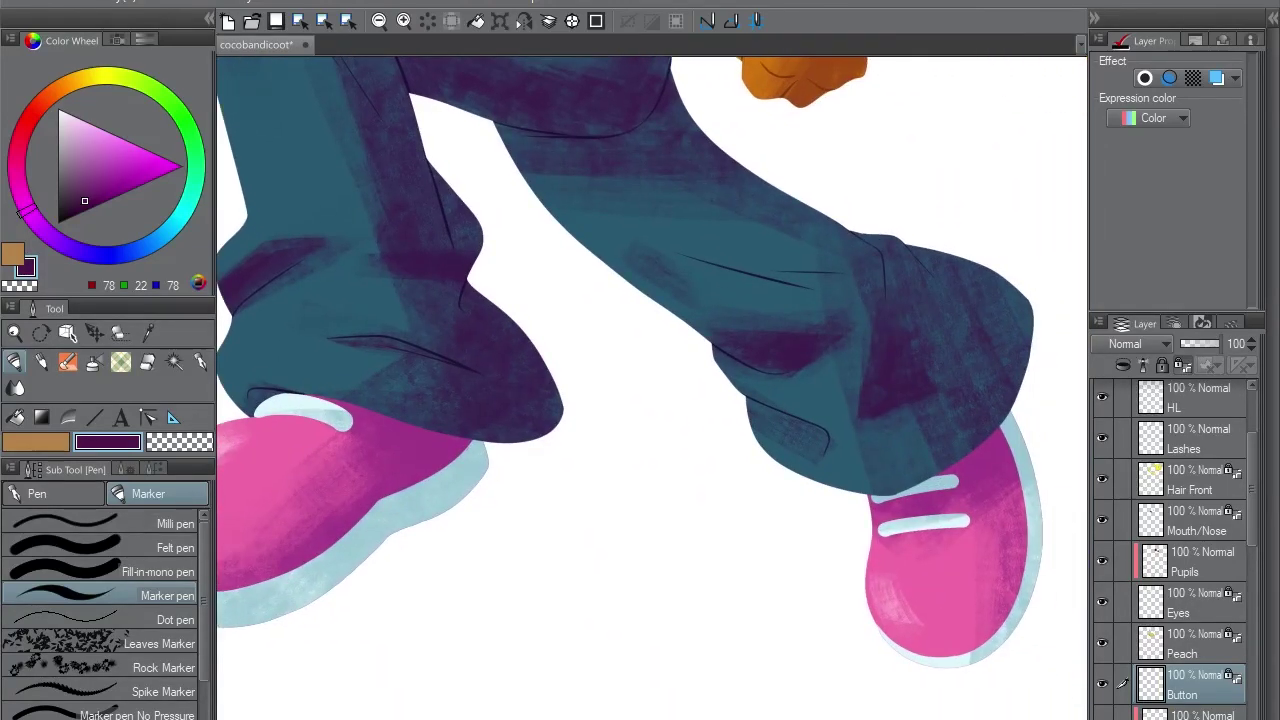
scroll(652, 388, up, 10)
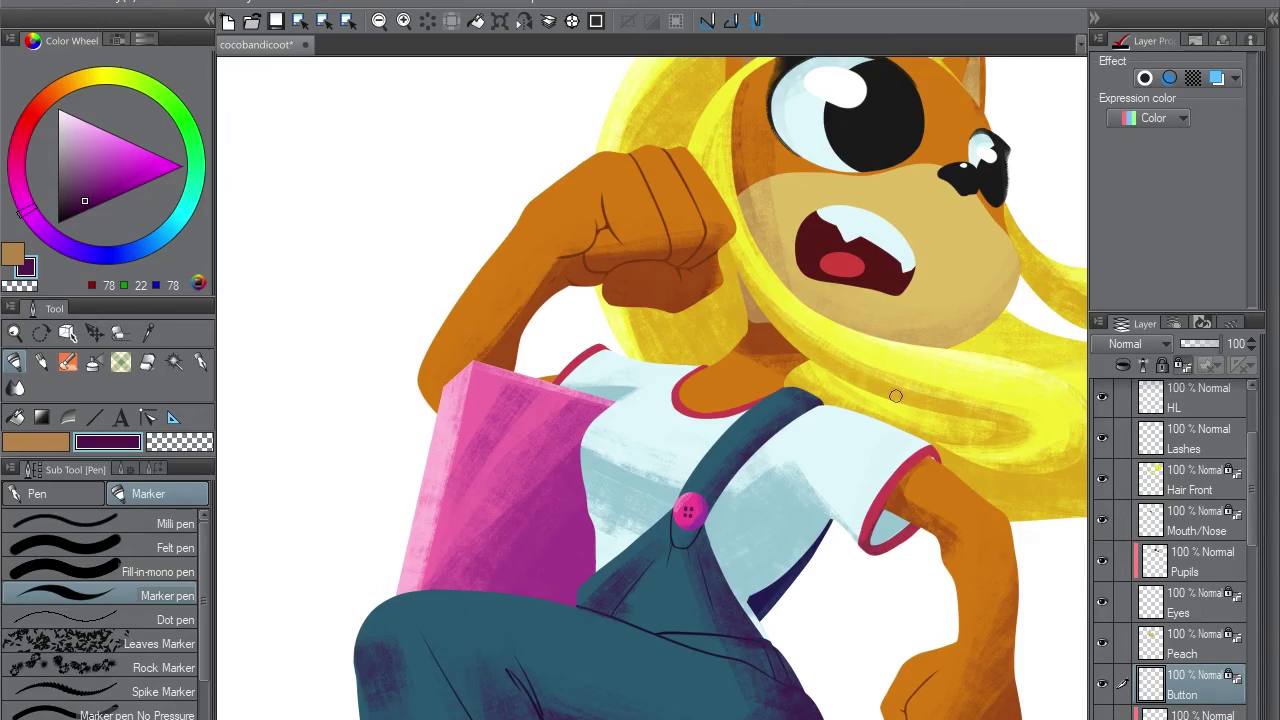
Create a clipped Lines layer above the Laptop layer and draw a short curved vent in RGB 105, 30, 88 with the Fill-in-mono pen
scroll(896, 396, down, 2)
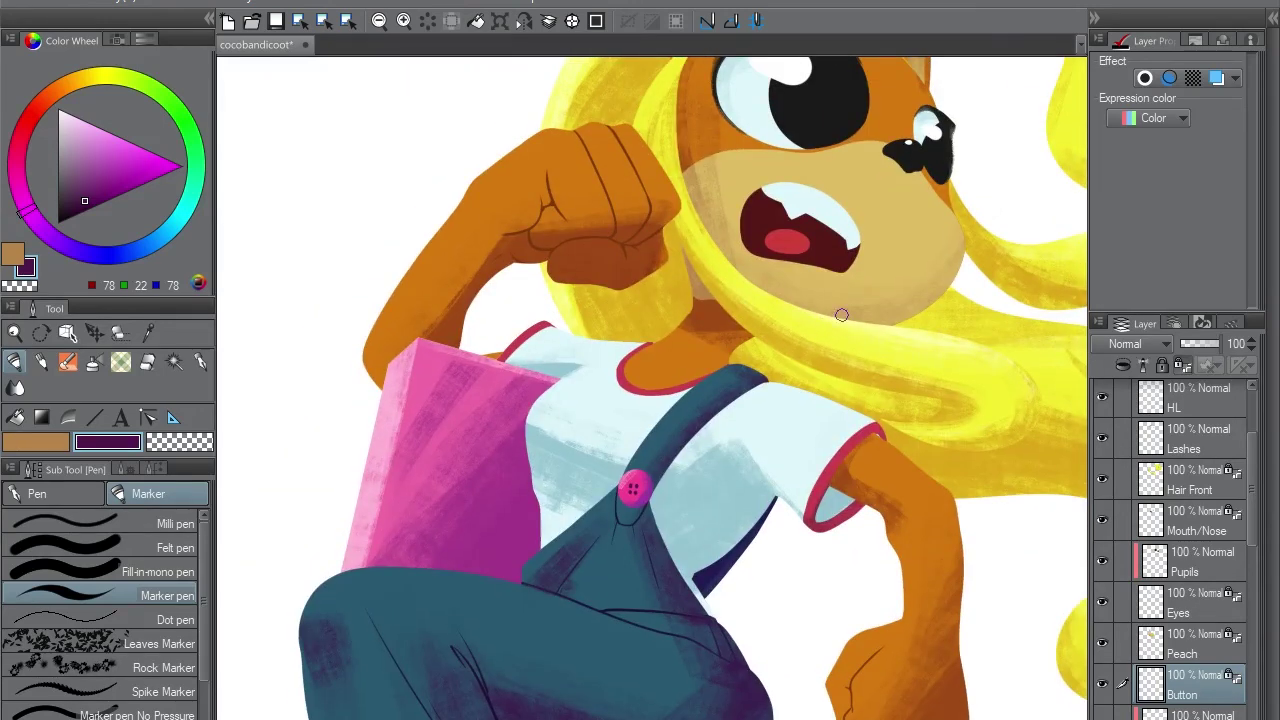
scroll(1180, 540, down, 4)
click(1195, 676)
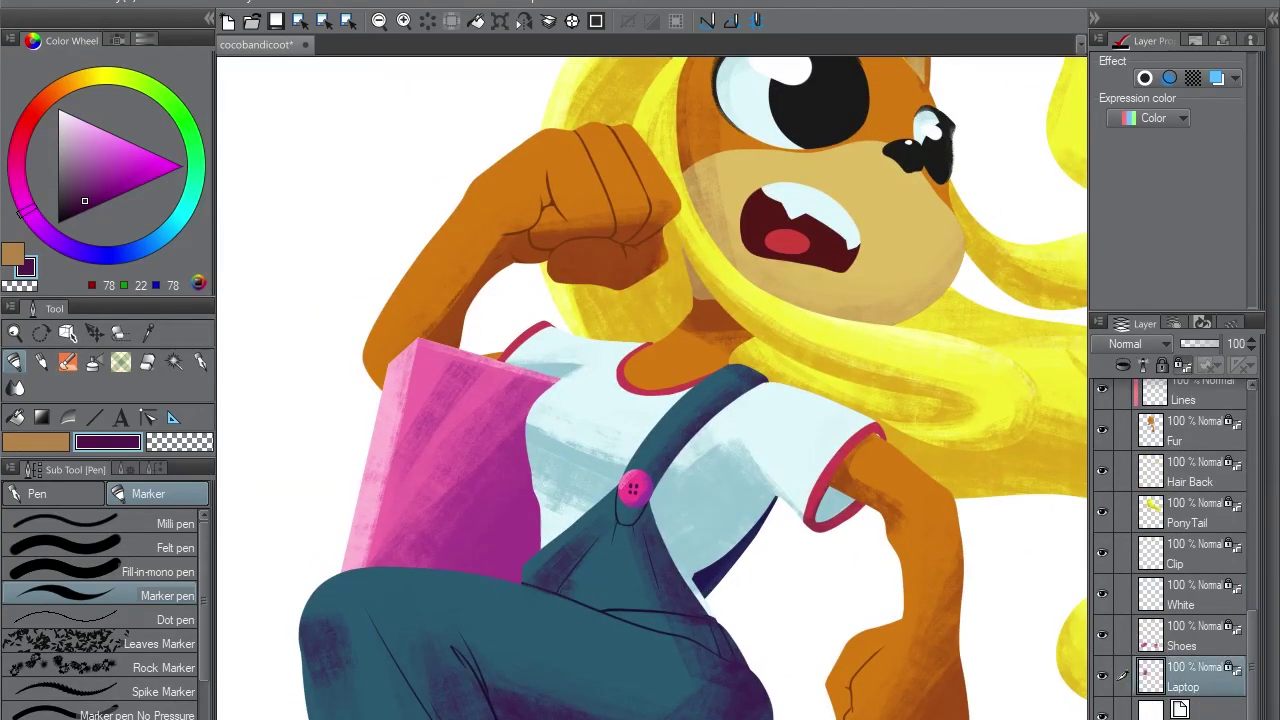
key(ctrl+alt+g)
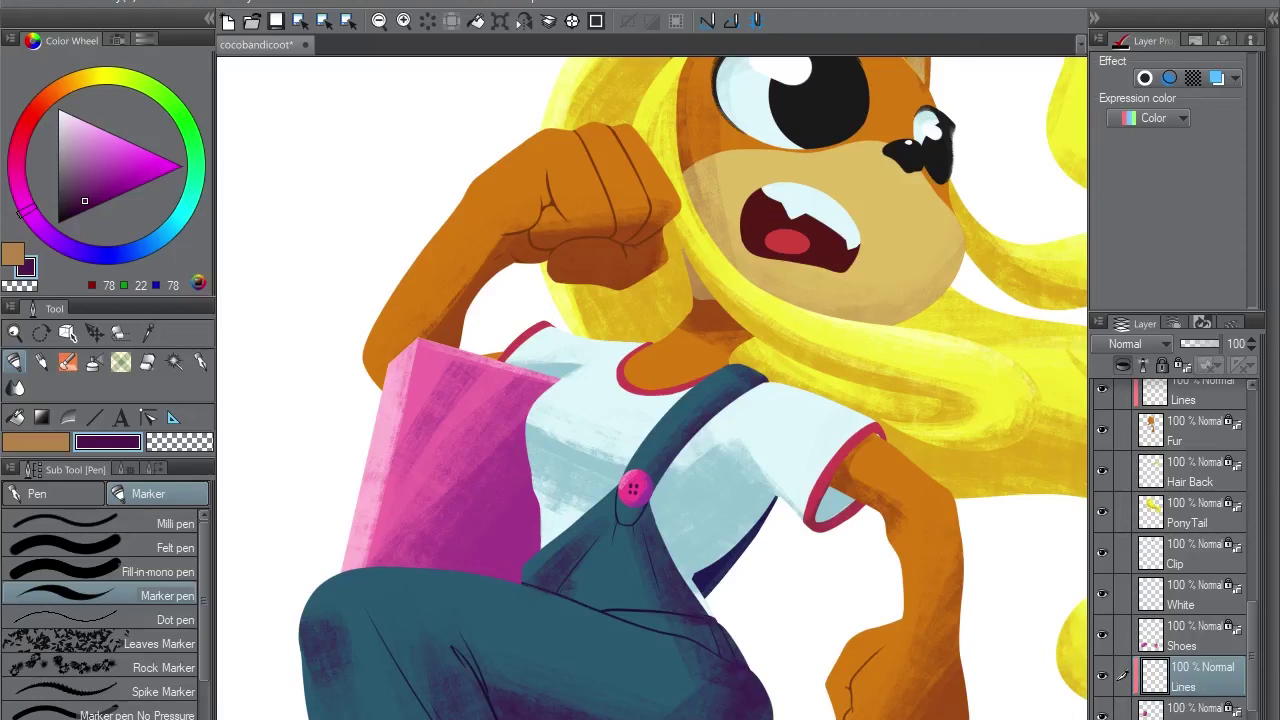
drag(582, 396, 702, 363)
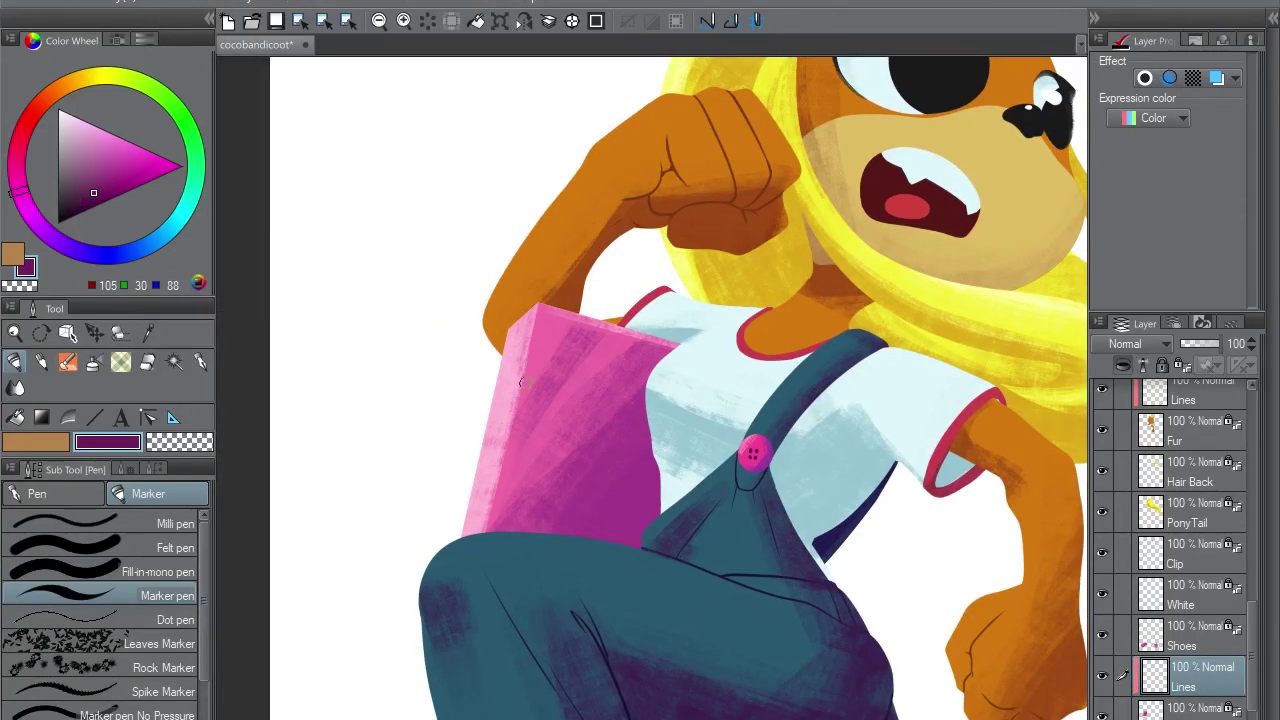
click(150, 571)
mouse_move(519, 391)
mouse_down()
mouse_move(549, 393)
mouse_move(573, 516)
mouse_up()
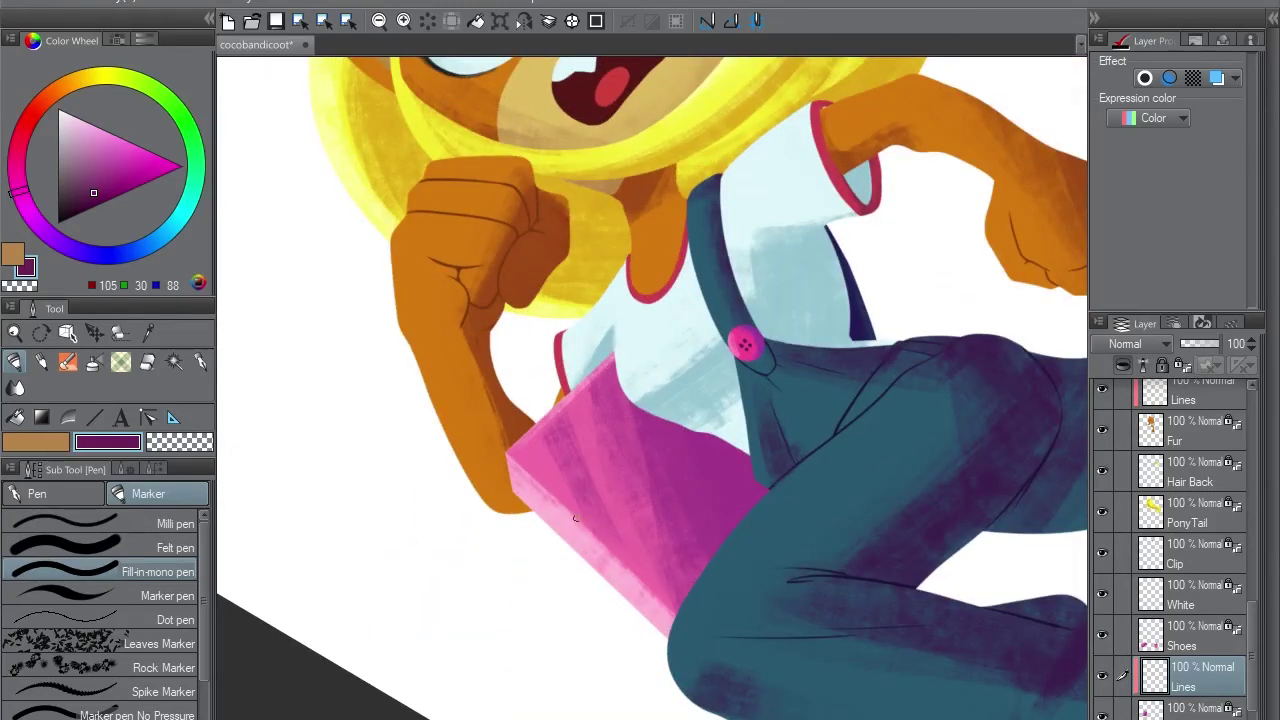
drag(581, 83, 530, 402)
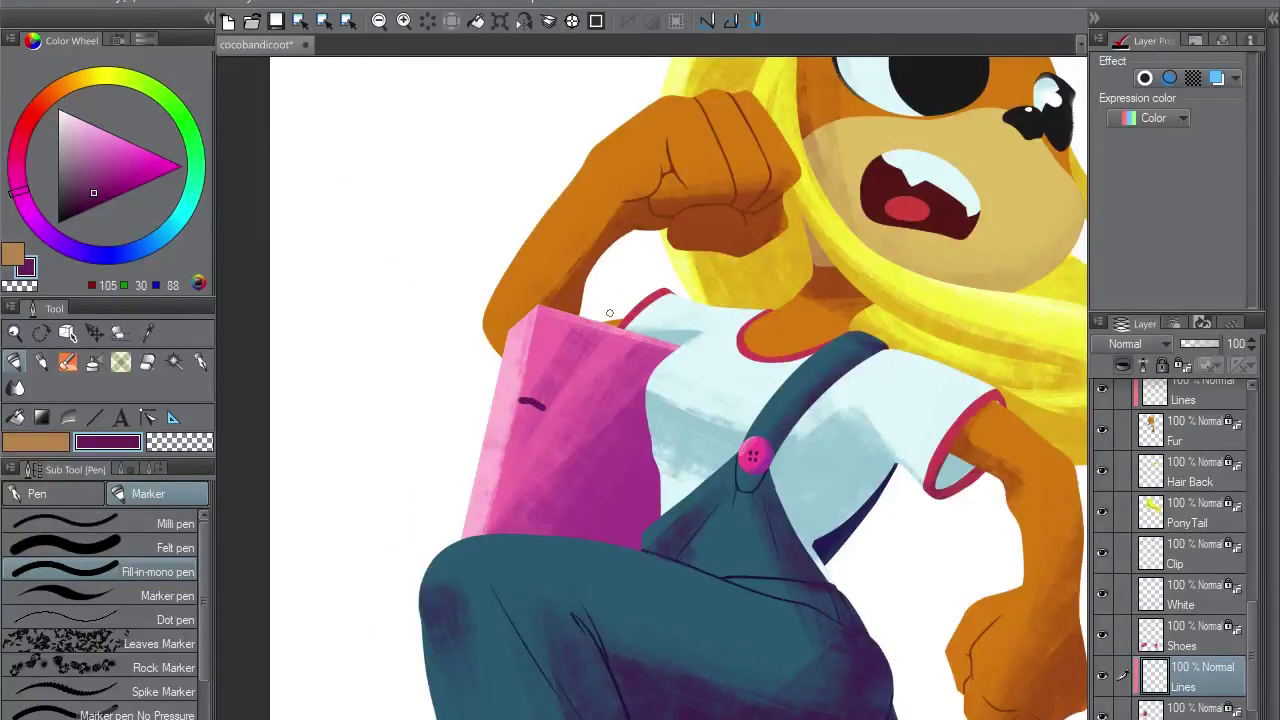
Duplicate the vent line down the laptop into a column of five and merge the copies into the Lines layer
key(k)
drag(609, 313, 609, 364)
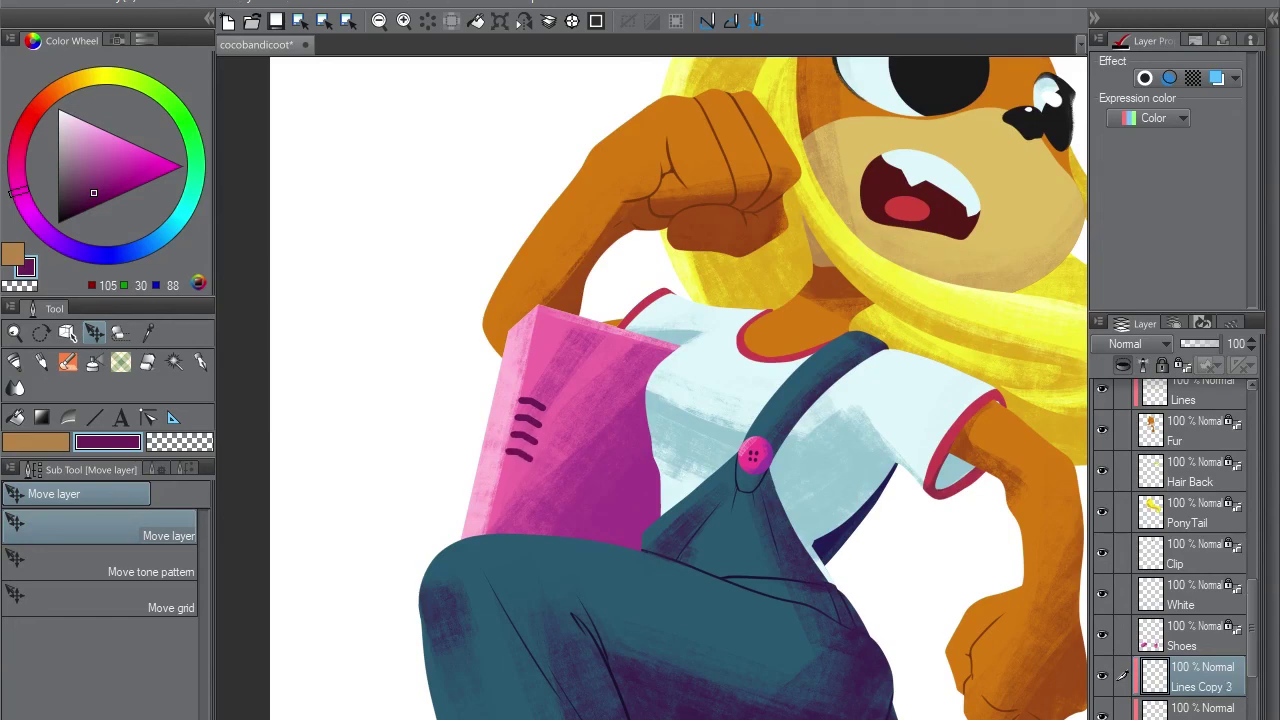
key(ctrl+e)
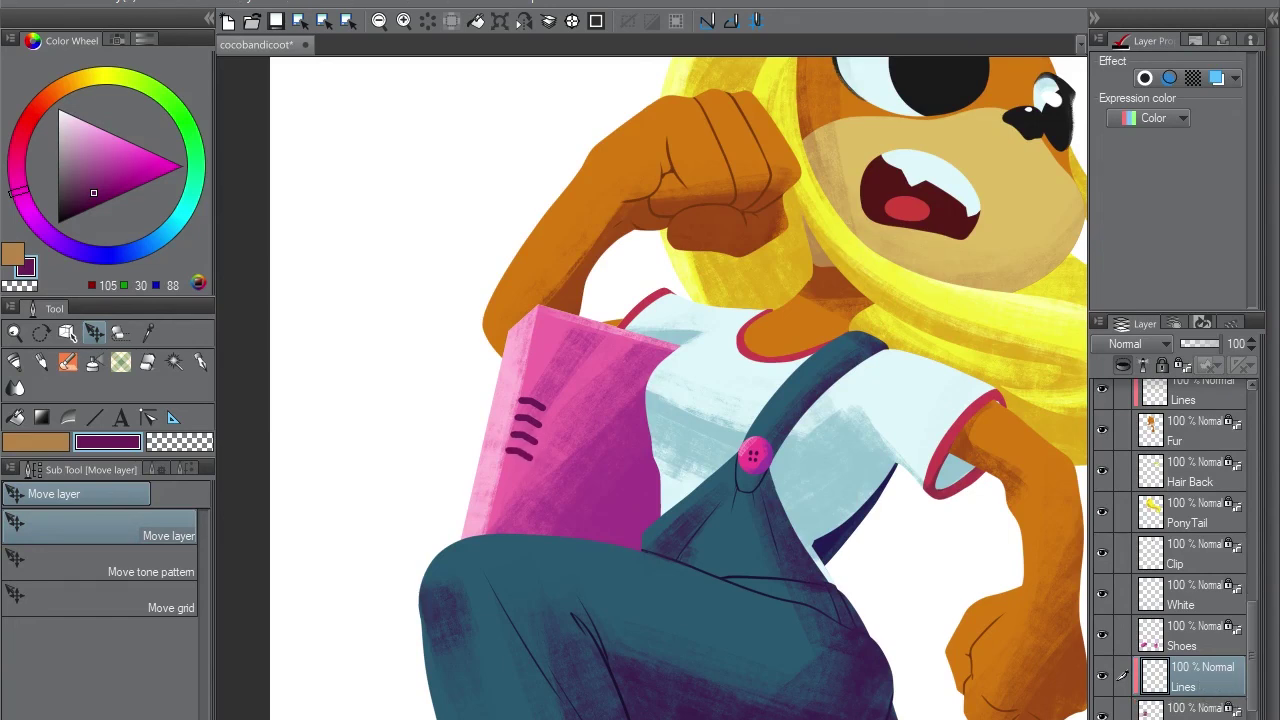
key(ctrl+v)
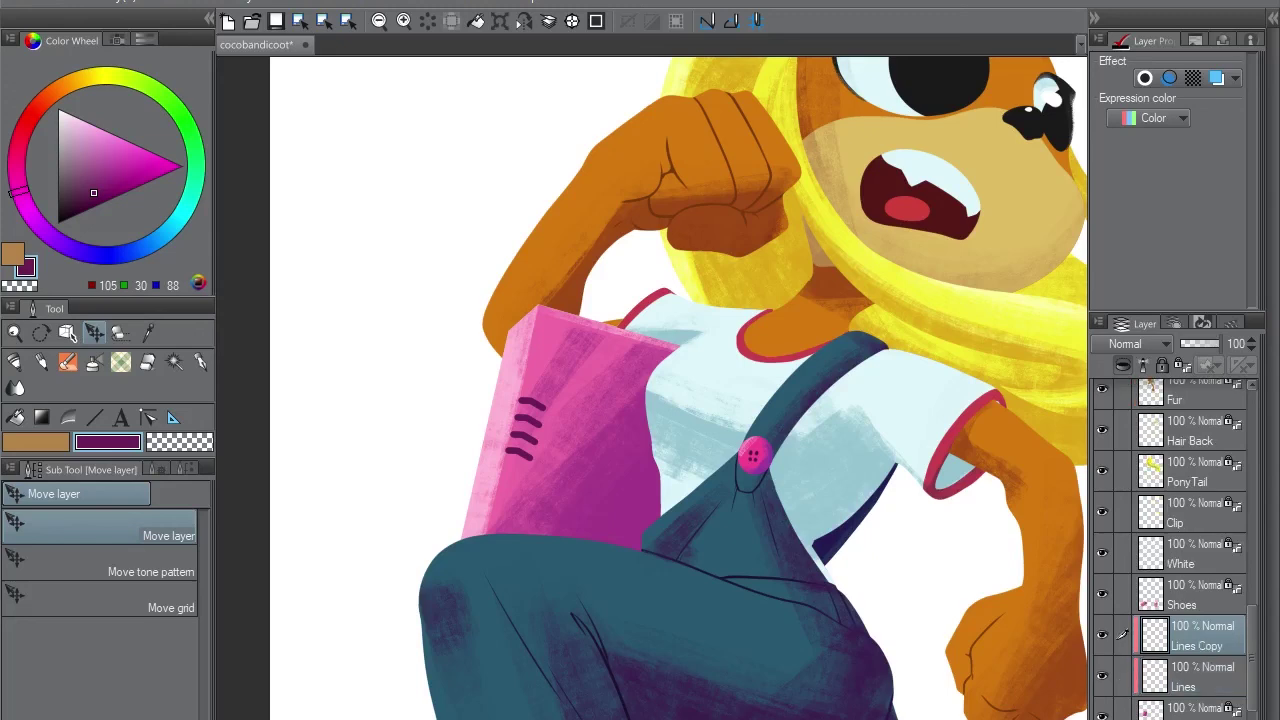
key(ctrl+e)
key(ctrl+v)
key(ctrl+v)
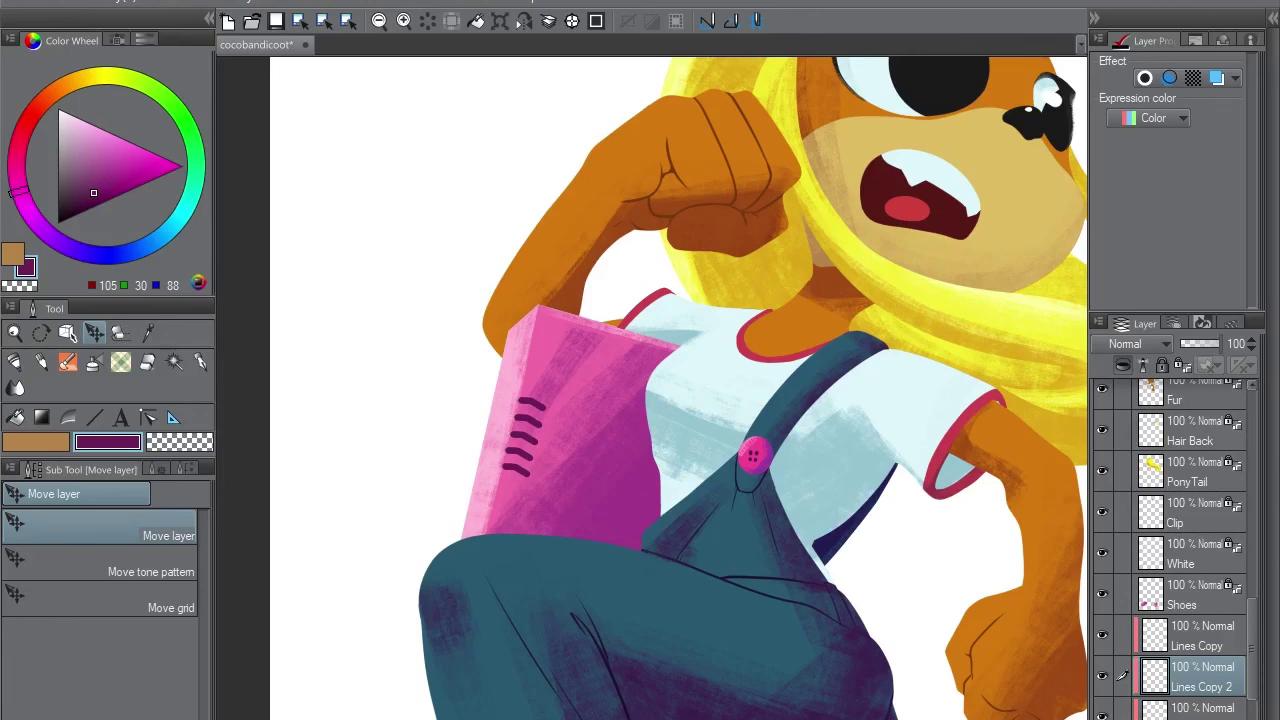
key(ctrl+z)
key(ctrl+z)
click(500, 21)
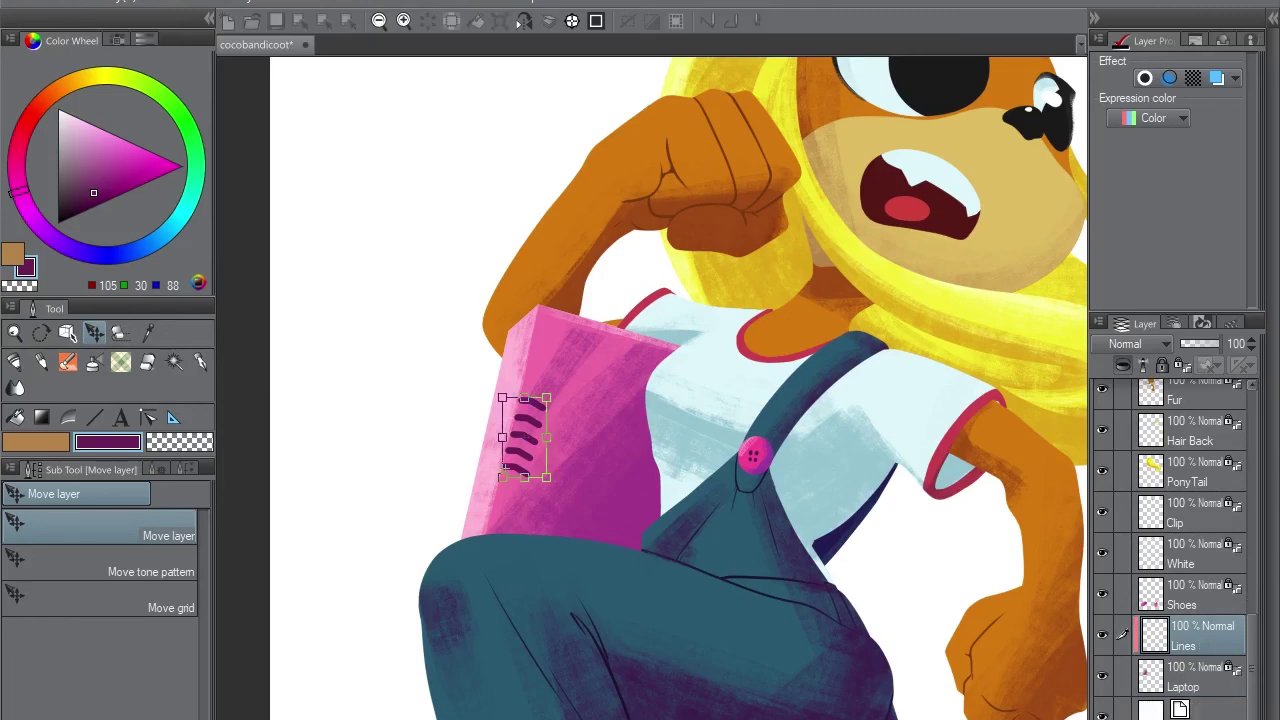
key(Return)
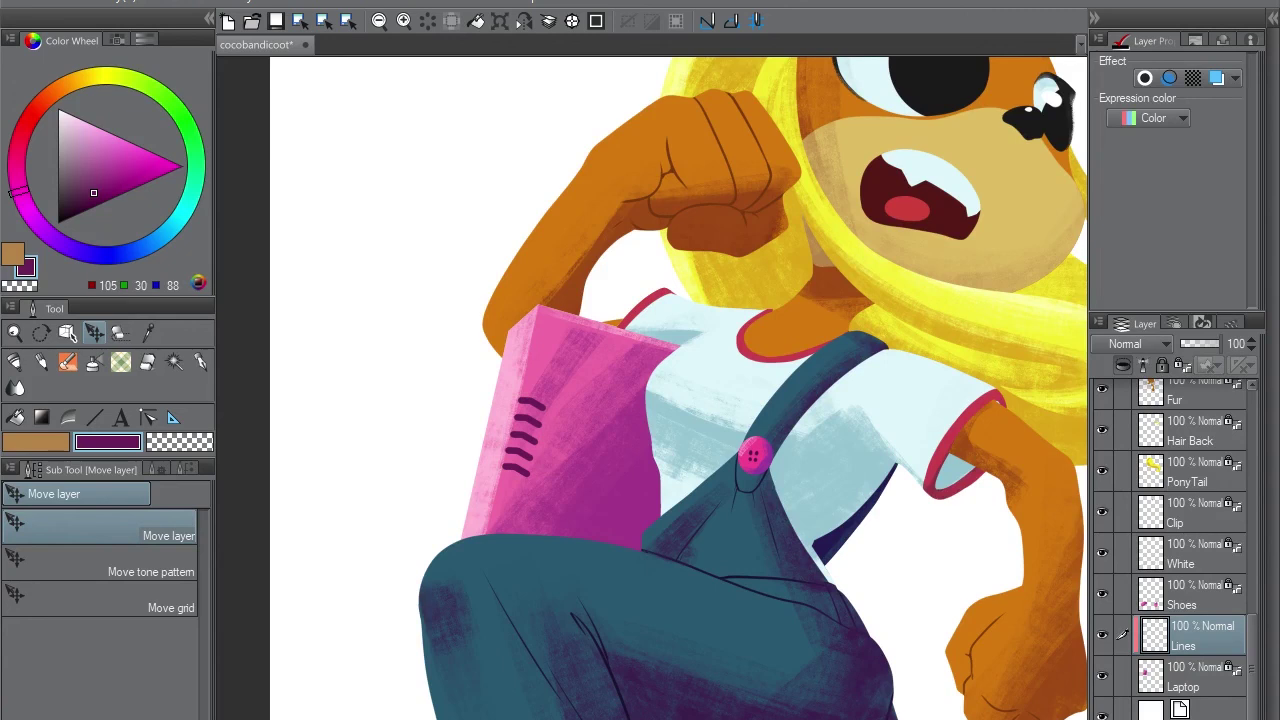
Draw a thin line along the laptop's front edge with the Milli pen on the Lines layer and save the file
key(p)
key(comma)
key(comma)
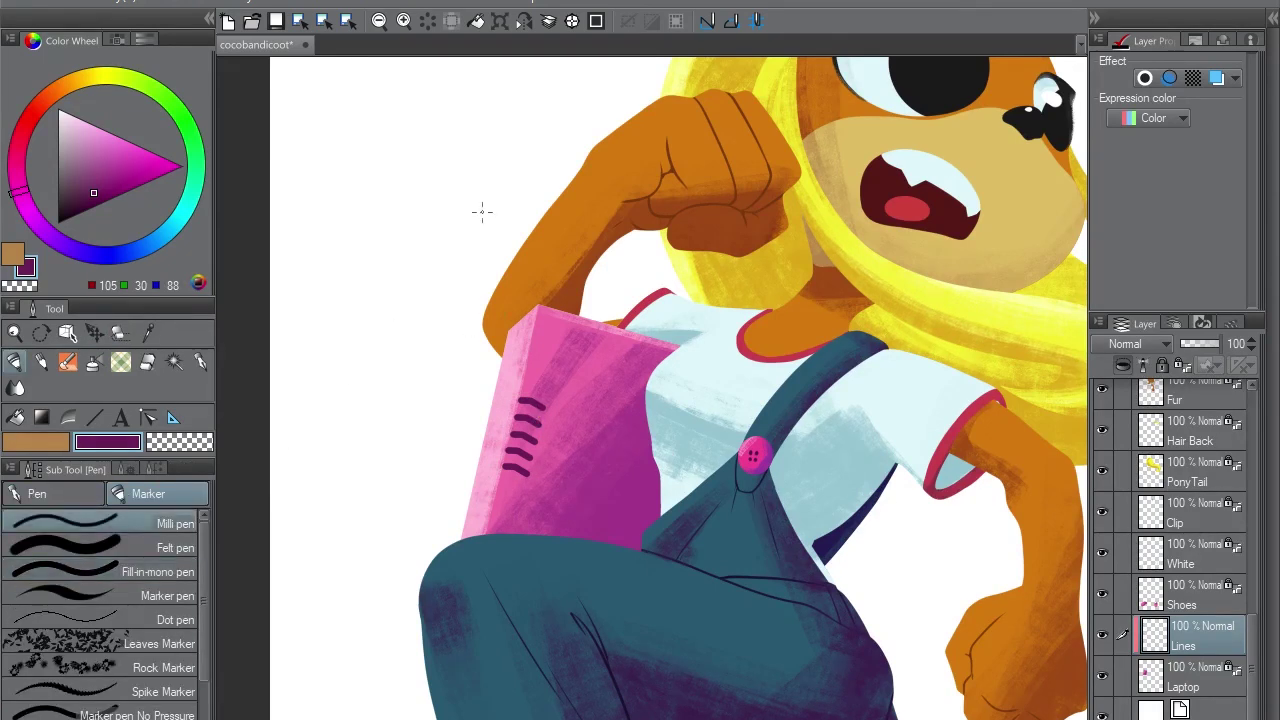
drag(520, 320, 476, 535)
key(ctrl+space)
drag(885, 190, 735, 190)
scroll(658, 388, down, 2)
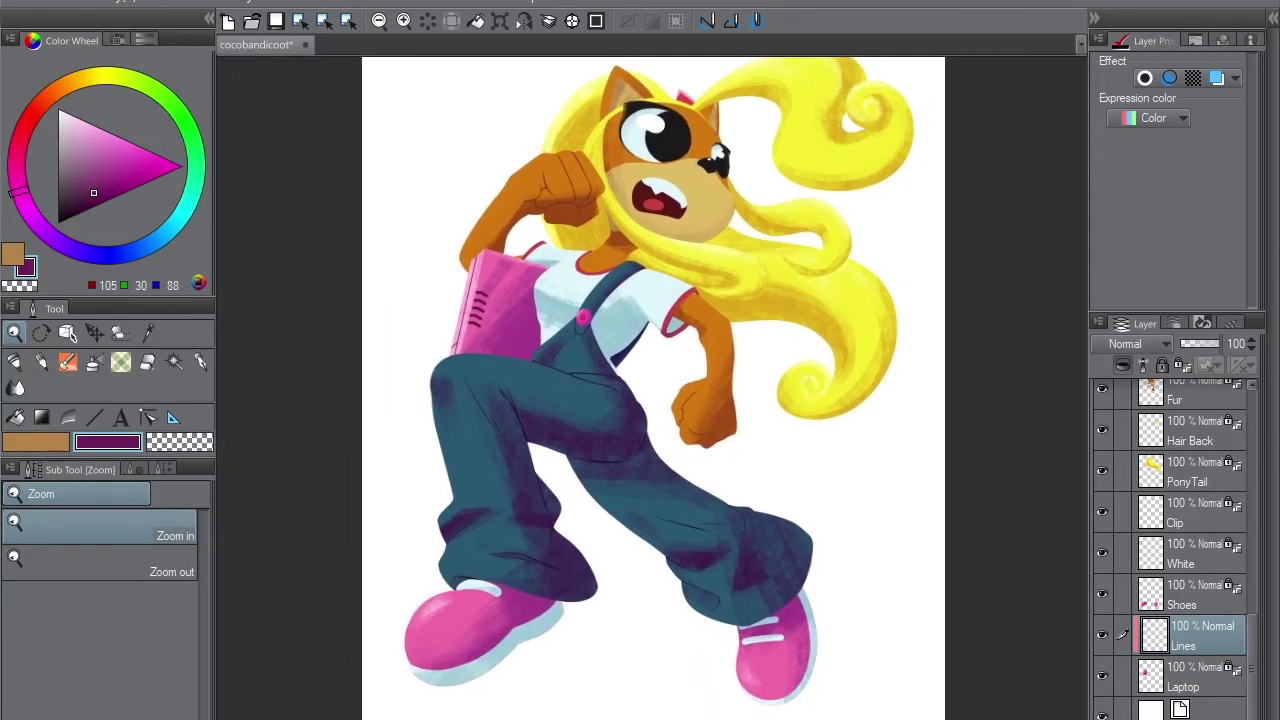
key(ctrl+s)
key(ctrl+minus)
Add a new layer just above the paper and choose the Concept 4 brush with green RGB 71, 125, 106
click(1200, 708)
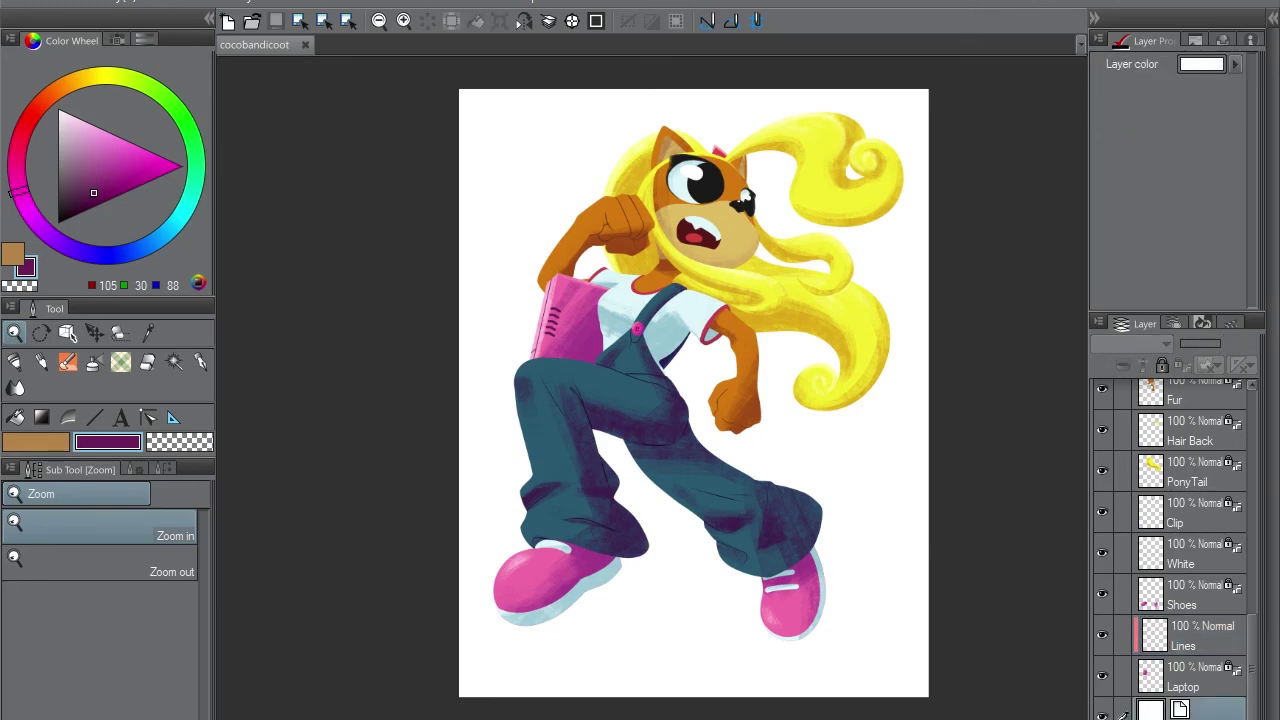
key(b)
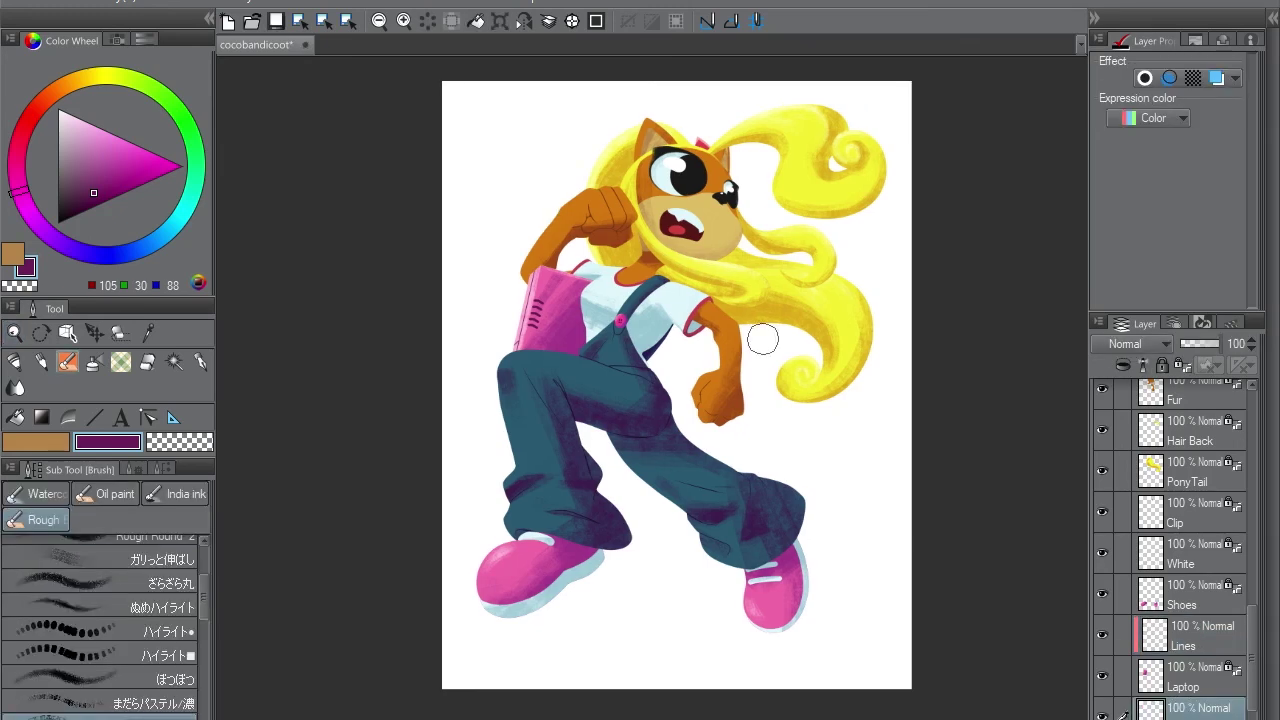
key(b)
key(b)
key(b)
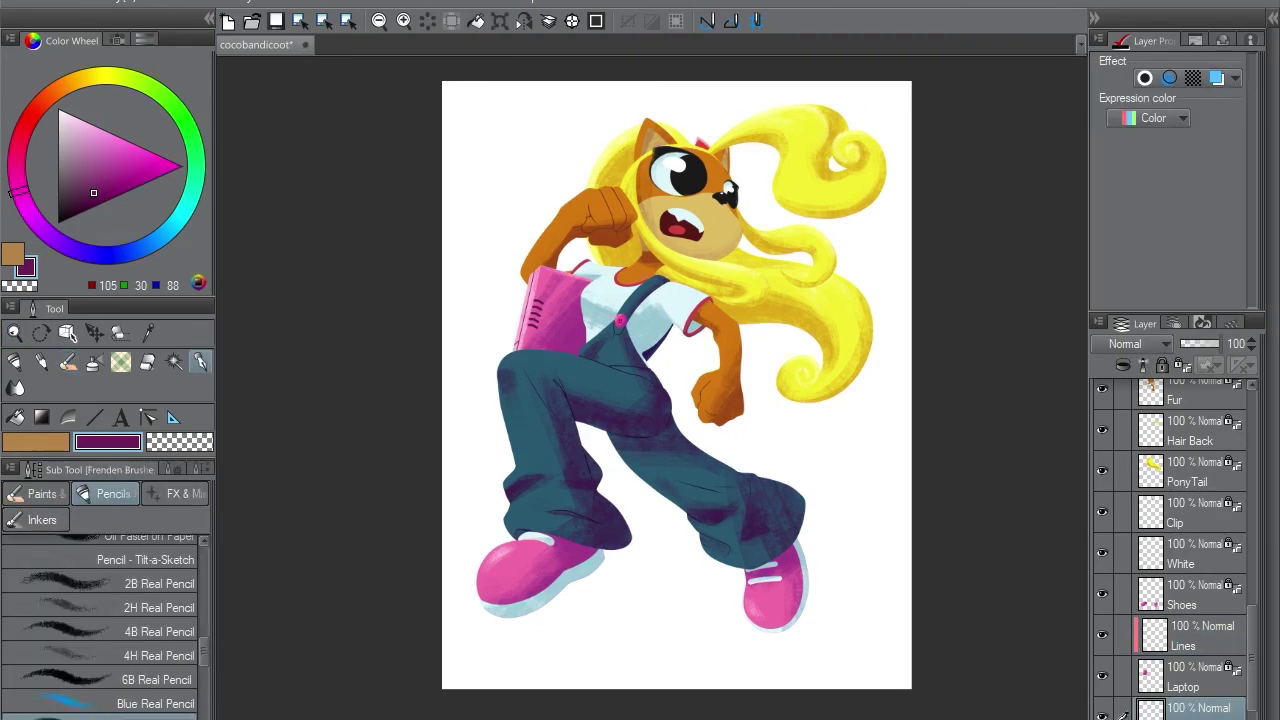
click(150, 559)
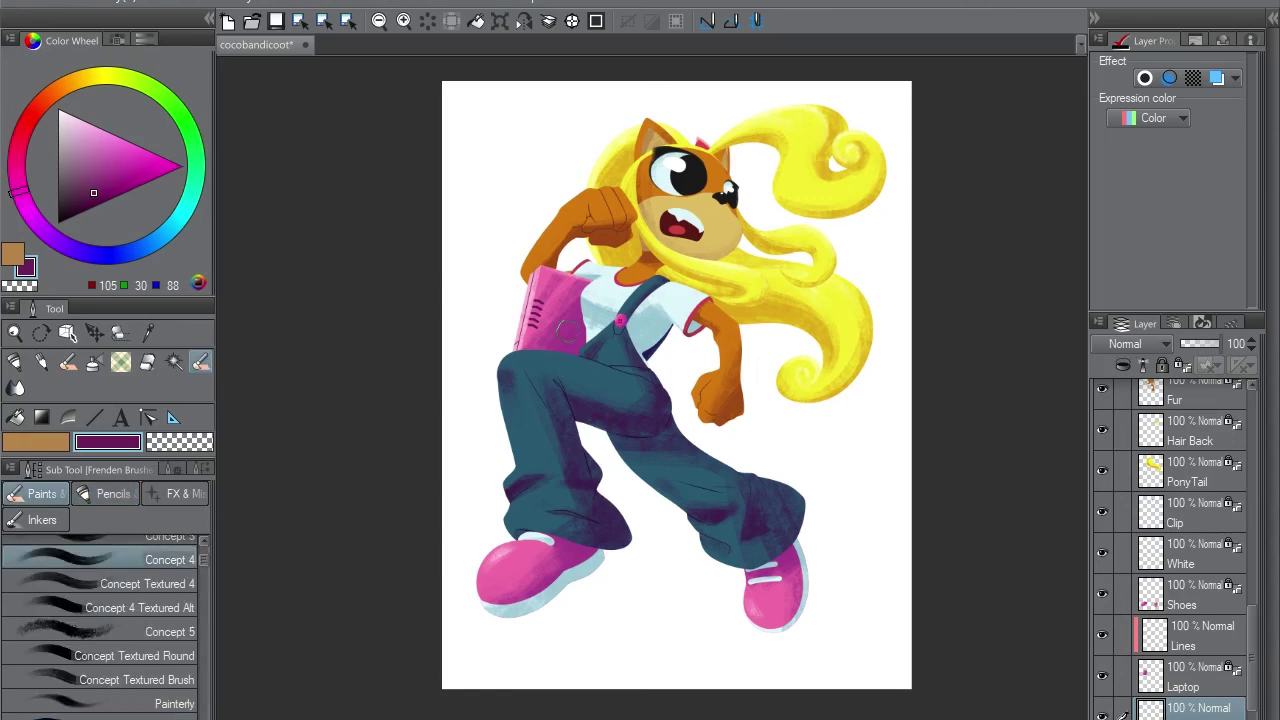
click(195, 143)
click(83, 179)
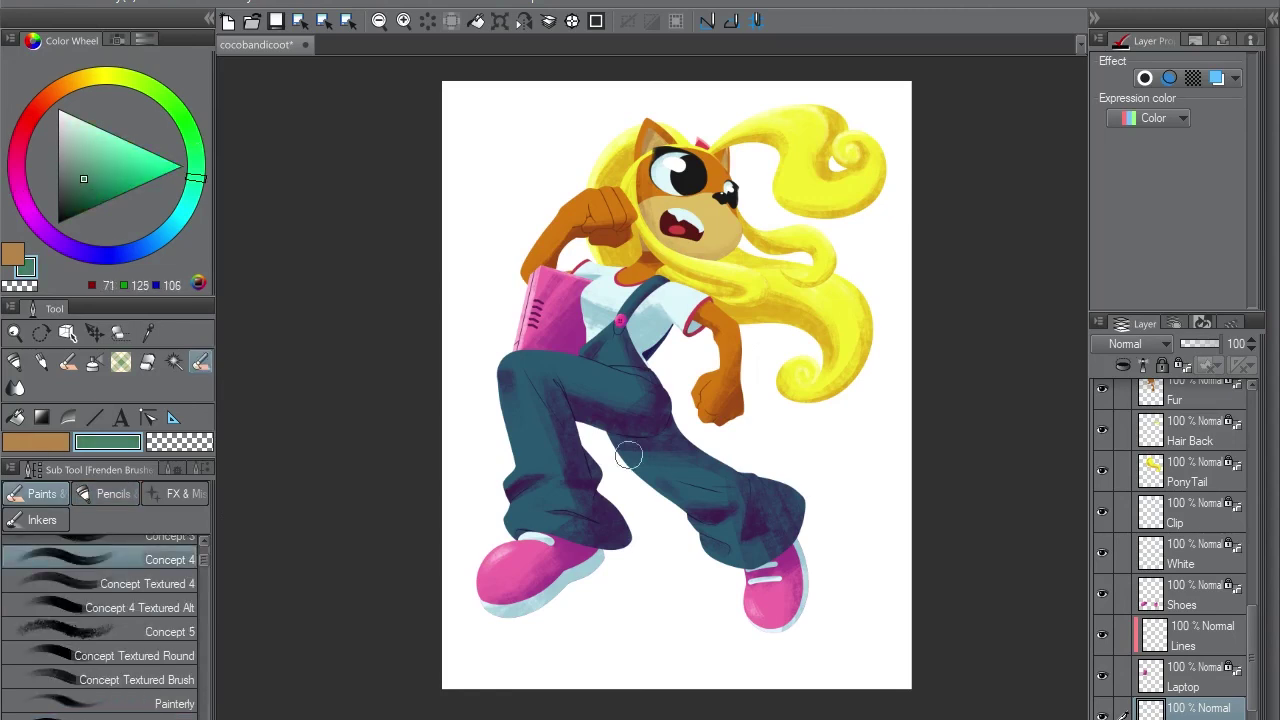
Try brushing a muted green ground across the canvas behind the character's feet with the Concept 4 brush
drag(630, 537, 915, 607)
key(ctrl+z)
drag(596, 485, 906, 517)
key(ctrl+z)
drag(445, 505, 1000, 434)
key(ctrl+z)
drag(440, 610, 994, 574)
key(ctrl+z)
key(Tab)
mouse_move(607, 543)
mouse_down()
mouse_move(706, 514)
mouse_move(774, 515)
mouse_move(646, 554)
mouse_move(849, 606)
mouse_move(954, 414)
mouse_up()
key(ctrl+z)
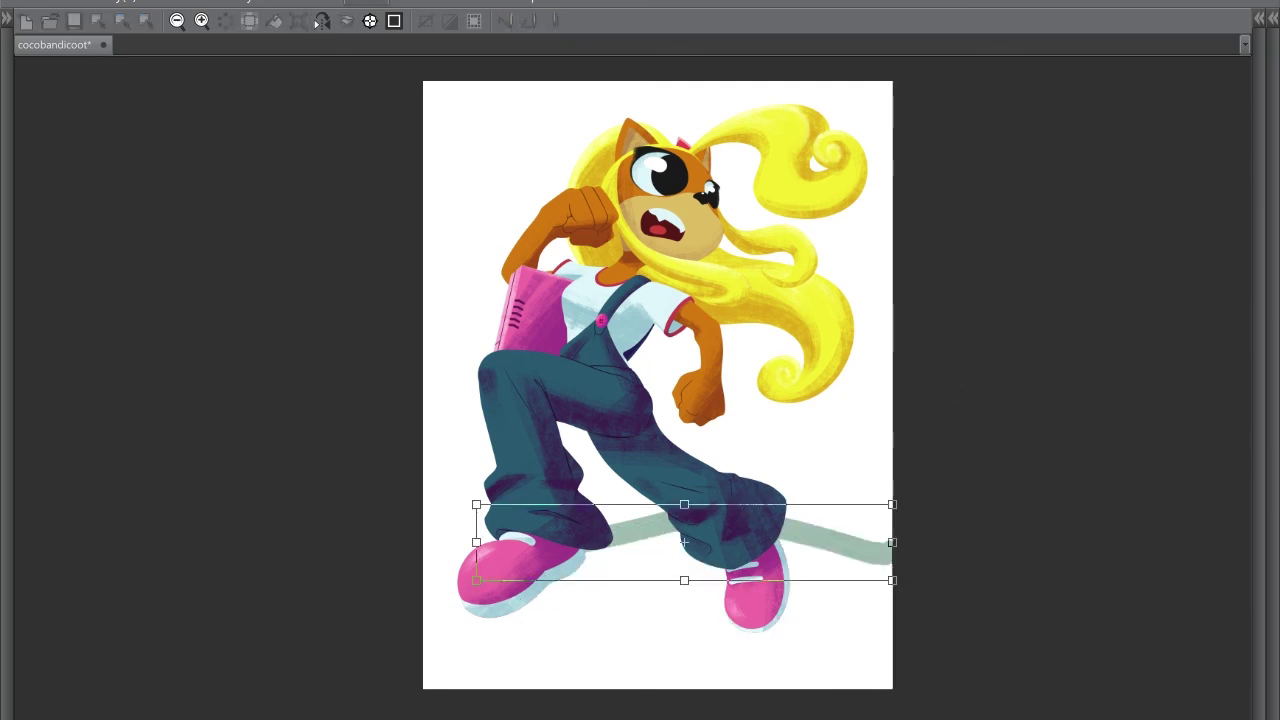
key(ctrl+z)
mouse_move(440, 555)
mouse_down()
mouse_move(666, 520)
mouse_move(489, 609)
mouse_move(766, 605)
mouse_move(943, 620)
mouse_up()
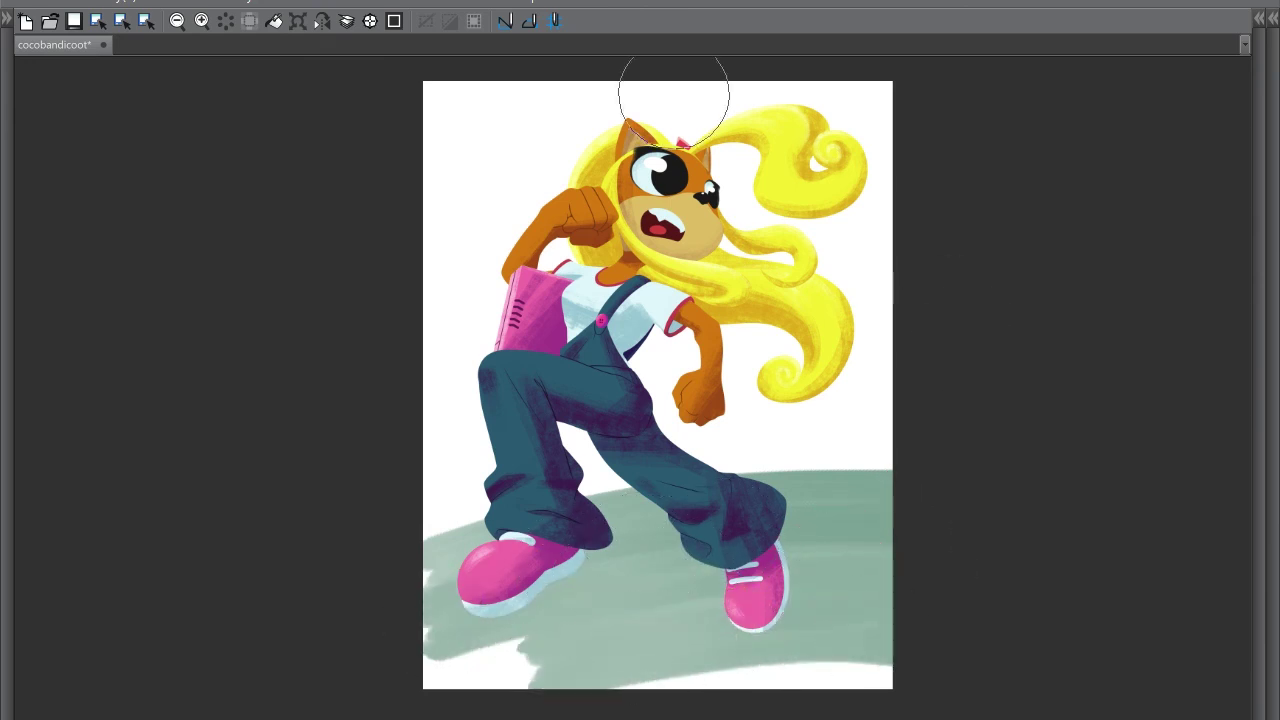
key(ctrl+z)
key(Tab)
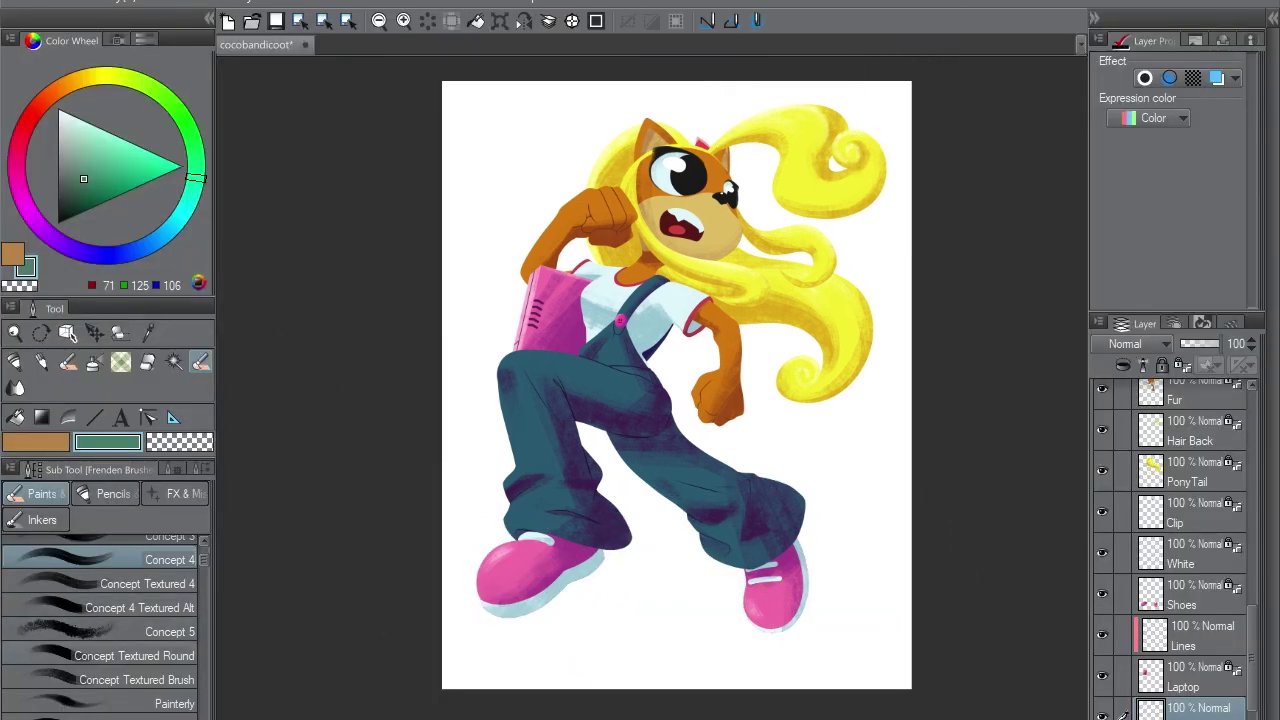
Paint a mottled green background behind the whole character with the Concept Textured Brush, leaving an uneven white border around the canvas edges
click(137, 679)
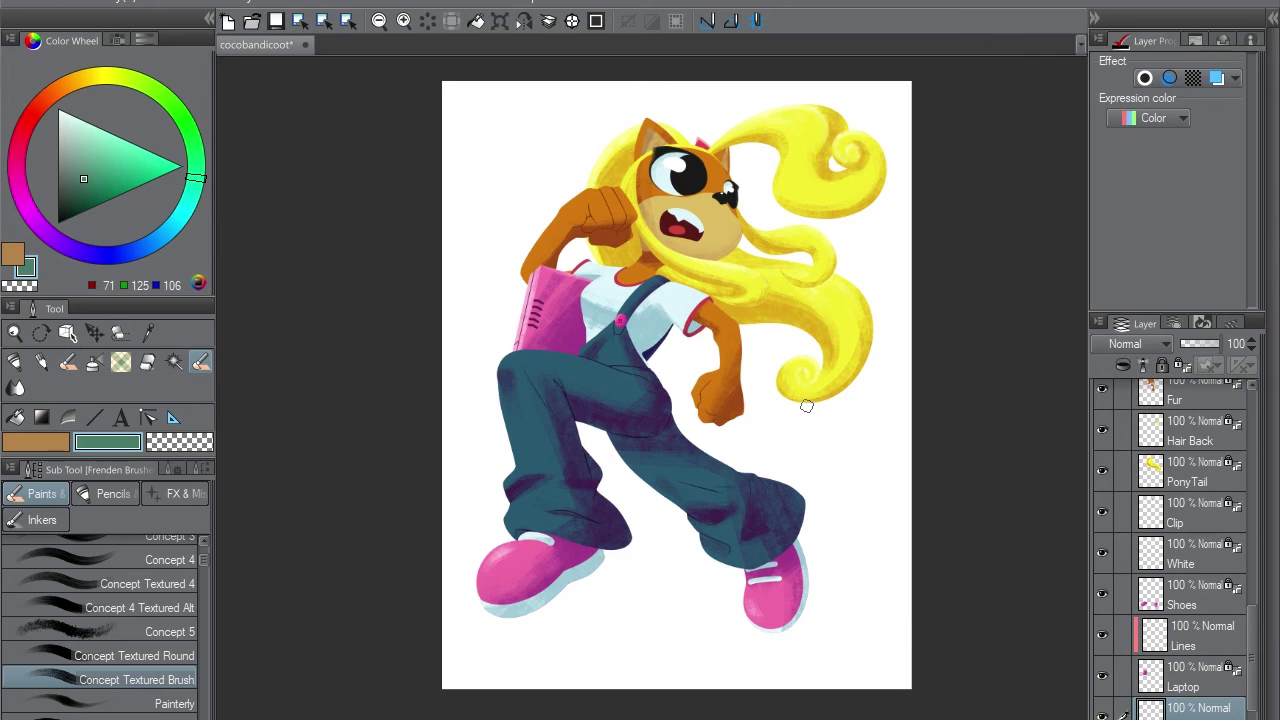
mouse_move(859, 492)
mouse_down()
mouse_move(840, 531)
mouse_move(842, 585)
mouse_up()
key(ctrl+z)
mouse_move(531, 129)
mouse_down()
mouse_move(541, 166)
mouse_move(500, 268)
mouse_move(675, 200)
mouse_move(657, 290)
mouse_move(680, 360)
mouse_move(670, 410)
mouse_move(757, 357)
mouse_move(830, 550)
mouse_up()
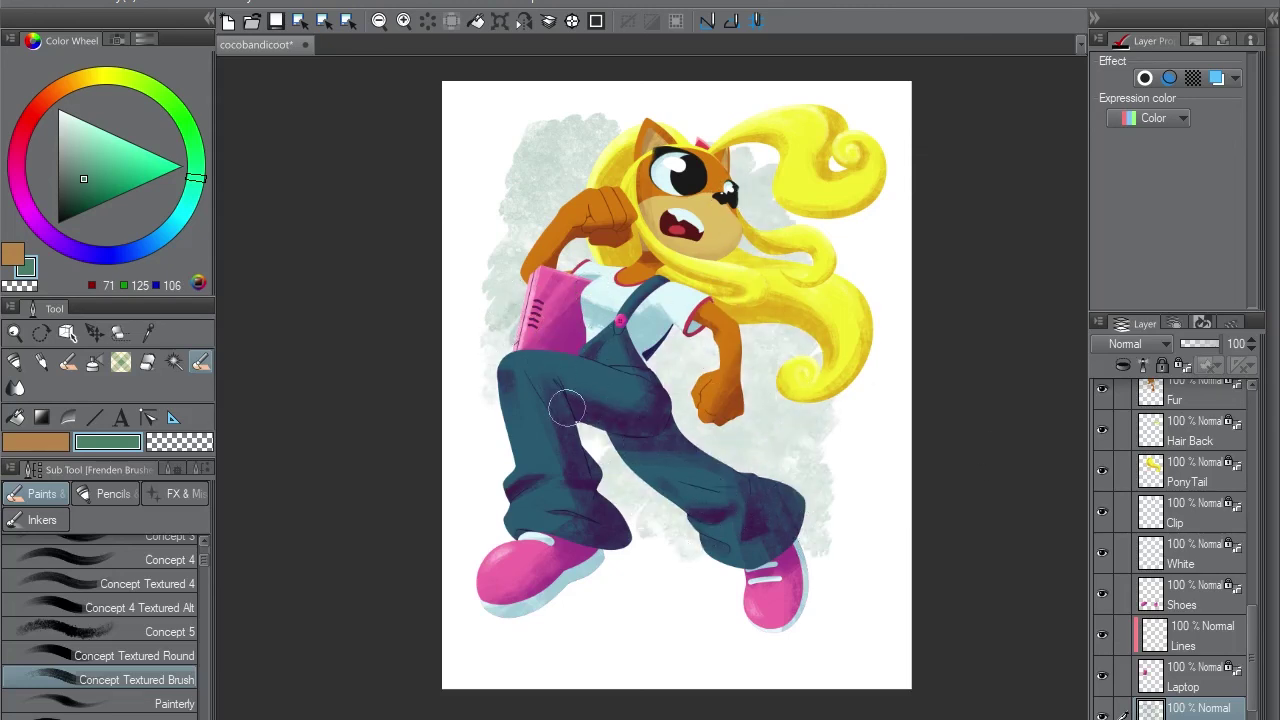
mouse_move(620, 471)
mouse_down()
mouse_move(741, 543)
mouse_move(821, 547)
mouse_move(835, 567)
mouse_move(780, 467)
mouse_move(824, 370)
mouse_move(836, 242)
mouse_move(780, 168)
mouse_move(764, 116)
mouse_move(597, 128)
mouse_move(515, 215)
mouse_up()
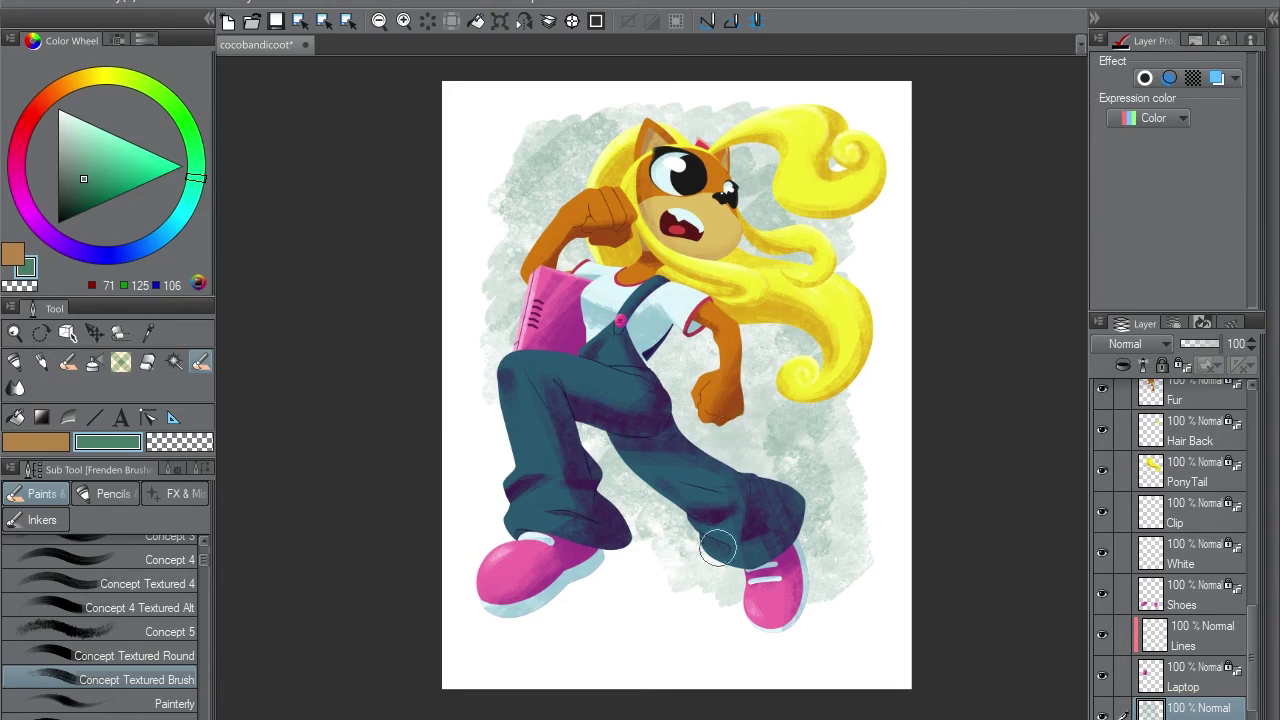
mouse_move(486, 380)
mouse_down()
mouse_move(523, 405)
mouse_move(486, 494)
mouse_up()
mouse_move(600, 545)
mouse_down()
mouse_move(714, 586)
mouse_move(610, 570)
mouse_move(677, 569)
mouse_move(740, 600)
mouse_up()
mouse_move(848, 239)
mouse_down()
mouse_move(859, 301)
mouse_move(843, 418)
mouse_move(857, 581)
mouse_move(798, 607)
mouse_move(854, 224)
mouse_move(815, 426)
mouse_move(836, 599)
mouse_move(539, 283)
mouse_move(524, 136)
mouse_move(518, 170)
mouse_move(600, 109)
mouse_up()
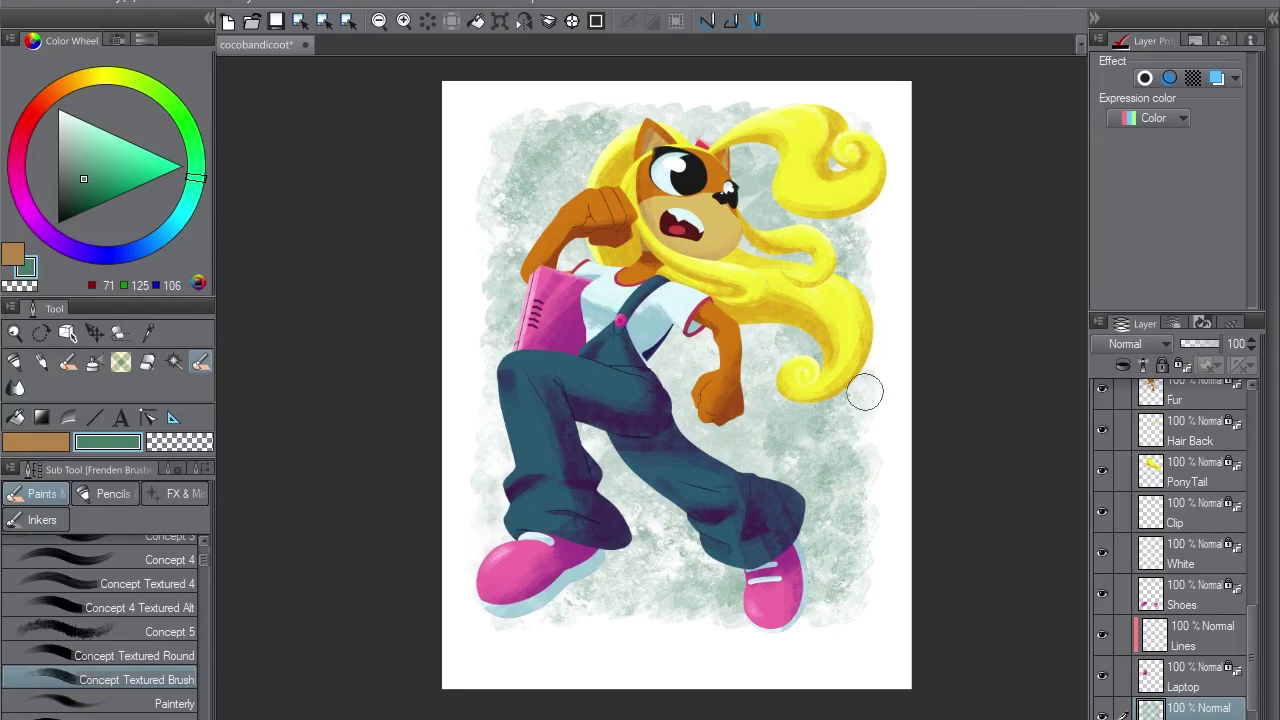
key(ctrl+t)
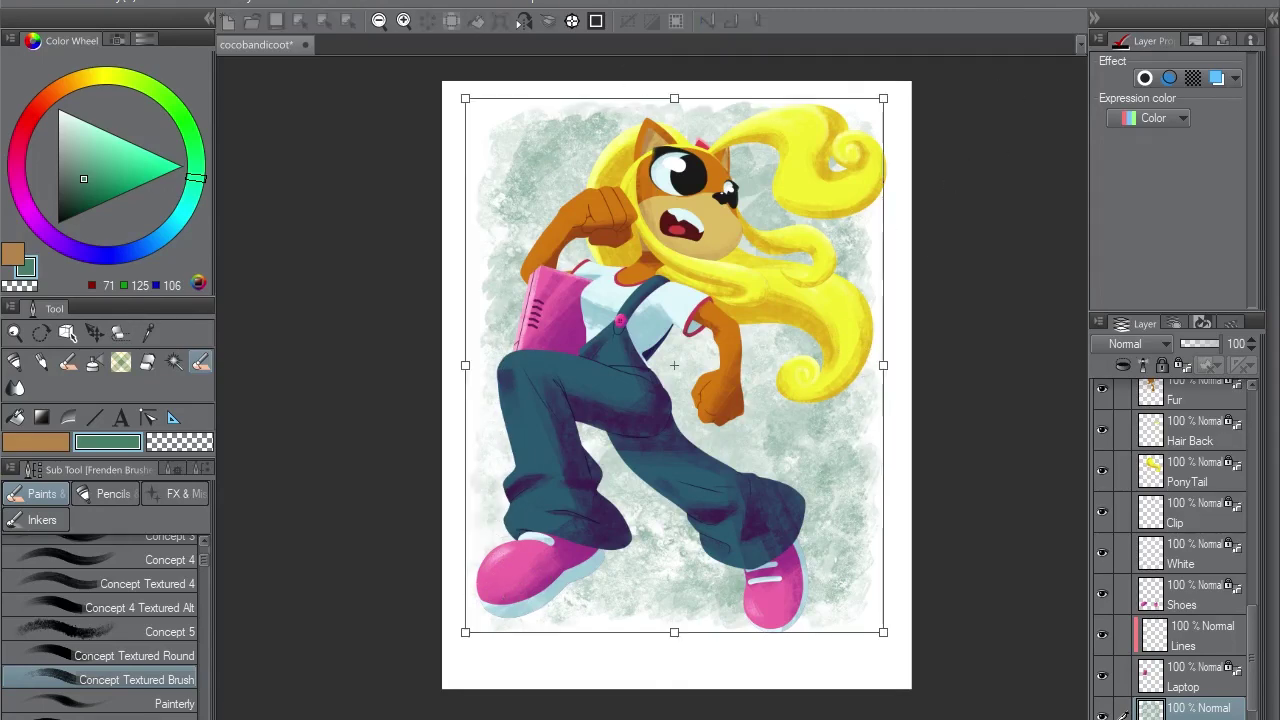
key(Return)
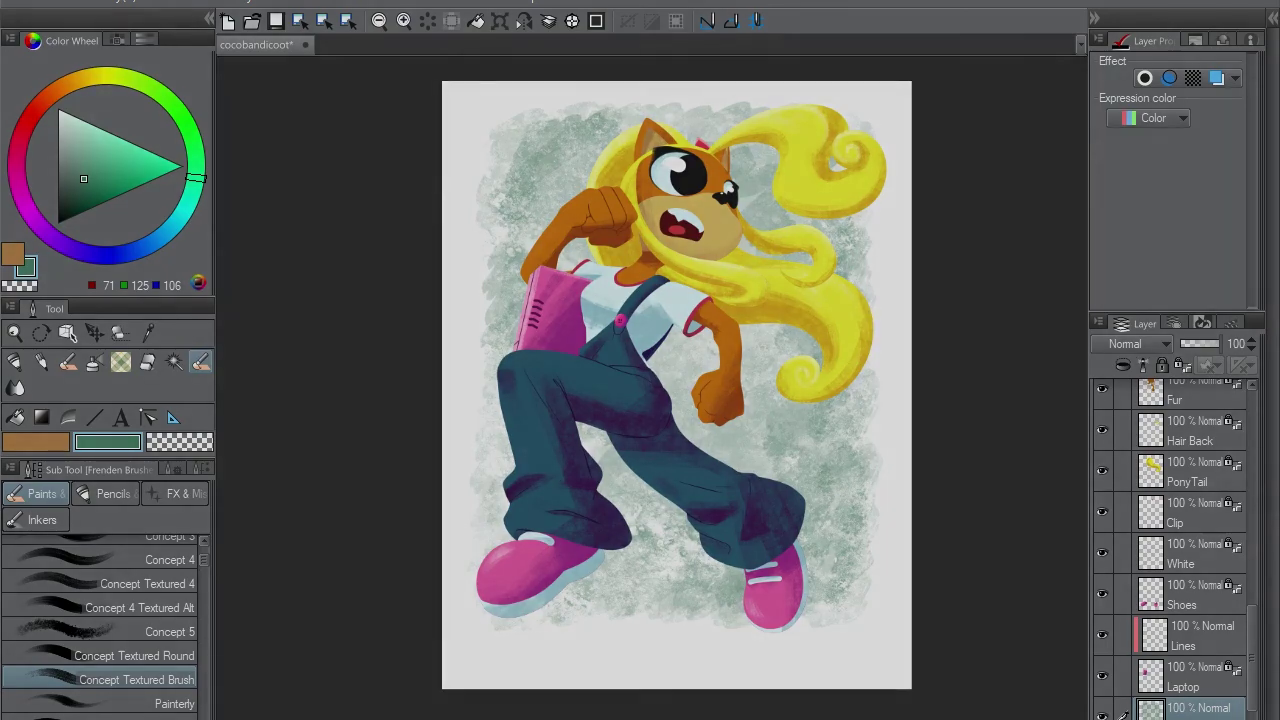